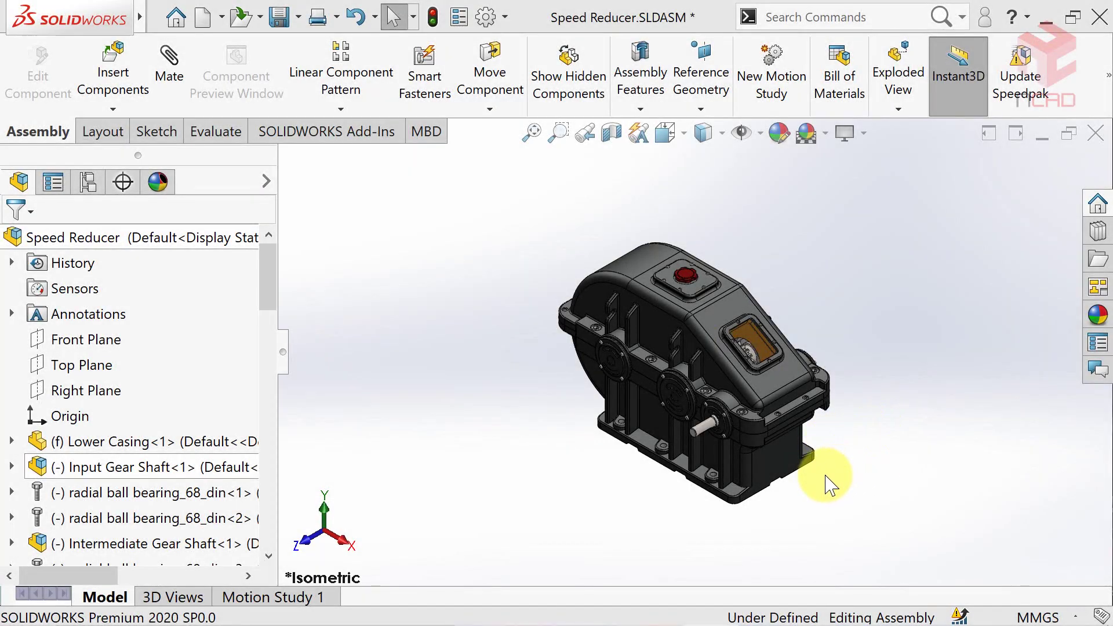
# Step: Open Lower Casing from the Speed Reducer assembly in its own window and orbit to view its cutouts
pyautogui.moveTo(828, 484)
pyautogui.mouseDown(button='middle')
pyautogui.moveTo(782, 472)
pyautogui.moveTo(703, 489)
pyautogui.moveTo(803, 418)
pyautogui.moveTo(701, 475)
pyautogui.moveTo(802, 489)
pyautogui.moveTo(759, 476)
pyautogui.moveTo(740, 510)
pyautogui.moveTo(725, 497)
pyautogui.moveTo(665, 512)
pyautogui.mouseUp(button='middle')
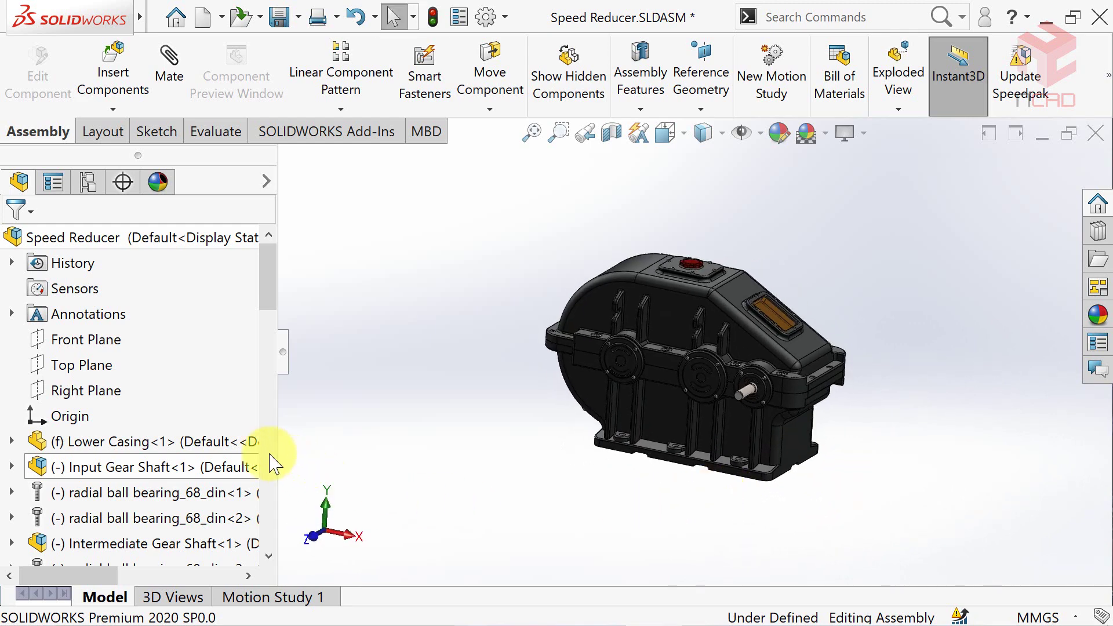
pyautogui.click(188, 441)
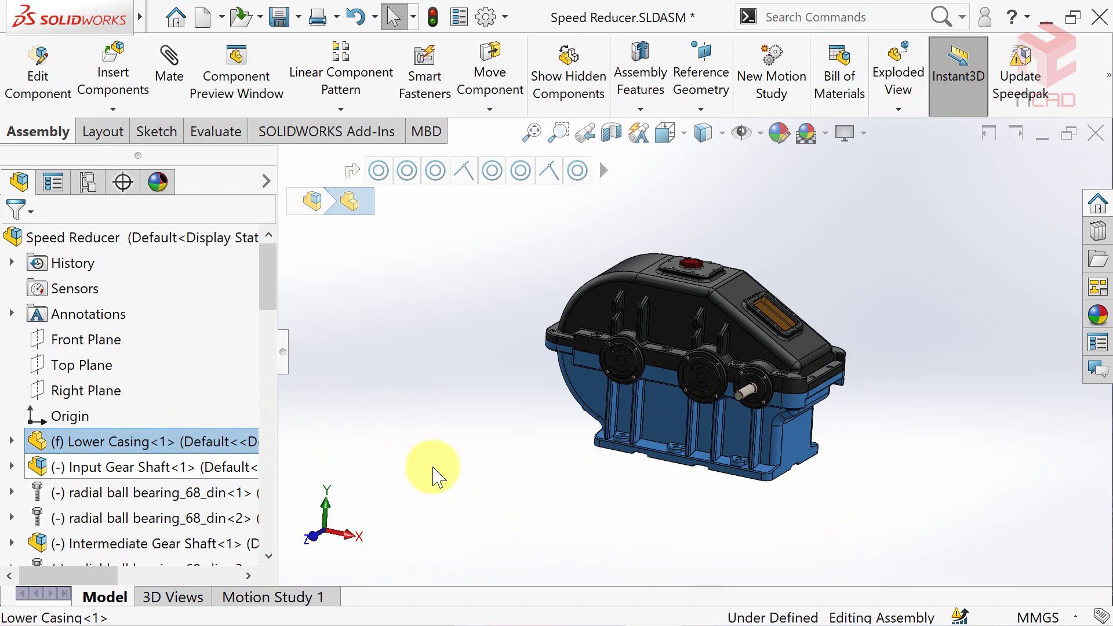
pyautogui.click(313, 432)
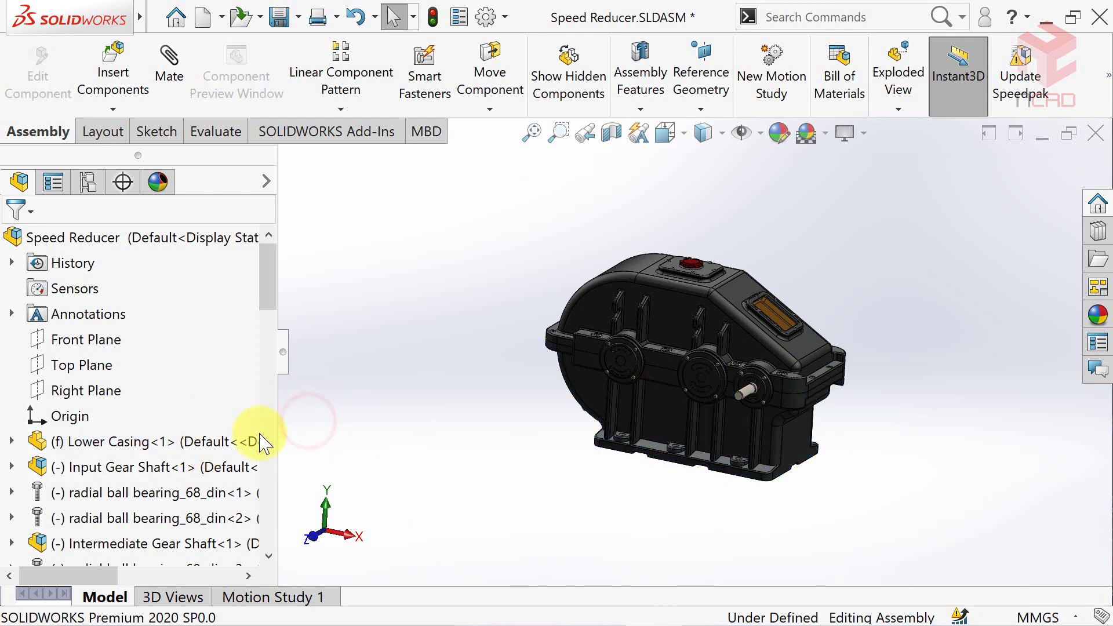
pyautogui.click(232, 441)
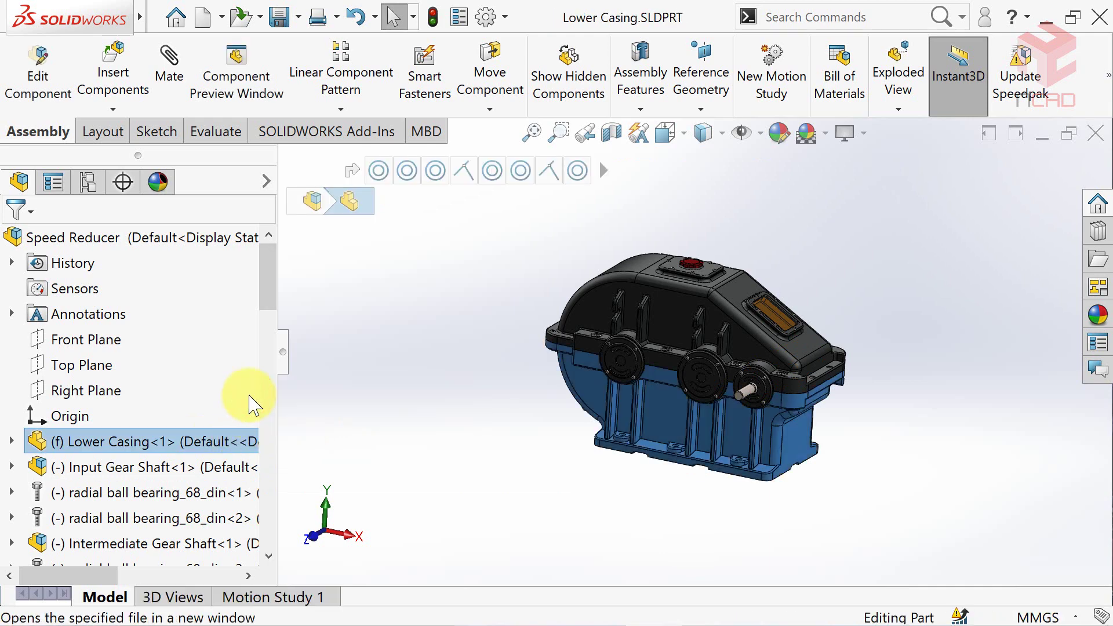
pyautogui.press('f')
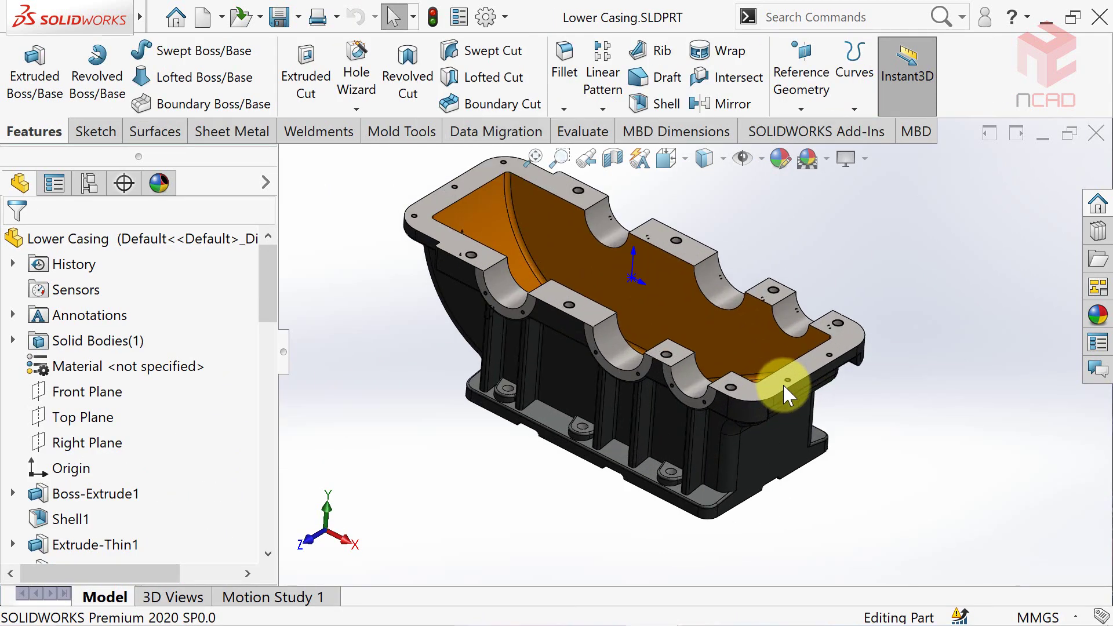
pyautogui.scroll(2, 722, 382)
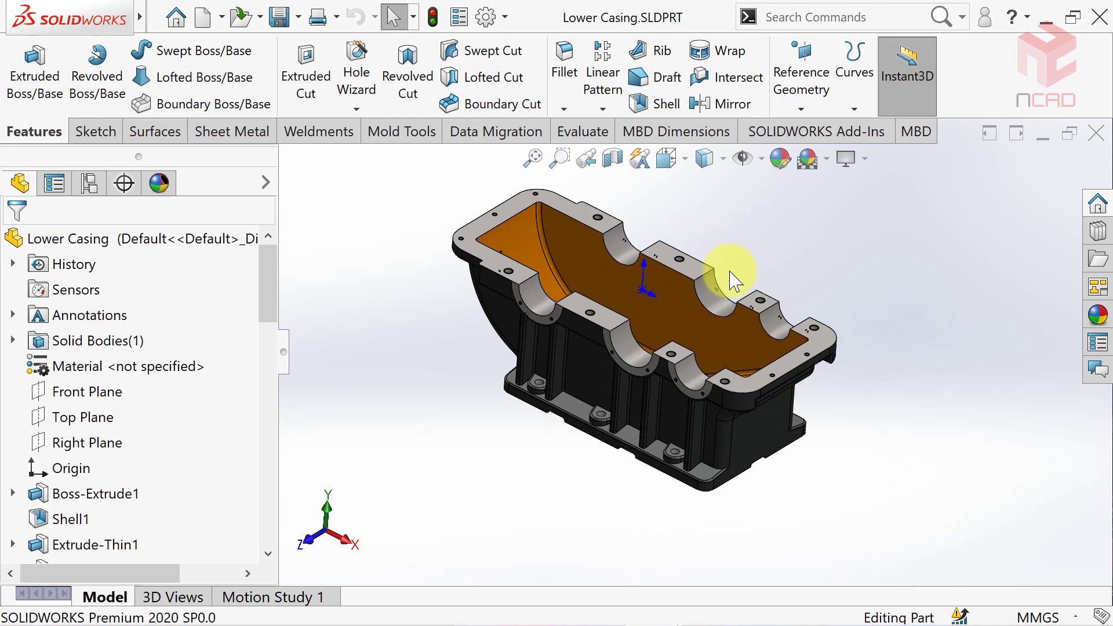
pyautogui.moveTo(731, 281)
pyautogui.mouseDown(button='middle')
pyautogui.moveTo(708, 402)
pyautogui.moveTo(608, 422)
pyautogui.moveTo(728, 390)
pyautogui.moveTo(703, 342)
pyautogui.moveTo(574, 405)
pyautogui.moveTo(632, 385)
pyautogui.mouseUp(button='middle')
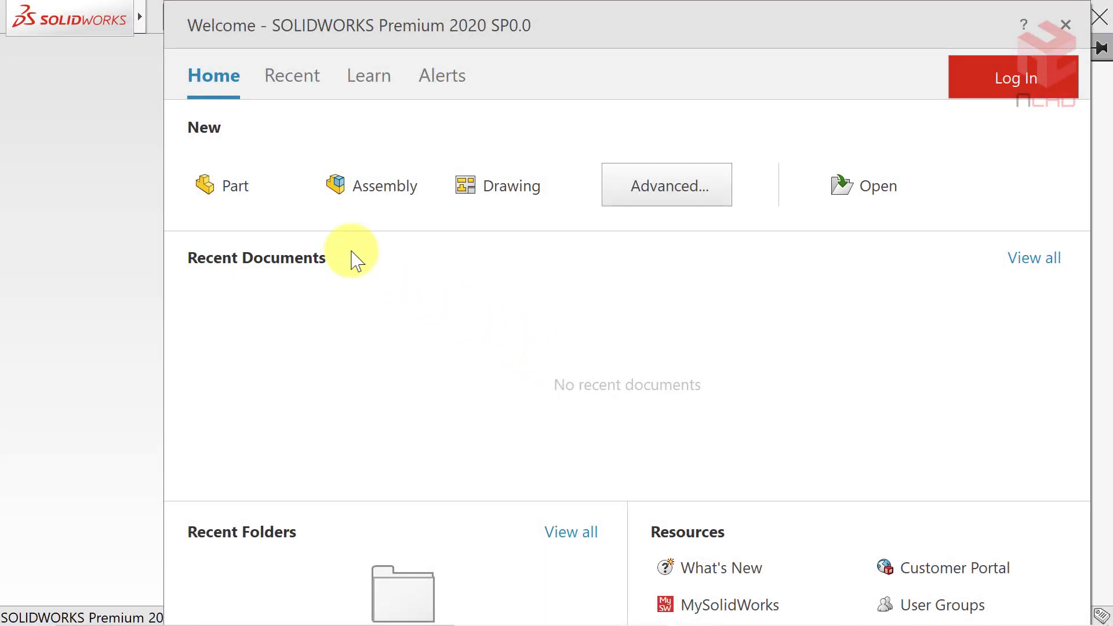
# Step: Start Sketch1 on the Front Plane of the new Part1, with the Resources pane collapsed
pyautogui.click(265, 204)
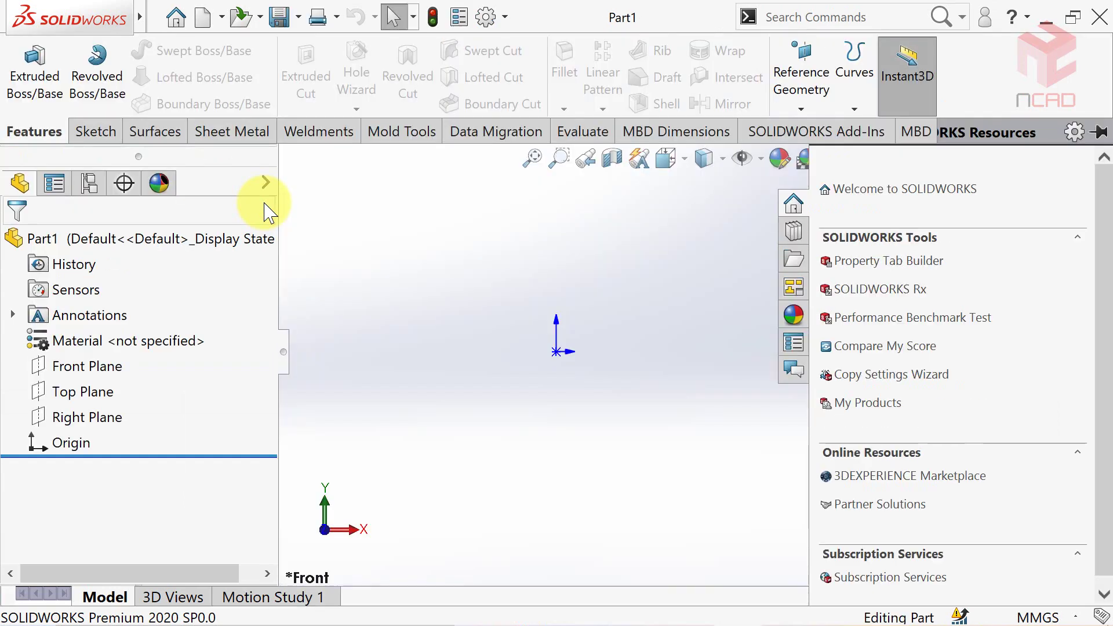
pyautogui.click(472, 309)
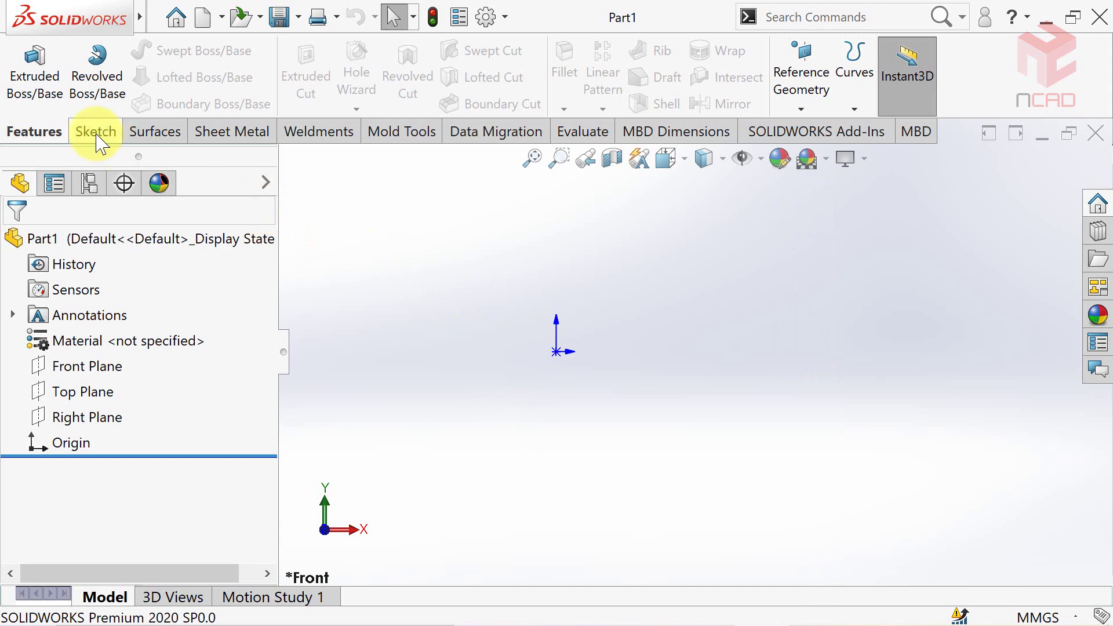
pyautogui.click(96, 133)
pyautogui.click(25, 64)
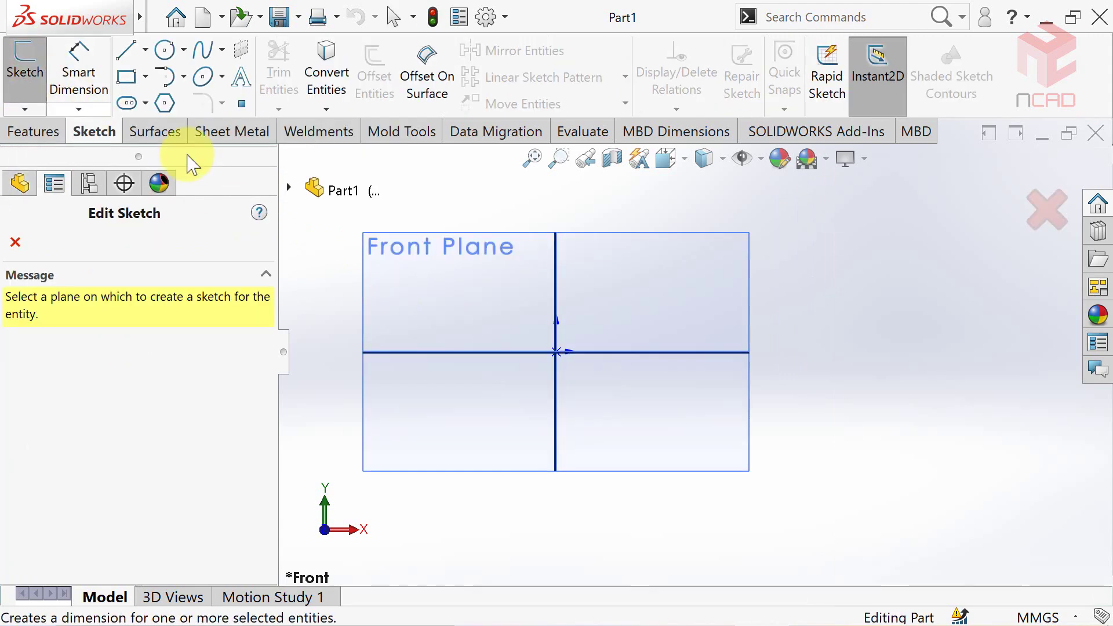
pyautogui.click(387, 273)
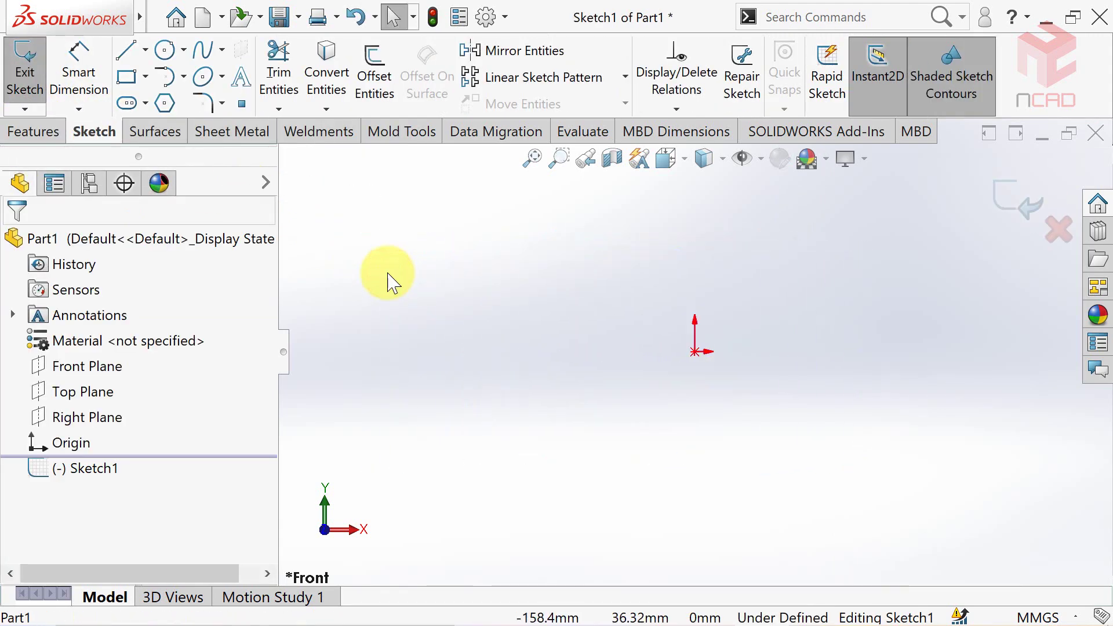
# Step: Draw a midpoint top line through the origin, then the right side, slant and base lines
pyautogui.click(144, 49)
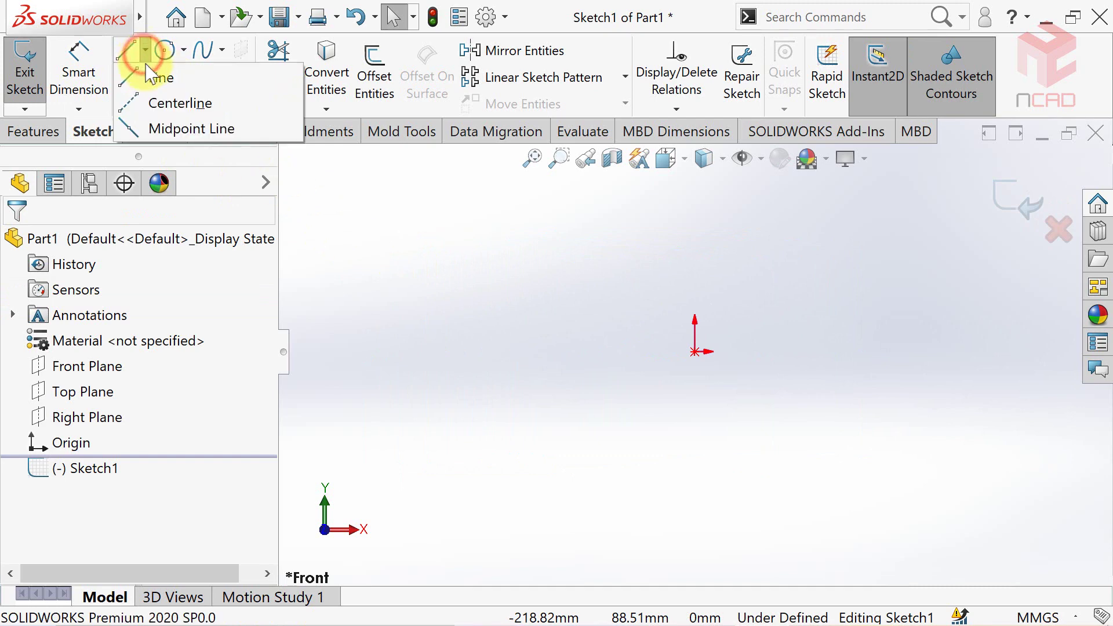
pyautogui.click(162, 128)
pyautogui.click(694, 352)
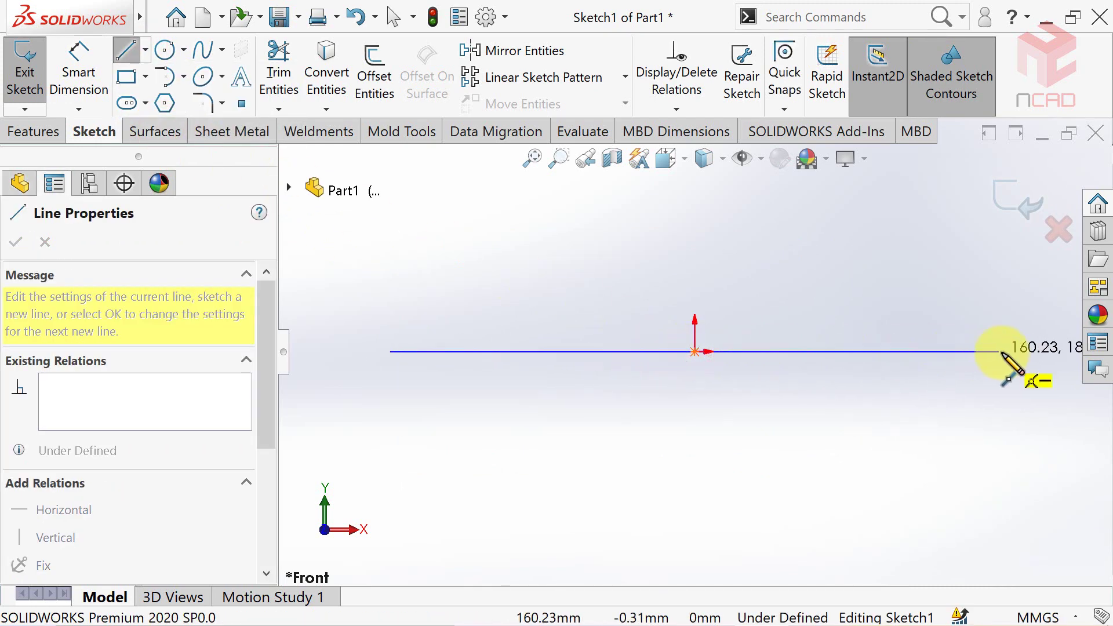
pyautogui.click(1001, 352)
pyautogui.click(125, 49)
pyautogui.click(1002, 351)
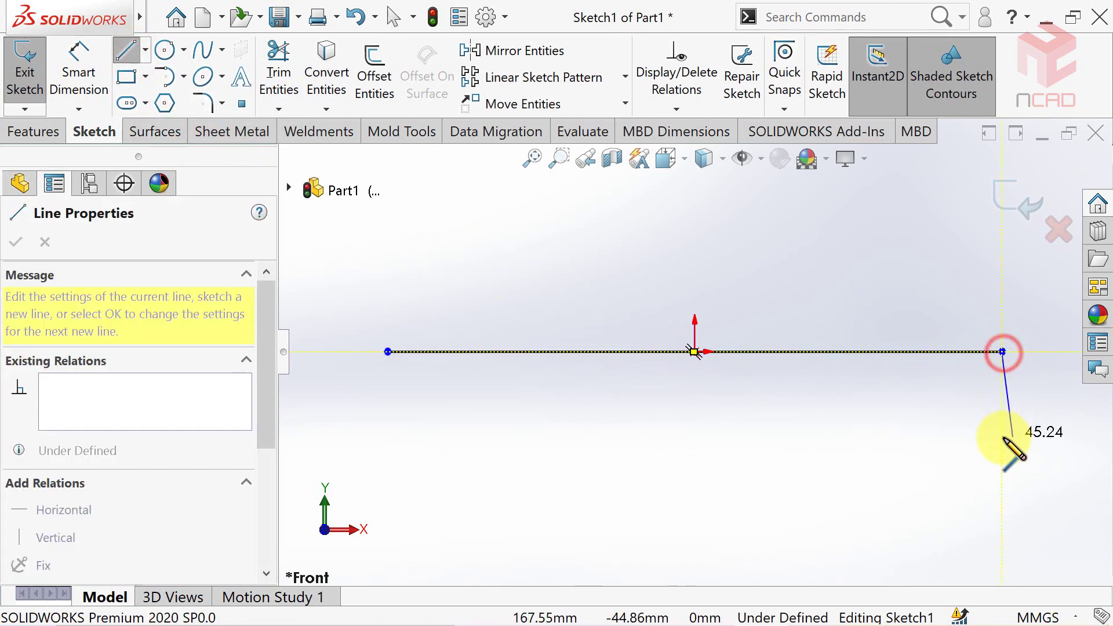
pyautogui.click(1002, 437)
pyautogui.click(826, 529)
pyautogui.doubleClick(531, 530)
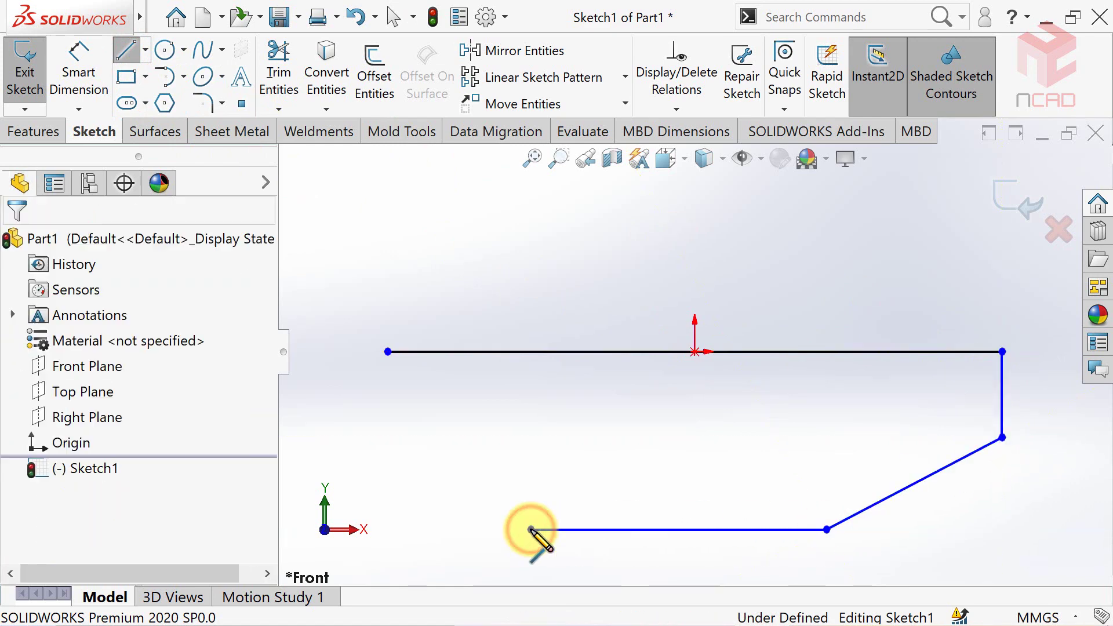
# Step: Close the profile with a tangent arc whose centre is made coincident with the top line
pyautogui.click(166, 76)
pyautogui.click(531, 529)
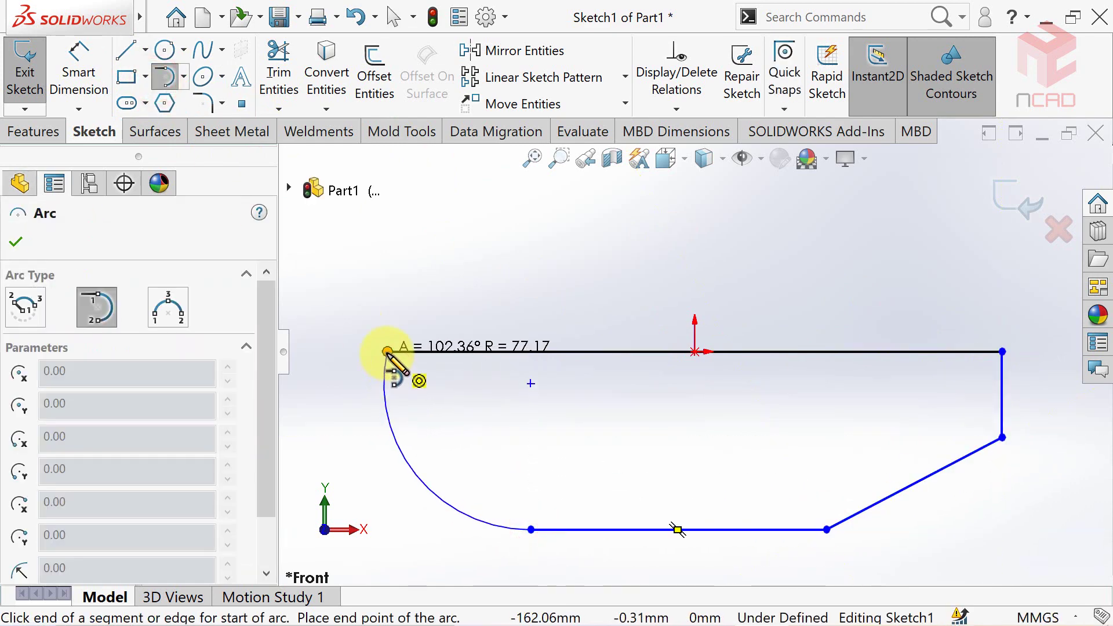
pyautogui.click(387, 352)
pyautogui.press('Escape')
pyautogui.click(530, 383)
pyautogui.click(514, 351)
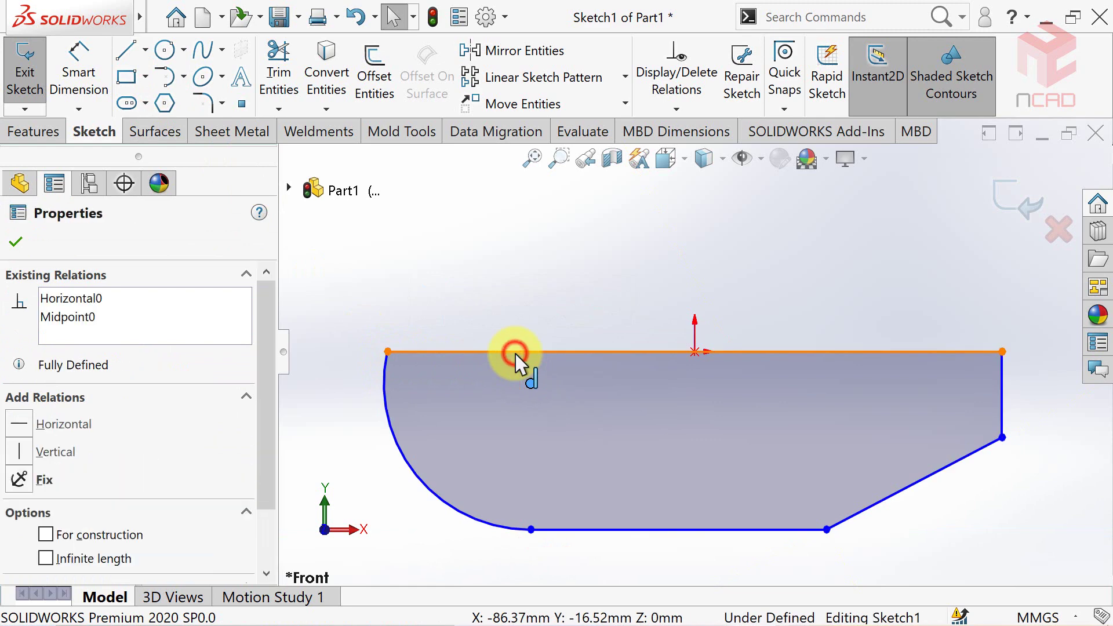
pyautogui.keyDown('ctrl'); pyautogui.click(530, 383); pyautogui.keyUp('ctrl')
pyautogui.click(19, 536)
pyautogui.click(16, 241)
# Step: Dimension the right side at 50 and the base at 150
pyautogui.click(84, 83)
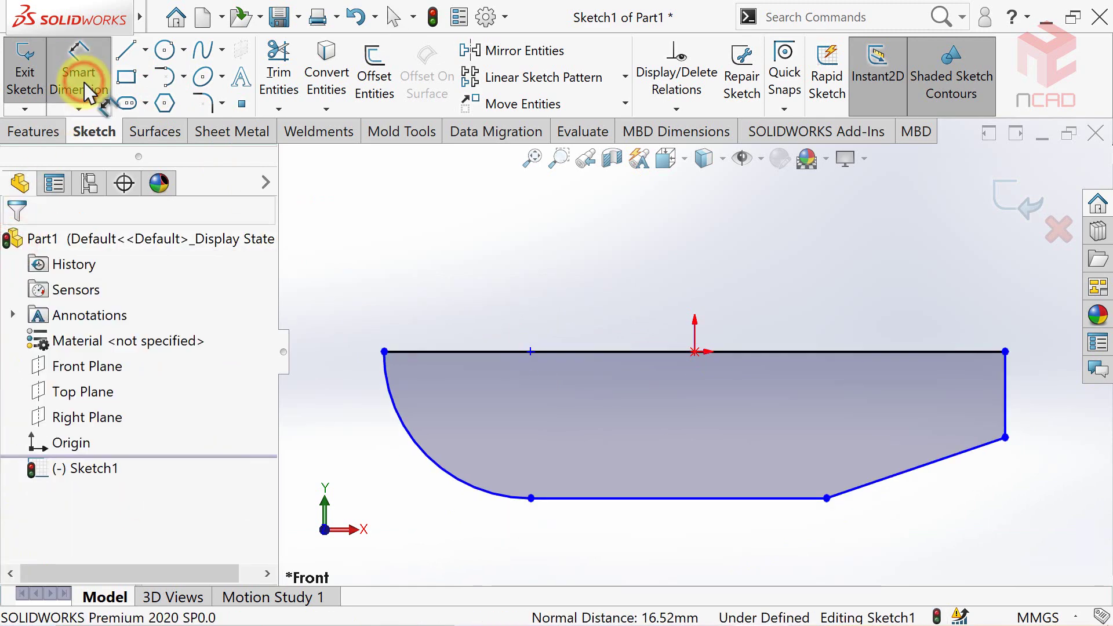
pyautogui.click(1005, 394)
pyautogui.write('50')
pyautogui.press('Return')
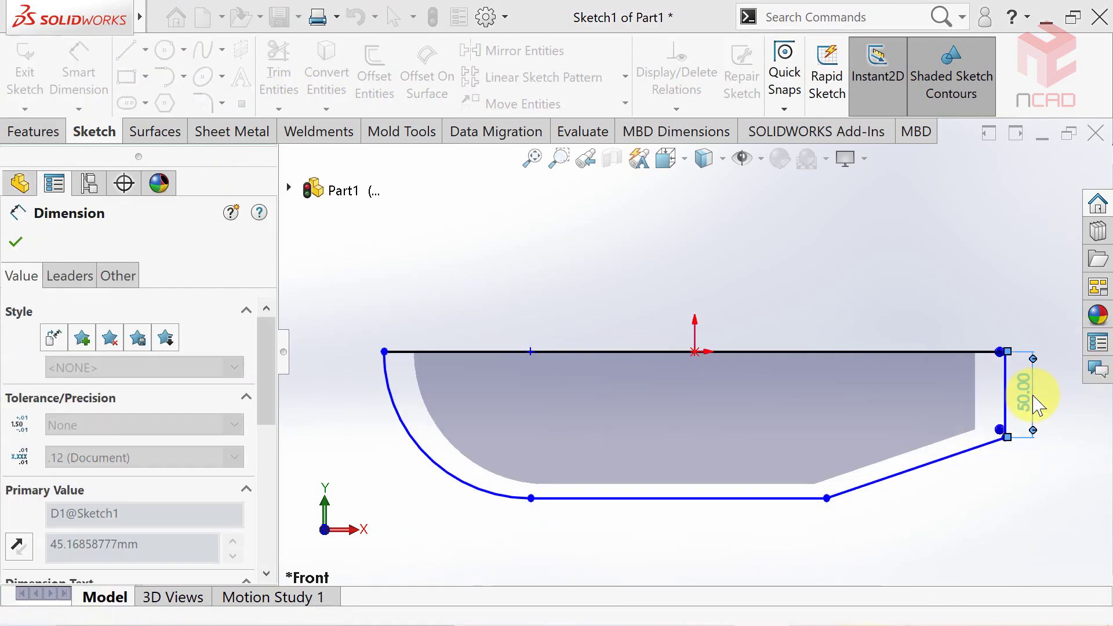
pyautogui.click(777, 499)
pyautogui.click(746, 542)
pyautogui.write('150')
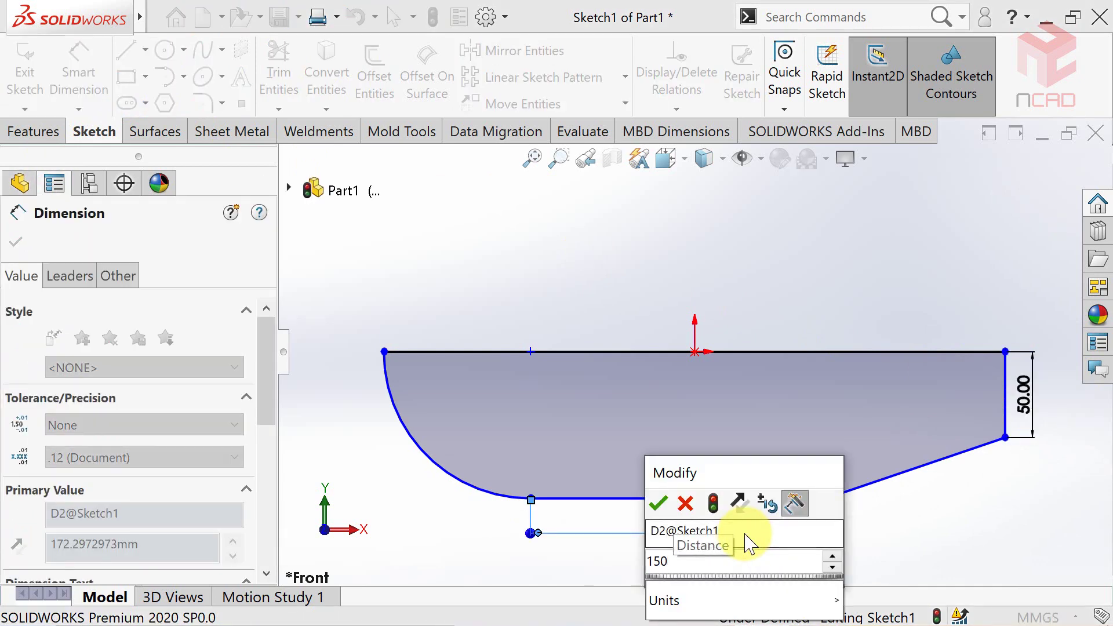
pyautogui.press('Return')
# Step: Add the R150 arc radius and the 329.25 span from the right side to the arc centre
pyautogui.click(464, 480)
pyautogui.click(481, 429)
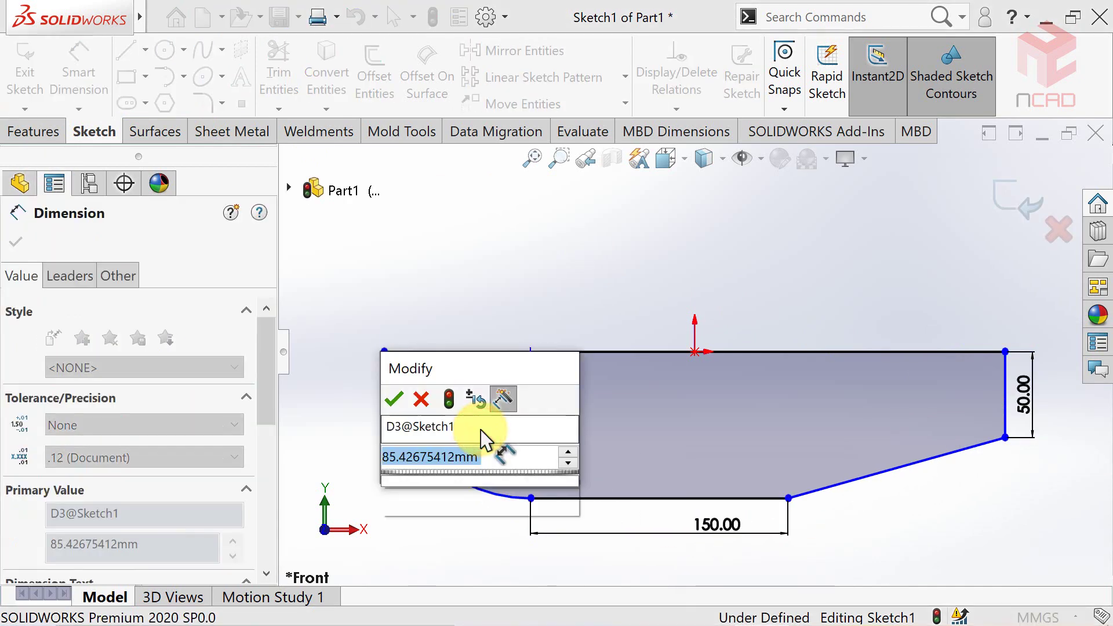
pyautogui.write('150')
pyautogui.press('Return')
pyautogui.press('f')
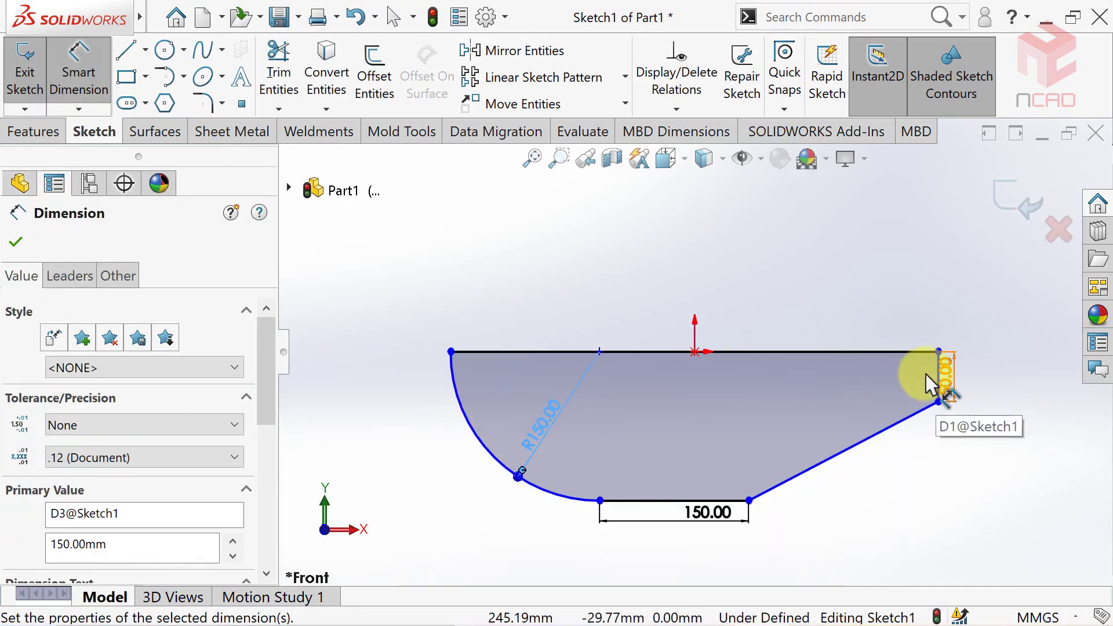
pyautogui.click(926, 373)
pyautogui.click(520, 343)
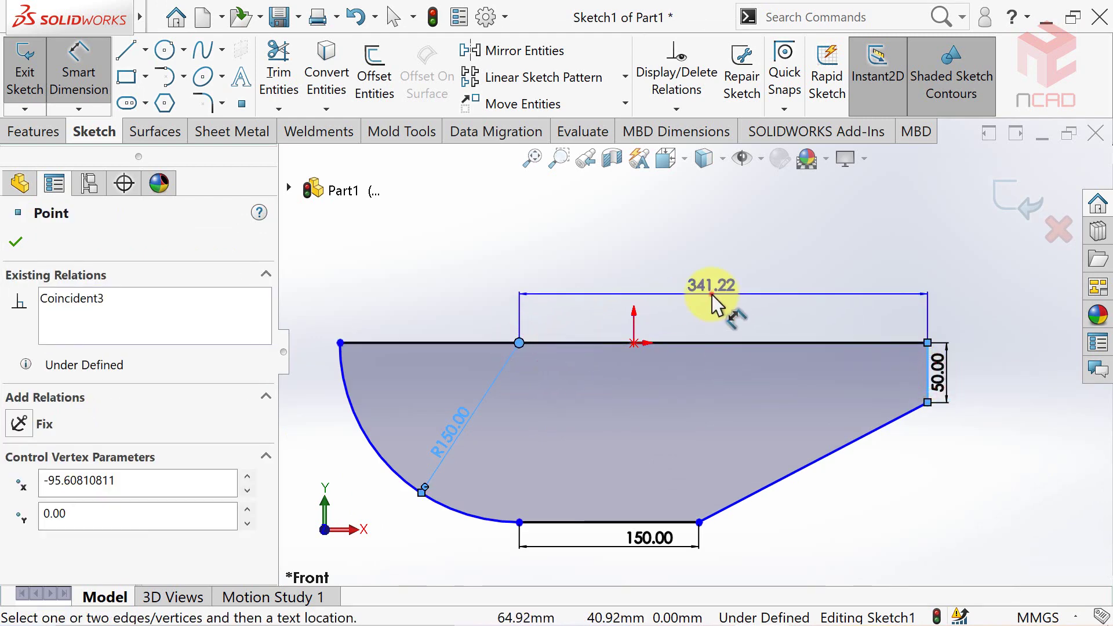
pyautogui.click(714, 295)
pyautogui.write('329.25')
pyautogui.press('Return')
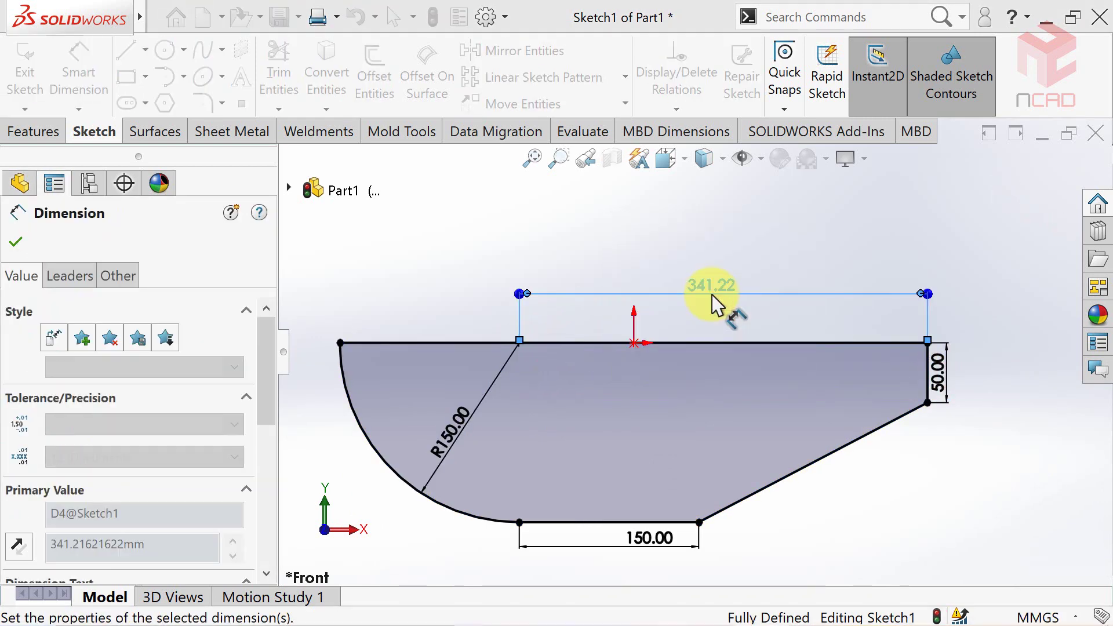
pyautogui.click(799, 241)
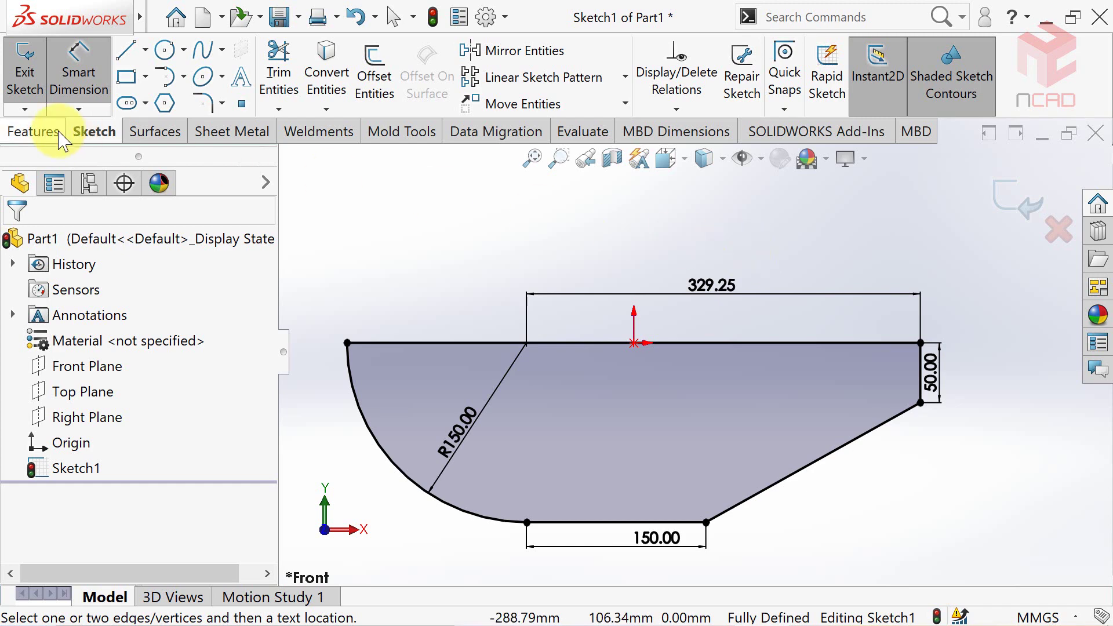
pyautogui.click(33, 132)
# Step: Extrude the sketch 150 mm mid-plane into a solid block
pyautogui.click(33, 75)
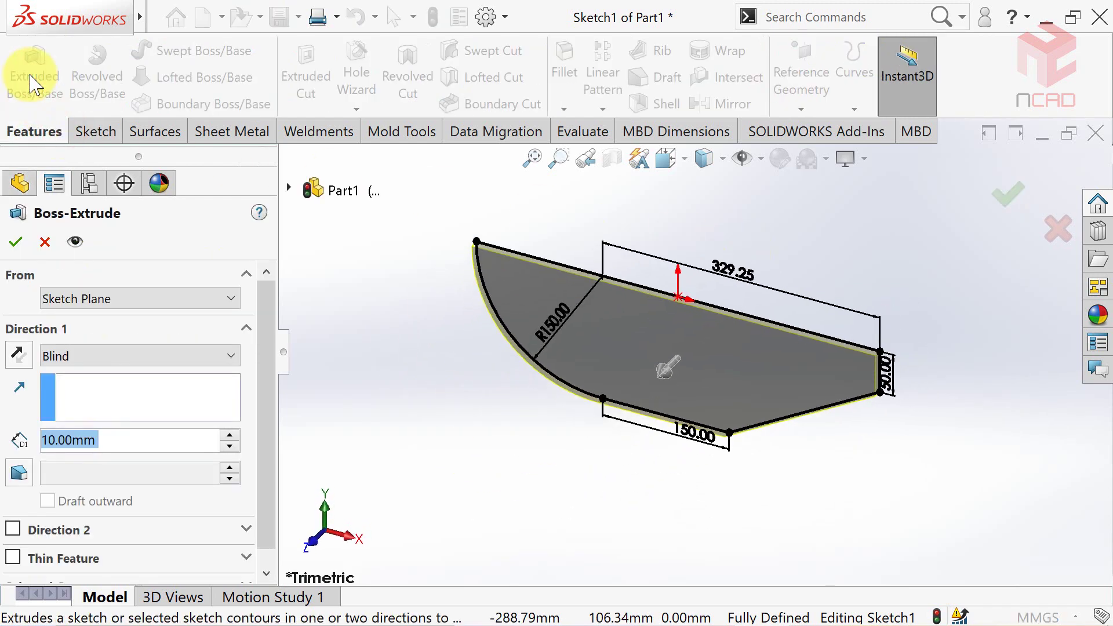
pyautogui.click(127, 356)
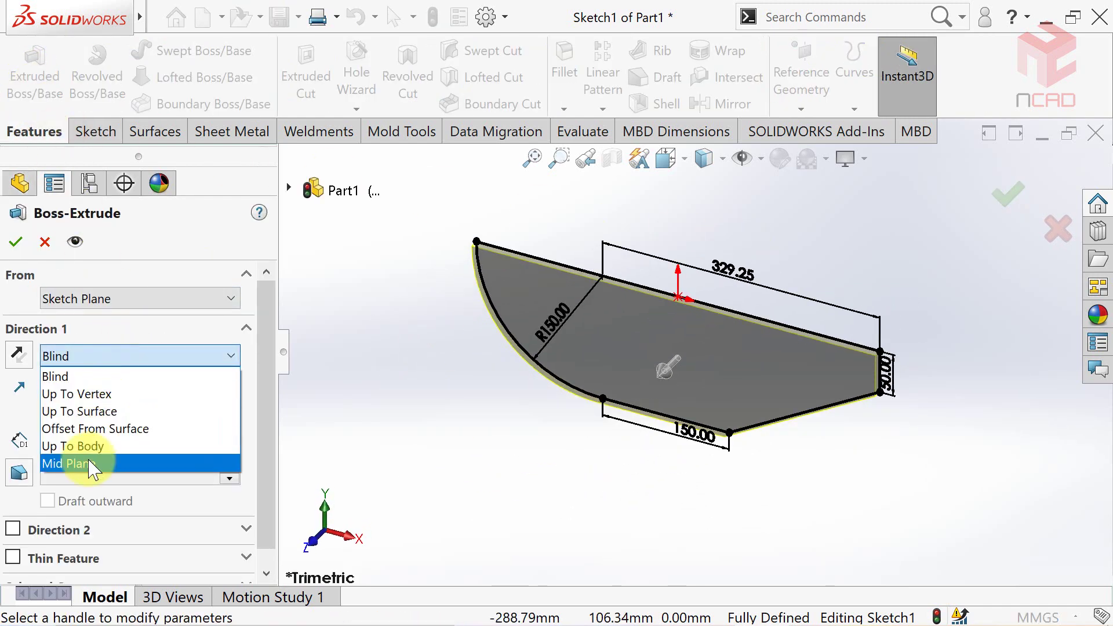
pyautogui.click(89, 462)
pyautogui.write('15')
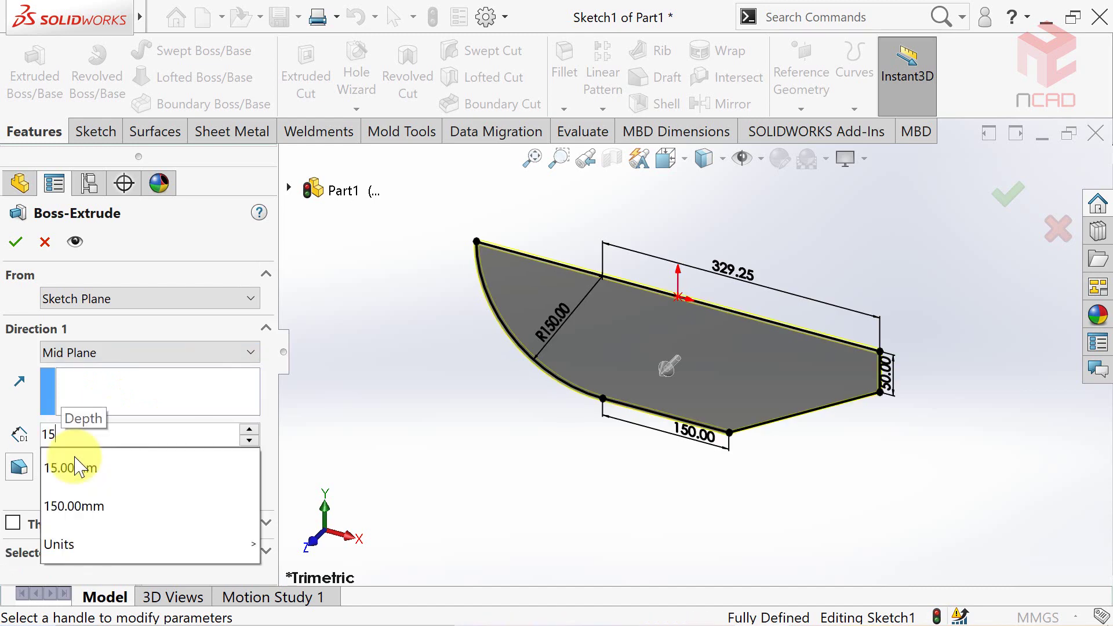
pyautogui.write('0')
pyautogui.press('Return')
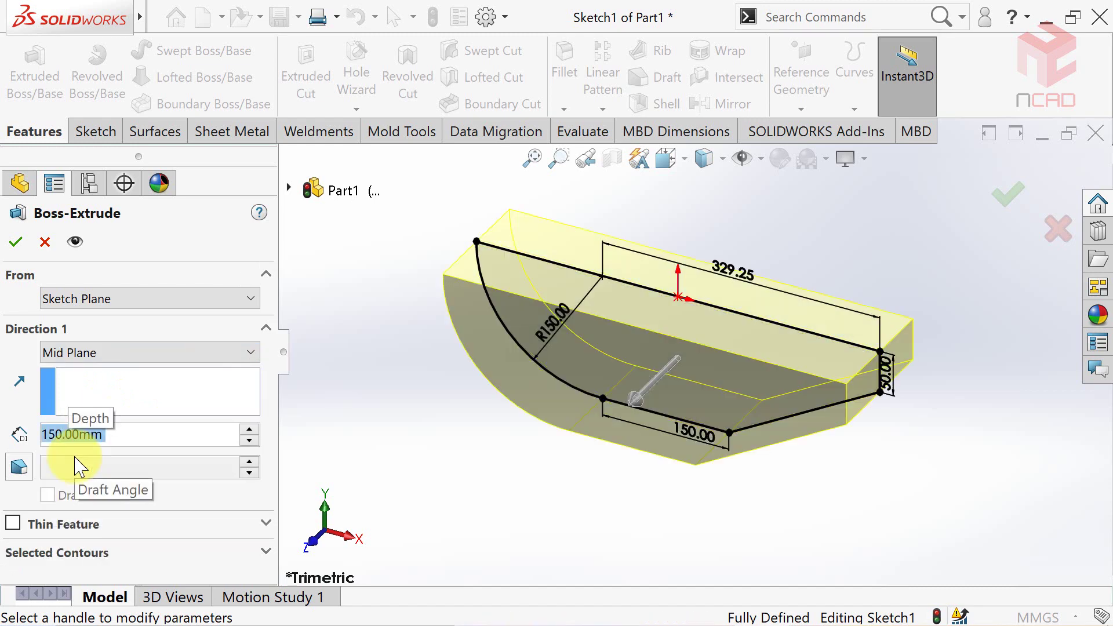
pyautogui.click(16, 242)
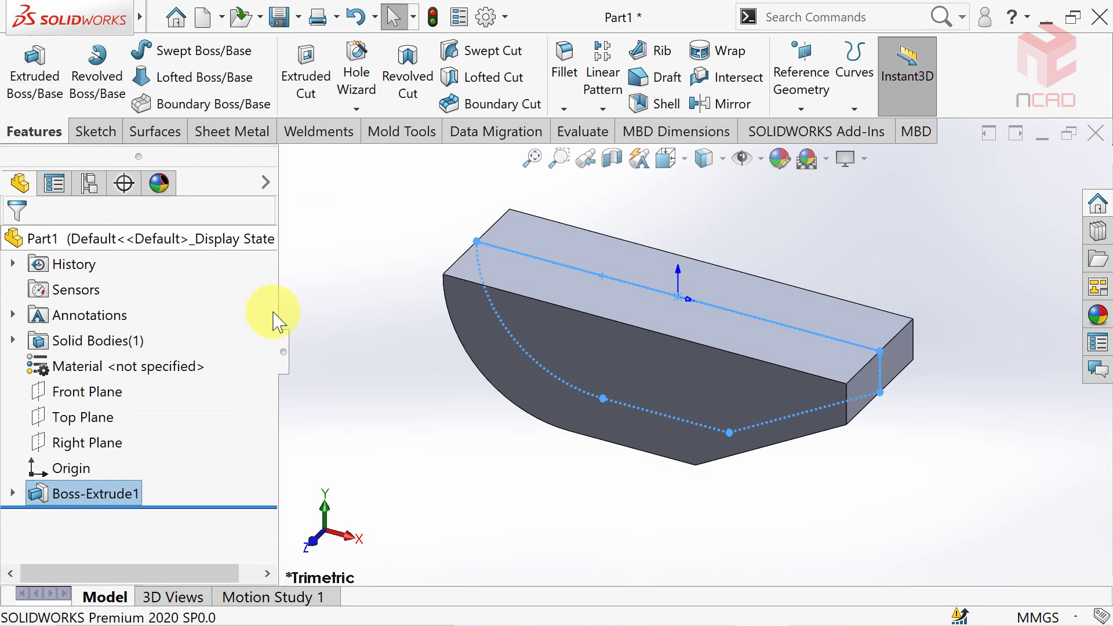
# Step: Shell the block with 10 mm walls, removing the top face
pyautogui.click(350, 334)
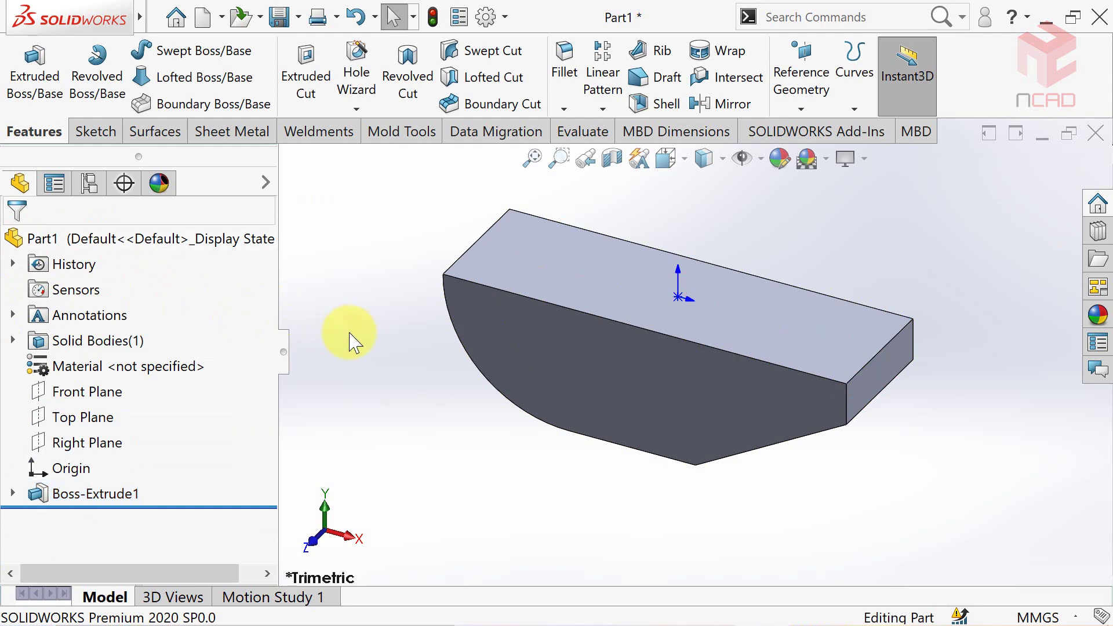
pyautogui.click(657, 106)
pyautogui.click(606, 267)
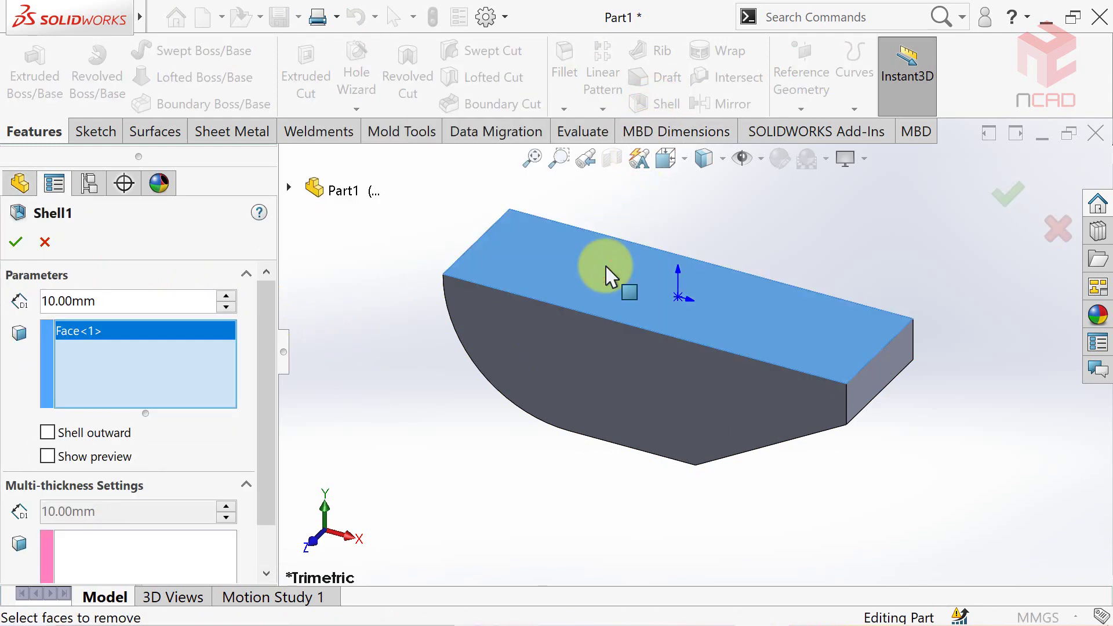
pyautogui.click(16, 243)
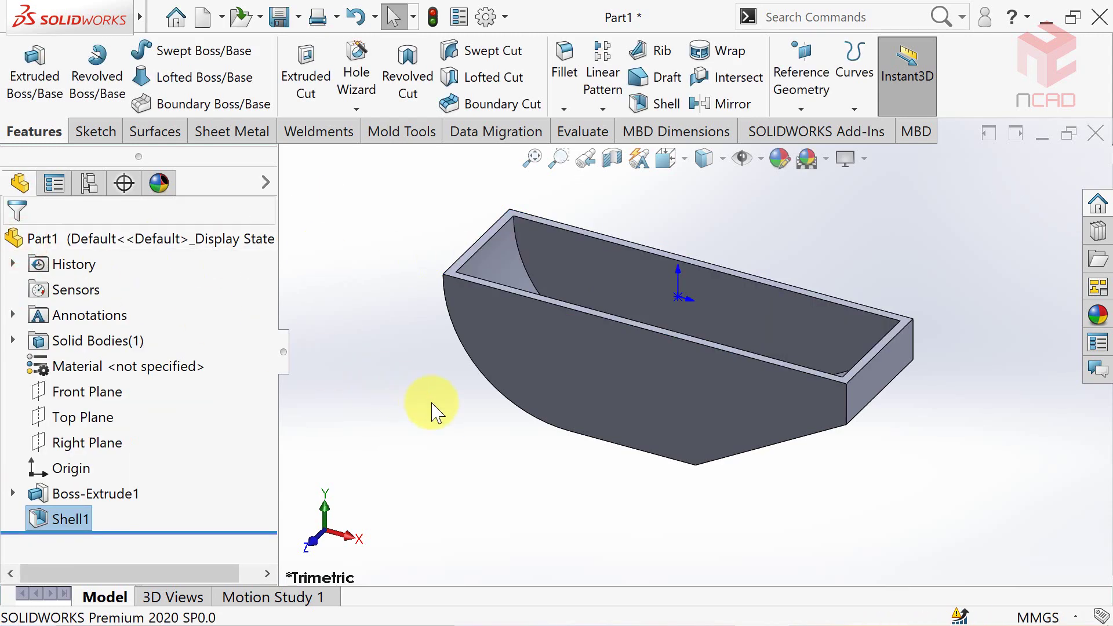
pyautogui.moveTo(436, 412)
pyautogui.mouseDown(button='middle')
pyautogui.moveTo(442, 398)
pyautogui.moveTo(665, 413)
pyautogui.mouseUp(button='middle')
# Step: Sketch a corner rectangle on the casing's bottom face, viewed normal to it
pyautogui.click(676, 415)
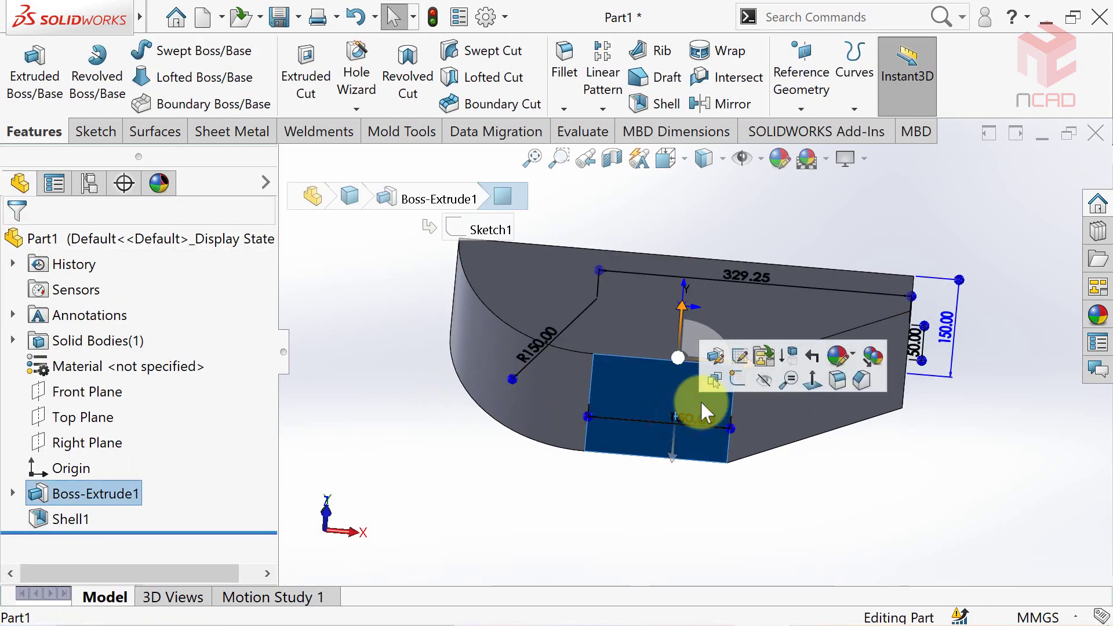
pyautogui.click(737, 378)
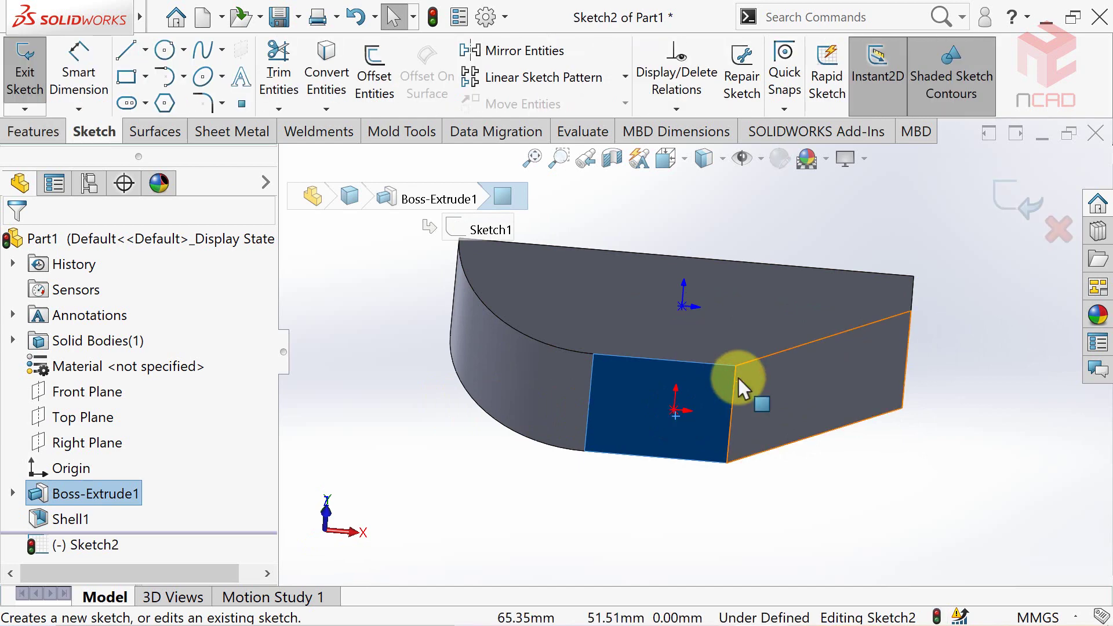
pyautogui.click(671, 168)
pyautogui.click(778, 275)
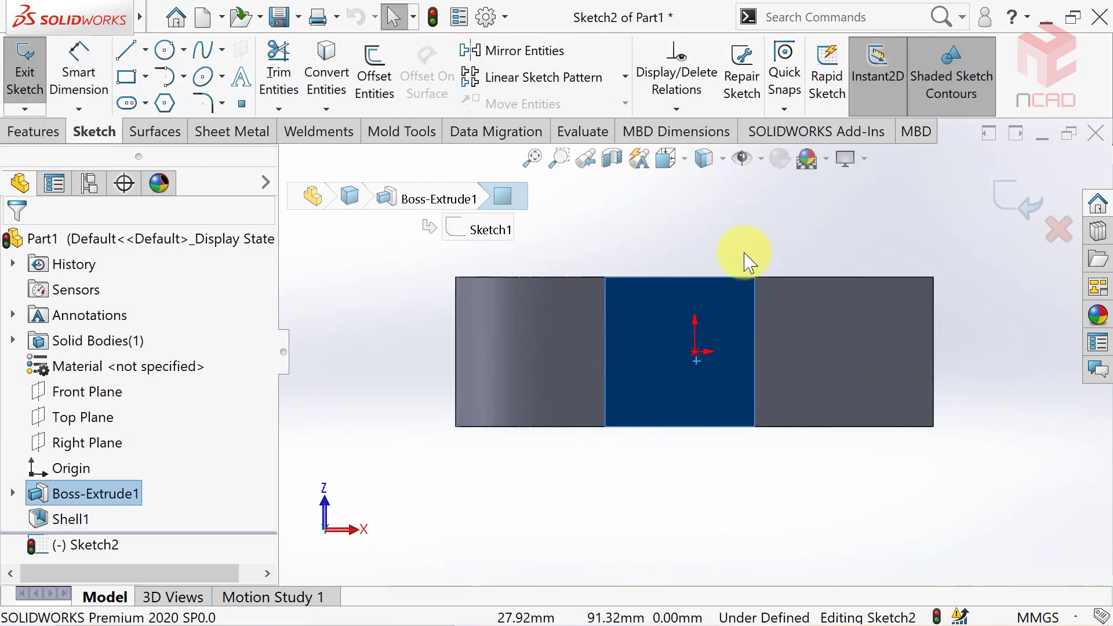
pyautogui.click(127, 77)
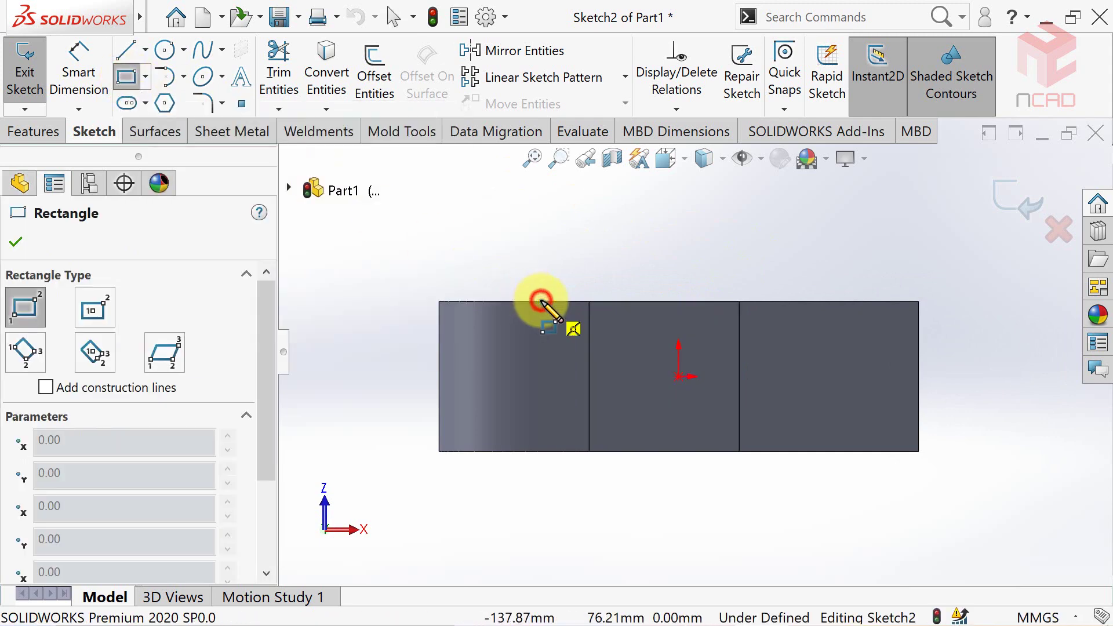
pyautogui.moveTo(541, 301); pyautogui.dragTo(874, 452)
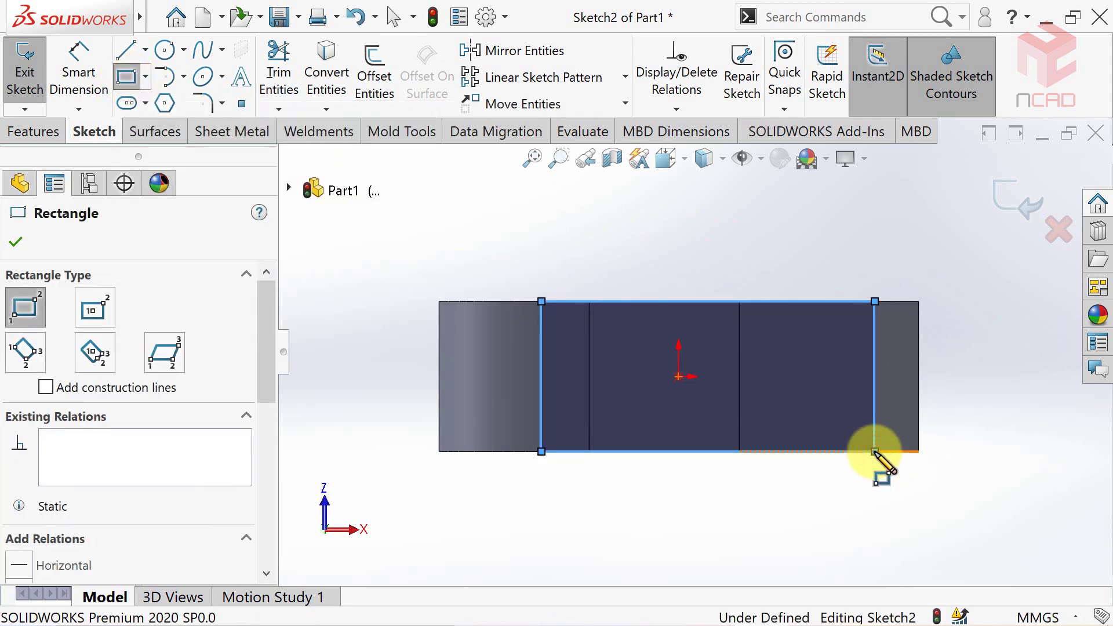
pyautogui.press('Escape')
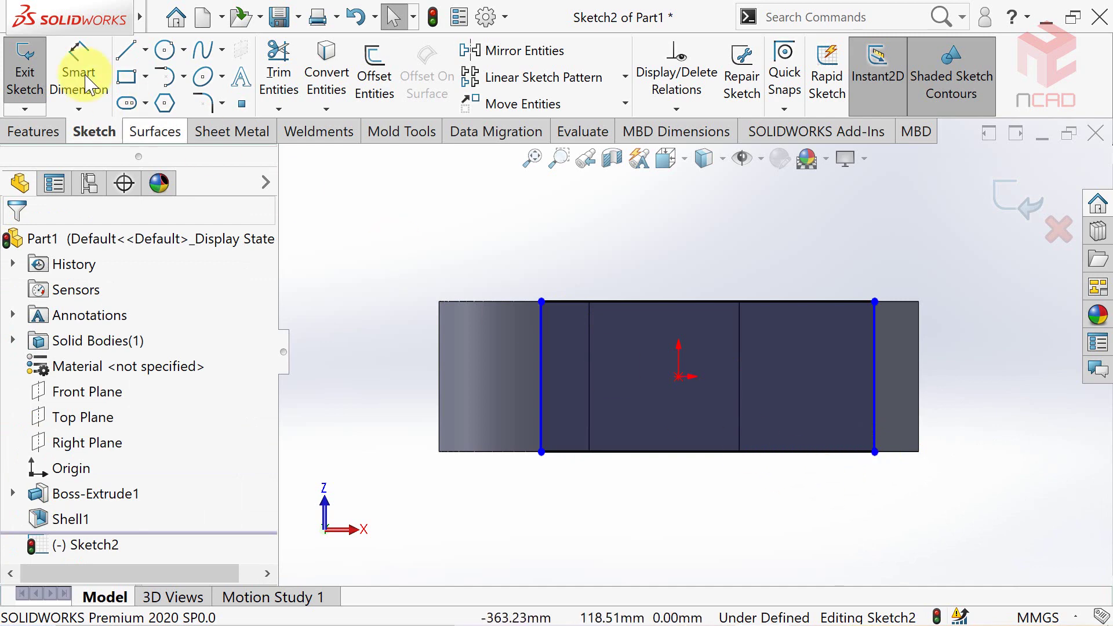
# Step: Dimension the rectangle 30 from the part's end edge and 350 wide
pyautogui.click(79, 64)
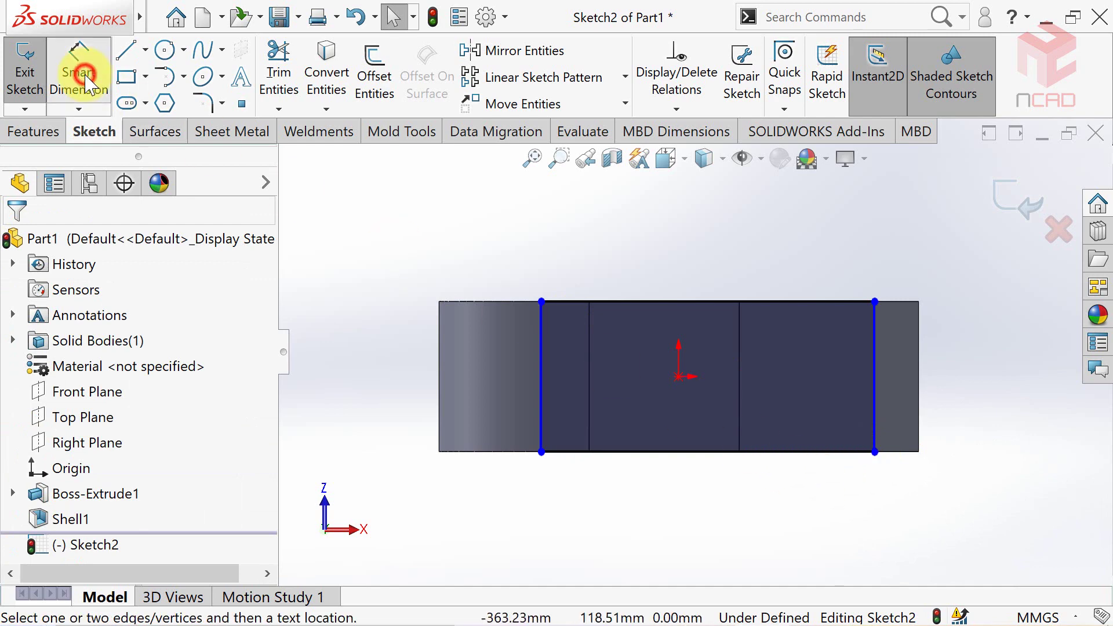
pyautogui.click(920, 400)
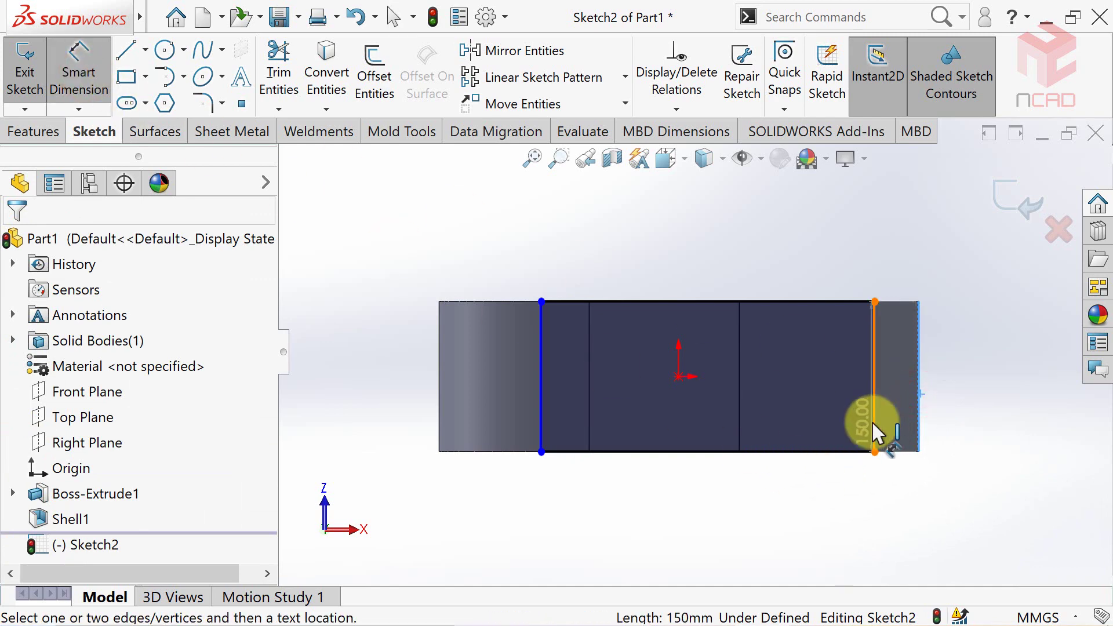
pyautogui.click(874, 421)
pyautogui.click(879, 500)
pyautogui.write('30')
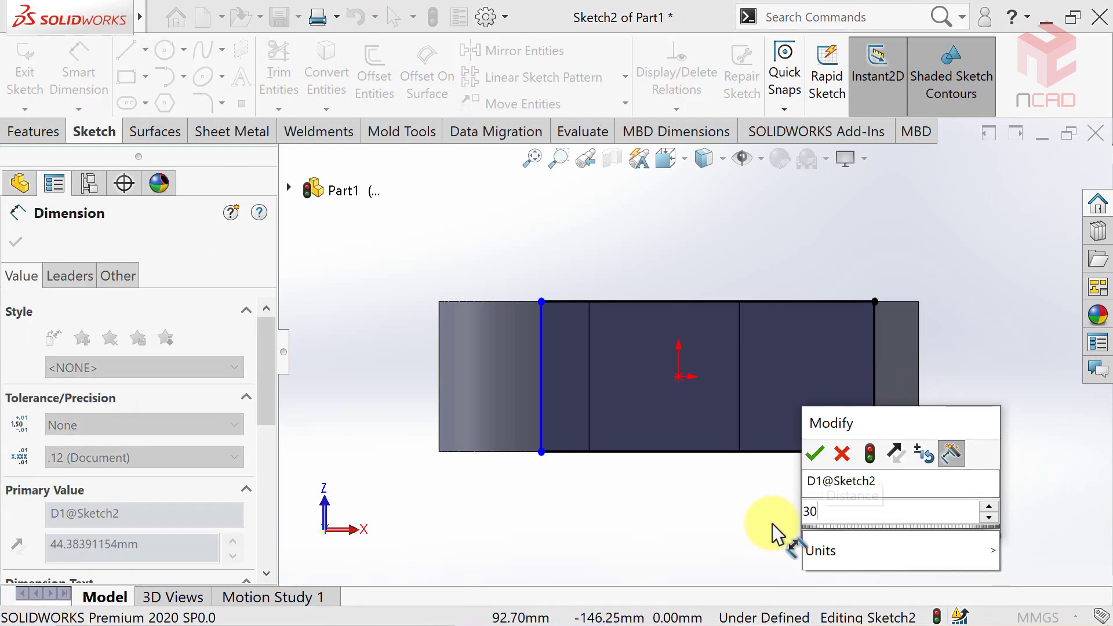
pyautogui.press('Return')
pyautogui.click(886, 407)
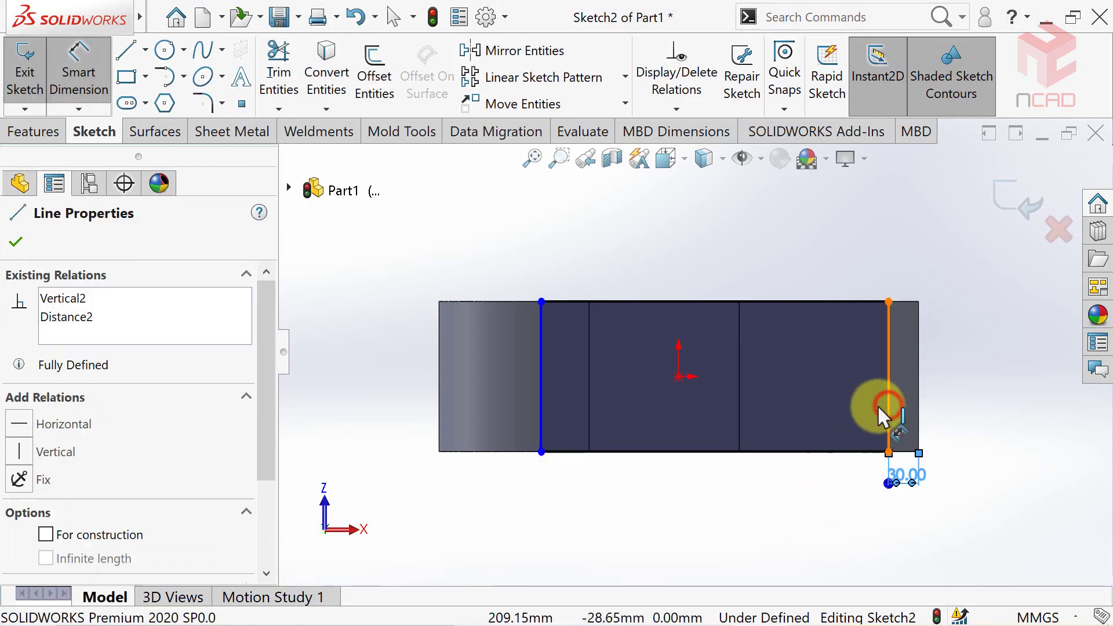
pyautogui.click(541, 440)
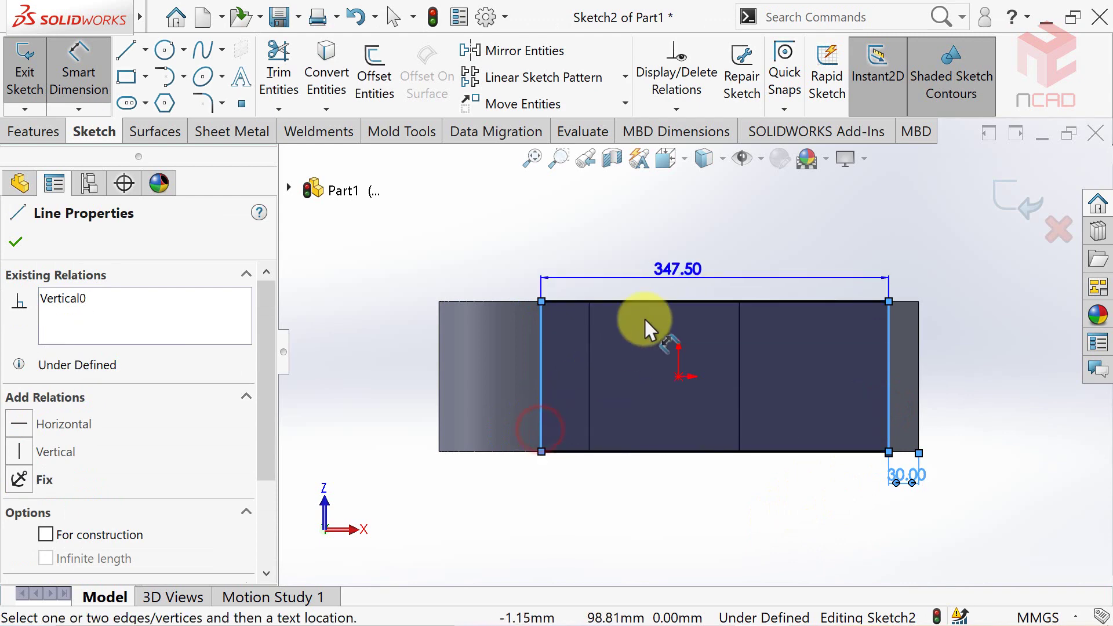
pyautogui.click(685, 275)
pyautogui.write('350')
pyautogui.press('Return')
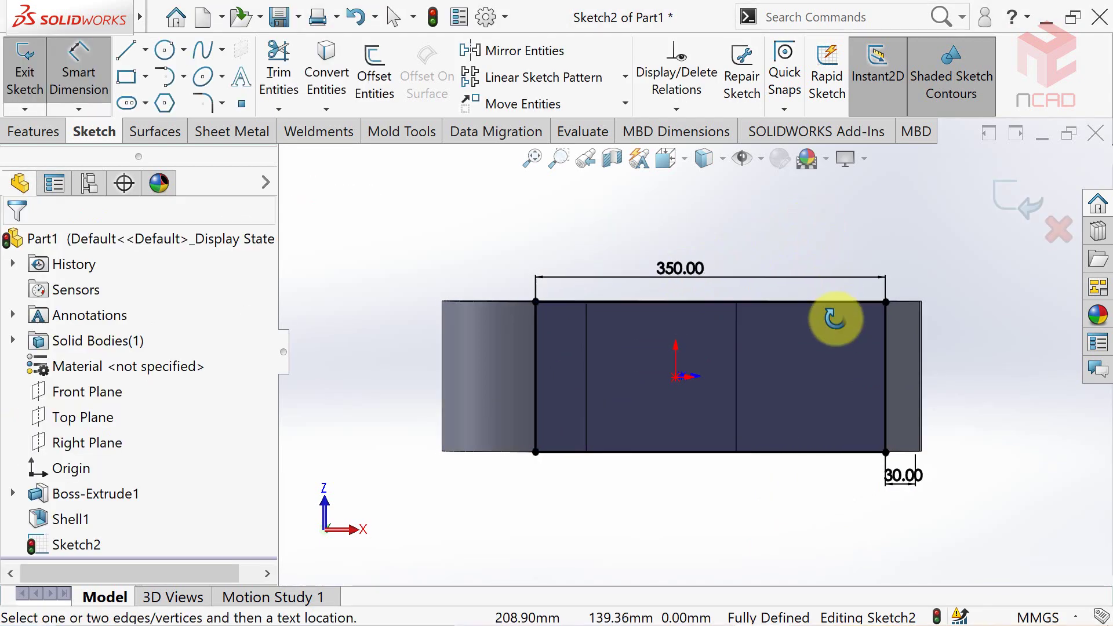
pyautogui.press('Left')
pyautogui.press('Up')
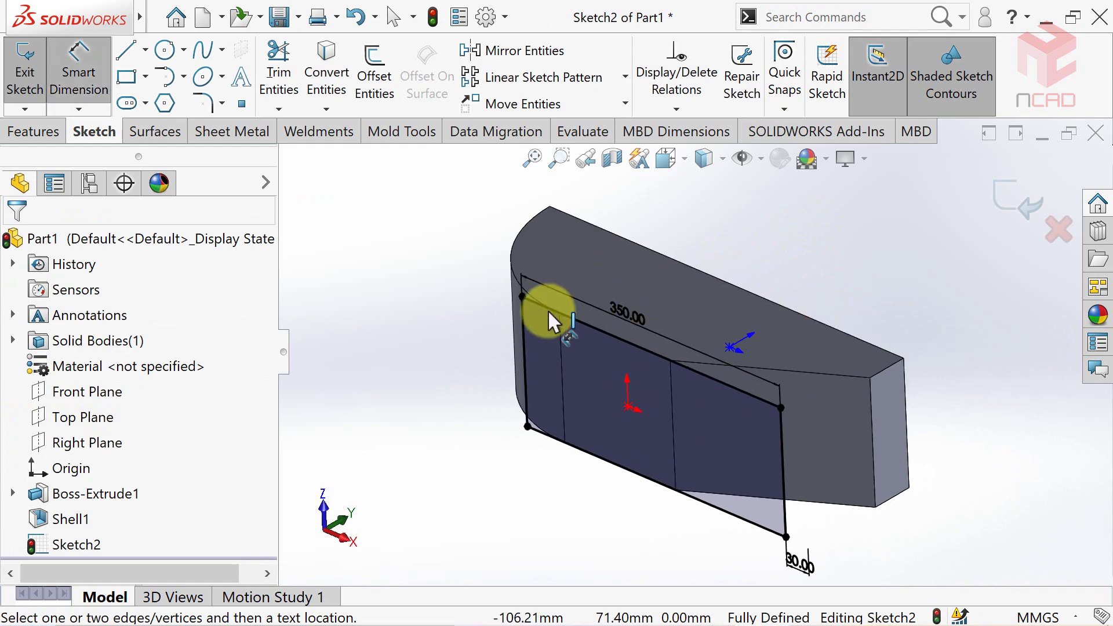
pyautogui.click(34, 131)
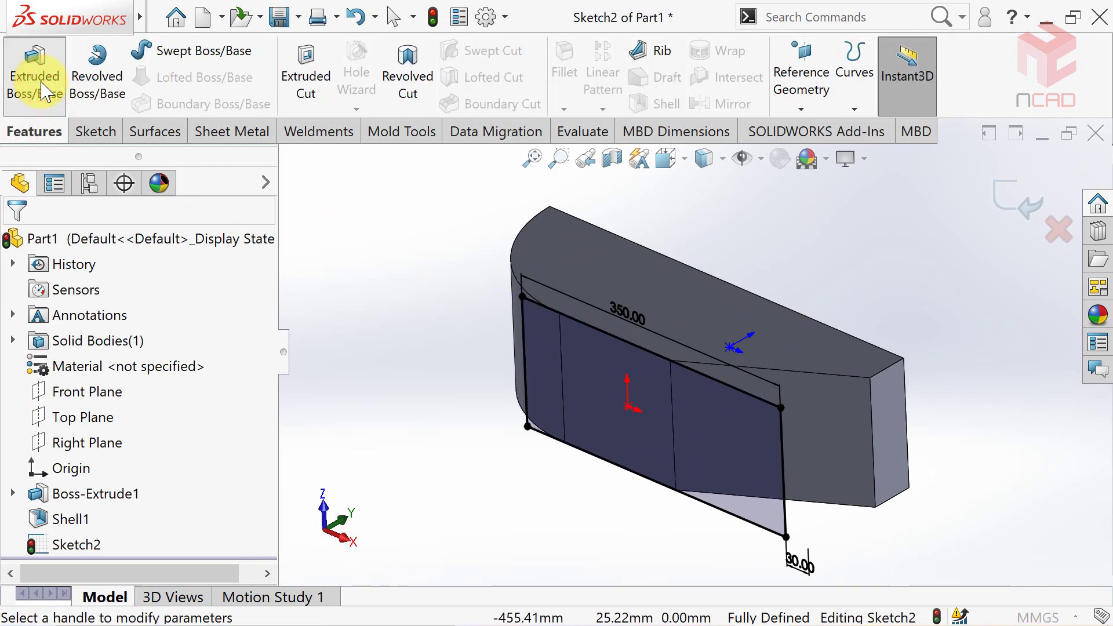
# Step: Extrude the rectangle as a thin feature with 20 mm depth
pyautogui.click(34, 76)
pyautogui.scroll(-2, 264, 348)
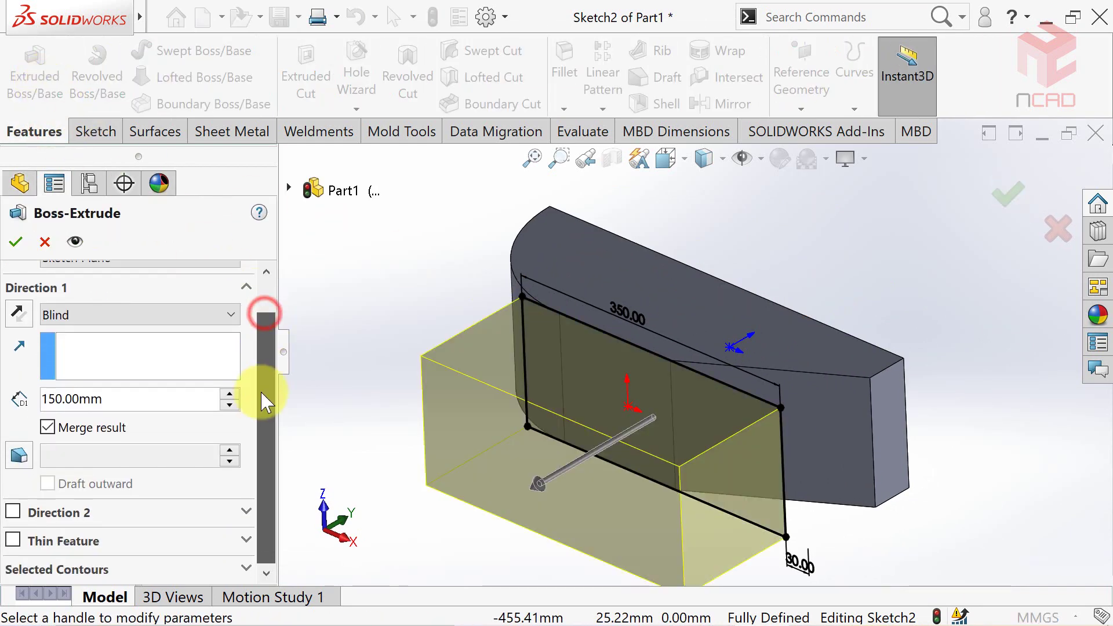
pyautogui.click(12, 540)
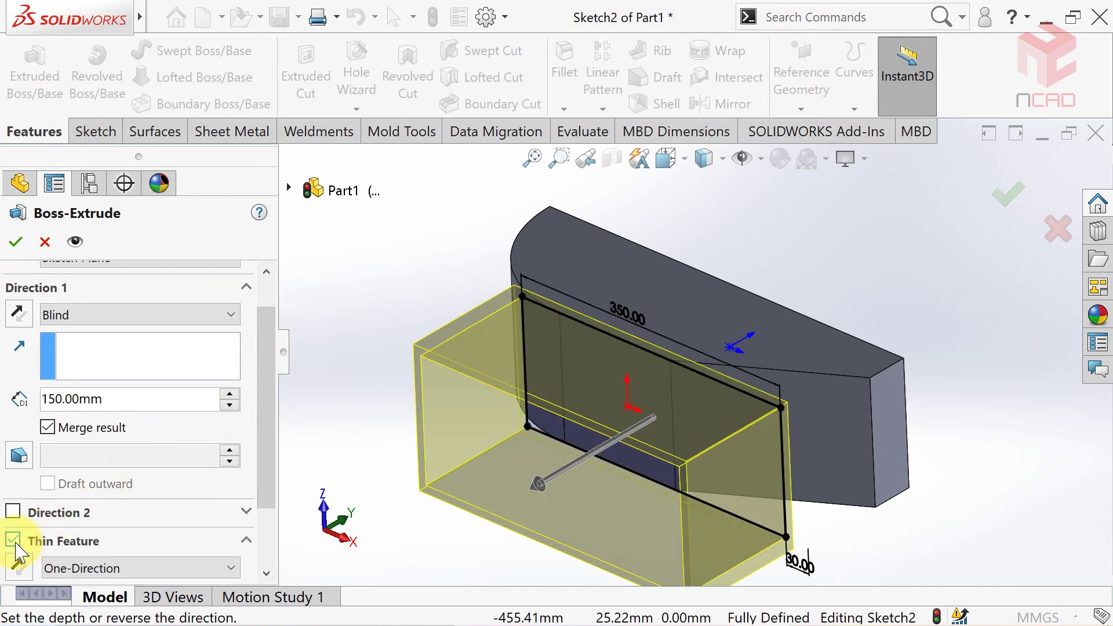
pyautogui.scroll(2, 268, 455)
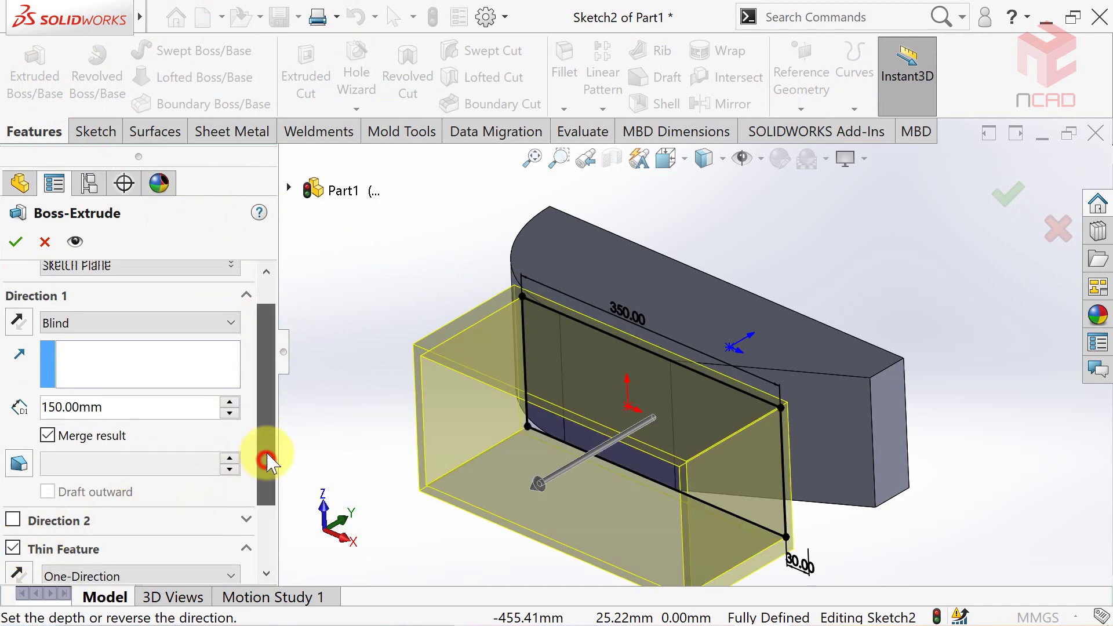
pyautogui.moveTo(165, 445); pyautogui.dragTo(50, 442)
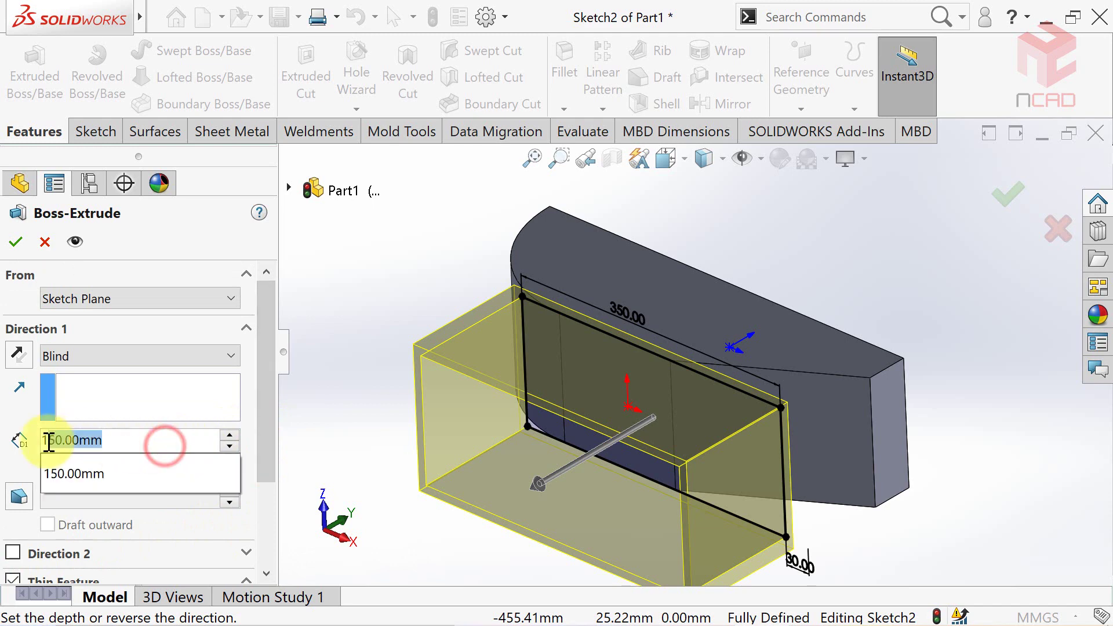
pyautogui.write('20')
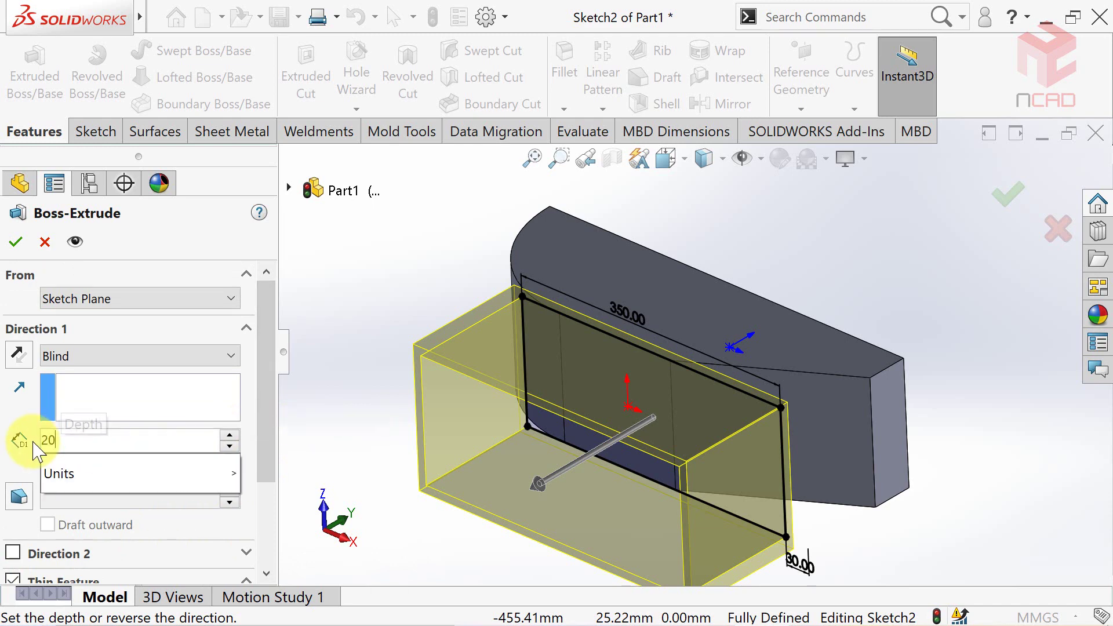
pyautogui.press('Return')
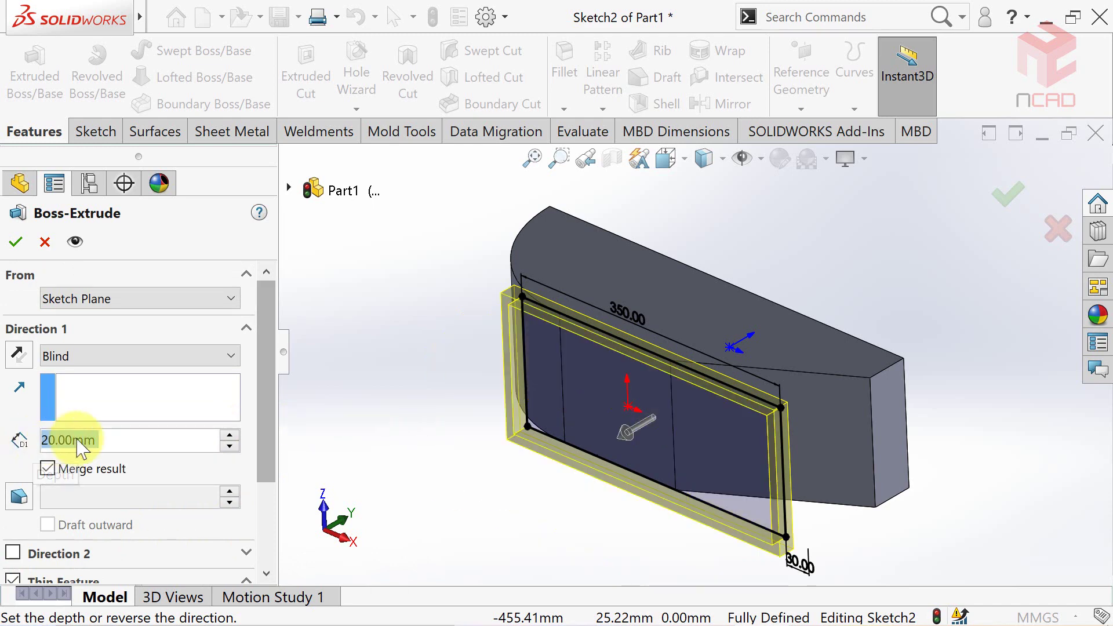
# Step: Add Direction 2 set to Up To Next, reverse the 10 mm thin wall, and confirm
pyautogui.moveTo(268, 427); pyautogui.dragTo(270, 490)
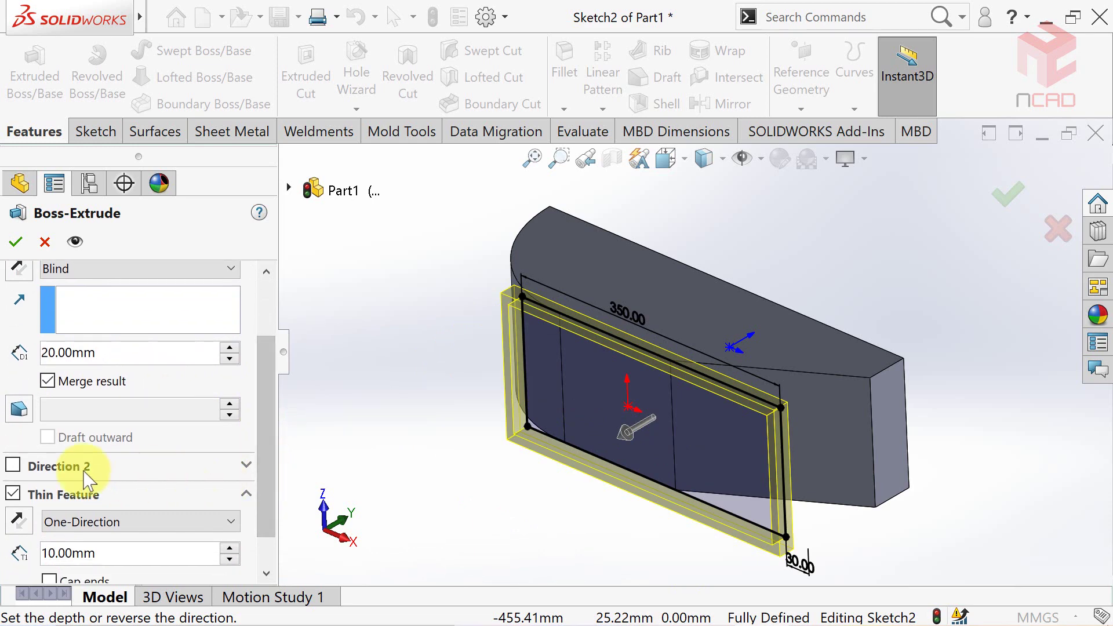
pyautogui.click(13, 465)
pyautogui.click(70, 493)
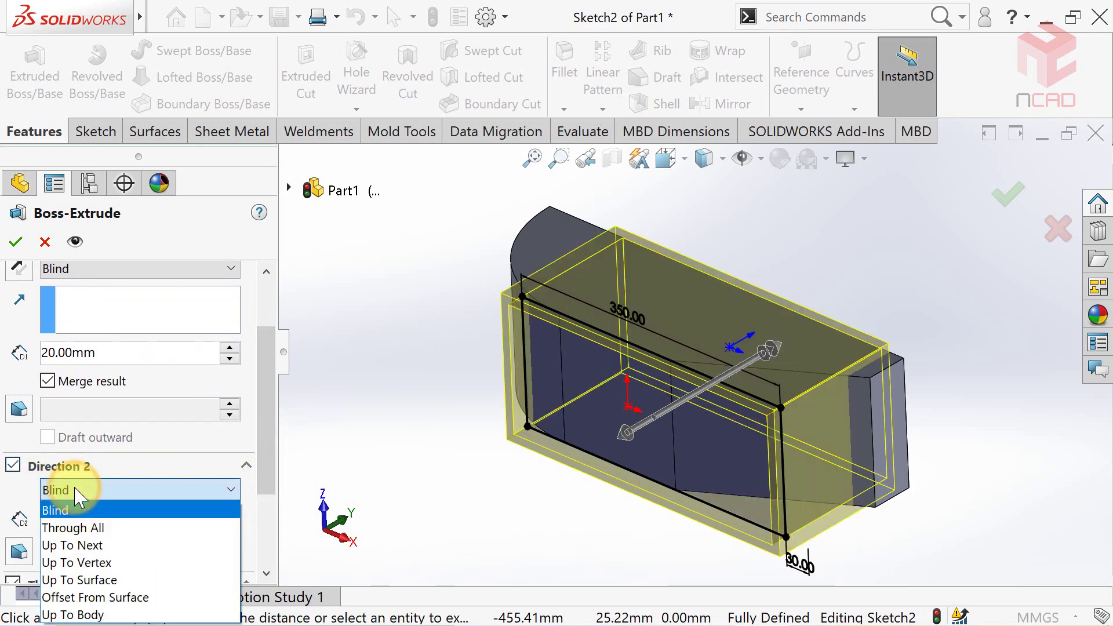
pyautogui.click(72, 545)
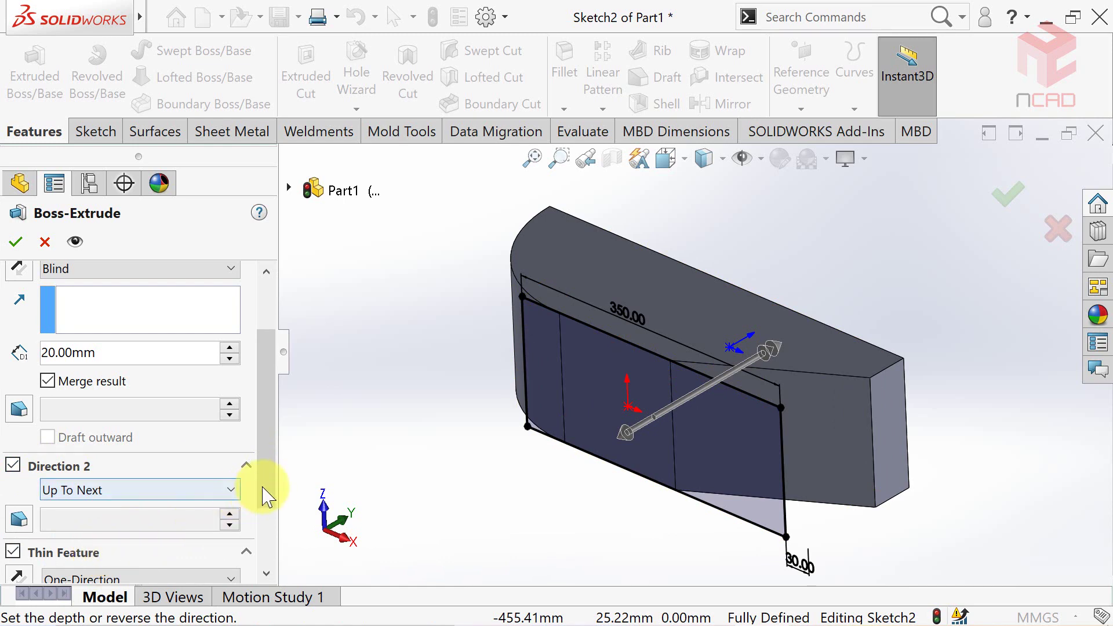
pyautogui.moveTo(261, 491); pyautogui.dragTo(260, 514)
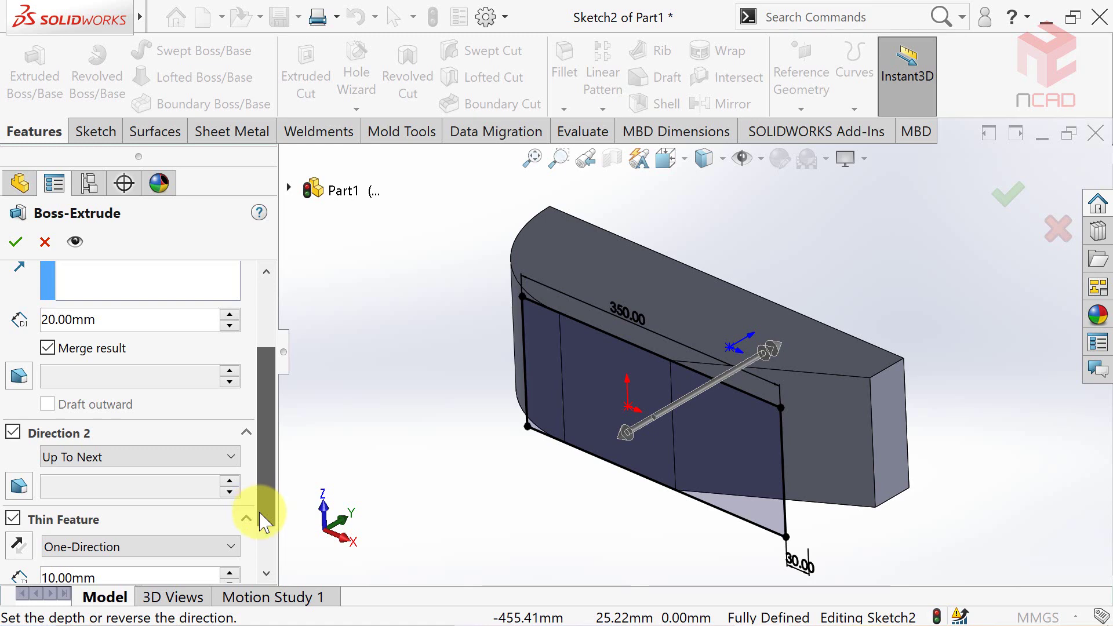
pyautogui.moveTo(260, 514); pyautogui.dragTo(262, 533)
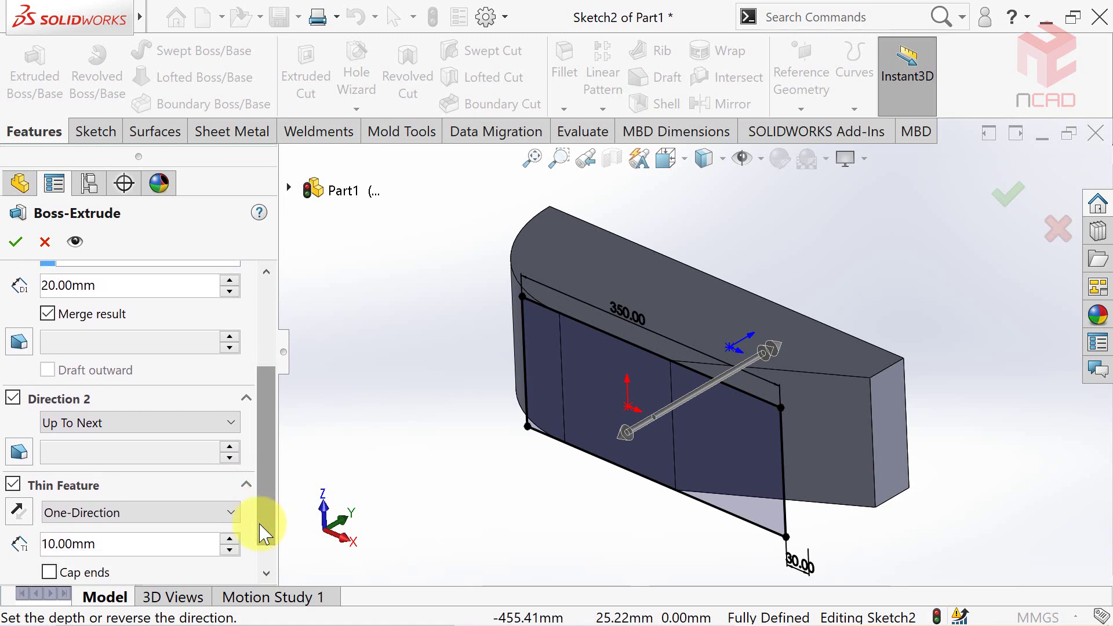
pyautogui.click(25, 517)
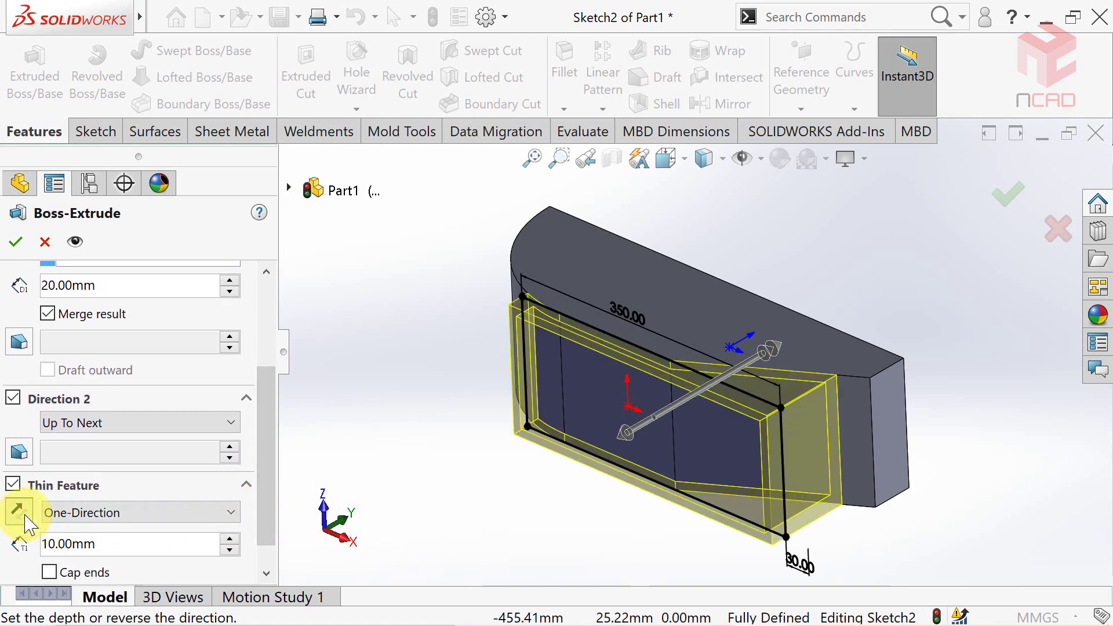
pyautogui.click(15, 242)
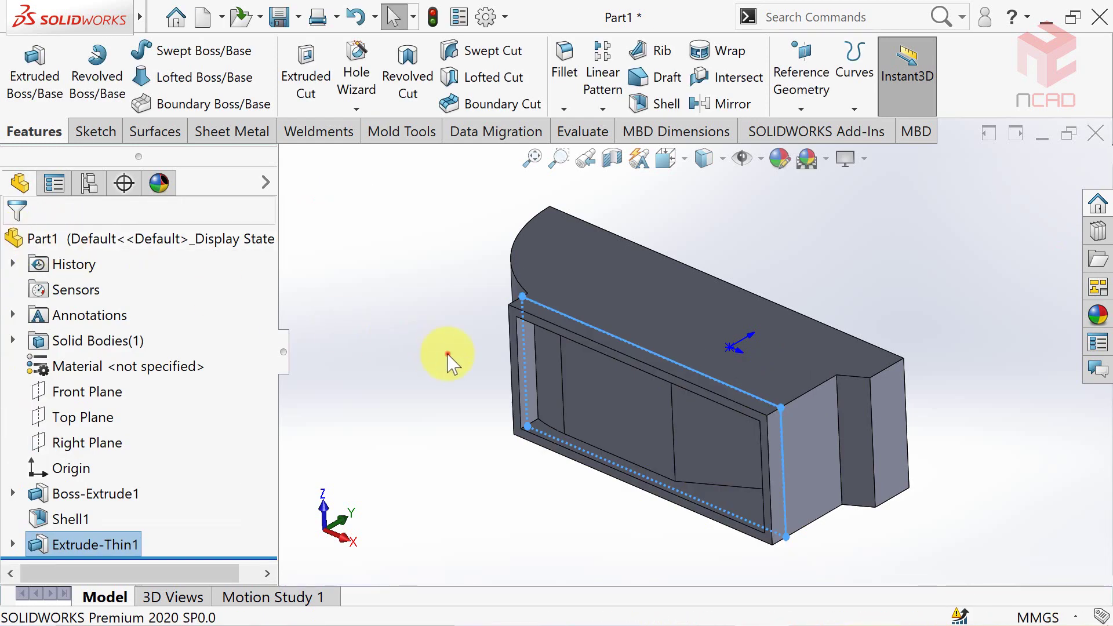
# Step: Start Sketch3 on the casing's top rim face, viewed from the Top
pyautogui.moveTo(449, 364)
pyautogui.mouseDown(button='middle')
pyautogui.moveTo(435, 357)
pyautogui.moveTo(445, 352)
pyautogui.mouseUp(button='middle')
pyautogui.scroll(-5, 823, 412)
pyautogui.click(823, 413)
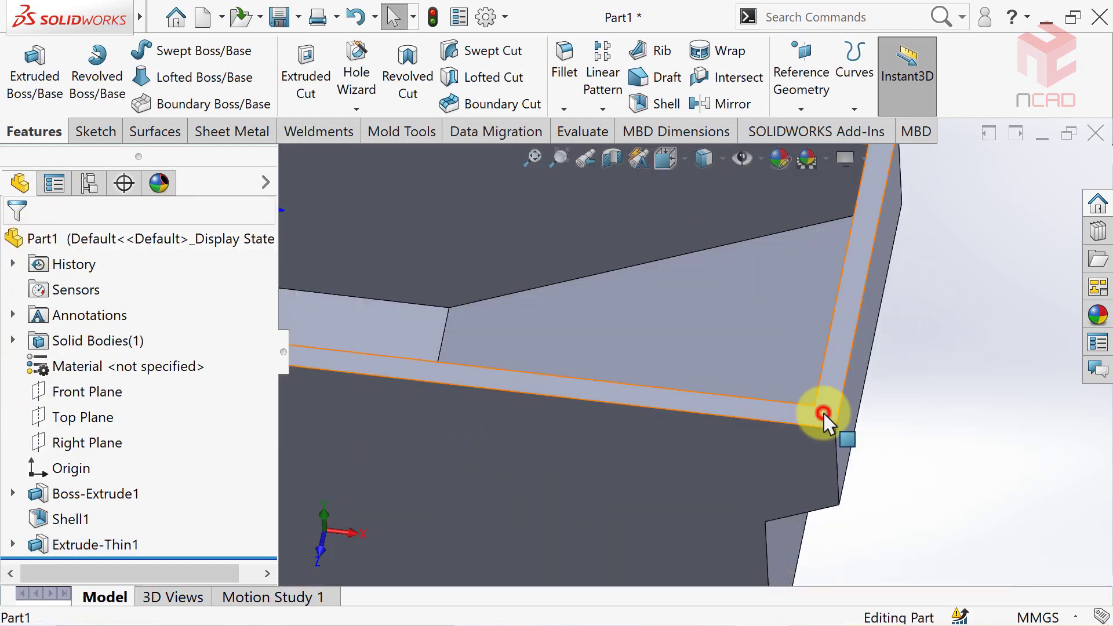
pyautogui.click(885, 380)
pyautogui.press('f')
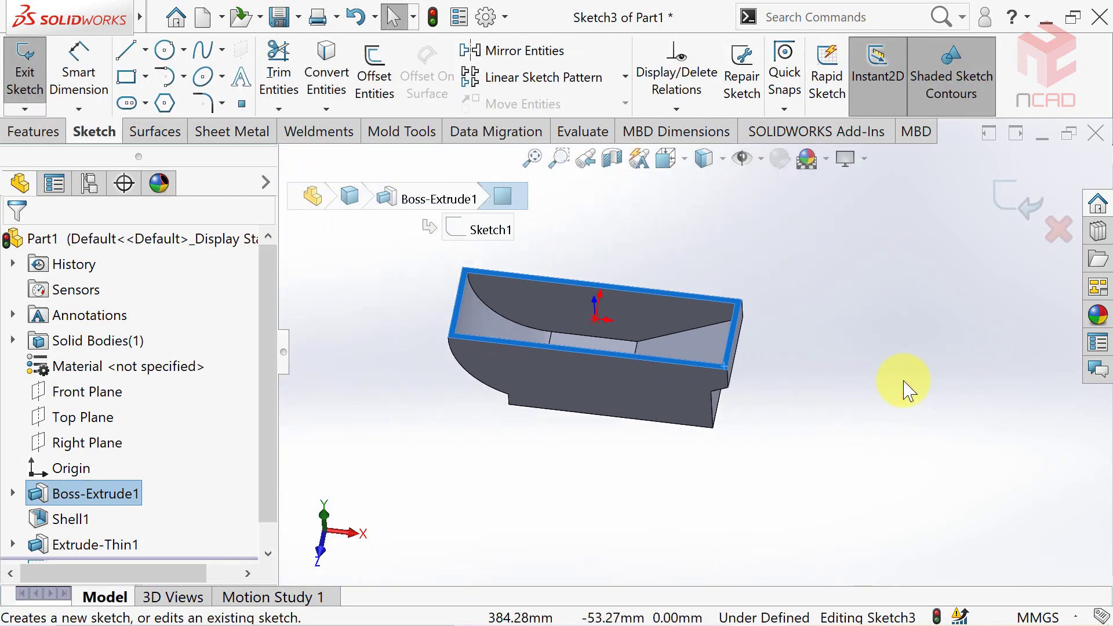
pyautogui.click(667, 160)
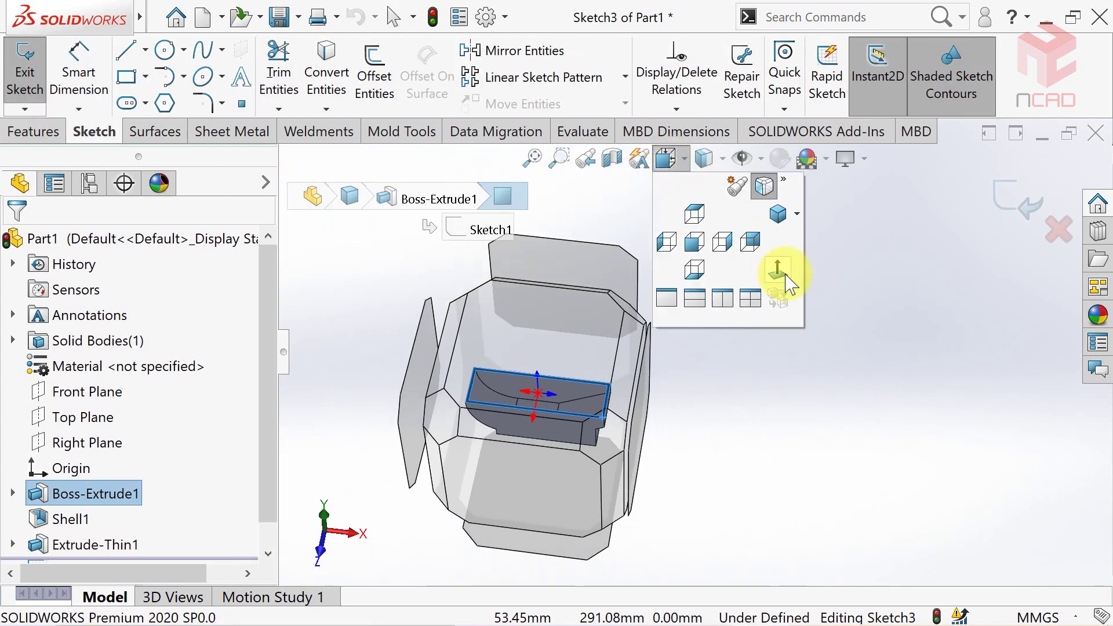
pyautogui.click(783, 280)
pyautogui.click(747, 219)
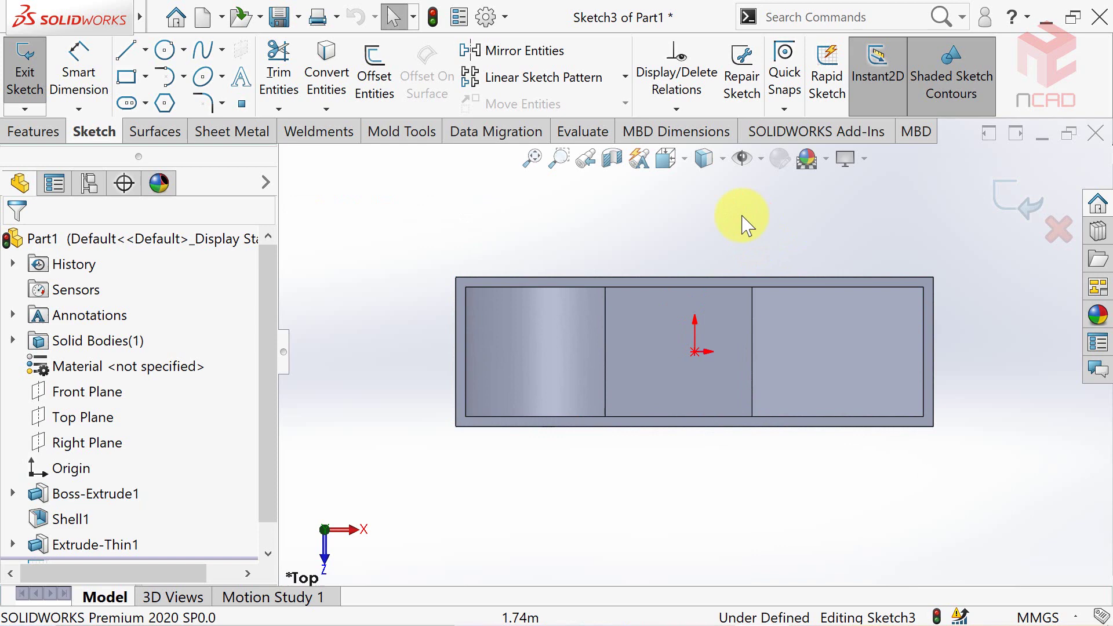
# Step: Convert the four rim edges into sketch lines
pyautogui.click(332, 57)
pyautogui.click(536, 287)
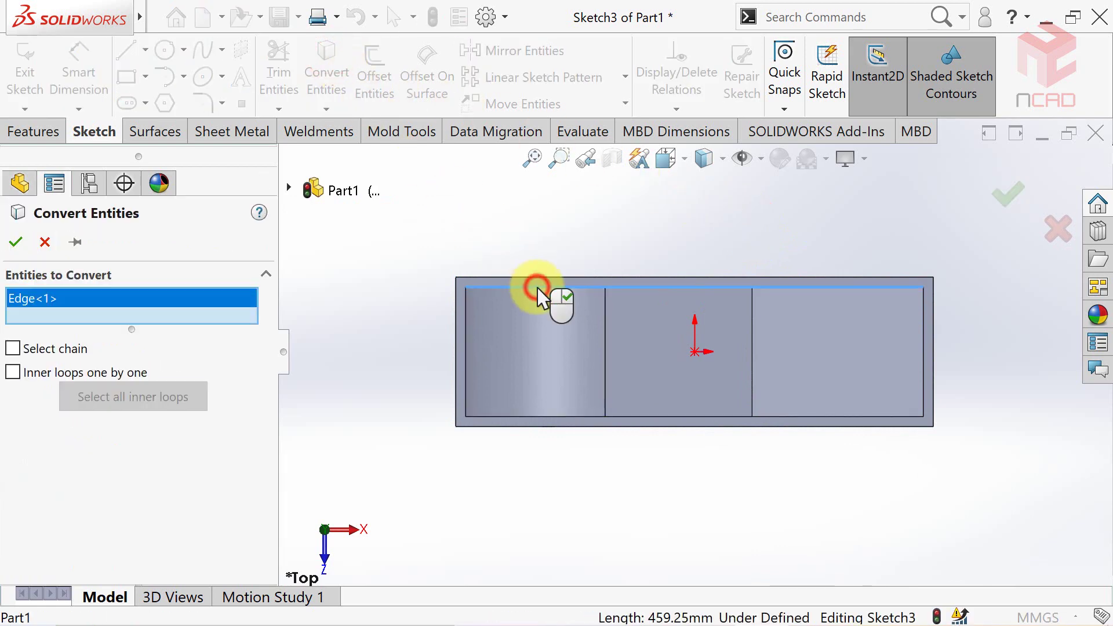
pyautogui.click(532, 416)
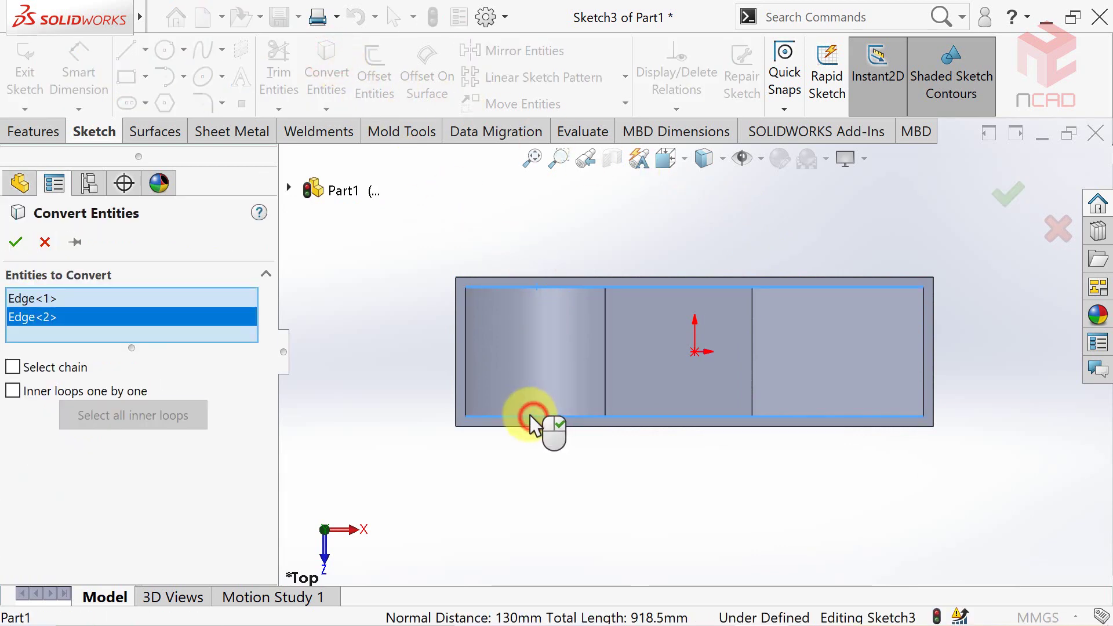
pyautogui.click(466, 374)
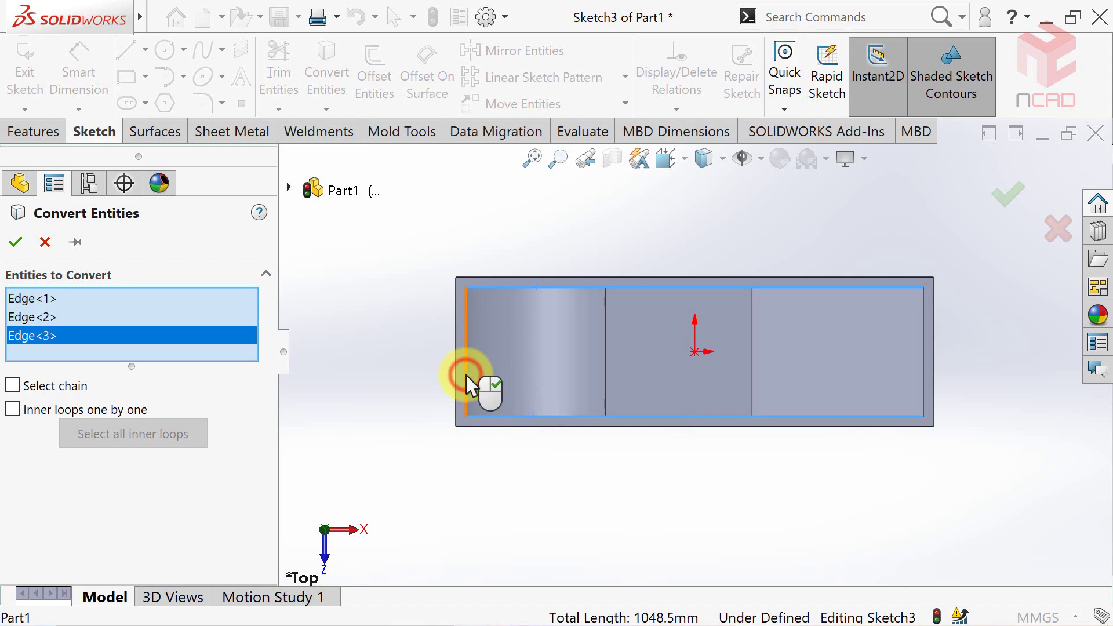
pyautogui.click(923, 338)
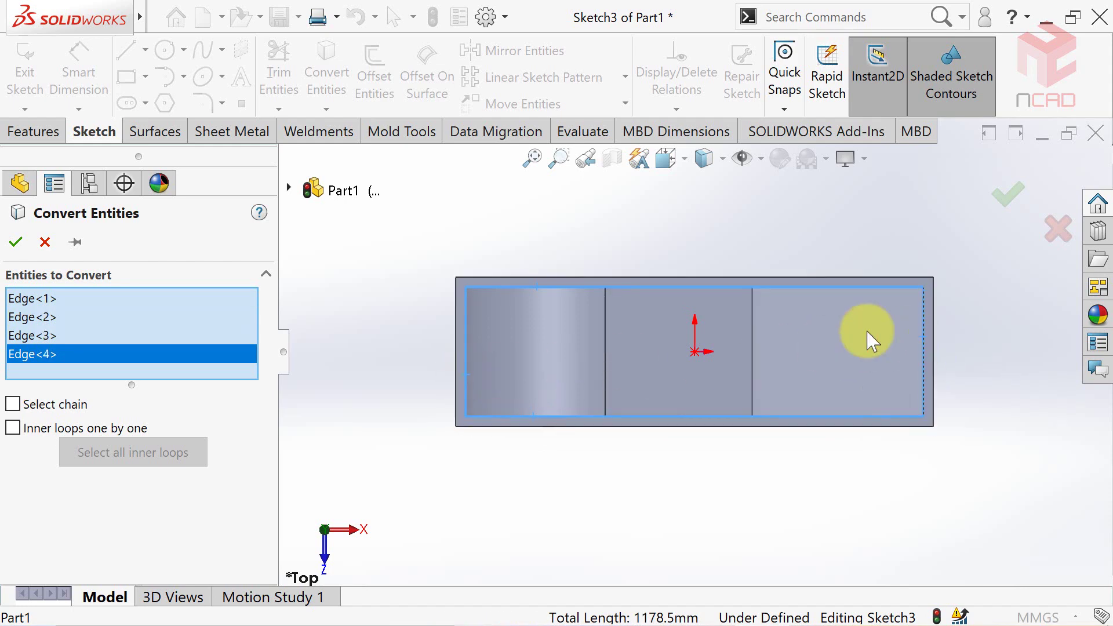
pyautogui.click(16, 242)
# Step: Offset the converted rectangle 30 mm outward
pyautogui.click(387, 91)
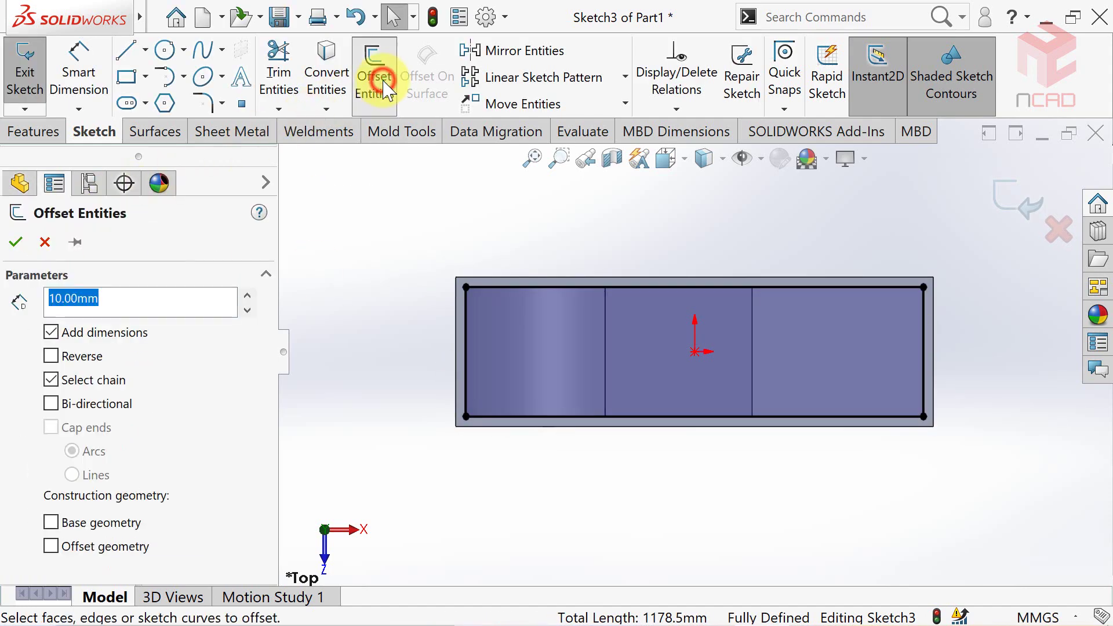
pyautogui.click(499, 287)
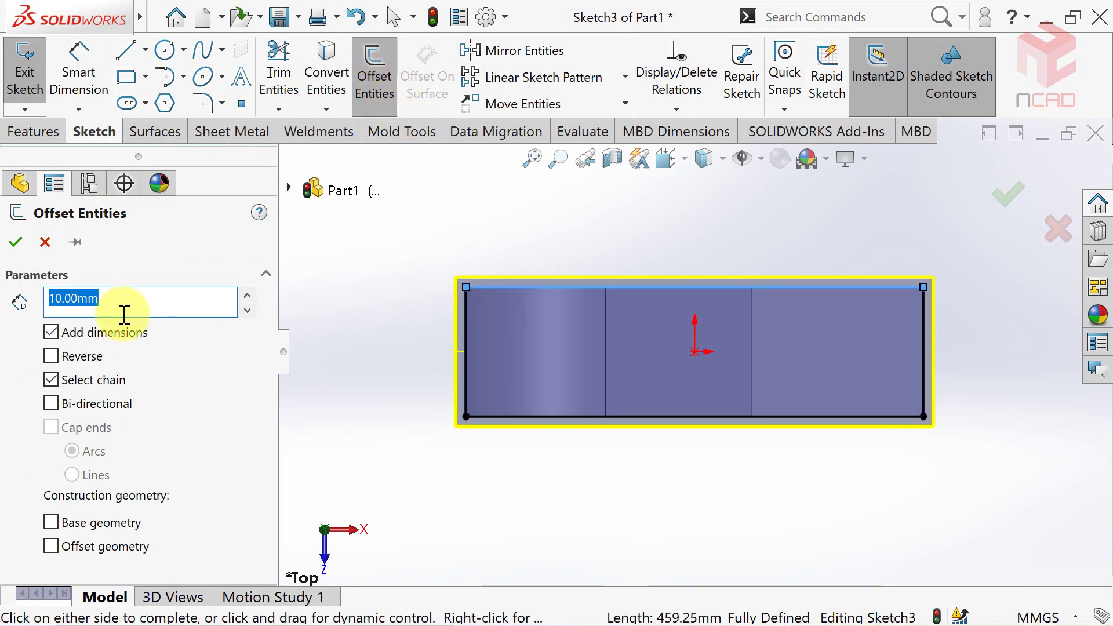
pyautogui.write('30')
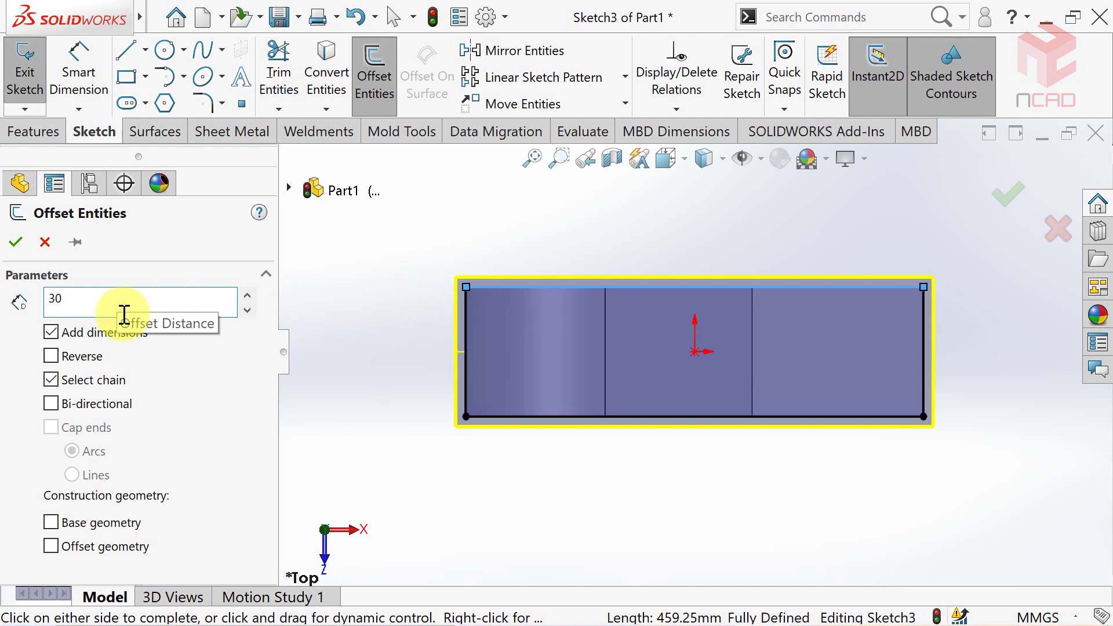
pyautogui.press('Return')
pyautogui.click(16, 241)
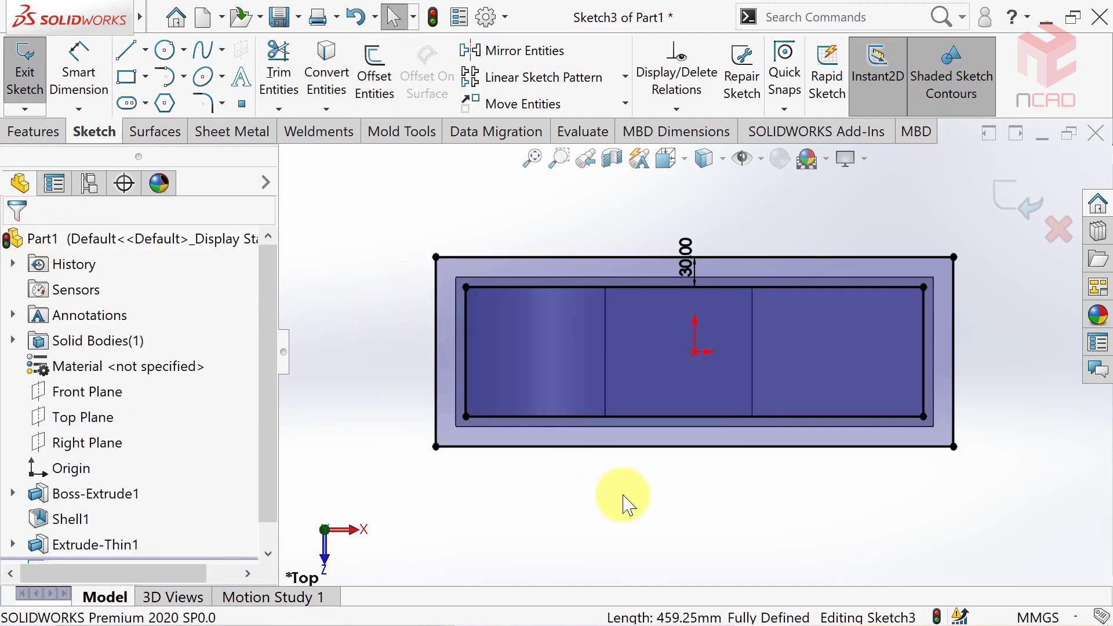
pyautogui.moveTo(622, 495); pyautogui.dragTo(616, 490, button='middle')
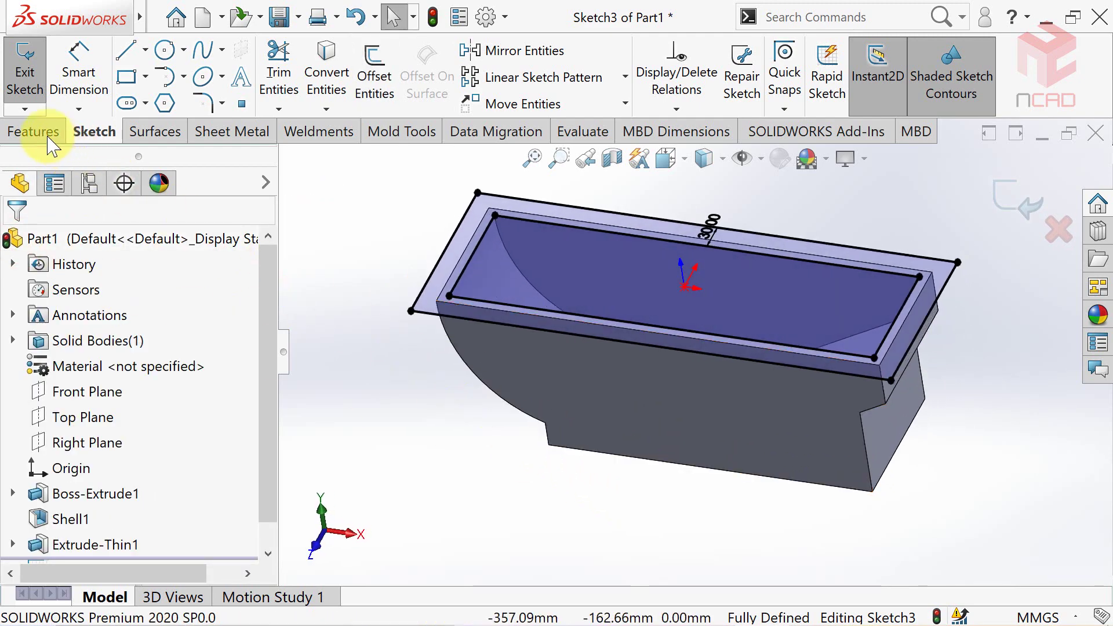
pyautogui.click(41, 133)
# Step: Extrude Sketch3 in the reversed direction to 15 mm depth as the top flange
pyautogui.click(34, 93)
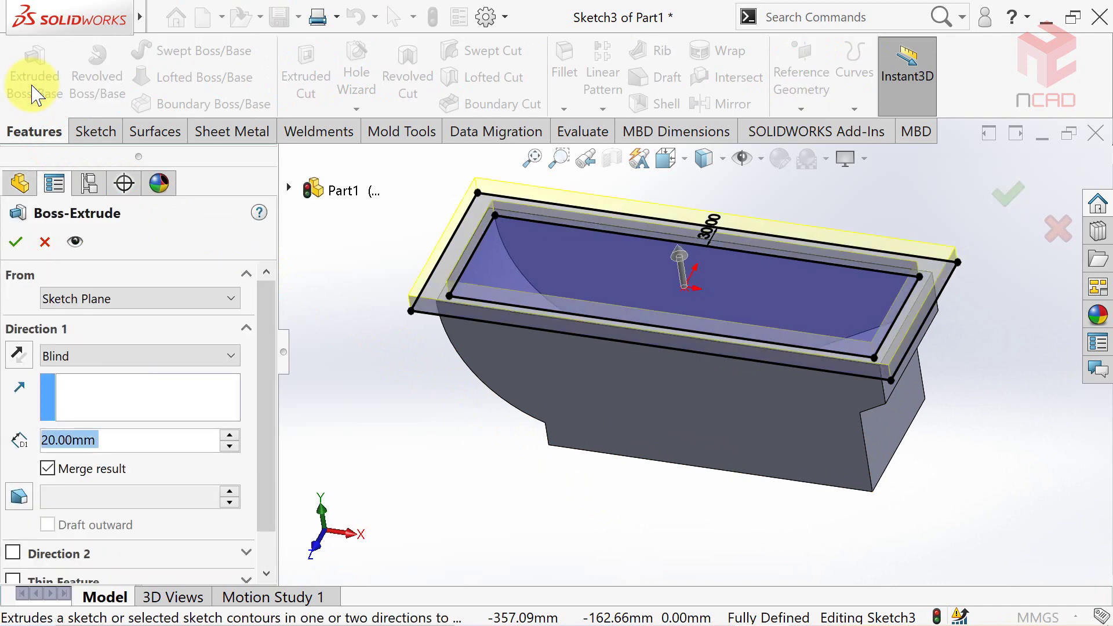
pyautogui.click(20, 354)
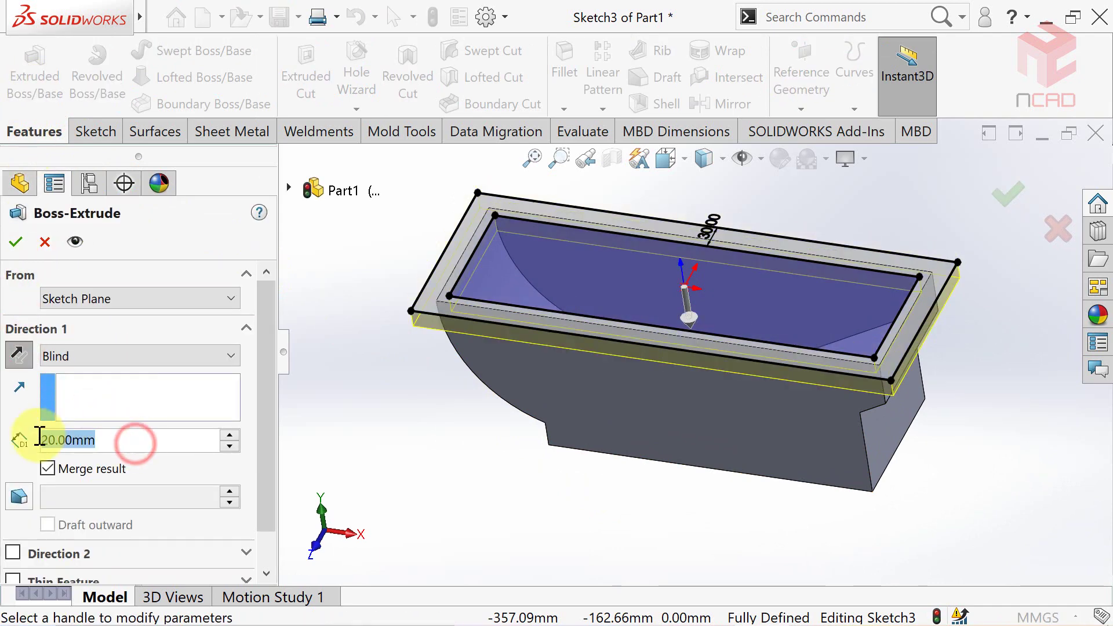
pyautogui.write('15')
pyautogui.press('Return')
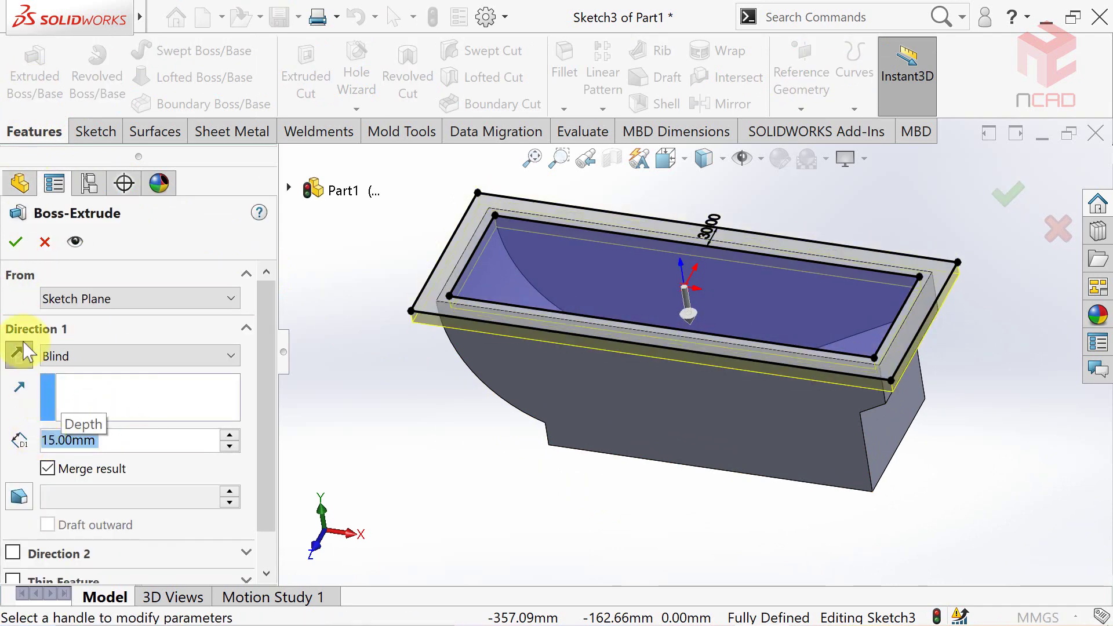
pyautogui.click(11, 247)
pyautogui.moveTo(443, 410); pyautogui.dragTo(523, 348, button='middle')
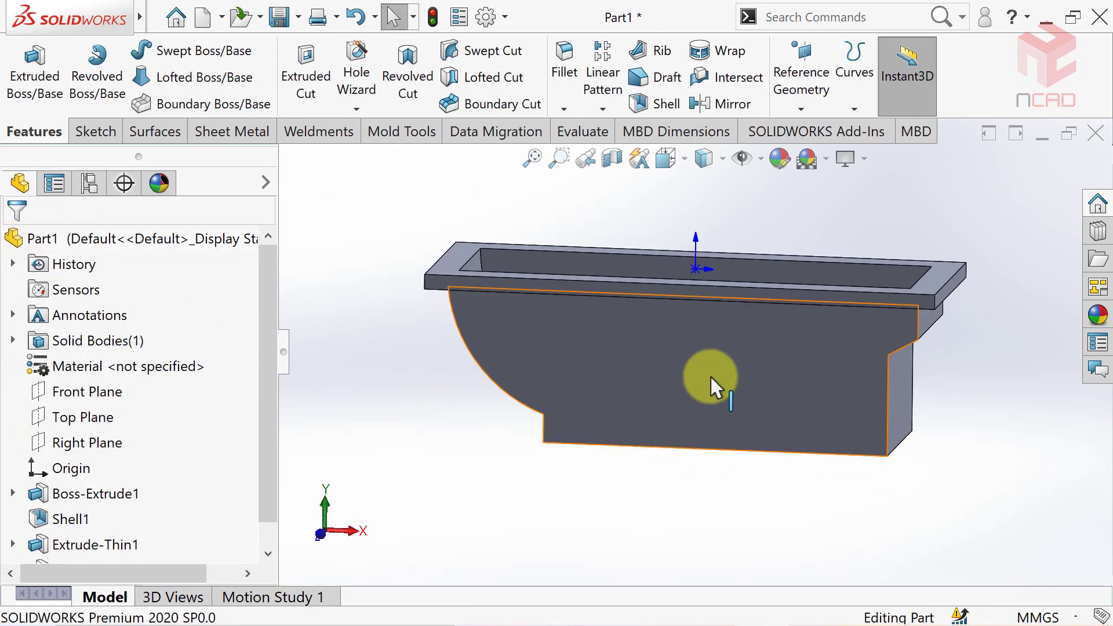
# Step: Start a new sketch on the casing's front face, viewed straight on
pyautogui.moveTo(1011, 427); pyautogui.dragTo(731, 432, button='middle')
pyautogui.click(731, 421)
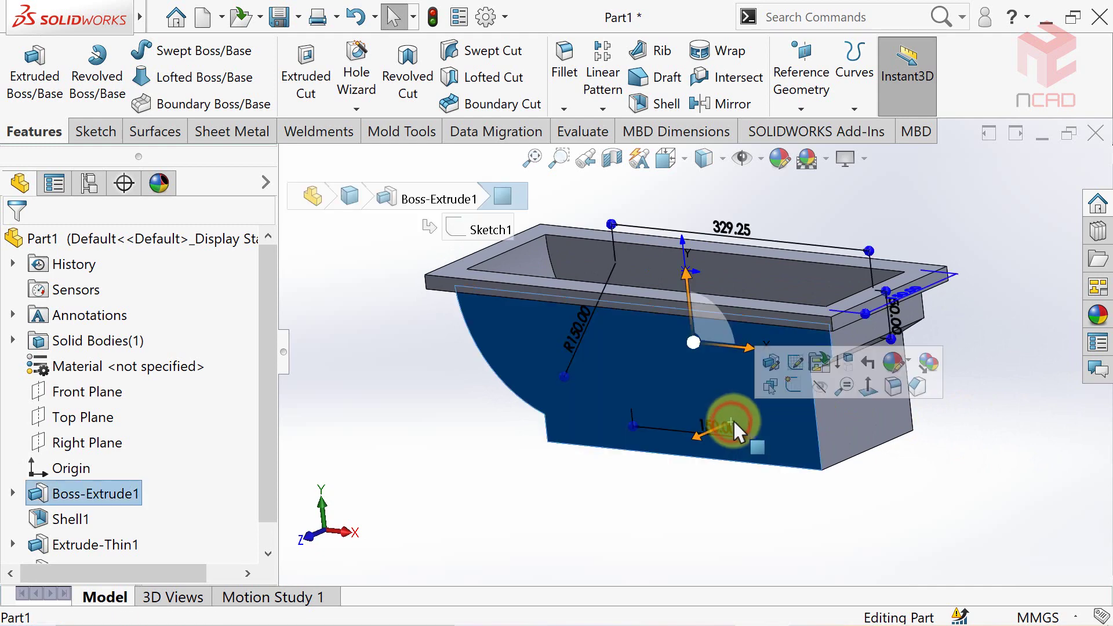
pyautogui.click(784, 388)
pyautogui.click(661, 163)
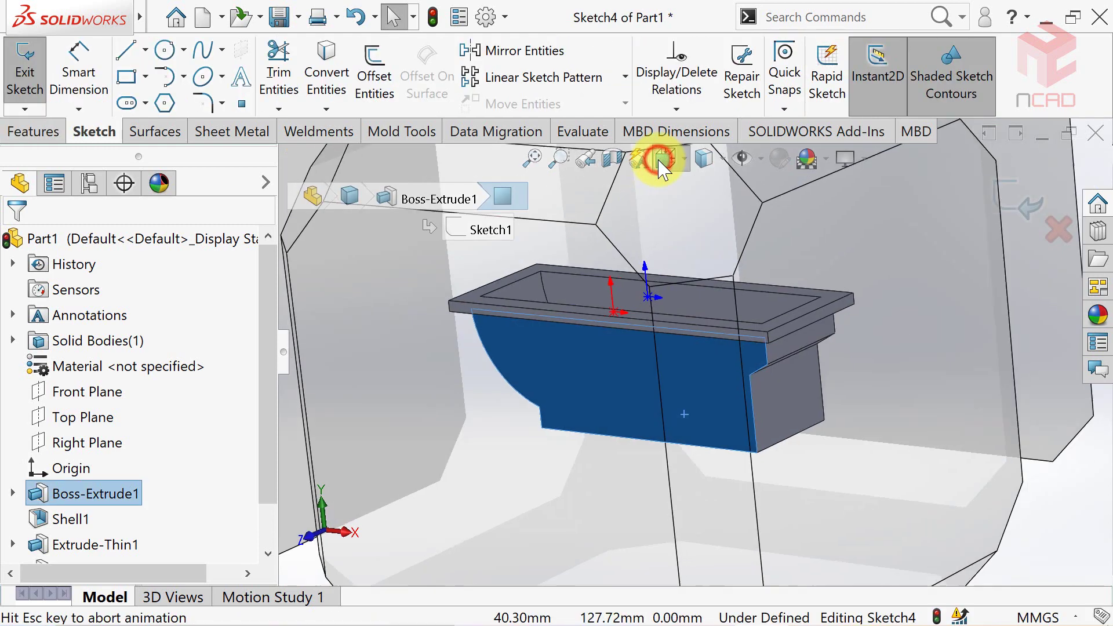
pyautogui.click(759, 257)
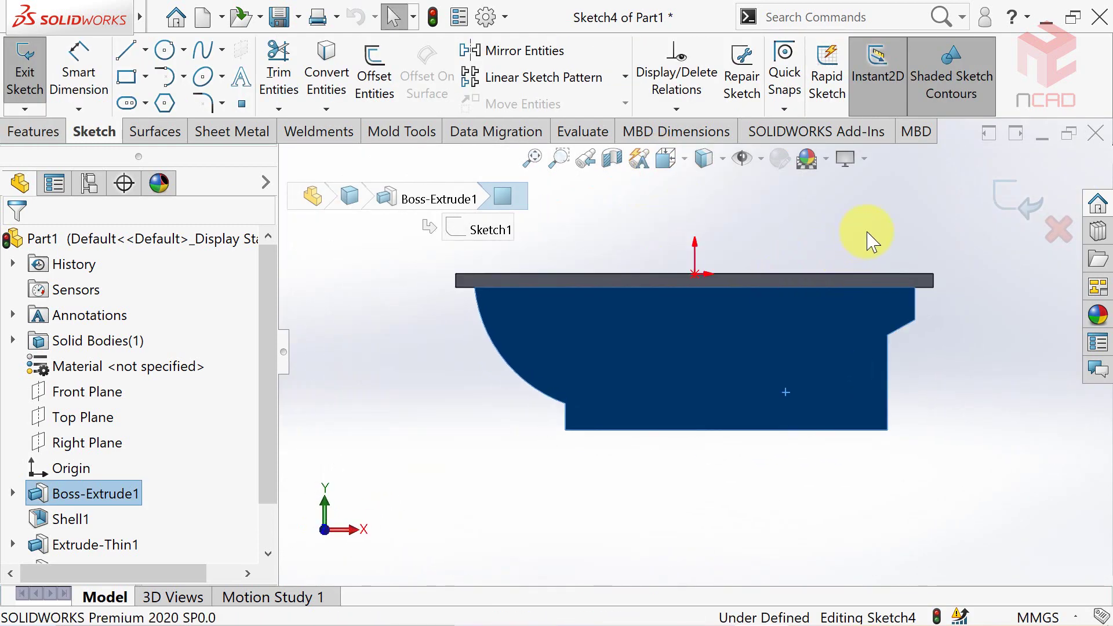
pyautogui.scroll(-2, 868, 239)
pyautogui.scroll(-2, 868, 255)
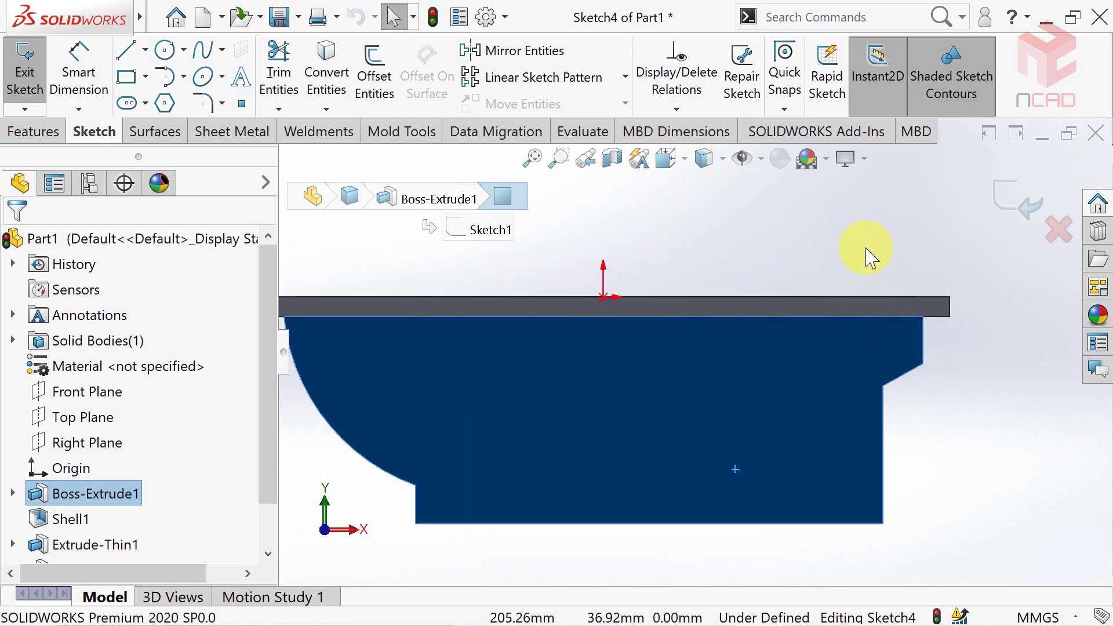
# Step: Draw a rectangle across the flange and dimension it 450 mm wide by 30 mm high
pyautogui.click(125, 77)
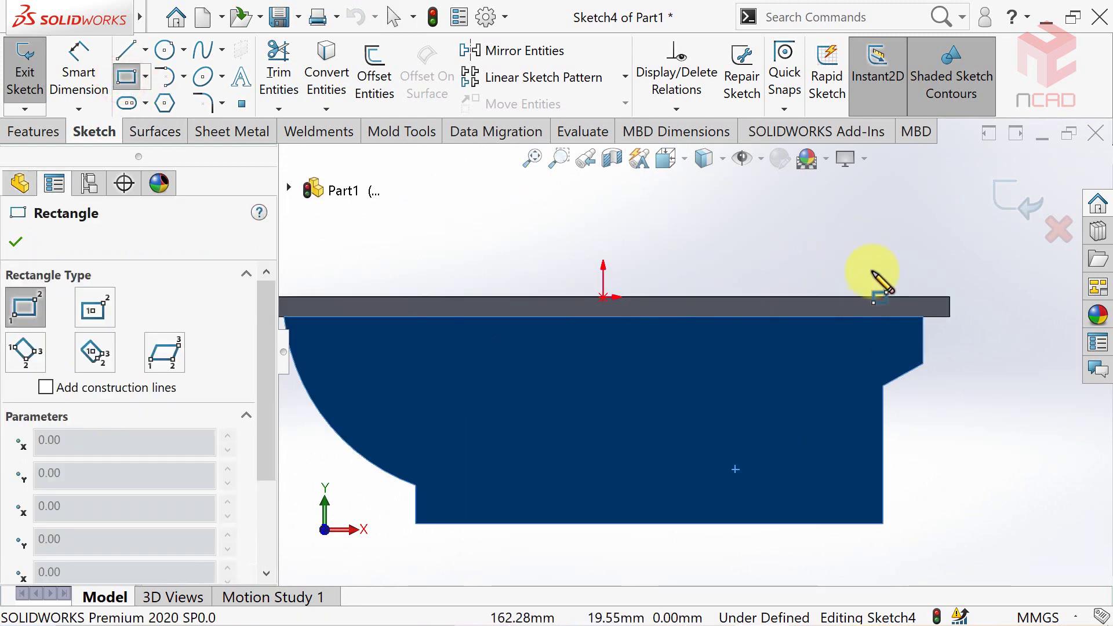
pyautogui.click(949, 297)
pyautogui.click(455, 347)
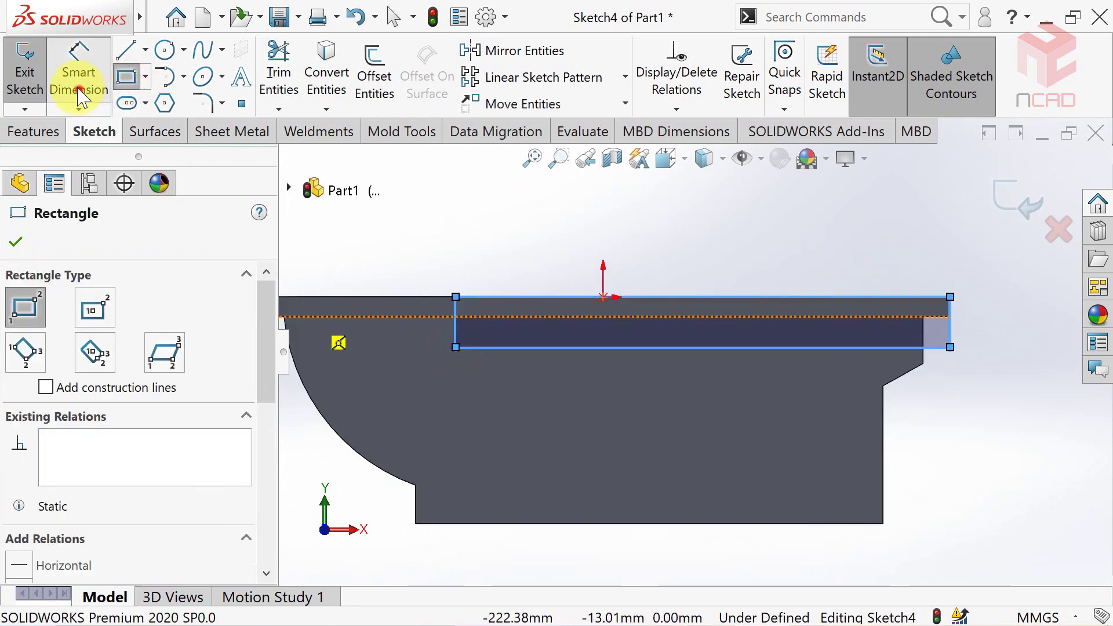
pyautogui.click(78, 73)
pyautogui.click(952, 335)
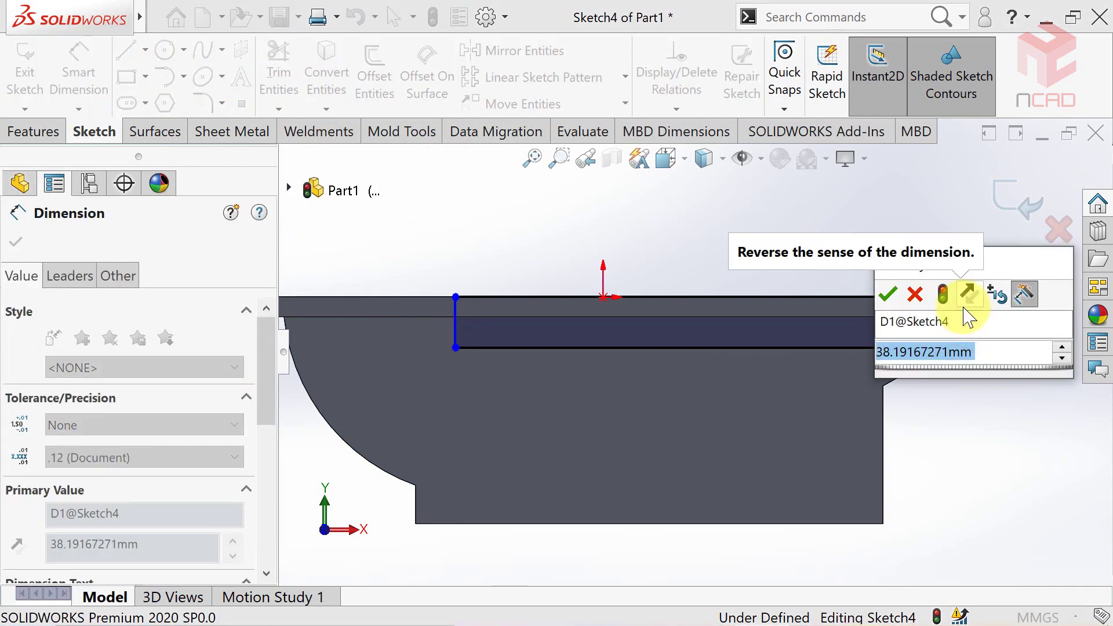
pyautogui.write('30')
pyautogui.press('Return')
pyautogui.click(954, 316)
pyautogui.click(455, 325)
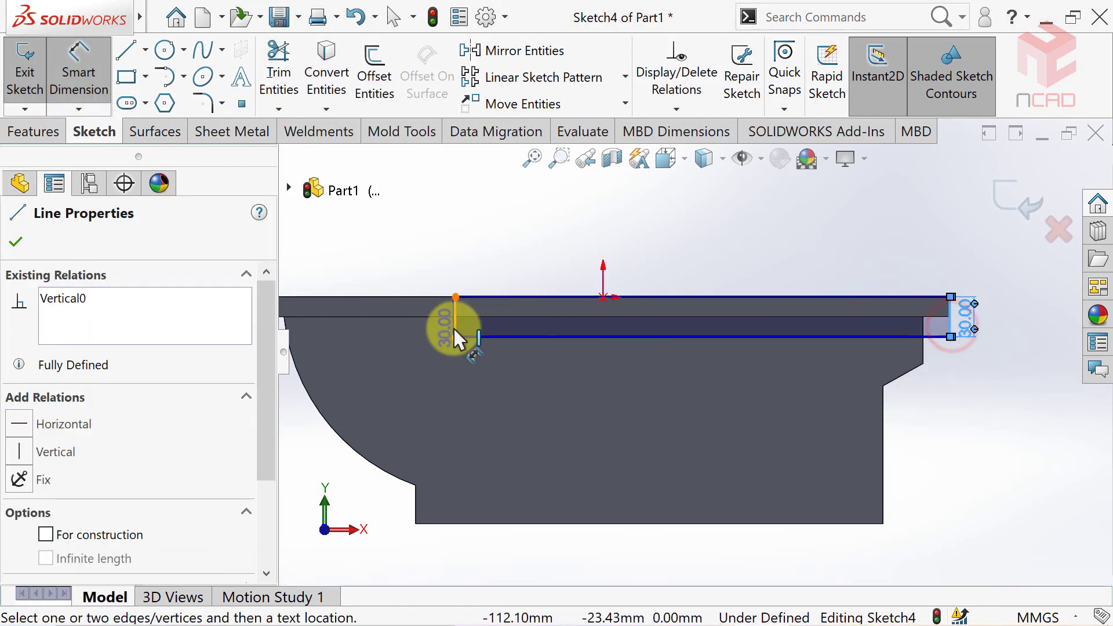
pyautogui.click(654, 243)
pyautogui.write('450')
pyautogui.press('Return')
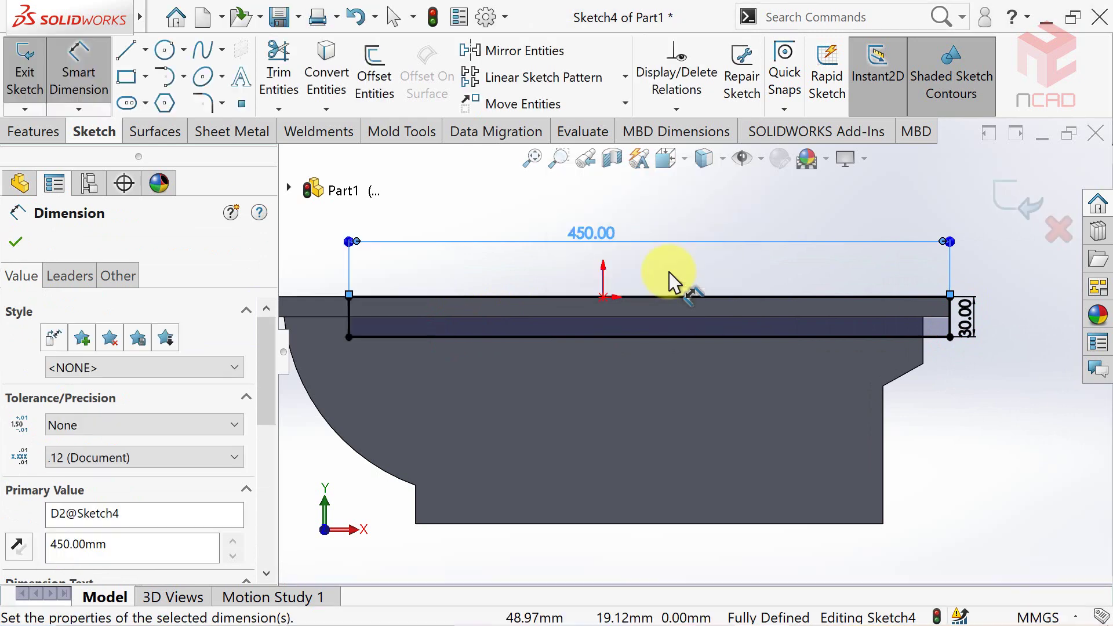
# Step: Draw a centre-point half-circle arc on the rectangle's top edge near the right end
pyautogui.click(183, 76)
pyautogui.click(191, 102)
pyautogui.click(795, 298)
pyautogui.click(856, 299)
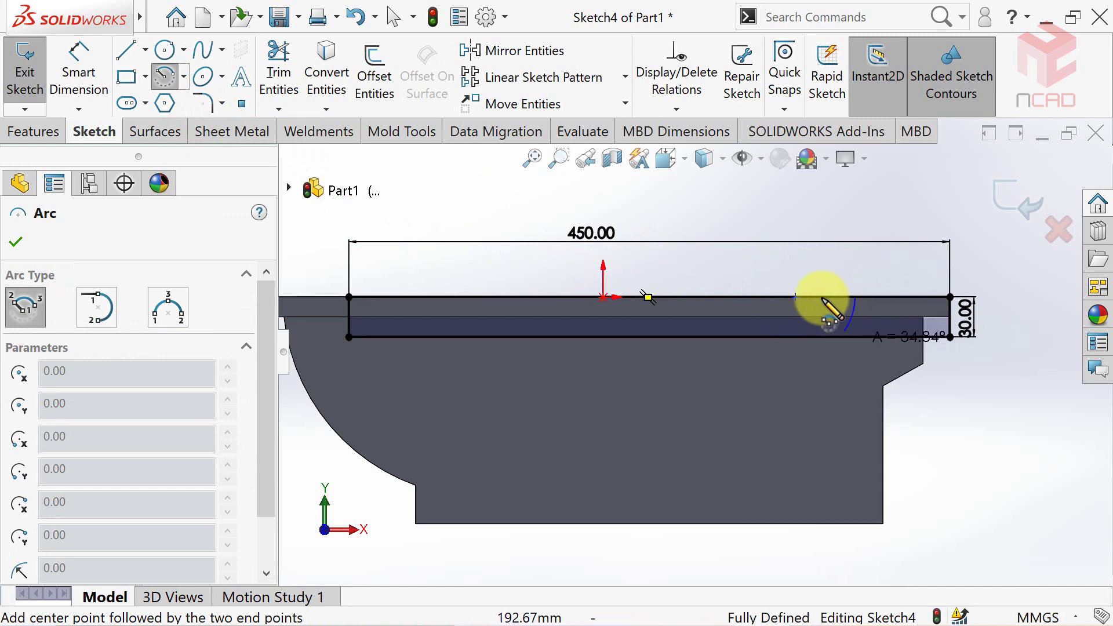
pyautogui.click(742, 300)
pyautogui.press('Escape')
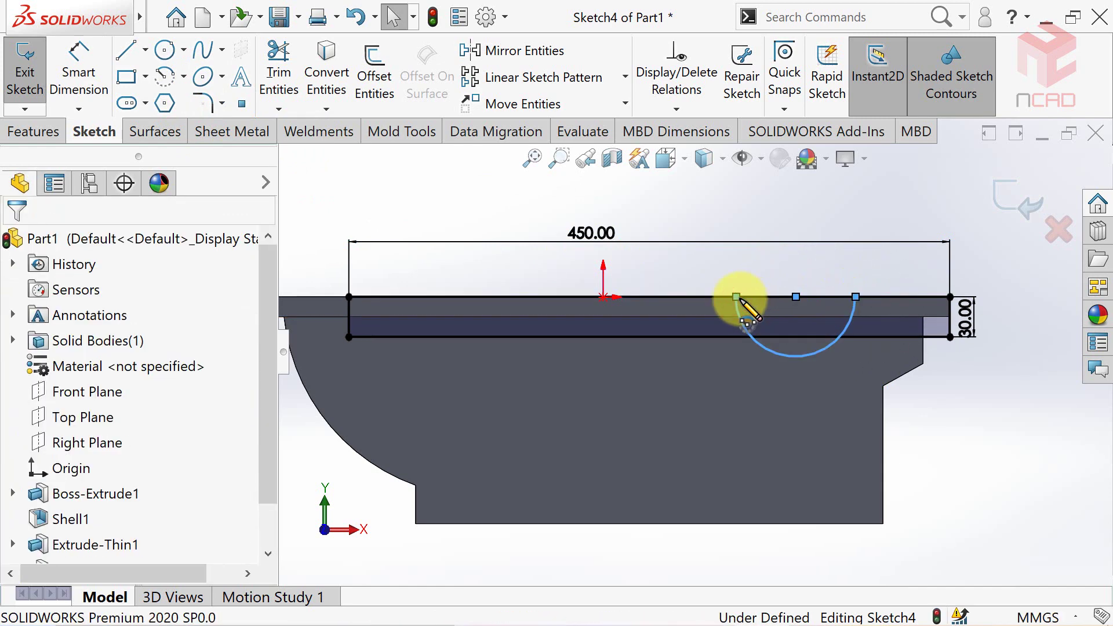
# Step: Dimension the first arc to R41, centred 90 mm from the casing's right end
pyautogui.click(78, 64)
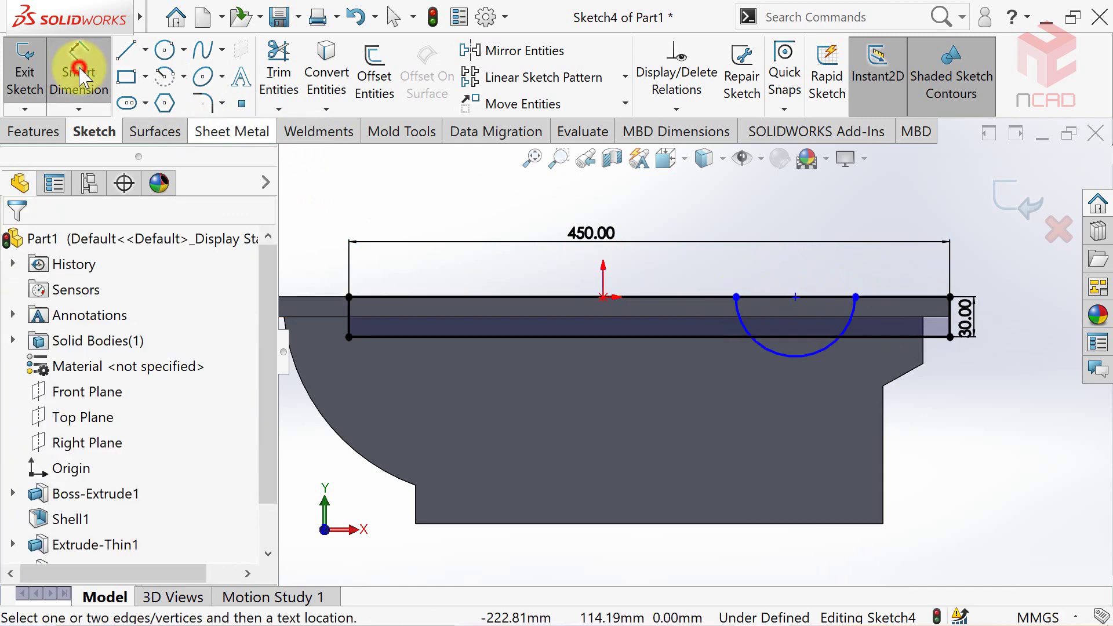
pyautogui.click(817, 350)
pyautogui.click(802, 324)
pyautogui.write('41')
pyautogui.press('Return')
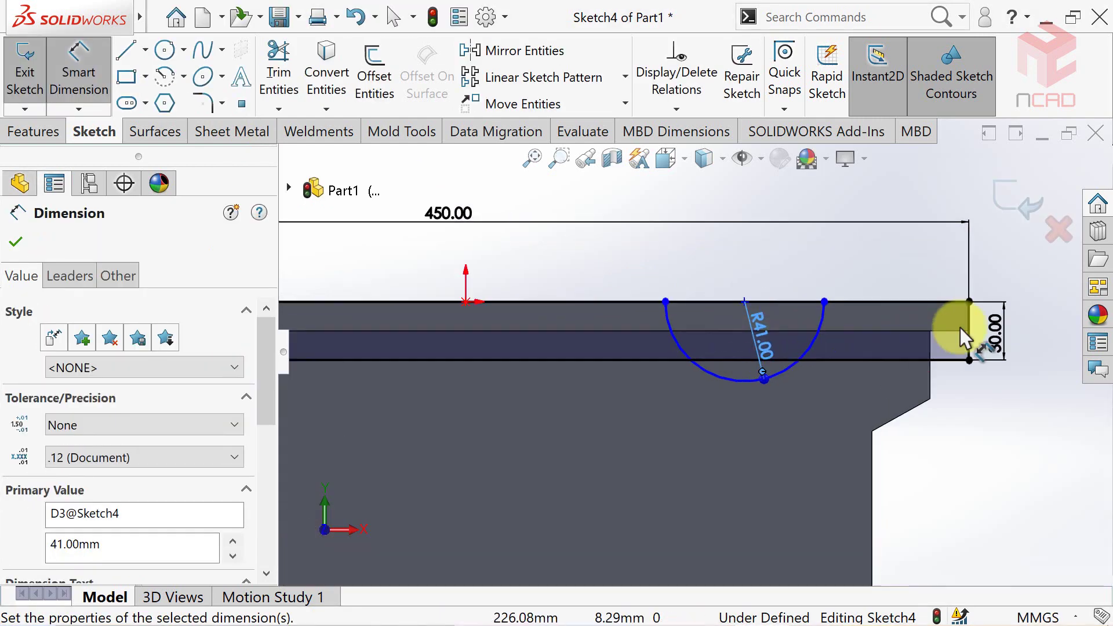
pyautogui.click(969, 325)
pyautogui.click(745, 301)
pyautogui.click(808, 271)
pyautogui.write('90')
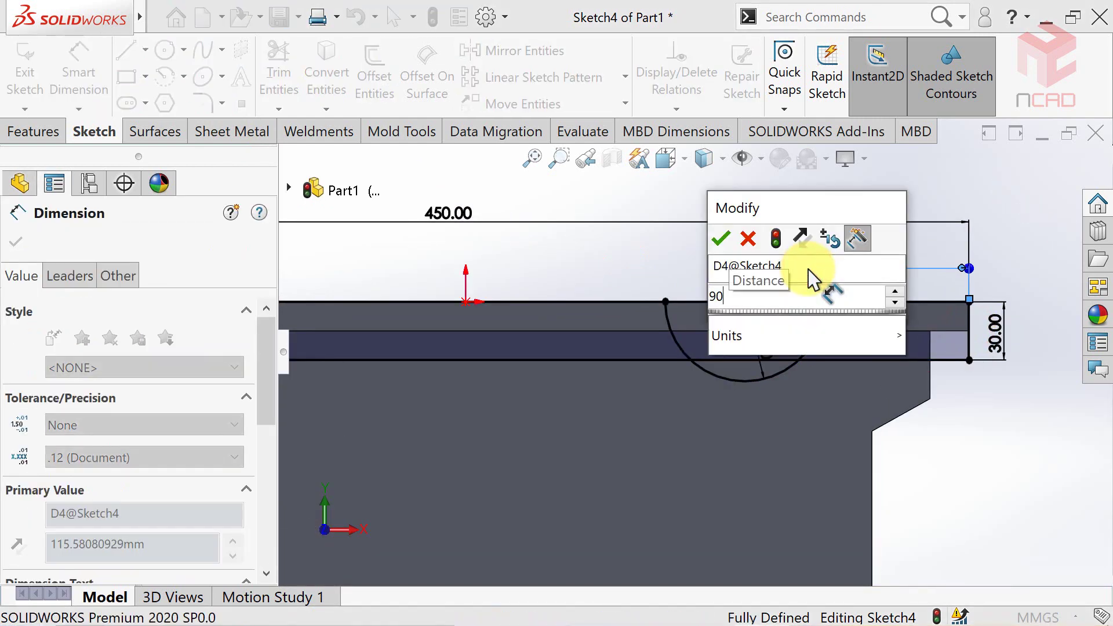
pyautogui.press('Return')
pyautogui.press('Escape')
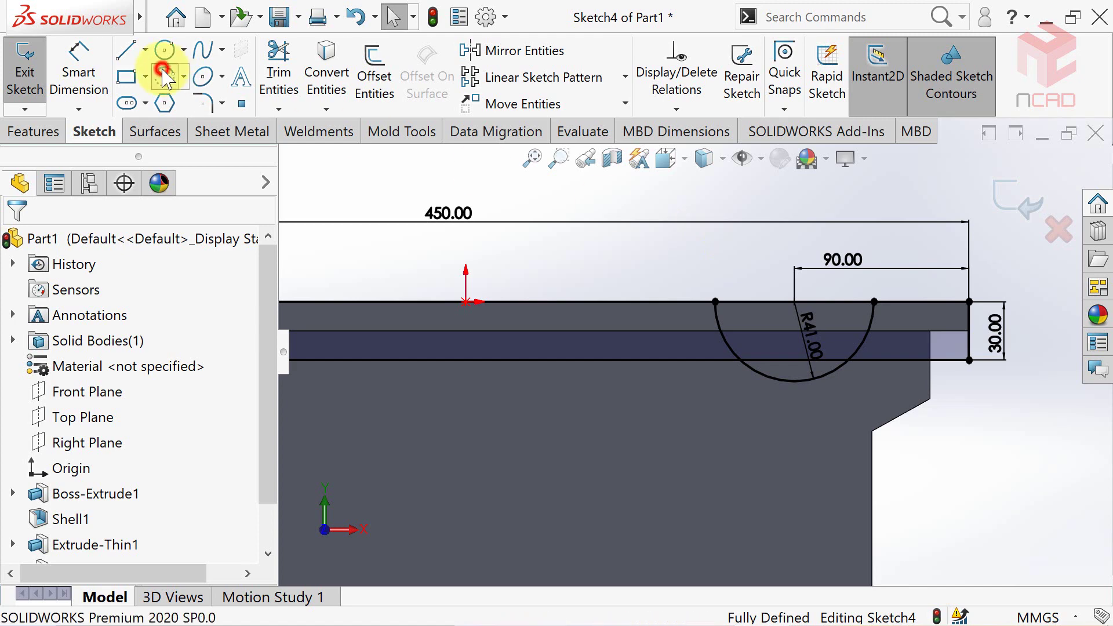
# Step: Draw a second centre-point half-circle arc on the top edge to the left
pyautogui.click(165, 76)
pyautogui.click(591, 301)
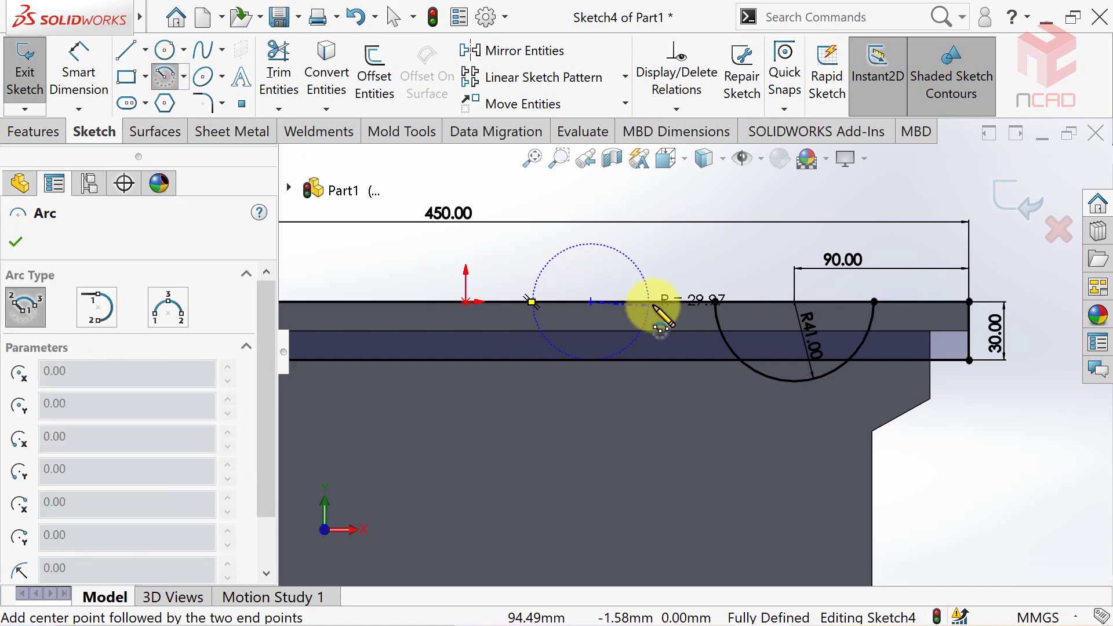
pyautogui.click(651, 302)
pyautogui.click(521, 302)
pyautogui.press('Escape')
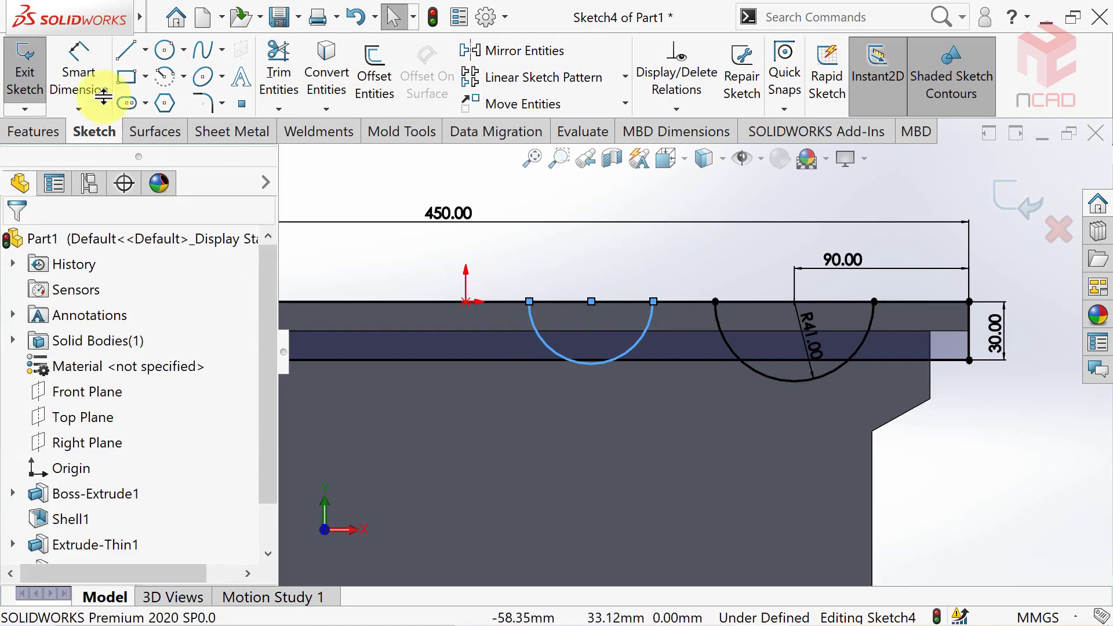
# Step: Space the second arc 100 mm from the first and give it radius R51
pyautogui.click(79, 72)
pyautogui.click(591, 301)
pyautogui.click(711, 269)
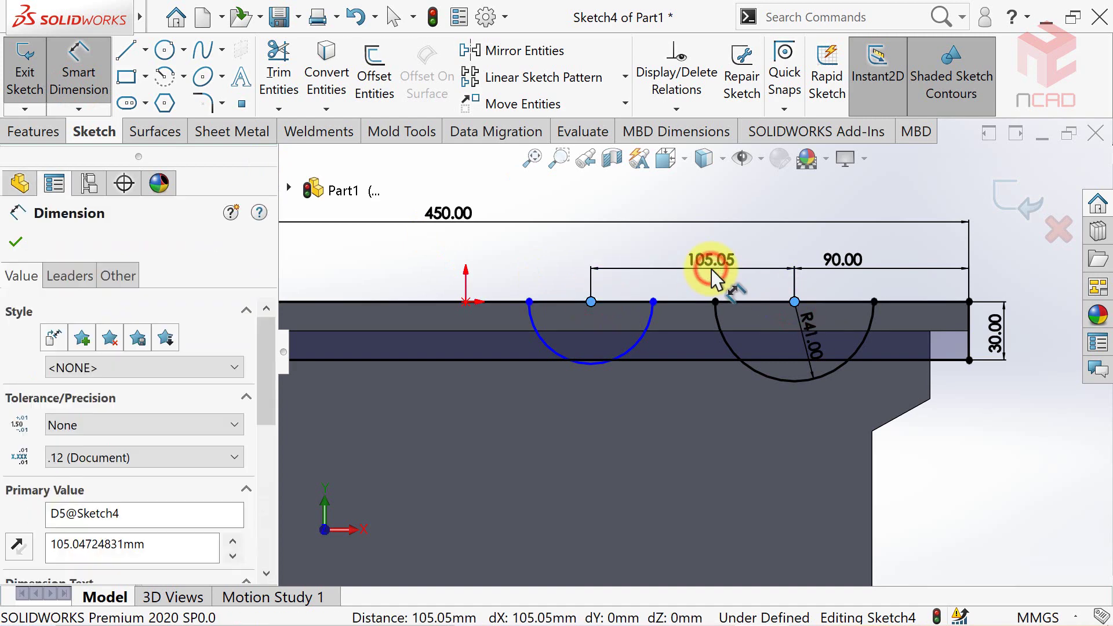
pyautogui.write('100')
pyautogui.press('Return')
pyautogui.click(628, 336)
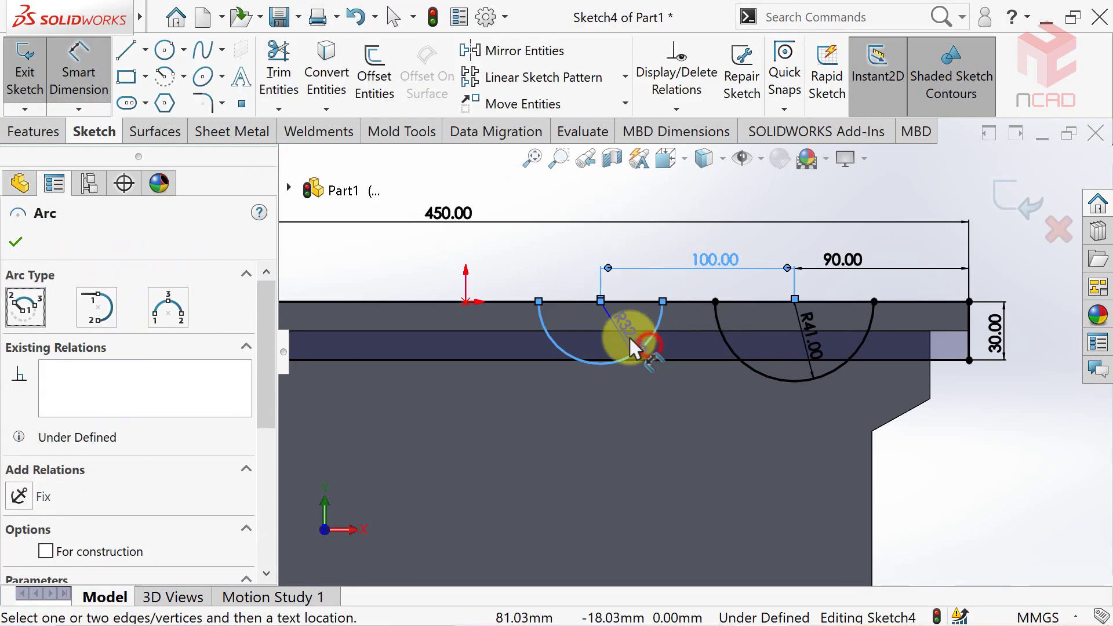
pyautogui.write('51')
pyautogui.press('Return')
pyautogui.scroll(3, 515, 300)
pyautogui.scroll(-1, 442, 281)
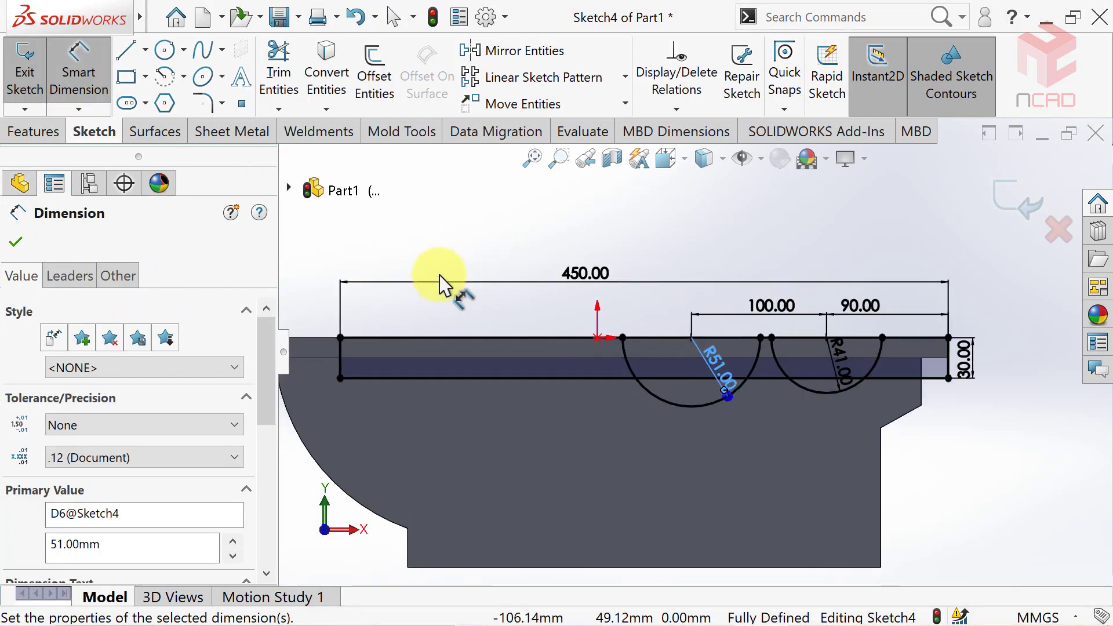
# Step: Draw a third centre-point half-circle arc on the top edge further left
pyautogui.click(166, 77)
pyautogui.scroll(1, 696, 355)
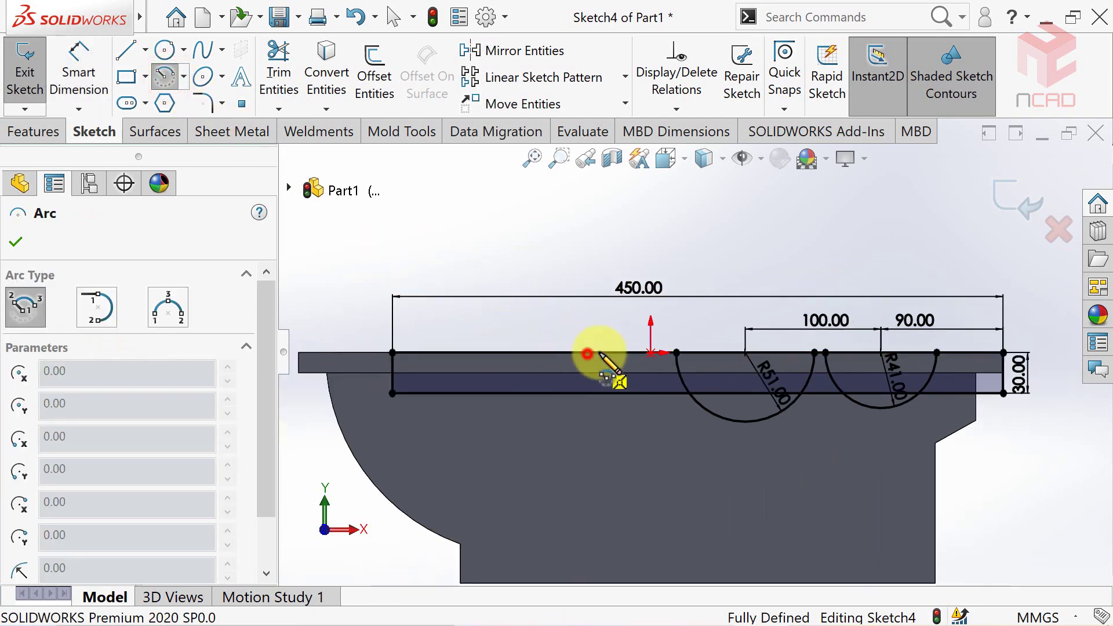
pyautogui.click(621, 352)
pyautogui.click(554, 352)
pyautogui.click(78, 64)
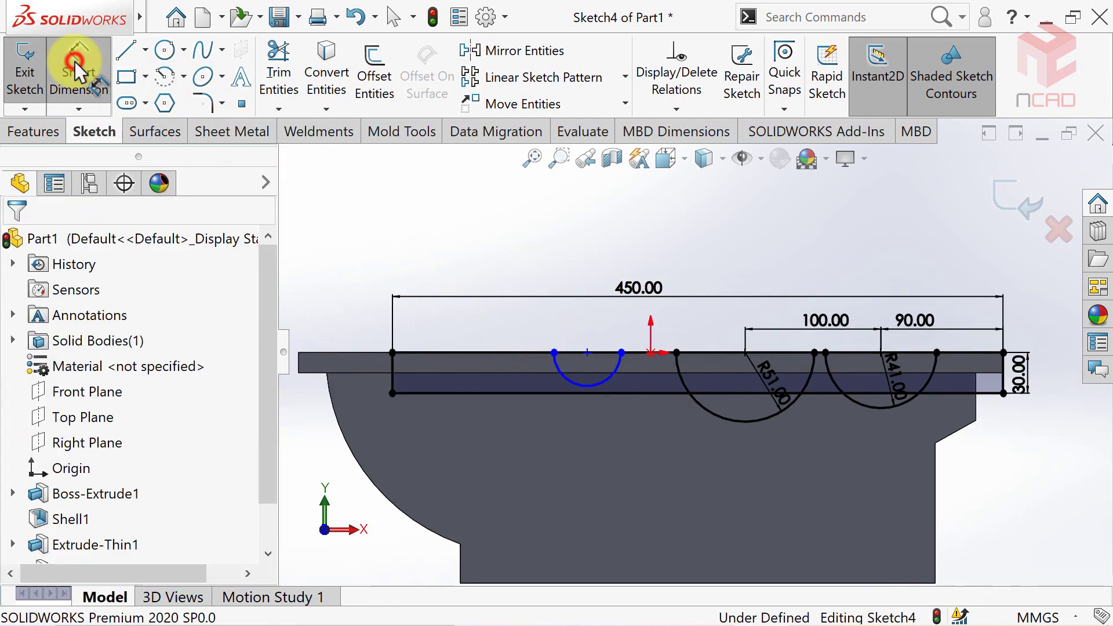
# Step: Dimension the third arc to R46, spaced 159.25 mm from the second arc's centre
pyautogui.click(604, 380)
pyautogui.write('46')
pyautogui.press('Return')
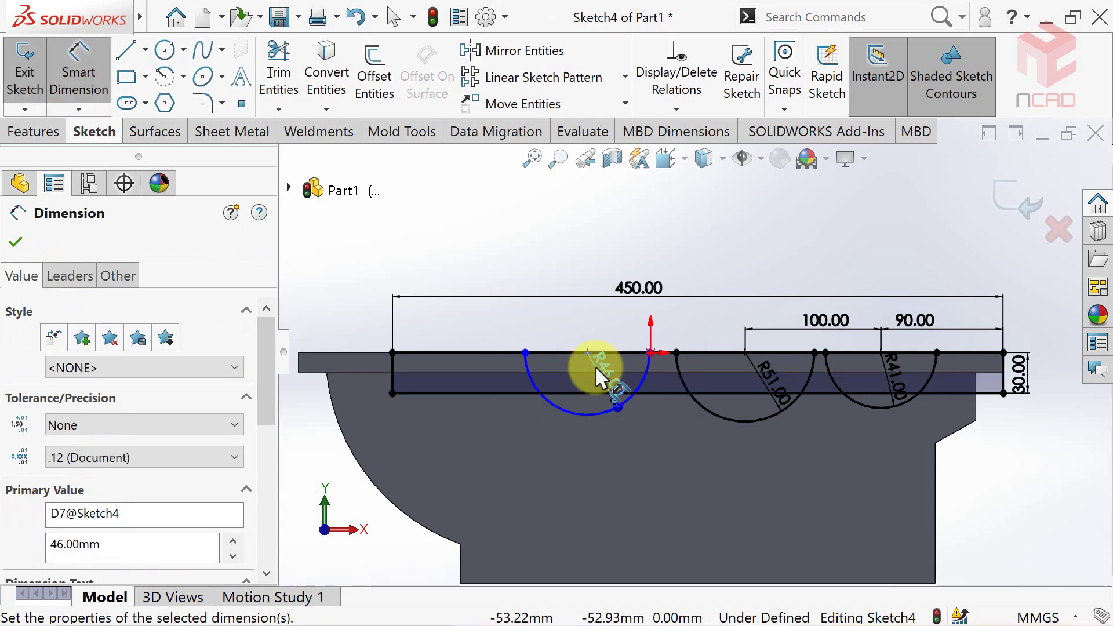
pyautogui.click(622, 410)
pyautogui.click(684, 382)
pyautogui.click(642, 381)
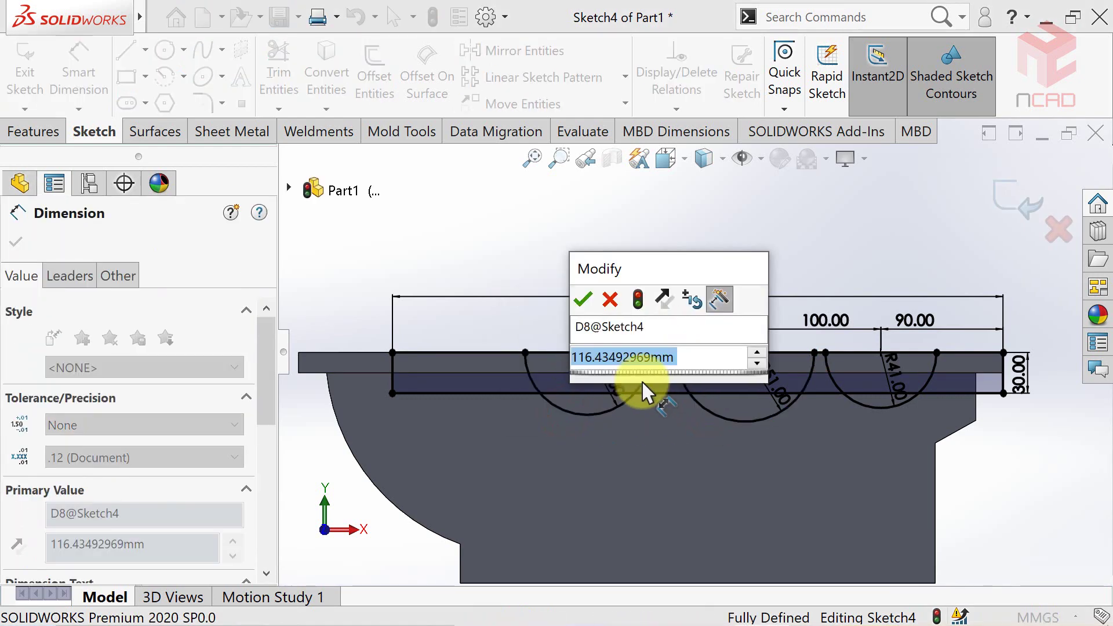
pyautogui.write('159.25')
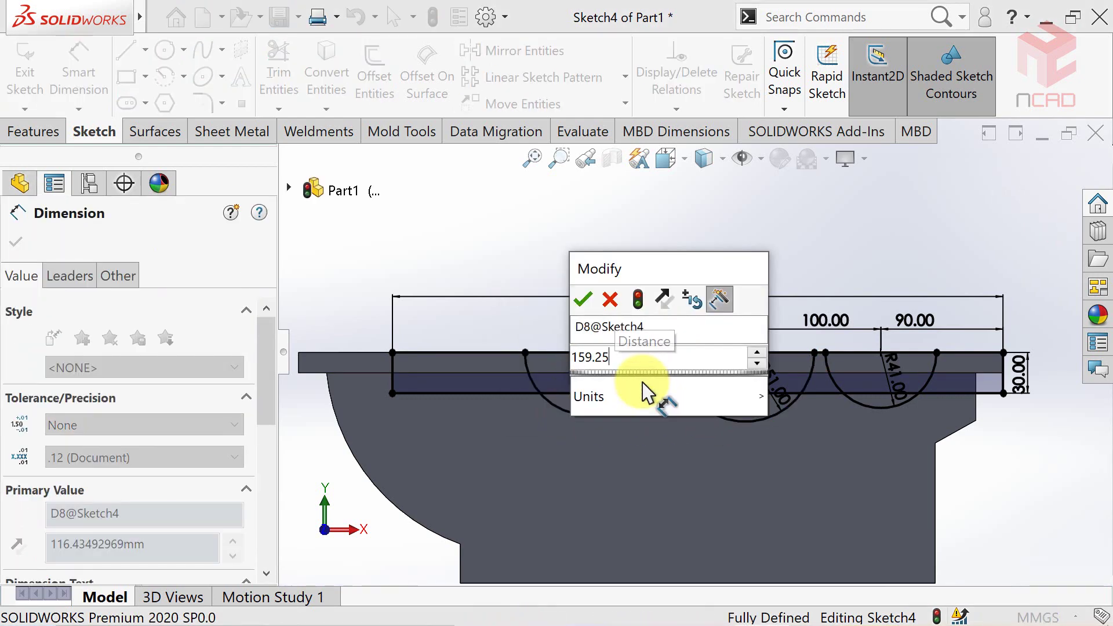
pyautogui.press('Return')
pyautogui.click(690, 220)
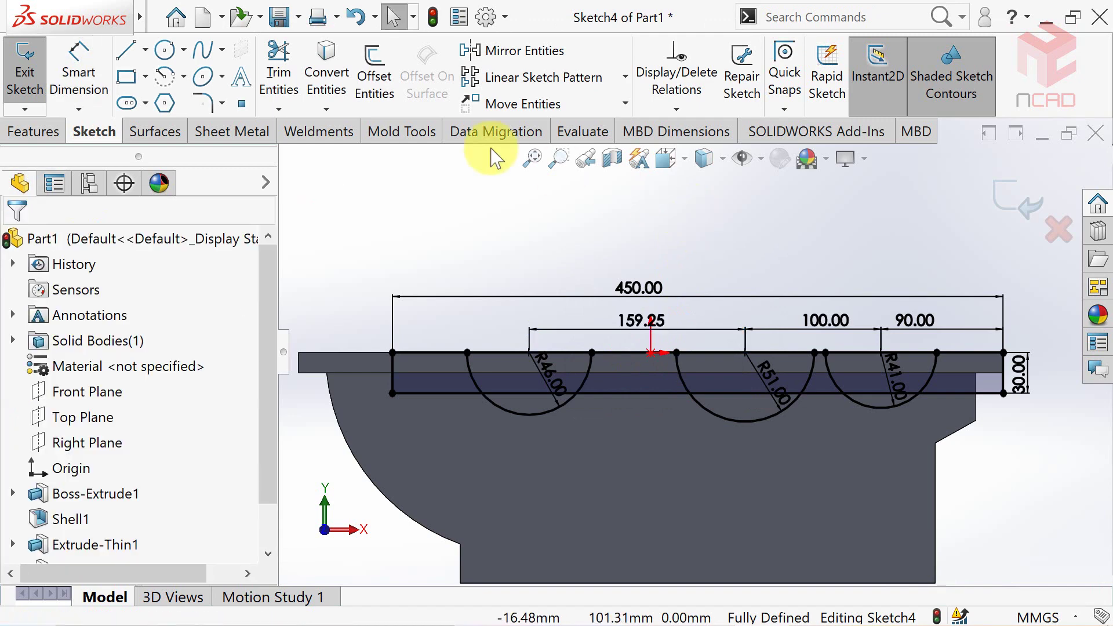
pyautogui.click(279, 55)
# Step: Trim away the line and arc segments inside the strip to leave the scalloped outline
pyautogui.moveTo(599, 373)
pyautogui.mouseDown()
pyautogui.moveTo(676, 367)
pyautogui.moveTo(721, 392)
pyautogui.moveTo(818, 371)
pyautogui.mouseUp()
pyautogui.moveTo(874, 393); pyautogui.dragTo(931, 371)
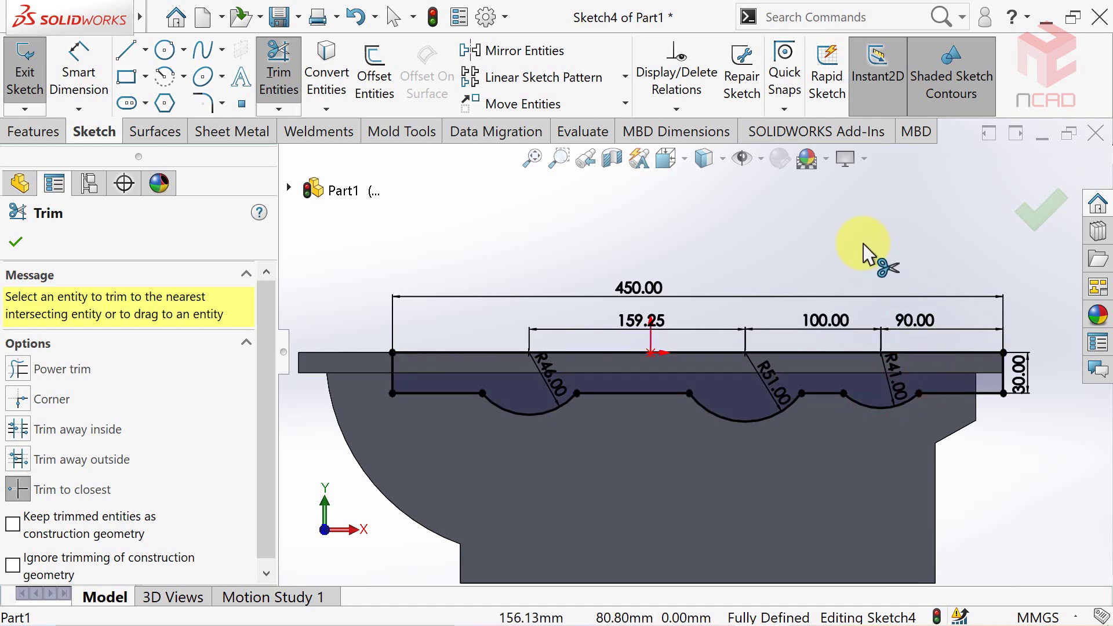
pyautogui.press('Escape')
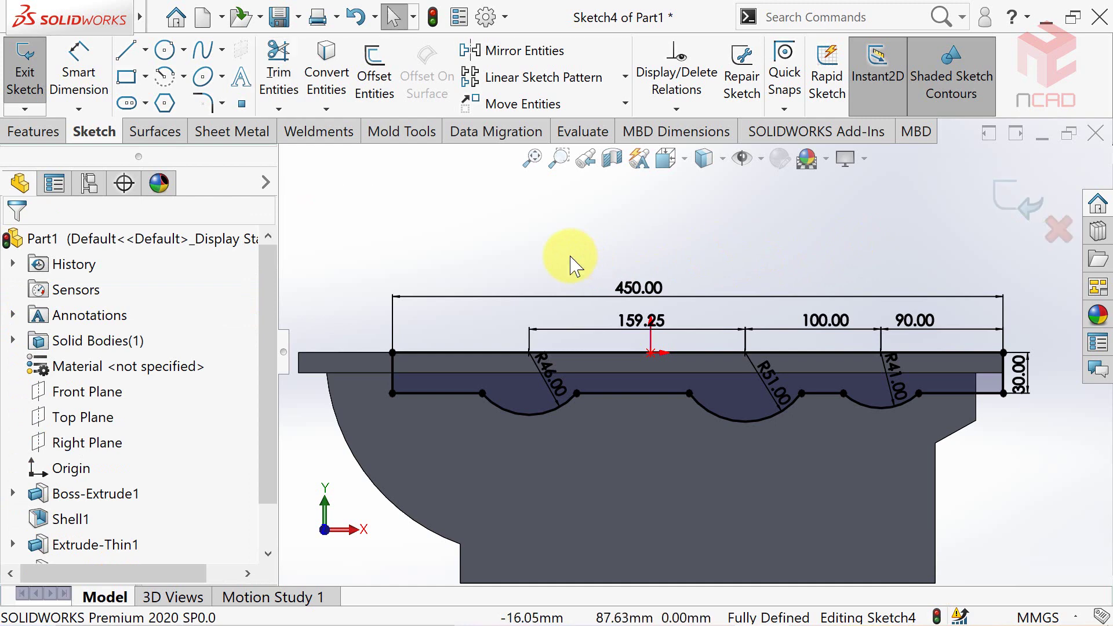
# Step: Extrude the trimmed sketch 30 mm as a boss
pyautogui.moveTo(571, 258); pyautogui.dragTo(429, 219, button='middle')
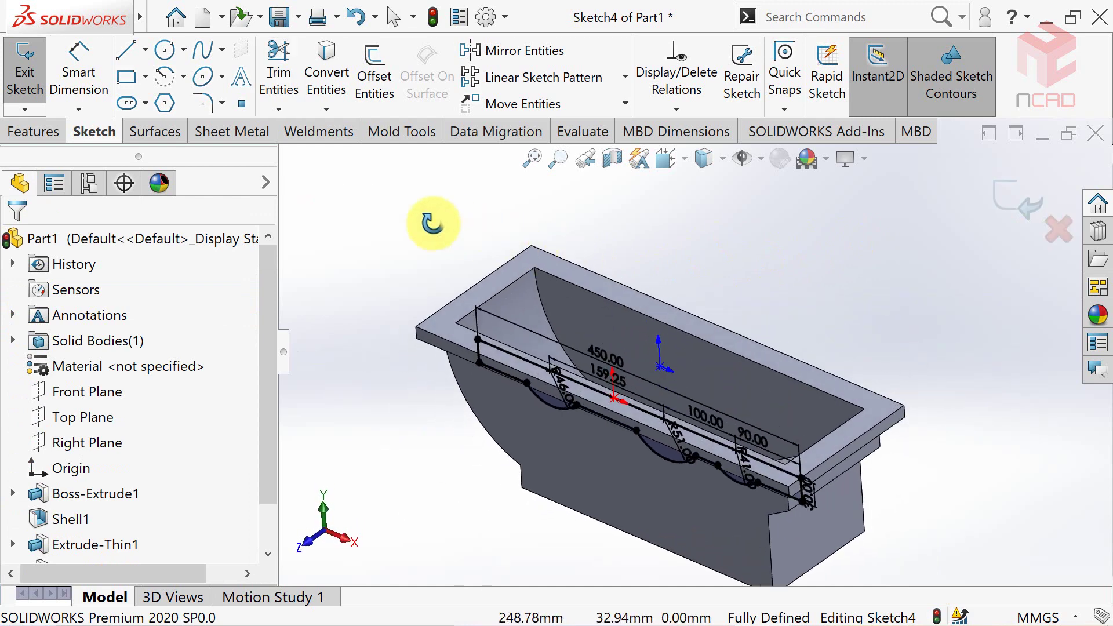
pyautogui.click(43, 136)
pyautogui.click(33, 82)
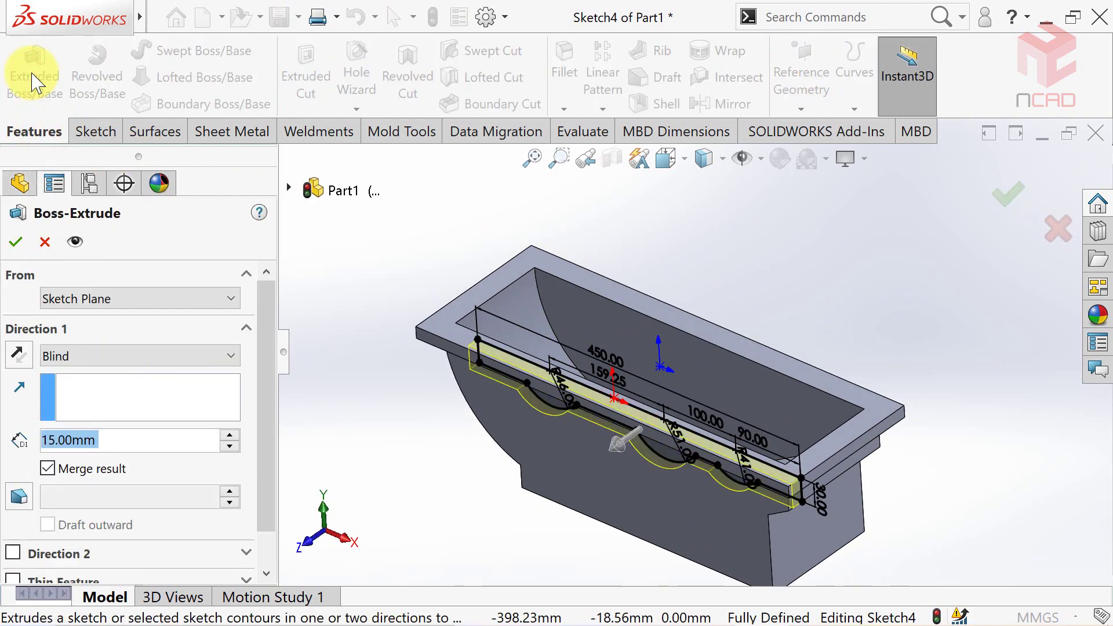
pyautogui.write('30')
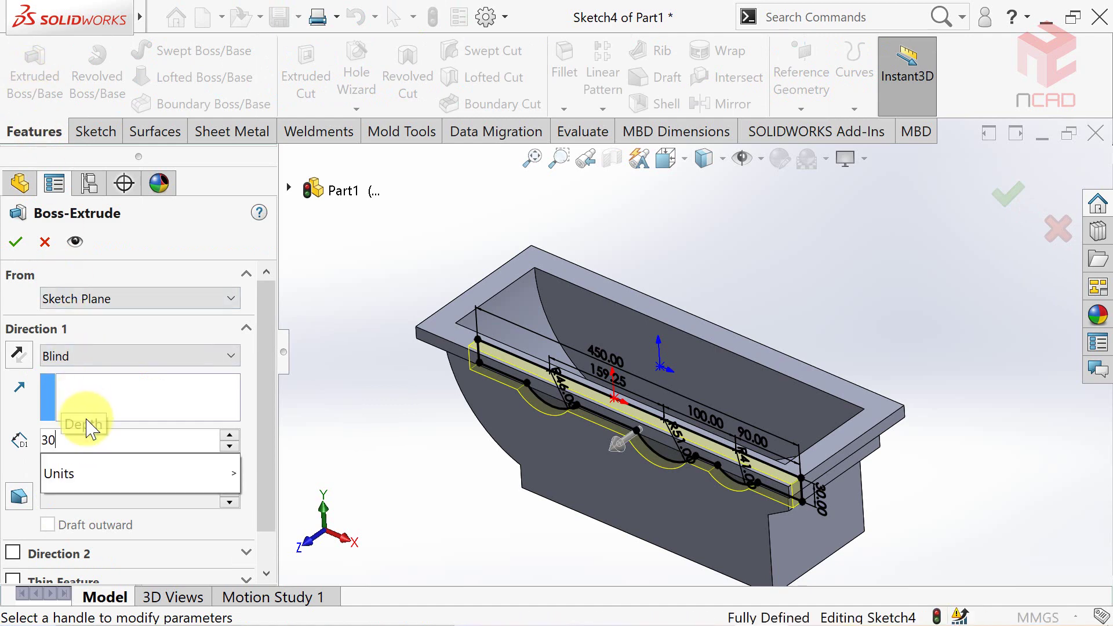
pyautogui.press('Return')
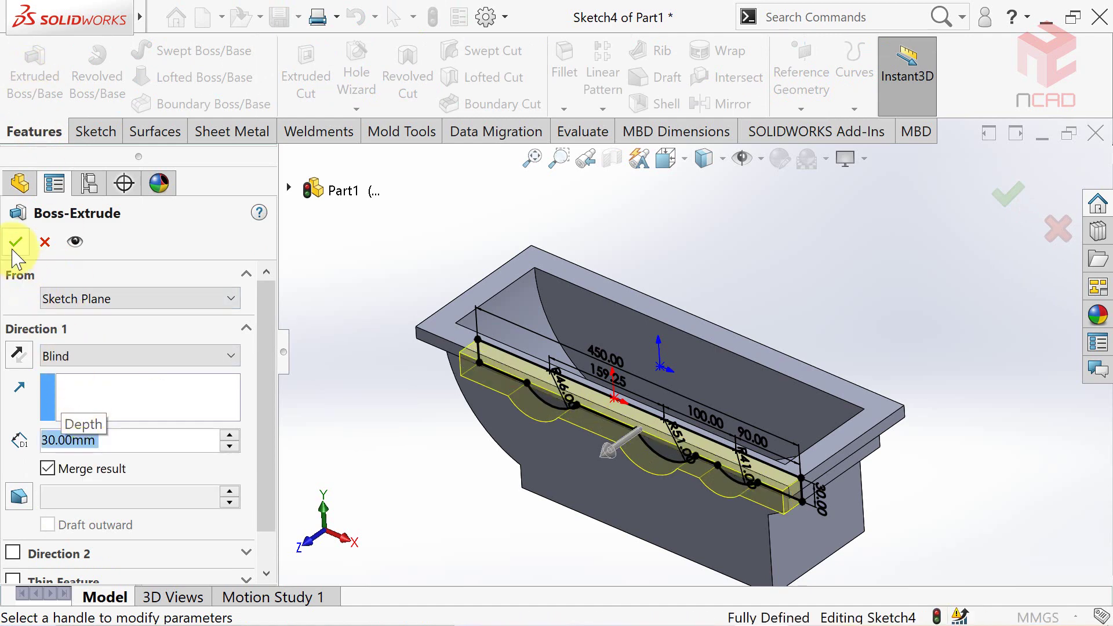
pyautogui.click(16, 242)
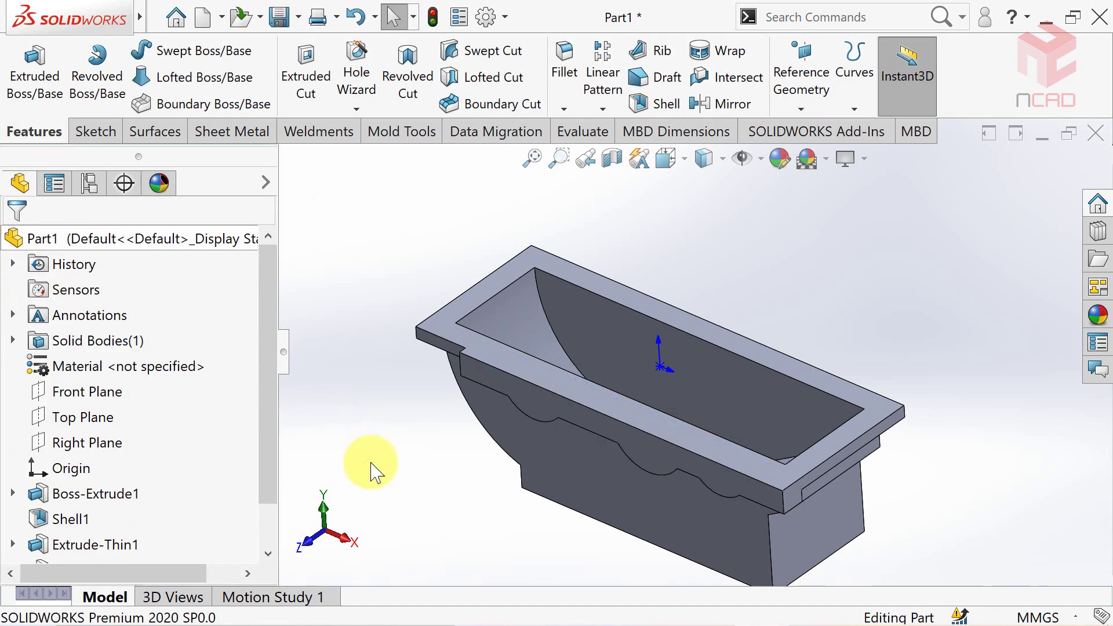
pyautogui.scroll(-2, 371, 470)
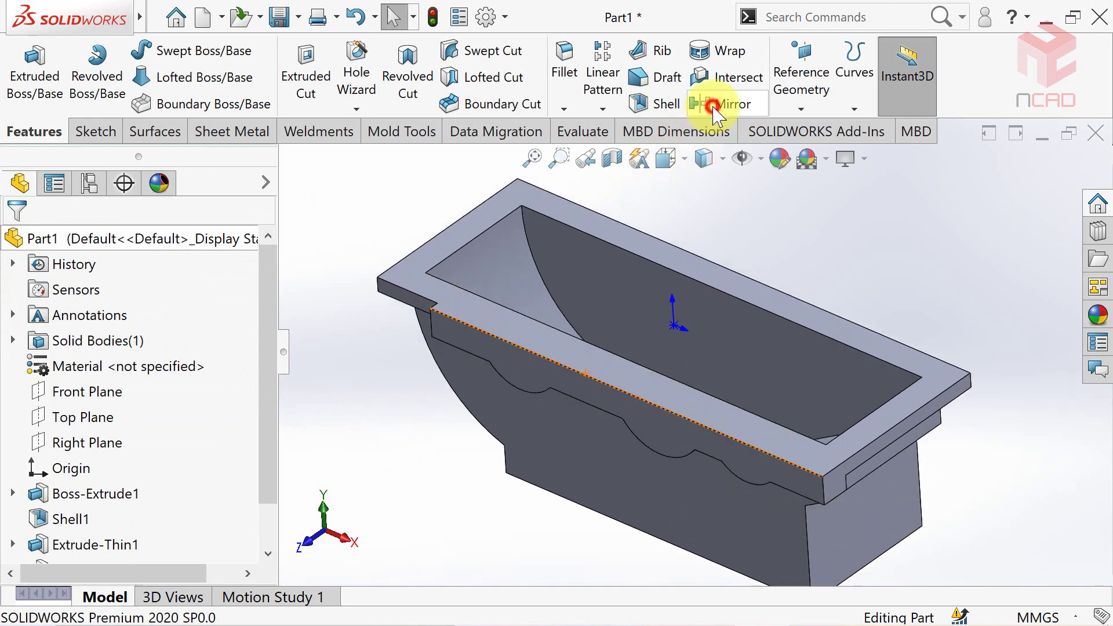
# Step: Mirror Boss-Extrude3 about the Front Plane onto the casing's opposite side
pyautogui.click(712, 105)
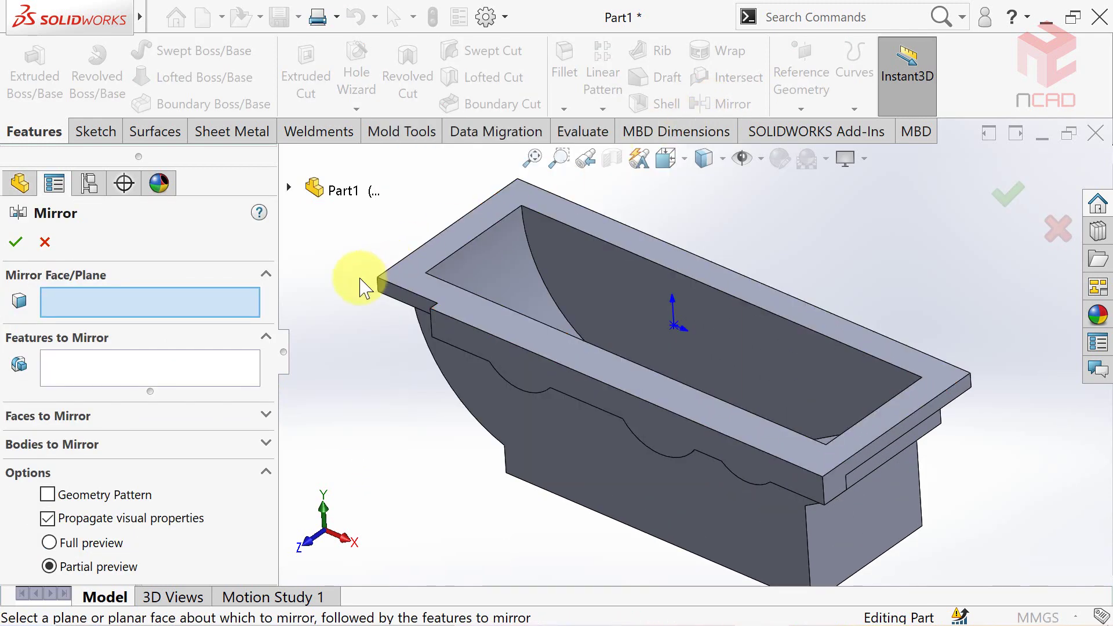
pyautogui.click(288, 186)
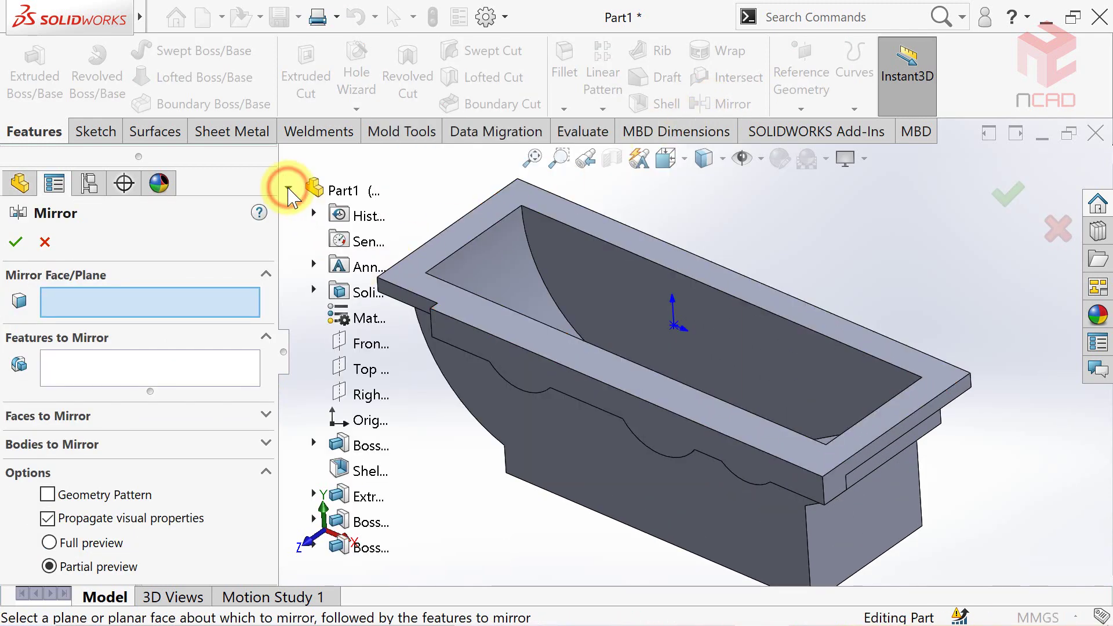
pyautogui.click(388, 347)
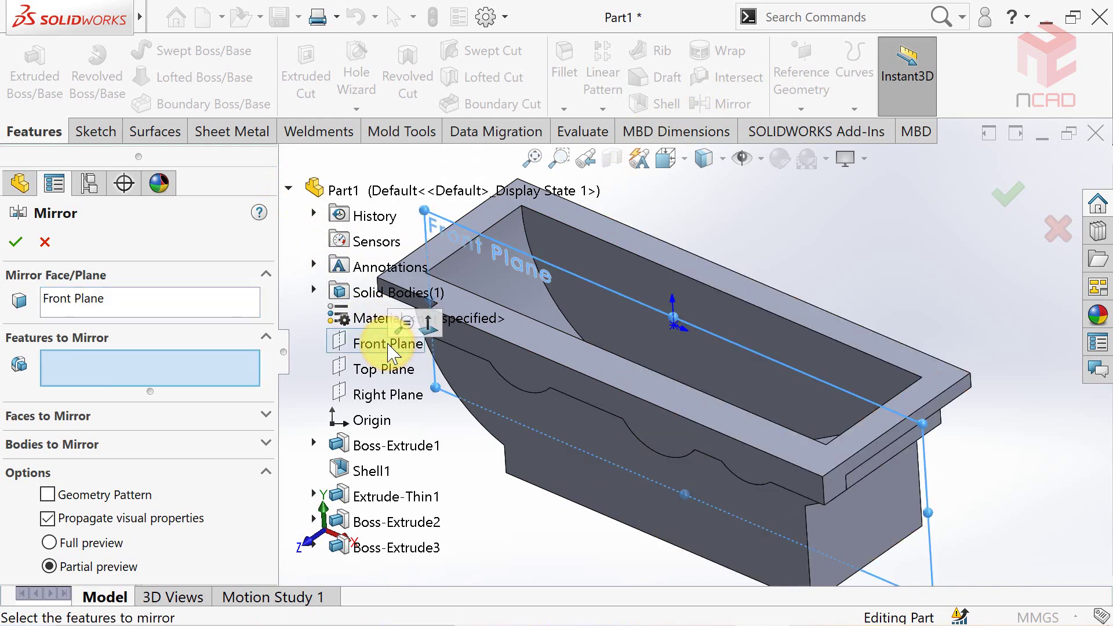
pyautogui.click(368, 547)
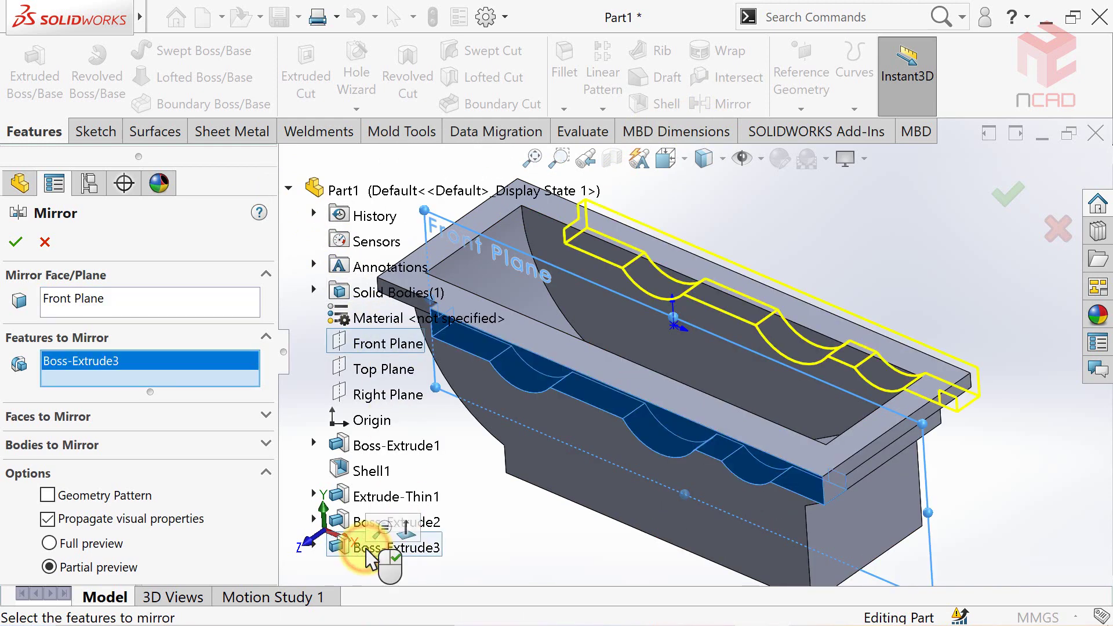
pyautogui.click(288, 188)
pyautogui.click(25, 244)
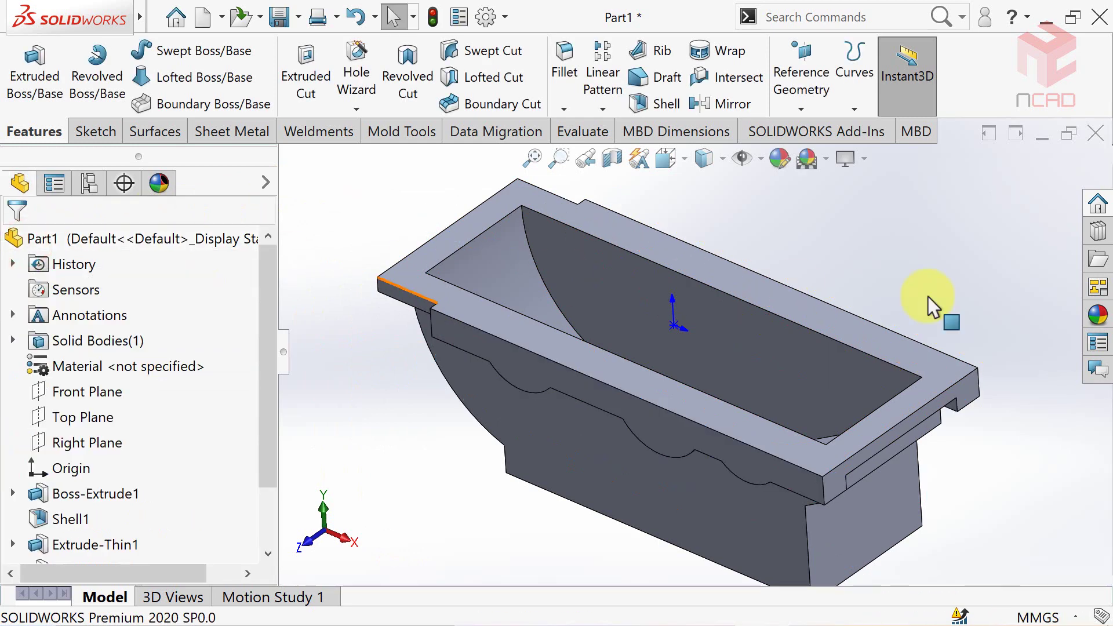
pyautogui.moveTo(959, 301); pyautogui.dragTo(811, 339, button='middle')
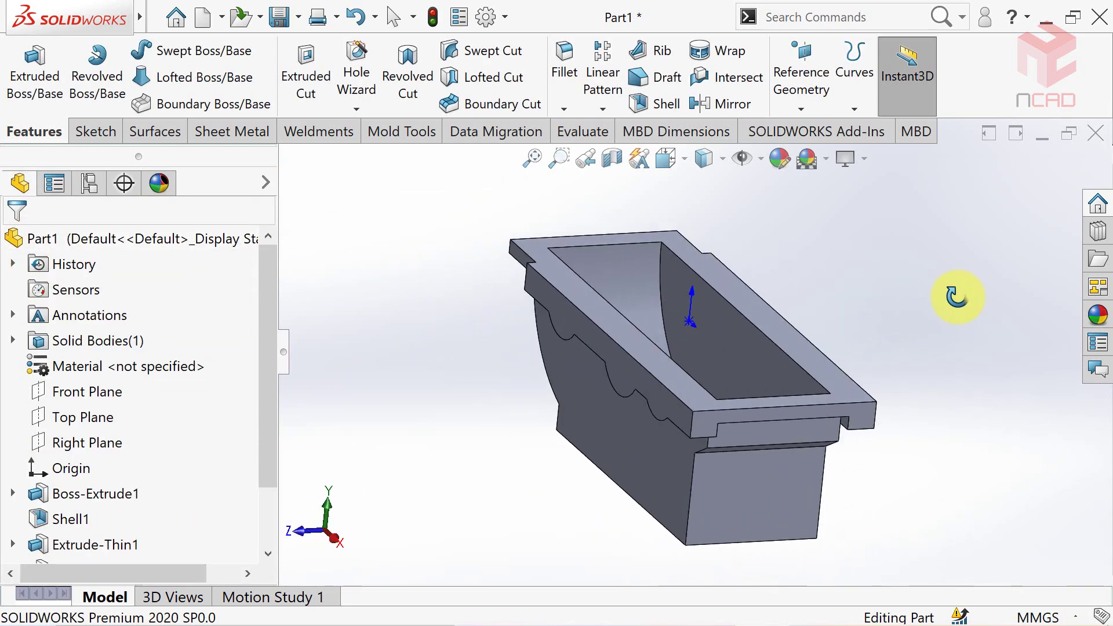
pyautogui.click(631, 370)
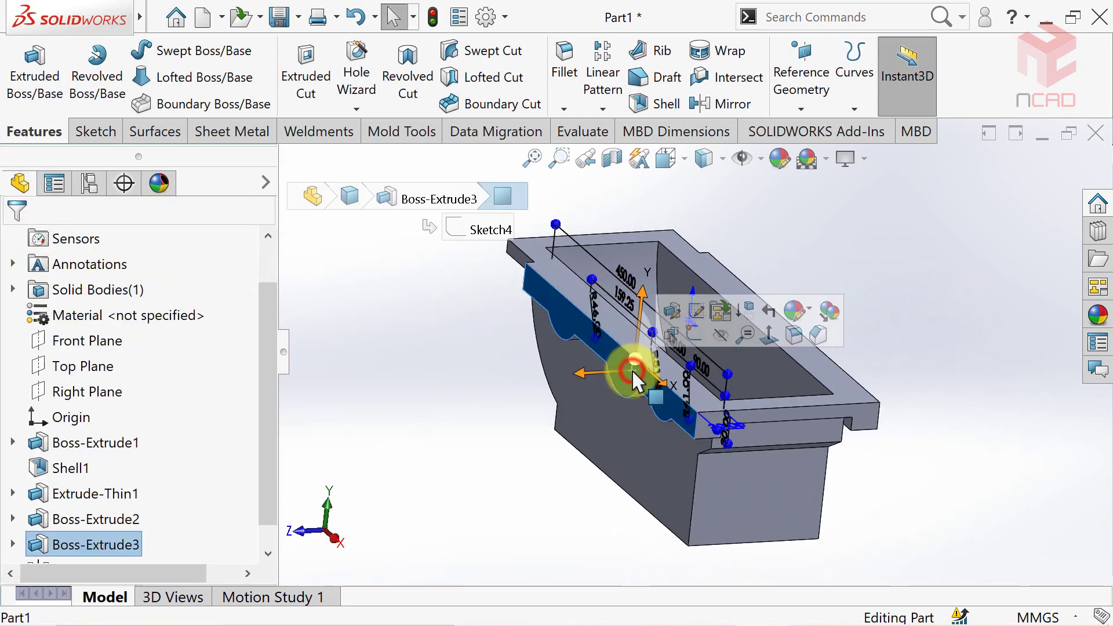
# Step: On a front-view sketch of the face, draw three circles centred on the casing's top edge over the recesses
pyautogui.click(691, 335)
pyautogui.click(667, 157)
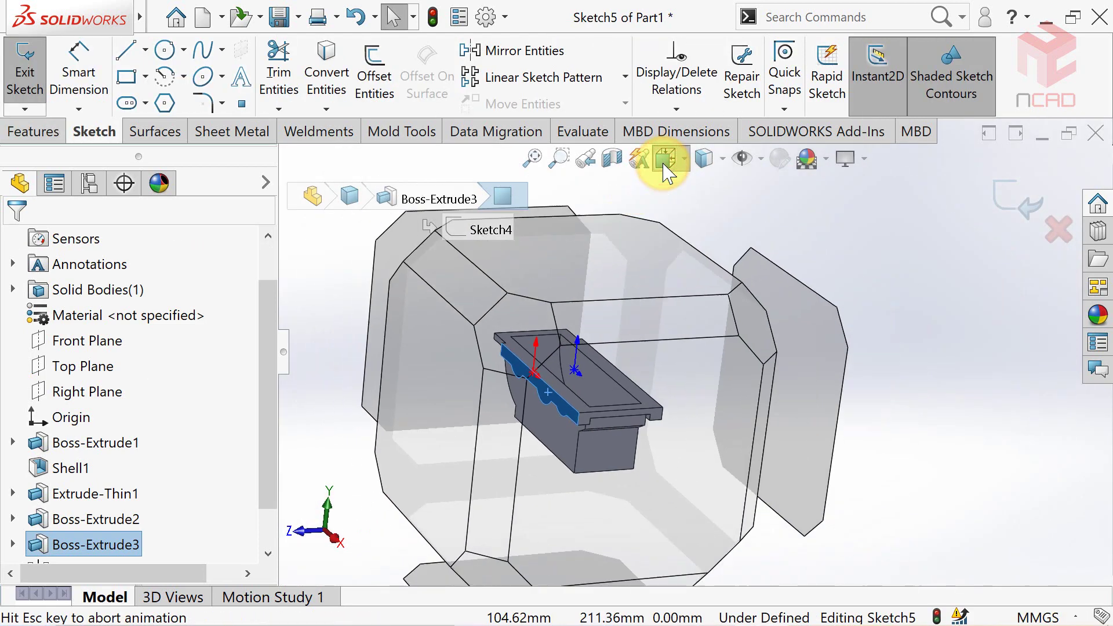
pyautogui.click(790, 268)
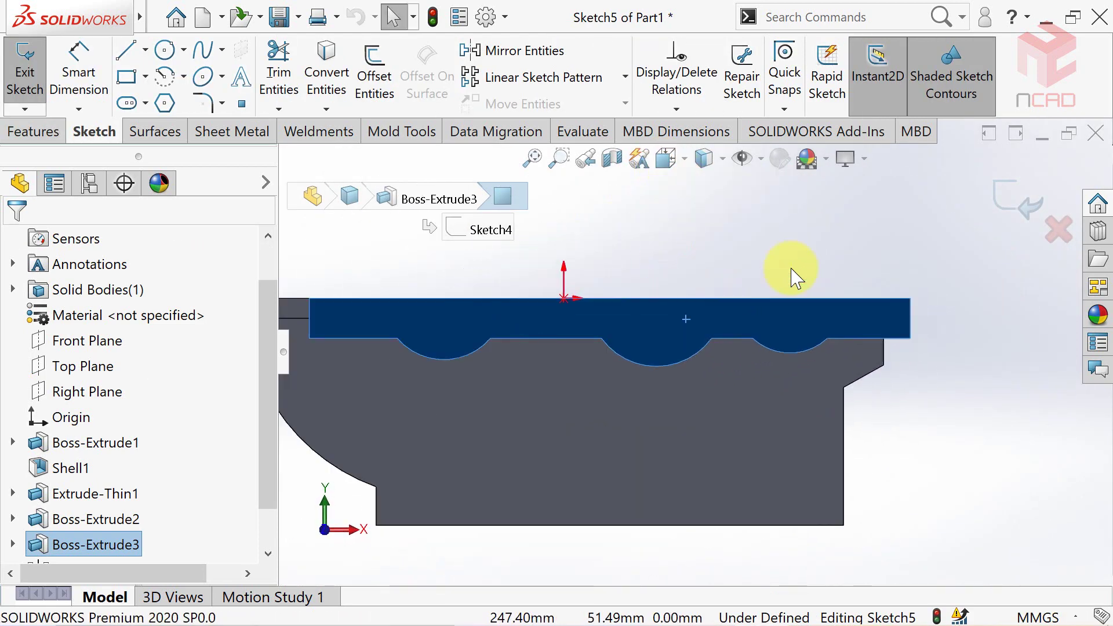
pyautogui.click(165, 53)
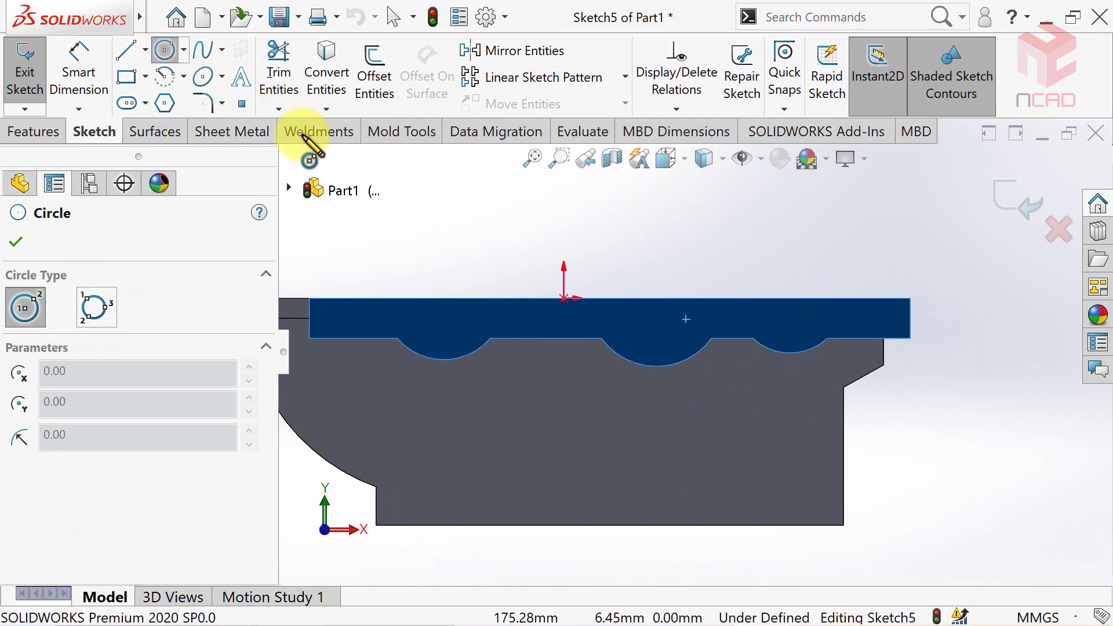
pyautogui.scroll(-3, 812, 278)
pyautogui.moveTo(770, 313); pyautogui.dragTo(771, 390)
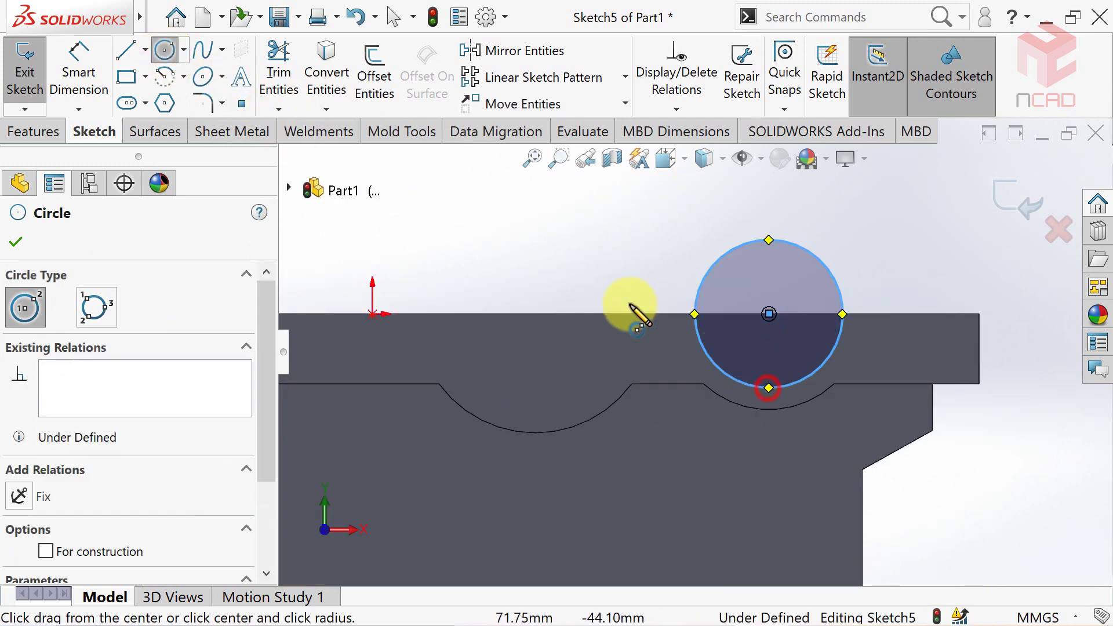
pyautogui.moveTo(604, 289); pyautogui.dragTo(589, 385)
pyautogui.scroll(2, 529, 385)
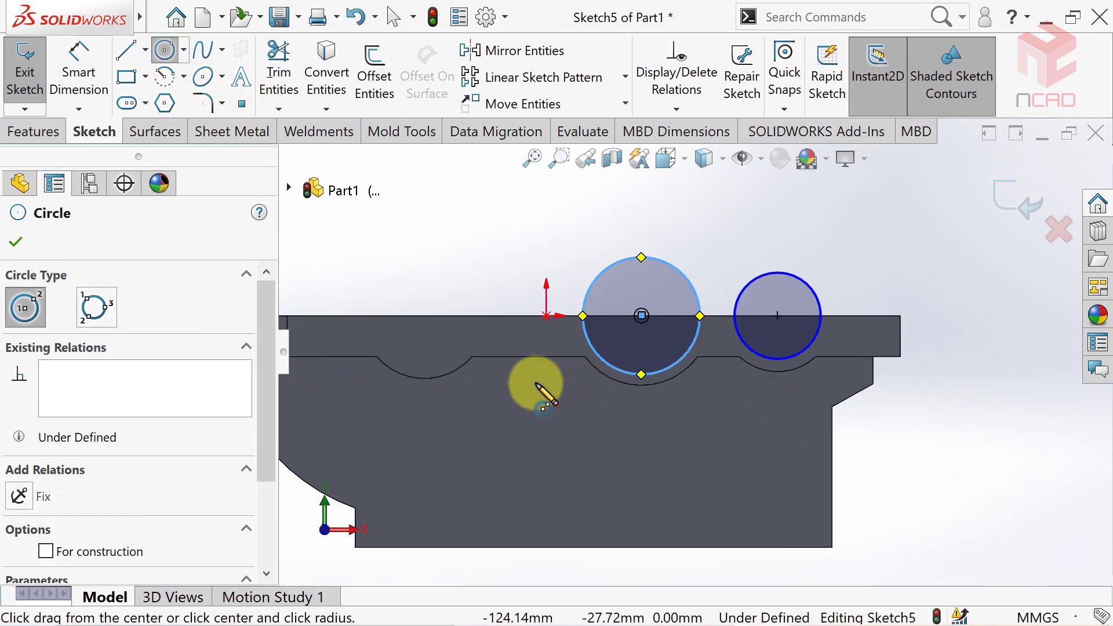
pyautogui.scroll(-3, 539, 399)
pyautogui.moveTo(514, 289); pyautogui.dragTo(510, 373)
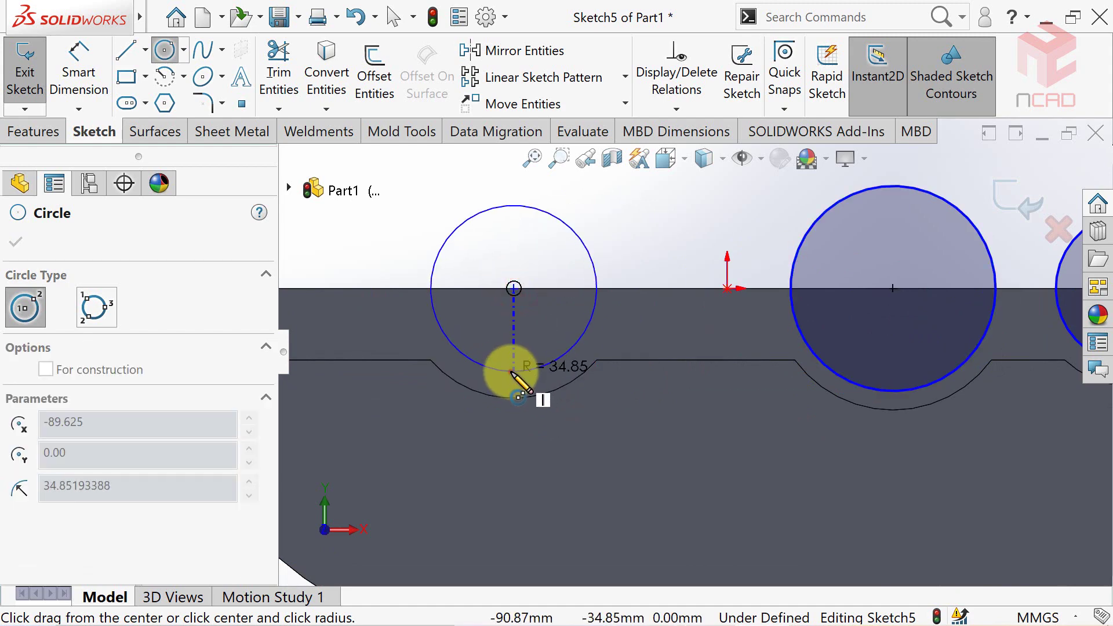
pyautogui.scroll(2, 509, 373)
# Step: Dimension the right circle Ø52 and the middle circle Ø72
pyautogui.click(75, 58)
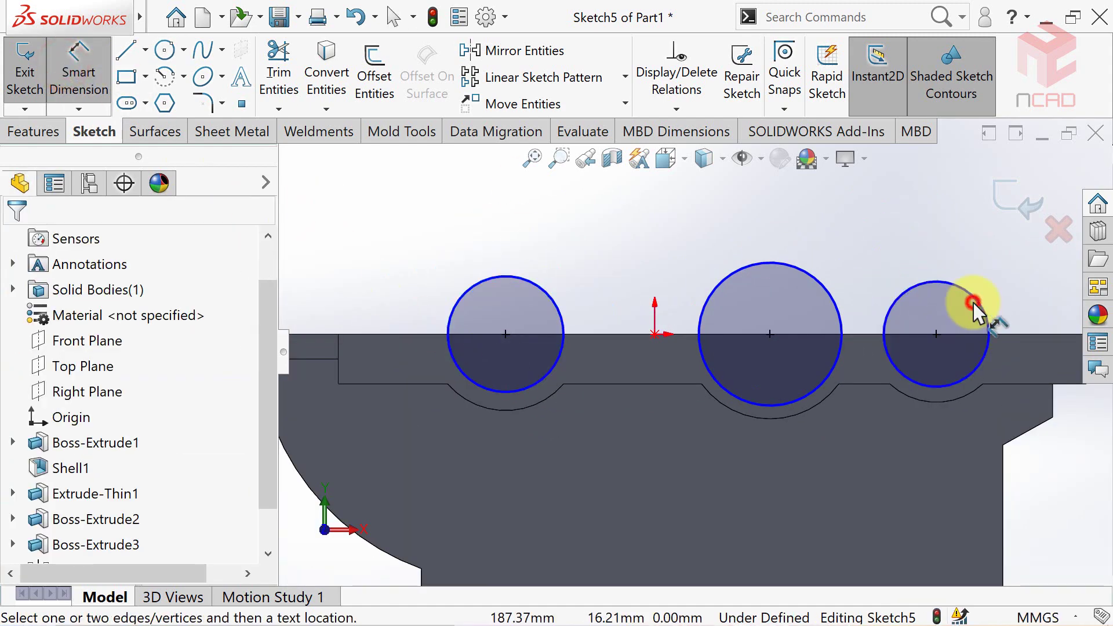
pyautogui.click(973, 299)
pyautogui.click(896, 377)
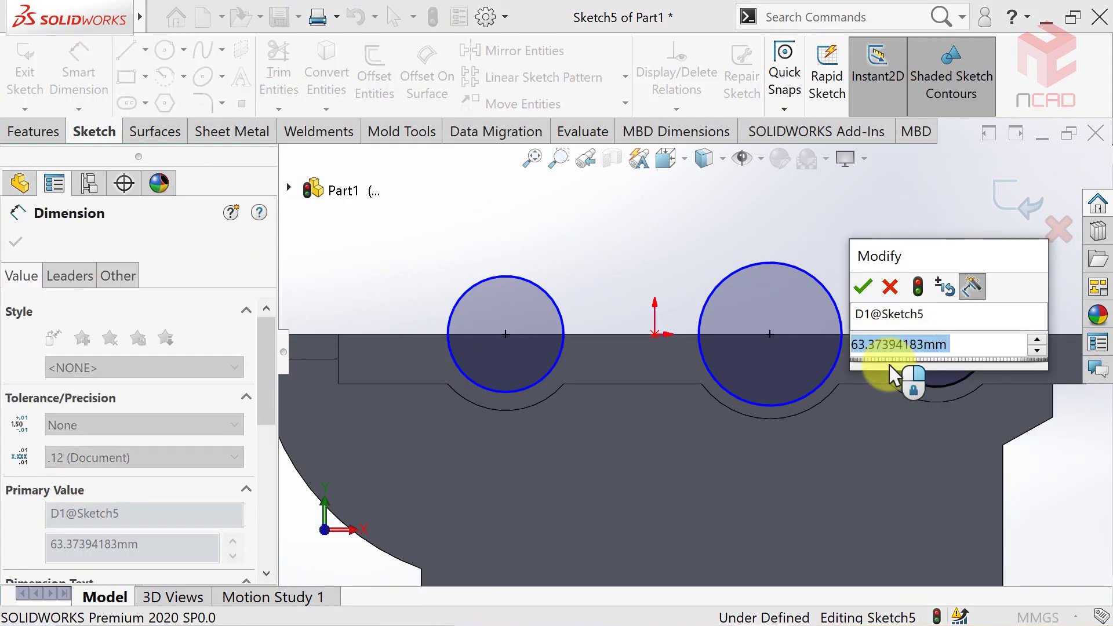
pyautogui.write('52')
pyautogui.press('Return')
pyautogui.click(789, 265)
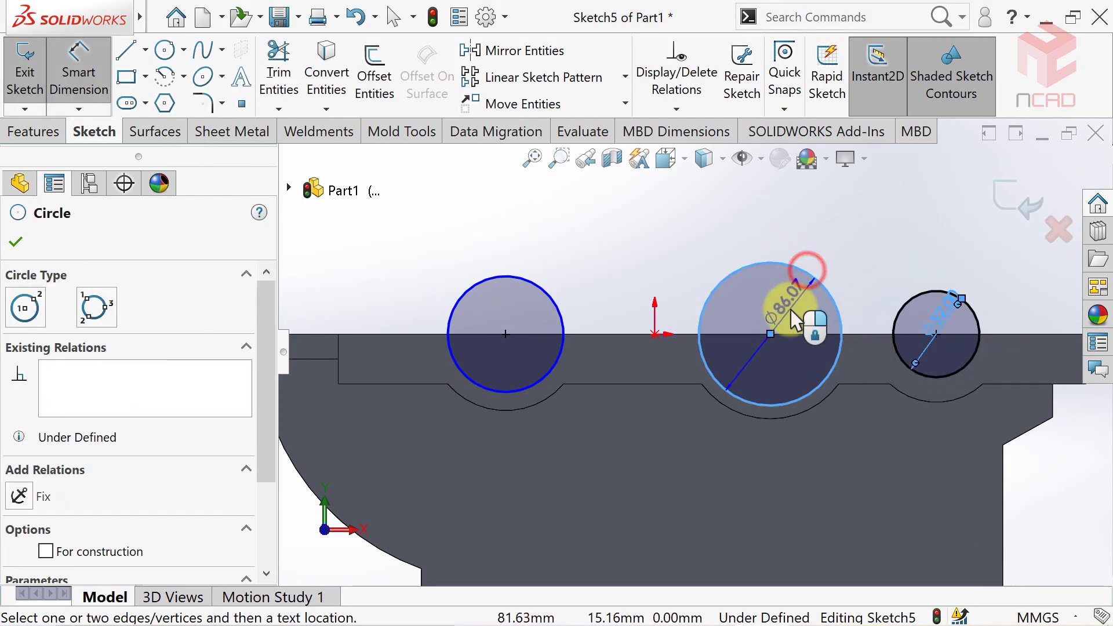
pyautogui.click(791, 310)
pyautogui.write('72')
pyautogui.press('Return')
# Step: Dimension the left circle Ø62, then fit and tilt the view
pyautogui.click(560, 313)
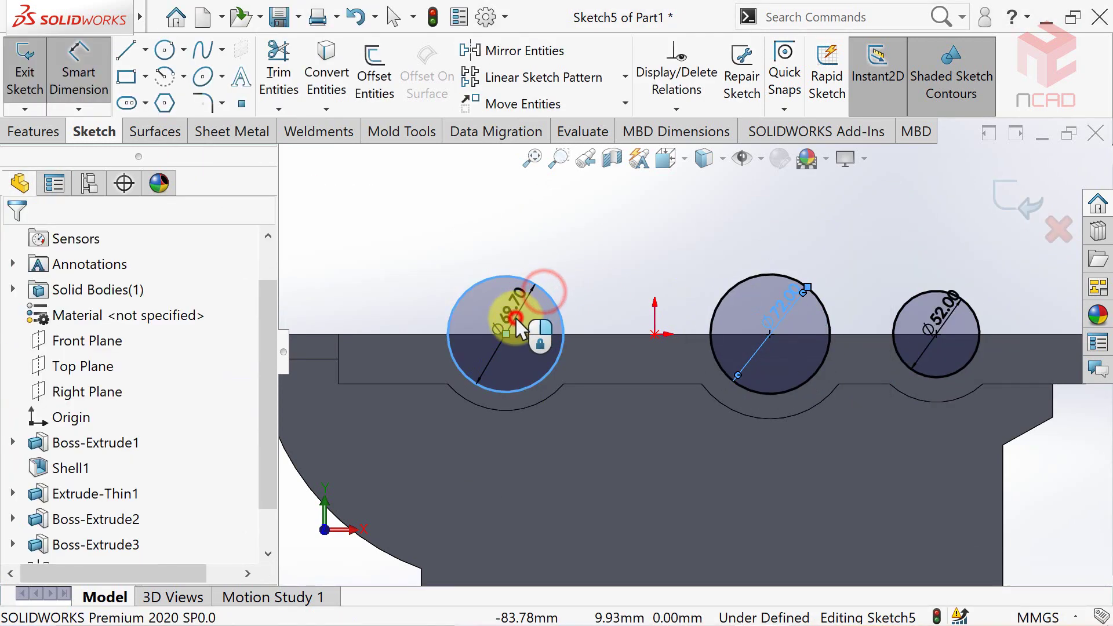
pyautogui.click(510, 310)
pyautogui.write('62')
pyautogui.press('Return')
pyautogui.press('f')
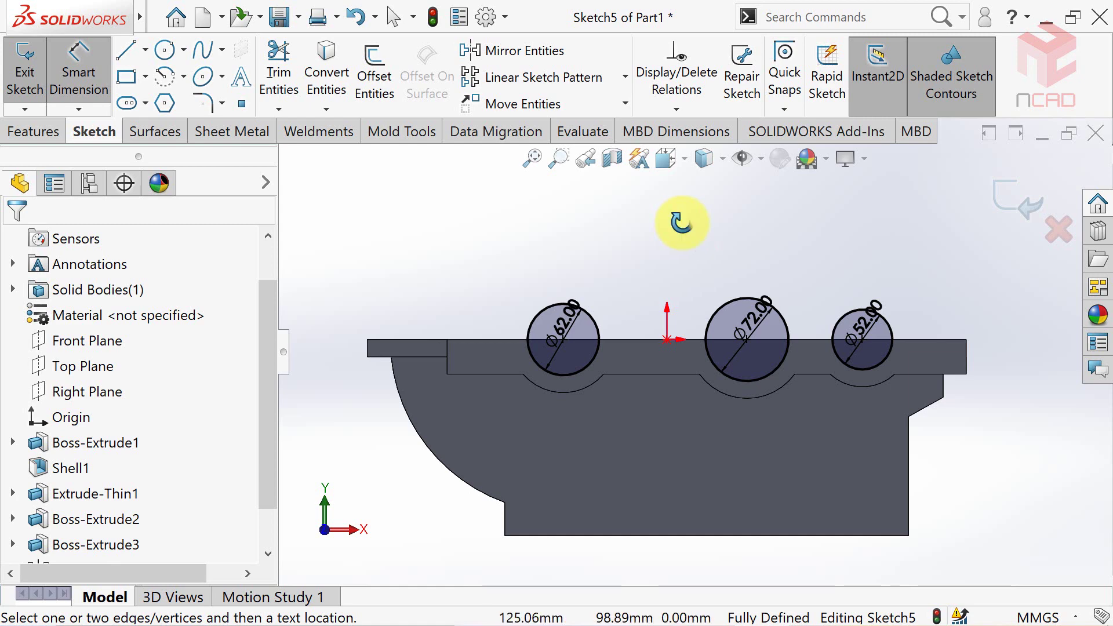
pyautogui.moveTo(682, 222); pyautogui.dragTo(645, 219, button='middle')
# Step: Cut the three circles Through All to form half-circle bearing seats in the casing
pyautogui.click(54, 137)
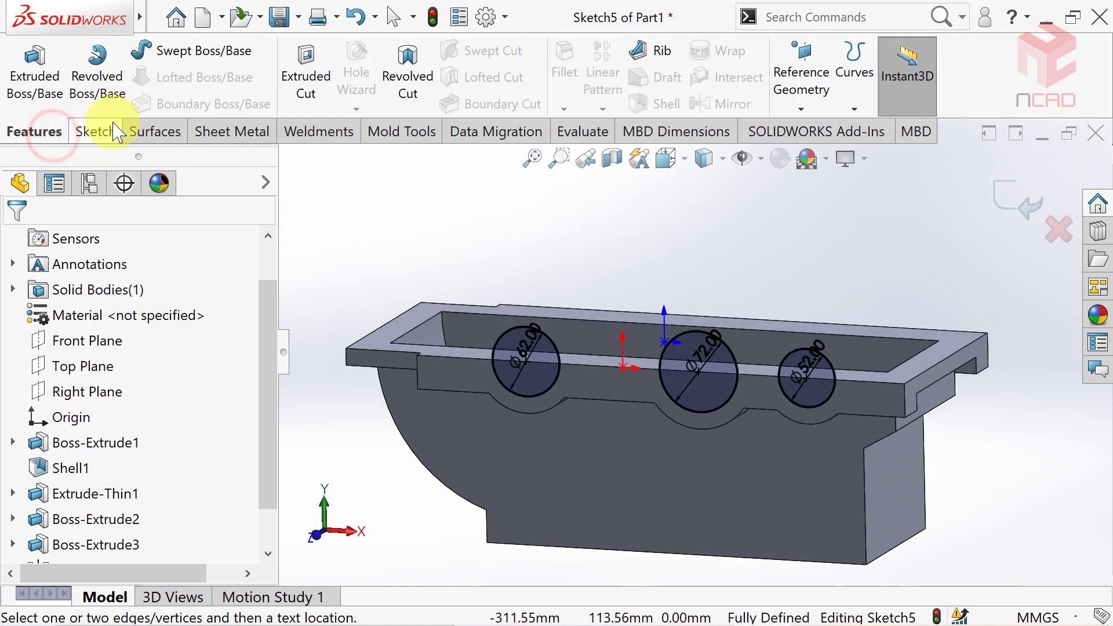
pyautogui.click(304, 81)
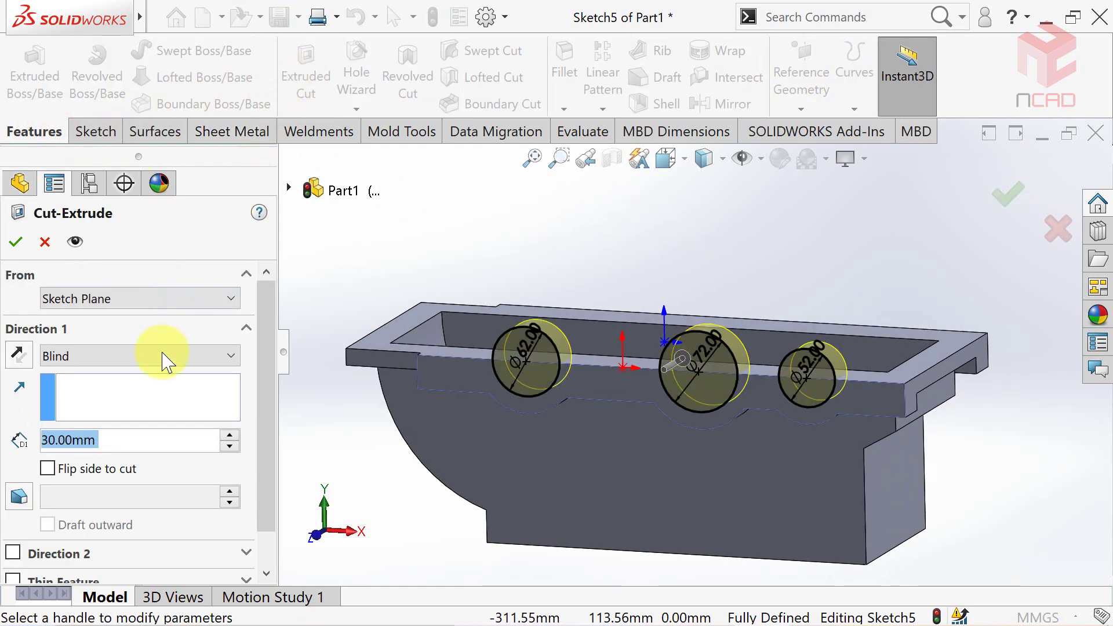
pyautogui.click(161, 354)
pyautogui.click(124, 394)
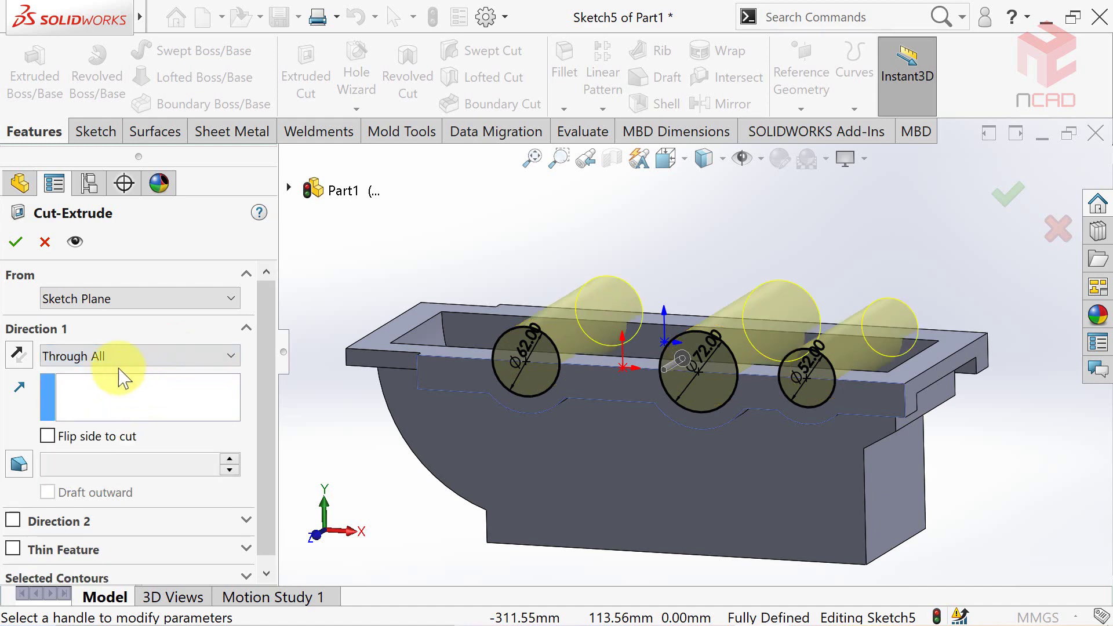
pyautogui.click(17, 243)
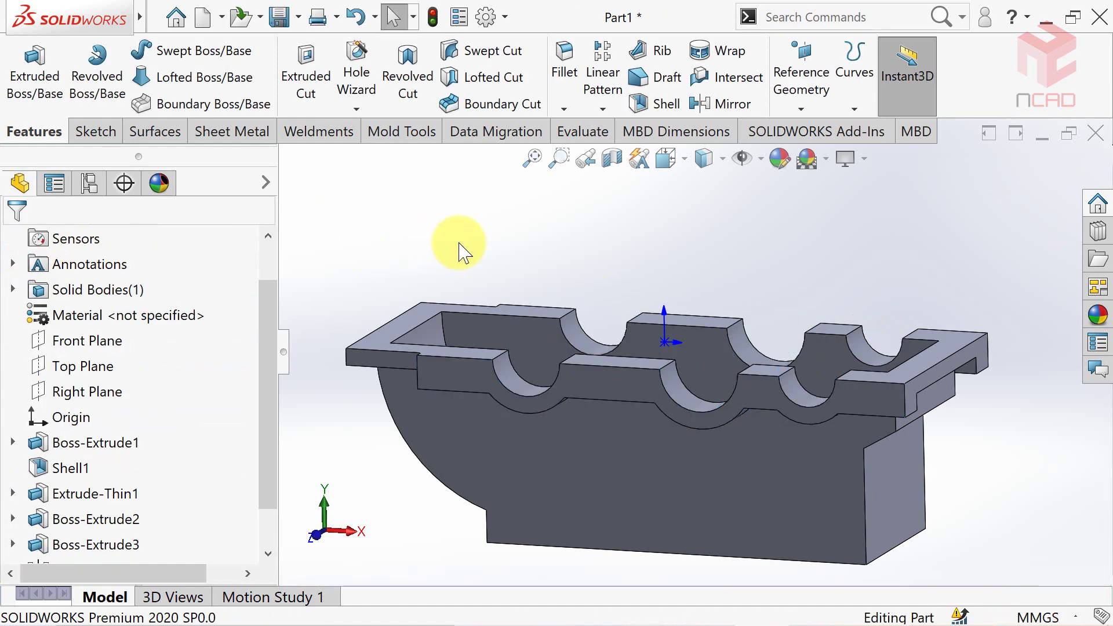
# Step: Start a 15 mm fillet and select the first vertical and top corner edges
pyautogui.click(567, 55)
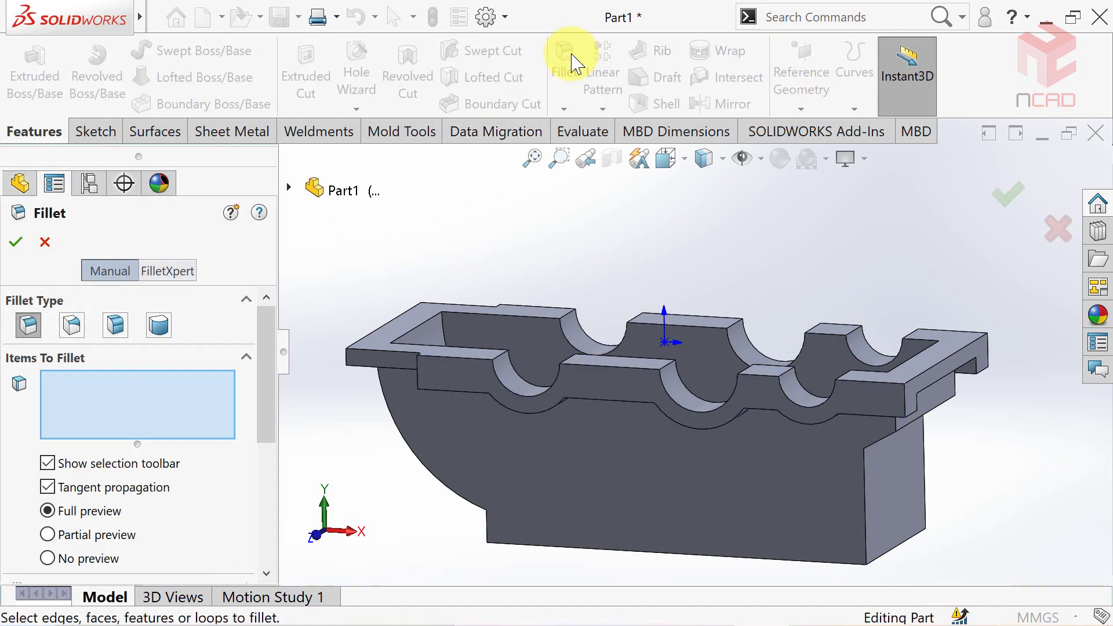
pyautogui.moveTo(271, 351); pyautogui.dragTo(268, 389)
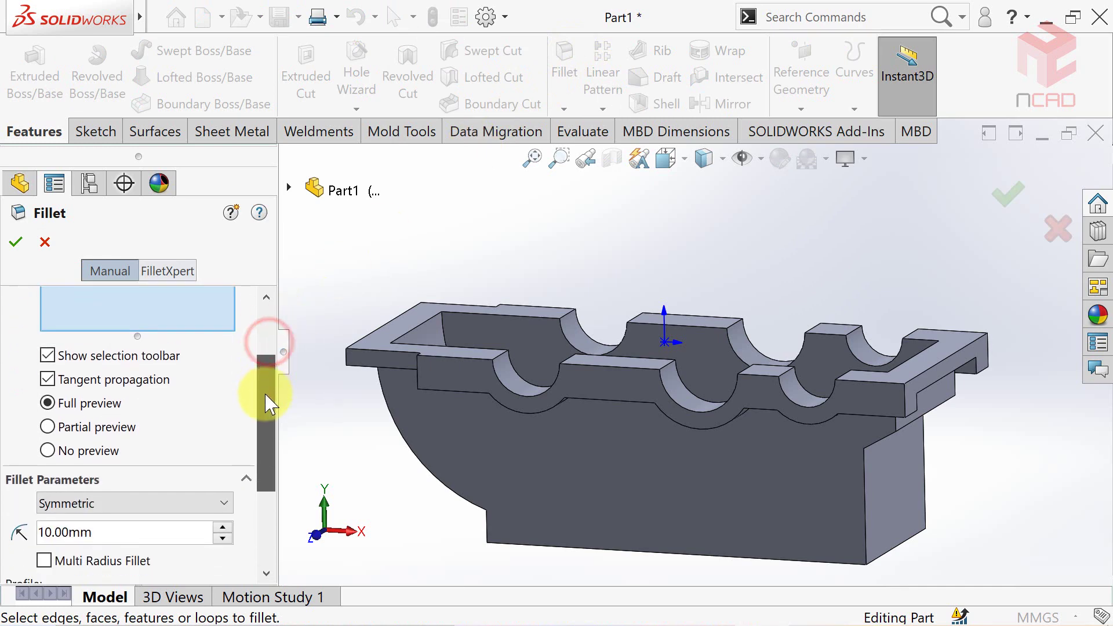
pyautogui.click(120, 529)
pyautogui.write('15')
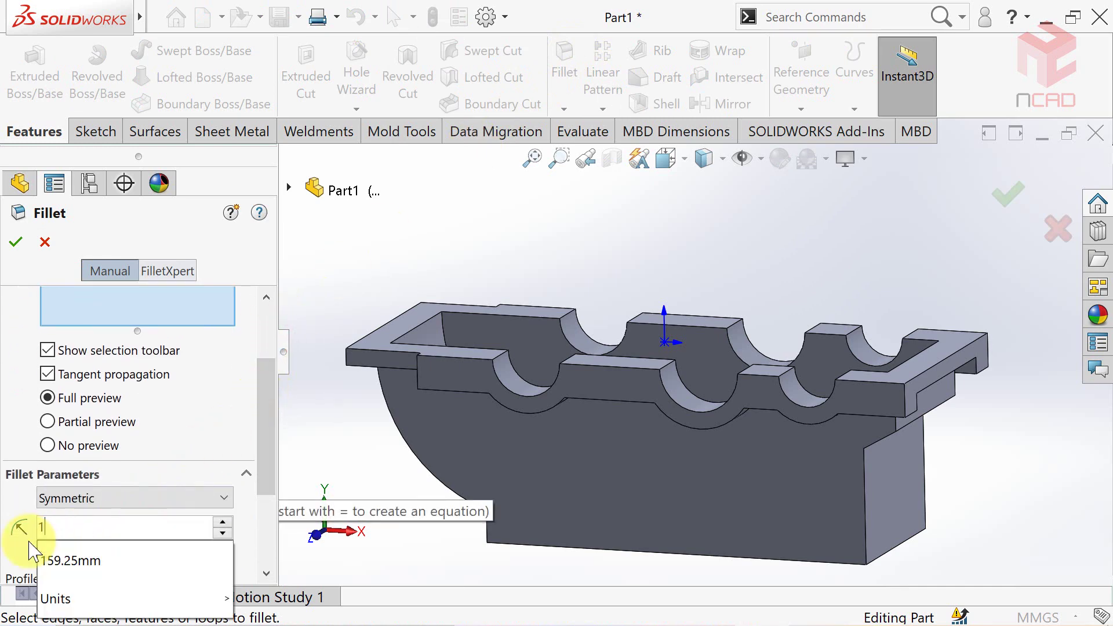
pyautogui.press('Return')
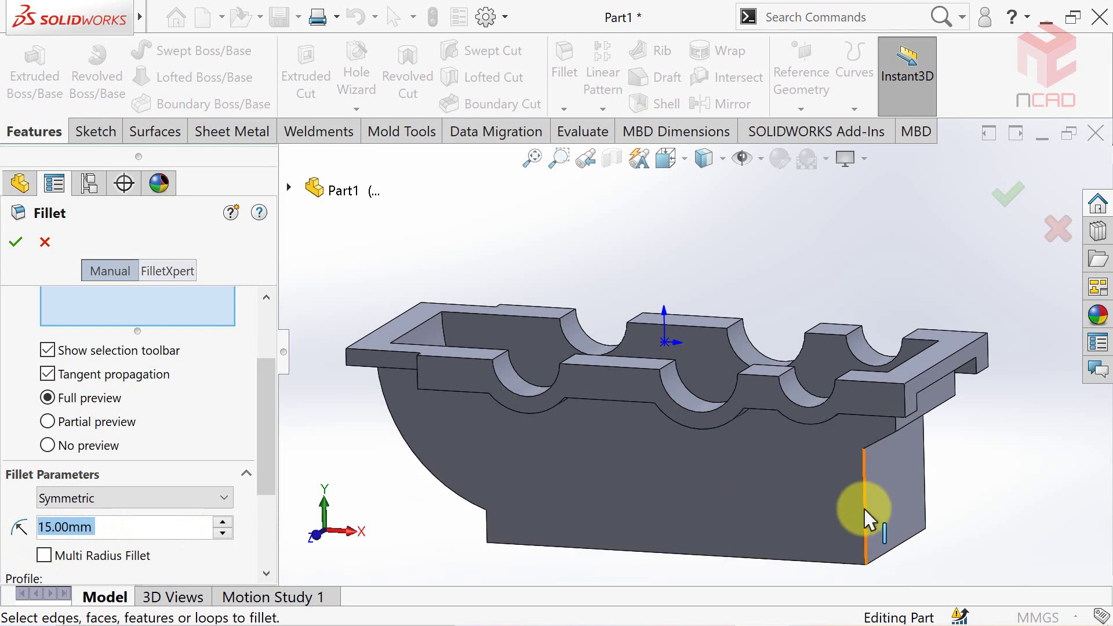
pyautogui.click(865, 508)
pyautogui.moveTo(865, 510); pyautogui.dragTo(862, 338, button='middle')
pyautogui.click(879, 326)
pyautogui.click(864, 405)
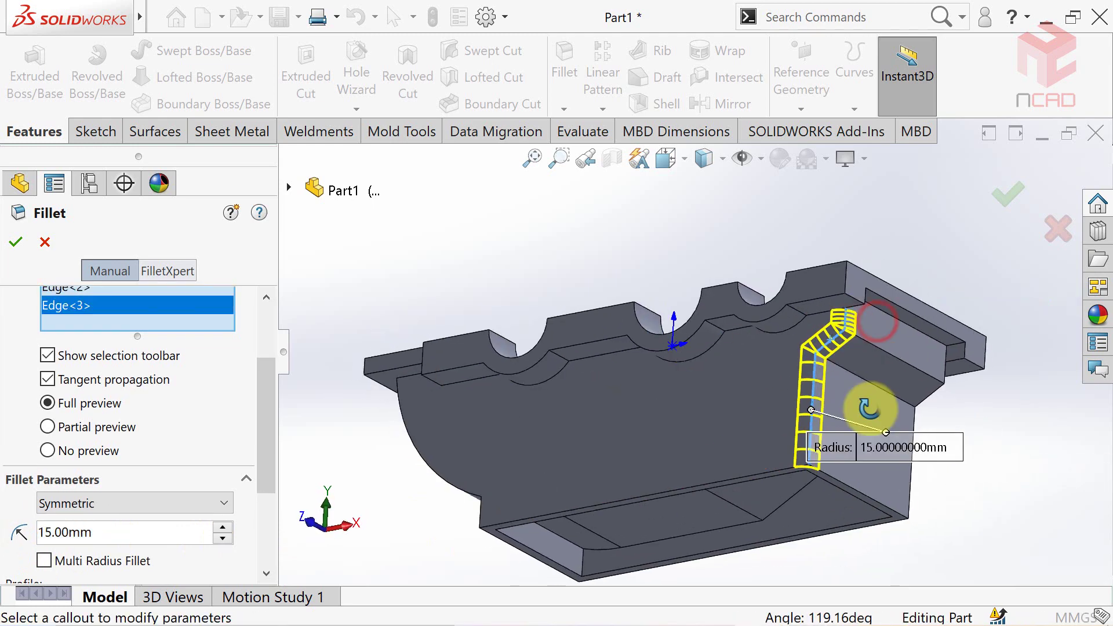
# Step: Add the flange corner and further corner edges to the 15 mm fillet
pyautogui.moveTo(864, 405); pyautogui.dragTo(875, 496, button='middle')
pyautogui.click(862, 504)
pyautogui.scroll(-3, 862, 504)
pyautogui.click(817, 406)
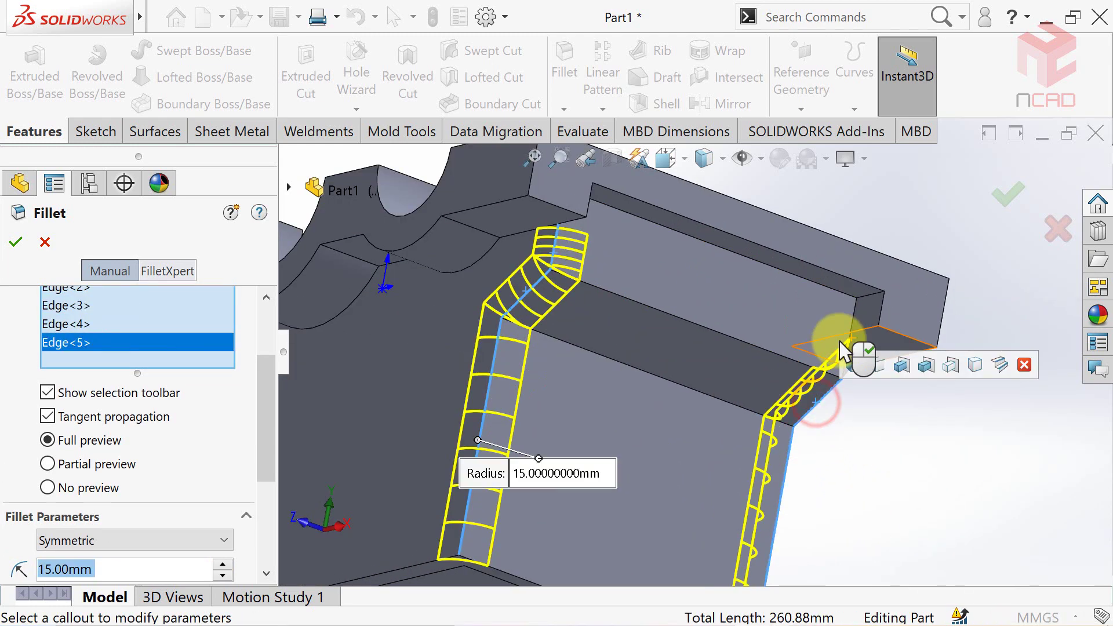
pyautogui.moveTo(835, 345)
pyautogui.mouseDown(button='middle')
pyautogui.moveTo(840, 378)
pyautogui.moveTo(827, 390)
pyautogui.moveTo(714, 404)
pyautogui.mouseUp(button='middle')
pyautogui.click(838, 374)
pyautogui.click(714, 404)
pyautogui.scroll(3, 583, 403)
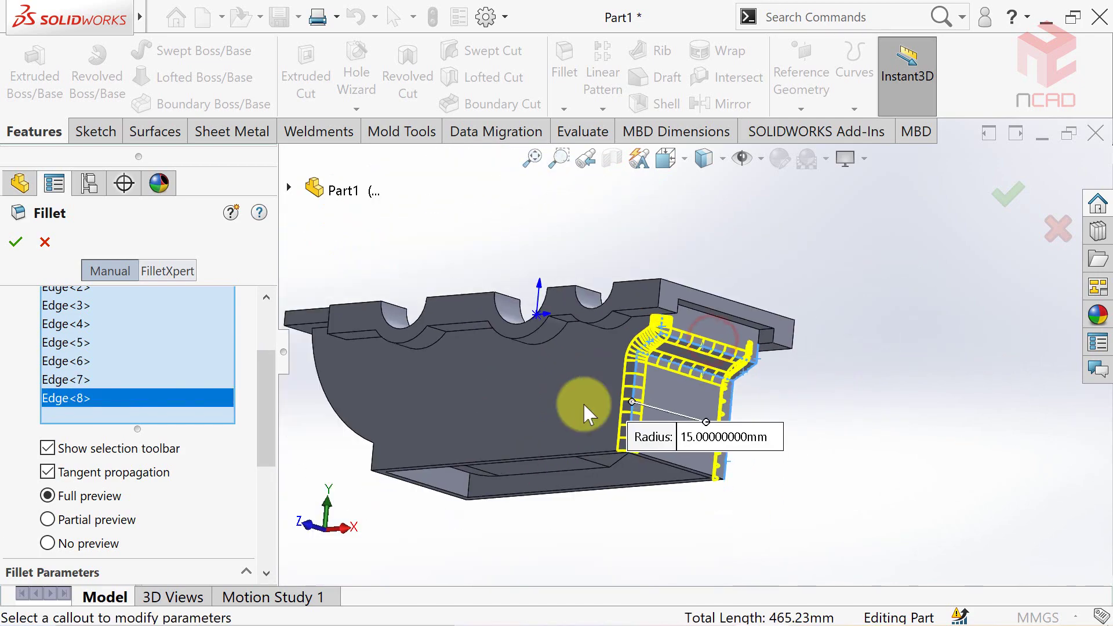
pyautogui.moveTo(583, 402)
pyautogui.mouseDown(button='middle')
pyautogui.moveTo(487, 447)
pyautogui.moveTo(590, 466)
pyautogui.mouseUp(button='middle')
pyautogui.scroll(-5, 589, 467)
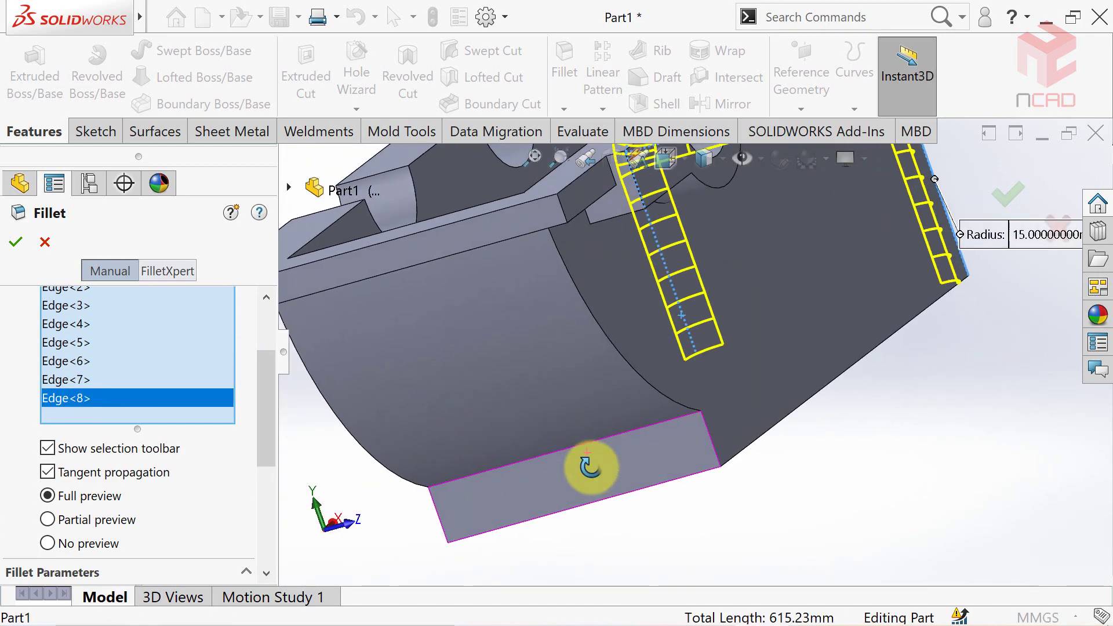
# Step: Add the remaining lower and far-side edges and apply the 15 mm fillet to 14 edges
pyautogui.click(704, 438)
pyautogui.click(659, 417)
pyautogui.moveTo(656, 411)
pyautogui.mouseDown(button='middle')
pyautogui.moveTo(621, 427)
pyautogui.moveTo(616, 442)
pyautogui.mouseUp(button='middle')
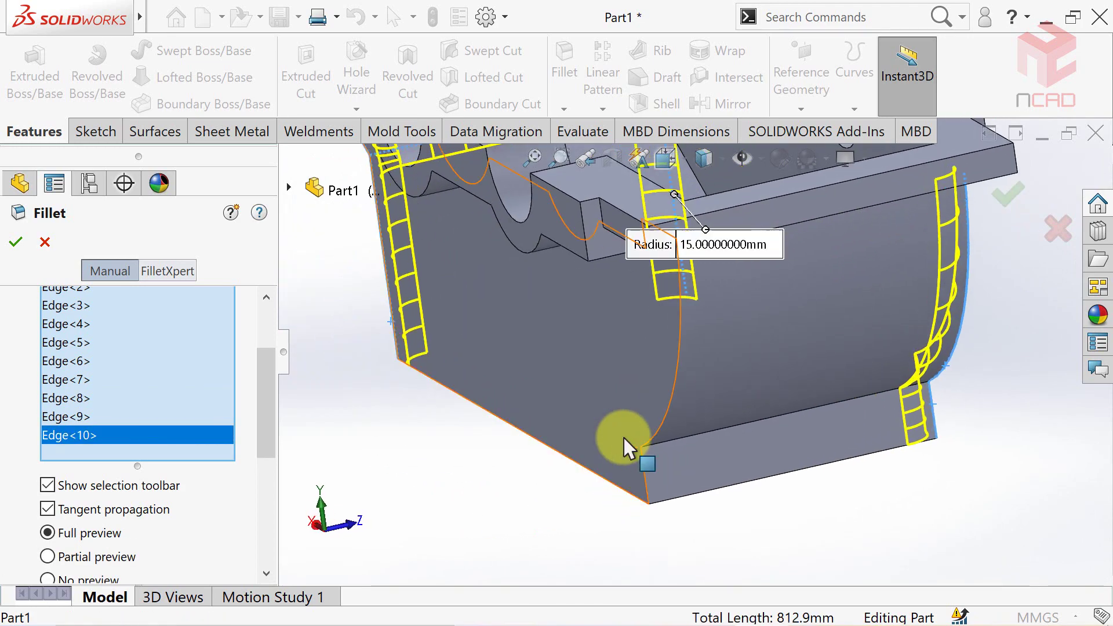
pyautogui.click(641, 458)
pyautogui.click(669, 403)
pyautogui.moveTo(670, 403)
pyautogui.mouseDown(button='middle')
pyautogui.moveTo(787, 409)
pyautogui.moveTo(686, 427)
pyautogui.moveTo(621, 397)
pyautogui.moveTo(604, 485)
pyautogui.mouseUp(button='middle')
pyautogui.click(787, 409)
pyautogui.click(686, 426)
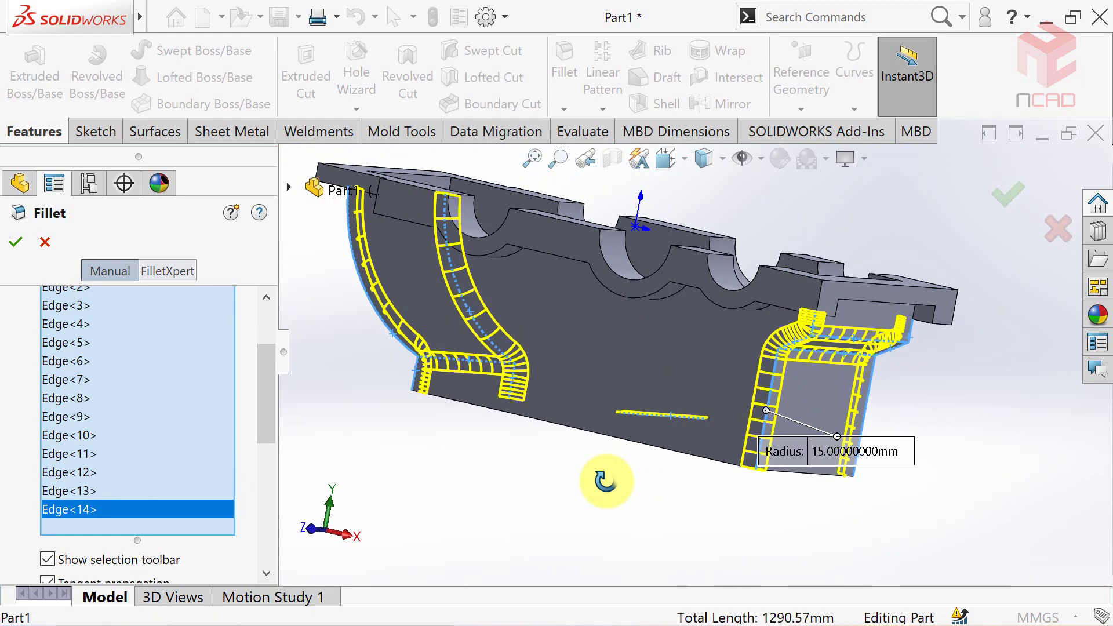
pyautogui.click(21, 245)
pyautogui.moveTo(566, 477); pyautogui.dragTo(619, 292, button='middle')
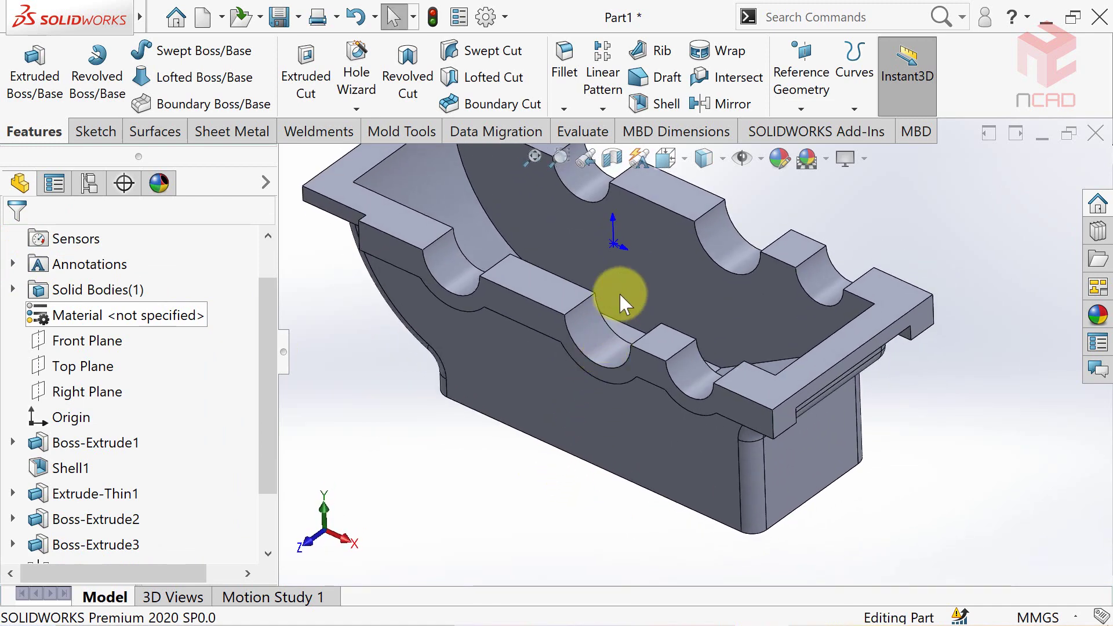
# Step: Begin a second fillet at 5 mm radius and pick the first inner cavity edges
pyautogui.click(575, 53)
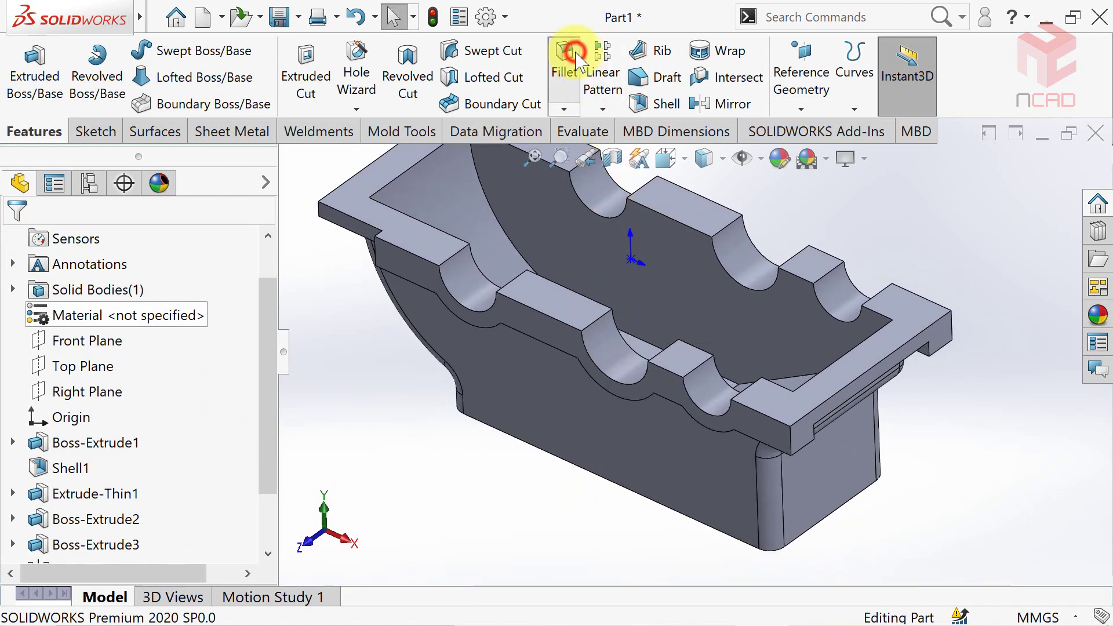
pyautogui.moveTo(274, 347); pyautogui.dragTo(268, 416)
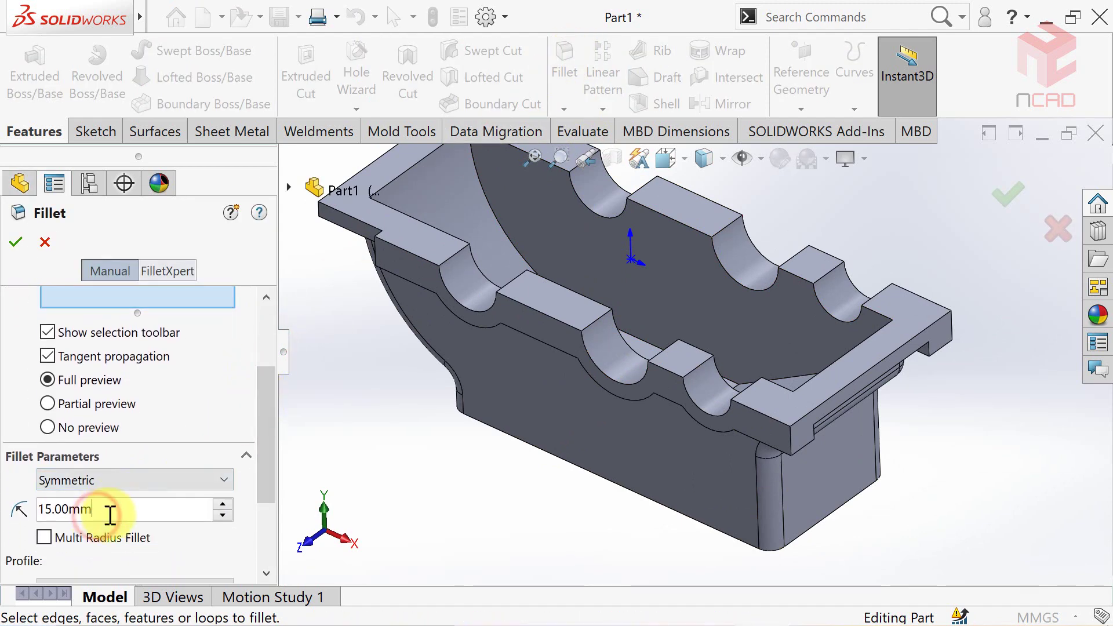
pyautogui.write('5')
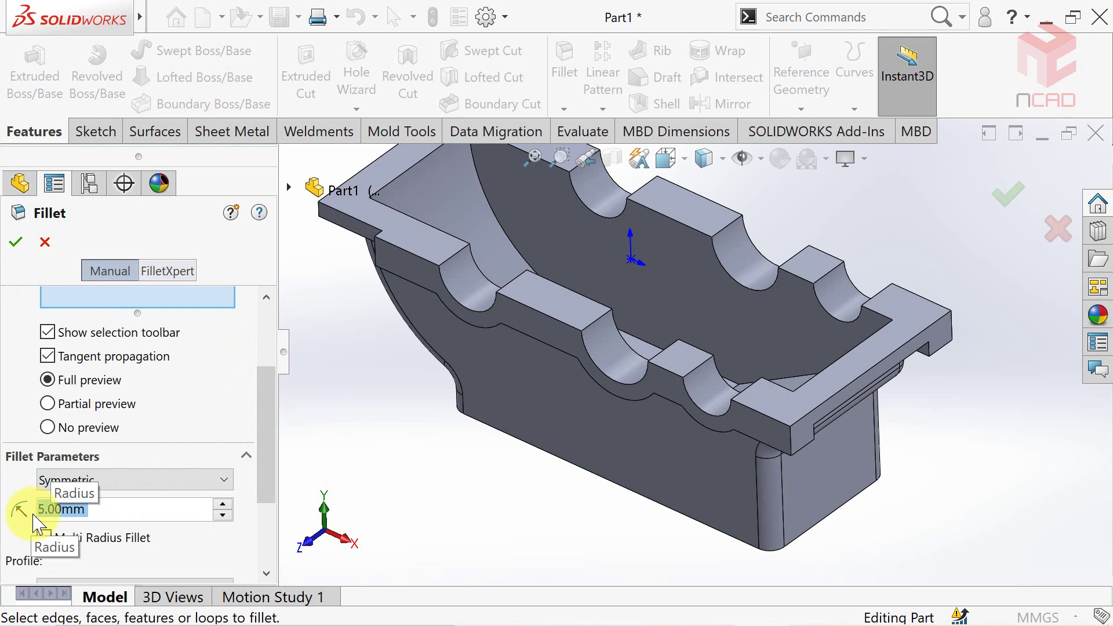
pyautogui.scroll(-5, 634, 318)
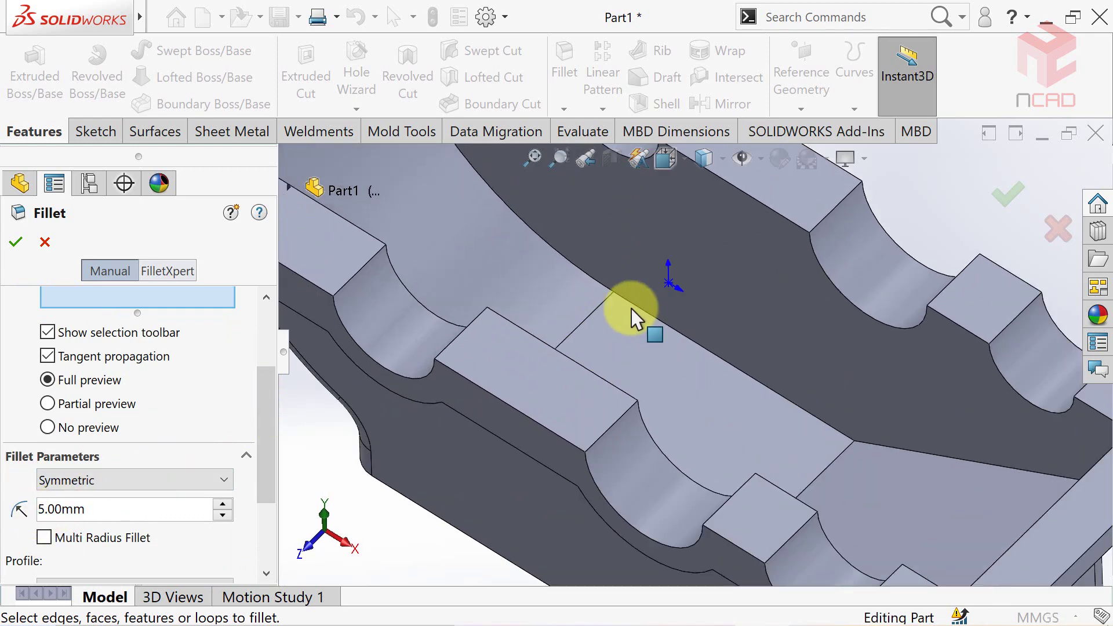
pyautogui.click(642, 312)
pyautogui.click(937, 455)
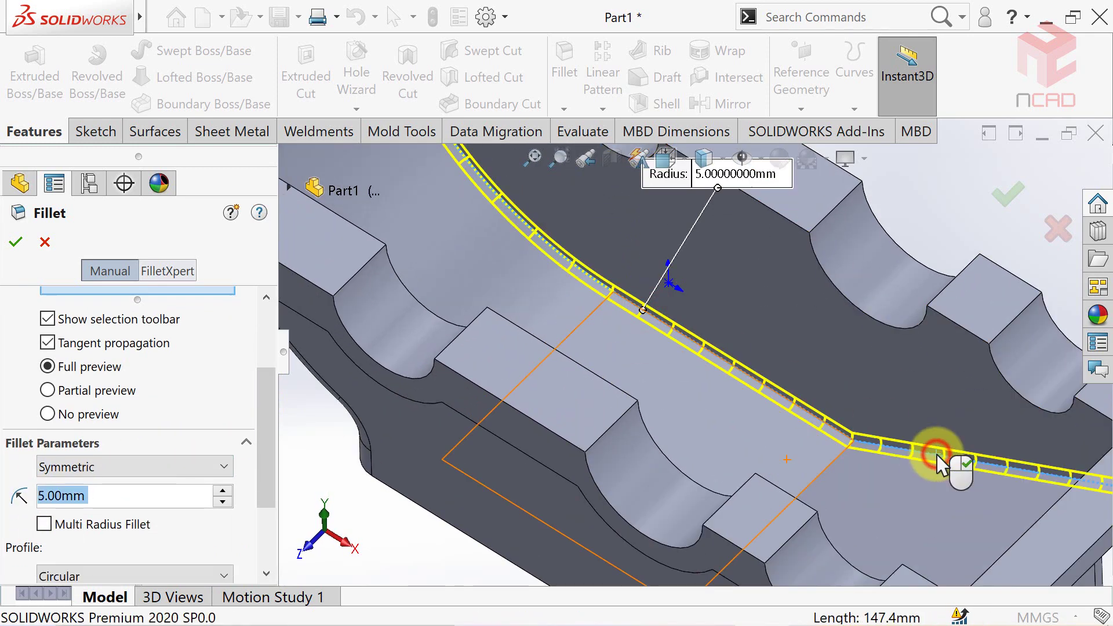
pyautogui.scroll(-3, 933, 461)
pyautogui.click(827, 479)
pyautogui.scroll(3, 604, 459)
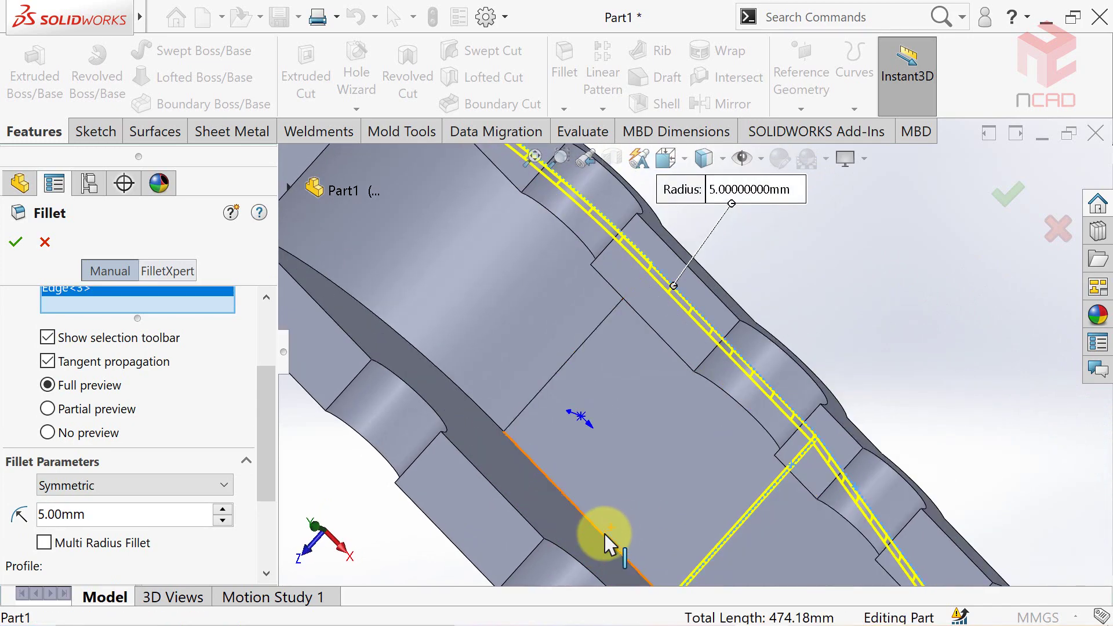
# Step: Add the lower-left and further cavity edges to the 5 mm fillet
pyautogui.click(604, 530)
pyautogui.scroll(2, 655, 515)
pyautogui.click(698, 550)
pyautogui.scroll(2, 701, 553)
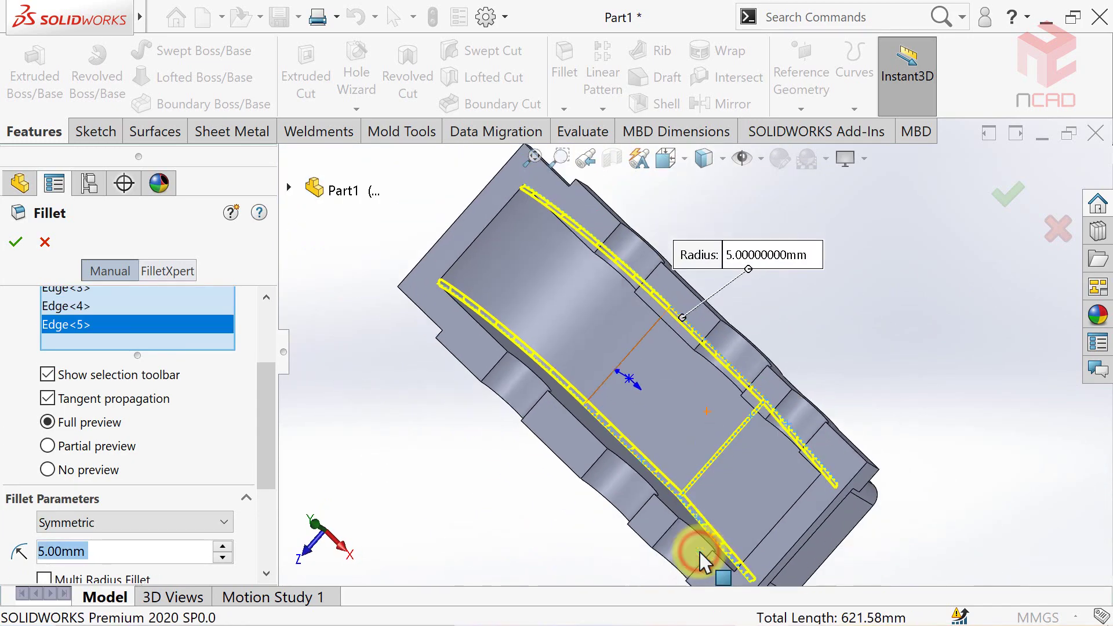
pyautogui.scroll(2, 701, 558)
pyautogui.moveTo(700, 555)
pyautogui.mouseDown(button='middle')
pyautogui.moveTo(703, 480)
pyautogui.moveTo(820, 378)
pyautogui.mouseUp(button='middle')
pyautogui.scroll(-3, 819, 381)
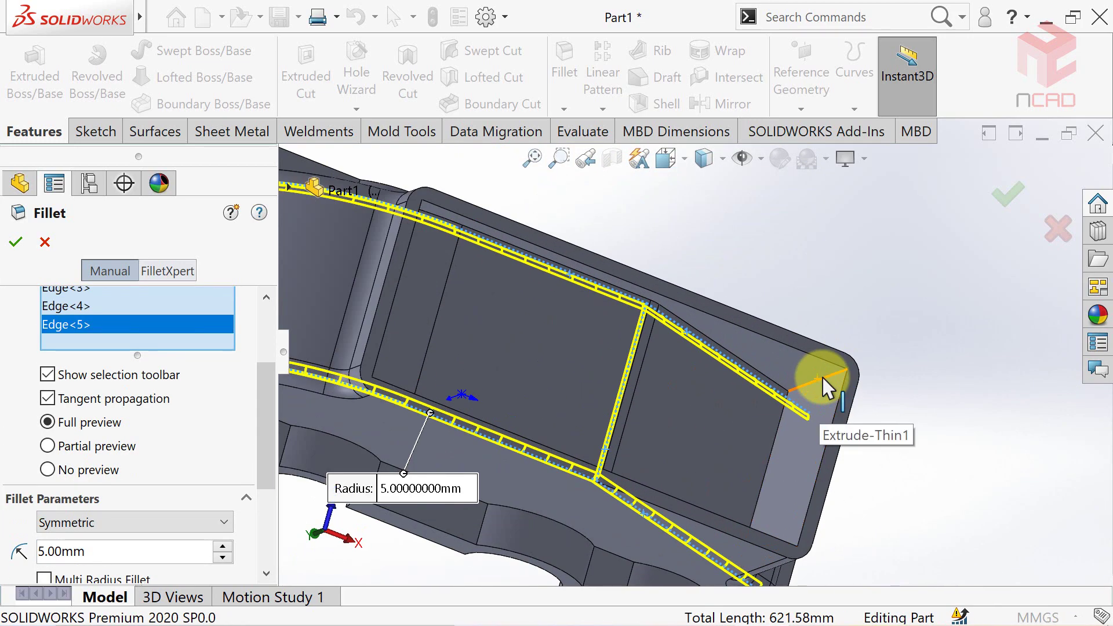
pyautogui.click(821, 377)
# Step: Add more inner edges and the cavity corner edges to the 5 mm fillet
pyautogui.scroll(2, 770, 566)
pyautogui.click(770, 567)
pyautogui.scroll(2, 764, 567)
pyautogui.scroll(-1, 770, 566)
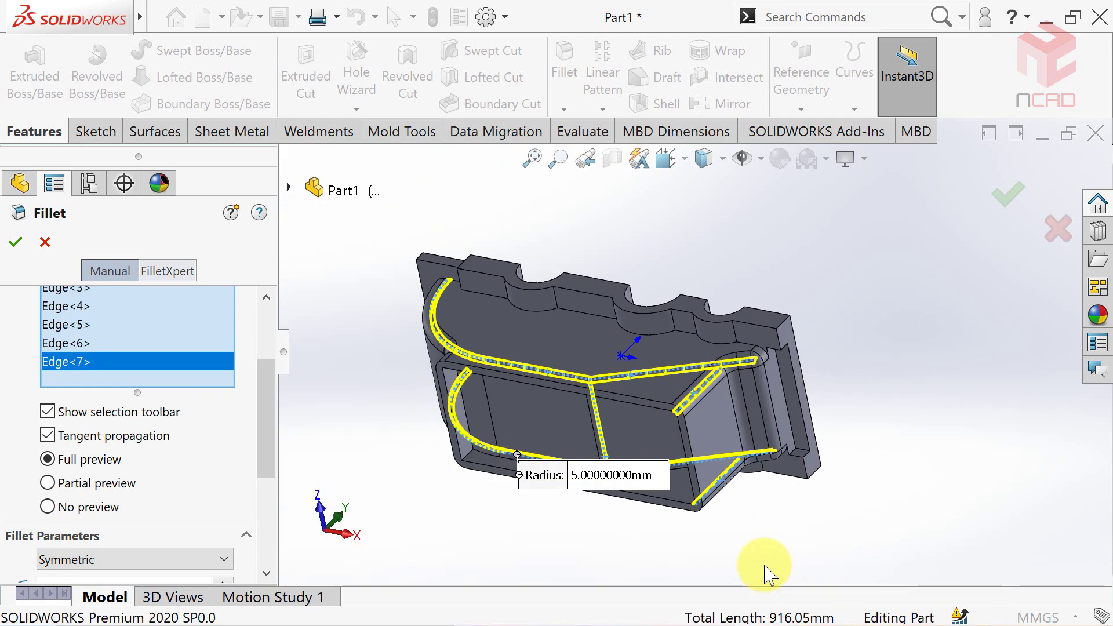
pyautogui.scroll(-4, 545, 430)
pyautogui.click(545, 430)
pyautogui.moveTo(545, 430); pyautogui.dragTo(557, 377, button='middle')
pyautogui.scroll(-3, 573, 315)
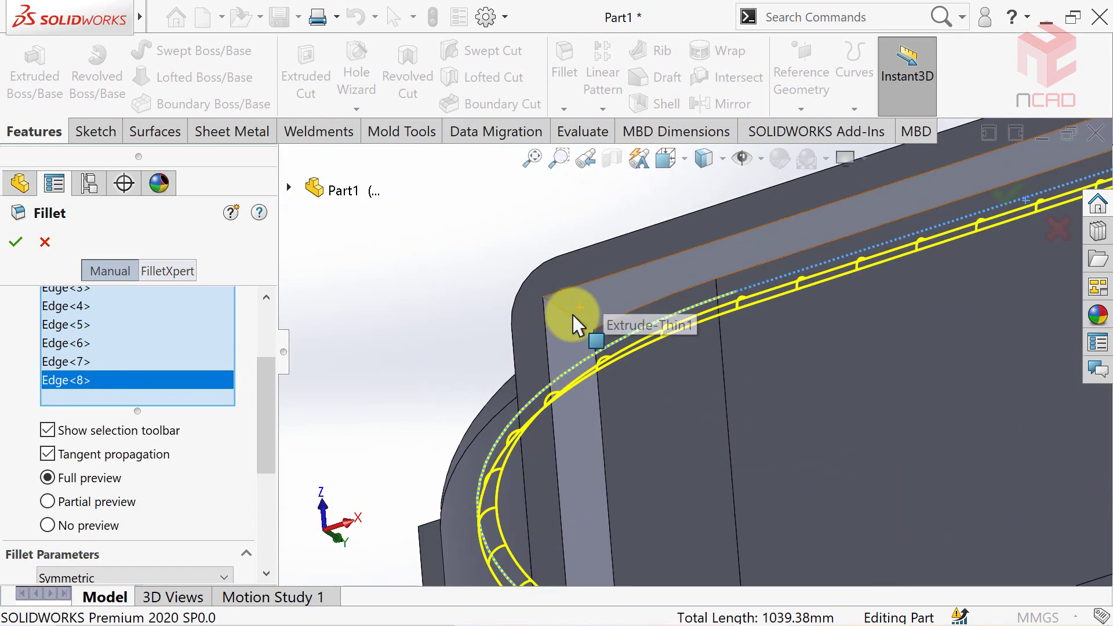
pyautogui.click(573, 316)
# Step: Pick the last remaining edges and confirm the 5 mm fillet as Fillet2
pyautogui.scroll(5, 573, 315)
pyautogui.moveTo(566, 311)
pyautogui.mouseDown(button='middle')
pyautogui.moveTo(881, 273)
pyautogui.moveTo(813, 238)
pyautogui.mouseUp(button='middle')
pyautogui.click(874, 282)
pyautogui.click(853, 249)
pyautogui.click(679, 331)
pyautogui.moveTo(679, 332); pyautogui.dragTo(427, 322, button='middle')
pyautogui.click(15, 242)
pyautogui.moveTo(560, 319); pyautogui.dragTo(481, 279, button='middle')
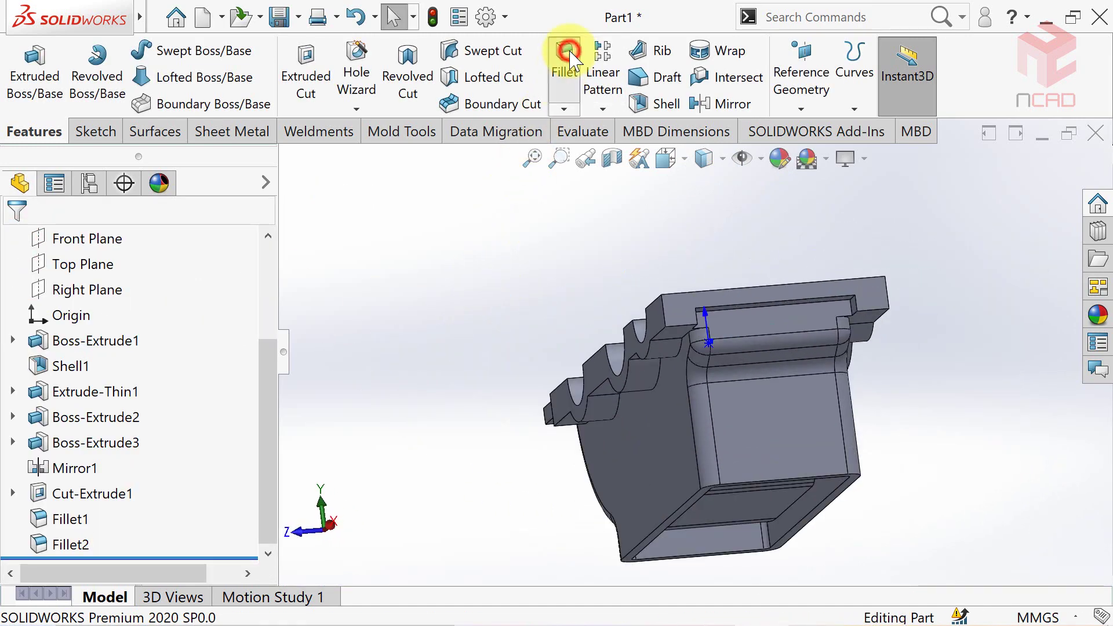
# Step: Fillet two groove edges at 5 mm radius
pyautogui.click(570, 58)
pyautogui.moveTo(267, 384); pyautogui.dragTo(271, 476)
pyautogui.scroll(-5, 429, 437)
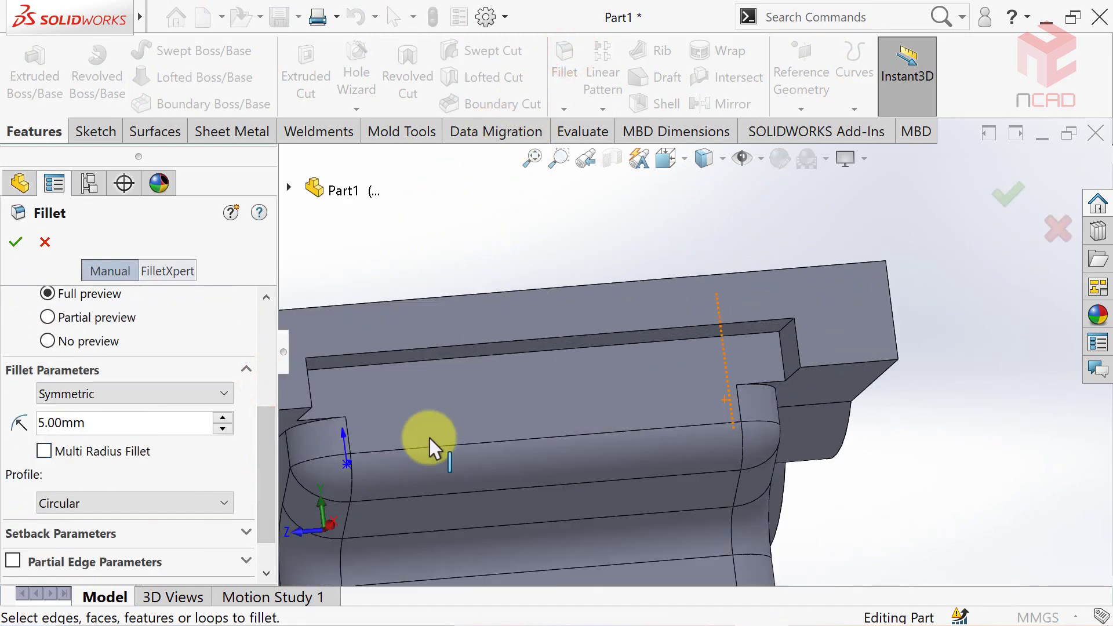
pyautogui.click(781, 353)
pyautogui.click(428, 374)
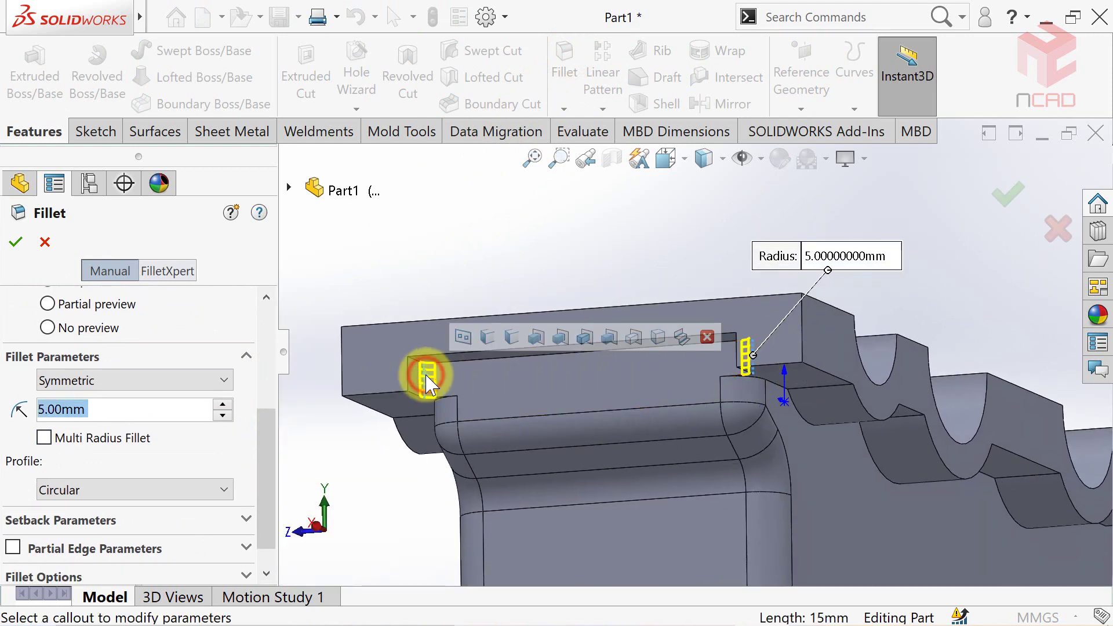
pyautogui.click(16, 241)
# Step: Round the flange's four outer corners with a 35 mm fillet
pyautogui.hotkey('ctrl', '7')
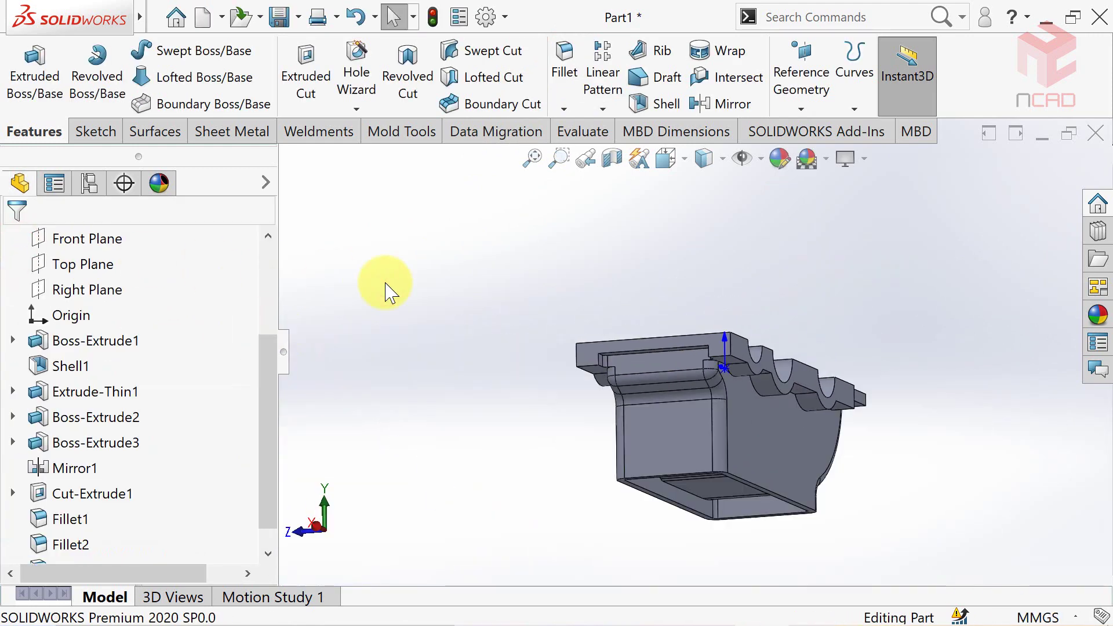
pyautogui.moveTo(270, 329); pyautogui.dragTo(270, 422)
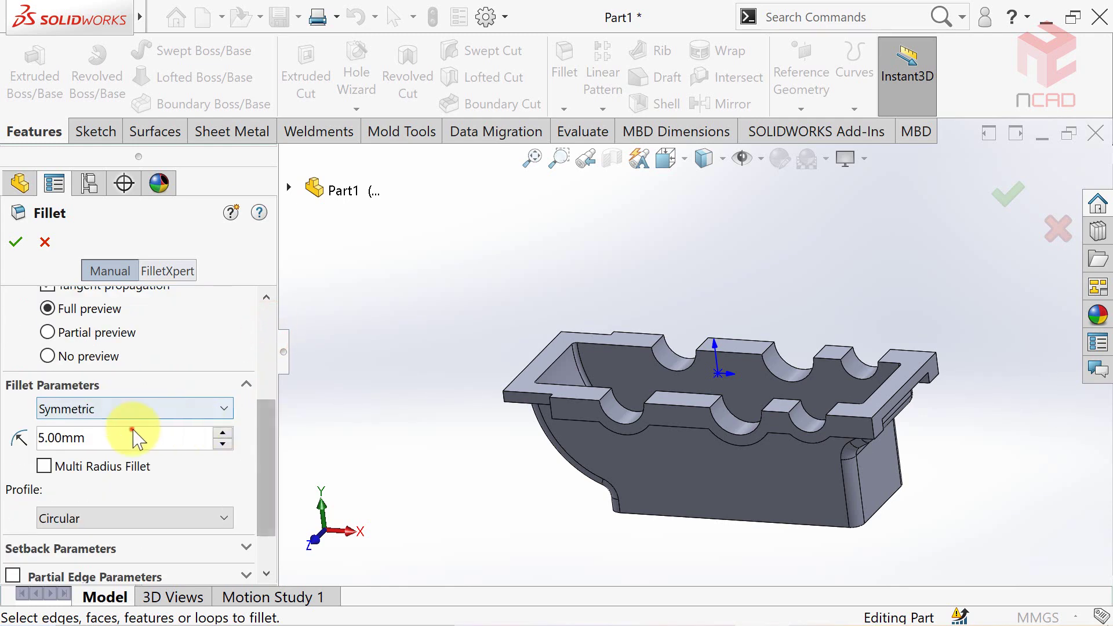
pyautogui.doubleClick(97, 438)
pyautogui.write('35')
pyautogui.press('Return')
pyautogui.moveTo(324, 452); pyautogui.dragTo(385, 435, button='middle')
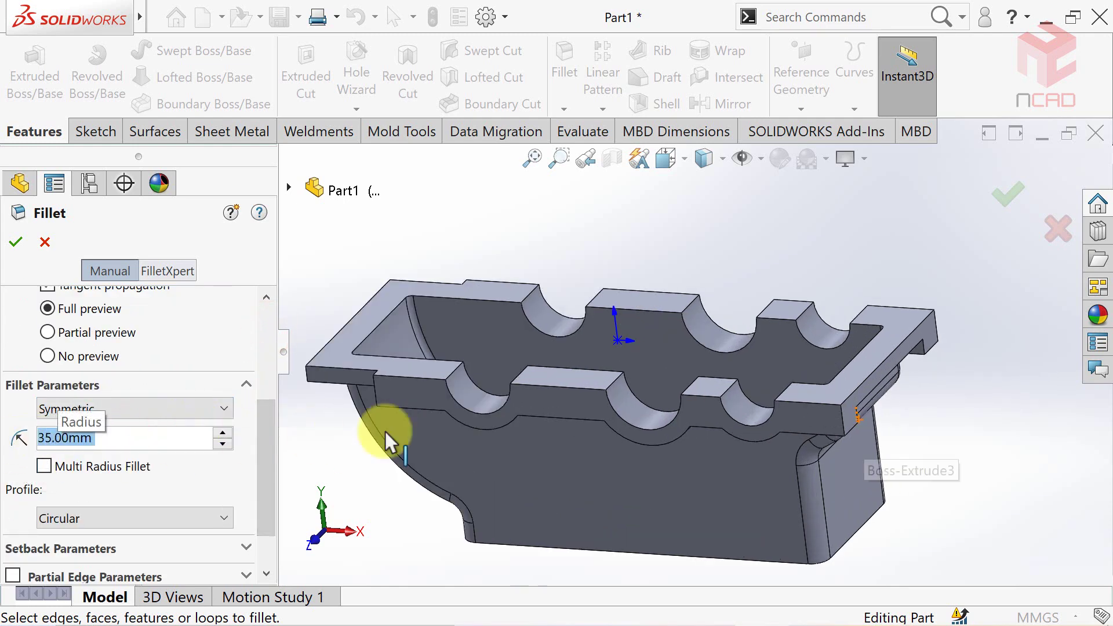
pyautogui.click(844, 423)
pyautogui.click(932, 323)
pyautogui.moveTo(932, 322); pyautogui.dragTo(941, 332, button='middle')
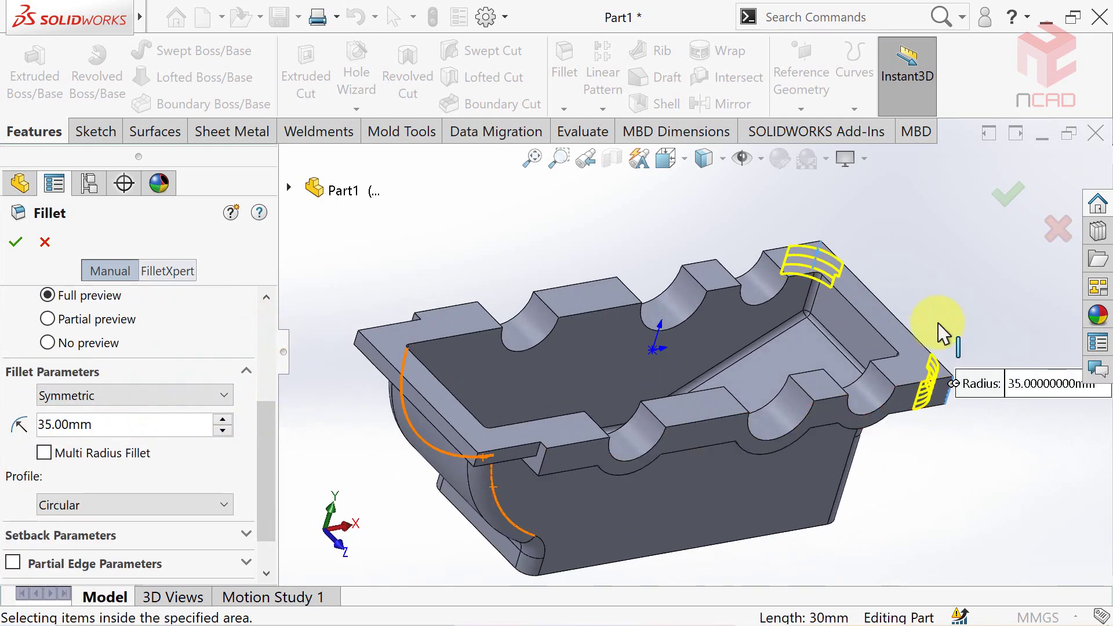
pyautogui.click(477, 458)
pyautogui.moveTo(477, 457); pyautogui.dragTo(447, 404, button='middle')
pyautogui.click(417, 357)
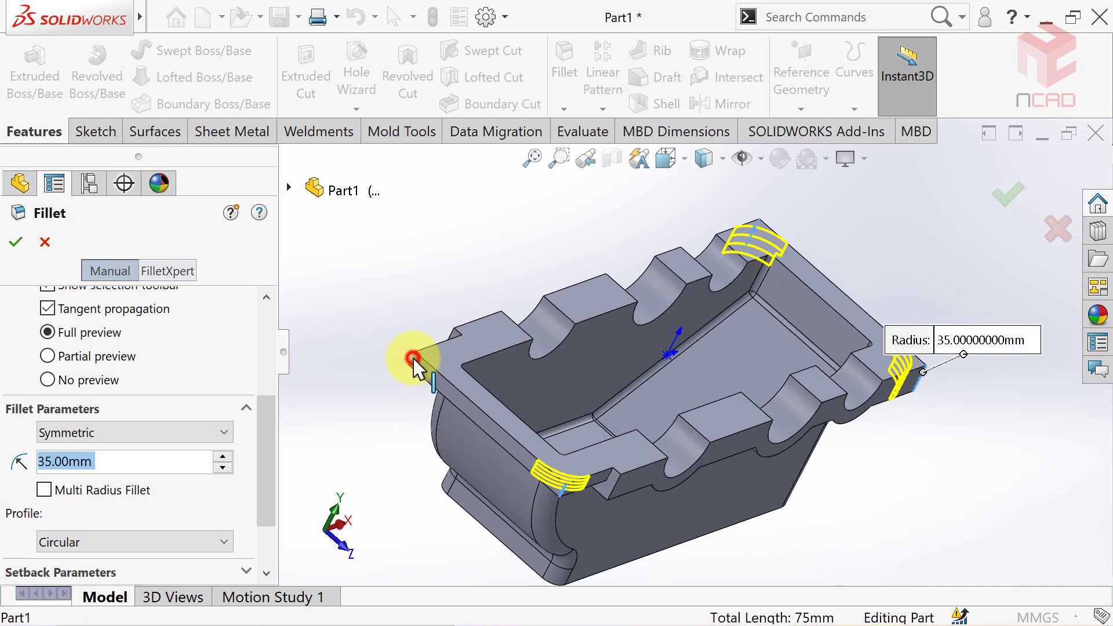
pyautogui.click(17, 243)
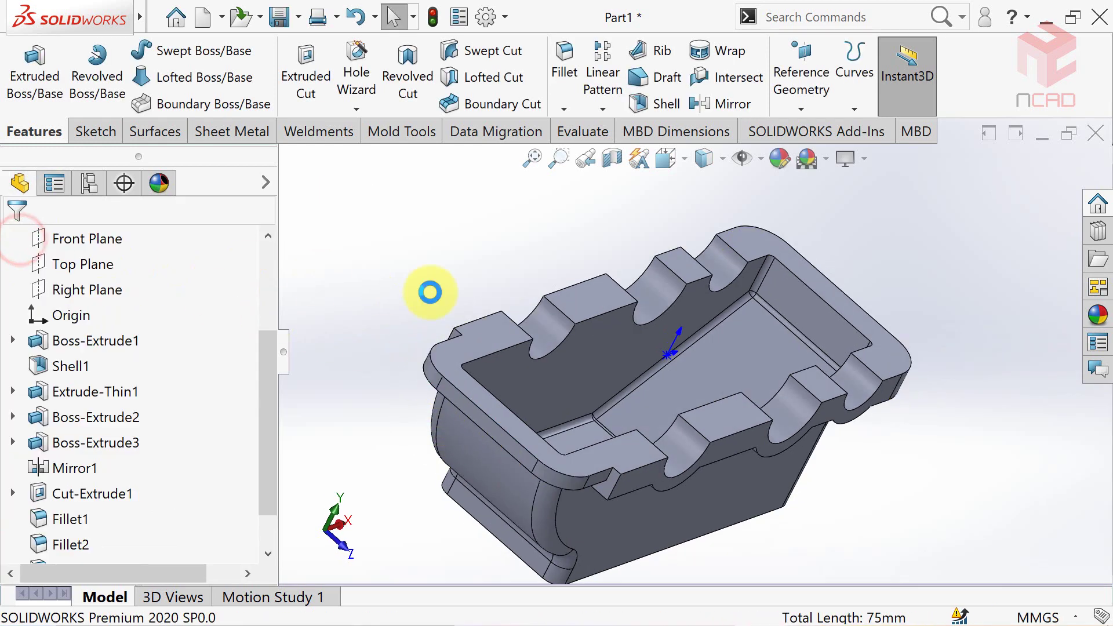
# Step: Fillet one more edge at 5 mm radius
pyautogui.click(565, 52)
pyautogui.scroll(-5, 264, 342)
pyautogui.click(124, 410)
pyautogui.write('5.00mm')
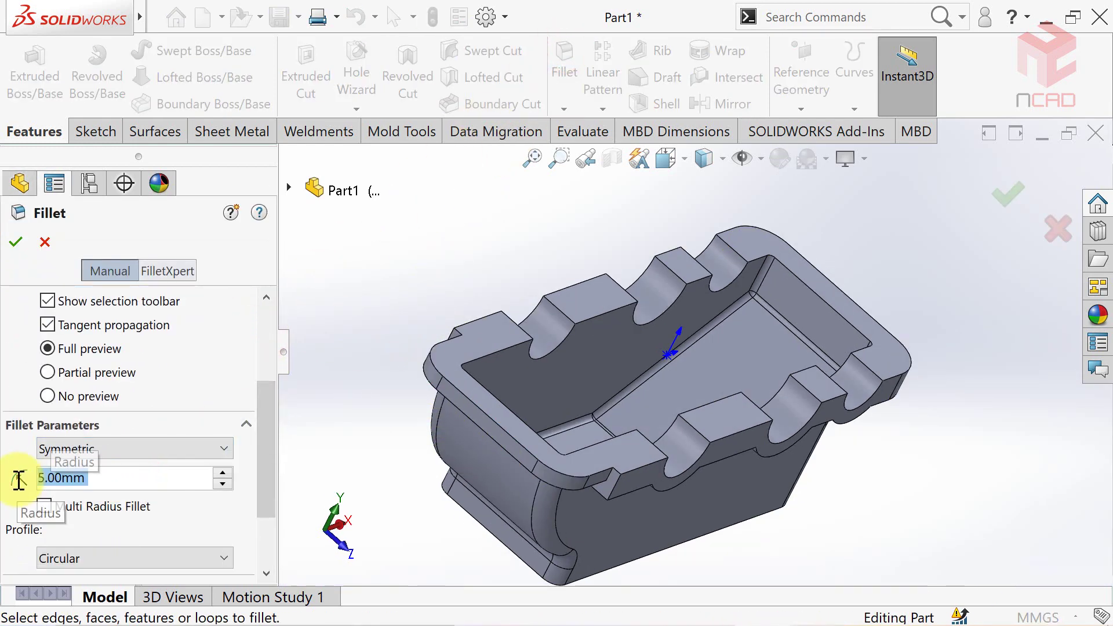
pyautogui.press('Return')
pyautogui.click(616, 486)
pyautogui.moveTo(615, 485); pyautogui.dragTo(613, 427, button='middle')
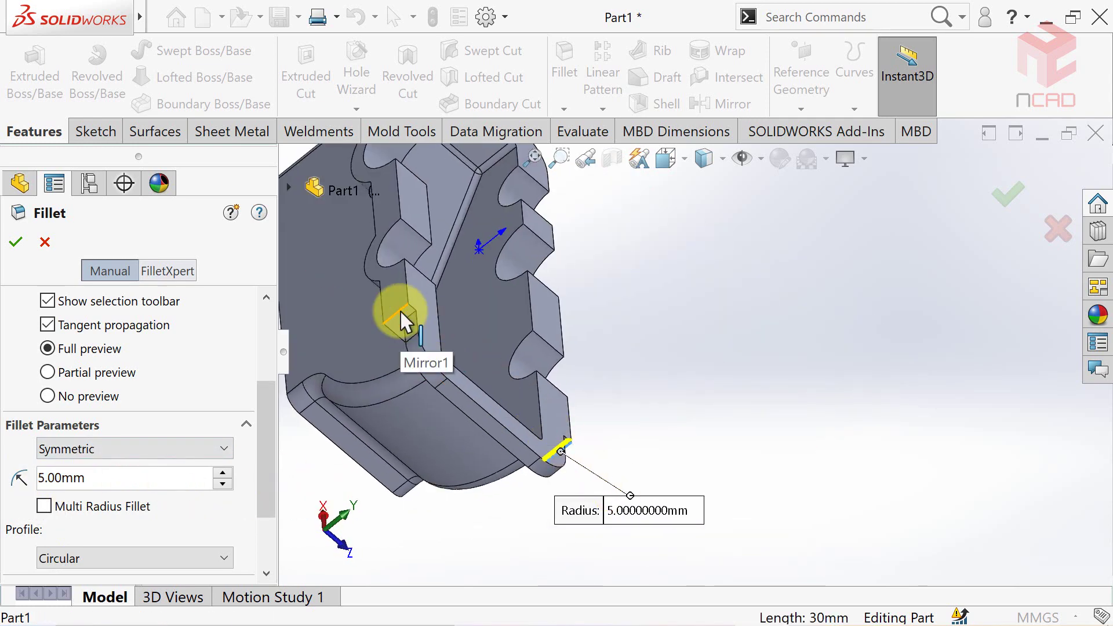
pyautogui.click(15, 240)
pyautogui.hotkey('ctrl', '7')
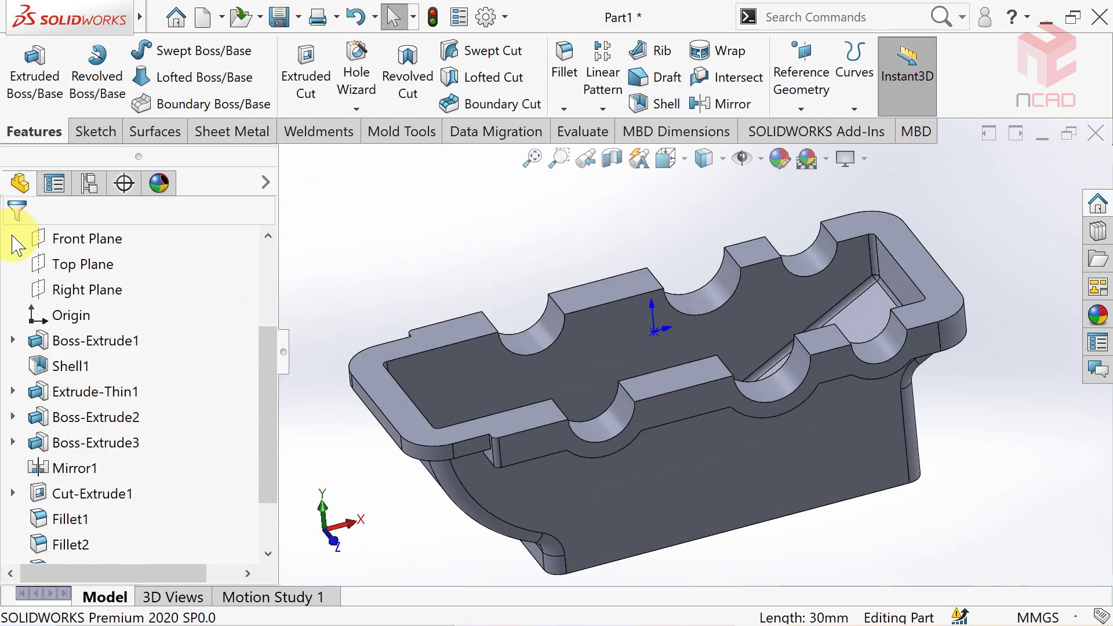
# Step: Start Sketch6 on the casing's bottom face
pyautogui.moveTo(301, 251)
pyautogui.mouseDown(button='middle')
pyautogui.moveTo(613, 440)
pyautogui.moveTo(770, 442)
pyautogui.mouseUp(button='middle')
pyautogui.scroll(-3, 614, 440)
pyautogui.scroll(3, 611, 446)
pyautogui.scroll(-3, 771, 443)
pyautogui.click(989, 408)
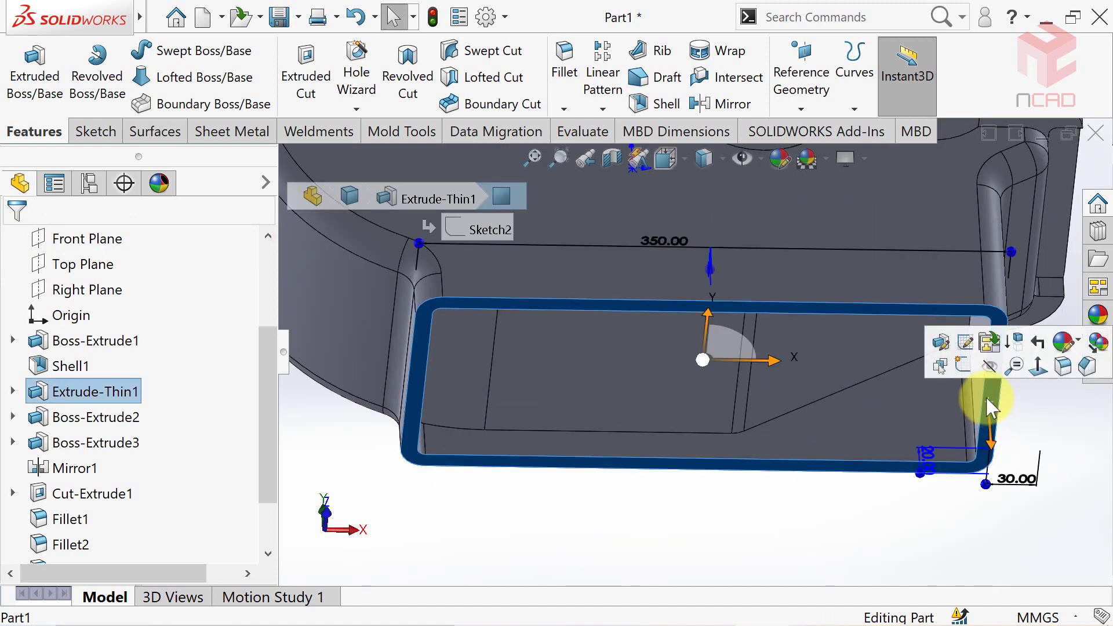
pyautogui.click(962, 364)
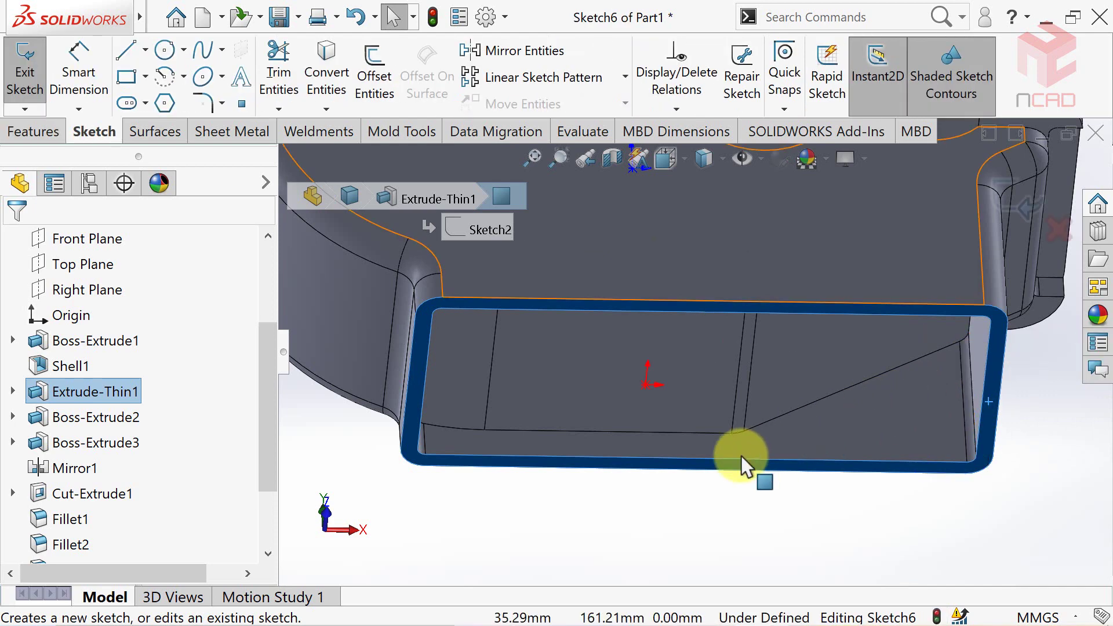
pyautogui.click(567, 530)
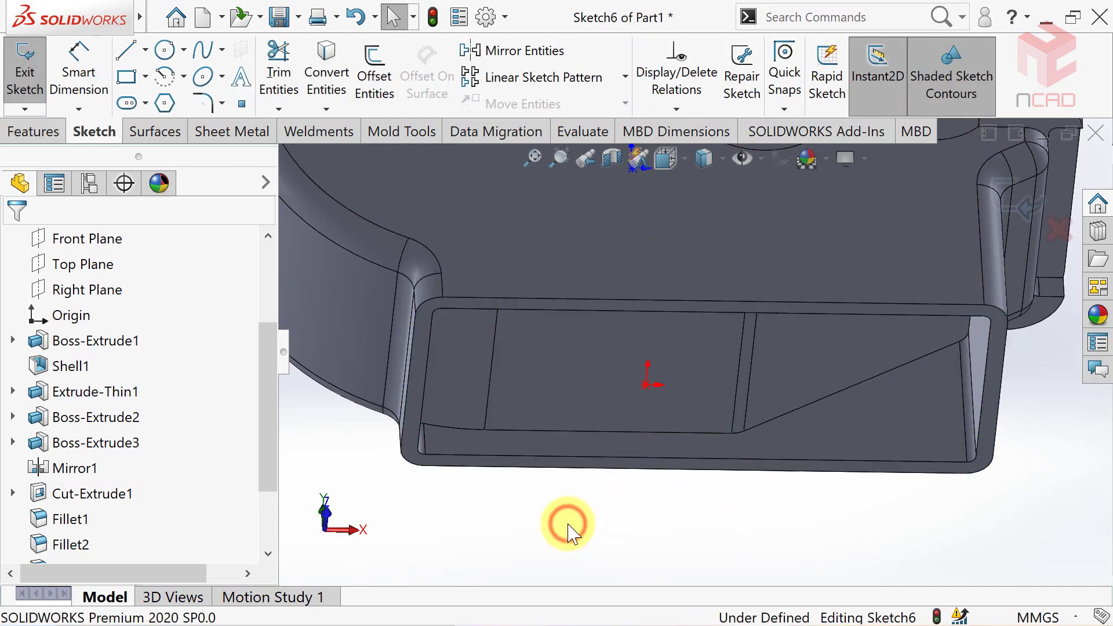
# Step: Convert the left, top, lower-left and bottom outline edges into the sketch
pyautogui.click(322, 52)
pyautogui.click(429, 336)
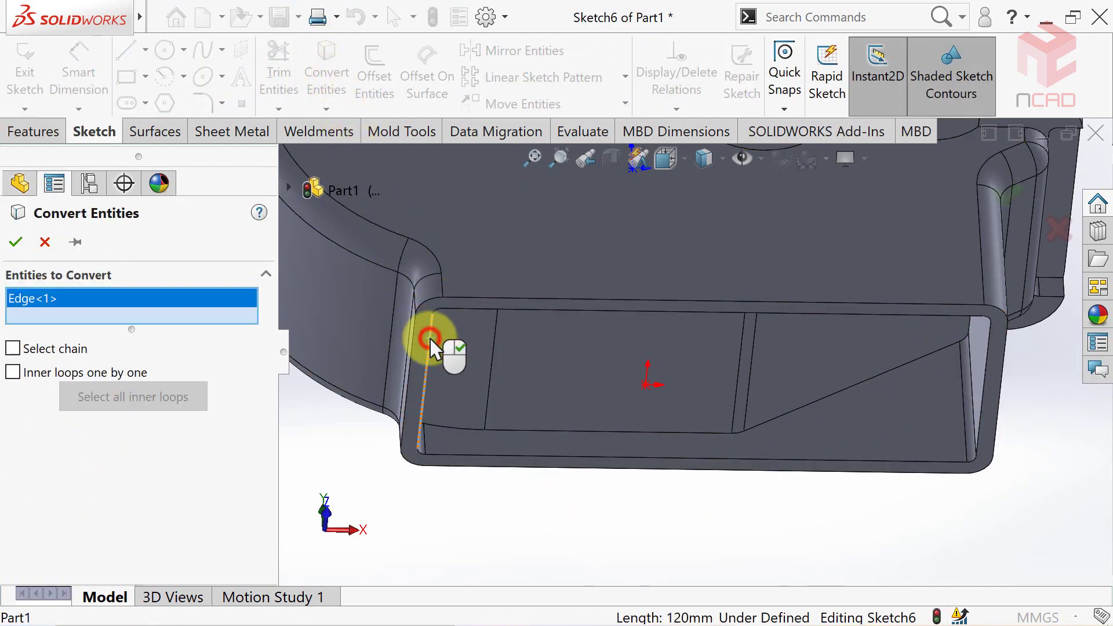
pyautogui.click(458, 315)
pyautogui.scroll(-4, 459, 314)
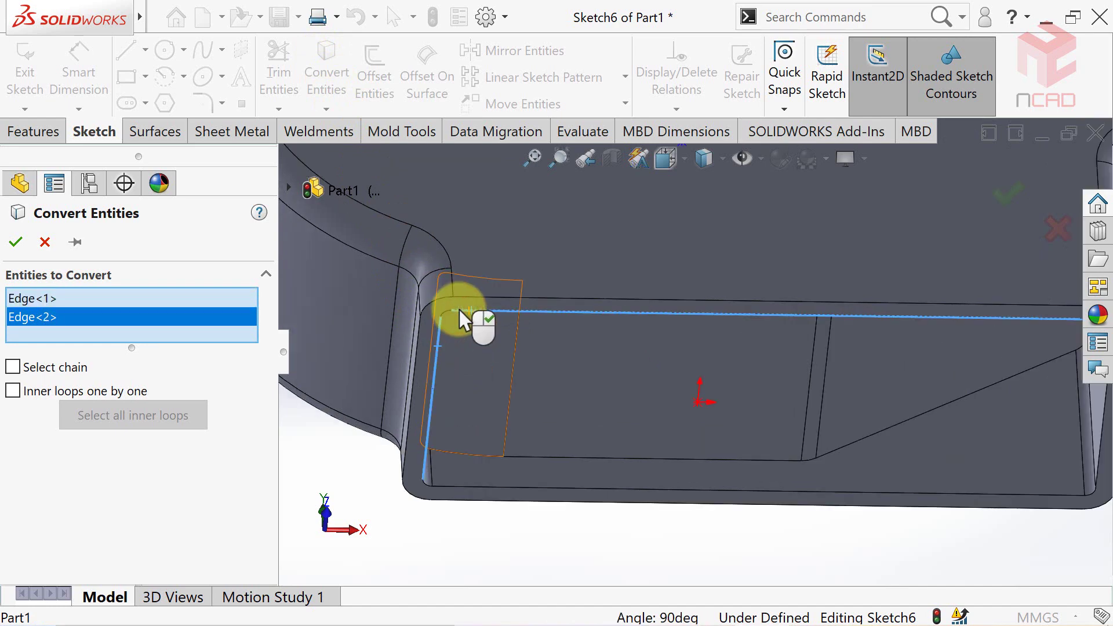
pyautogui.click(470, 318)
pyautogui.scroll(3, 545, 418)
pyautogui.scroll(-3, 566, 487)
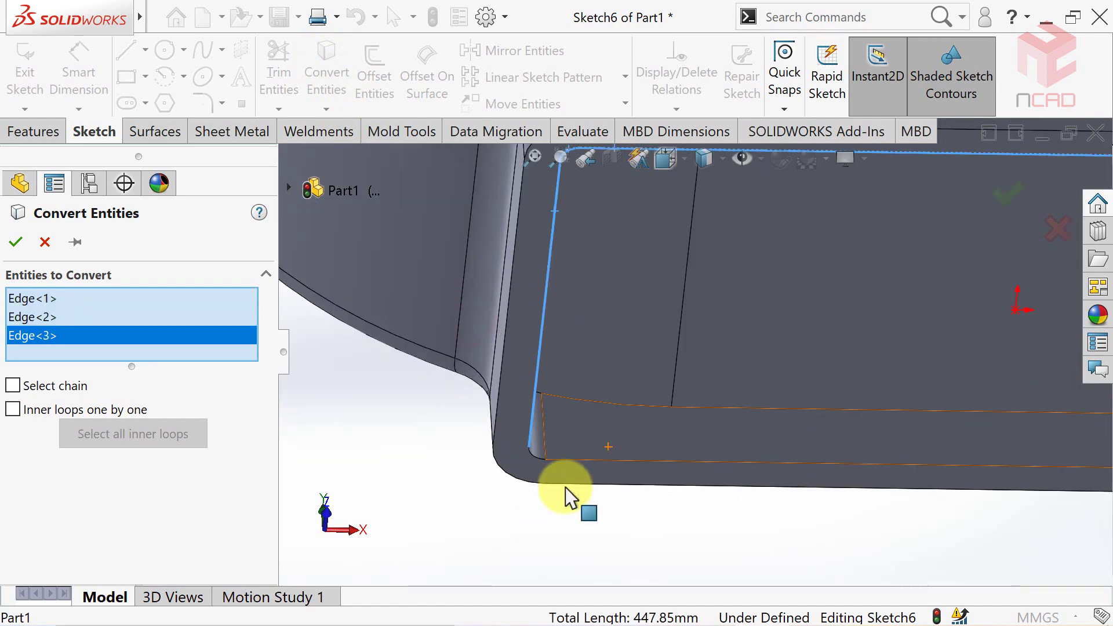
pyautogui.click(530, 455)
pyautogui.click(576, 460)
# Step: Convert the right corner and last outline edges, completing the eight-edge base outline
pyautogui.scroll(3, 578, 463)
pyautogui.scroll(-3, 746, 479)
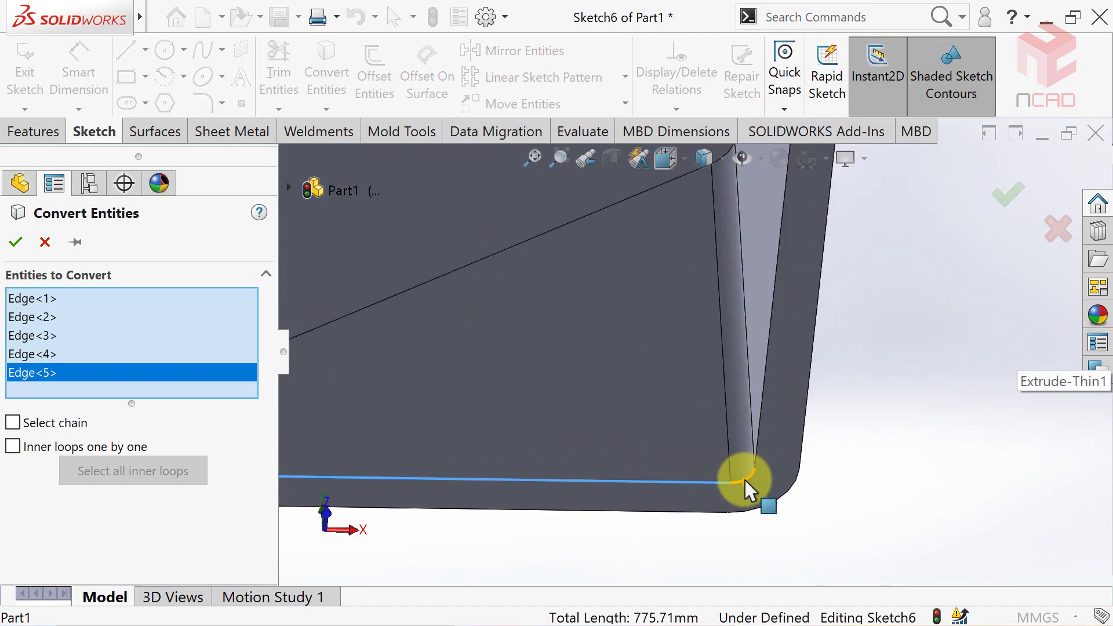
pyautogui.click(759, 441)
pyautogui.scroll(1, 765, 443)
pyautogui.press('Down')
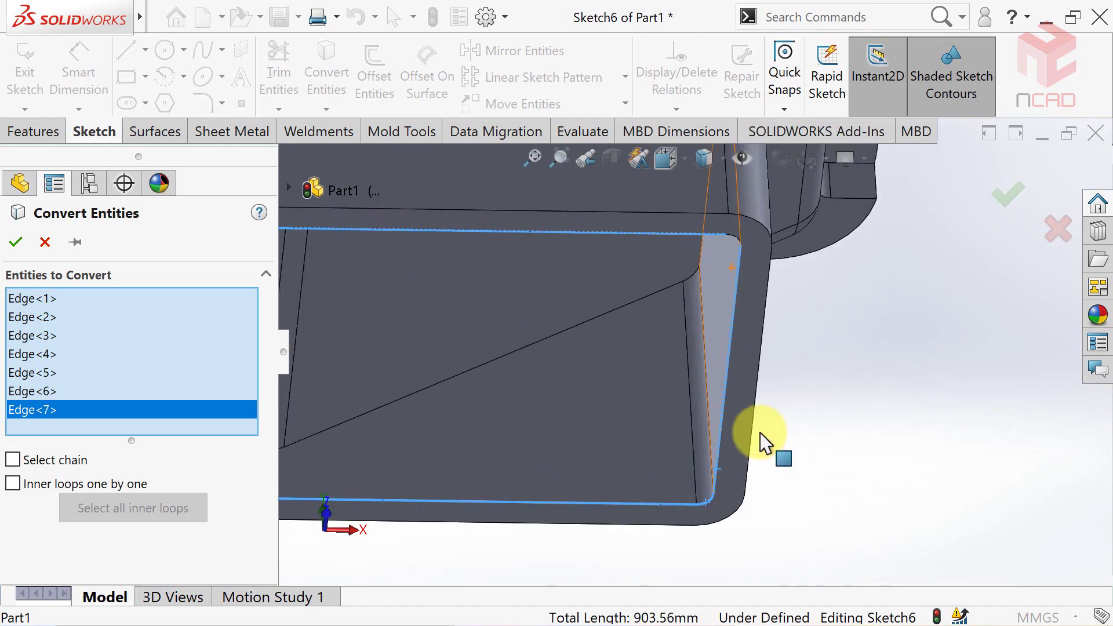
pyautogui.press('Down')
pyautogui.click(727, 265)
pyautogui.scroll(3, 724, 265)
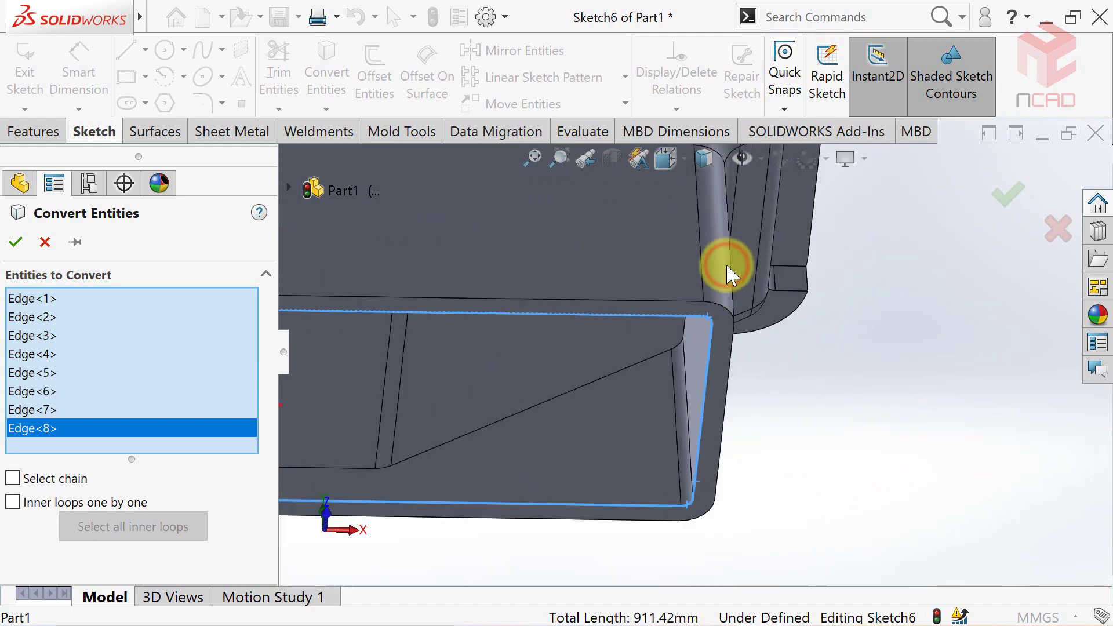
pyautogui.press('Up')
pyautogui.press('Up')
pyautogui.click(16, 242)
# Step: View the sketch Normal To and draw a corner rectangle over the base's right portion
pyautogui.click(665, 164)
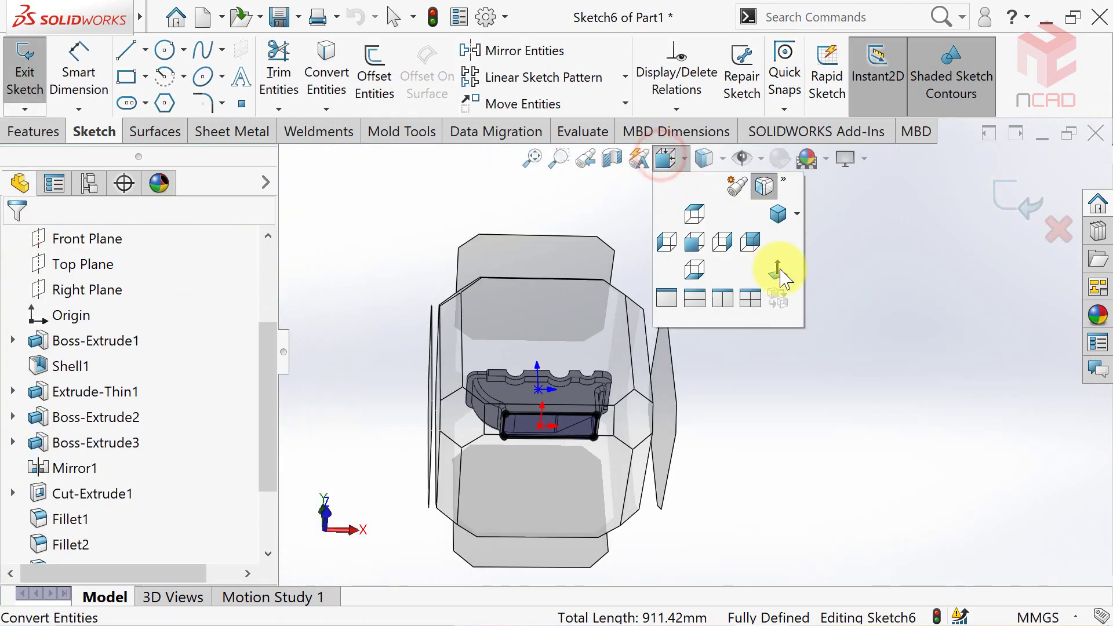
pyautogui.click(777, 280)
pyautogui.click(126, 76)
pyautogui.moveTo(526, 211); pyautogui.dragTo(972, 476)
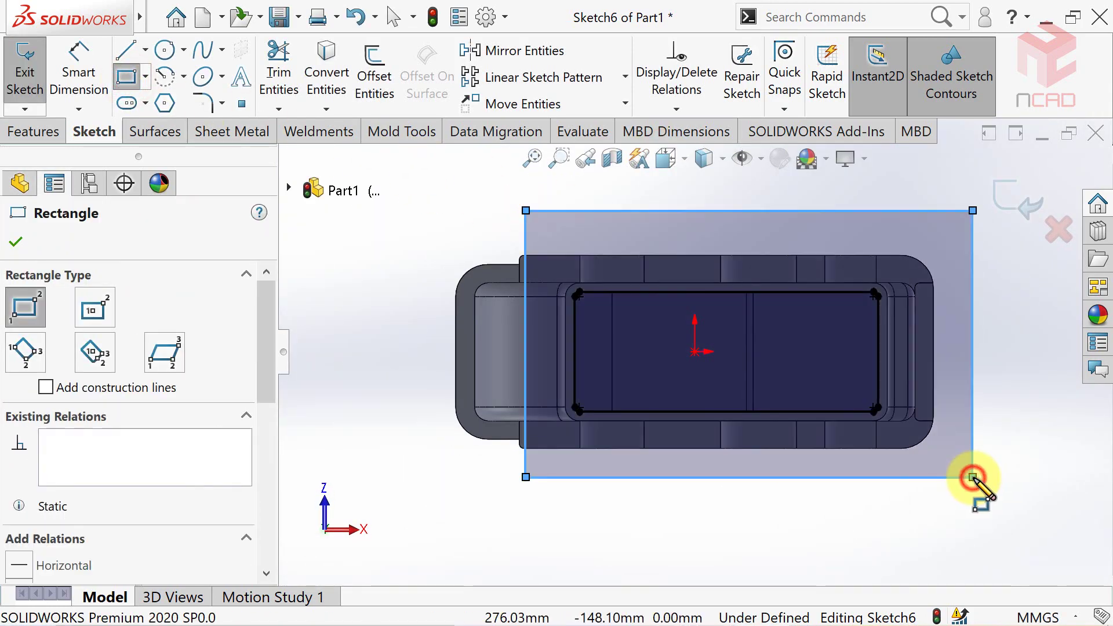
# Step: Dimension the rectangle's right edge 10 mm from the base outline
pyautogui.click(78, 65)
pyautogui.click(972, 341)
pyautogui.click(907, 346)
pyautogui.scroll(2, 878, 347)
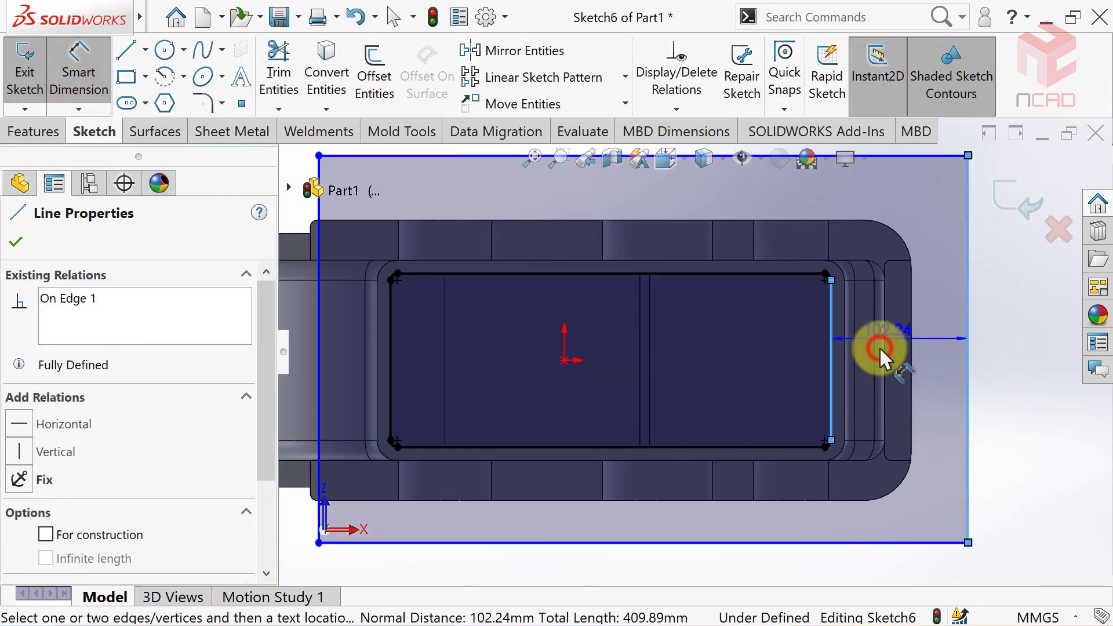
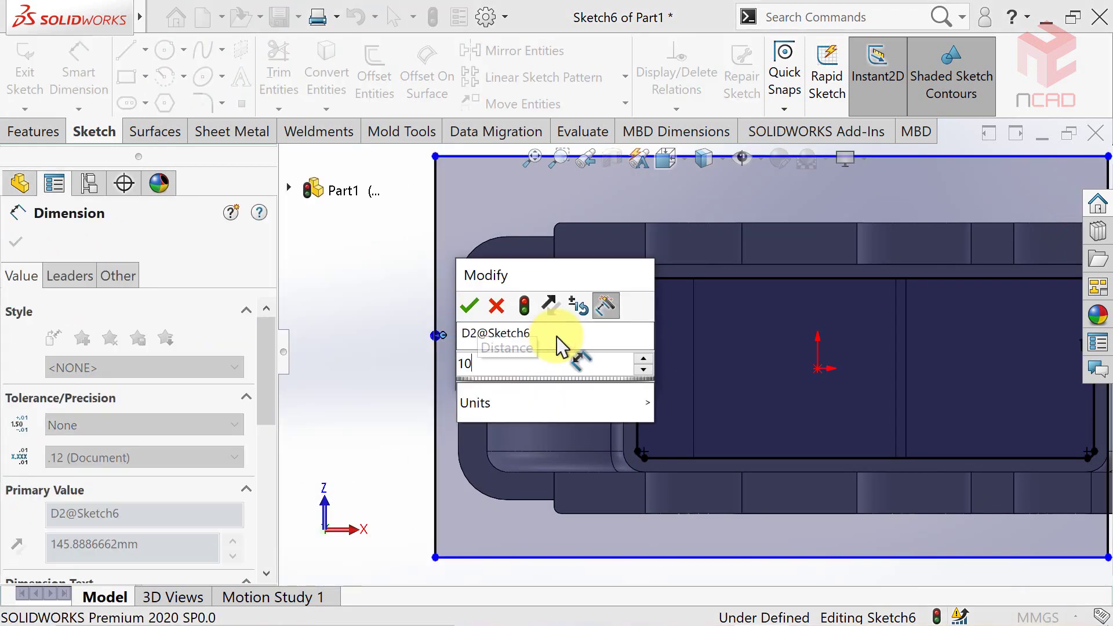
# Step: Dimension the base rectangle with a 10 mm edge offset and 40 mm offsets for the top and bottom edges
pyautogui.press('Return')
pyautogui.scroll(-5, 556, 335)
pyautogui.click(842, 239)
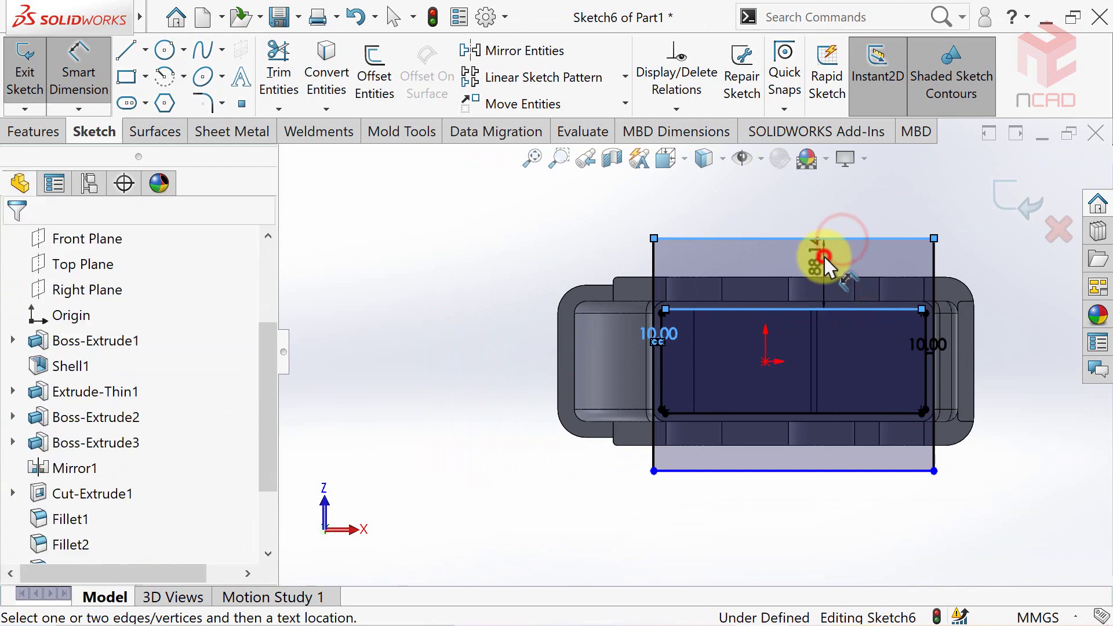
pyautogui.click(823, 255)
pyautogui.write('40')
pyautogui.press('Return')
pyautogui.click(863, 470)
pyautogui.scroll(3, 852, 447)
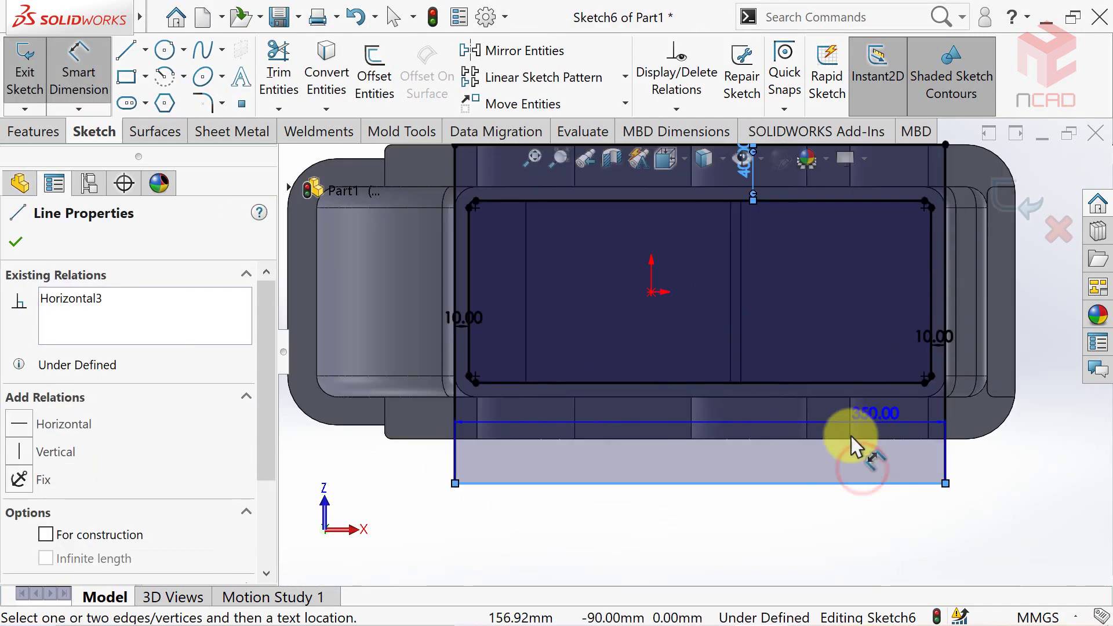
pyautogui.click(829, 382)
pyautogui.click(751, 428)
pyautogui.write('40')
pyautogui.press('Return')
pyautogui.scroll(-2, 748, 429)
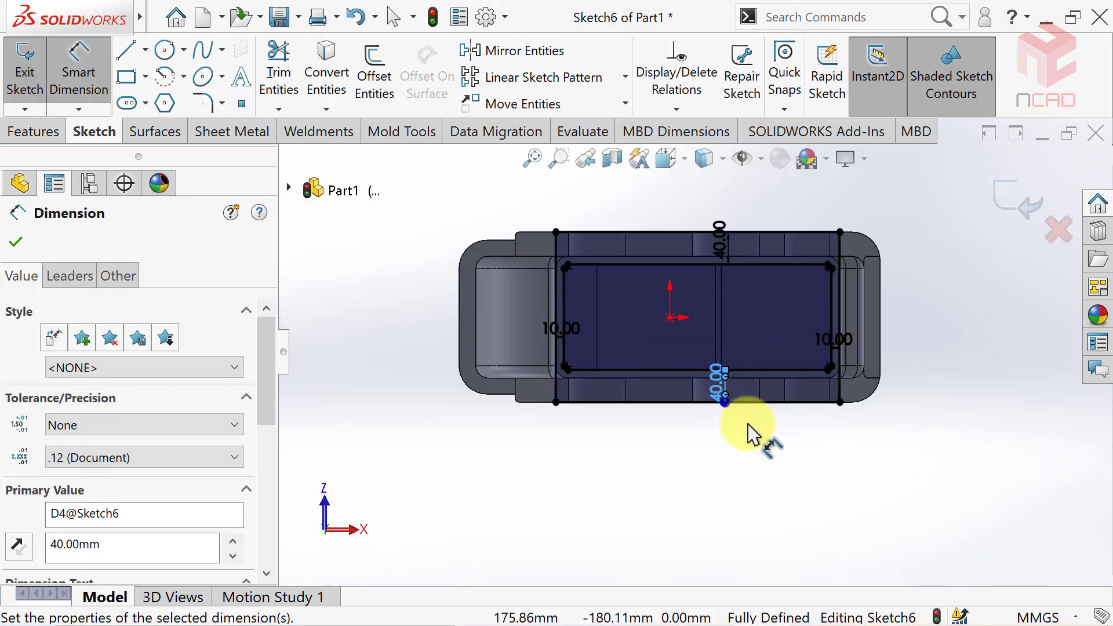
pyautogui.press('Escape')
pyautogui.press('Up')
pyautogui.press('Left')
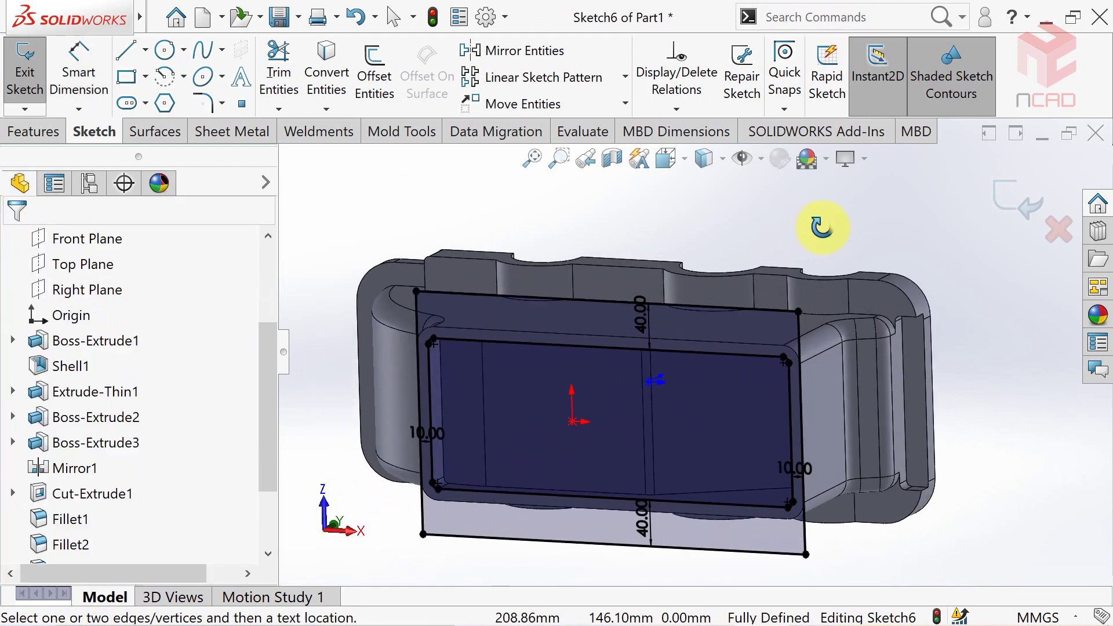
pyautogui.press('Up')
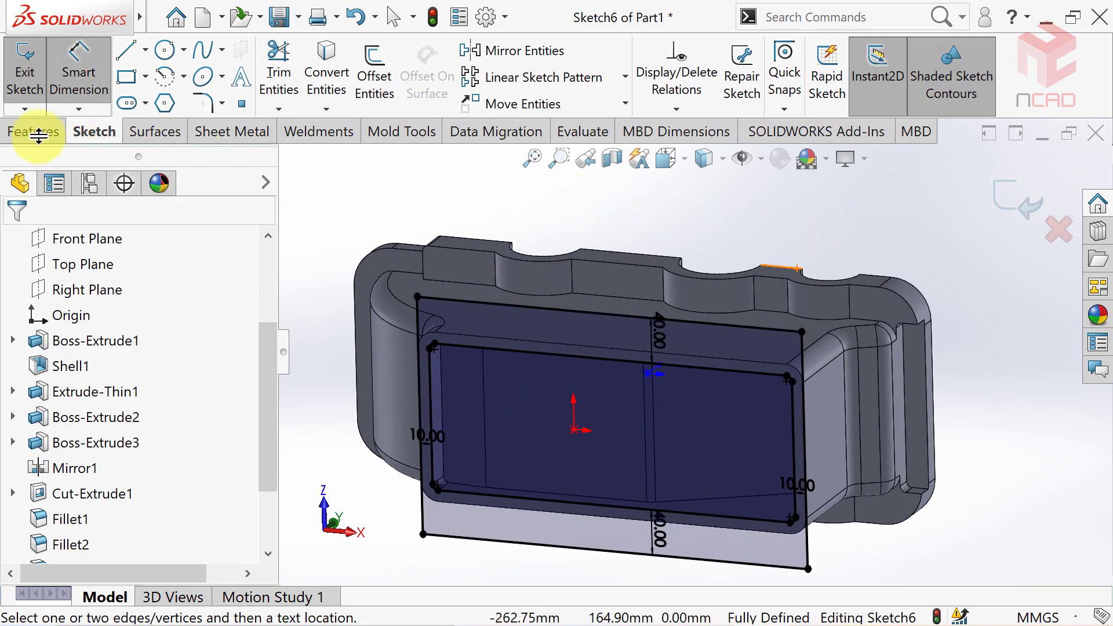
# Step: Extrude the base rectangle 20 mm in the reversed direction to form the base pad
pyautogui.click(35, 132)
pyautogui.click(29, 81)
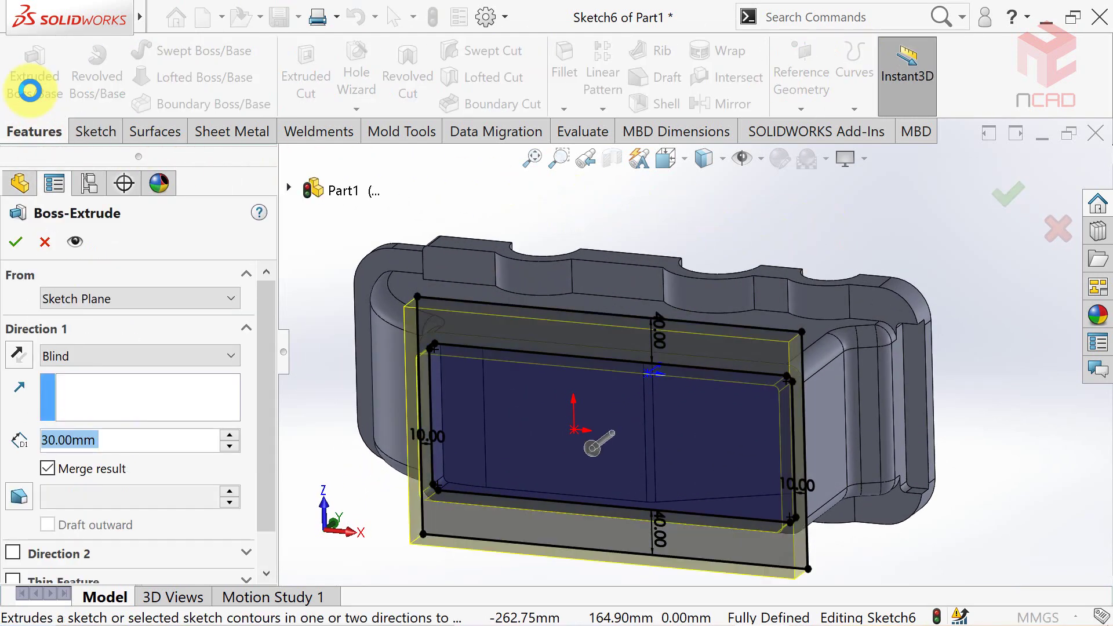
pyautogui.click(15, 357)
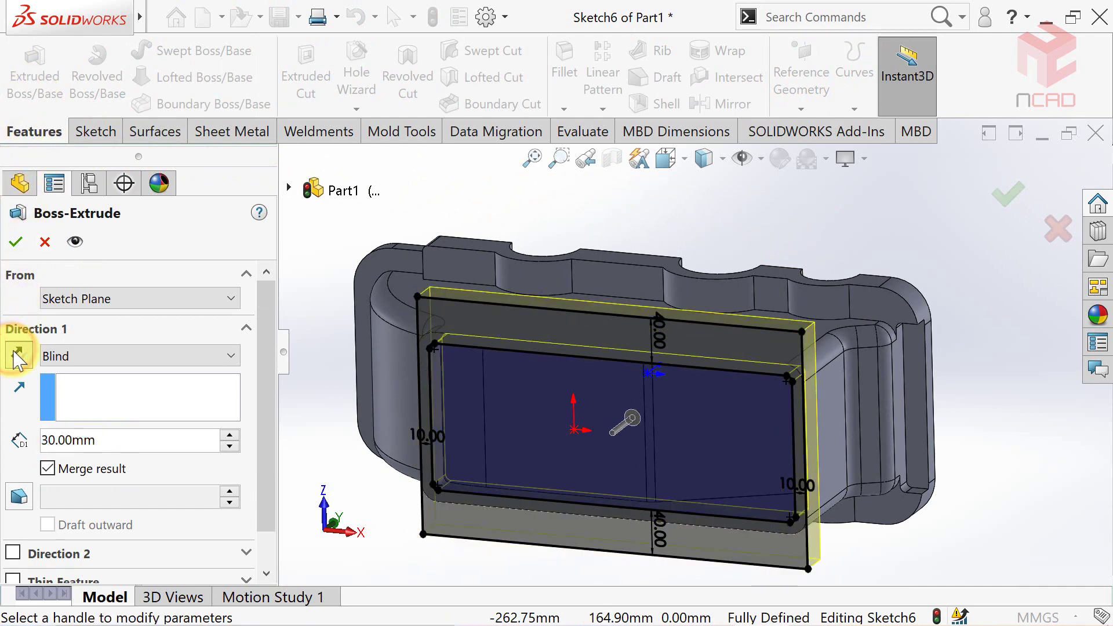
pyautogui.write('20')
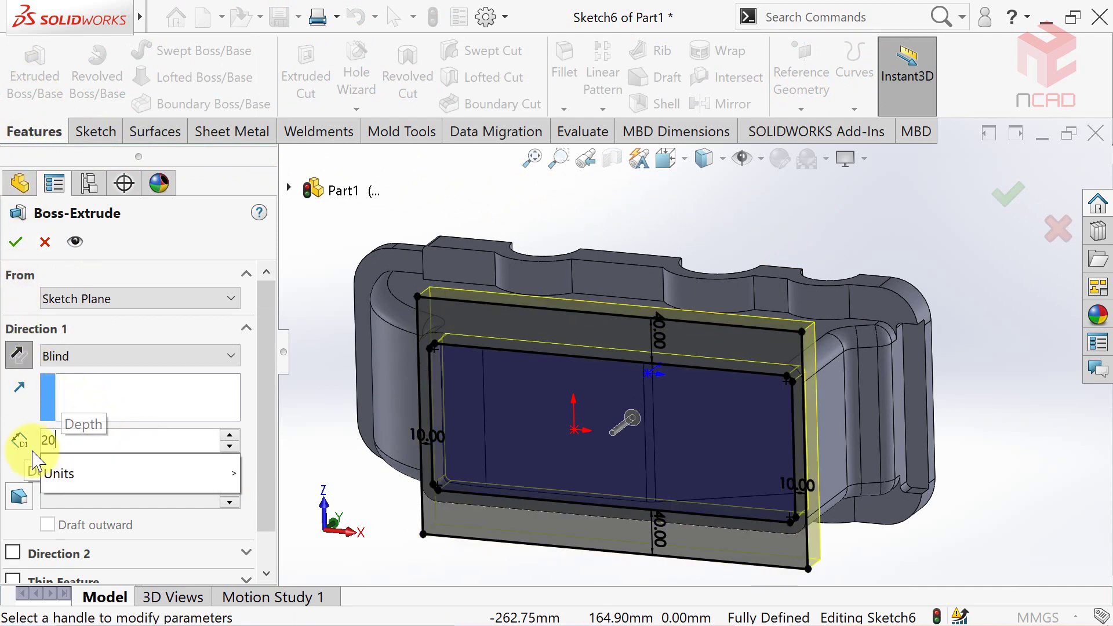
pyautogui.press('Return')
pyautogui.moveTo(32, 461); pyautogui.dragTo(22, 437, button='middle')
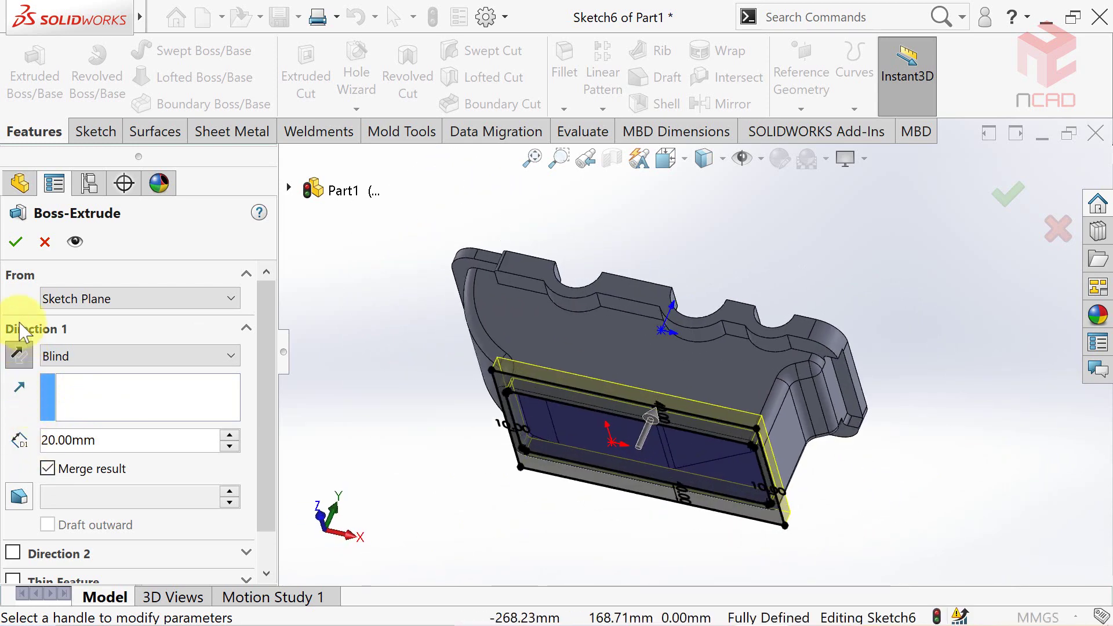
pyautogui.click(14, 242)
pyautogui.click(720, 238)
pyautogui.moveTo(834, 232); pyautogui.dragTo(840, 241, button='middle')
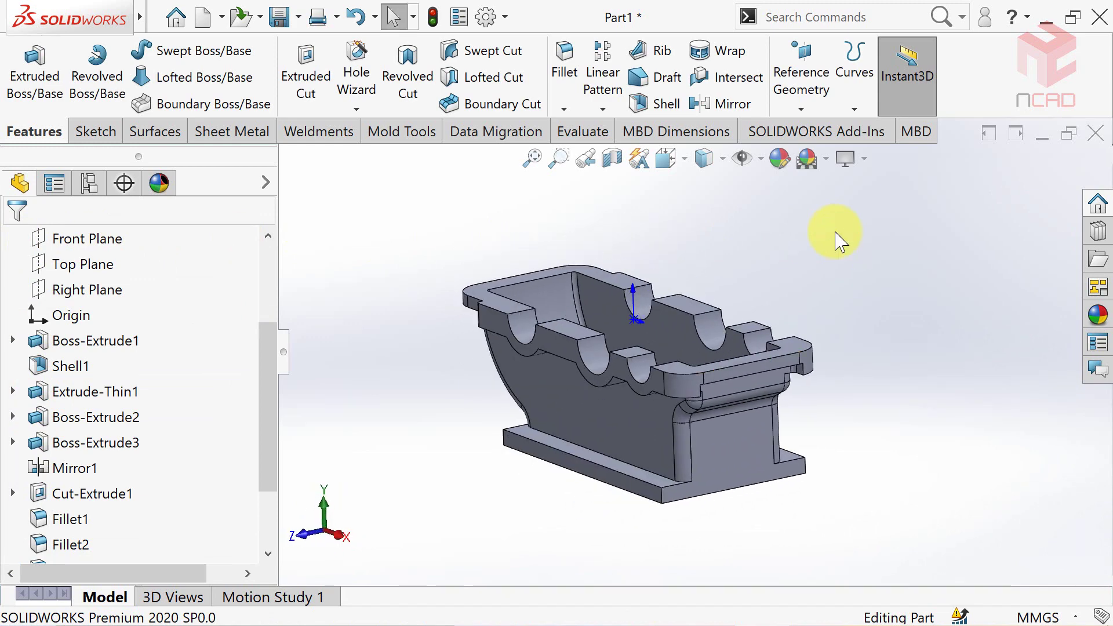
# Step: Draft the first base flange face 10° using the large side face as neutral plane
pyautogui.click(657, 79)
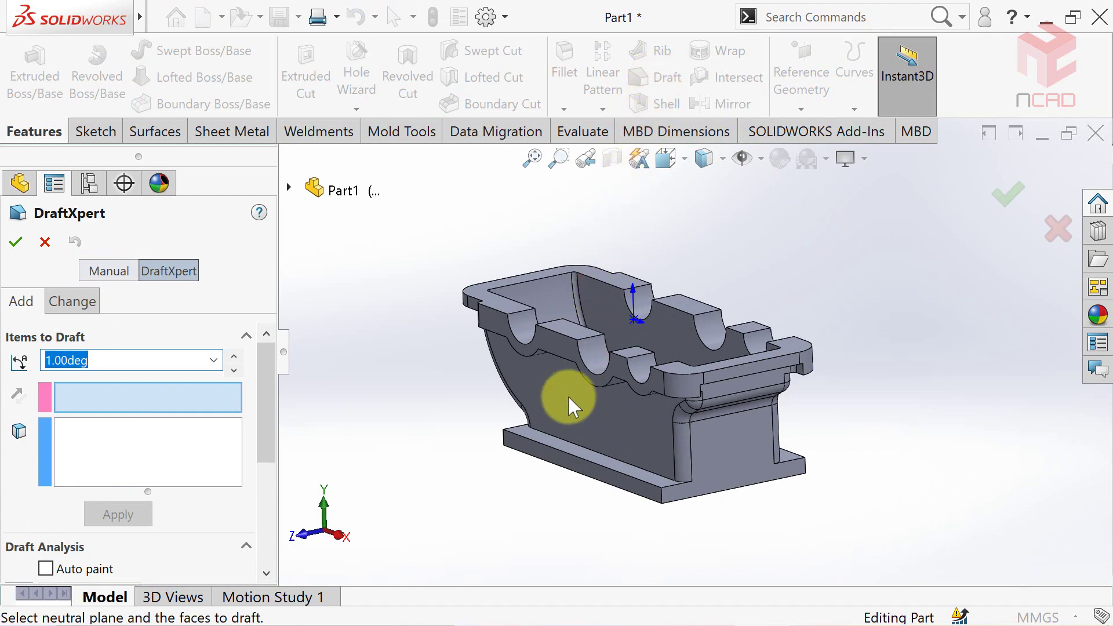
pyautogui.click(565, 413)
pyautogui.scroll(-3, 562, 421)
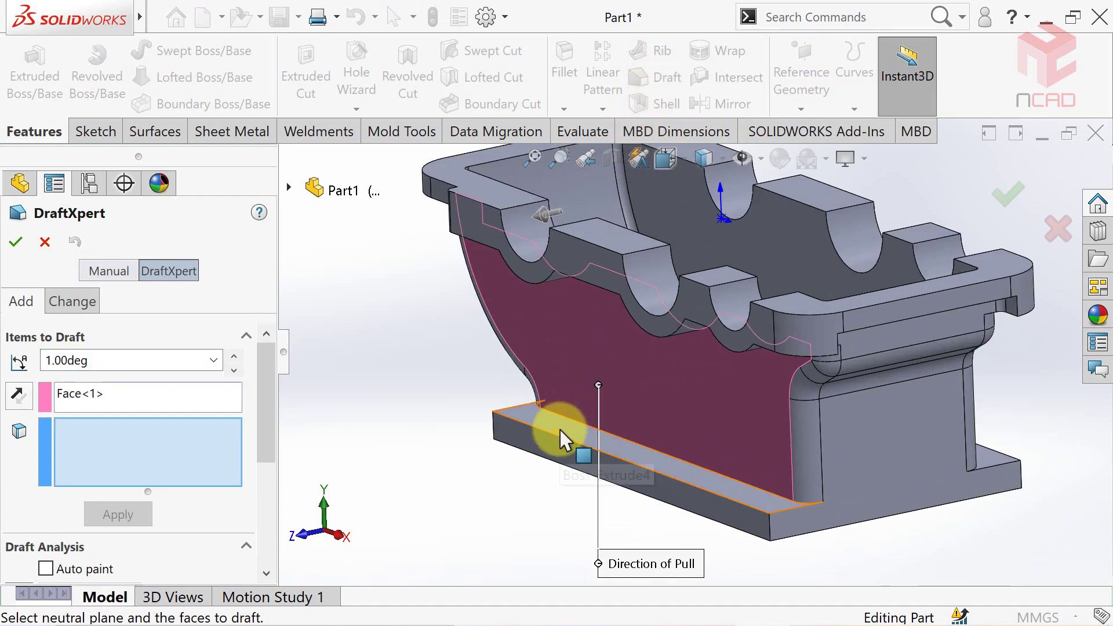
pyautogui.click(561, 441)
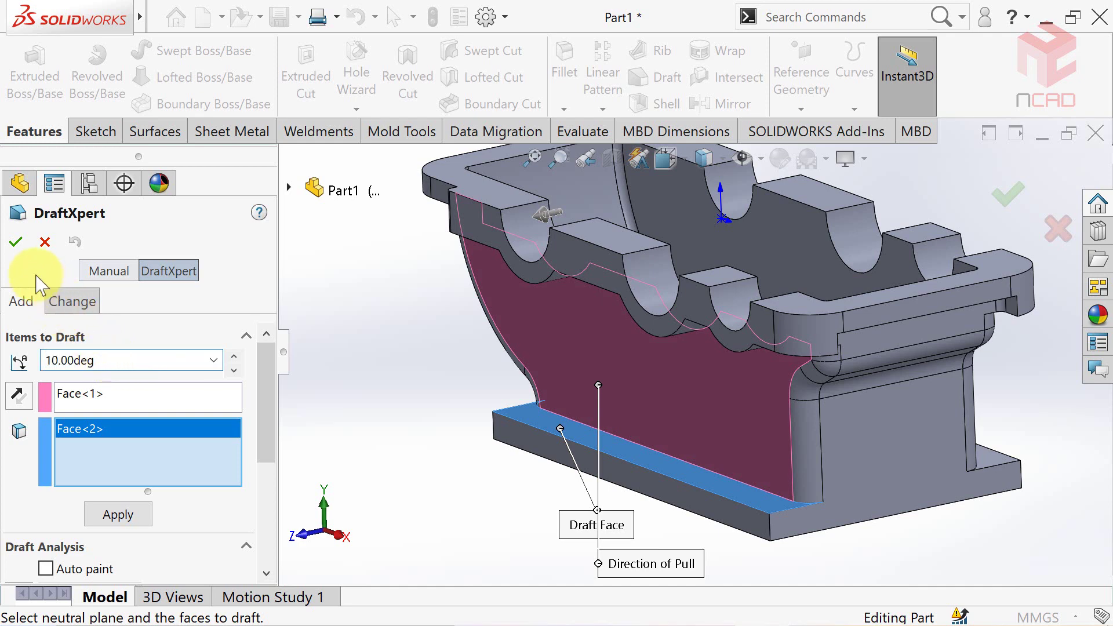
pyautogui.click(13, 243)
# Step: Apply the same 10° draft to the narrow flange face on the opposite side
pyautogui.moveTo(365, 389); pyautogui.dragTo(367, 398, button='middle')
pyautogui.scroll(-5, 497, 241)
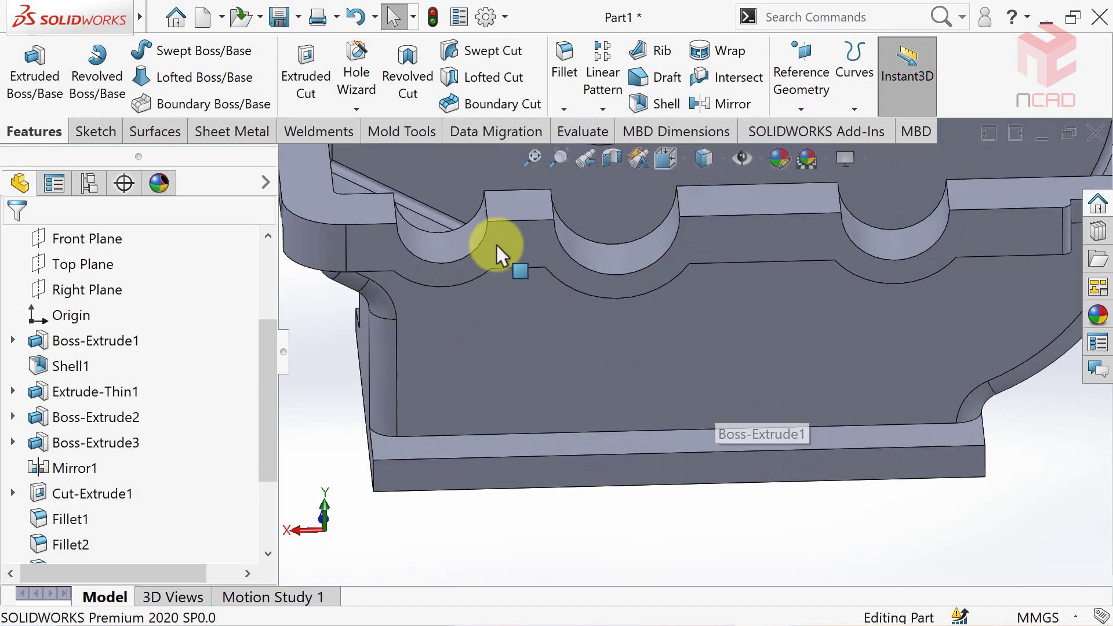
pyautogui.click(655, 77)
pyautogui.click(589, 353)
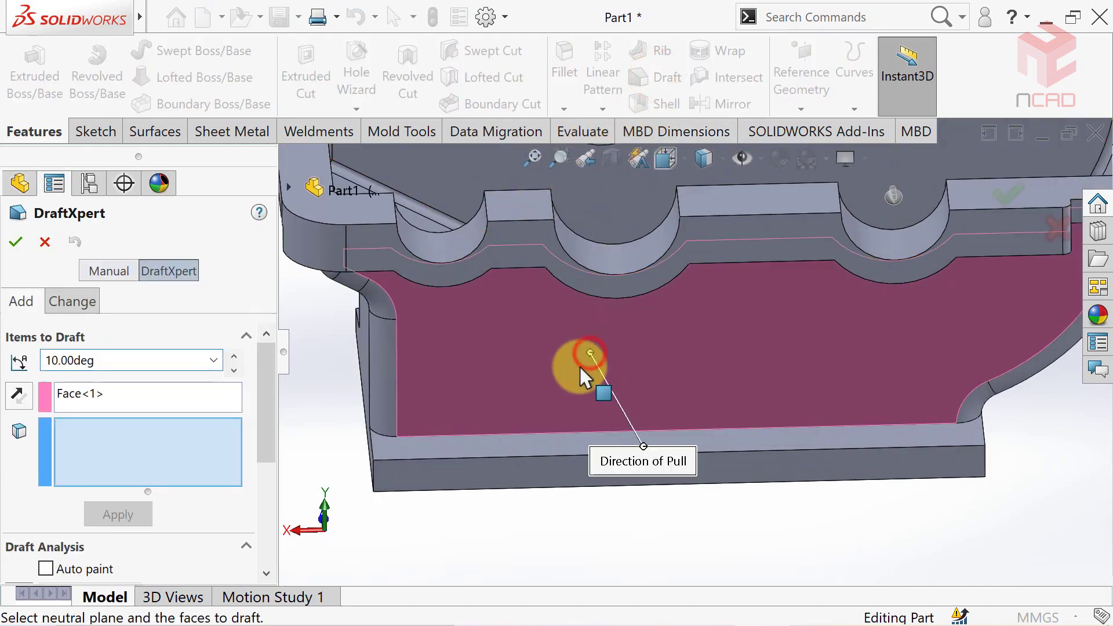
pyautogui.click(520, 444)
pyautogui.click(16, 242)
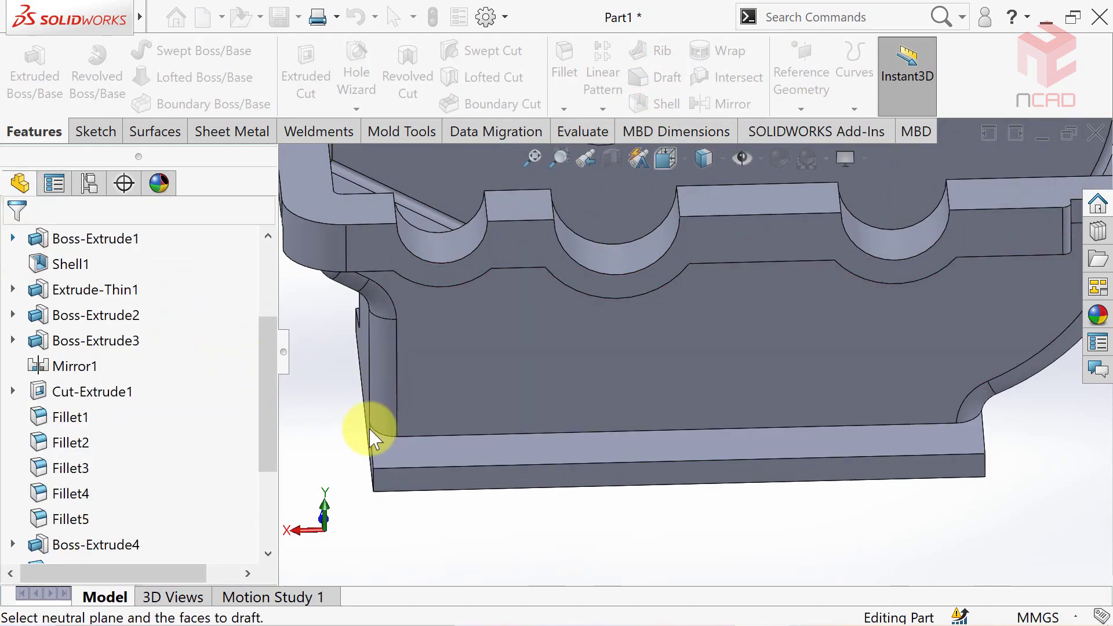
pyautogui.moveTo(572, 534); pyautogui.dragTo(575, 536, button='middle')
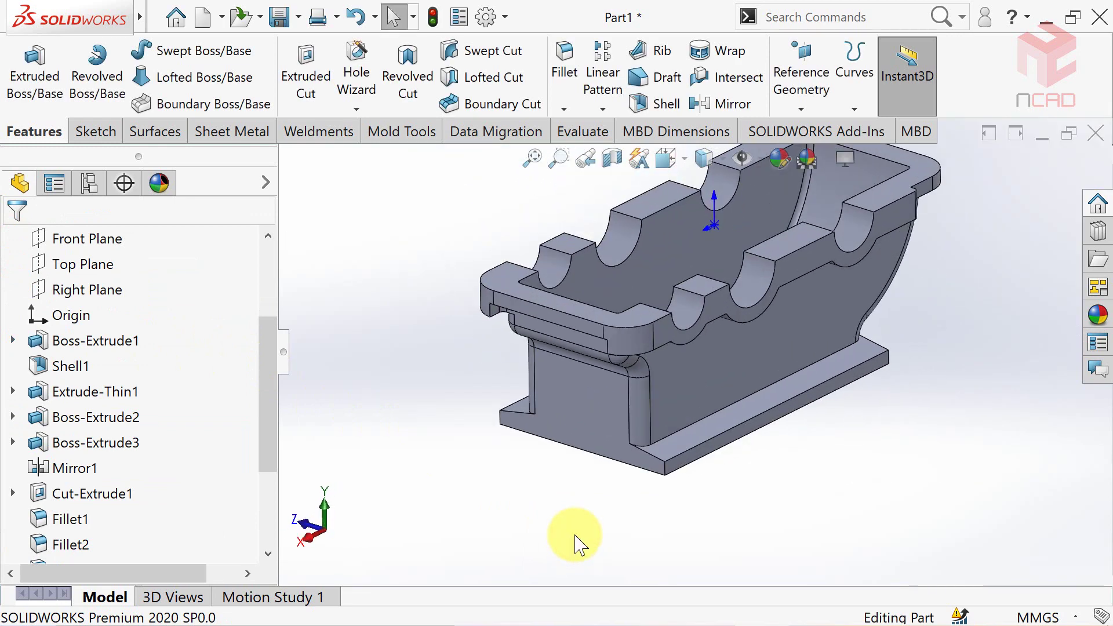
# Step: Fillet the base pad's vertical corner edges with a 15 mm radius
pyautogui.click(565, 53)
pyautogui.moveTo(268, 351); pyautogui.dragTo(262, 410)
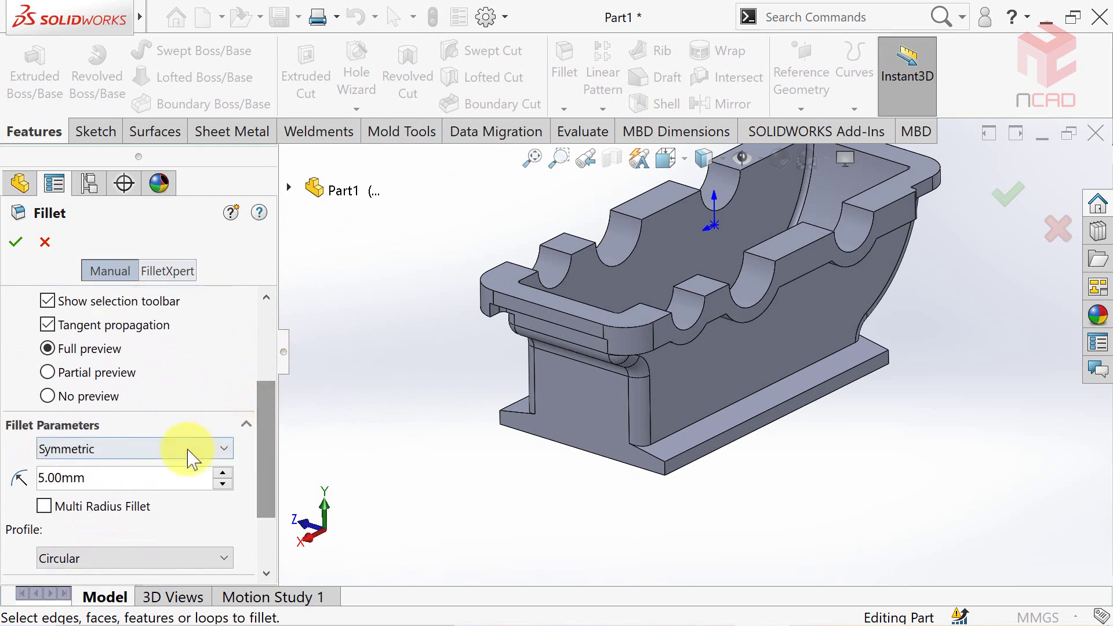
pyautogui.click(135, 472)
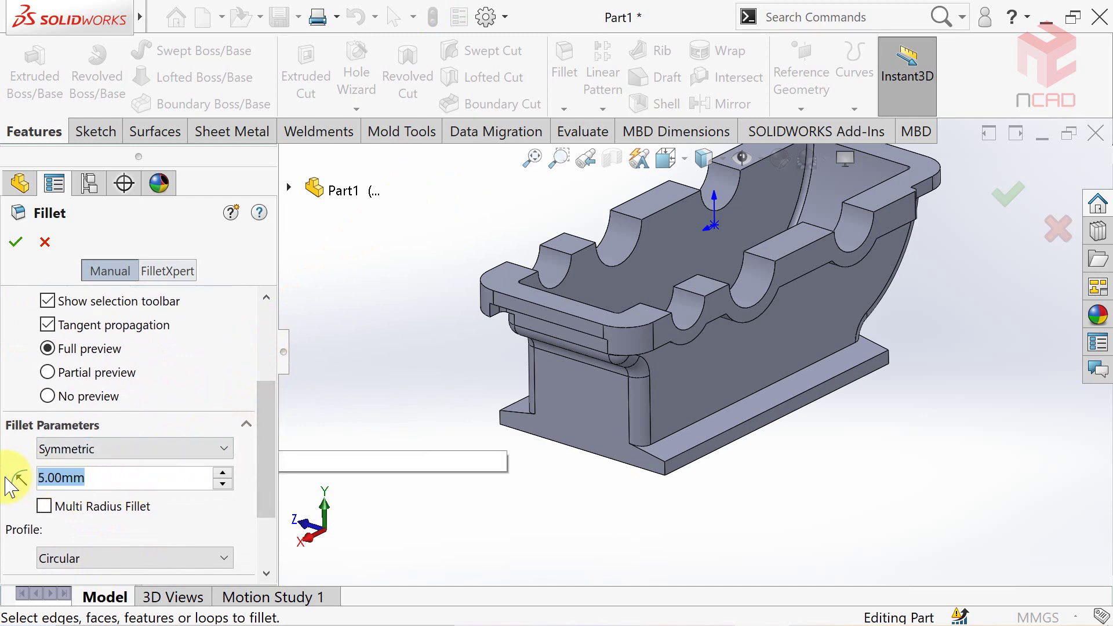
pyautogui.write('15')
pyautogui.press('Return')
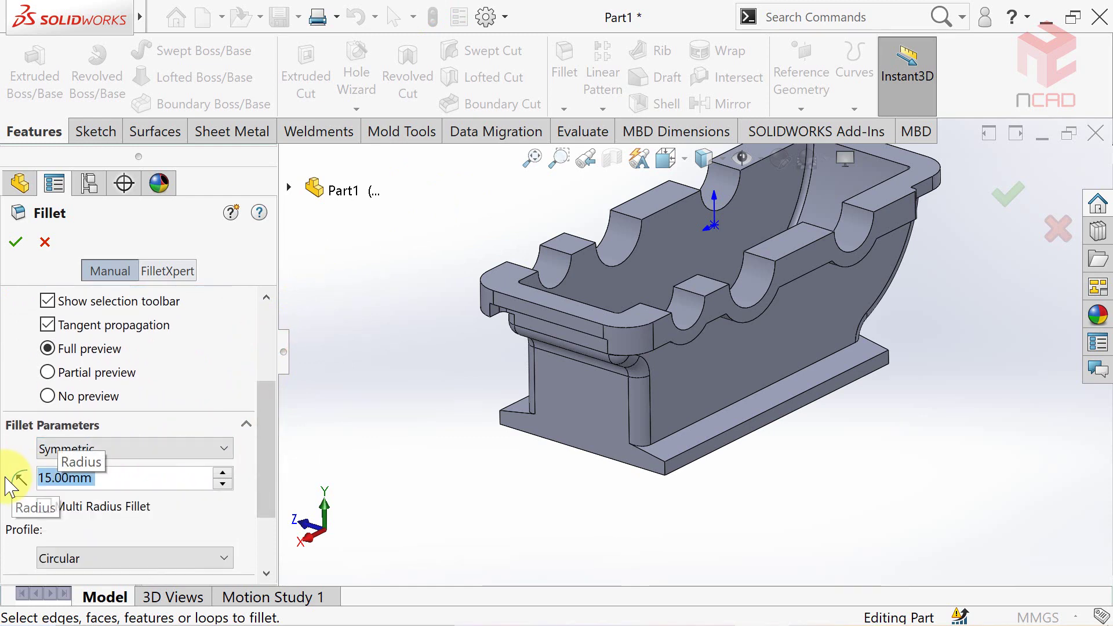
pyautogui.click(665, 464)
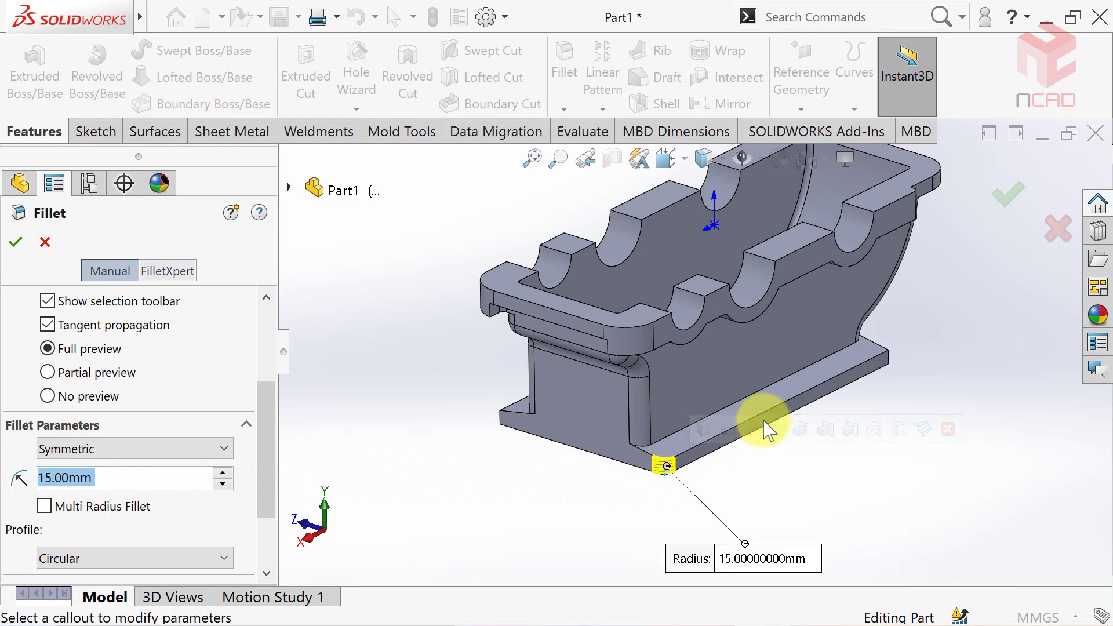
pyautogui.click(888, 361)
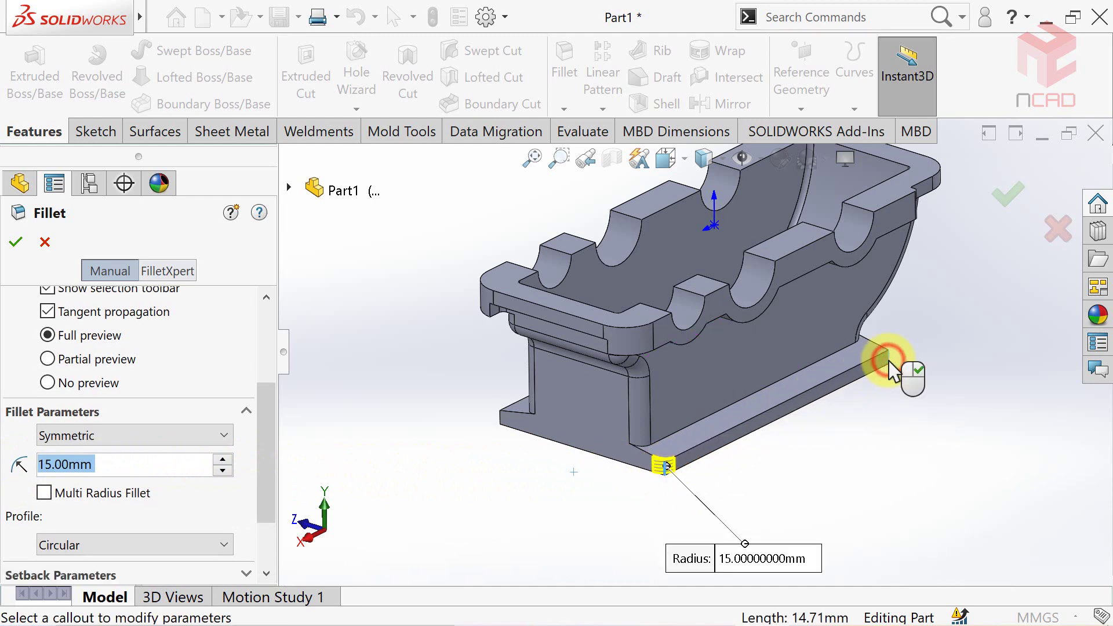
pyautogui.click(502, 419)
pyautogui.moveTo(496, 415); pyautogui.dragTo(579, 440, button='middle')
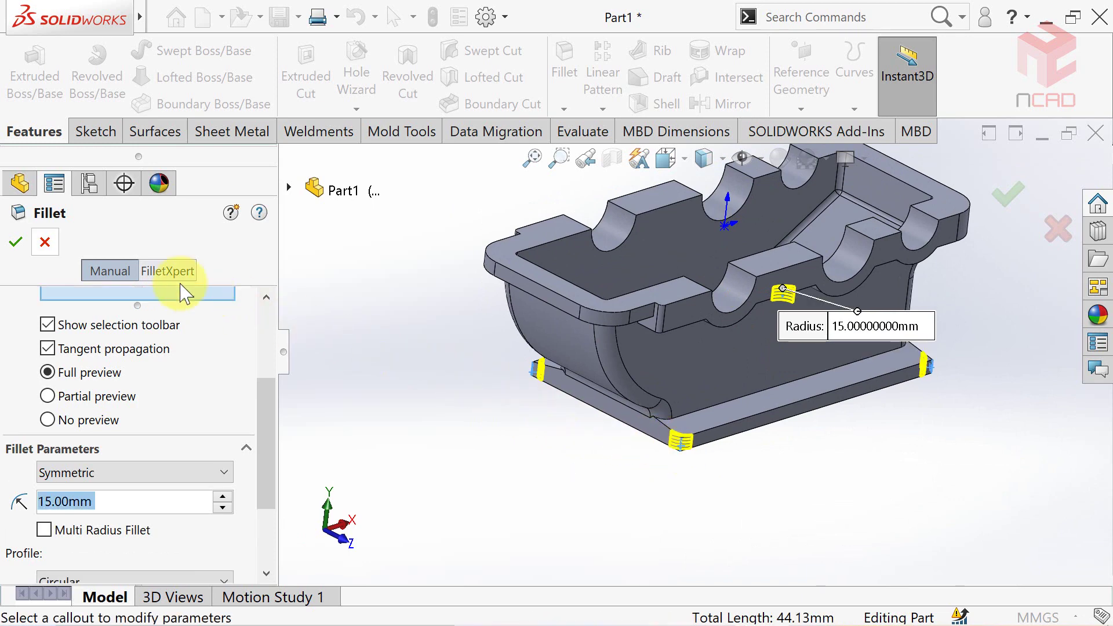
pyautogui.click(19, 239)
pyautogui.press('f')
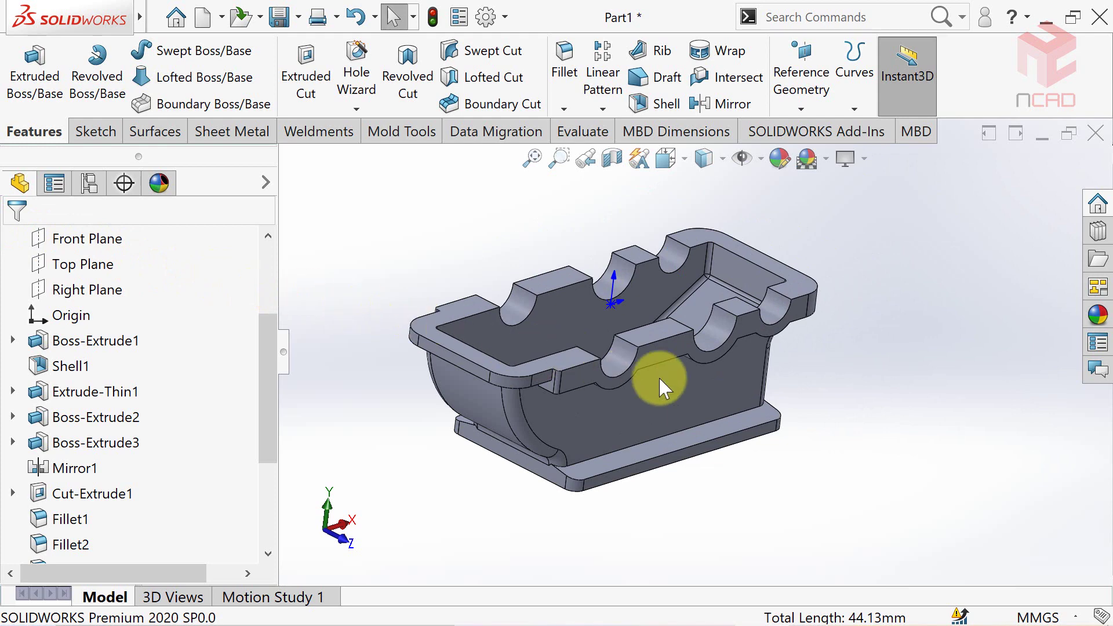
# Step: Start a new sketch on the housing's side face and view it normal-to
pyautogui.click(718, 390)
pyautogui.click(755, 345)
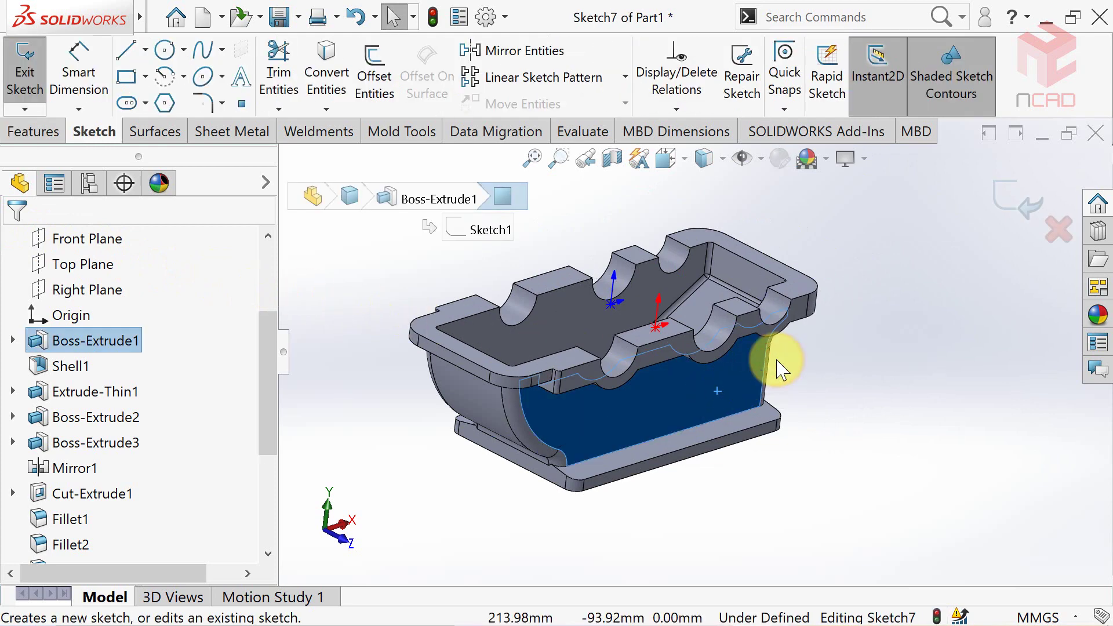
pyautogui.click(671, 168)
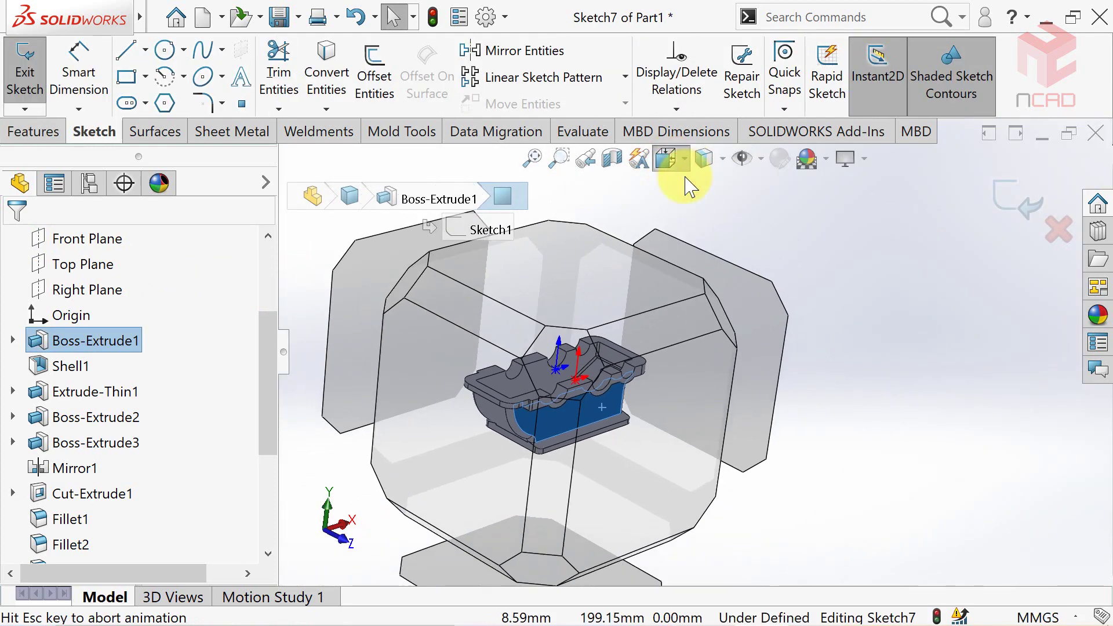
pyautogui.click(778, 259)
pyautogui.scroll(-1, 862, 220)
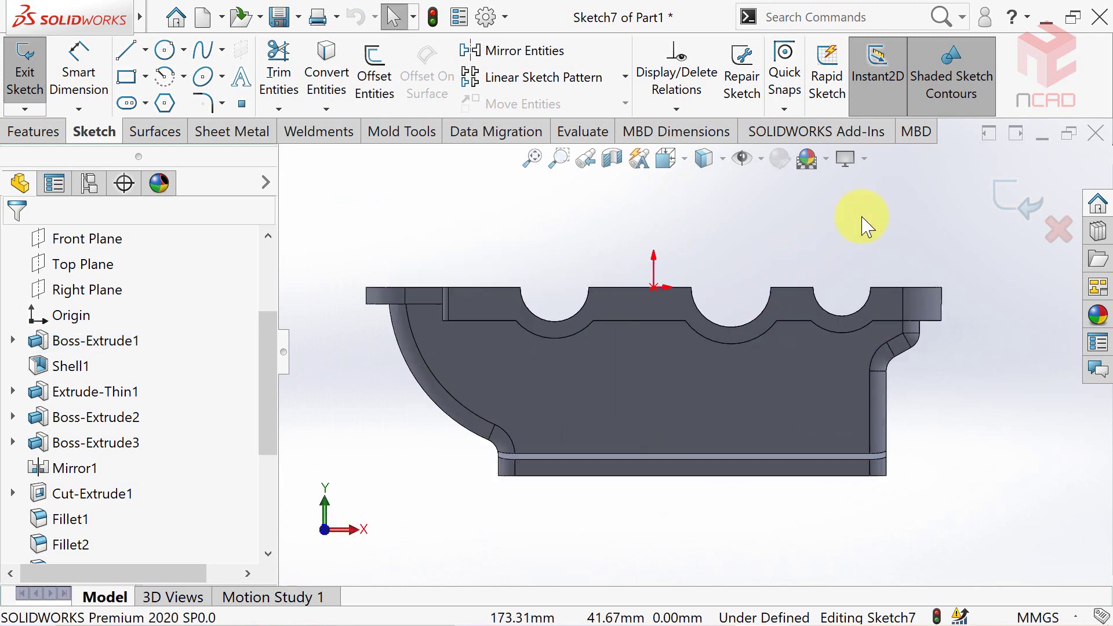
pyautogui.scroll(-2, 862, 220)
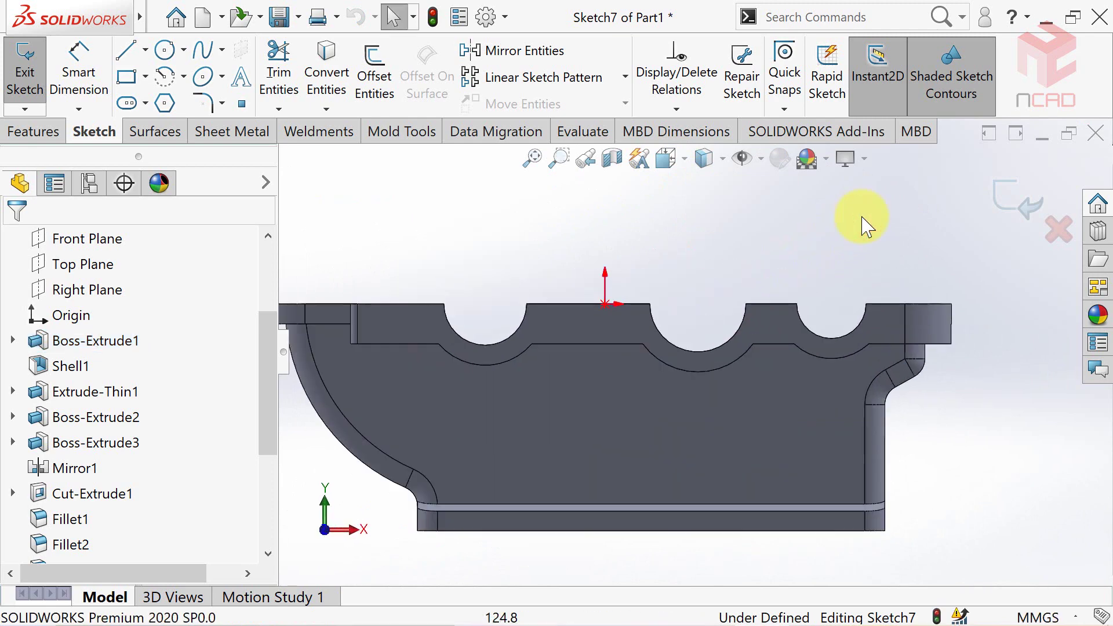
# Step: Draw five vertical rib lines from the bore arcs down to the base edge
pyautogui.click(127, 55)
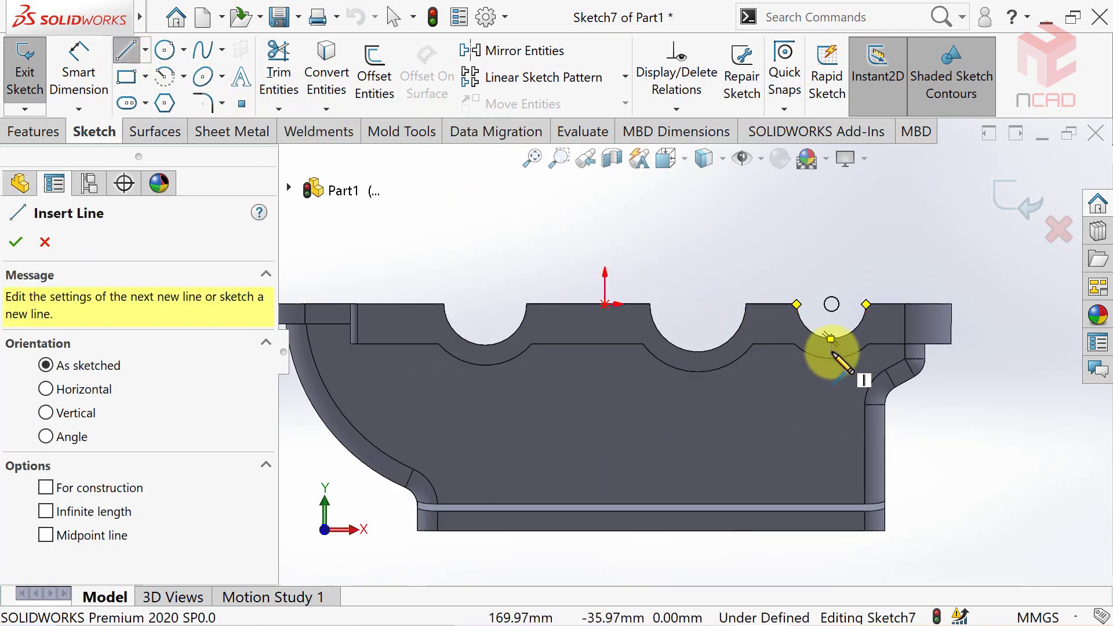
pyautogui.moveTo(832, 351); pyautogui.dragTo(832, 511)
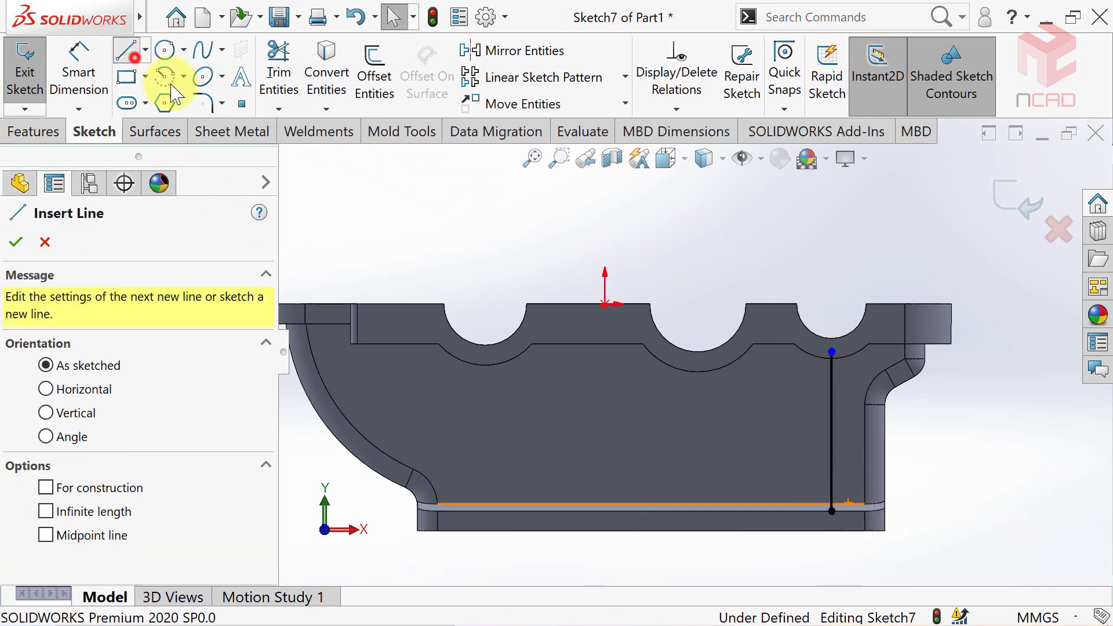
pyautogui.scroll(-1, 777, 493)
pyautogui.moveTo(722, 325); pyautogui.dragTo(725, 514)
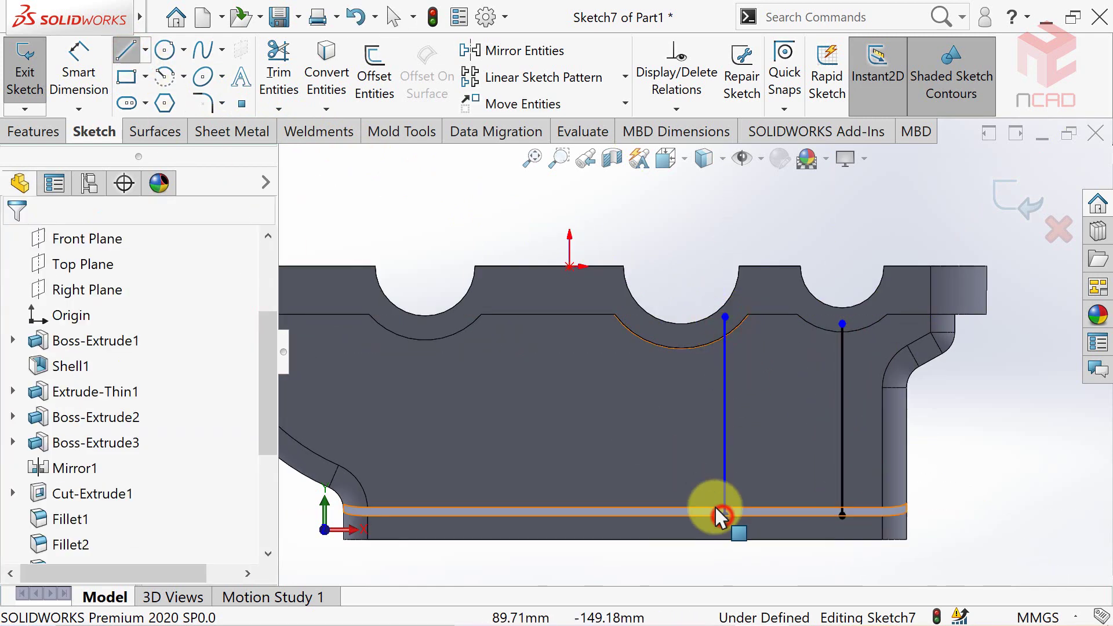
pyautogui.moveTo(637, 318); pyautogui.dragTo(637, 514)
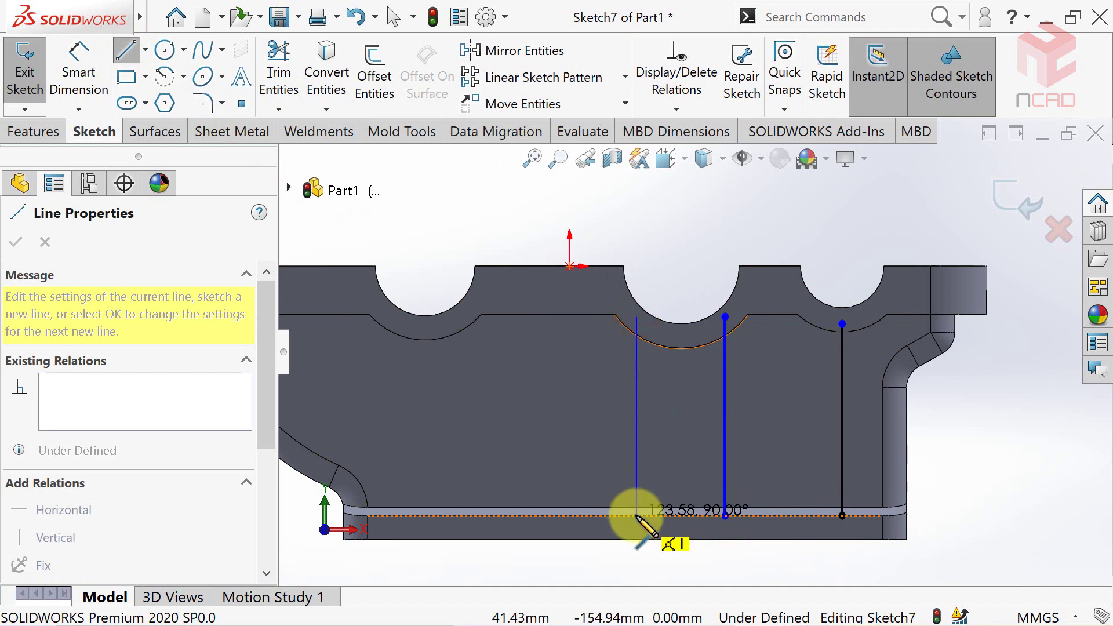
pyautogui.moveTo(463, 311); pyautogui.dragTo(463, 515)
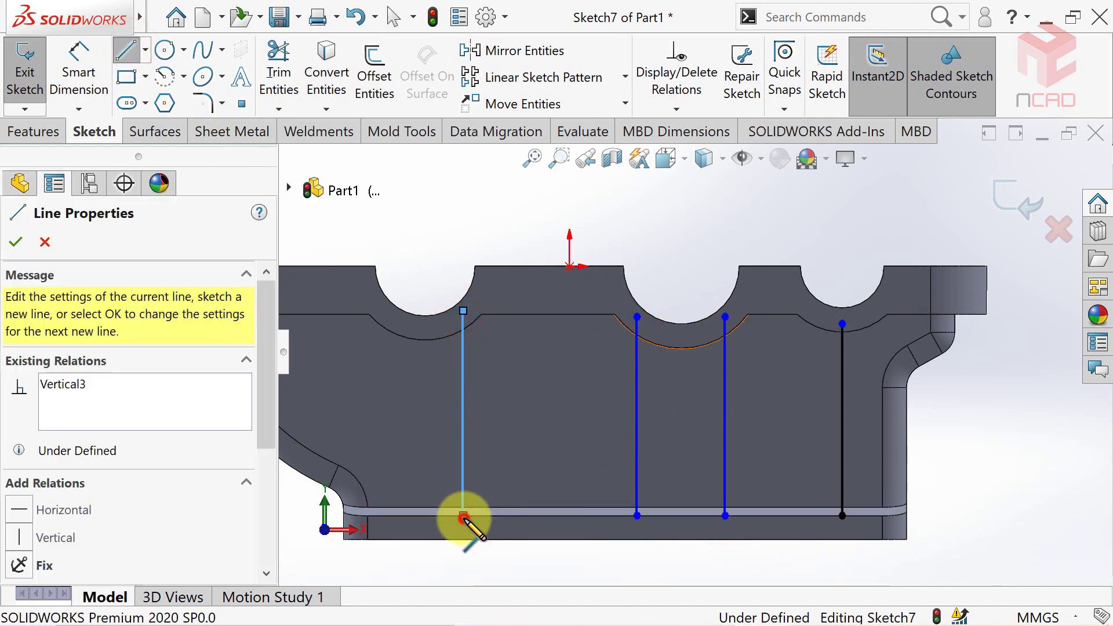
pyautogui.moveTo(388, 315); pyautogui.dragTo(388, 514)
# Step: Dimension the middle rib pair 25 mm from the arc centre and 50 mm apart
pyautogui.press('Escape')
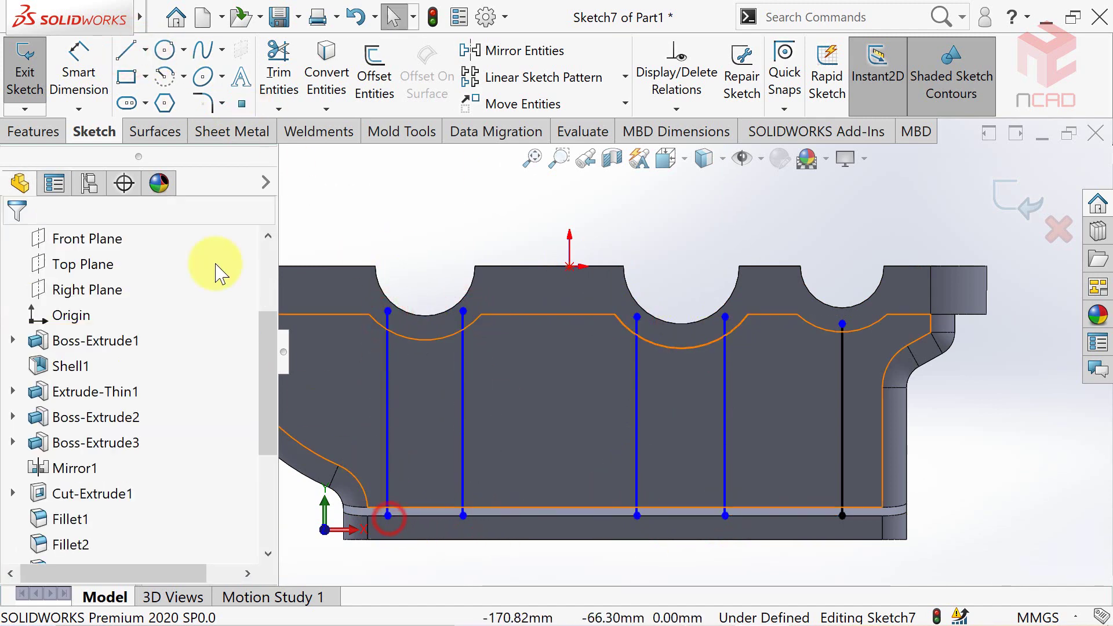
pyautogui.click(79, 75)
pyautogui.click(723, 401)
pyautogui.click(721, 304)
pyautogui.click(705, 242)
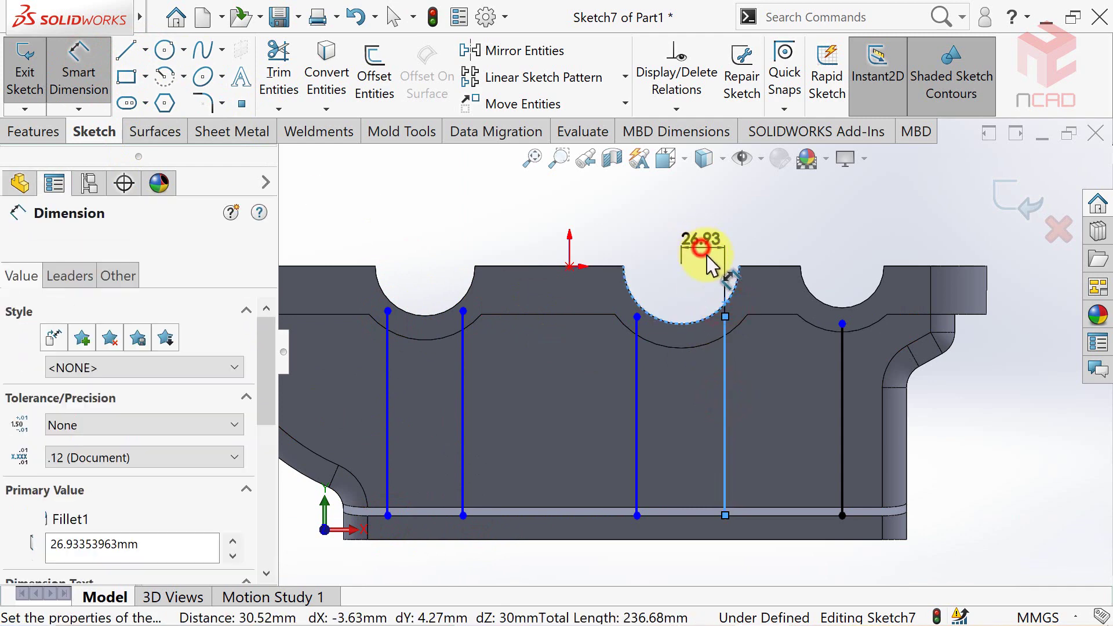
pyautogui.write('25')
pyautogui.press('Return')
pyautogui.click(722, 415)
pyautogui.click(638, 412)
pyautogui.click(681, 417)
pyautogui.write('50')
pyautogui.press('Return')
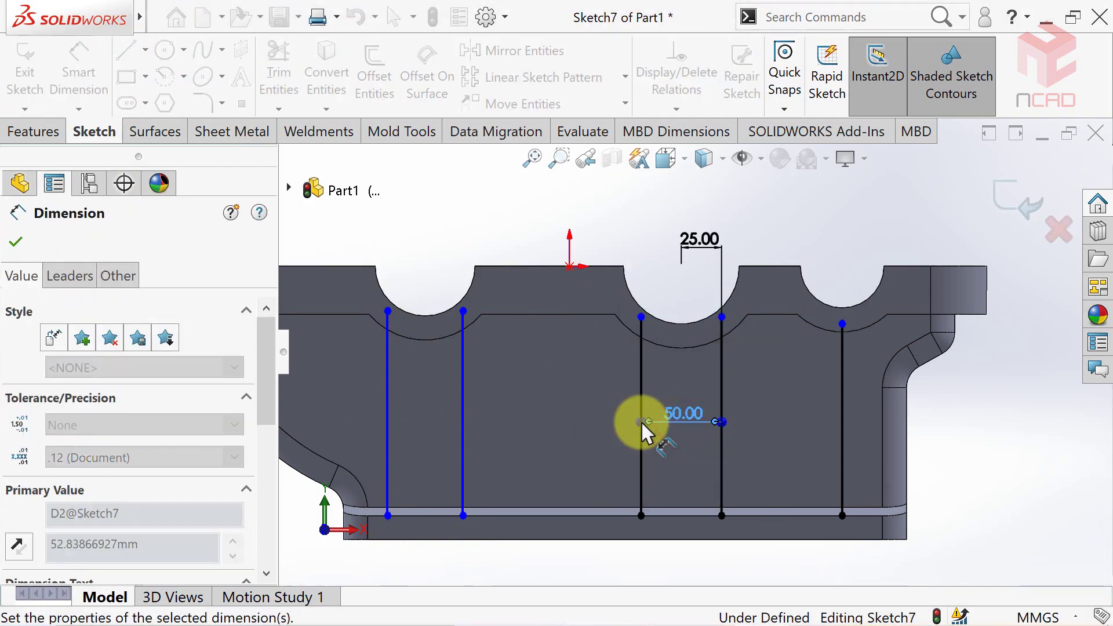
pyautogui.click(462, 390)
# Step: Give the left rib pair the same 25 mm arc offset and 50 mm spacing
pyautogui.click(424, 315)
pyautogui.click(443, 242)
pyautogui.write('25')
pyautogui.press('Return')
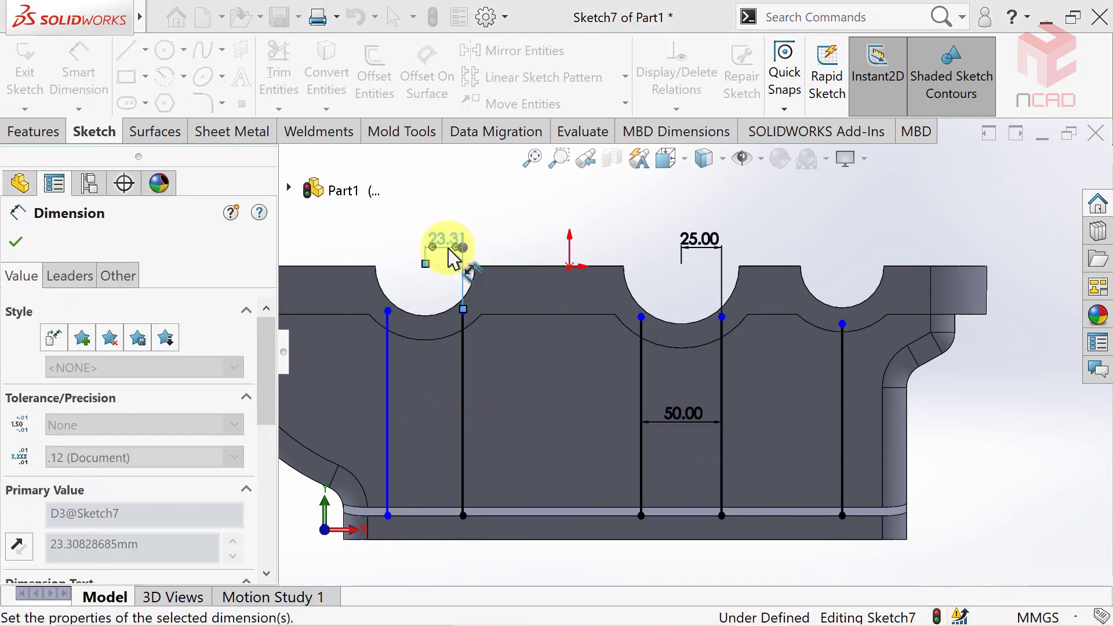
pyautogui.click(430, 398)
pyautogui.write('50')
pyautogui.press('Return')
pyautogui.press('Escape')
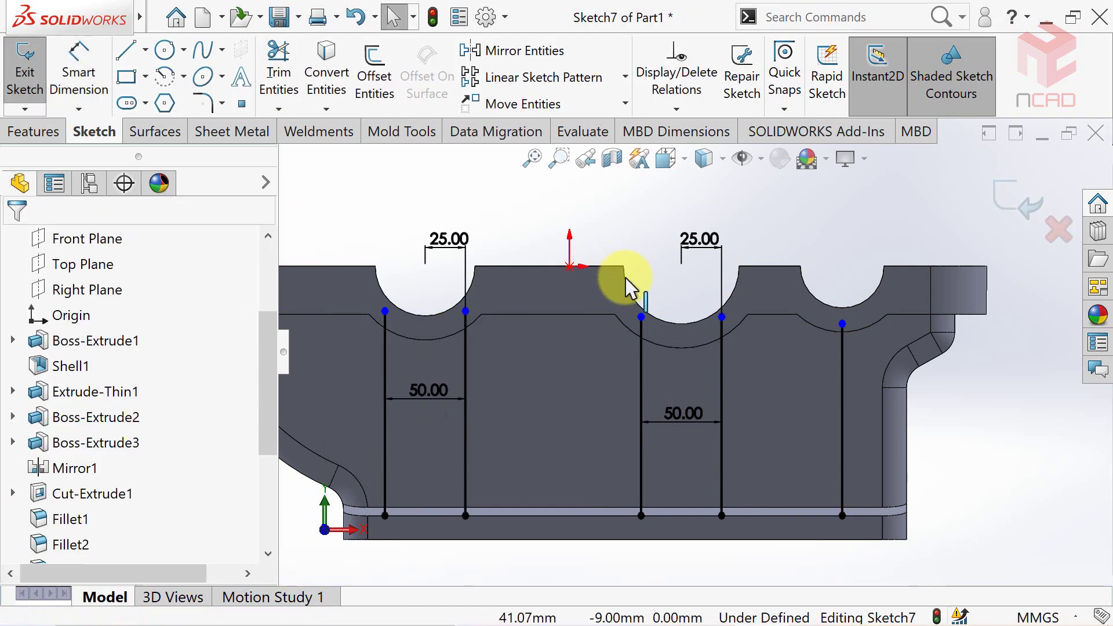
# Step: Check the rib lines' top endpoints at the arcs, then orbit the housing into a 3D view
pyautogui.scroll(-5, 679, 297)
pyautogui.click(600, 401)
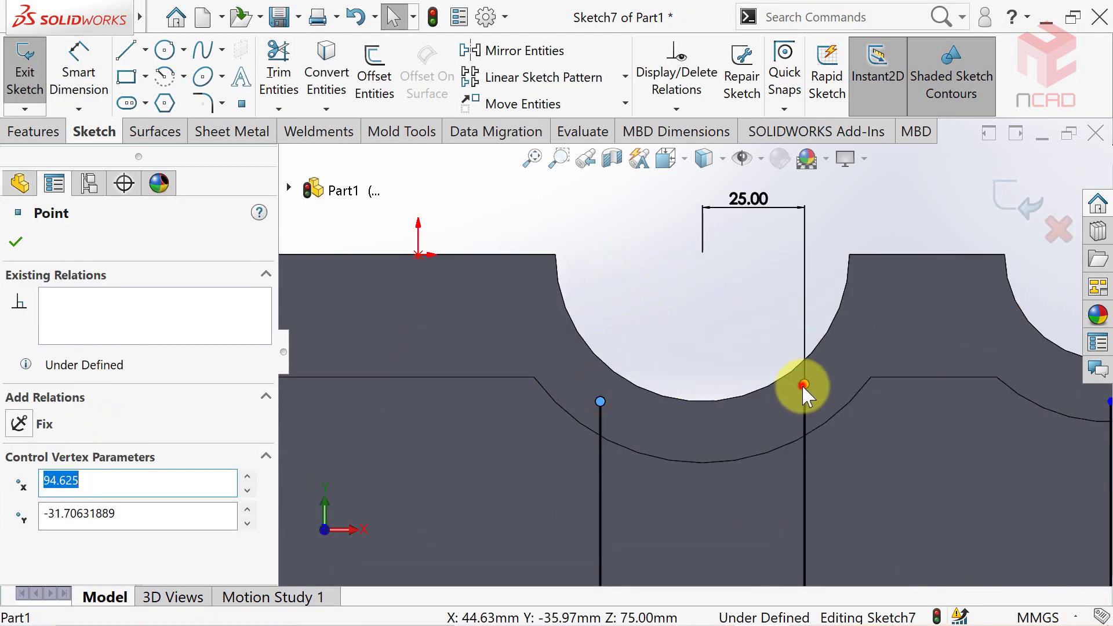
pyautogui.click(804, 401)
pyautogui.click(710, 301)
pyautogui.scroll(5, 710, 308)
pyautogui.scroll(-5, 868, 385)
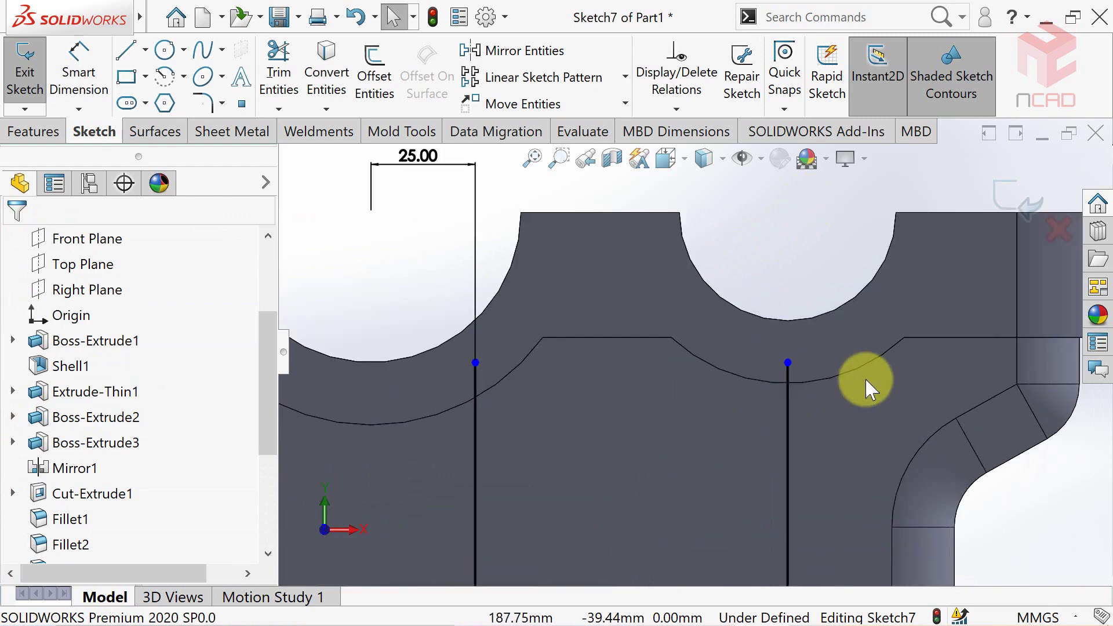
pyautogui.click(787, 362)
pyautogui.click(807, 193)
pyautogui.scroll(5, 807, 193)
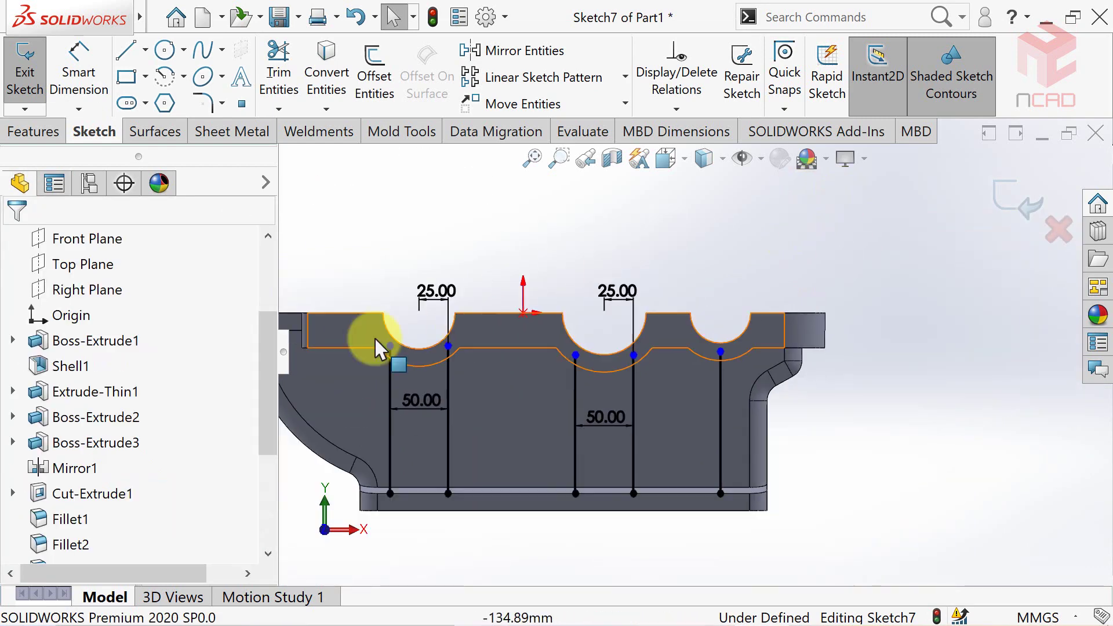
pyautogui.scroll(-2, 637, 255)
pyautogui.keyDown('ctrl'); pyautogui.moveTo(636, 255); pyautogui.dragTo(641, 198, button='middle'); pyautogui.keyUp('ctrl')
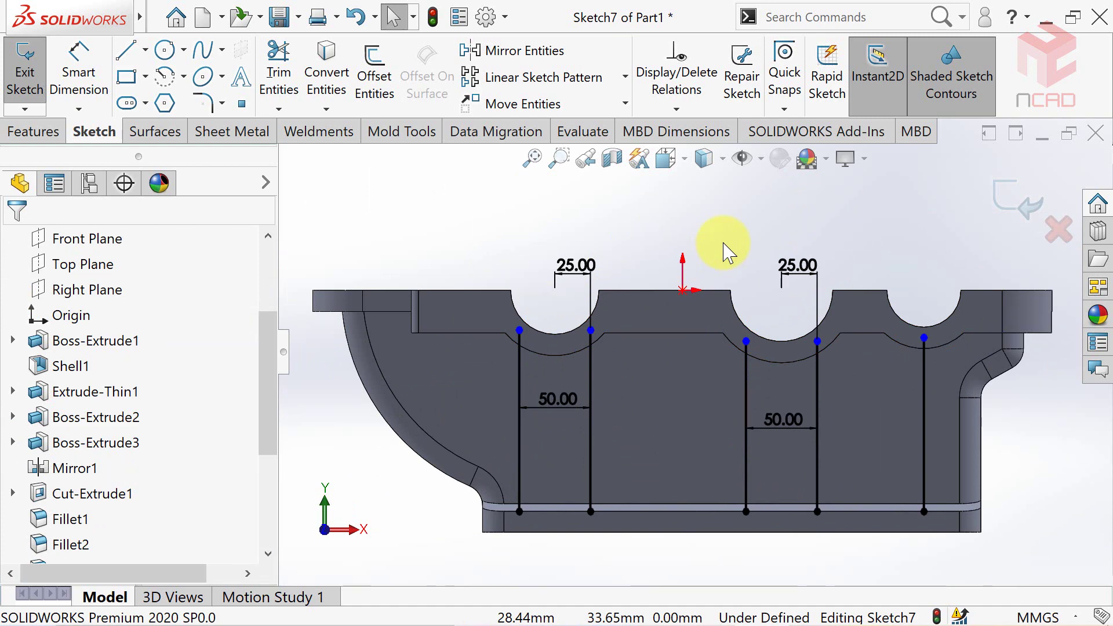
pyautogui.moveTo(857, 258)
pyautogui.mouseDown(button='middle')
pyautogui.moveTo(852, 294)
pyautogui.moveTo(826, 307)
pyautogui.mouseUp(button='middle')
pyautogui.click(32, 132)
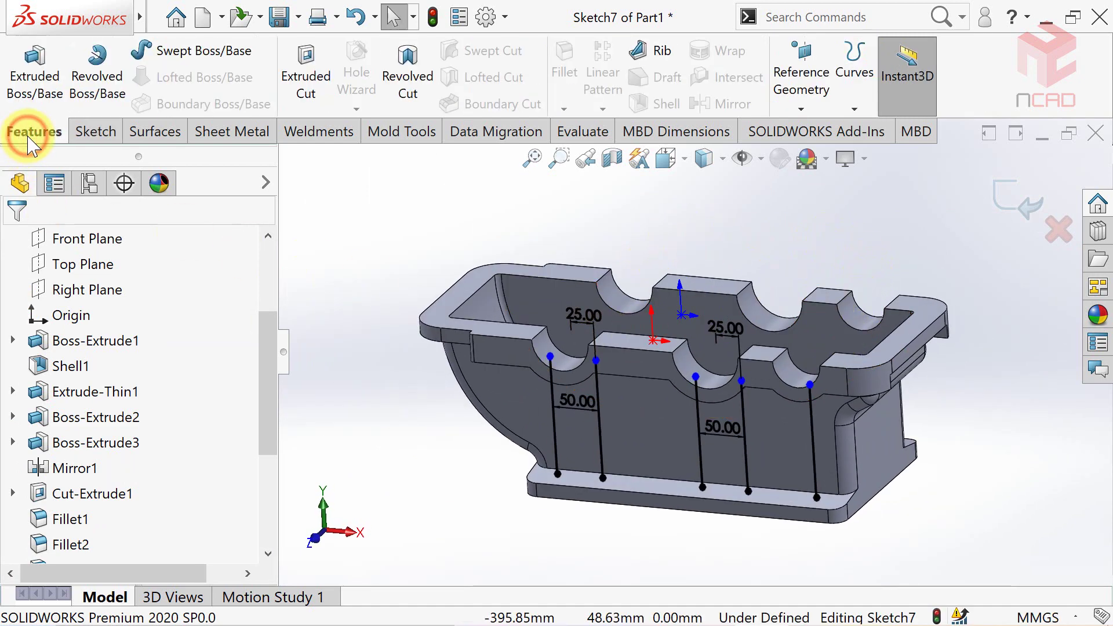
# Step: Extrude Sketch7's rib lines 25 mm deep as a 10 mm Mid-Plane thin feature
pyautogui.click(22, 81)
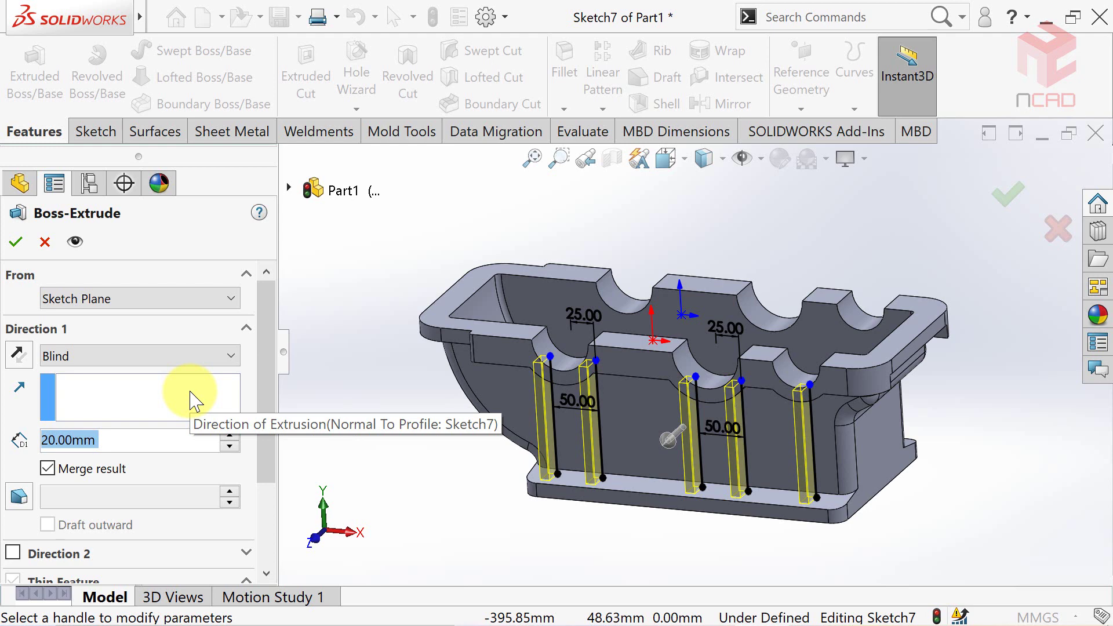
pyautogui.write('25')
pyautogui.press('Return')
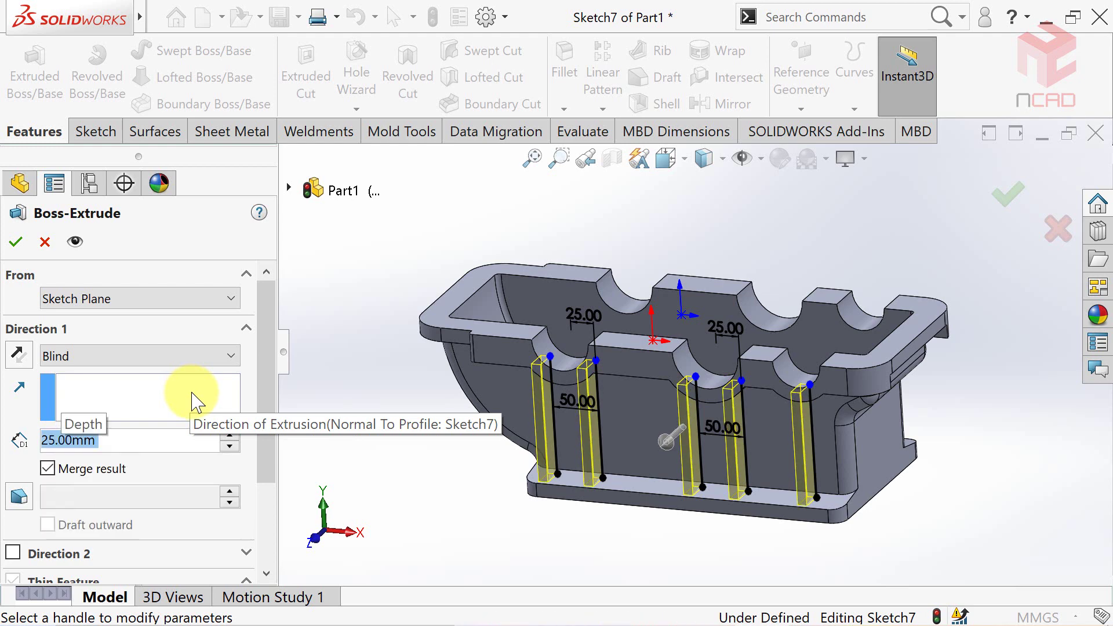
pyautogui.scroll(-2, 268, 422)
pyautogui.scroll(-2, 269, 447)
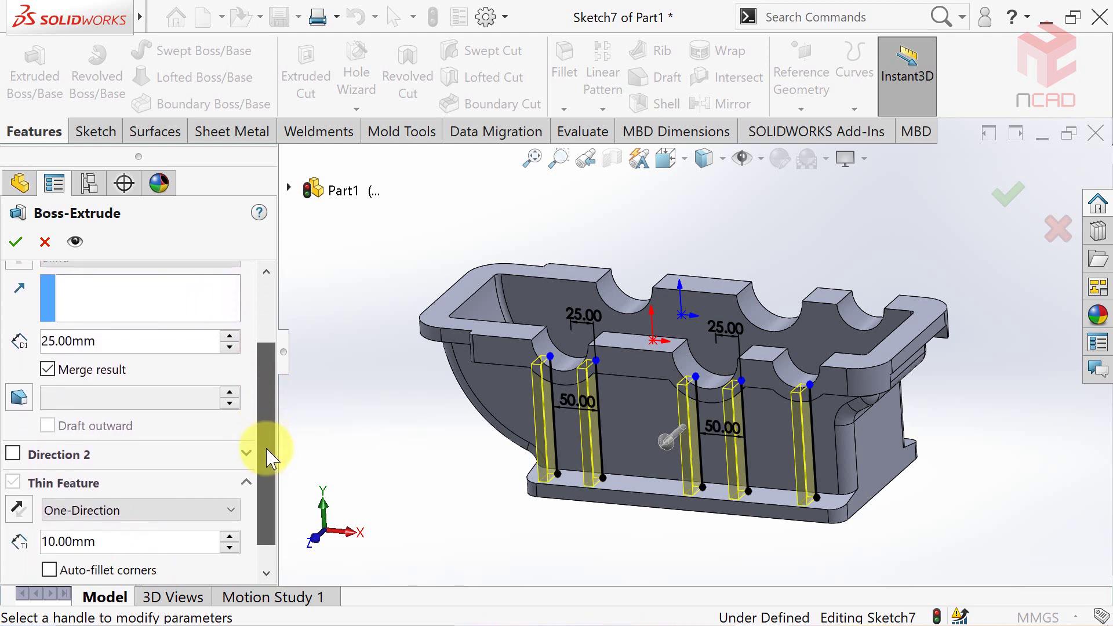
pyautogui.click(231, 506)
pyautogui.click(211, 534)
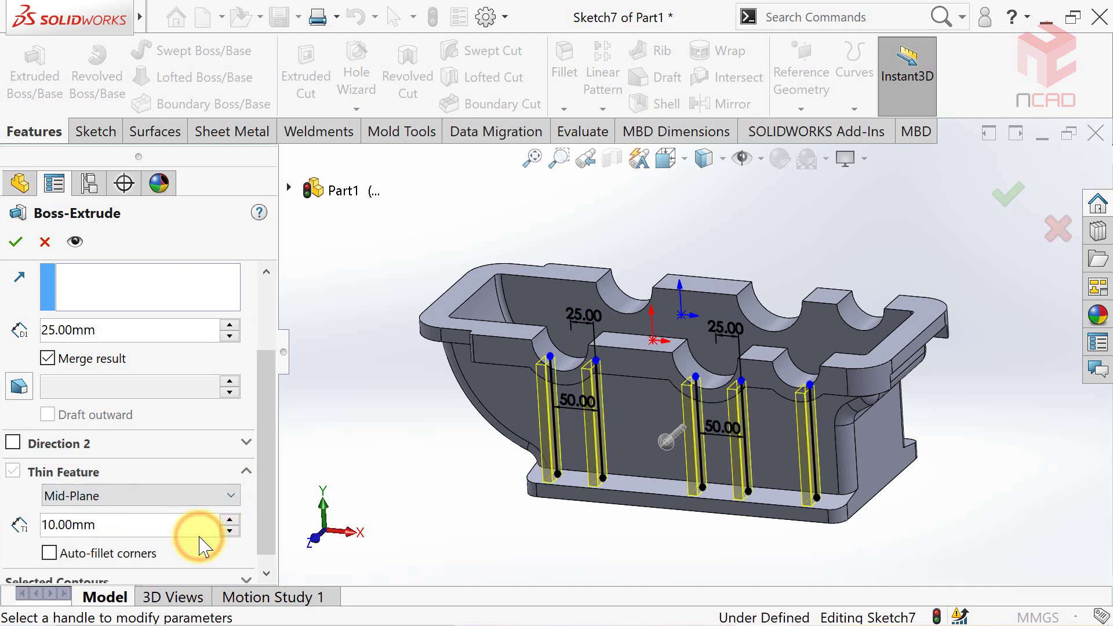
pyautogui.click(45, 242)
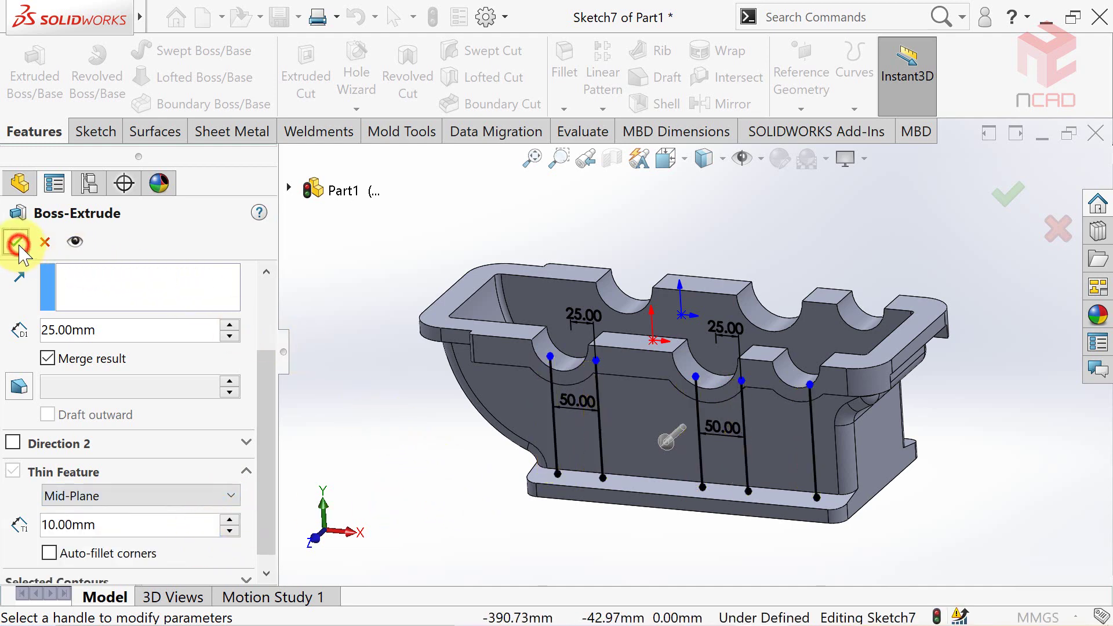
# Step: Start a sketch on the base flange face and project a rib's bottom edge into it
pyautogui.moveTo(426, 435)
pyautogui.mouseDown(button='middle')
pyautogui.moveTo(509, 459)
pyautogui.moveTo(508, 493)
pyautogui.mouseUp(button='middle')
pyautogui.moveTo(850, 437)
pyautogui.mouseDown(button='middle')
pyautogui.moveTo(949, 449)
pyautogui.moveTo(934, 350)
pyautogui.mouseUp(button='middle')
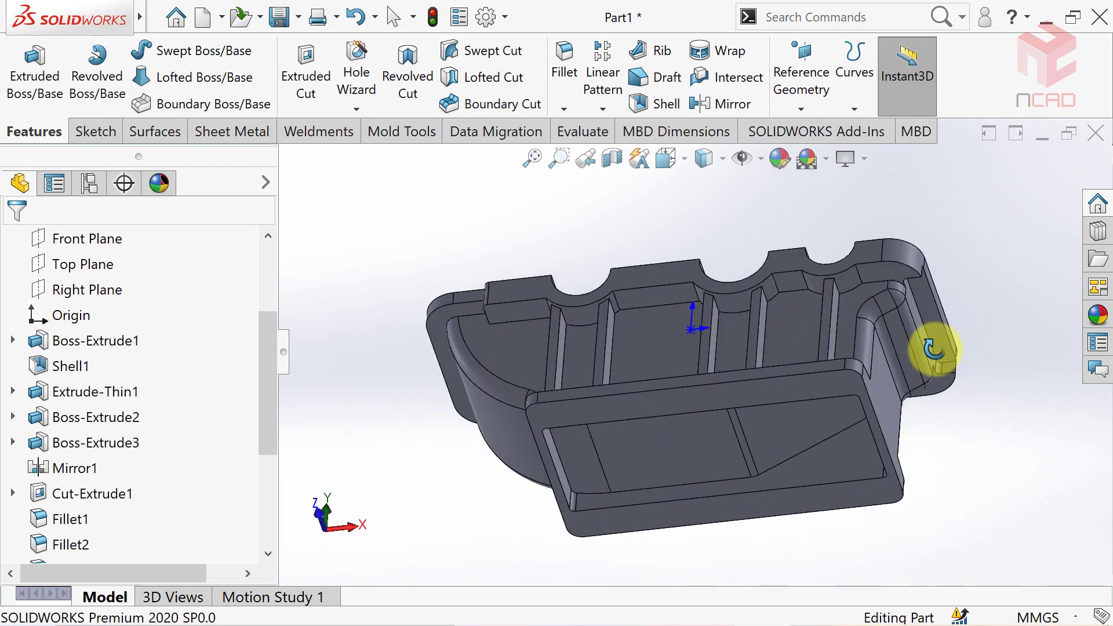
pyautogui.click(614, 398)
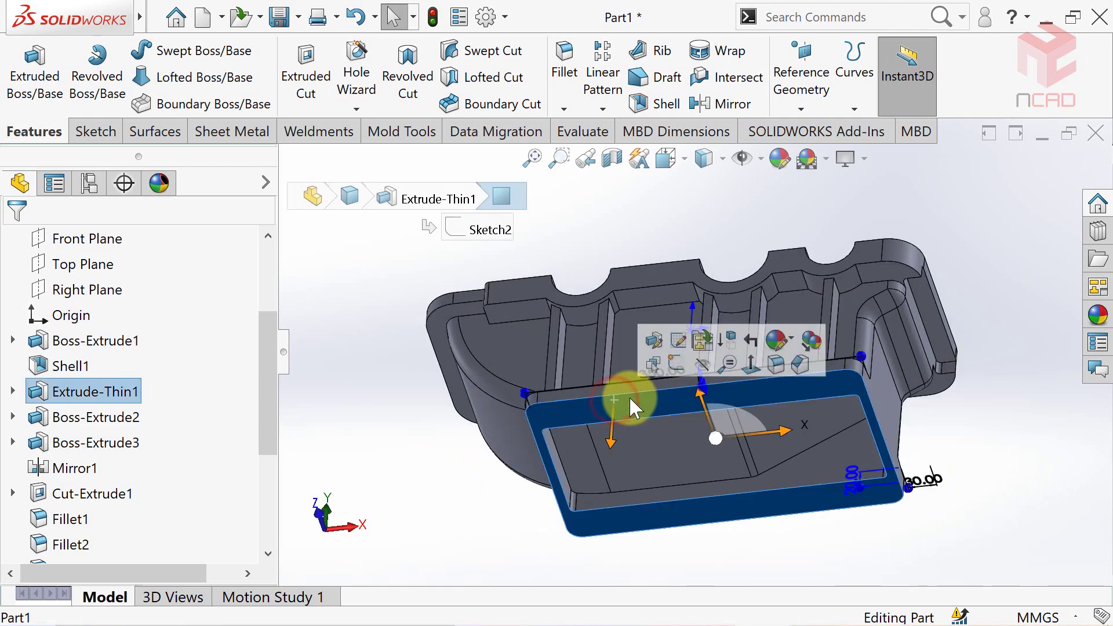
pyautogui.click(674, 364)
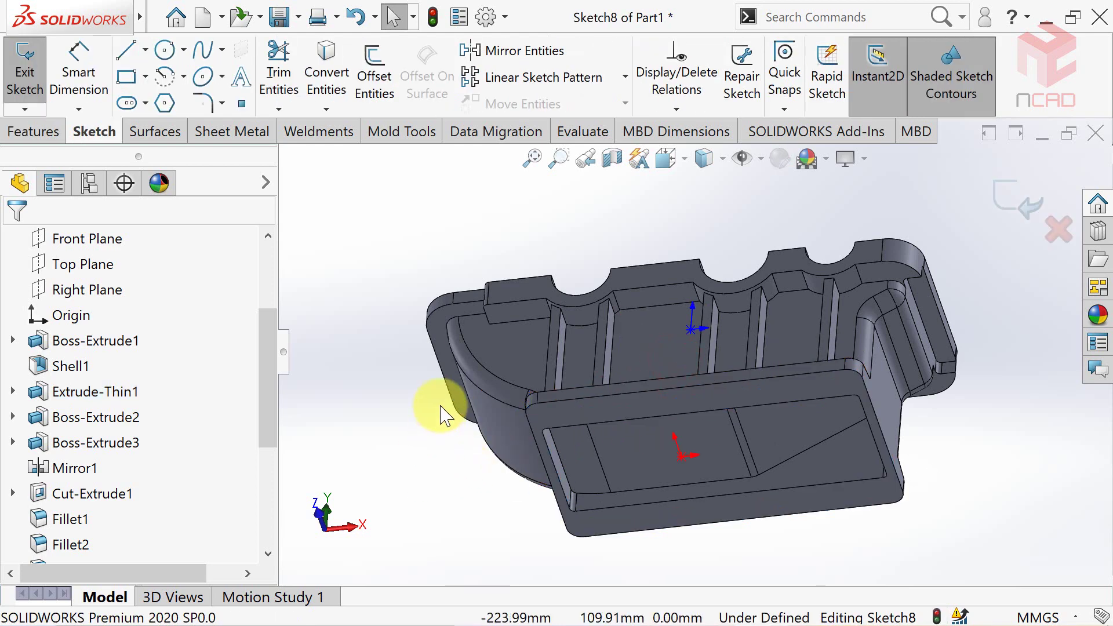
pyautogui.click(333, 93)
pyautogui.moveTo(397, 223)
pyautogui.mouseDown(button='middle')
pyautogui.moveTo(435, 478)
pyautogui.moveTo(497, 557)
pyautogui.mouseUp(button='middle')
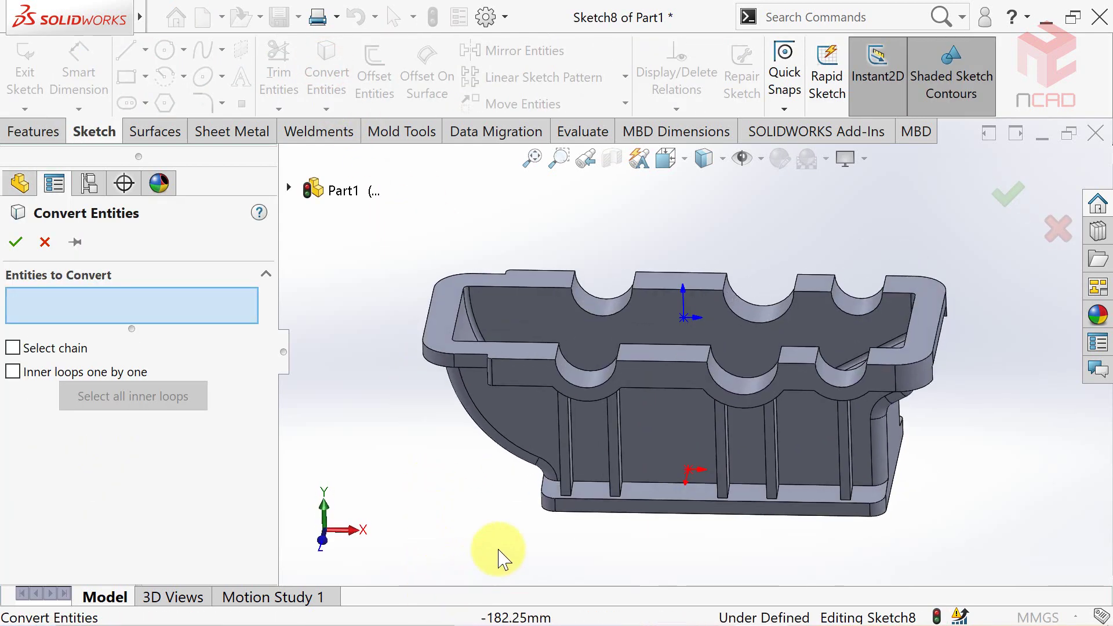
pyautogui.scroll(-3, 597, 493)
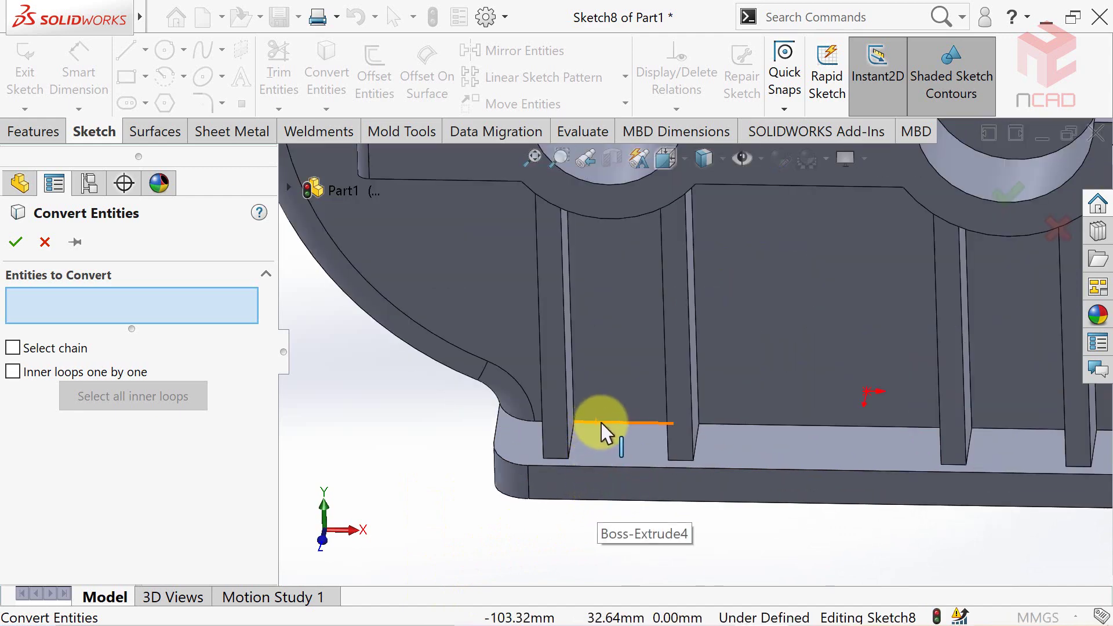
pyautogui.click(603, 424)
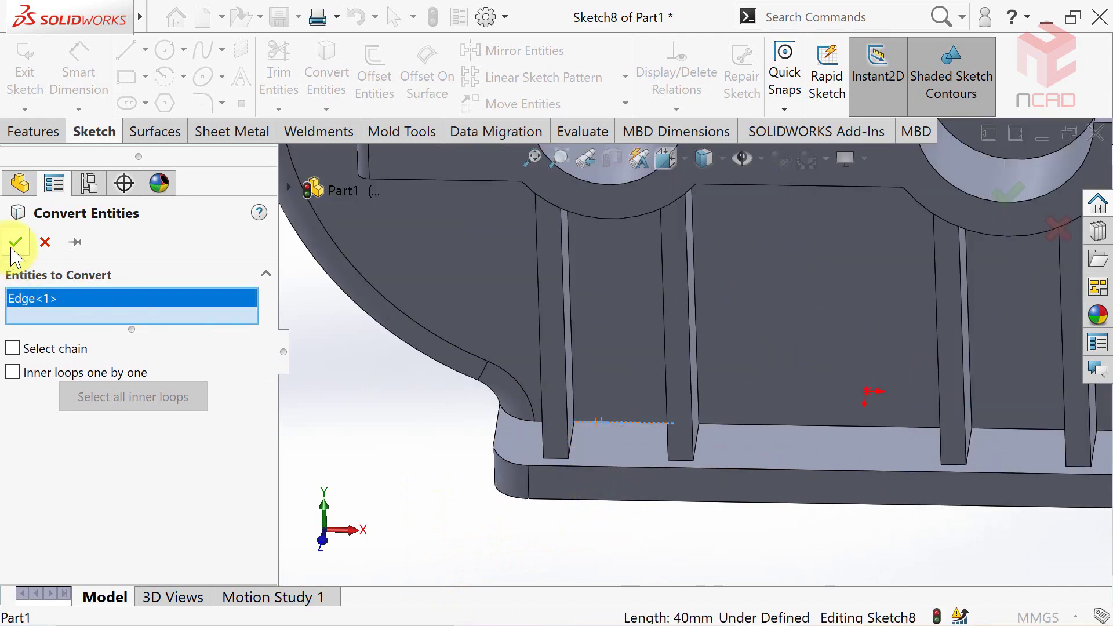
pyautogui.click(15, 243)
# Step: View the sketch normal-to and set the display style to Hidden Lines Visible
pyautogui.moveTo(641, 514)
pyautogui.mouseDown(button='middle')
pyautogui.moveTo(703, 486)
pyautogui.moveTo(662, 185)
pyautogui.mouseUp(button='middle')
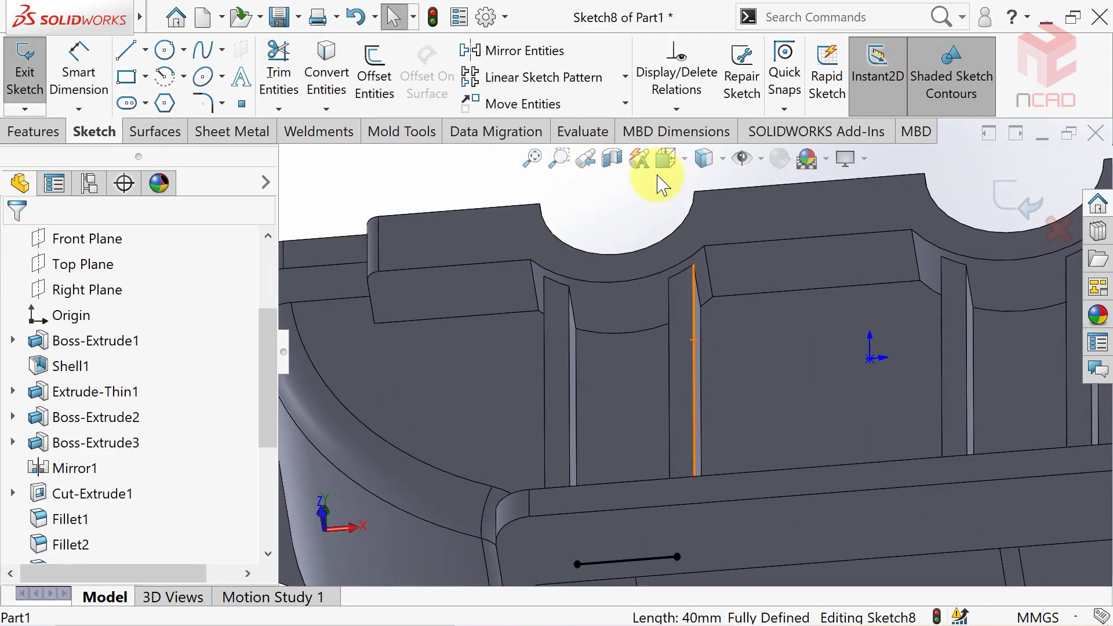
pyautogui.scroll(3, 662, 186)
pyautogui.click(670, 164)
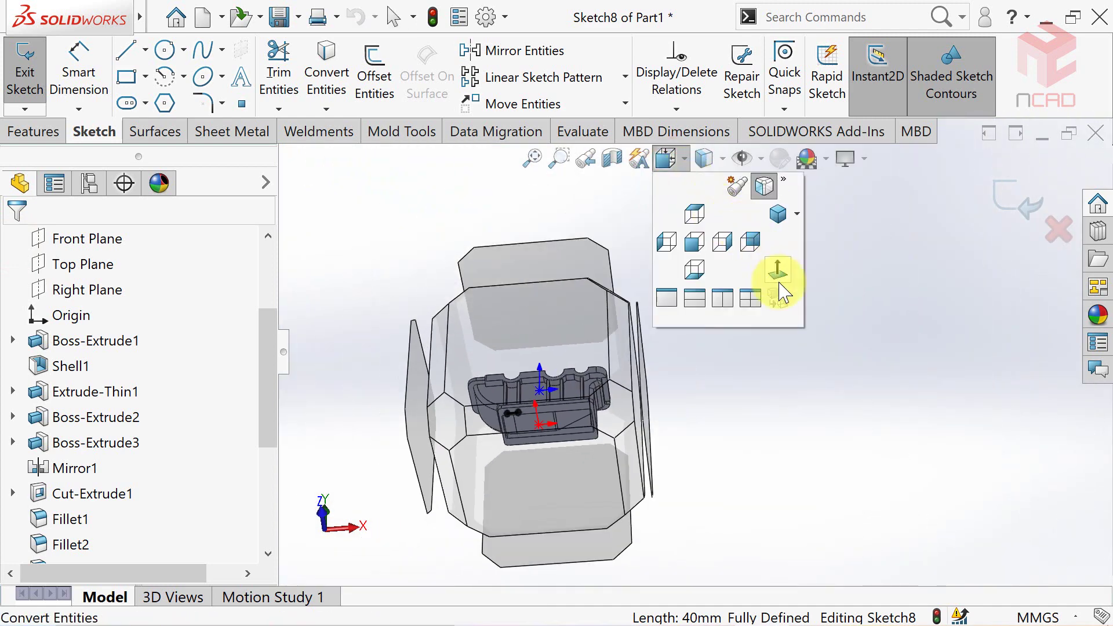
pyautogui.click(777, 289)
pyautogui.scroll(-3, 596, 255)
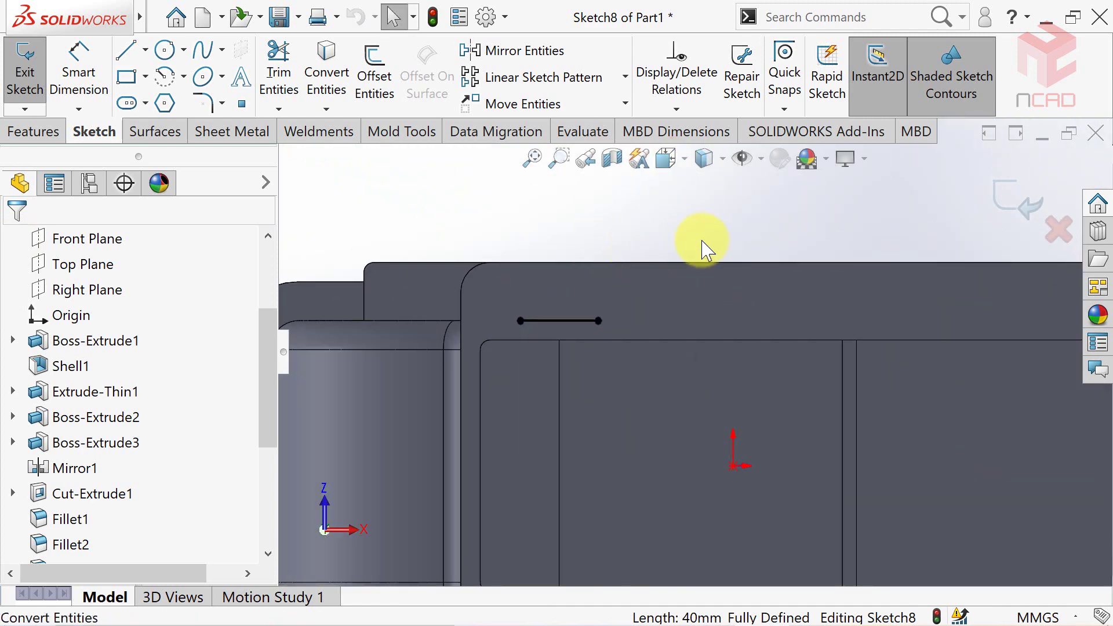
pyautogui.scroll(-2, 634, 248)
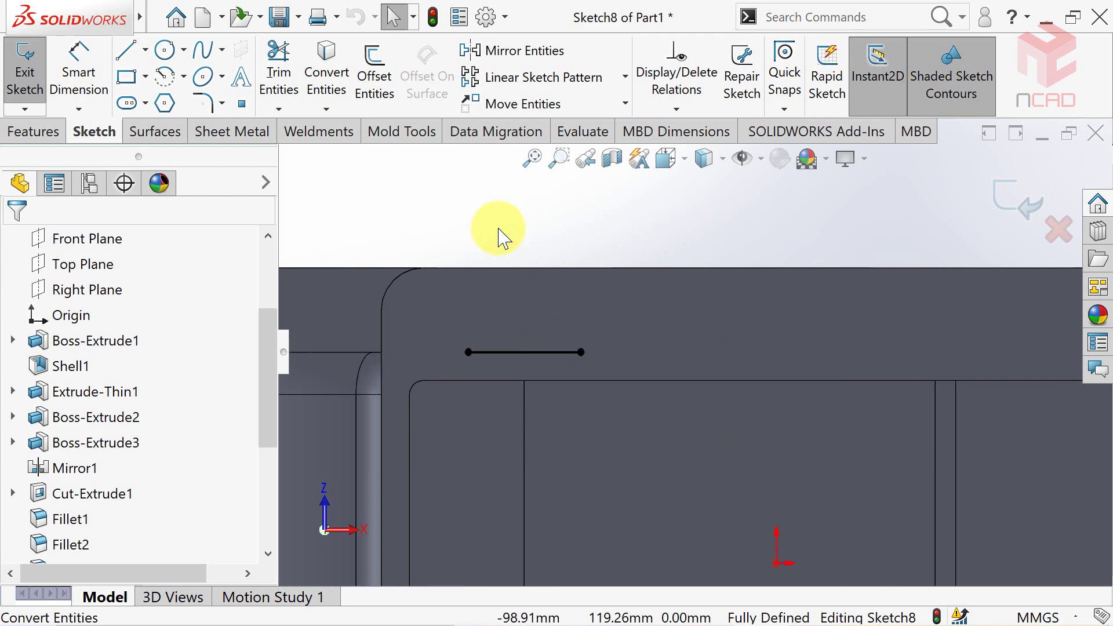
pyautogui.scroll(-1, 472, 310)
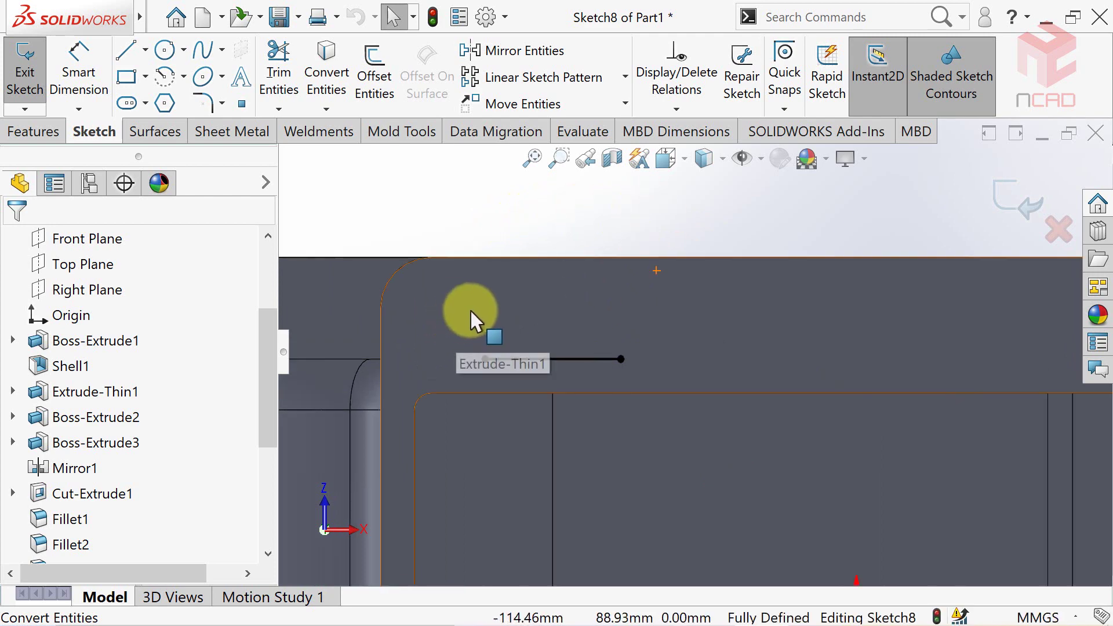
pyautogui.click(724, 162)
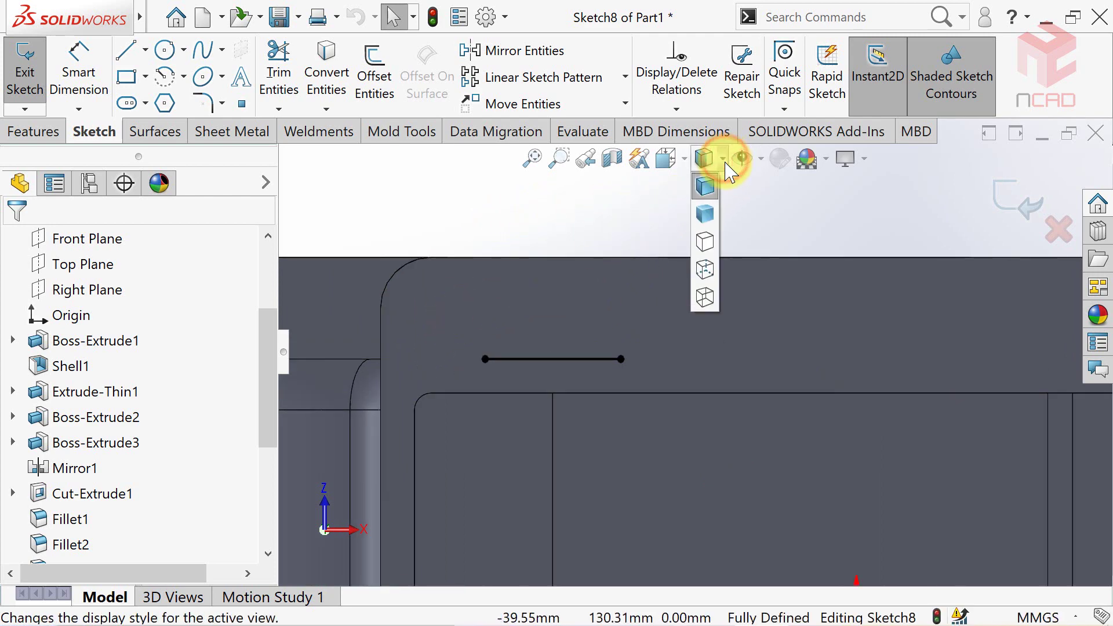
pyautogui.click(708, 267)
pyautogui.scroll(-1, 519, 273)
# Step: Draw a small circle and align its centre vertically with the short line's midpoint
pyautogui.click(164, 49)
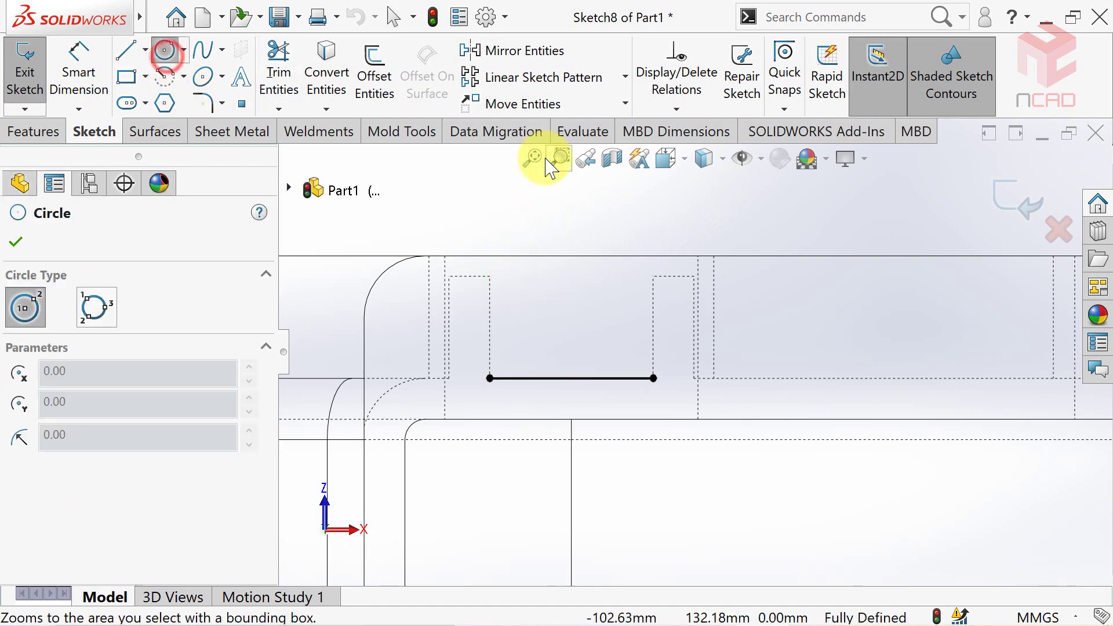
pyautogui.moveTo(568, 312); pyautogui.dragTo(567, 286)
pyautogui.press('Escape')
pyautogui.click(567, 309)
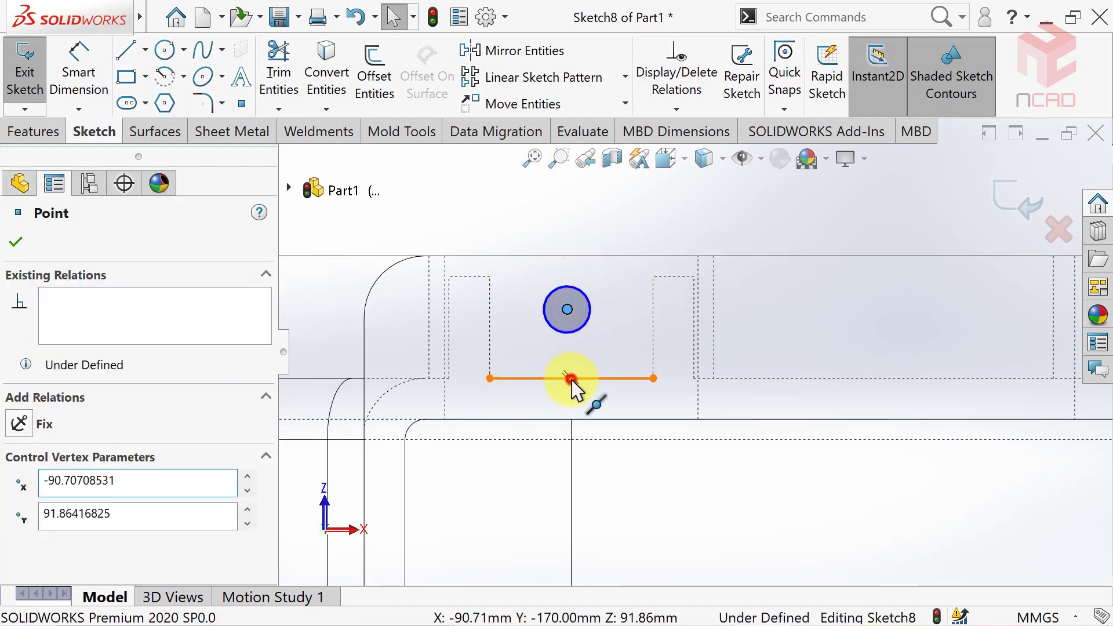
pyautogui.keyDown('ctrl'); pyautogui.click(571, 379); pyautogui.keyUp('ctrl')
pyautogui.click(46, 537)
# Step: Dimension the small circle to a 12 mm diameter
pyautogui.click(15, 241)
pyautogui.click(79, 73)
pyautogui.click(589, 309)
pyautogui.scroll(-5, 588, 316)
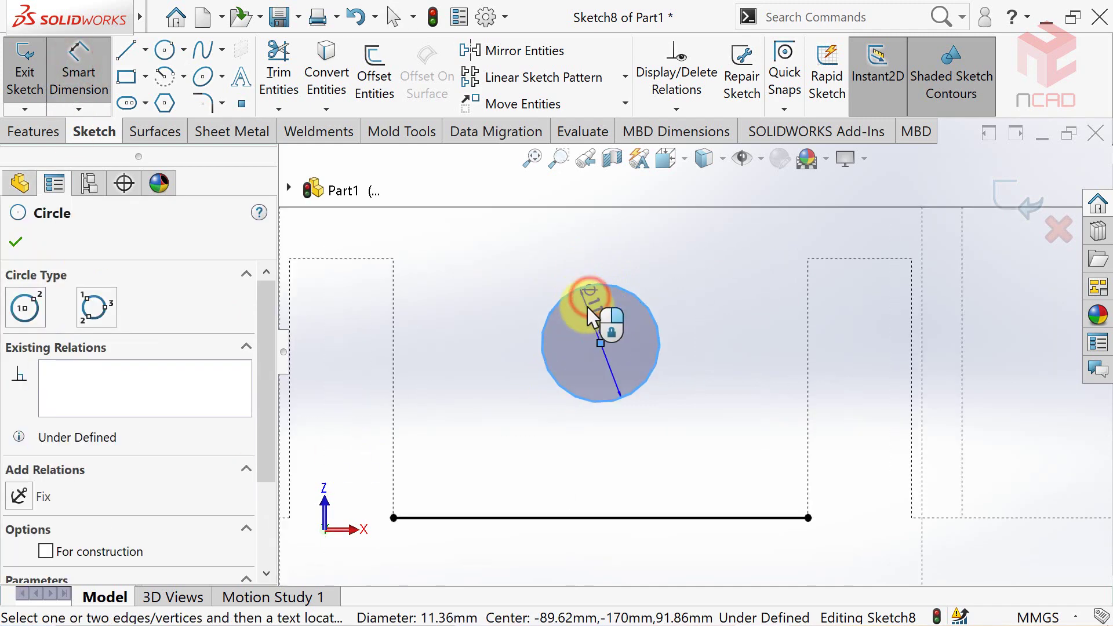
pyautogui.write('12')
pyautogui.press('Return')
pyautogui.press('Escape')
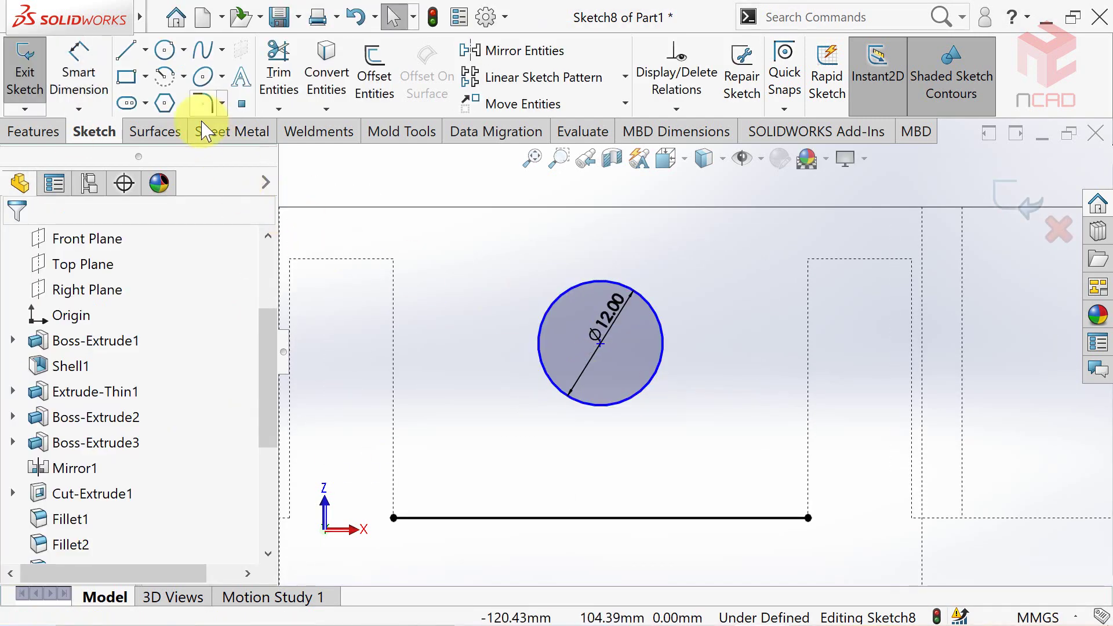
# Step: Draw a larger outer circle concentric with the Ø12 hole
pyautogui.click(165, 49)
pyautogui.click(601, 343)
pyautogui.click(560, 255)
pyautogui.press('Escape')
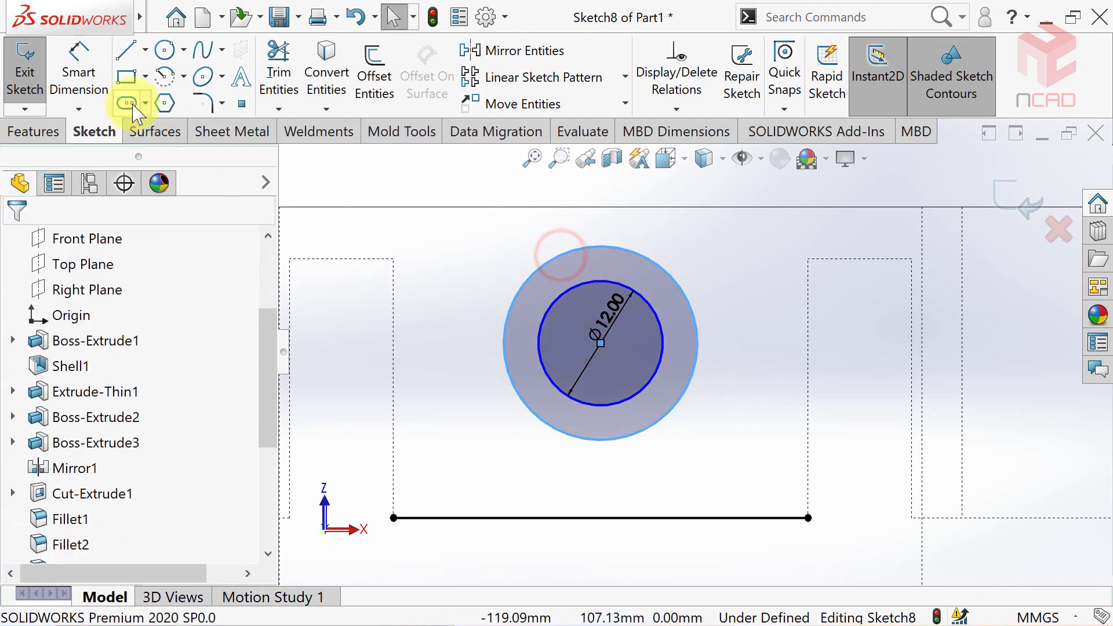
pyautogui.scroll(3, 467, 311)
pyautogui.scroll(2, 606, 309)
# Step: Draw two tapered side lines from the lower corners up to the outer circle
pyautogui.click(125, 50)
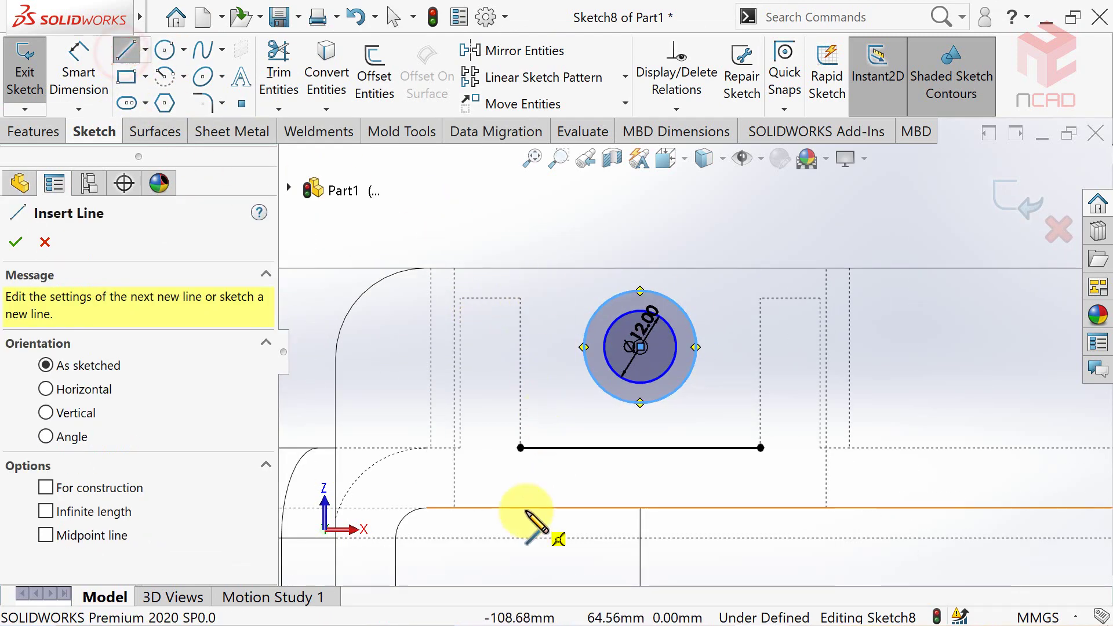
pyautogui.click(528, 508)
pyautogui.click(588, 329)
pyautogui.press('Escape')
pyautogui.click(128, 56)
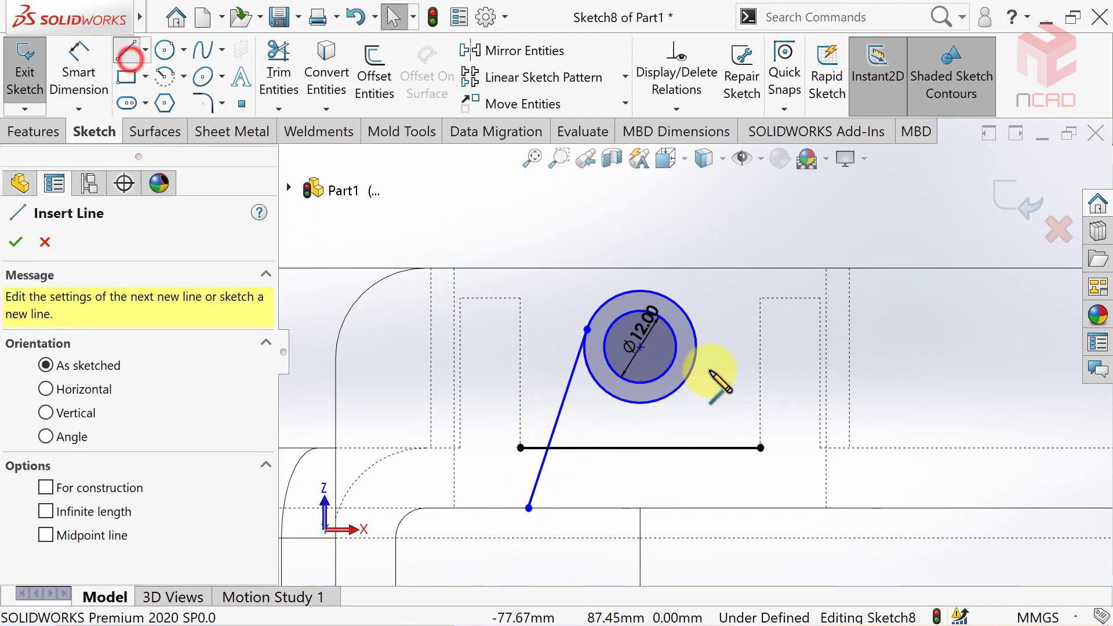
pyautogui.click(744, 508)
pyautogui.click(695, 332)
pyautogui.press('Escape')
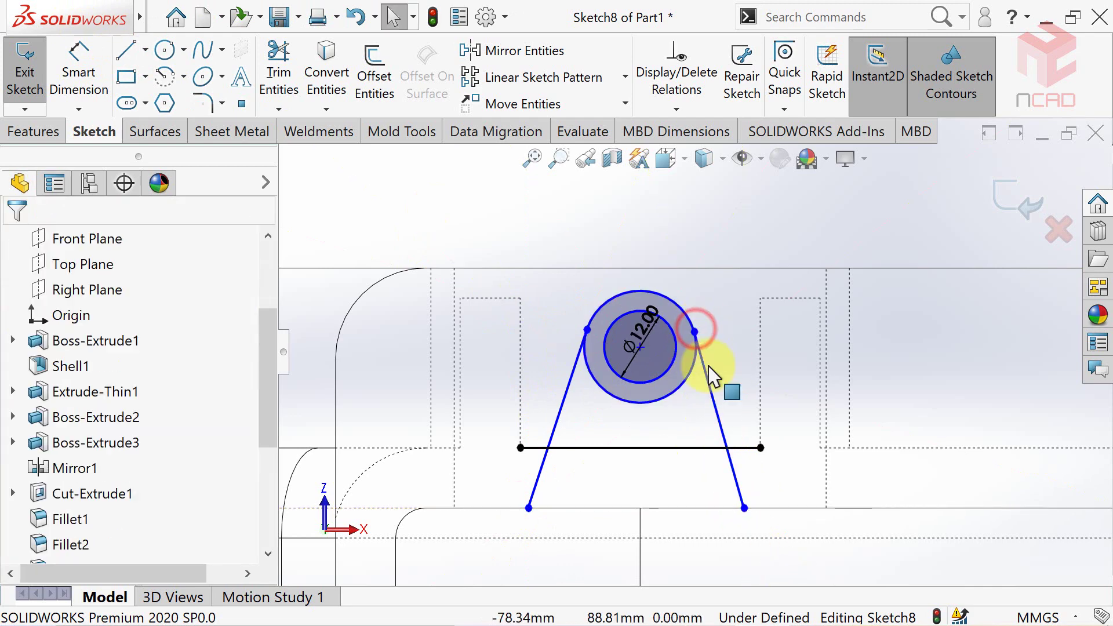
# Step: Trim the outer circle's lower arc and close the profile with a bottom line
pyautogui.click(288, 105)
pyautogui.click(618, 399)
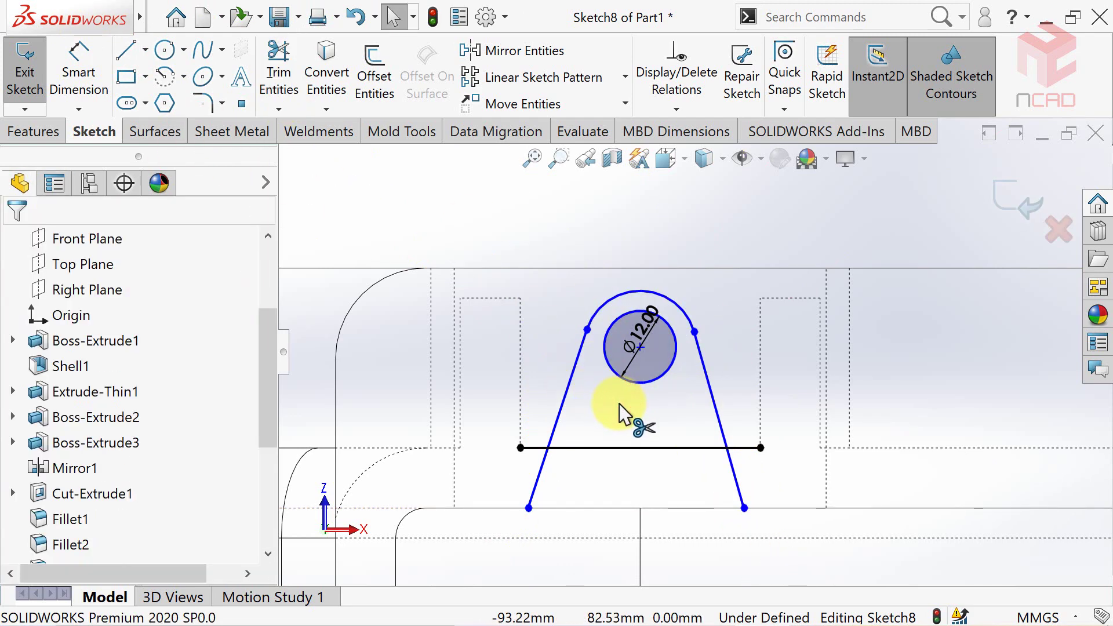
pyautogui.click(128, 56)
pyautogui.click(528, 508)
pyautogui.click(744, 507)
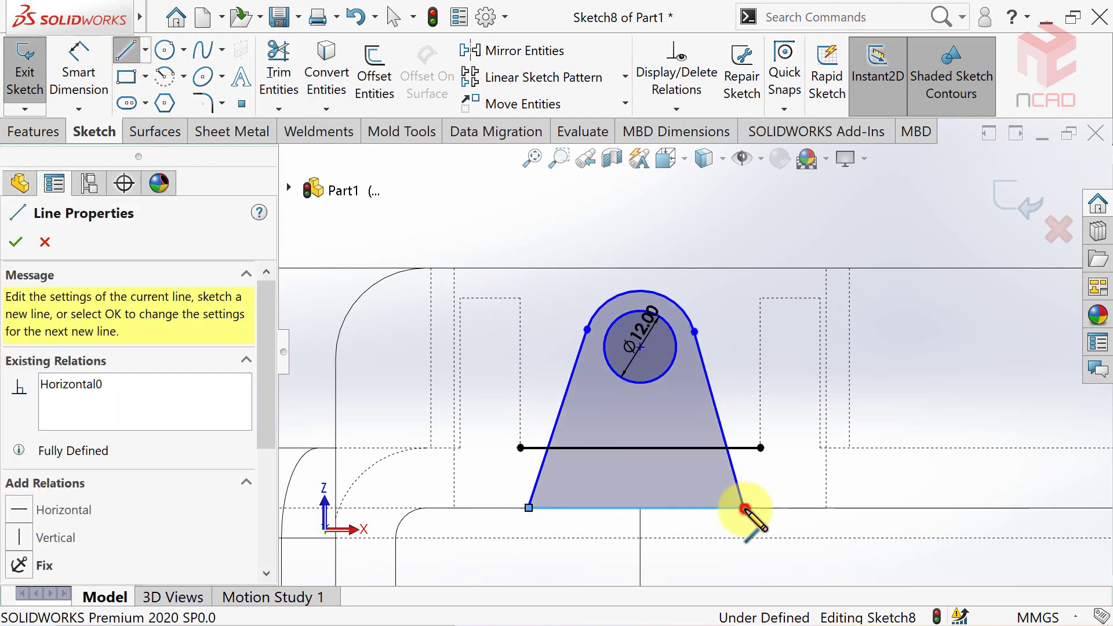
pyautogui.press('Escape')
# Step: Select the bottom edge and drag the profile's bottom-right corner to adjust it
pyautogui.click(635, 508)
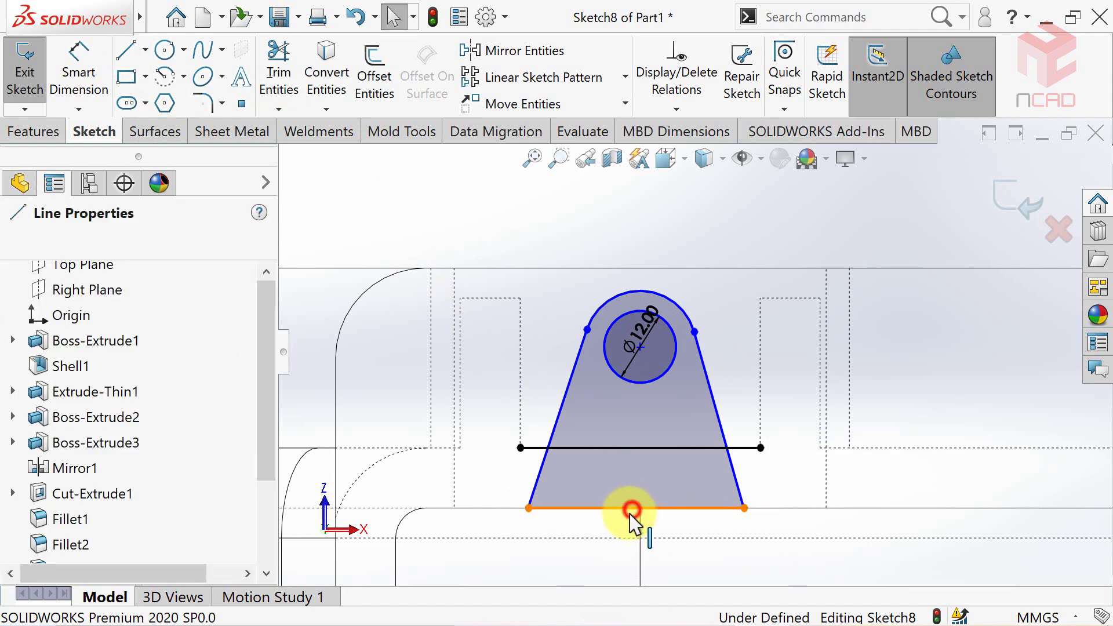
pyautogui.click(641, 513)
pyautogui.click(727, 510)
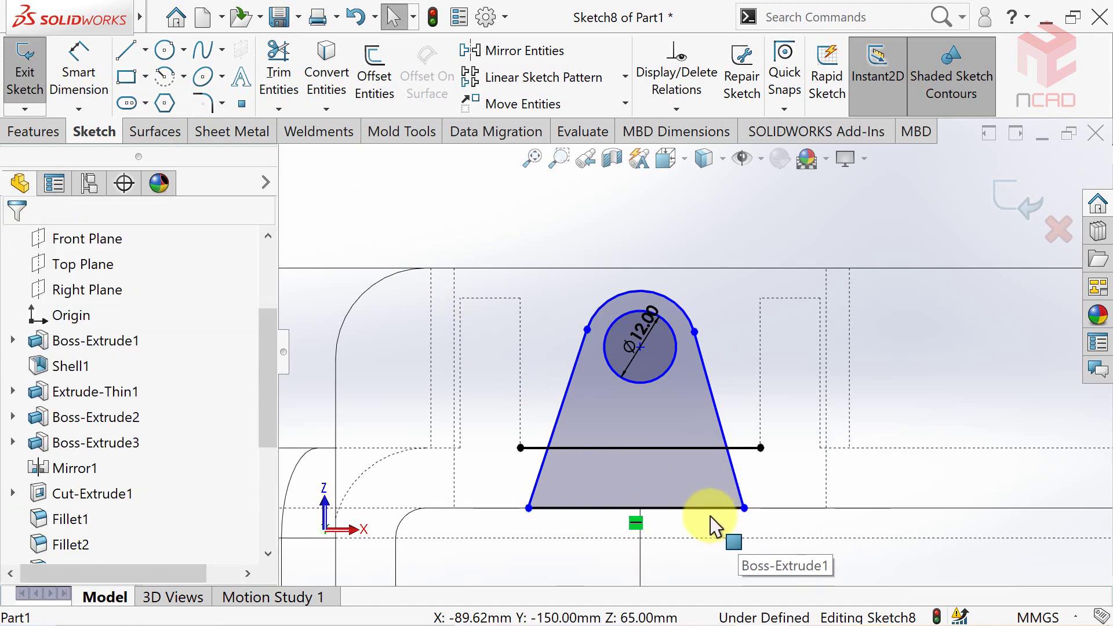
pyautogui.moveTo(744, 510); pyautogui.dragTo(754, 505)
# Step: Dimension the angle between the two slanted sides as 40°
pyautogui.click(79, 73)
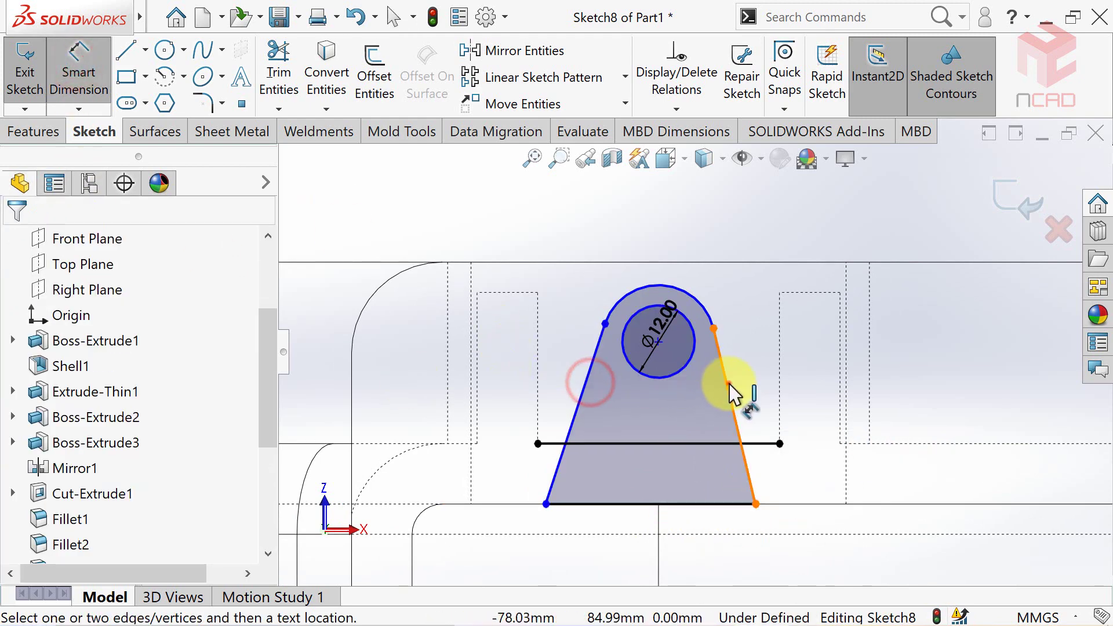
pyautogui.click(729, 387)
pyautogui.click(585, 390)
pyautogui.click(633, 444)
pyautogui.write('40')
pyautogui.press('Return')
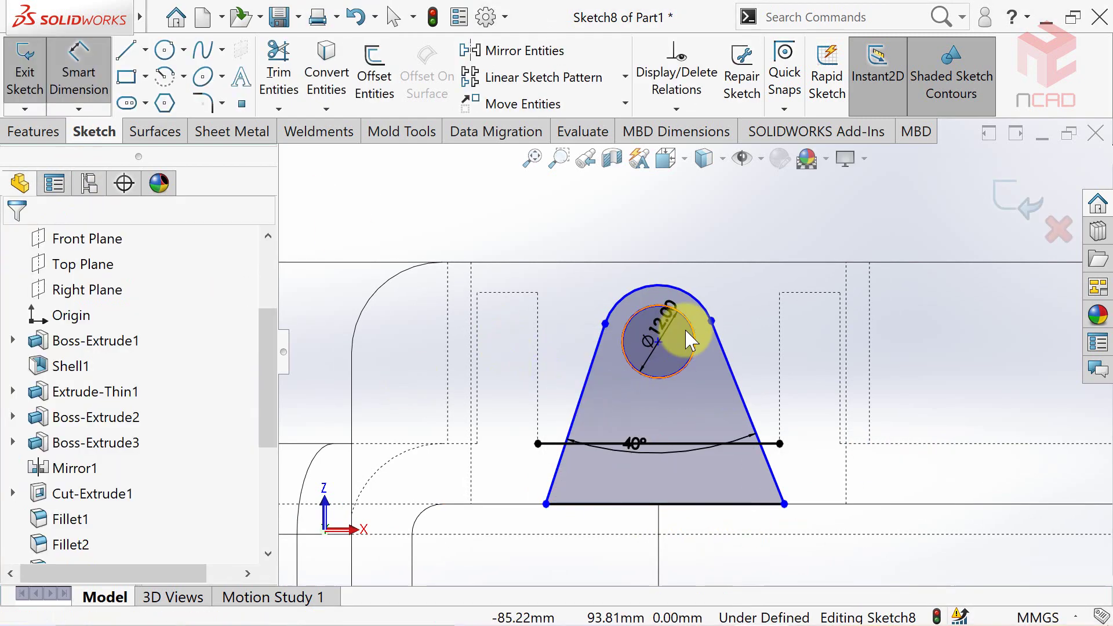
pyautogui.press('Escape')
# Step: Make the two slanted sides equal in length
pyautogui.click(734, 374)
pyautogui.keyDown('ctrl'); pyautogui.click(580, 397); pyautogui.keyUp('ctrl')
pyautogui.moveTo(264, 427); pyautogui.dragTo(269, 493)
pyautogui.click(46, 574)
pyautogui.click(16, 242)
# Step: Give the top arc a 15 mm radius and test that the corner stays constrained
pyautogui.click(81, 67)
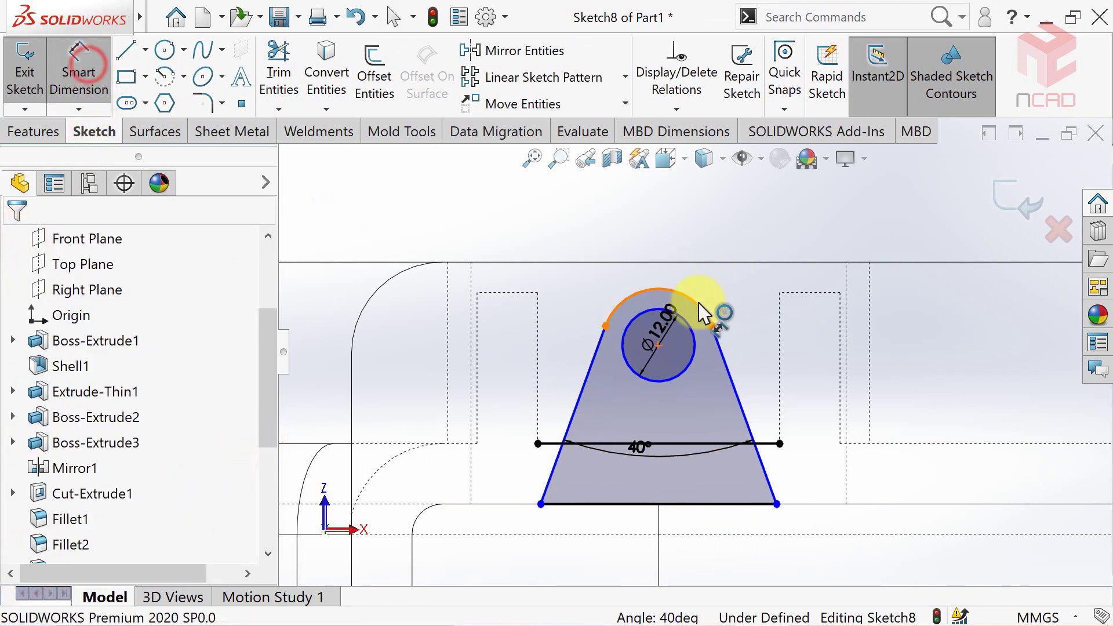
pyautogui.click(701, 313)
pyautogui.scroll(-3, 696, 313)
pyautogui.write('15')
pyautogui.press('Return')
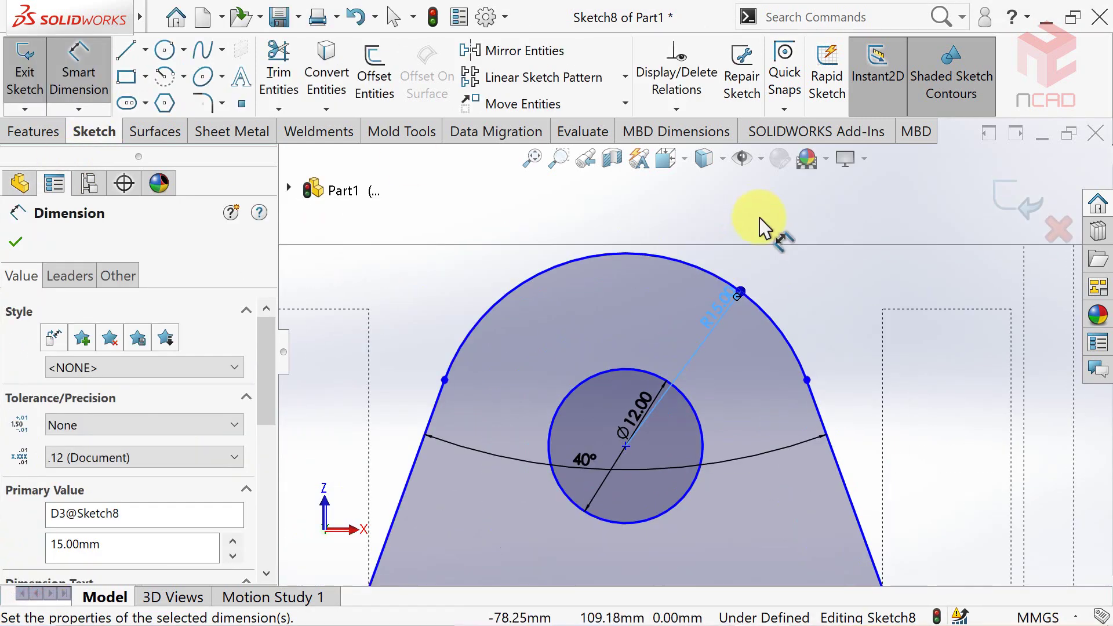
pyautogui.scroll(3, 777, 229)
pyautogui.press('Escape')
pyautogui.moveTo(539, 515)
pyautogui.mouseDown()
pyautogui.moveTo(572, 516)
pyautogui.moveTo(583, 497)
pyautogui.mouseUp()
pyautogui.hotkey('ctrl', 'z')
# Step: Dimension the hole centre 22 mm above the bottom edge
pyautogui.click(78, 73)
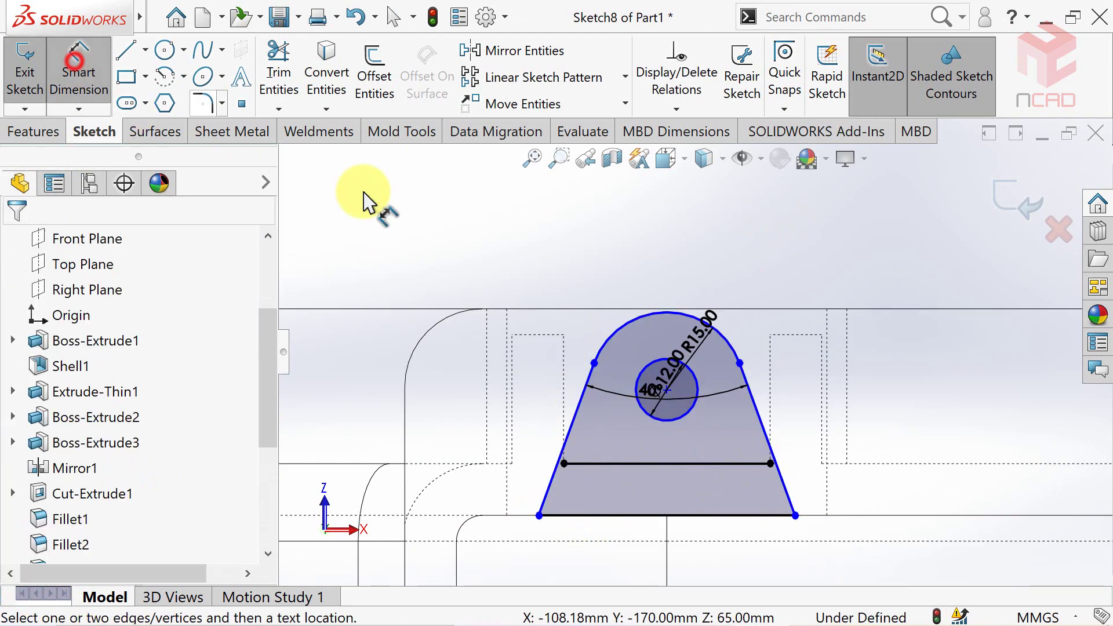
pyautogui.click(701, 394)
pyautogui.click(717, 515)
pyautogui.click(898, 455)
pyautogui.write('22')
pyautogui.press('Return')
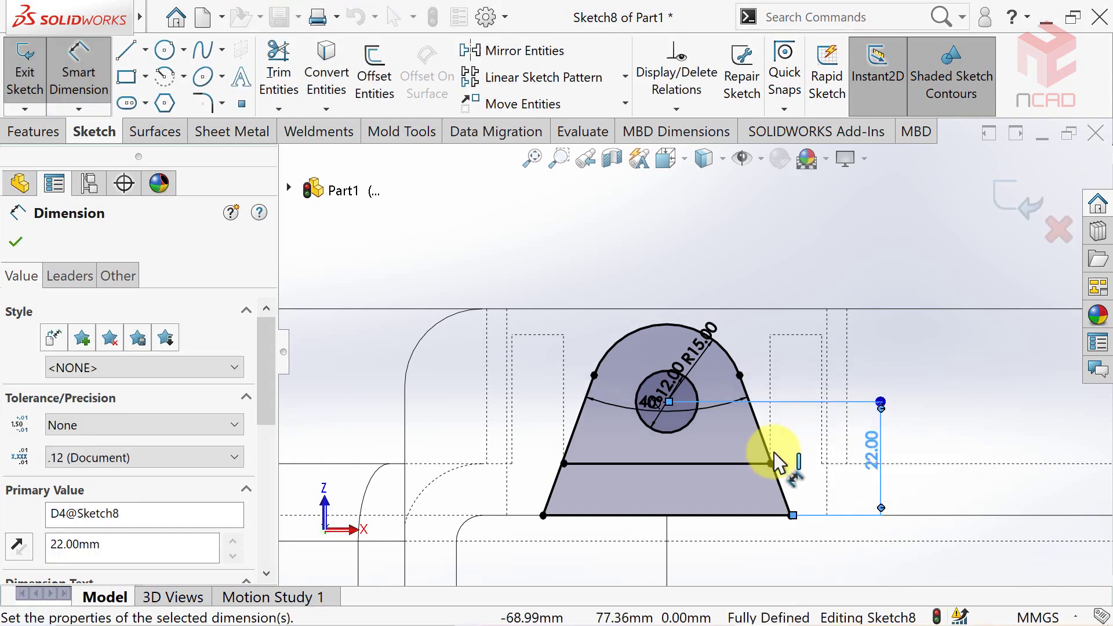
pyautogui.press('Escape')
# Step: Move the 40° dimension below the profile and the R15 dimension to the arc's upper left
pyautogui.scroll(-2, 721, 460)
pyautogui.moveTo(629, 372); pyautogui.dragTo(651, 473)
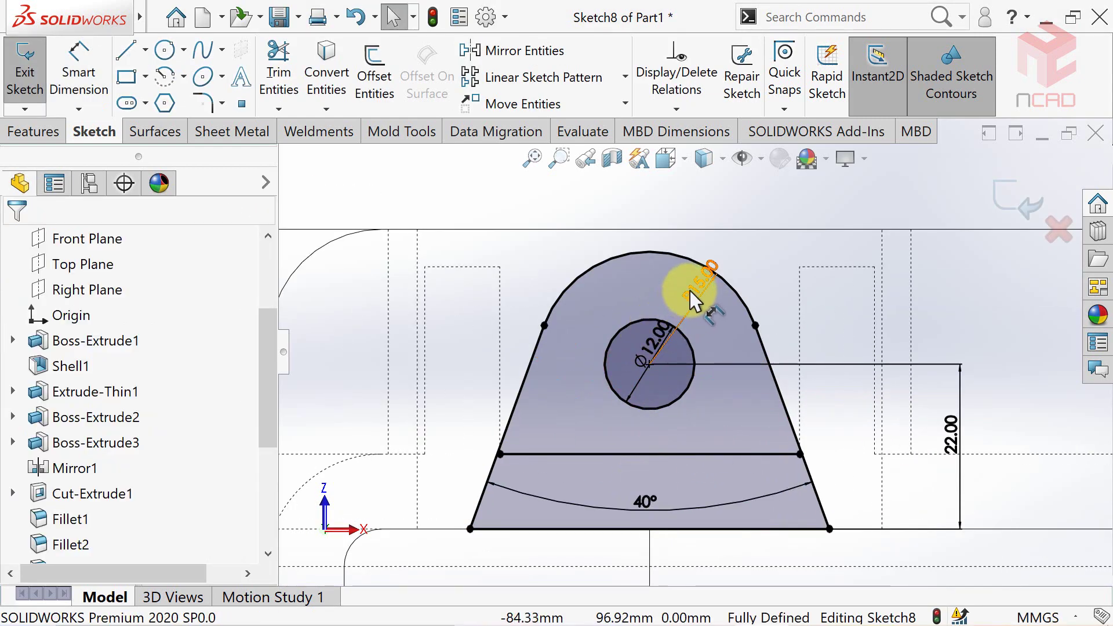
pyautogui.moveTo(694, 299); pyautogui.dragTo(599, 316)
pyautogui.click(659, 200)
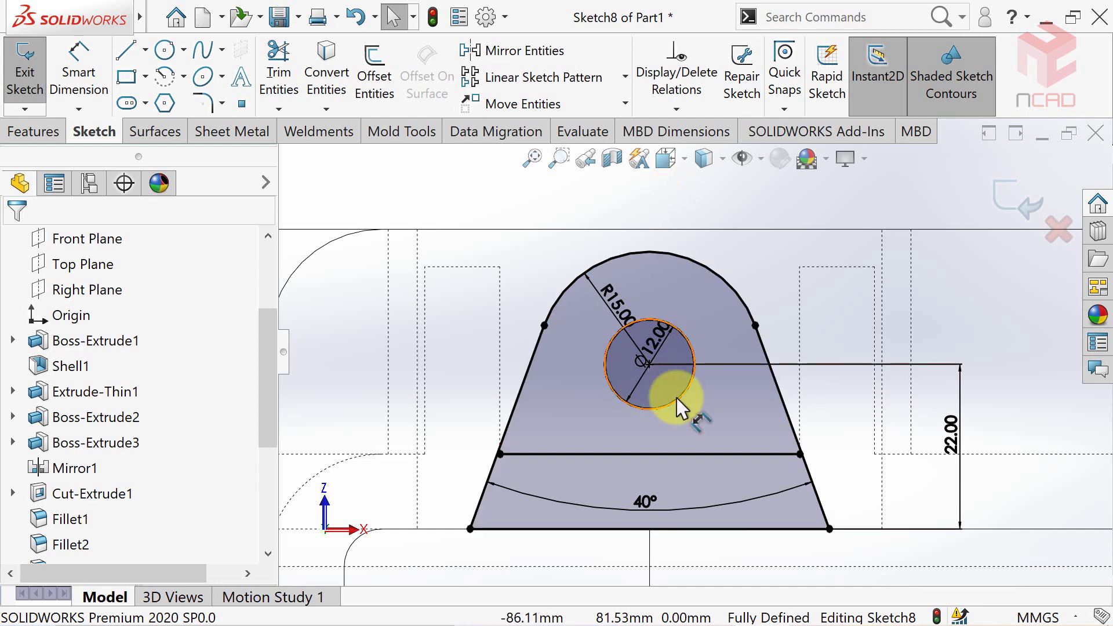
# Step: Convert the short horizontal line into construction geometry
pyautogui.click(675, 454)
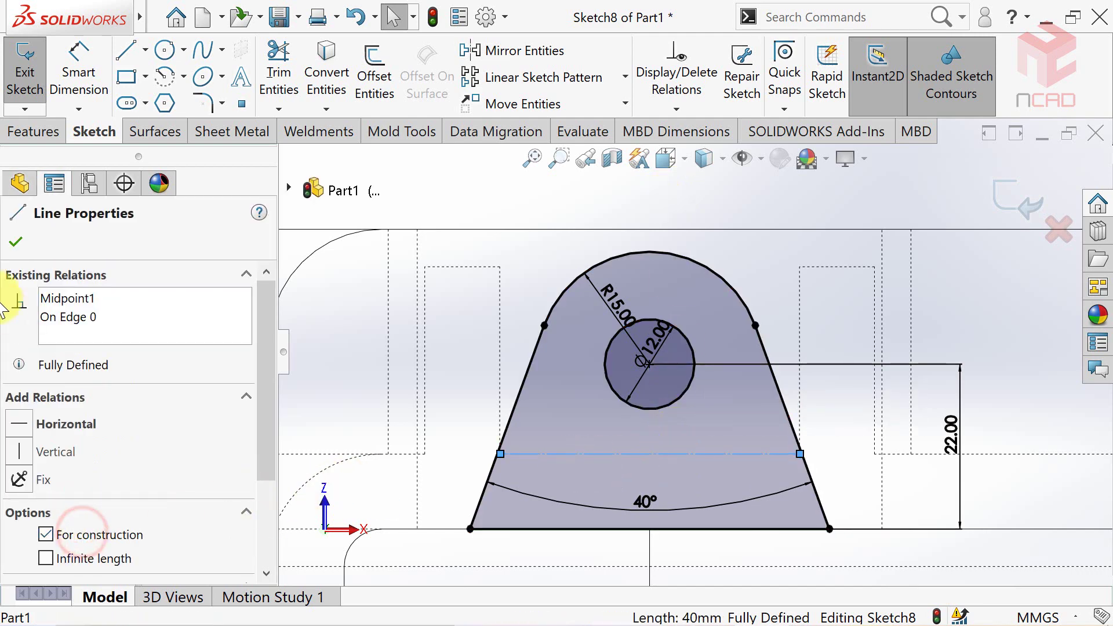
pyautogui.click(15, 242)
pyautogui.scroll(2, 652, 206)
pyautogui.scroll(3, 658, 208)
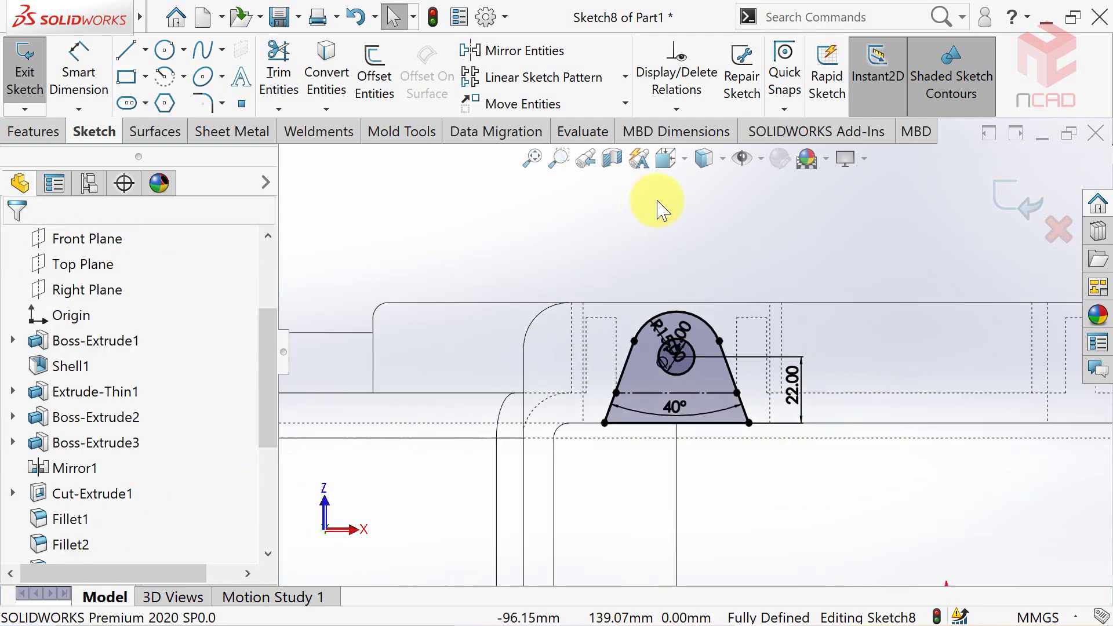
pyautogui.scroll(-4, 733, 389)
pyautogui.scroll(5, 782, 273)
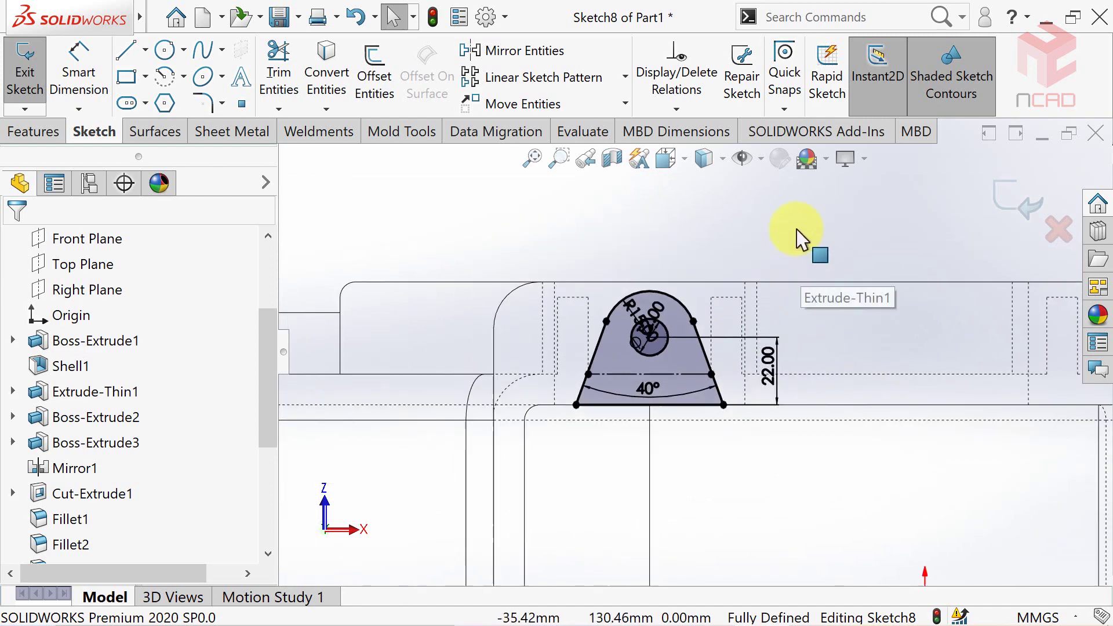
# Step: Switch to Shaded With Edges display and orbit to view the underside
pyautogui.click(724, 164)
pyautogui.click(703, 218)
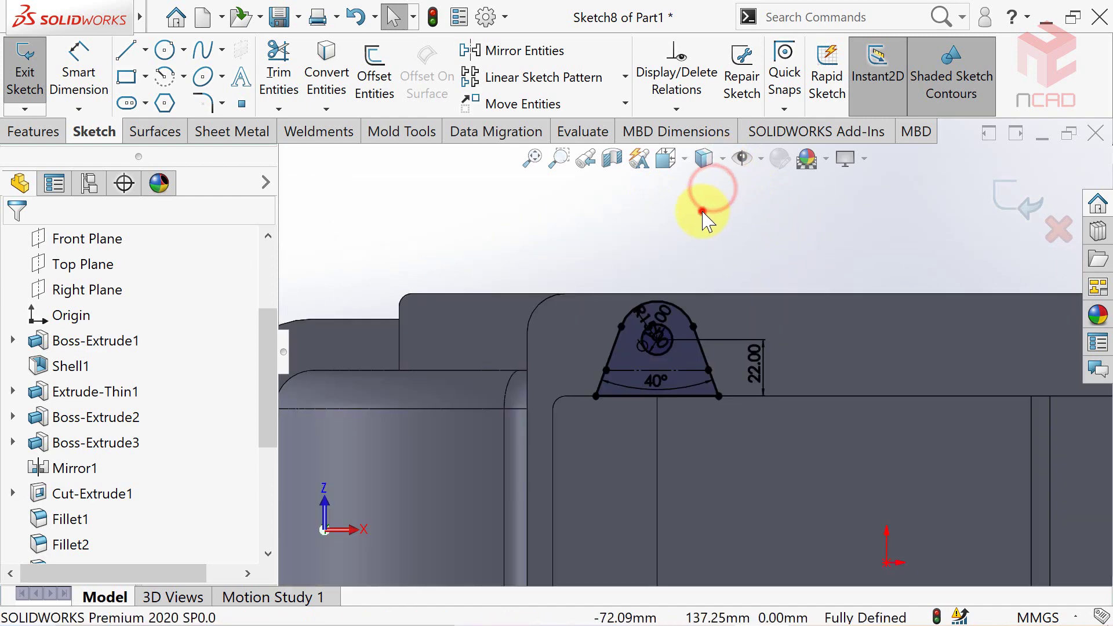
pyautogui.scroll(1, 703, 218)
pyautogui.scroll(1, 724, 226)
pyautogui.scroll(2, 736, 238)
pyautogui.moveTo(758, 261); pyautogui.dragTo(819, 547, button='middle')
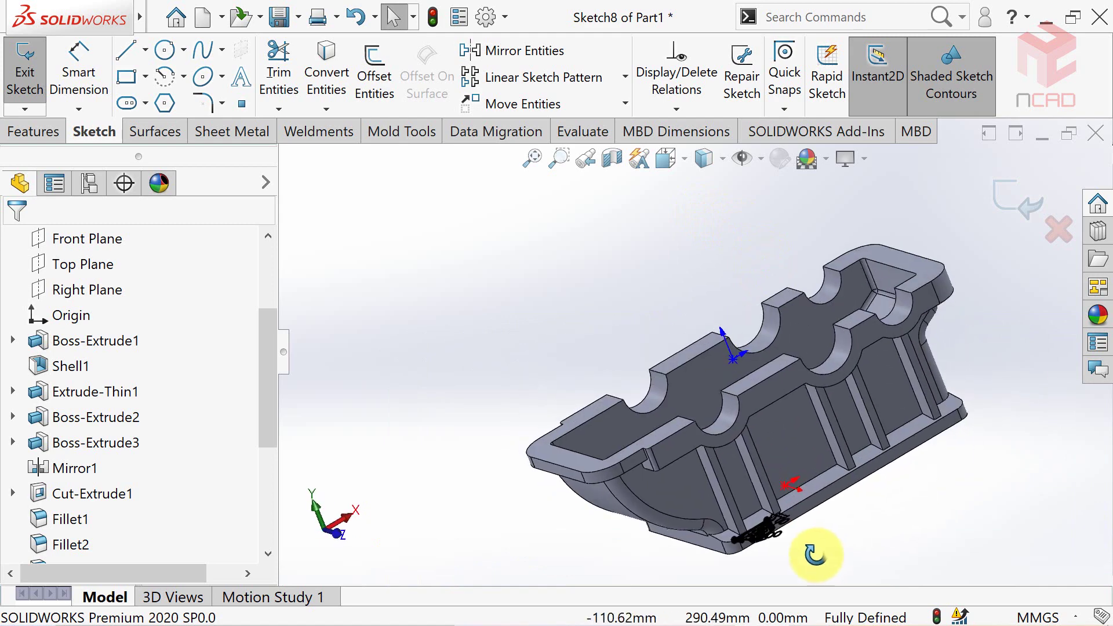
pyautogui.scroll(-4, 707, 510)
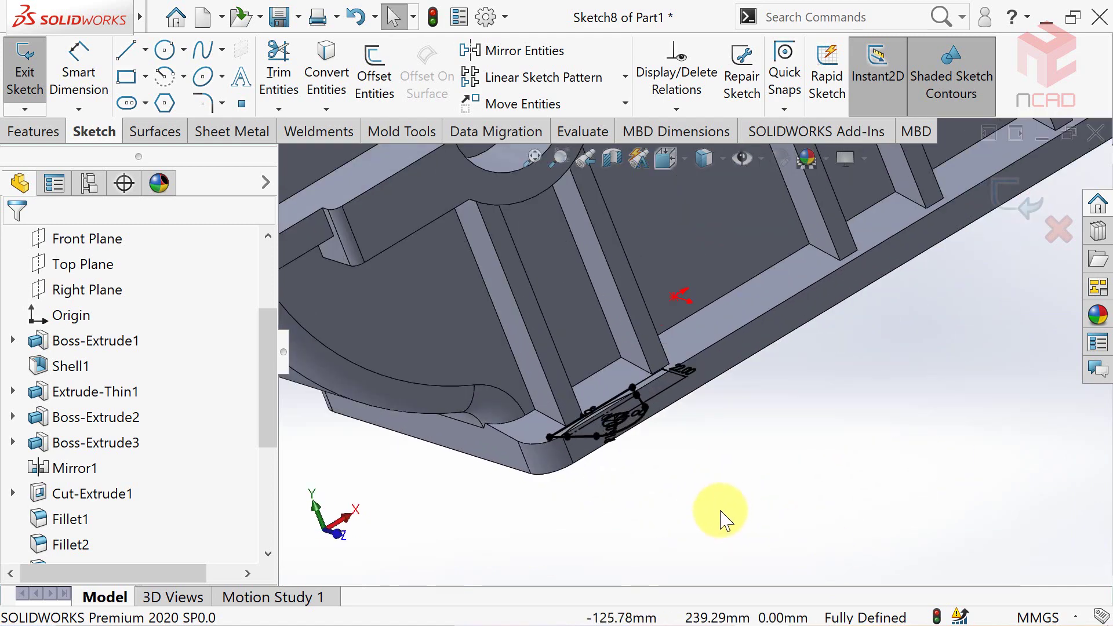
# Step: Extrude Sketch8's contour 25 mm Blind, reversed upward, as a merged boss
pyautogui.click(33, 134)
pyautogui.click(33, 99)
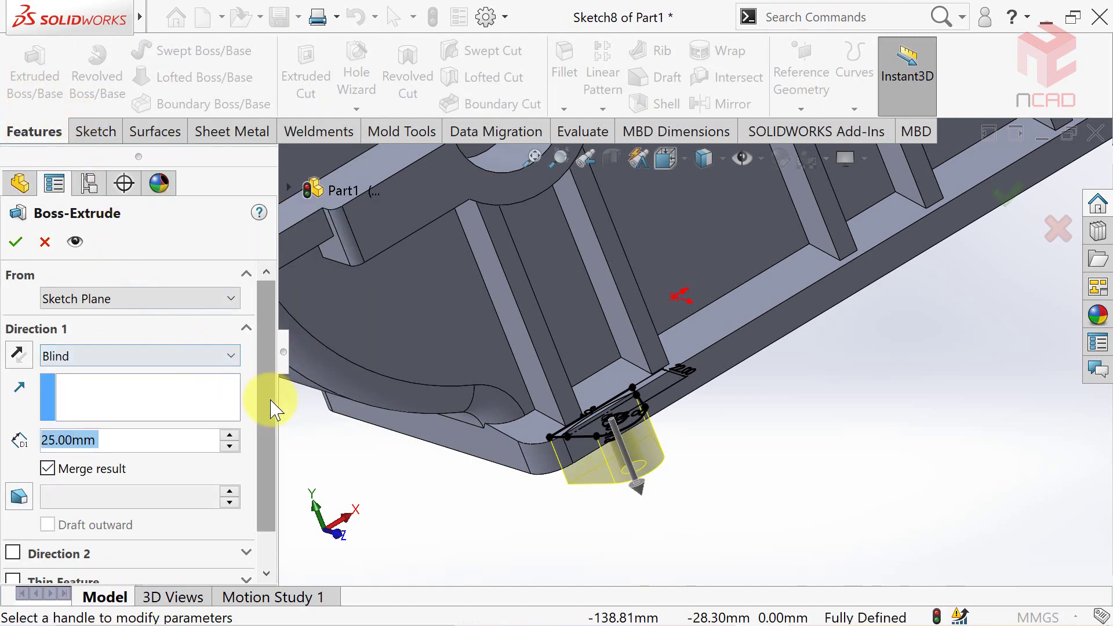
pyautogui.moveTo(269, 400); pyautogui.dragTo(273, 464)
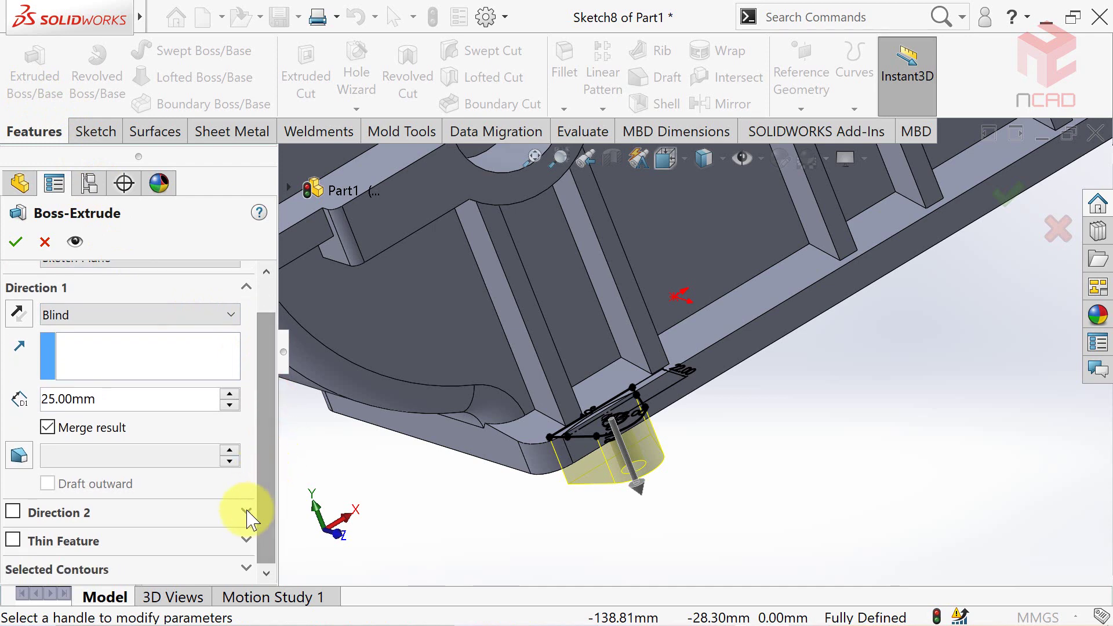
pyautogui.click(213, 566)
pyautogui.moveTo(266, 509); pyautogui.dragTo(266, 566)
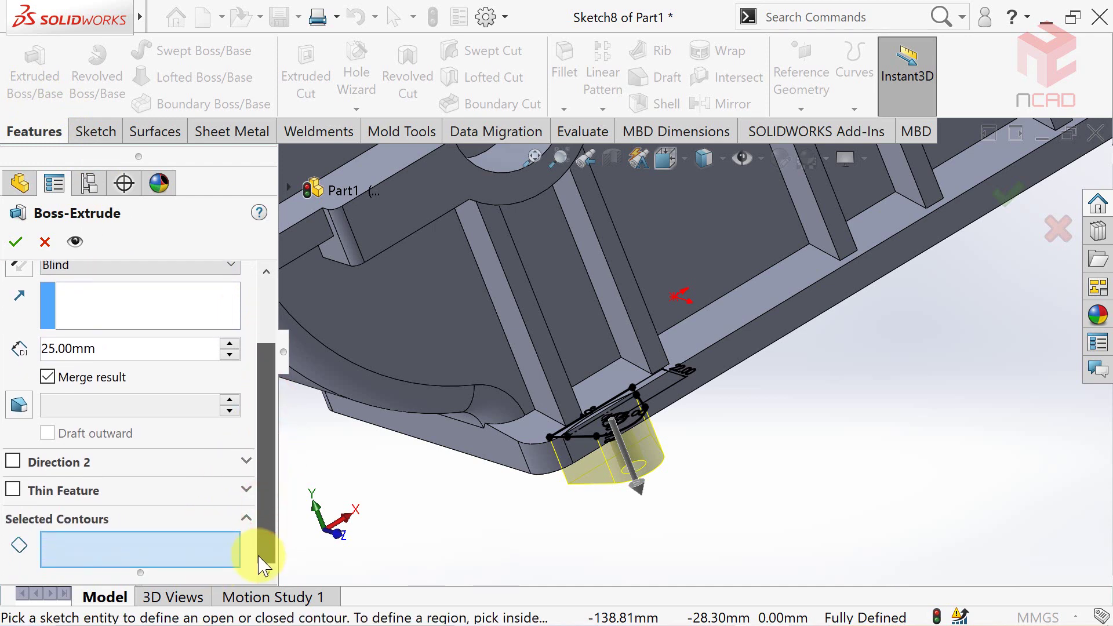
pyautogui.click(586, 449)
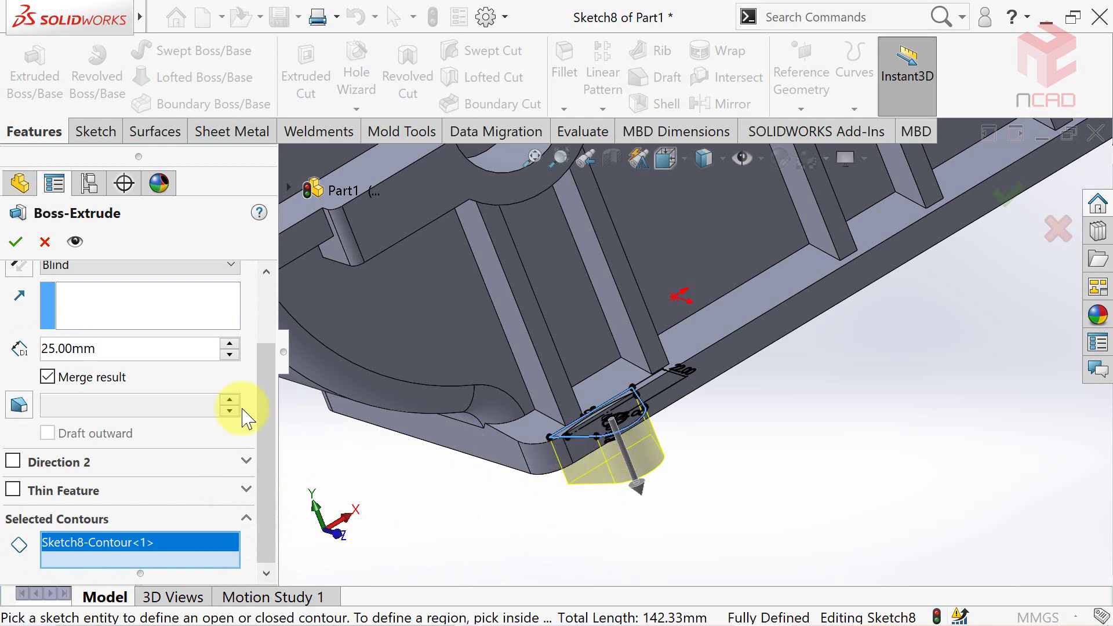
pyautogui.moveTo(264, 384); pyautogui.dragTo(268, 291)
pyautogui.click(22, 355)
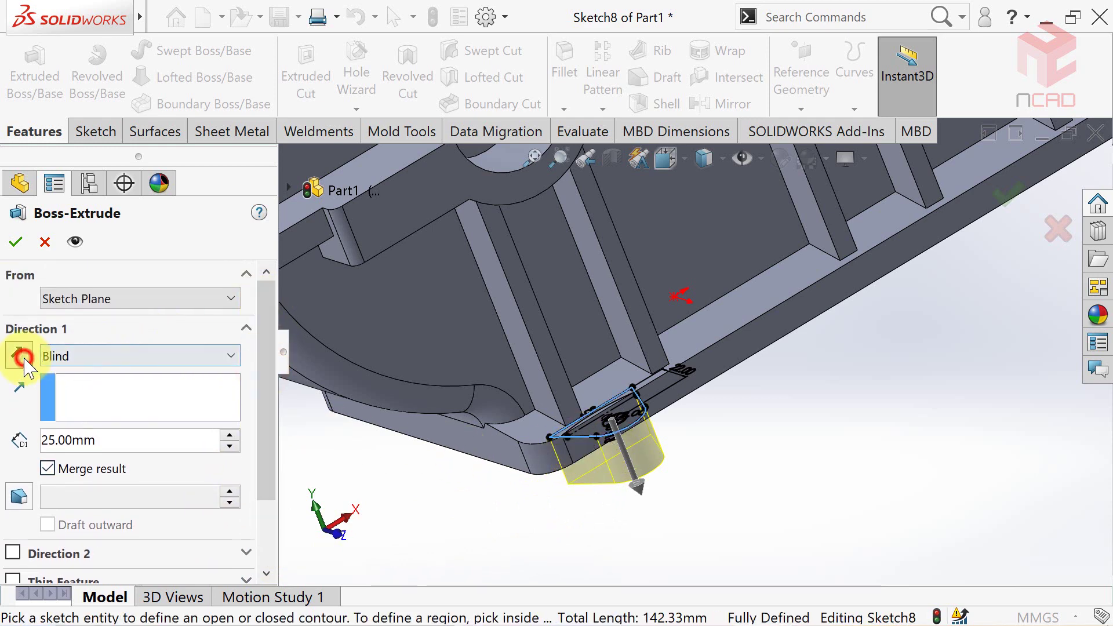
pyautogui.click(9, 250)
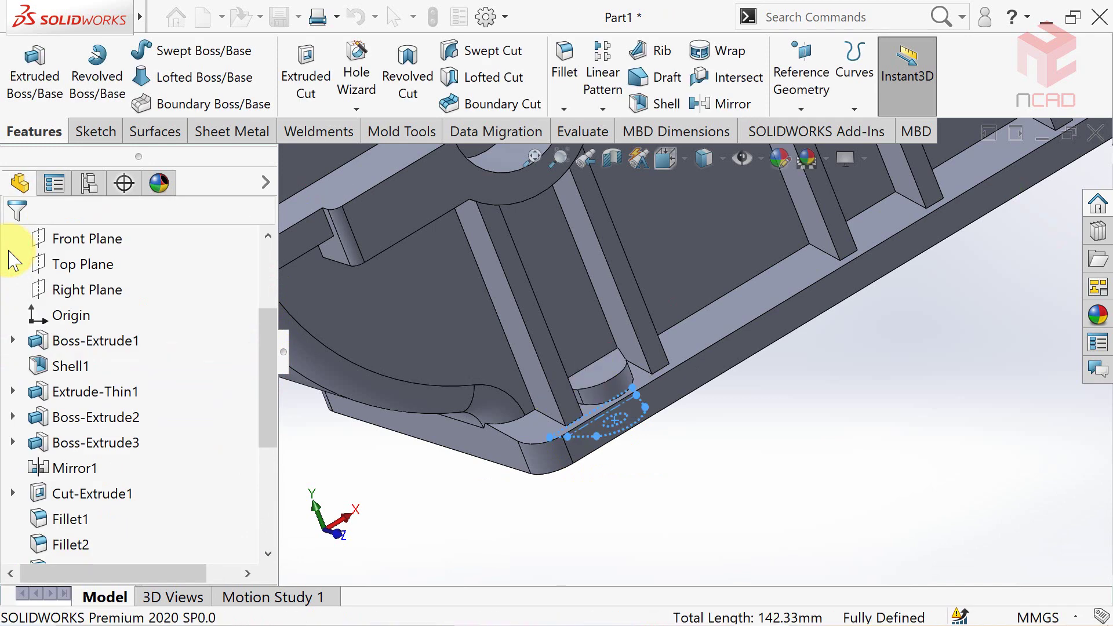
# Step: Expand Boss-Extrude5 in the feature tree and show Sketch8 on the model
pyautogui.click(461, 496)
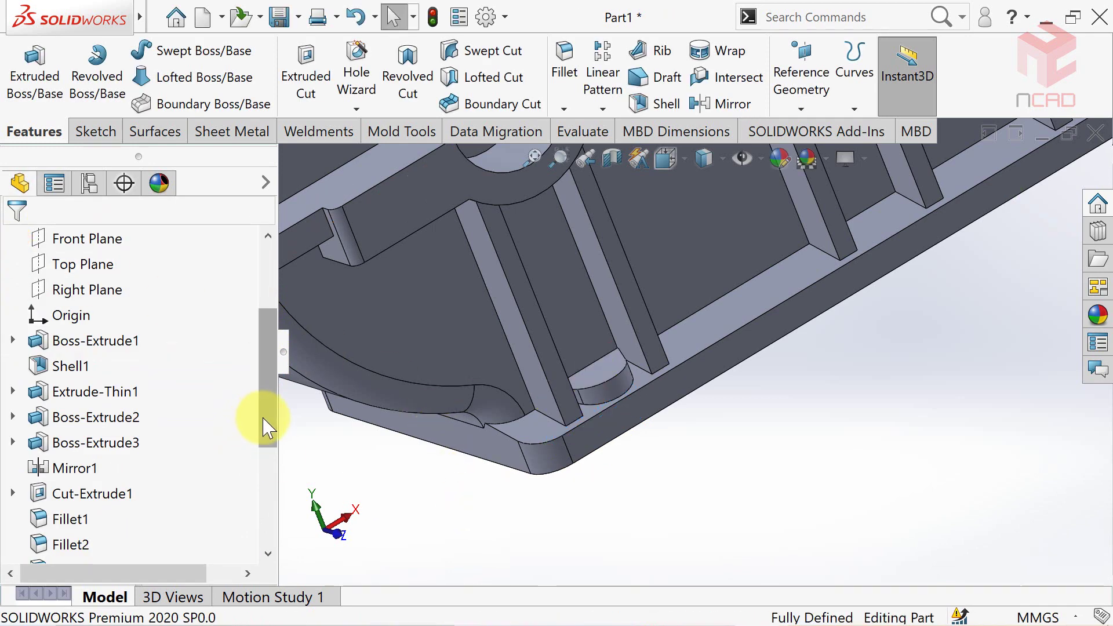
pyautogui.moveTo(267, 422); pyautogui.dragTo(255, 525)
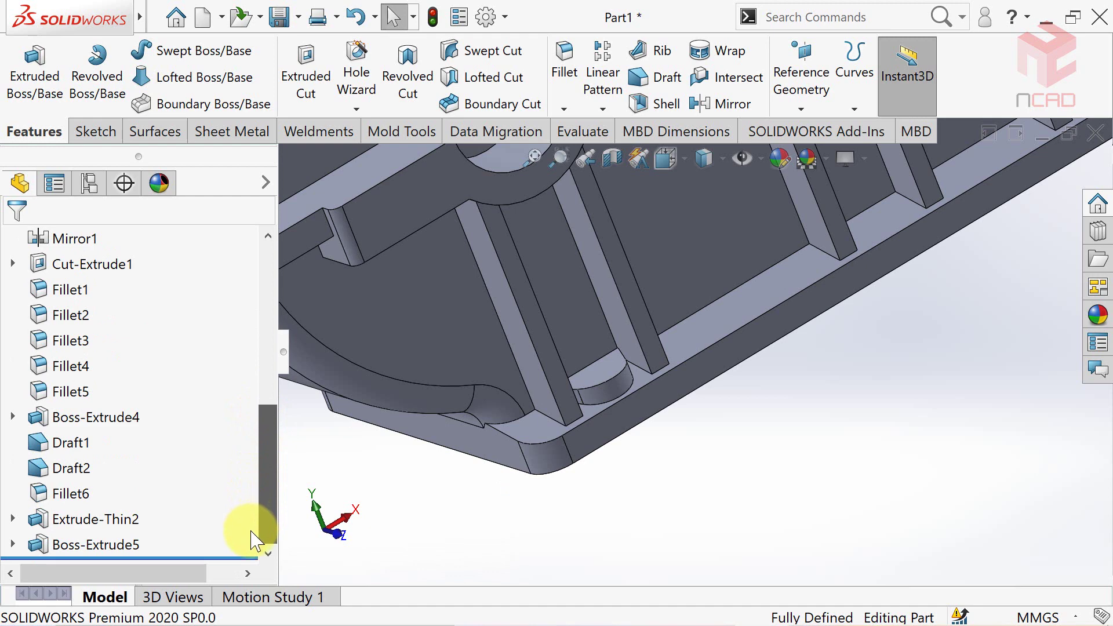
pyautogui.click(16, 548)
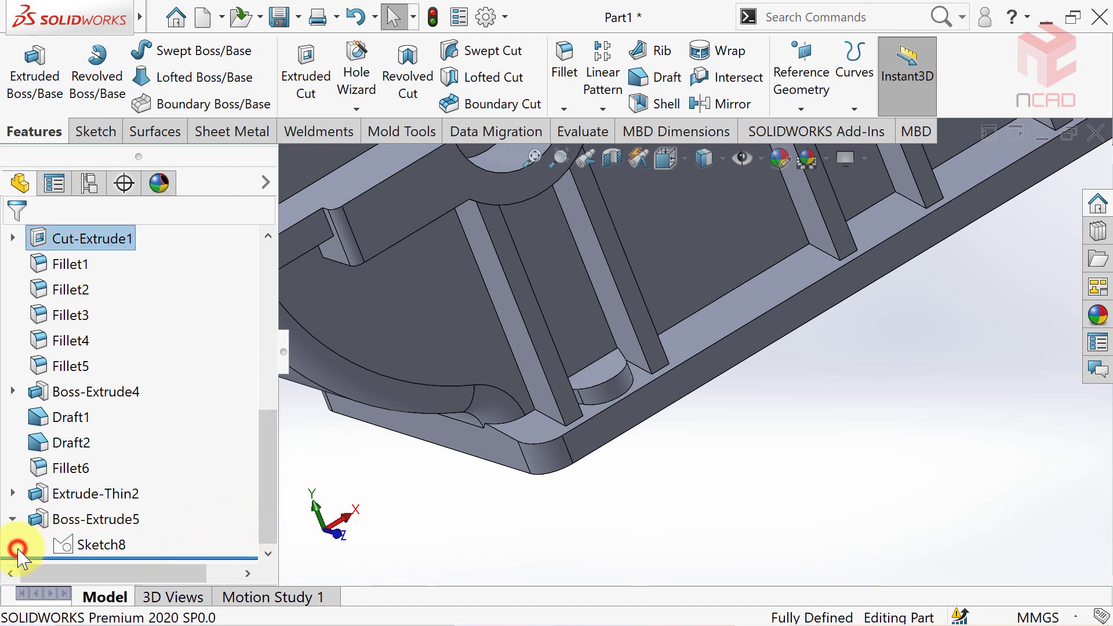
pyautogui.click(69, 551)
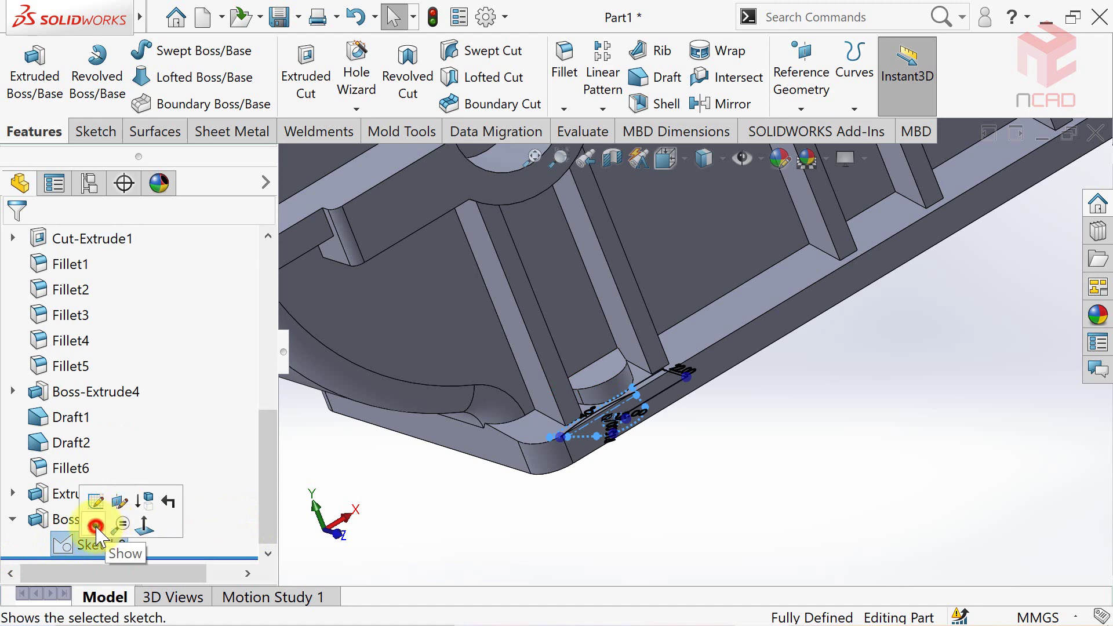
pyautogui.click(95, 527)
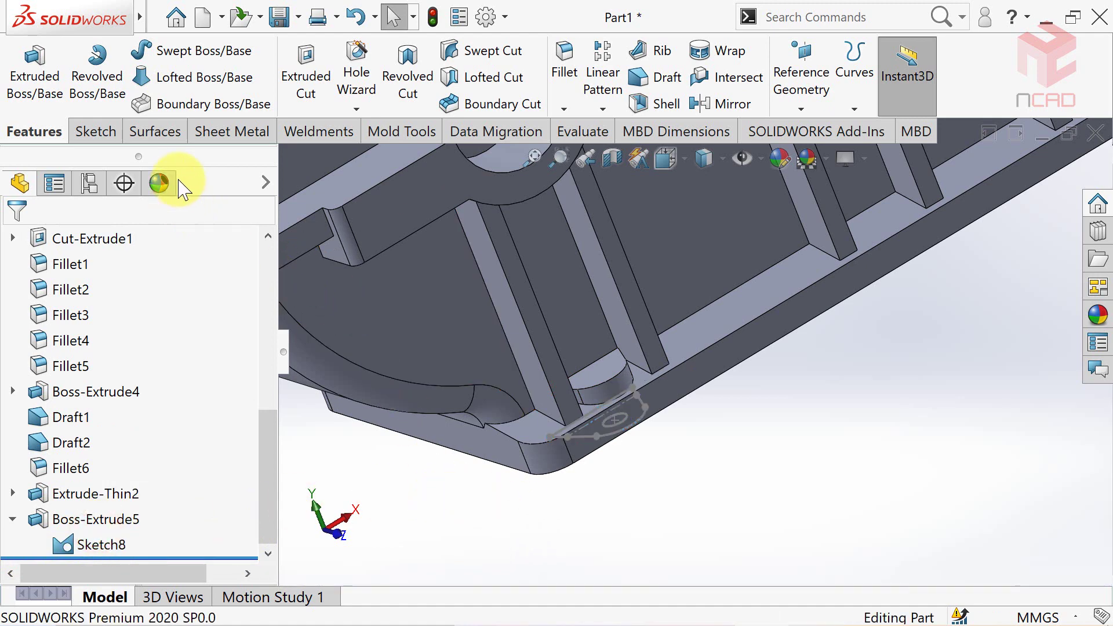
# Step: Cut the Ø12 sketch circle through the lug with an Up To Next extruded cut
pyautogui.click(305, 74)
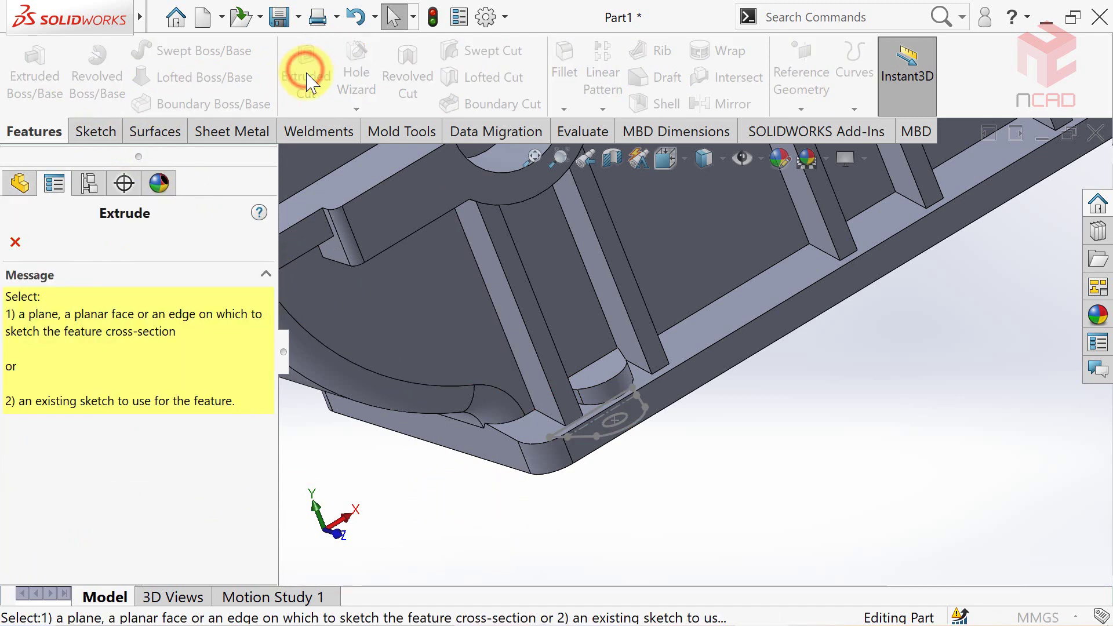
pyautogui.click(617, 432)
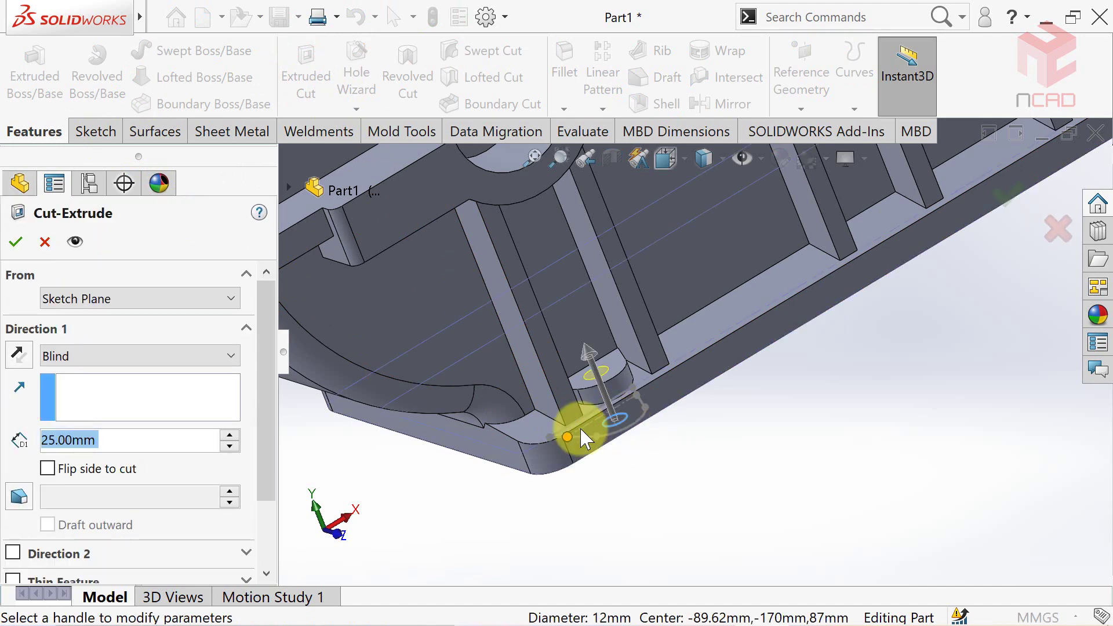
pyautogui.click(176, 355)
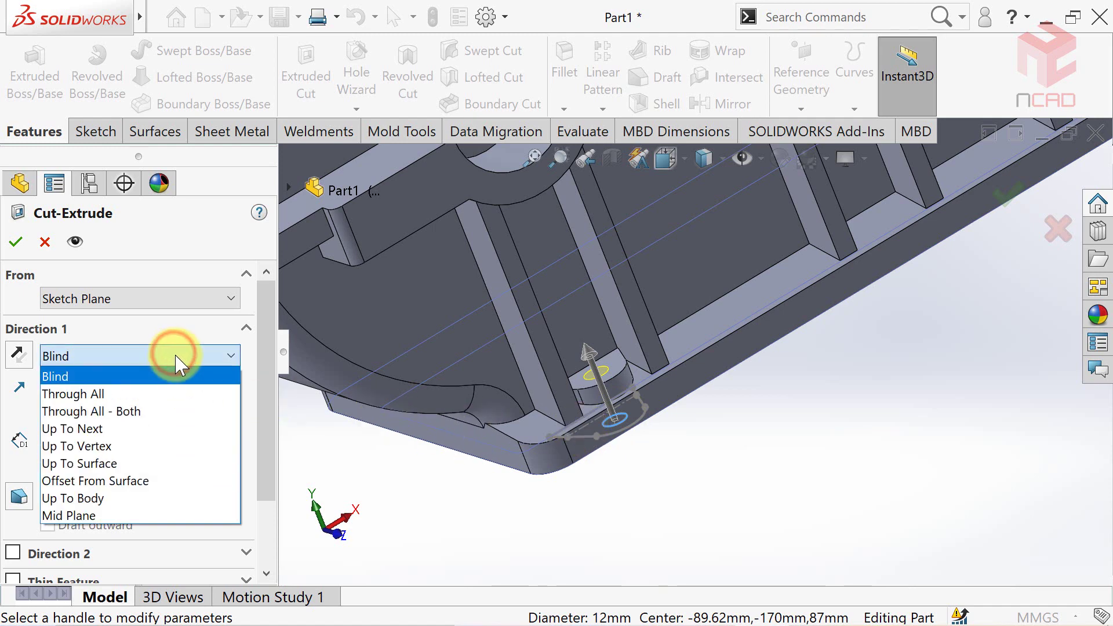
pyautogui.click(174, 432)
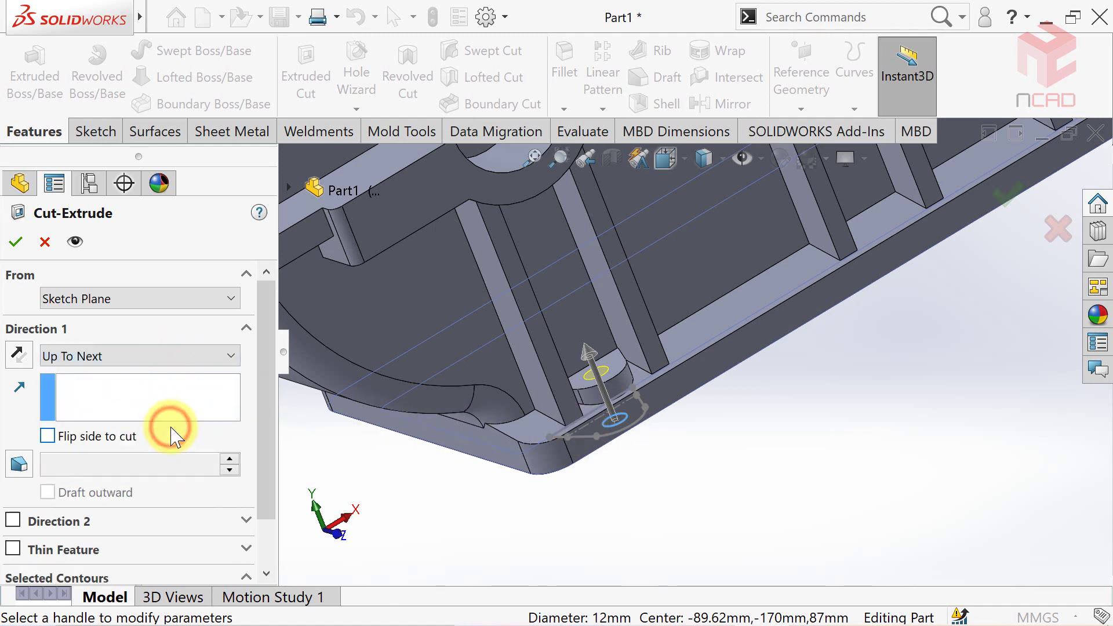
pyautogui.click(16, 242)
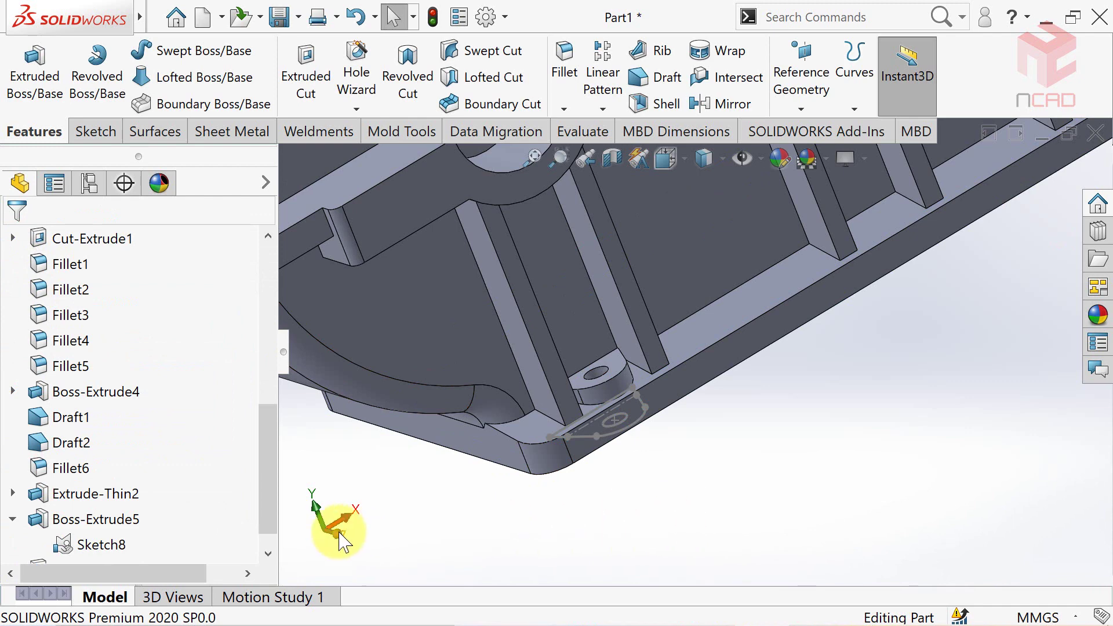
# Step: Hide Sketch8 and orbit the housing to view it from above
pyautogui.click(98, 544)
pyautogui.click(138, 521)
pyautogui.click(471, 517)
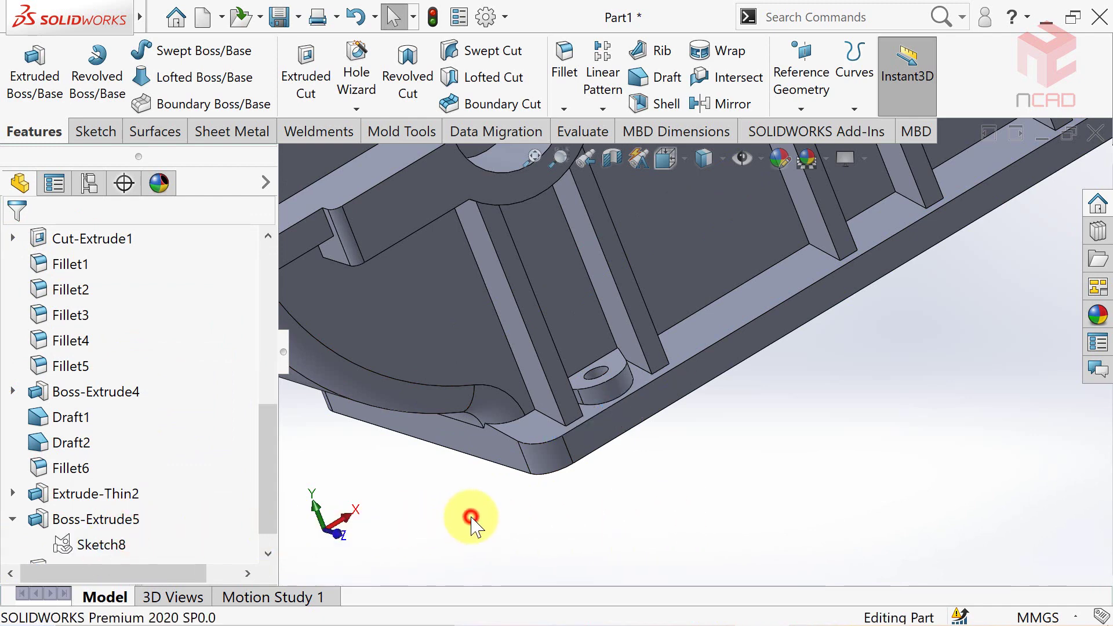
pyautogui.moveTo(522, 489)
pyautogui.mouseDown(button='middle')
pyautogui.moveTo(529, 410)
pyautogui.moveTo(608, 454)
pyautogui.moveTo(614, 477)
pyautogui.moveTo(574, 566)
pyautogui.moveTo(616, 578)
pyautogui.moveTo(721, 397)
pyautogui.mouseUp(button='middle')
pyautogui.scroll(3, 410, 269)
pyautogui.scroll(-3, 410, 269)
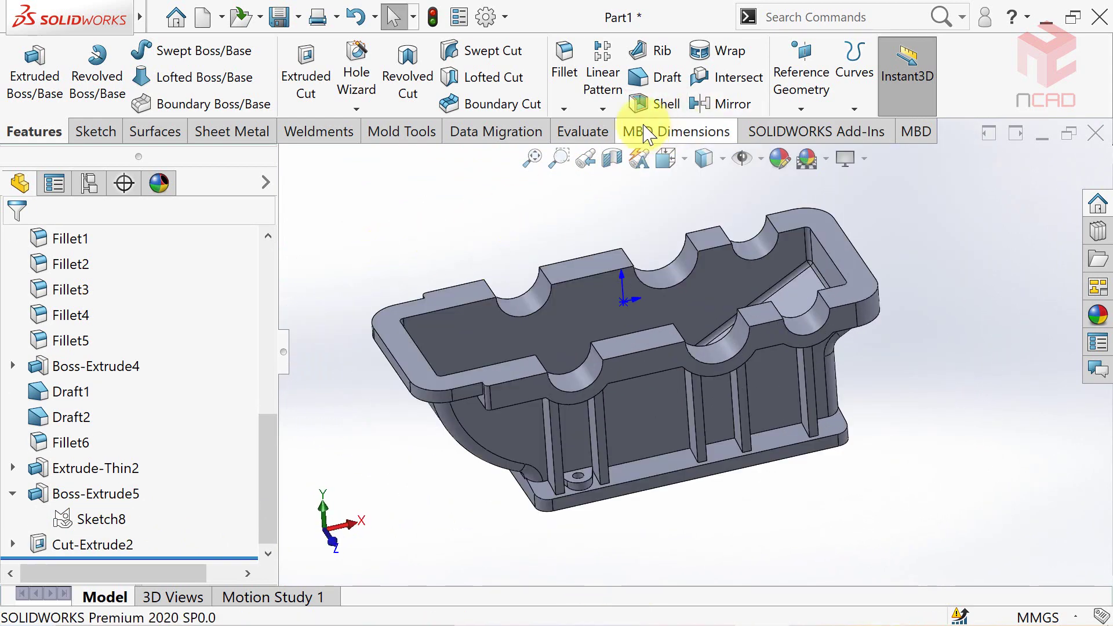
# Step: Set a linear pattern along the bottom edge for Boss-Extrude5 and Cut-Extrude2
pyautogui.click(602, 58)
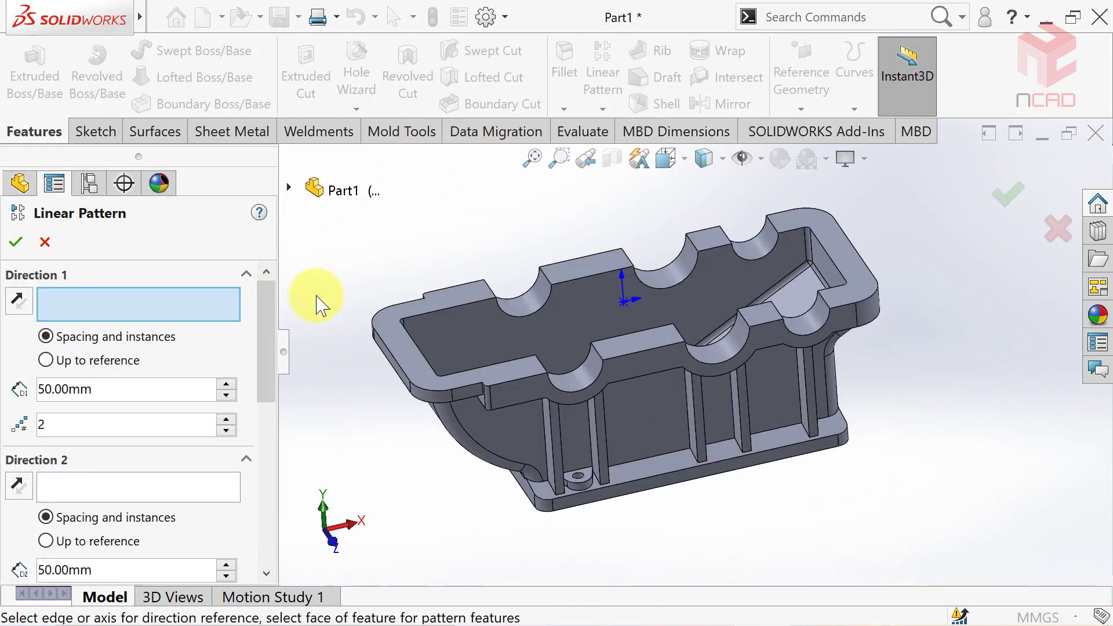
pyautogui.click(627, 483)
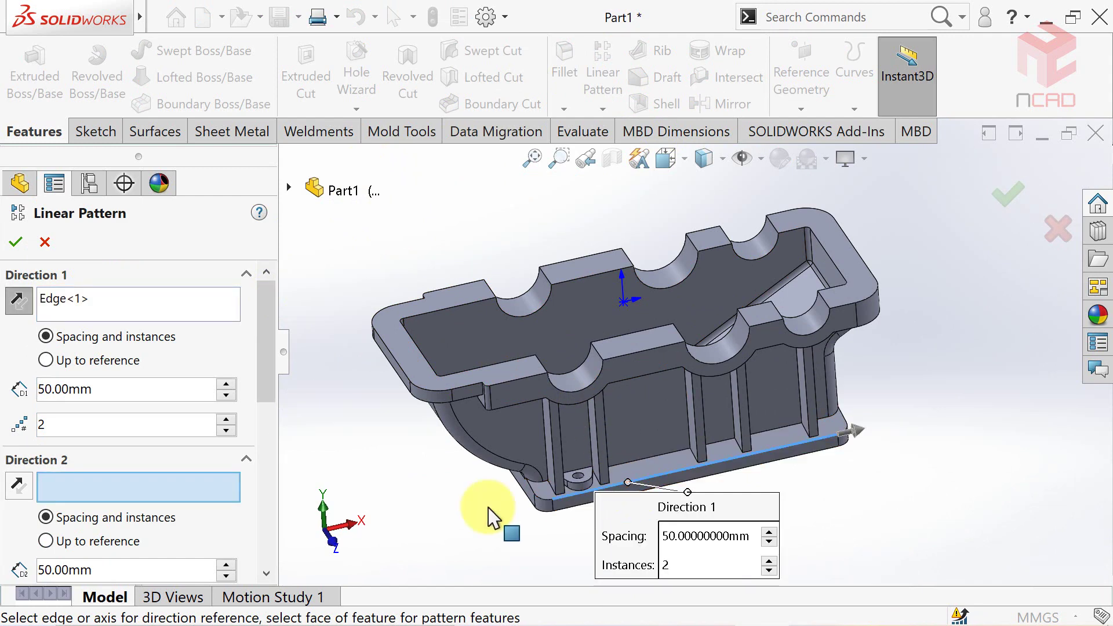
pyautogui.moveTo(271, 371); pyautogui.dragTo(267, 466)
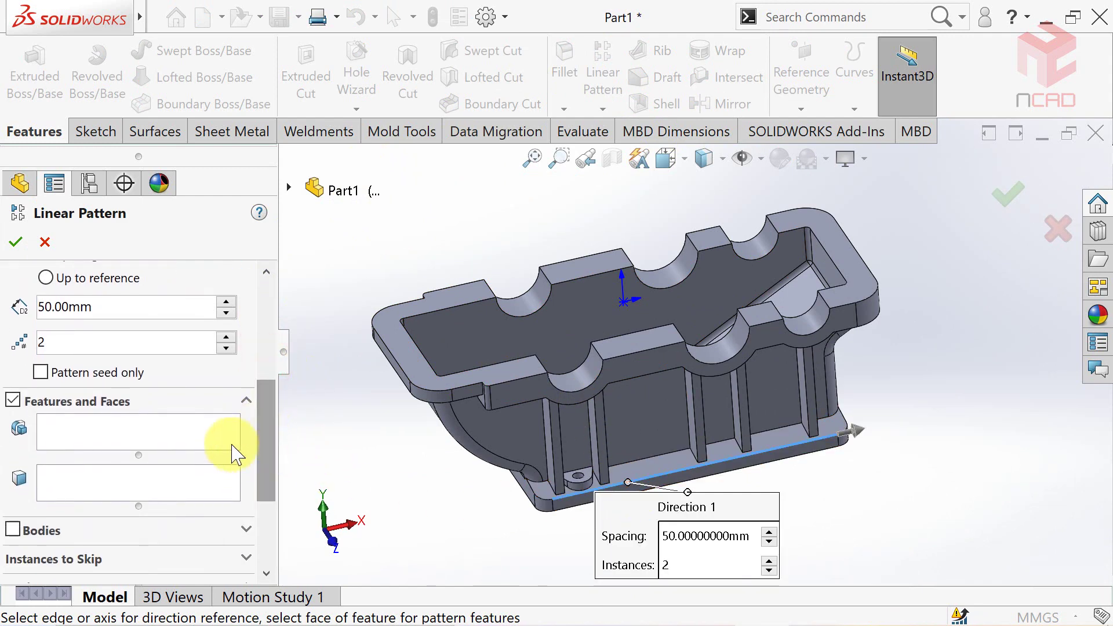
pyautogui.click(198, 441)
pyautogui.click(288, 187)
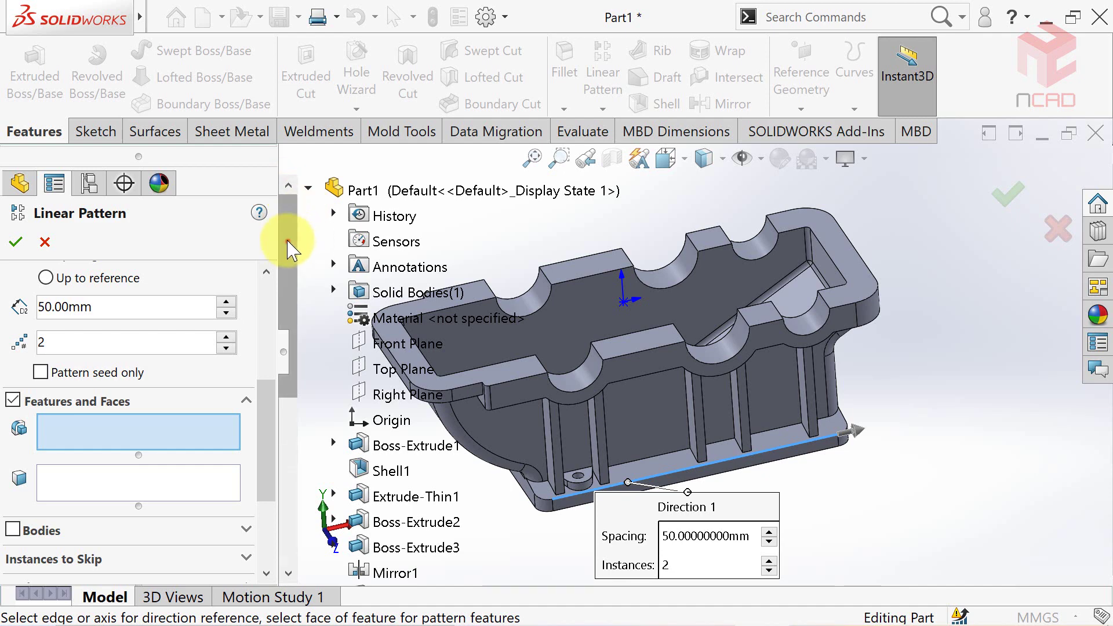
pyautogui.moveTo(290, 242); pyautogui.dragTo(292, 467)
pyautogui.click(400, 551)
pyautogui.click(400, 571)
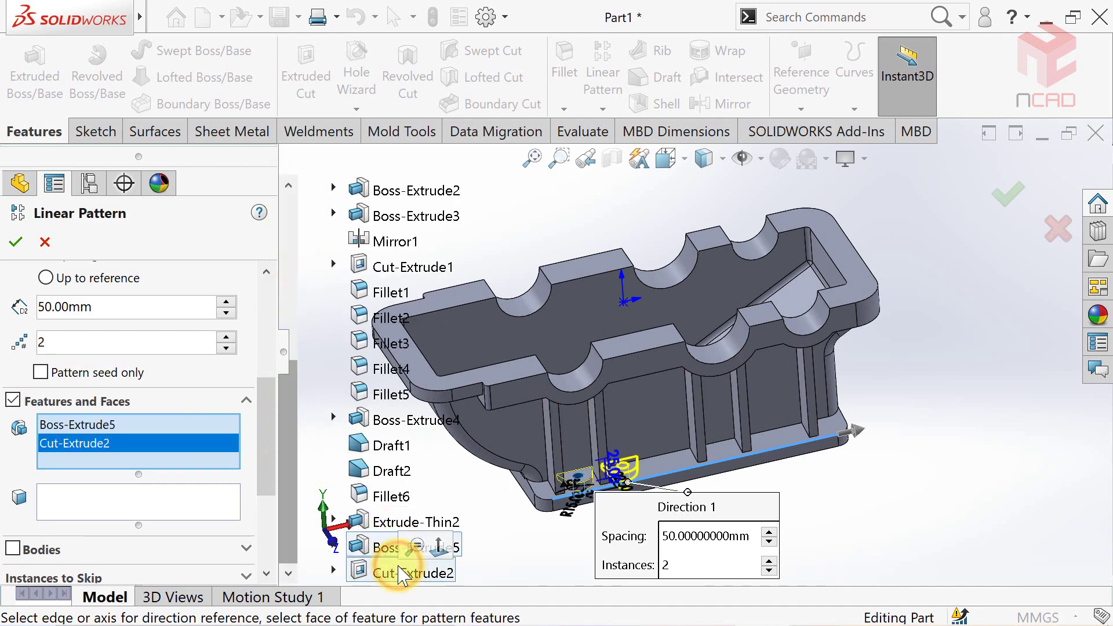
pyautogui.moveTo(269, 446); pyautogui.dragTo(277, 348)
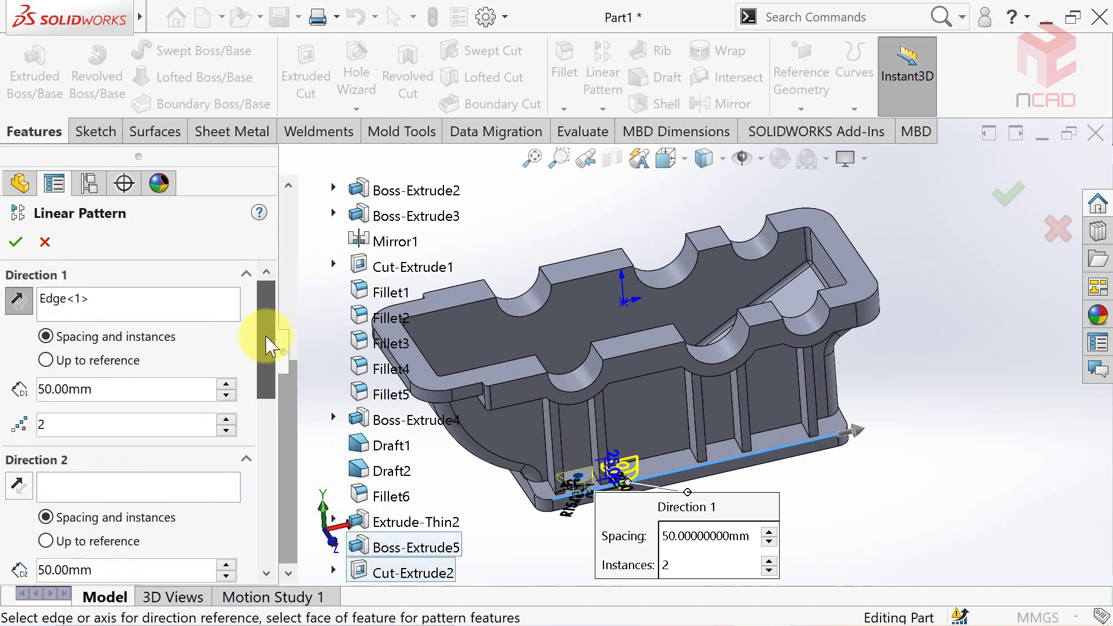
# Step: Change the pattern spacing from 50 mm to 105 mm
pyautogui.click(117, 391)
pyautogui.moveTo(117, 391); pyautogui.dragTo(28, 400)
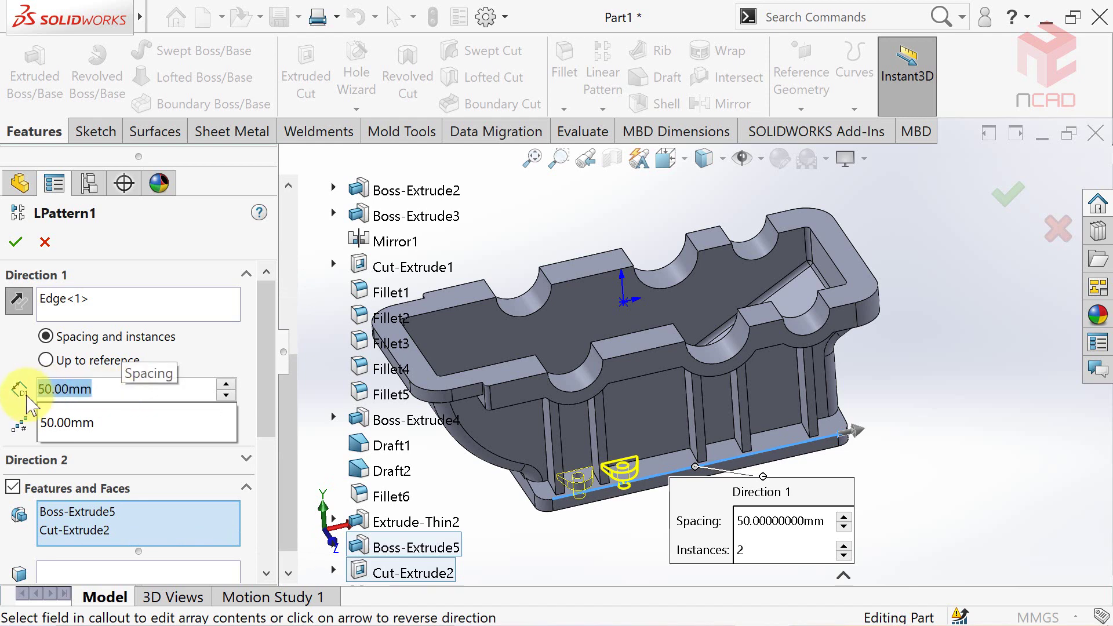
pyautogui.write('105')
pyautogui.press('Return')
pyautogui.write('3')
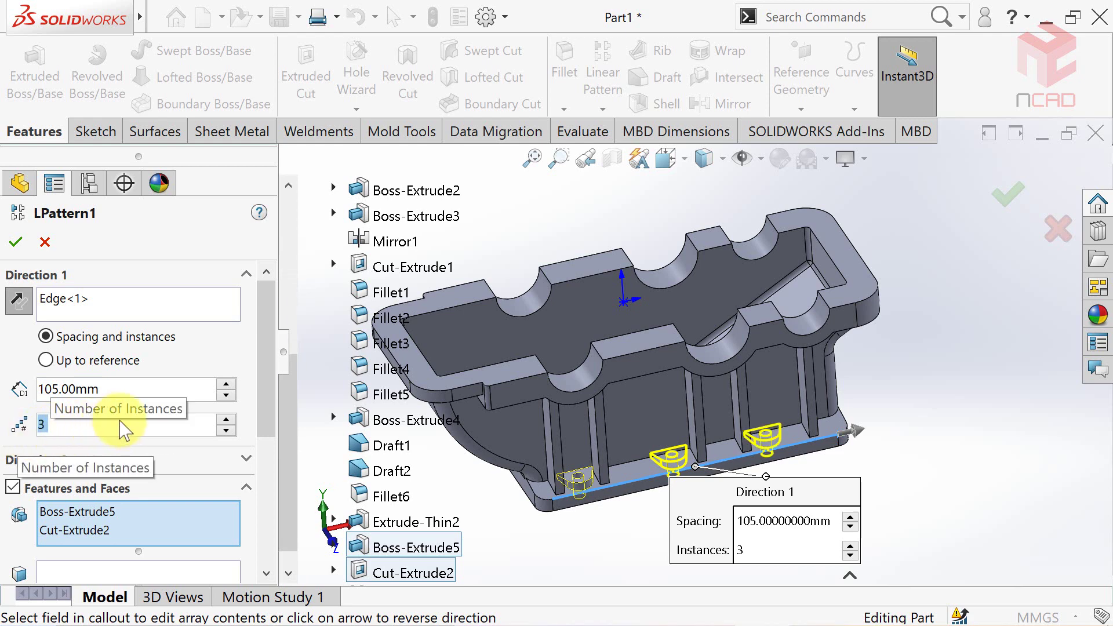
pyautogui.moveTo(268, 398); pyautogui.dragTo(261, 530)
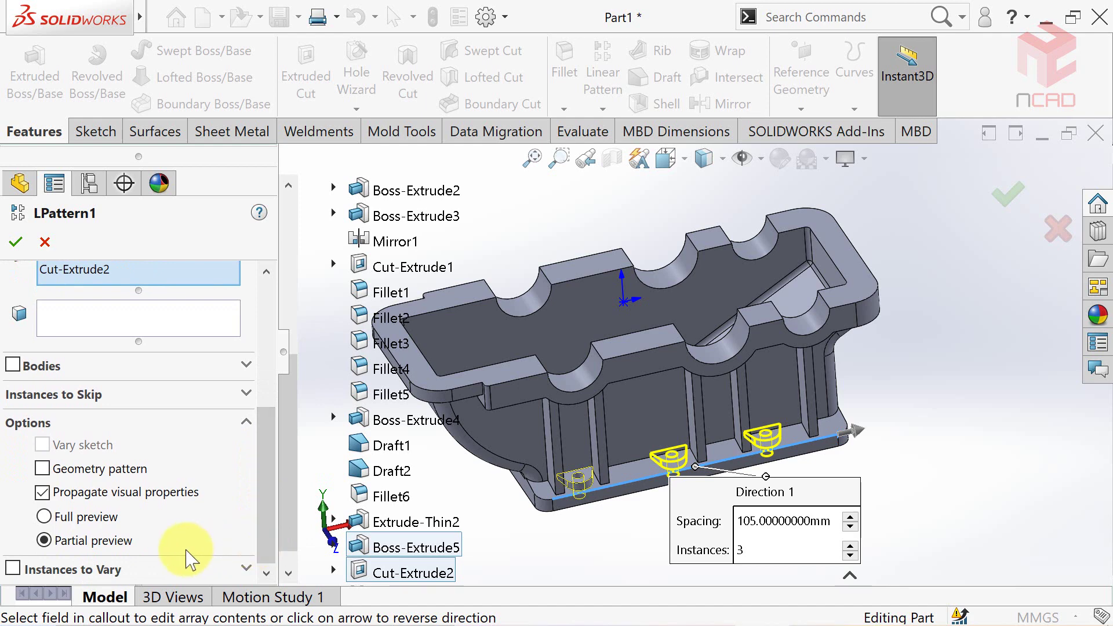
# Step: Enable Instances to Vary and override the third instance's 210 mm spacing
pyautogui.click(11, 569)
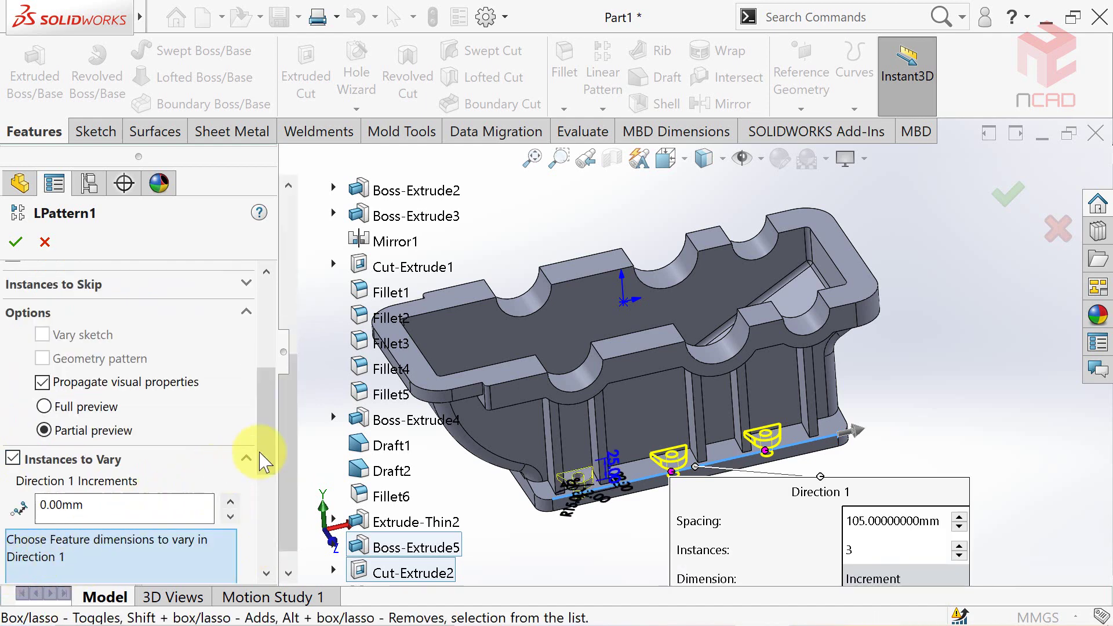
pyautogui.moveTo(264, 461); pyautogui.dragTo(261, 497)
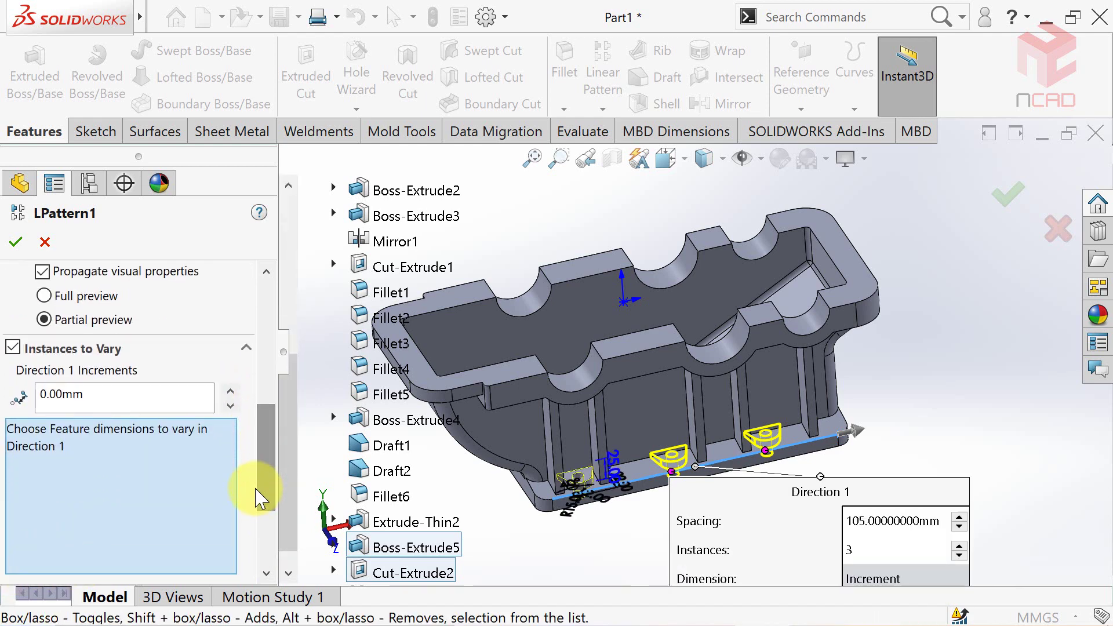
pyautogui.rightClick(765, 453)
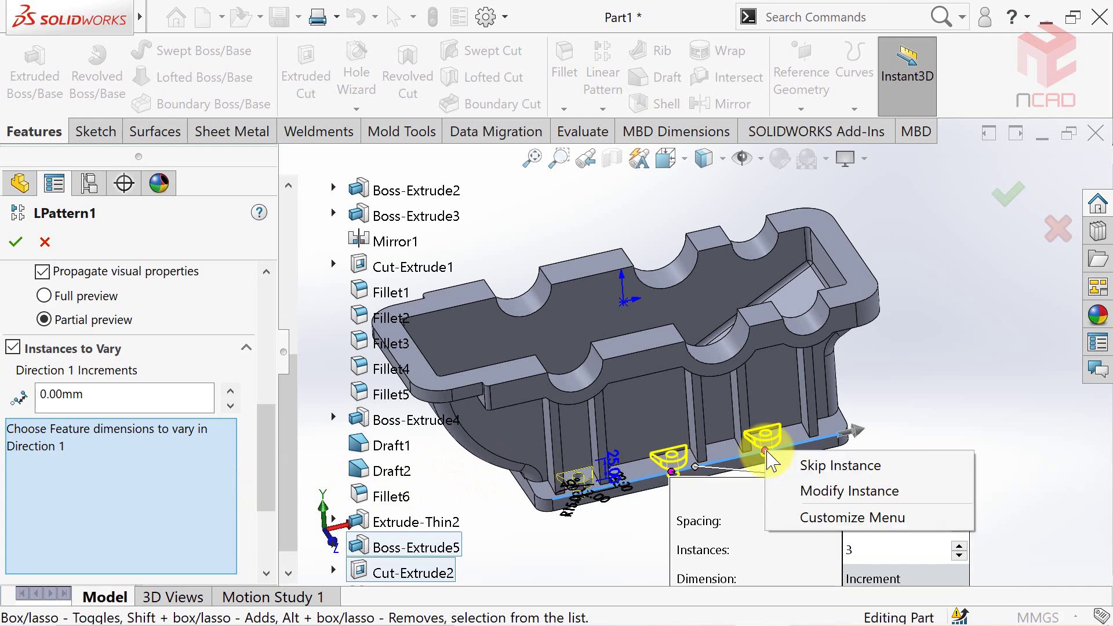
pyautogui.click(822, 496)
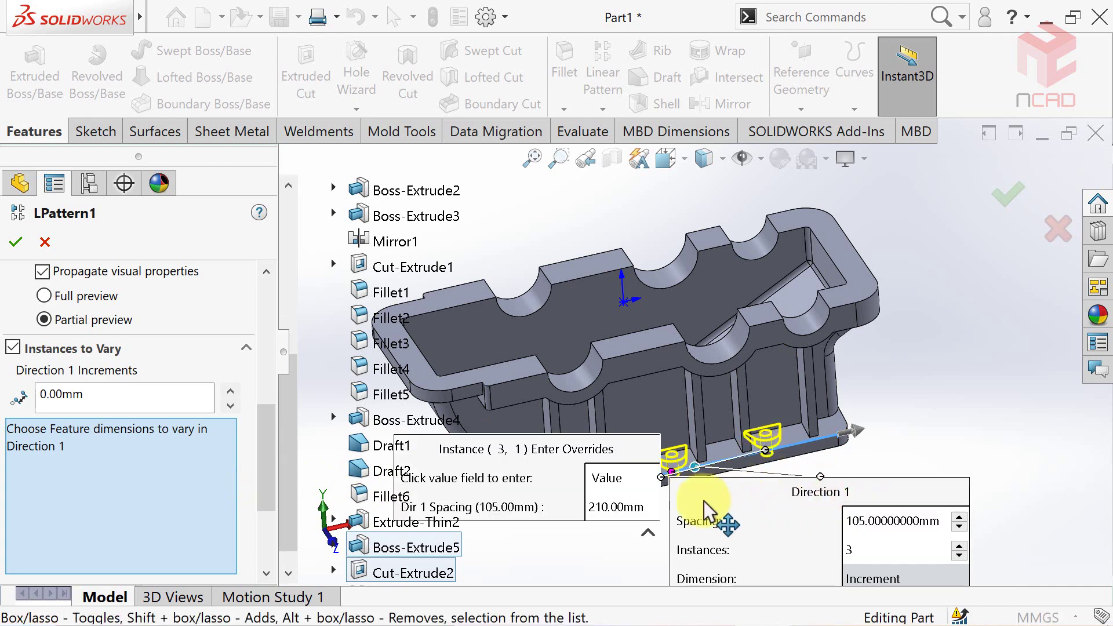
pyautogui.click(602, 507)
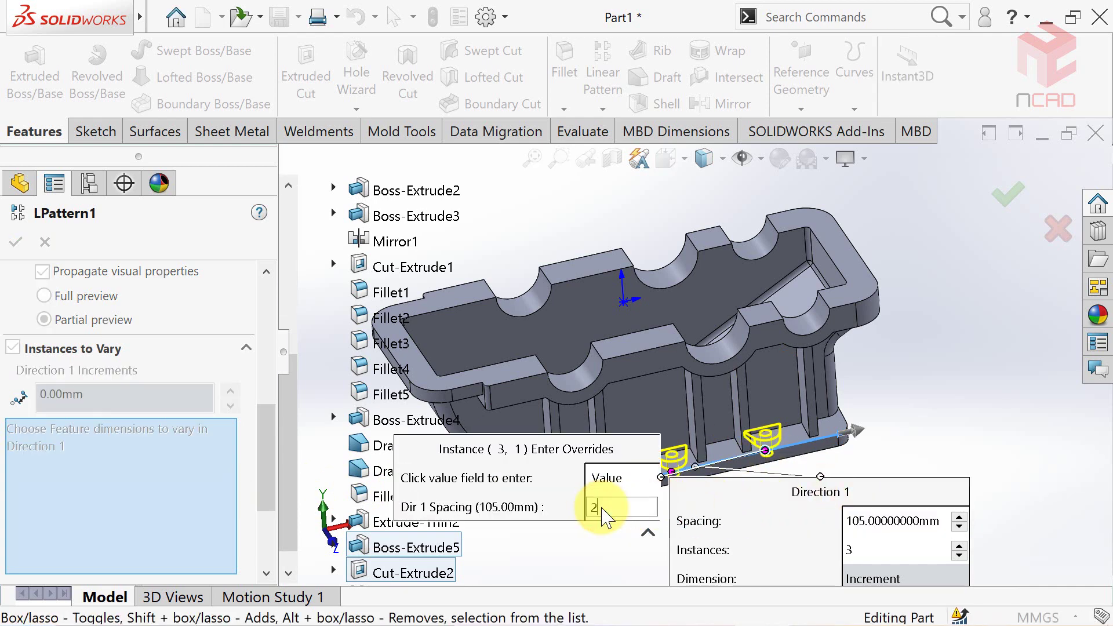
pyautogui.write('30')
pyautogui.press('Return')
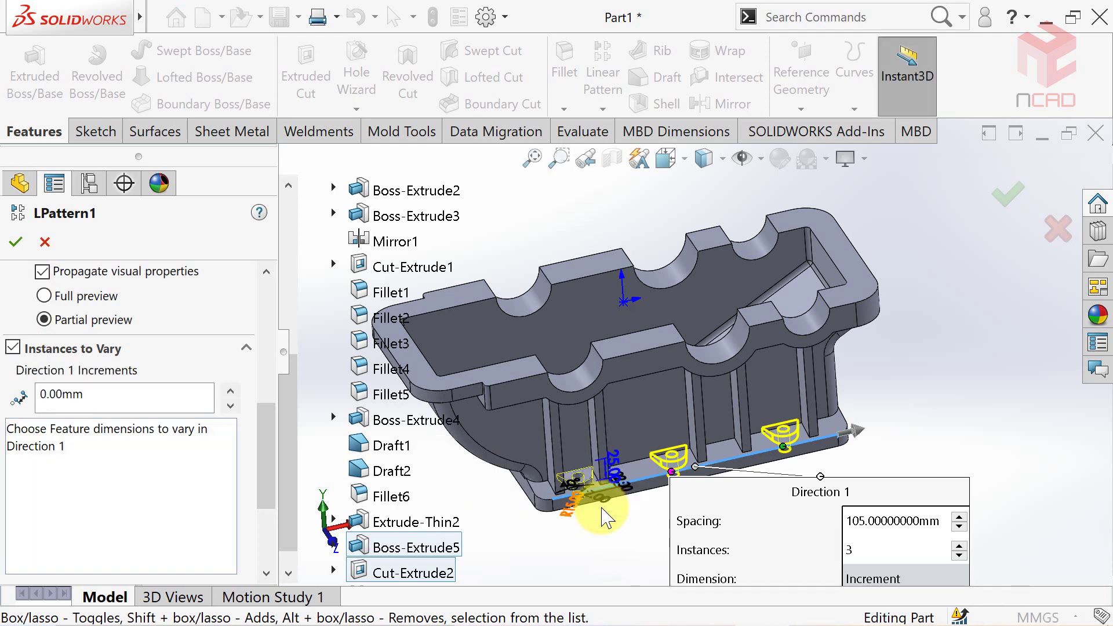
# Step: Commit the three-lug linear pattern and orbit to inspect the lugs
pyautogui.moveTo(765, 513); pyautogui.dragTo(848, 168)
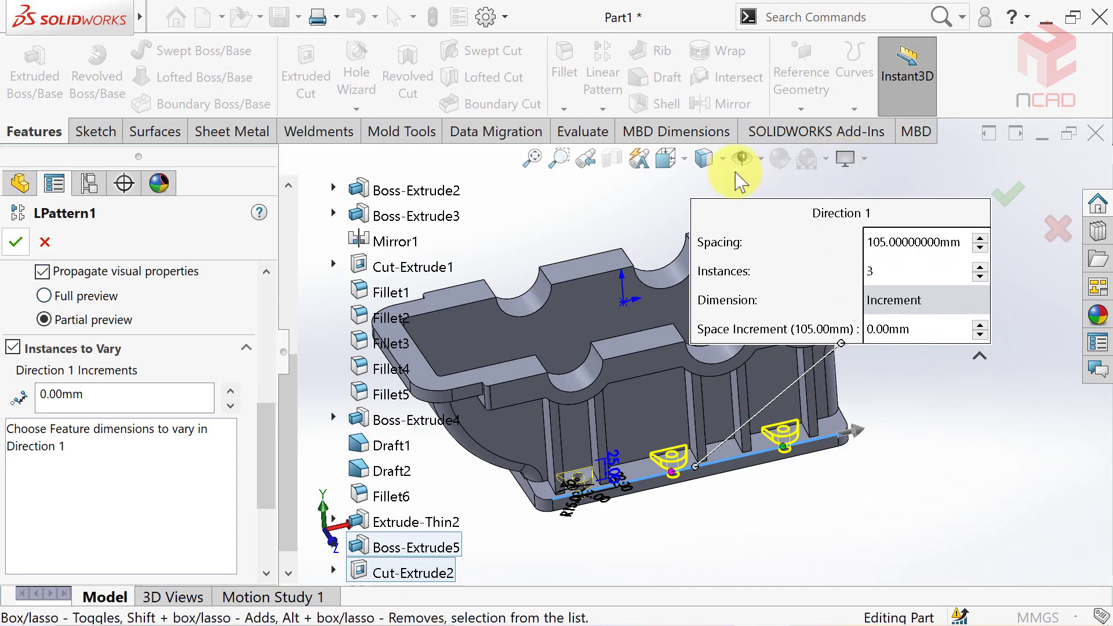
pyautogui.click(16, 244)
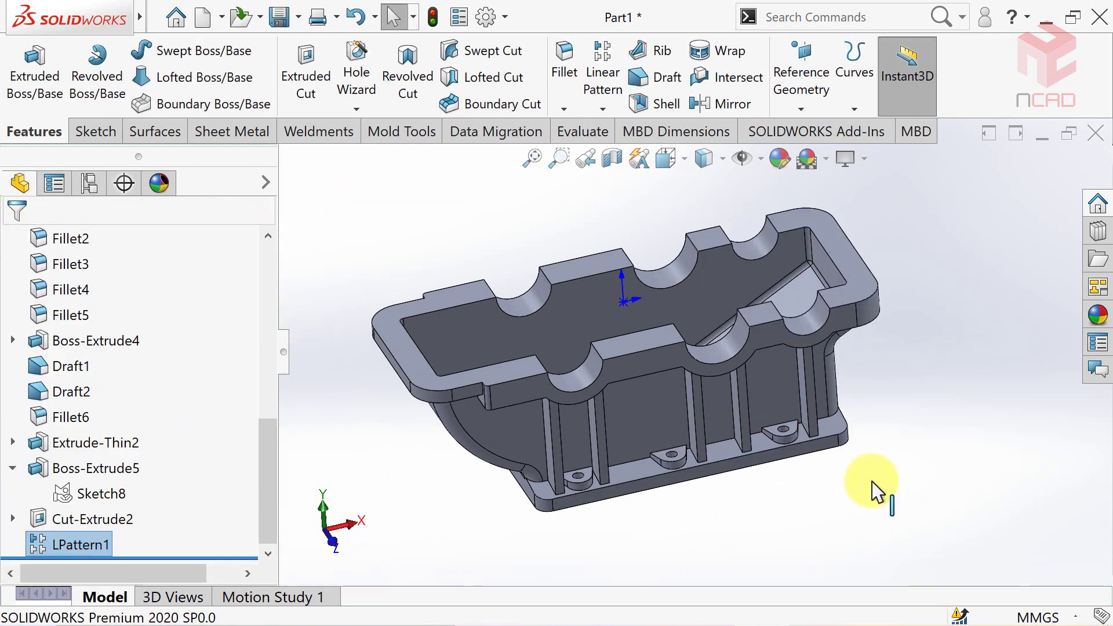
pyautogui.moveTo(871, 480); pyautogui.dragTo(841, 530, button='middle')
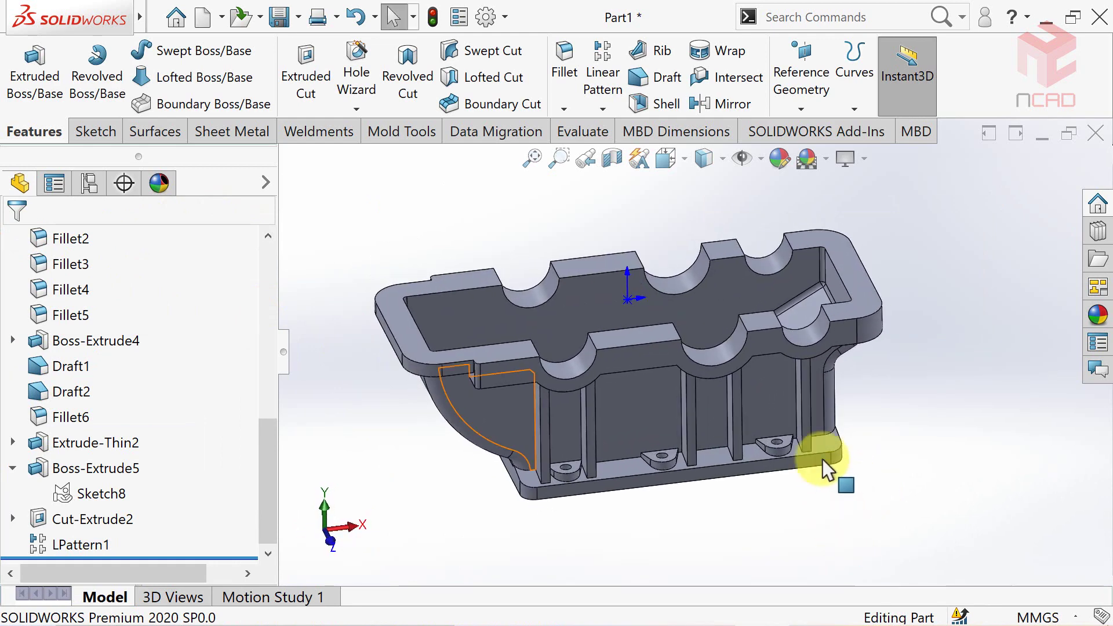
# Step: Start a mirror about the Front Plane with Extrude-Thin2 ribs and LPattern1 selected
pyautogui.click(725, 104)
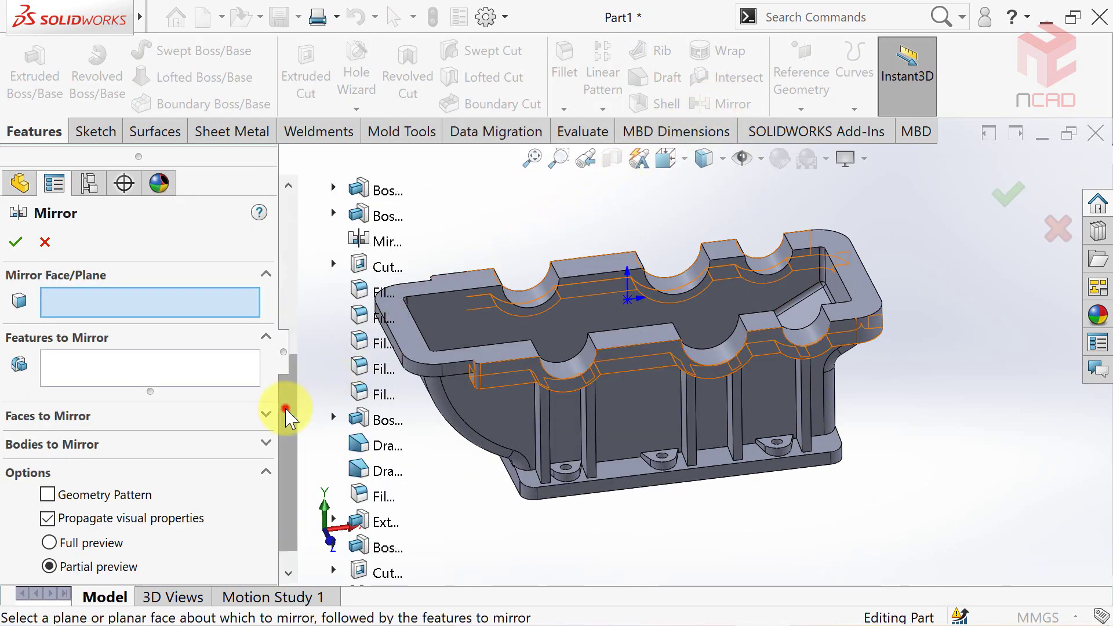
pyautogui.moveTo(286, 411); pyautogui.dragTo(313, 261)
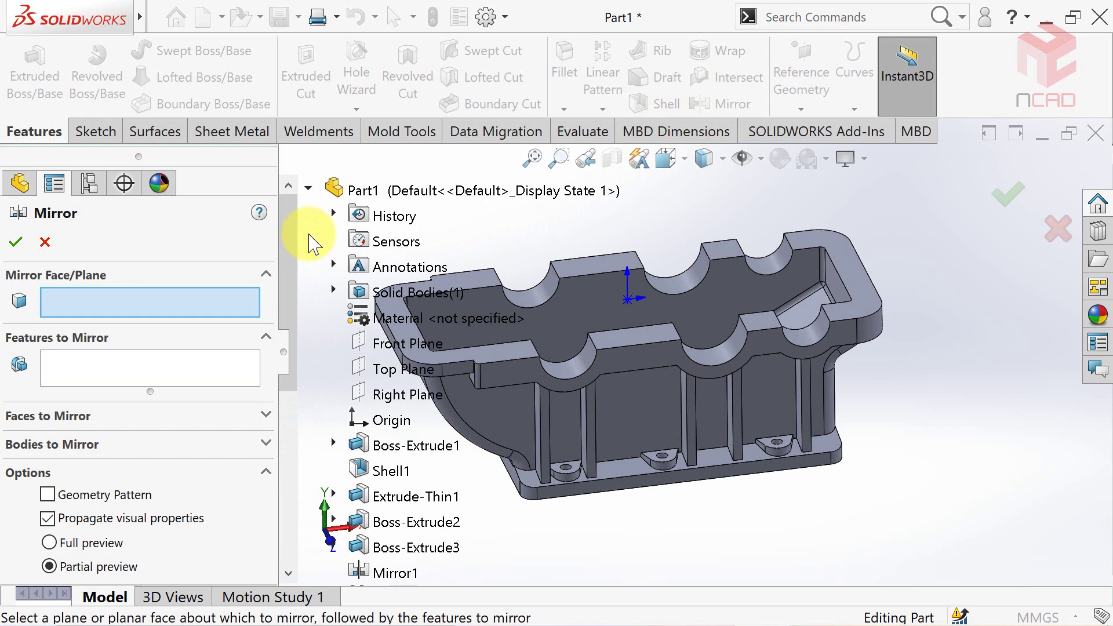
pyautogui.click(371, 345)
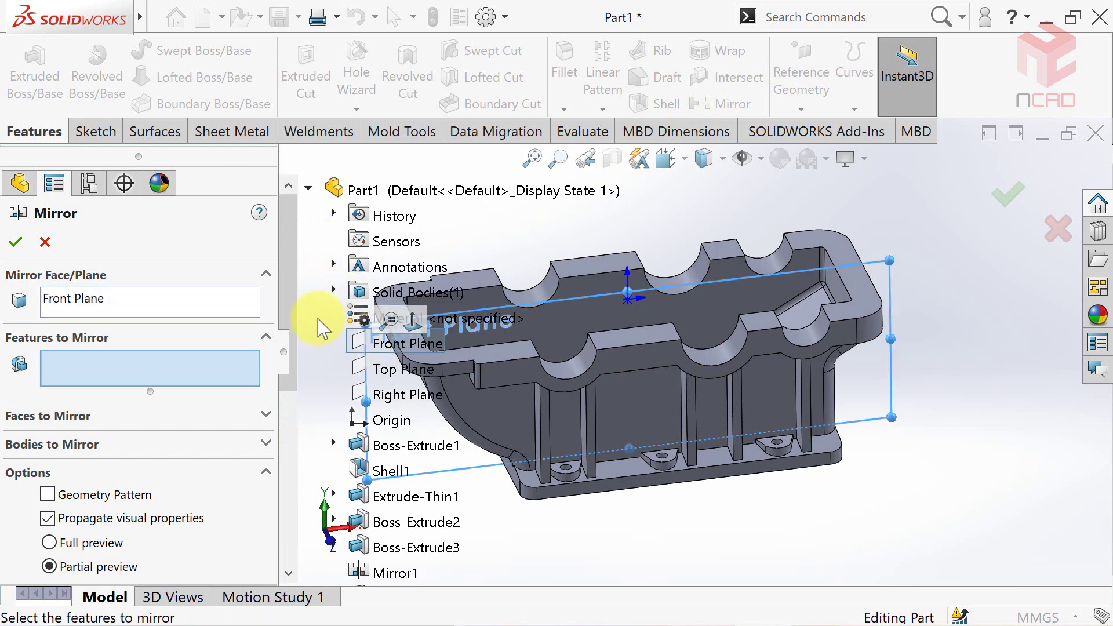
pyautogui.moveTo(288, 316); pyautogui.dragTo(301, 481)
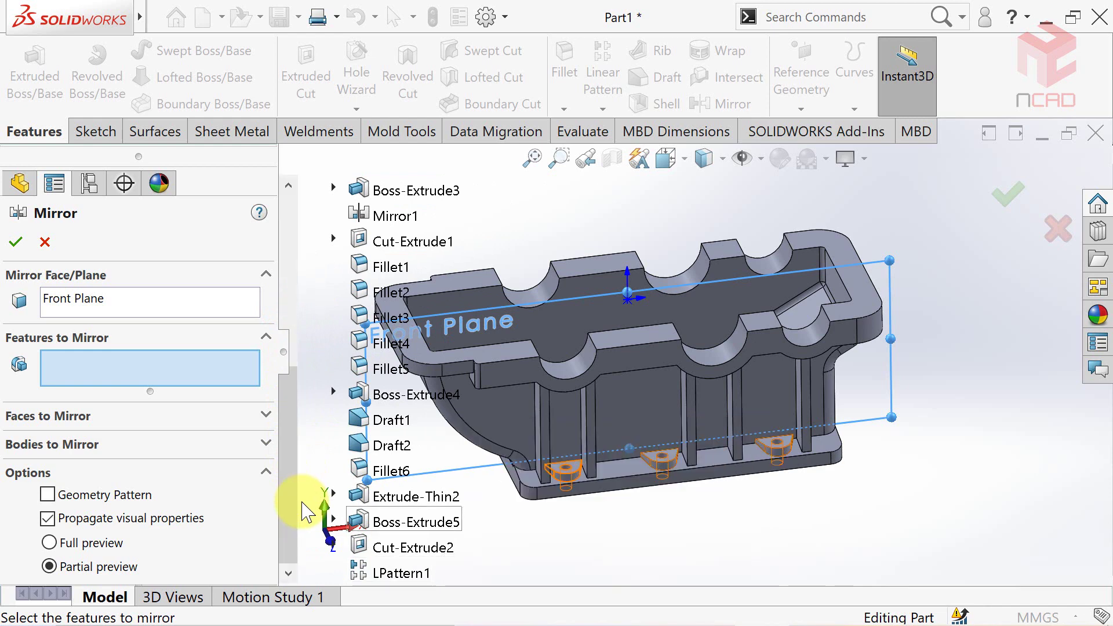
pyautogui.click(383, 496)
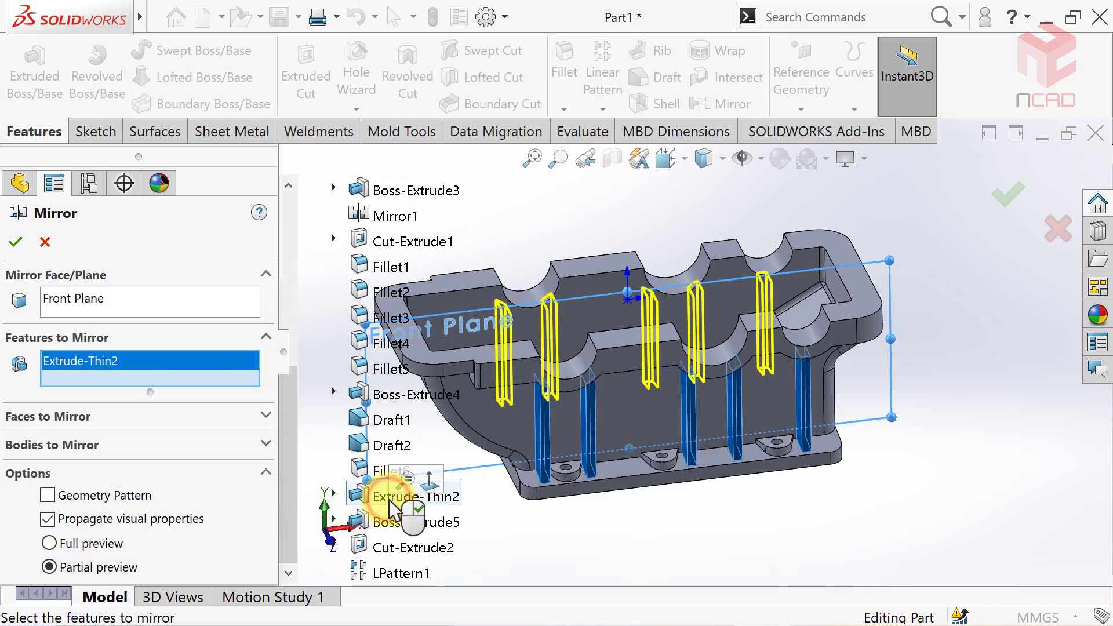
pyautogui.click(385, 573)
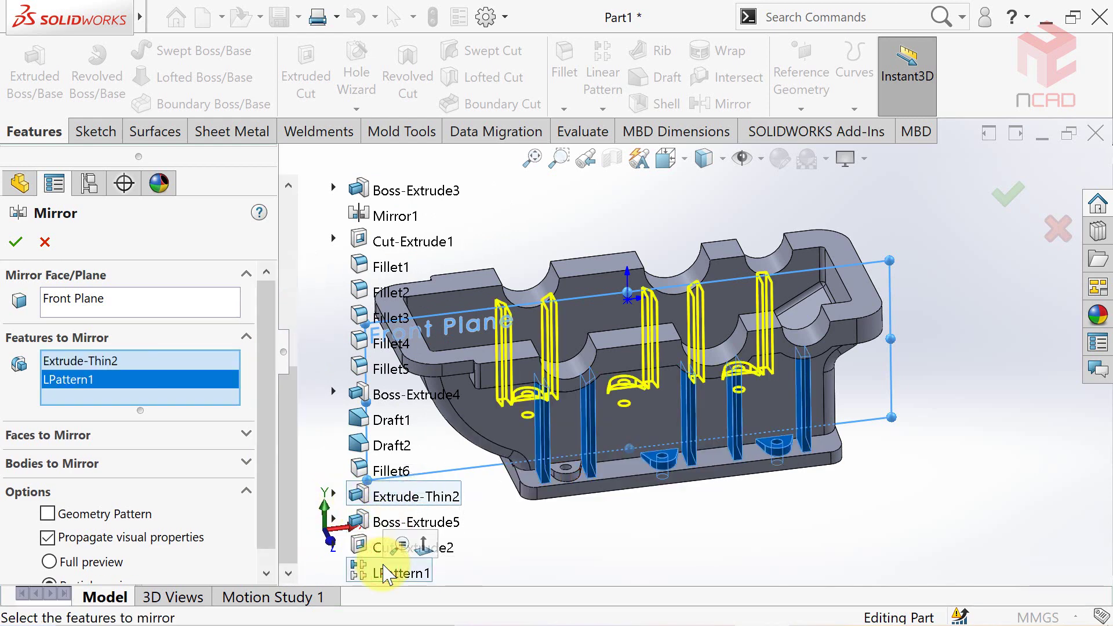
# Step: Add the Boss-Extrude5 lug, accept the mirror, and orbit to check the mirrored features
pyautogui.moveTo(294, 397); pyautogui.dragTo(297, 193)
pyautogui.click(310, 190)
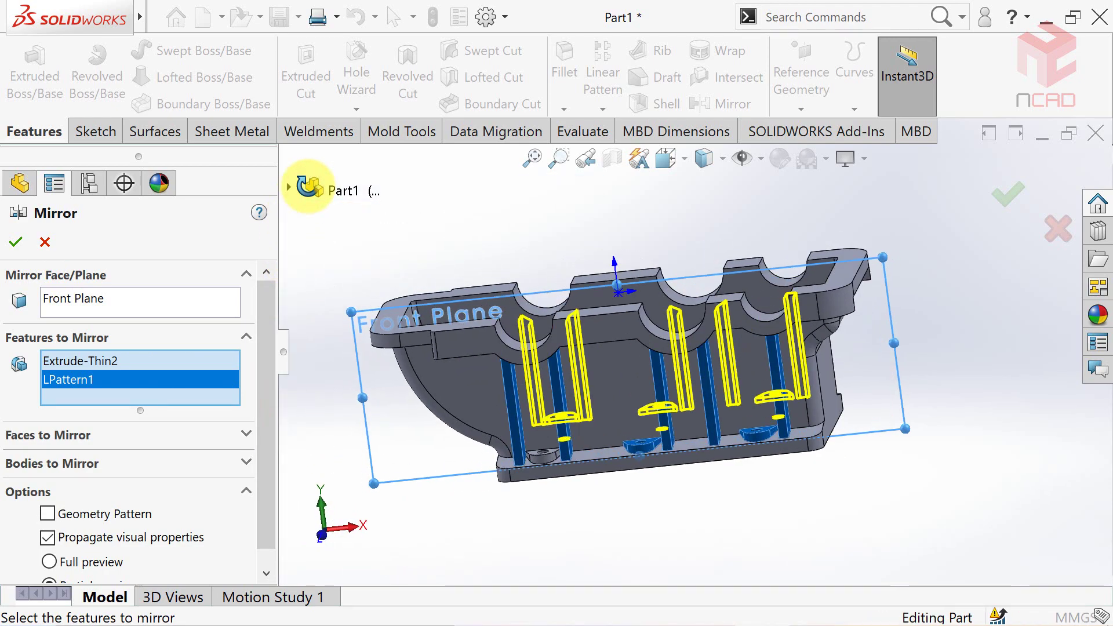
pyautogui.moveTo(311, 195); pyautogui.dragTo(308, 189, button='middle')
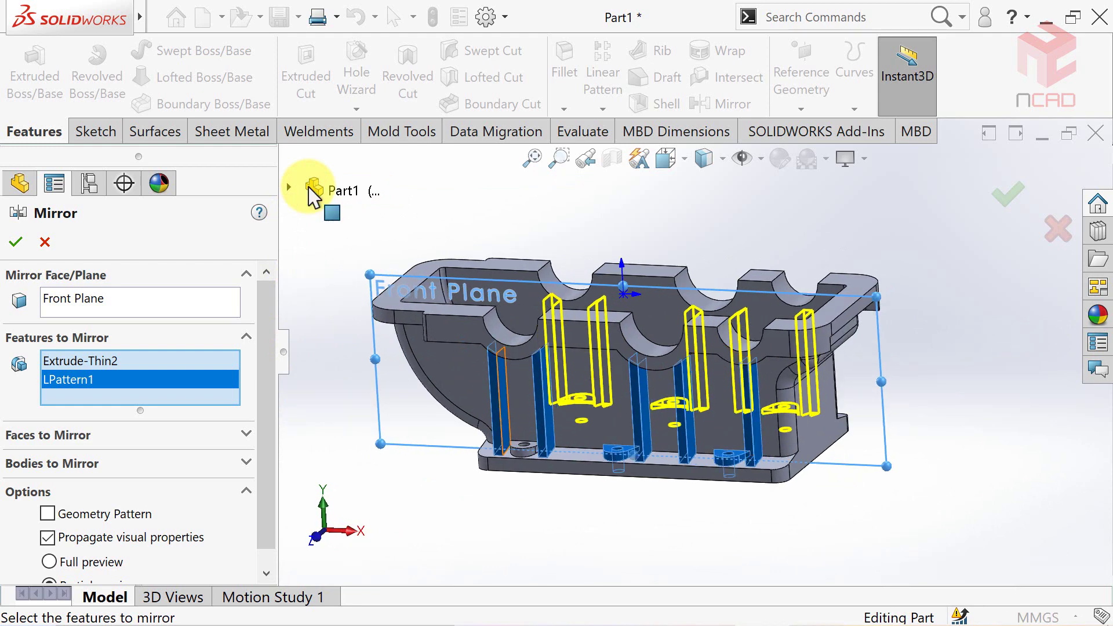
pyautogui.click(291, 190)
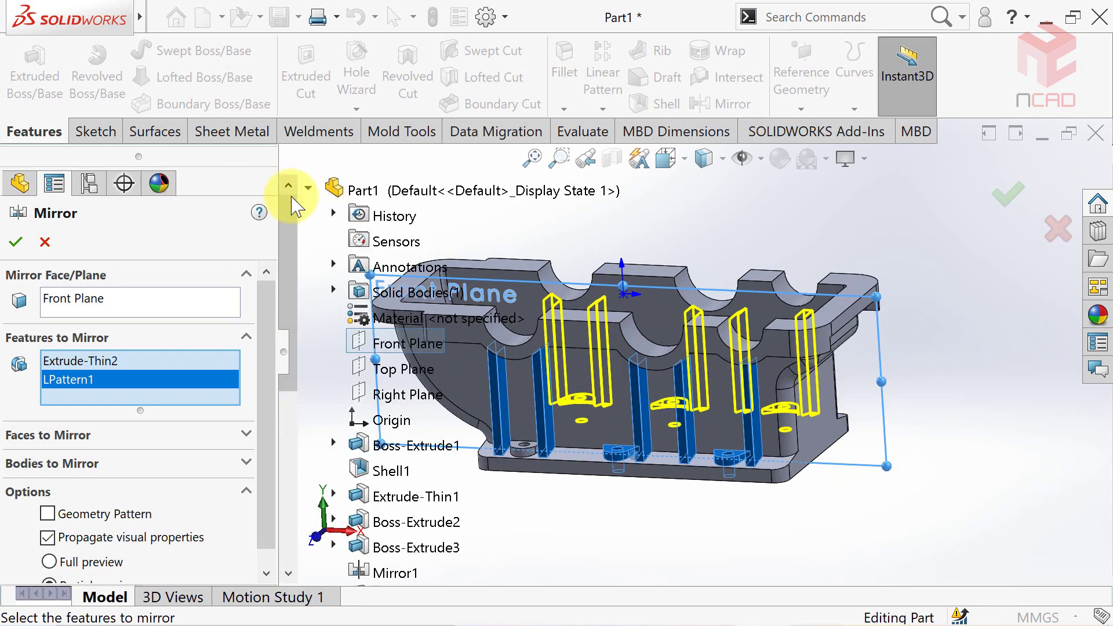
pyautogui.moveTo(292, 313); pyautogui.dragTo(298, 478)
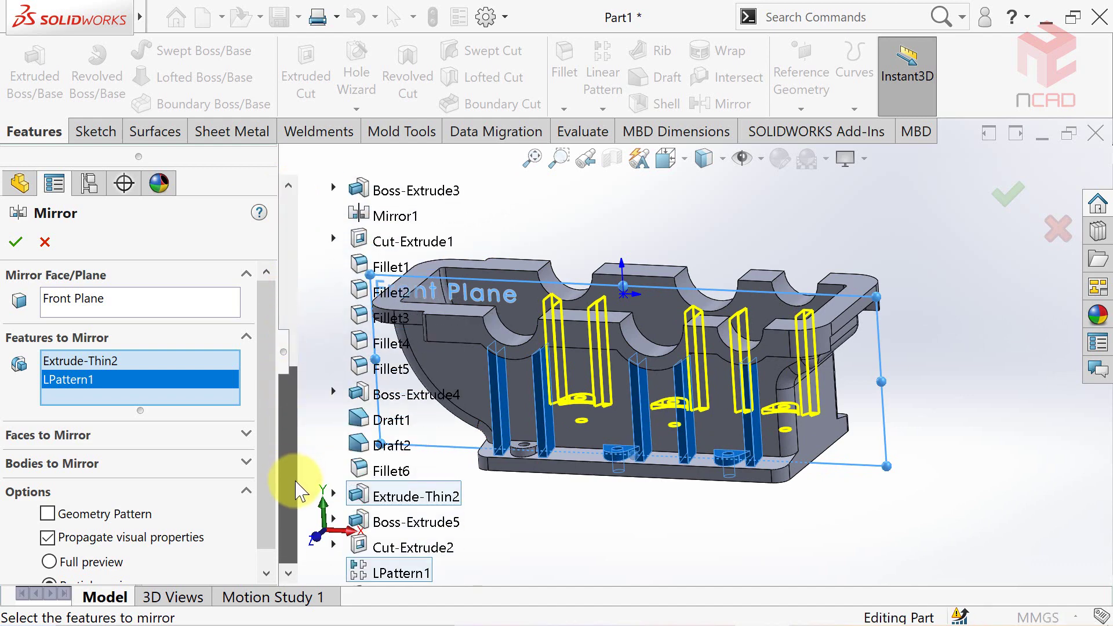
pyautogui.click(383, 521)
pyautogui.scroll(1, 707, 487)
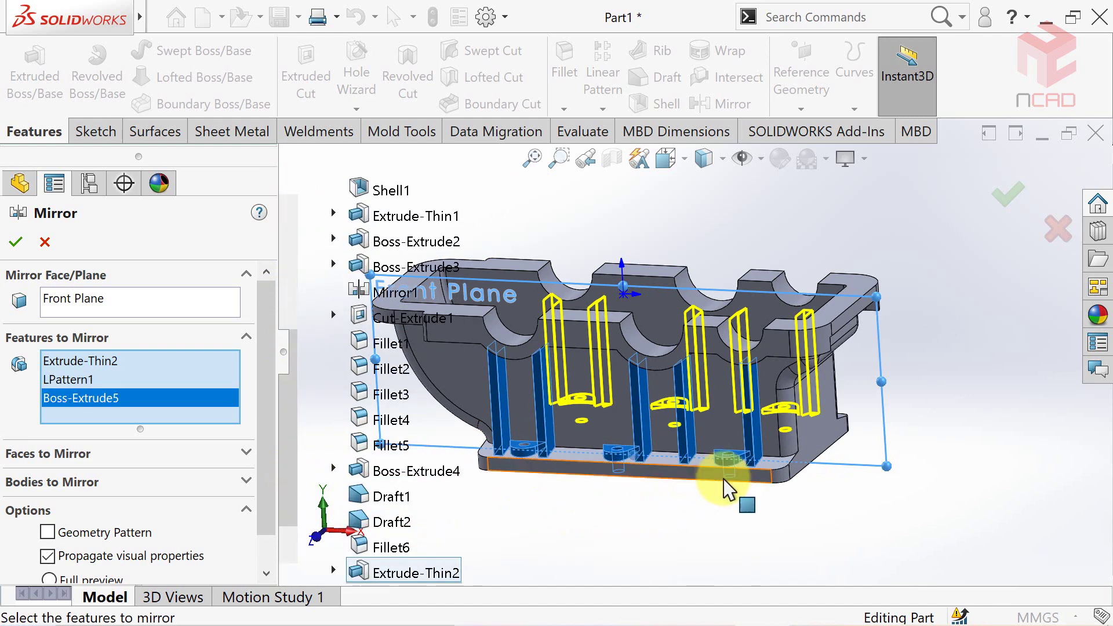
pyautogui.moveTo(720, 485)
pyautogui.mouseDown(button='middle')
pyautogui.moveTo(591, 497)
pyautogui.moveTo(604, 450)
pyautogui.moveTo(603, 533)
pyautogui.mouseUp(button='middle')
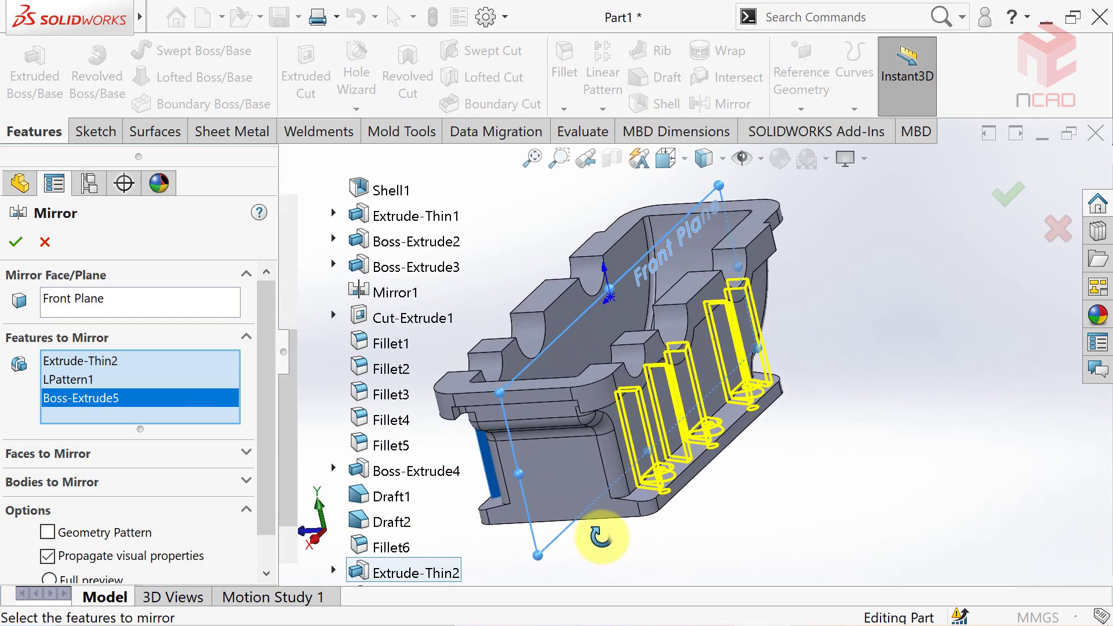
pyautogui.click(16, 242)
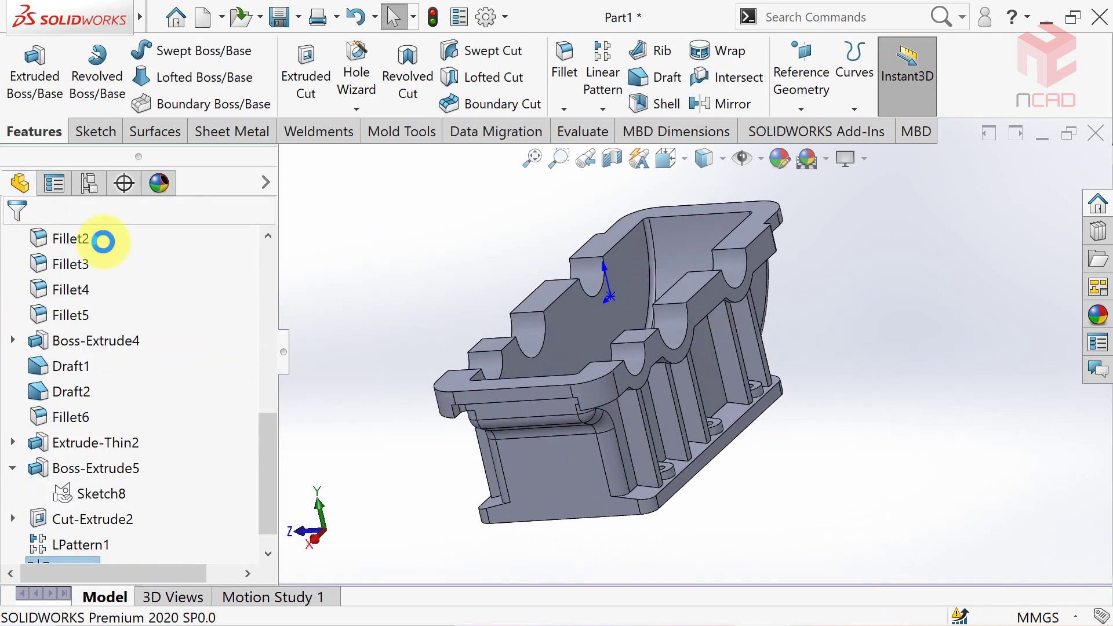
pyautogui.moveTo(862, 432); pyautogui.dragTo(840, 450, button='middle')
pyautogui.moveTo(880, 475)
pyautogui.mouseDown(button='middle')
pyautogui.moveTo(689, 467)
pyautogui.moveTo(675, 539)
pyautogui.moveTo(708, 496)
pyautogui.moveTo(709, 532)
pyautogui.moveTo(688, 551)
pyautogui.moveTo(698, 551)
pyautogui.moveTo(808, 462)
pyautogui.moveTo(845, 573)
pyautogui.moveTo(785, 504)
pyautogui.moveTo(777, 443)
pyautogui.moveTo(790, 497)
pyautogui.mouseUp(button='middle')
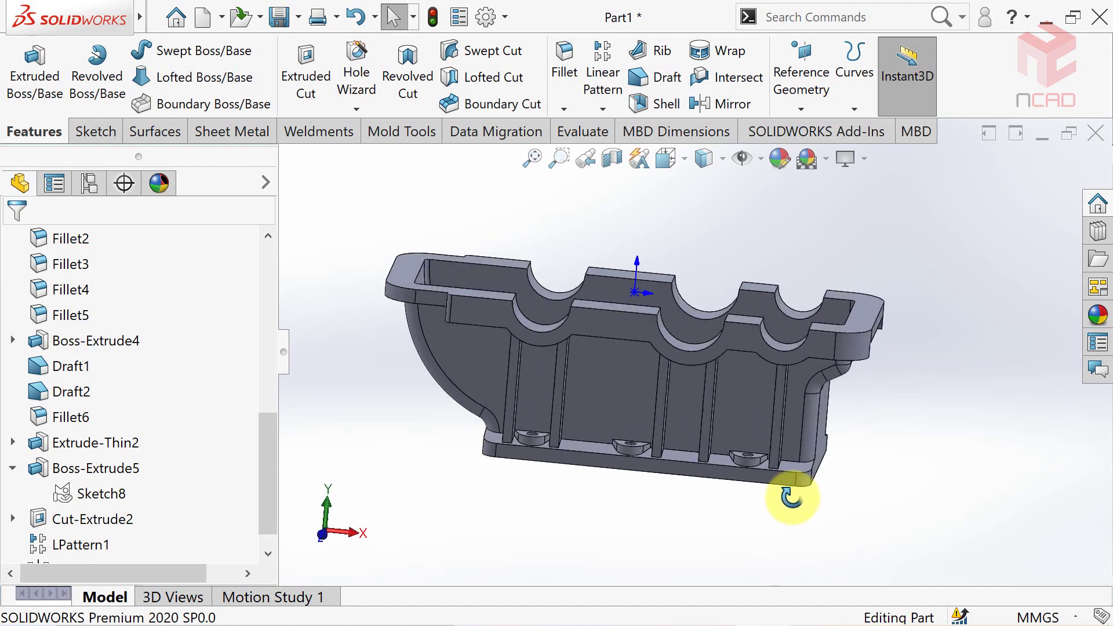
pyautogui.click(752, 481)
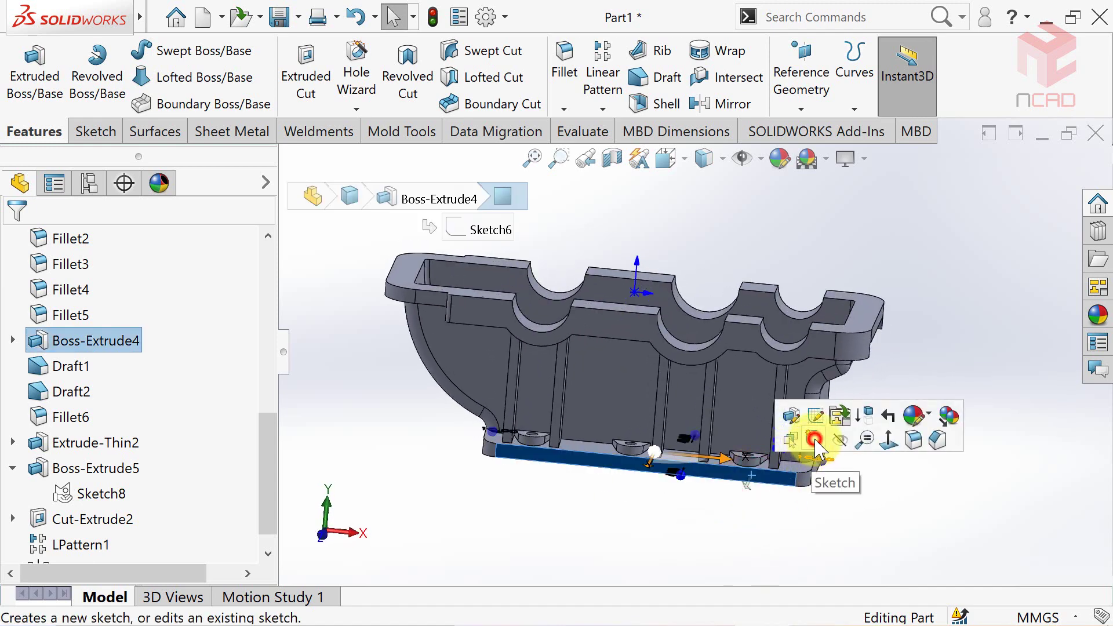
# Step: Start a sketch on the base flange's bottom face, viewed normal to it
pyautogui.click(811, 442)
pyautogui.click(667, 159)
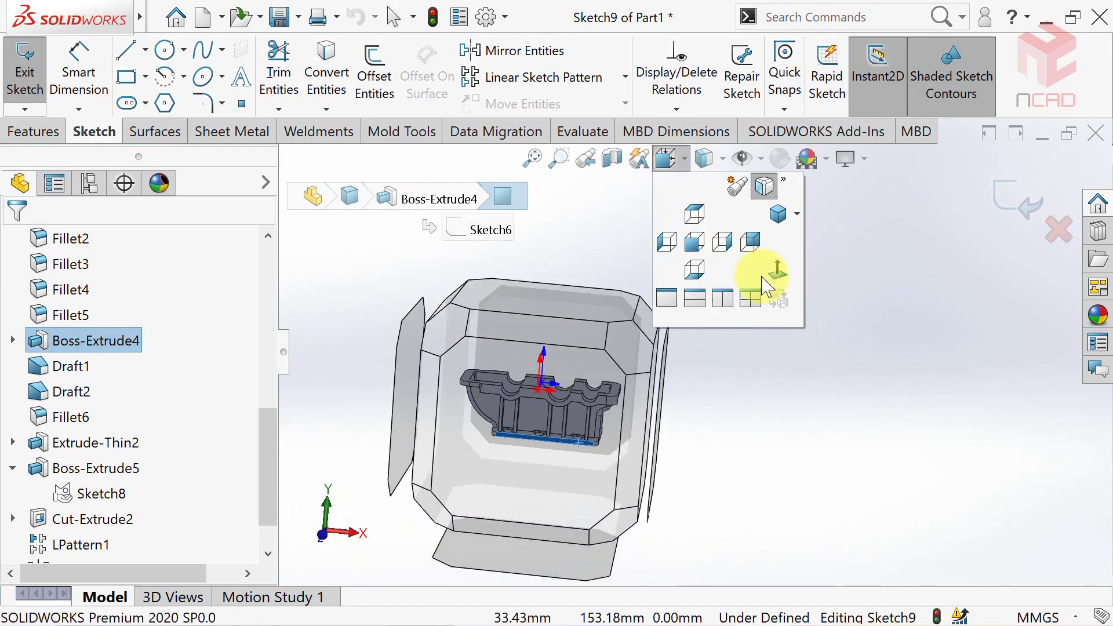
pyautogui.click(778, 270)
pyautogui.scroll(-3, 802, 432)
pyautogui.scroll(-3, 783, 446)
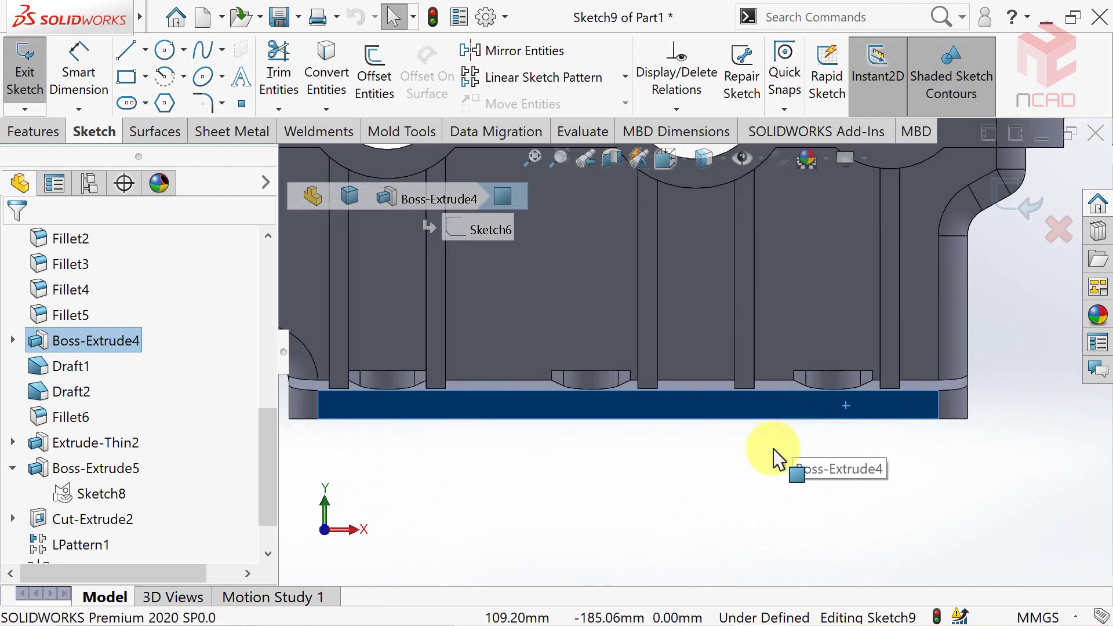
pyautogui.scroll(-2, 736, 455)
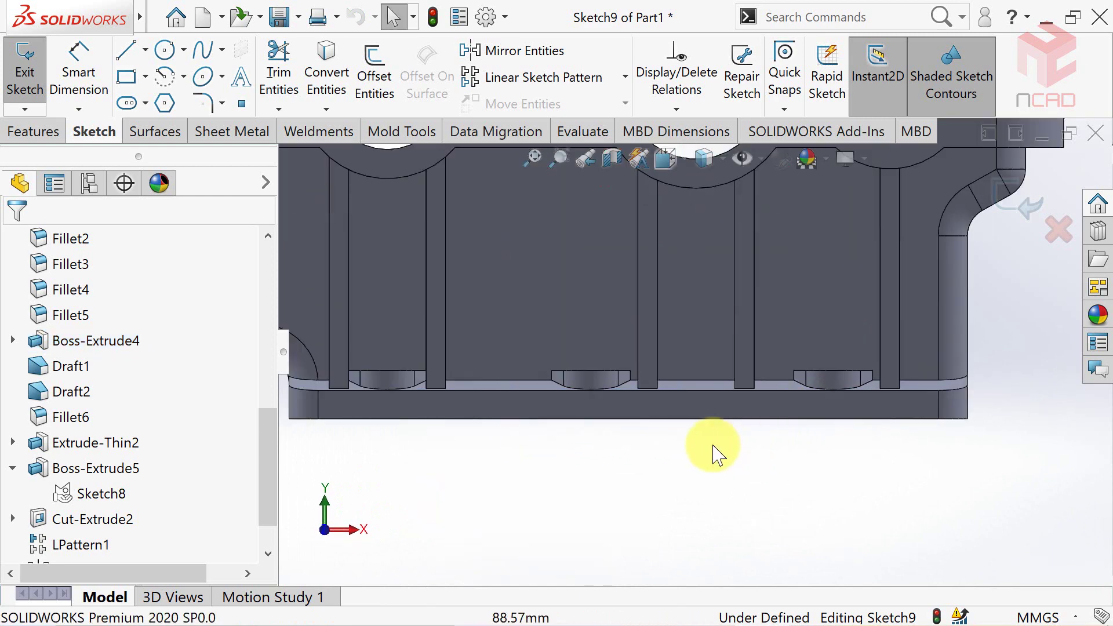
# Step: Draw two slot rectangles on the bottom flange, one at each end
pyautogui.click(128, 83)
pyautogui.scroll(-1, 709, 453)
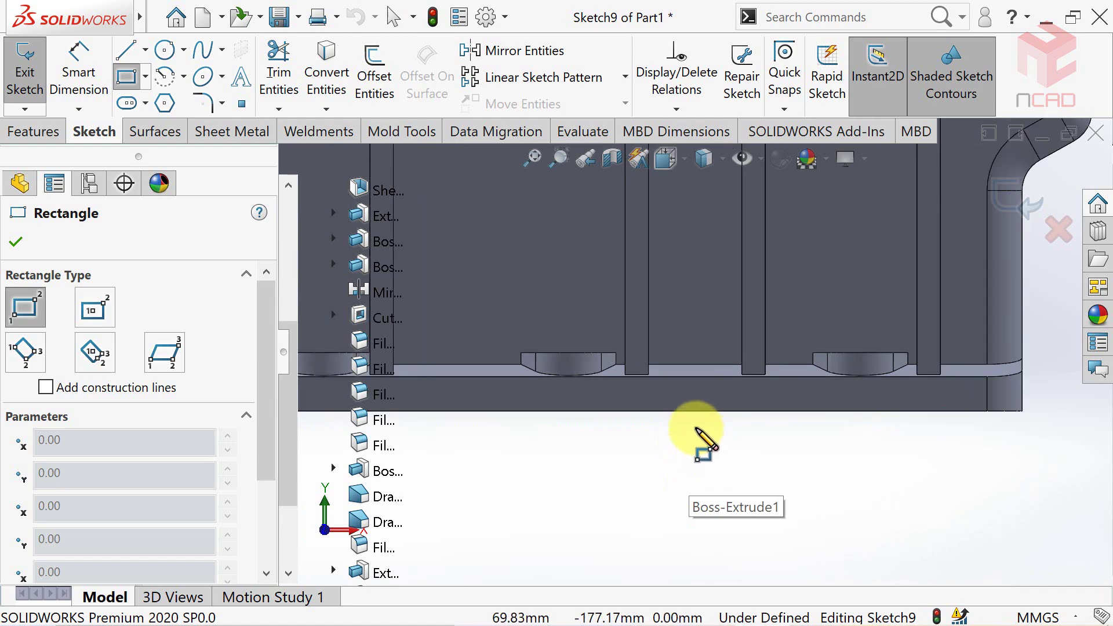
pyautogui.moveTo(285, 435); pyautogui.dragTo(293, 261)
pyautogui.click(309, 190)
pyautogui.scroll(-1, 671, 417)
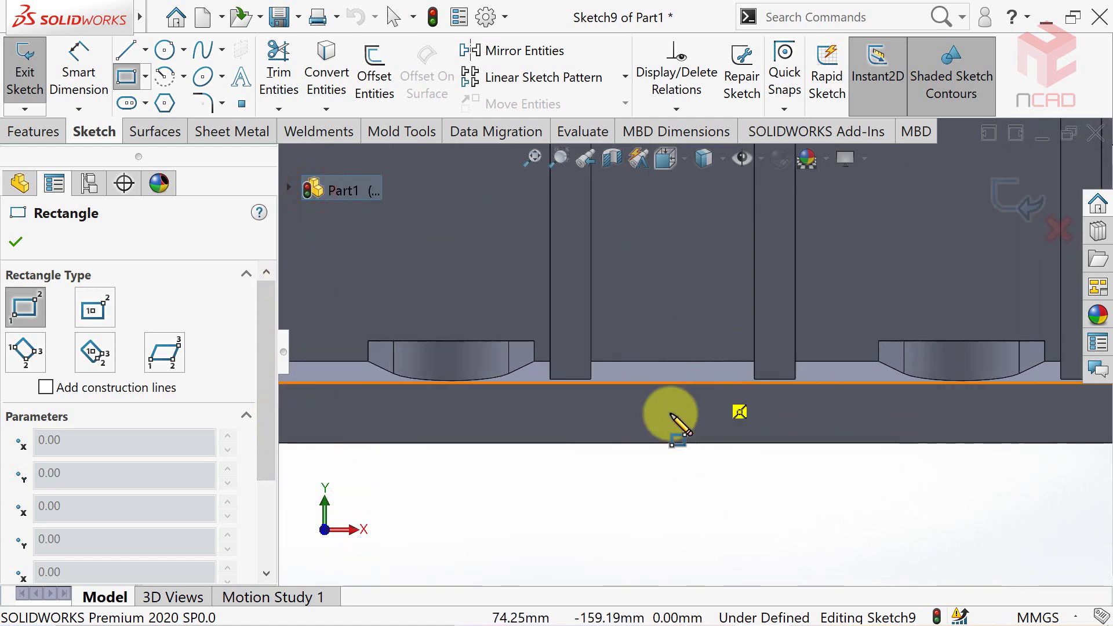
pyautogui.click(616, 413)
pyautogui.click(742, 427)
pyautogui.scroll(1, 695, 452)
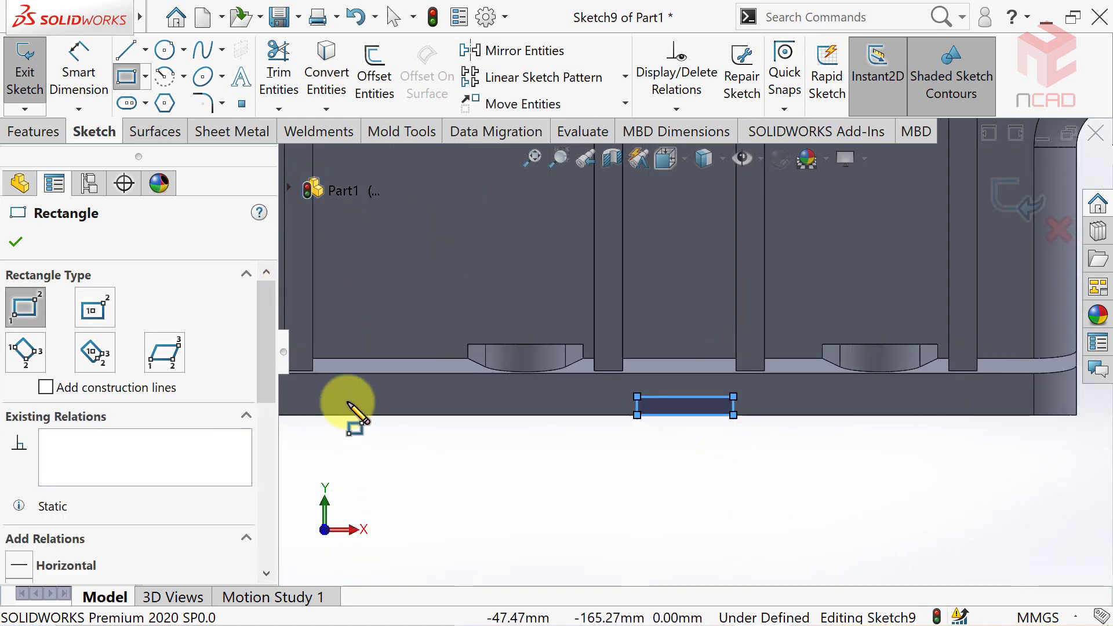
pyautogui.click(343, 393)
pyautogui.click(410, 413)
# Step: Dimension the right rectangle 5 mm high, 30 mm long, 60 mm from the centre
pyautogui.click(78, 69)
pyautogui.scroll(-2, 684, 400)
pyautogui.click(773, 414)
pyautogui.scroll(-1, 777, 413)
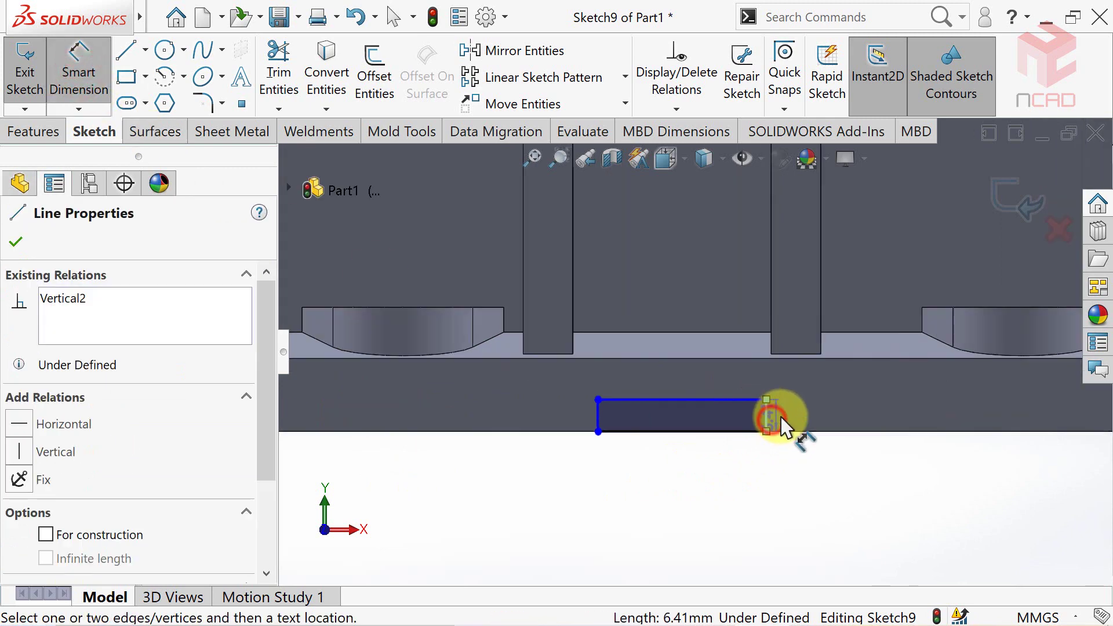
pyautogui.write('5')
pyautogui.press('Return')
pyautogui.click(680, 388)
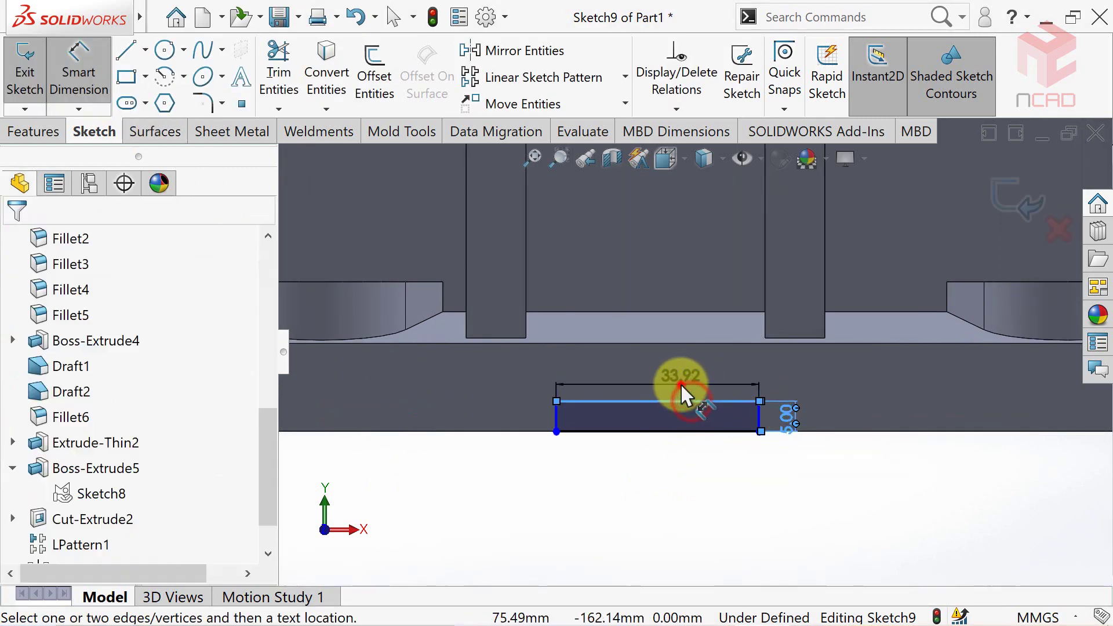
pyautogui.write('30')
pyautogui.press('Return')
pyautogui.scroll(2, 680, 384)
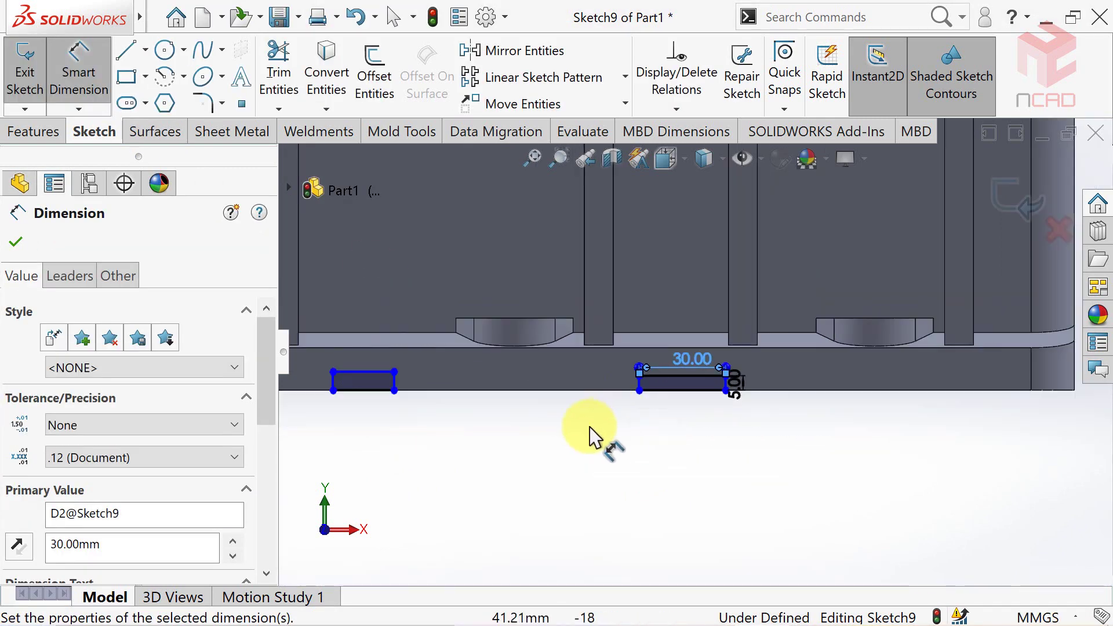
pyautogui.click(514, 319)
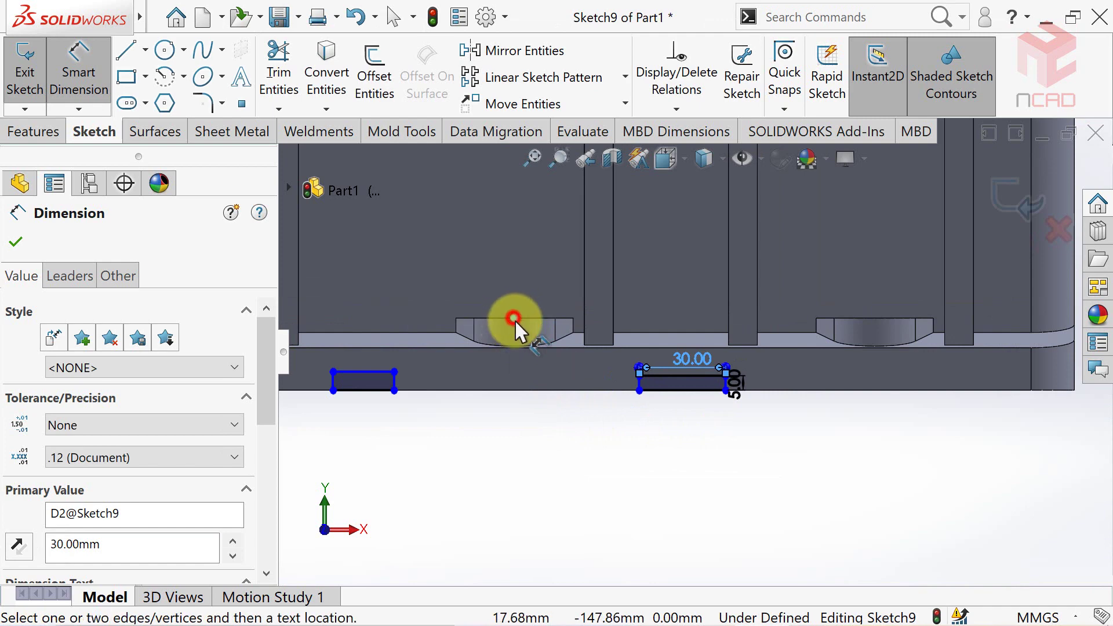
pyautogui.click(686, 392)
pyautogui.click(620, 475)
pyautogui.write('60')
pyautogui.press('Return')
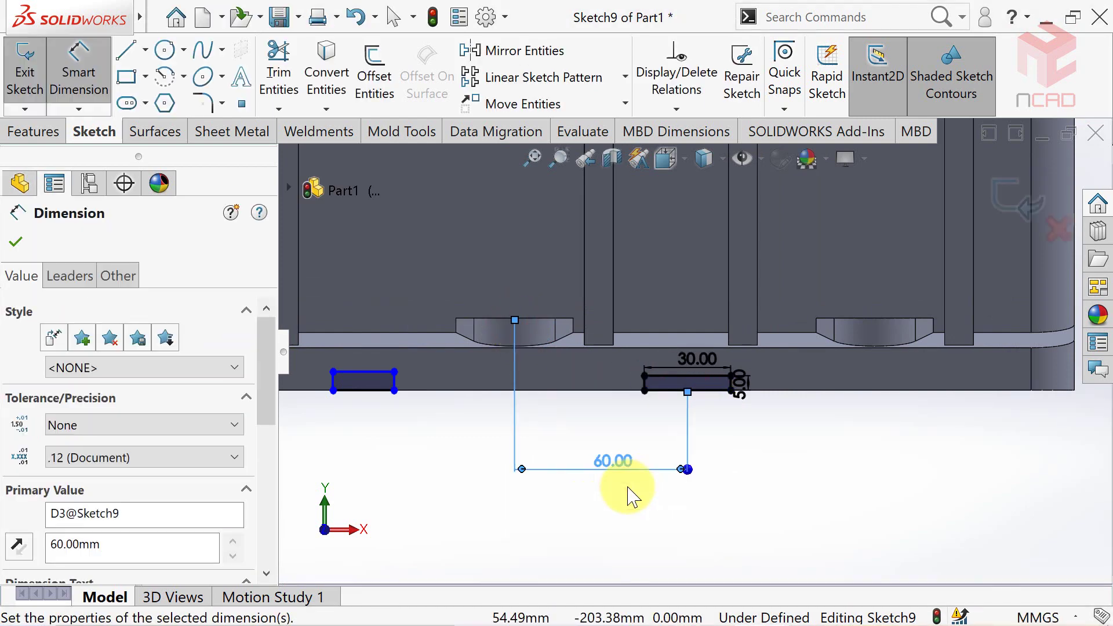
# Step: Dimension the left rectangle 30 mm long, 5 mm high, offset 60 mm from centre
pyautogui.scroll(-2, 363, 350)
pyautogui.click(363, 350)
pyautogui.write('30')
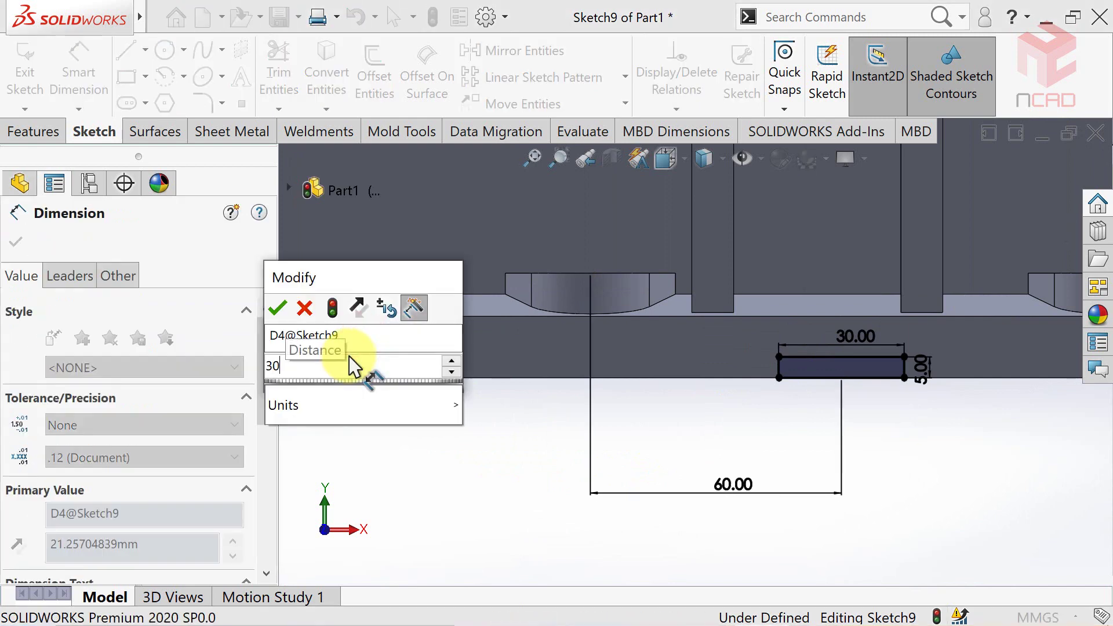
pyautogui.press('Return')
pyautogui.click(305, 366)
pyautogui.write('5')
pyautogui.press('Return')
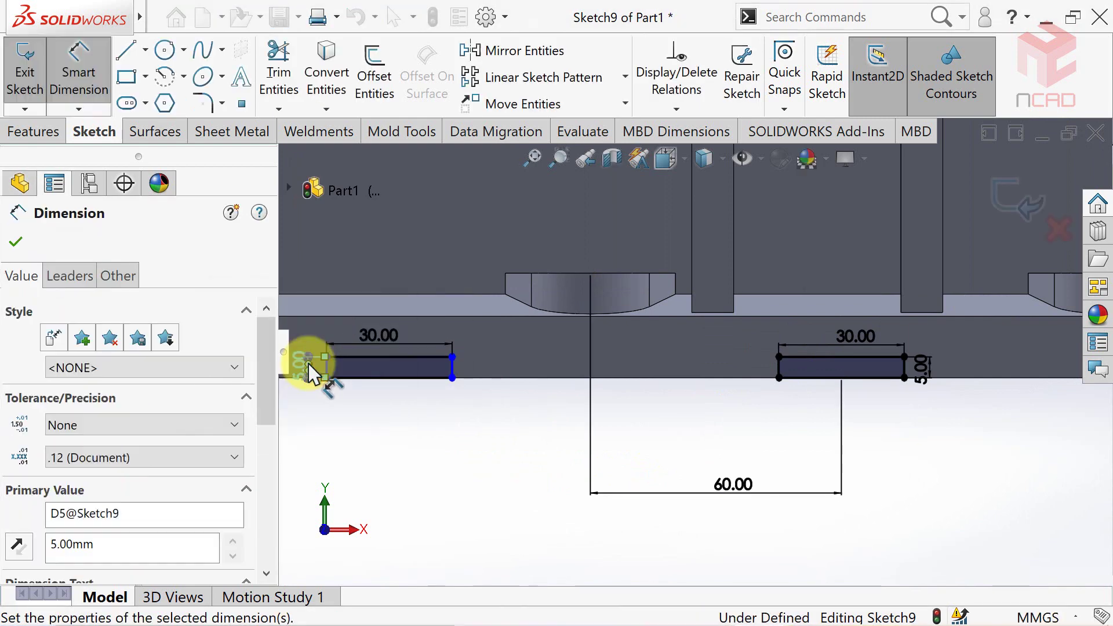
pyautogui.click(387, 377)
pyautogui.click(591, 275)
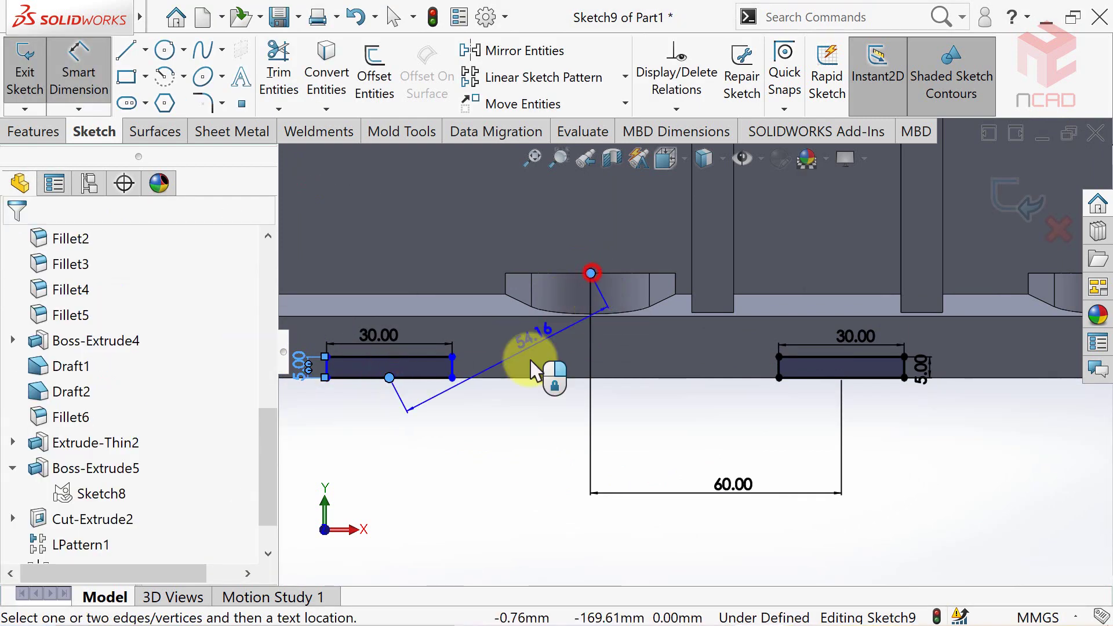
pyautogui.click(504, 490)
pyautogui.write('60')
pyautogui.press('Return')
pyautogui.scroll(2, 574, 498)
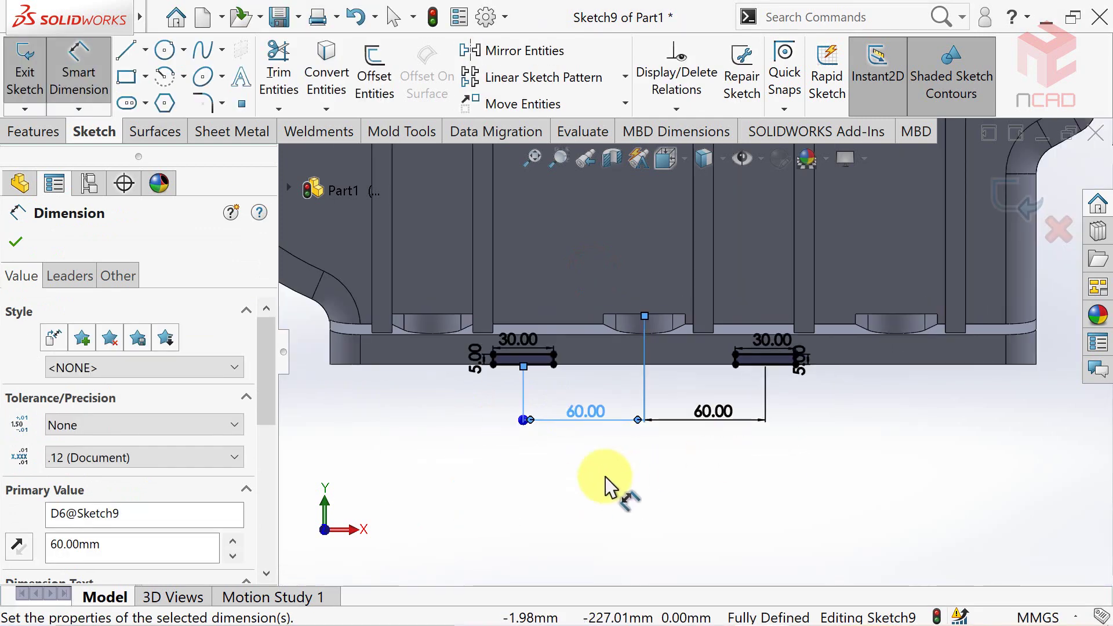
pyautogui.scroll(-1, 603, 485)
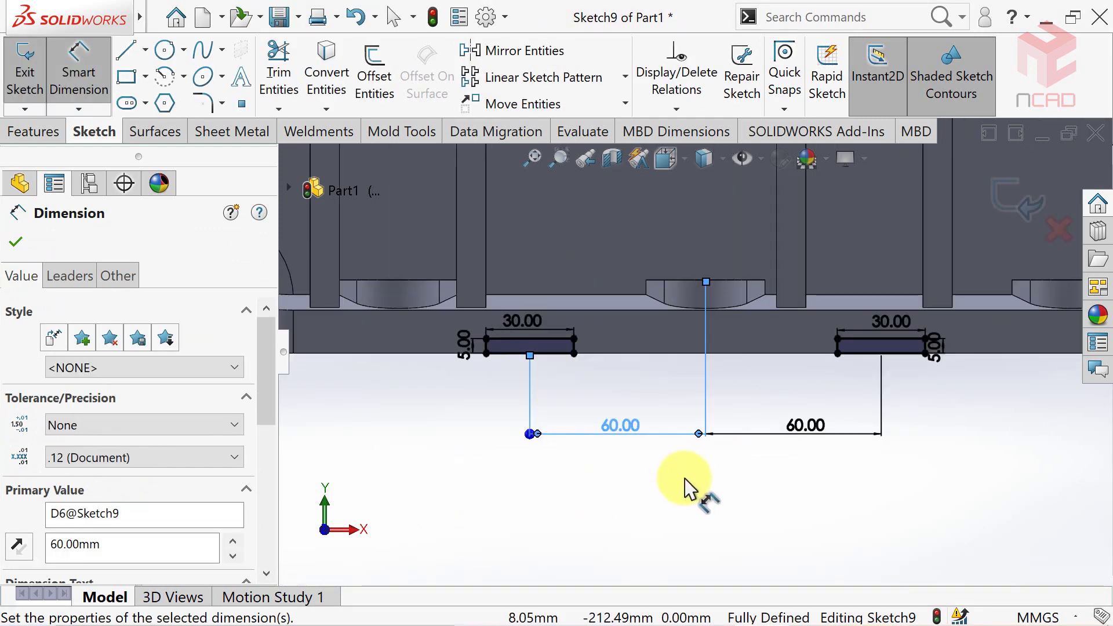
pyautogui.press('Escape')
# Step: Extrude-cut both slot rectangles Through All and orbit to inspect the flange
pyautogui.moveTo(701, 483)
pyautogui.mouseDown(button='middle')
pyautogui.moveTo(894, 410)
pyautogui.moveTo(906, 417)
pyautogui.moveTo(823, 243)
pyautogui.mouseUp(button='middle')
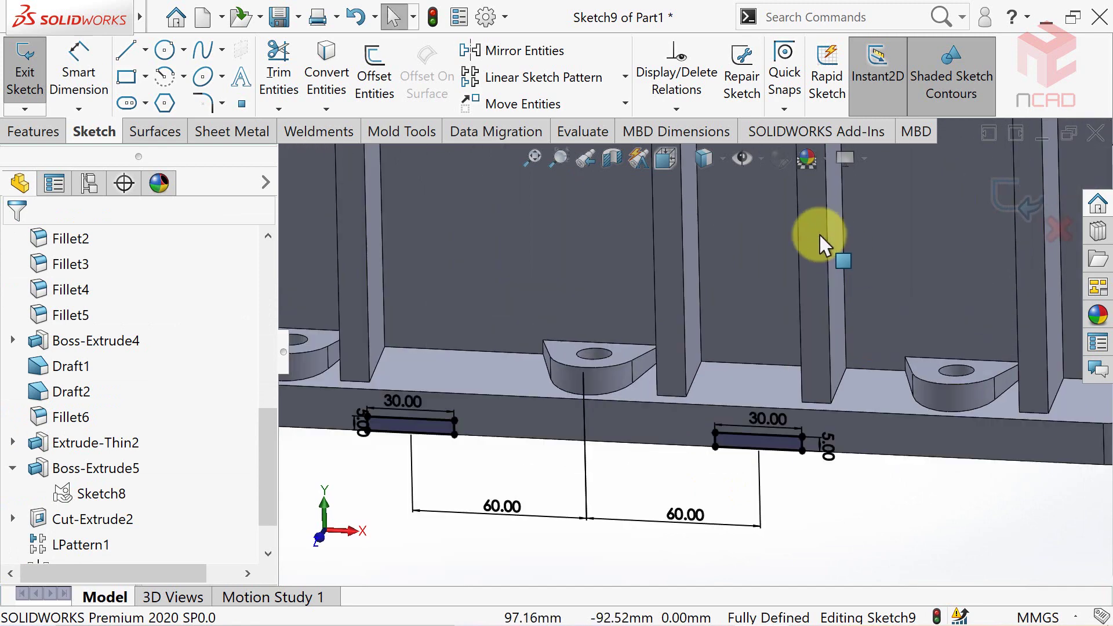
pyautogui.click(52, 133)
pyautogui.click(307, 88)
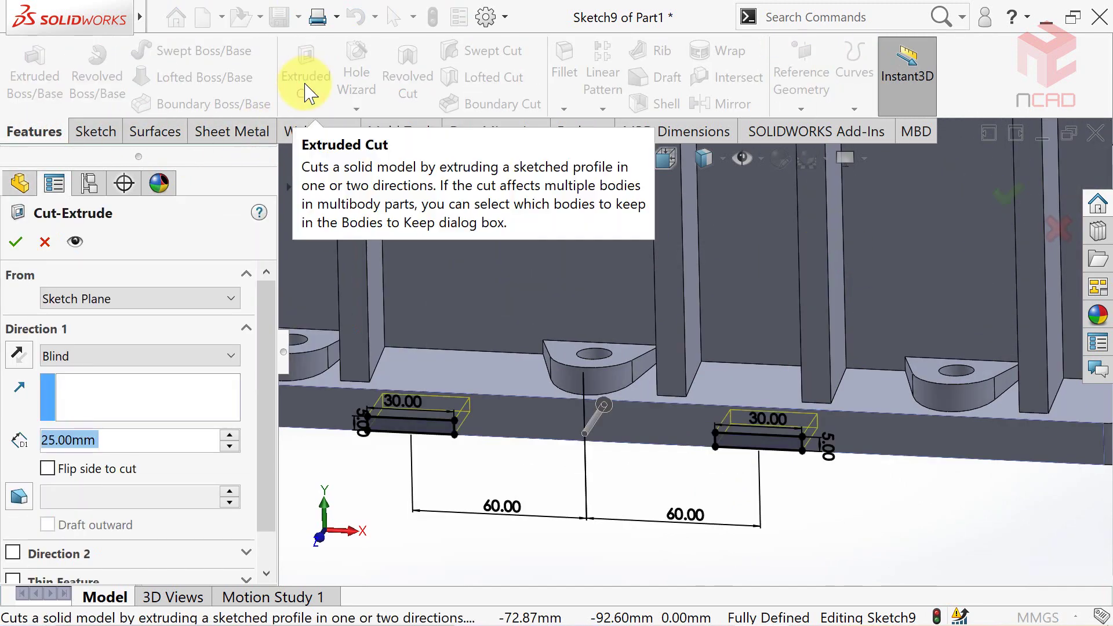
pyautogui.click(144, 356)
pyautogui.click(116, 389)
pyautogui.scroll(2, 467, 514)
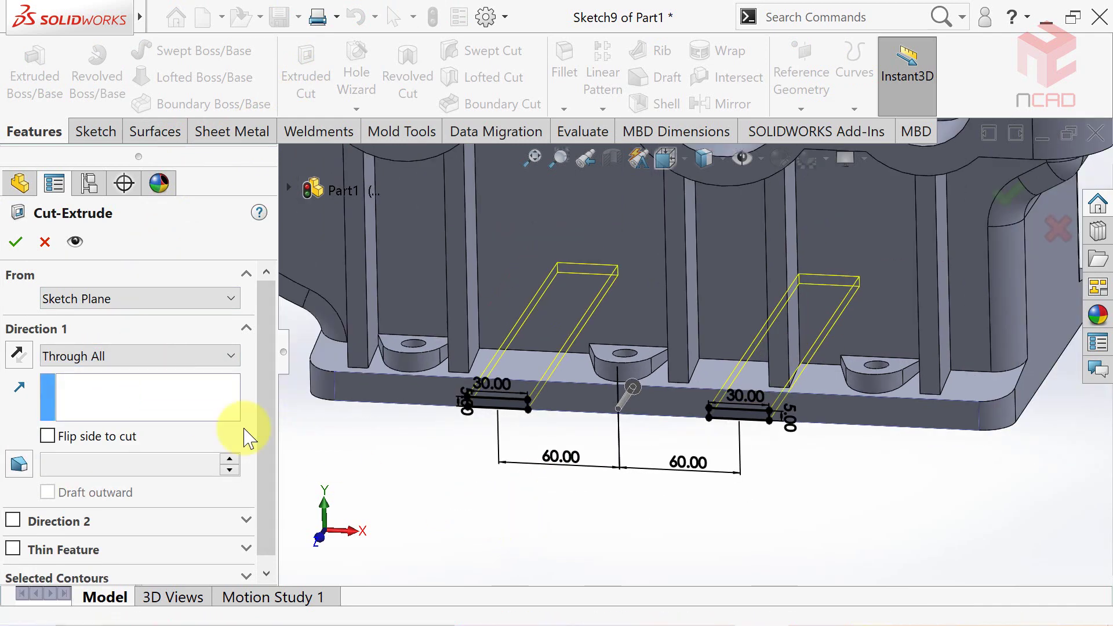
pyautogui.click(16, 242)
pyautogui.click(549, 524)
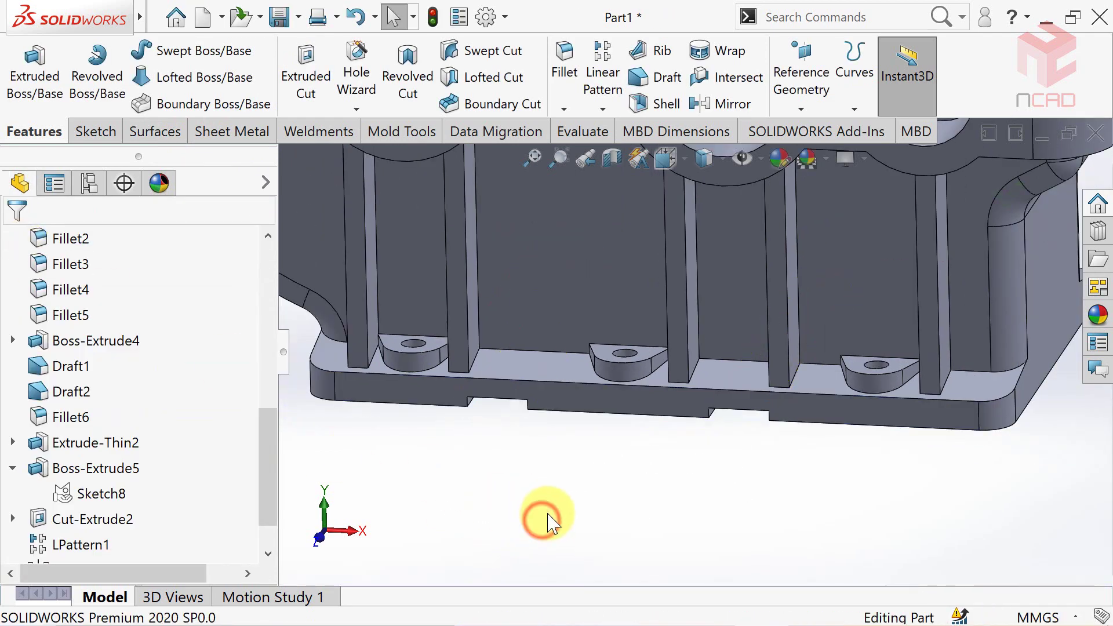
pyautogui.moveTo(548, 514)
pyautogui.mouseDown(button='middle')
pyautogui.moveTo(621, 435)
pyautogui.moveTo(646, 360)
pyautogui.moveTo(671, 360)
pyautogui.moveTo(665, 436)
pyautogui.moveTo(604, 479)
pyautogui.mouseUp(button='middle')
pyautogui.click(439, 391)
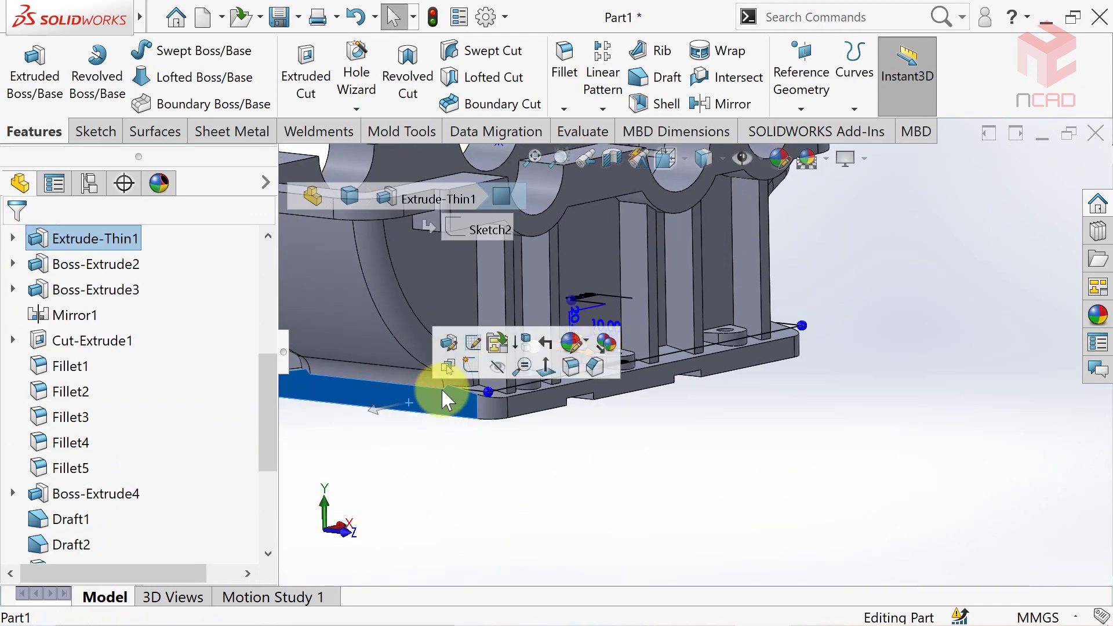
# Step: Sketch a rectangle on the flange's end face, viewed normal to it
pyautogui.click(479, 371)
pyautogui.click(665, 157)
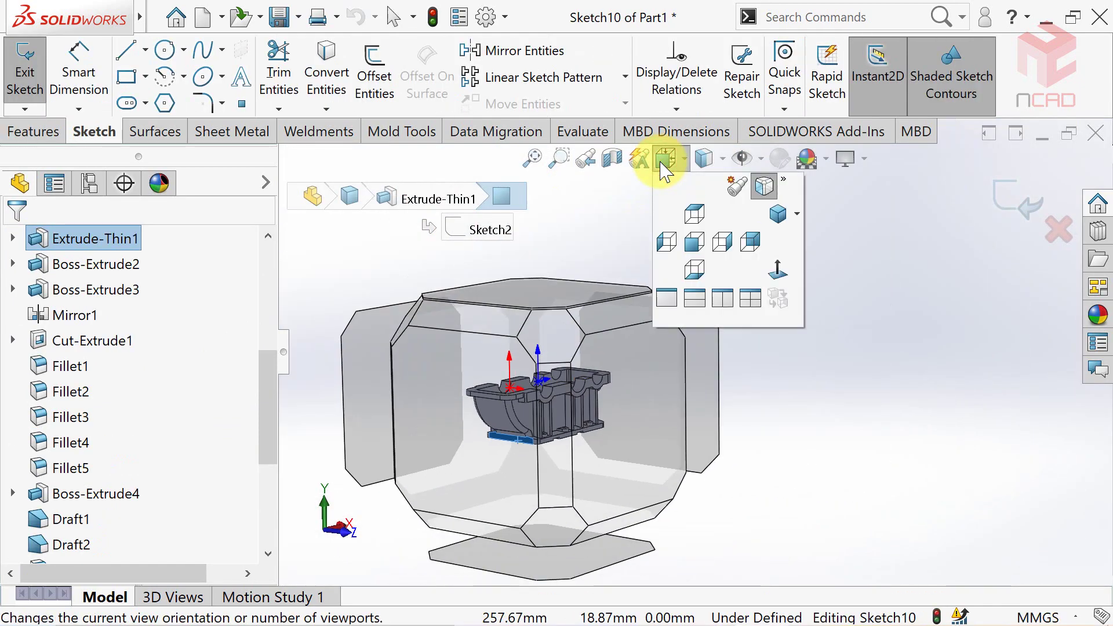
pyautogui.click(776, 270)
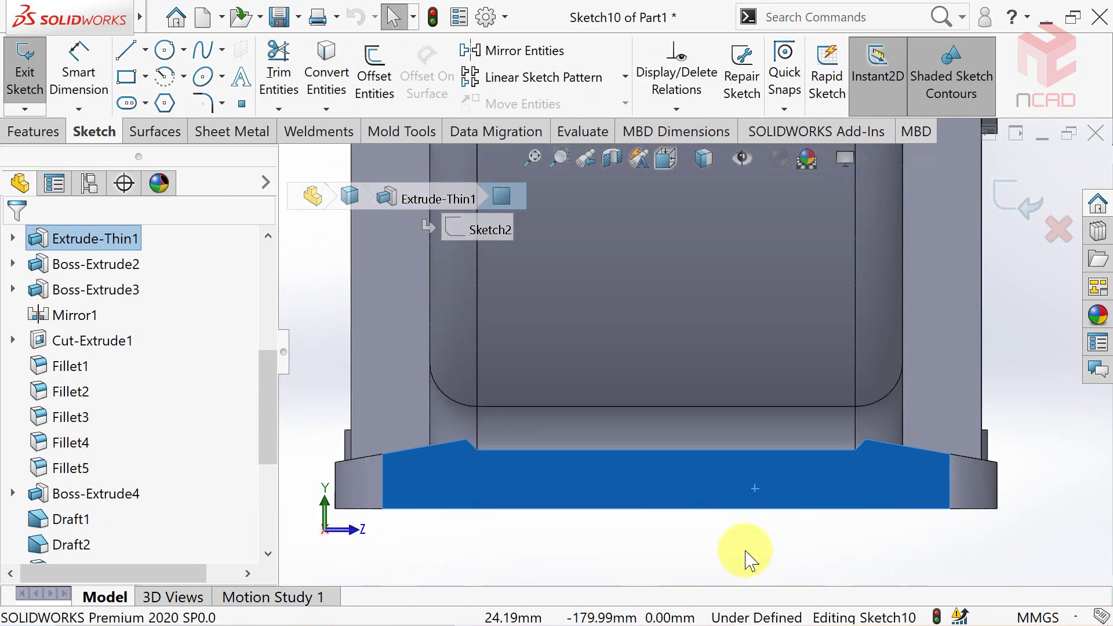
pyautogui.click(742, 538)
pyautogui.click(129, 80)
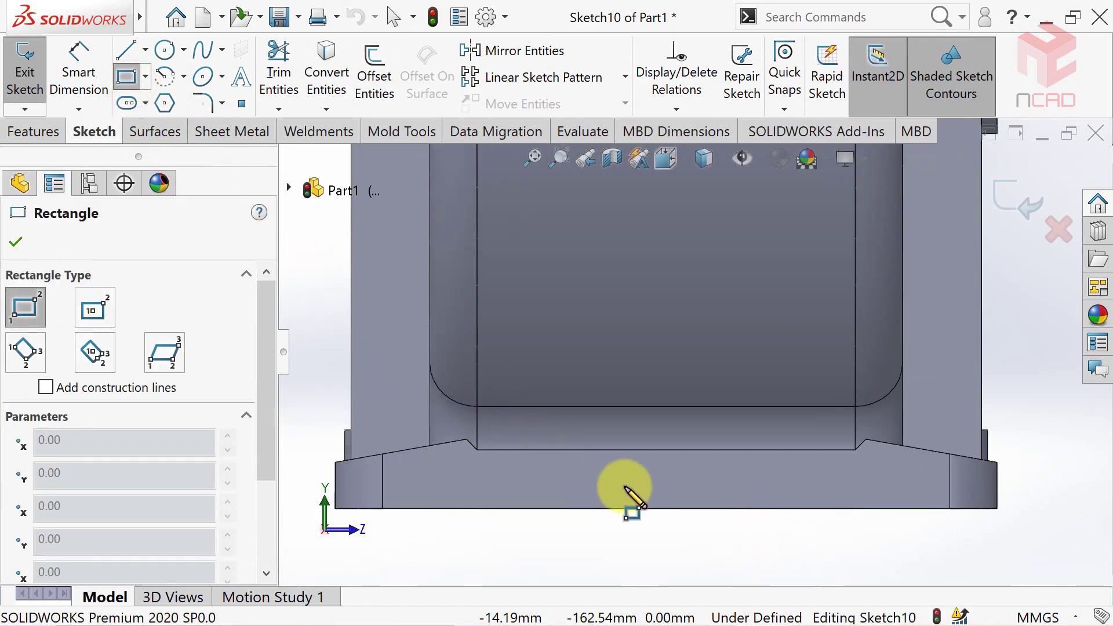
pyautogui.click(600, 469)
pyautogui.click(690, 485)
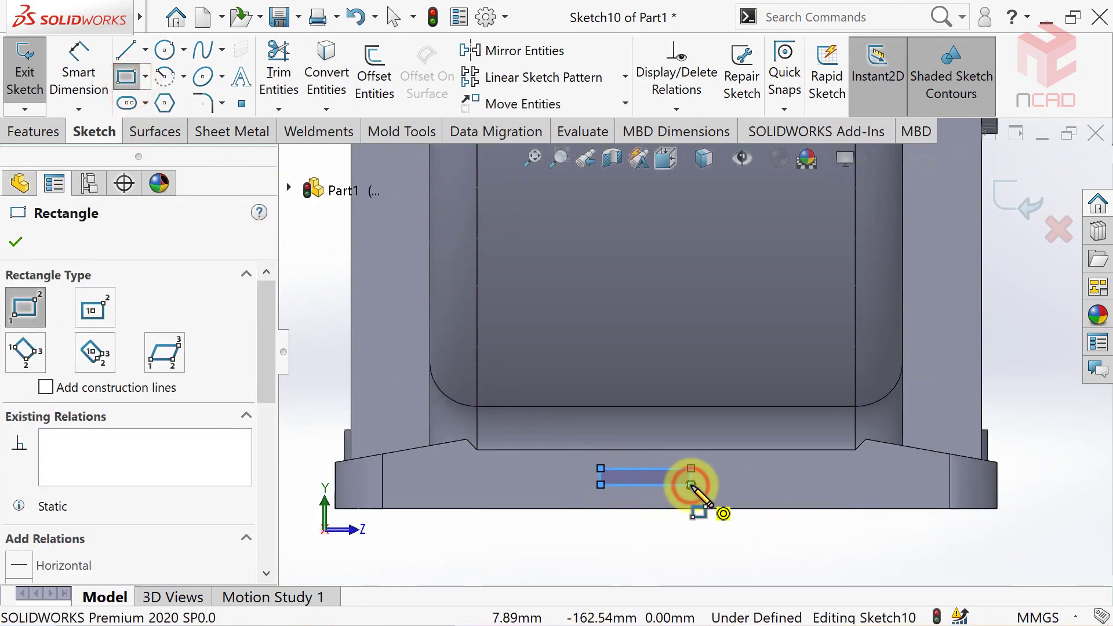
# Step: Center the rectangle on the flange edge midpoint and dimension it 30 × 5 mm
pyautogui.click(645, 486)
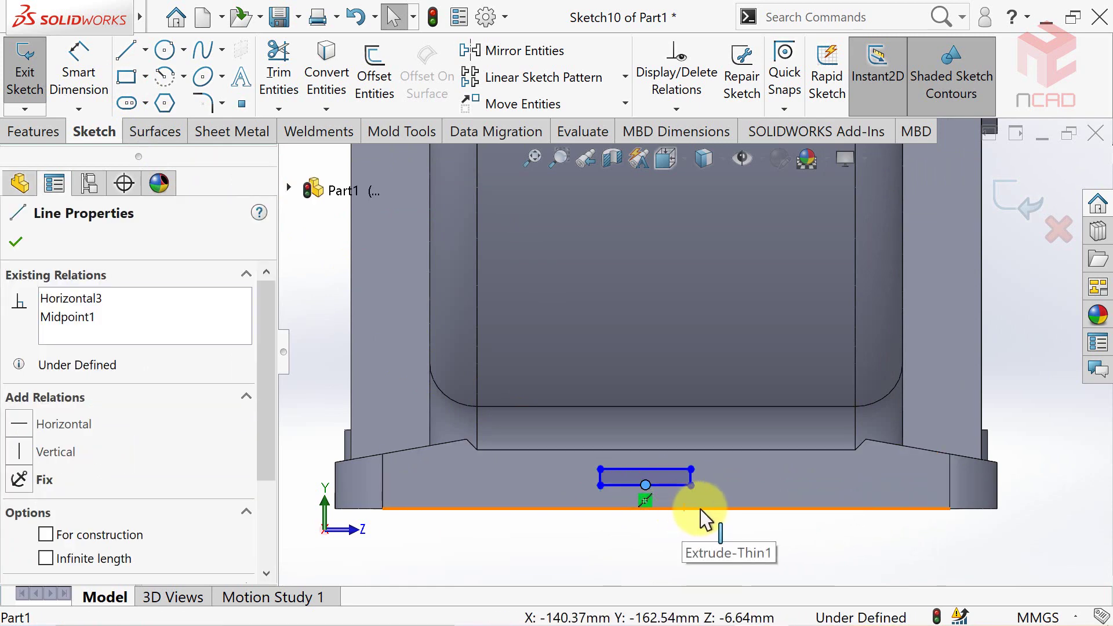
pyautogui.keyDown('ctrl'); pyautogui.click(666, 509); pyautogui.keyUp('ctrl')
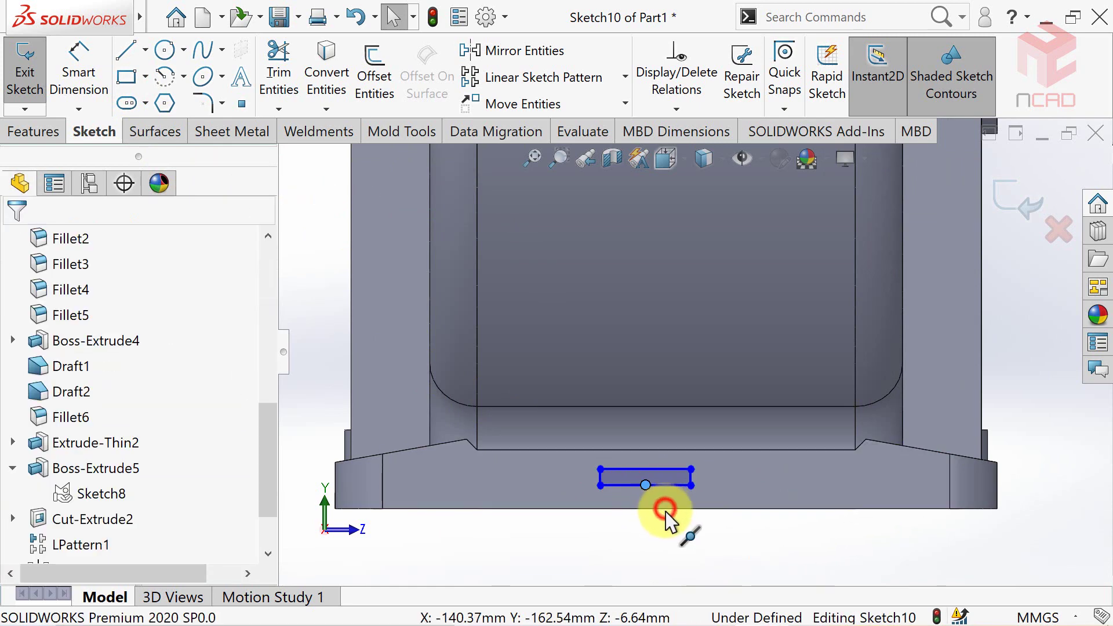
pyautogui.click(19, 566)
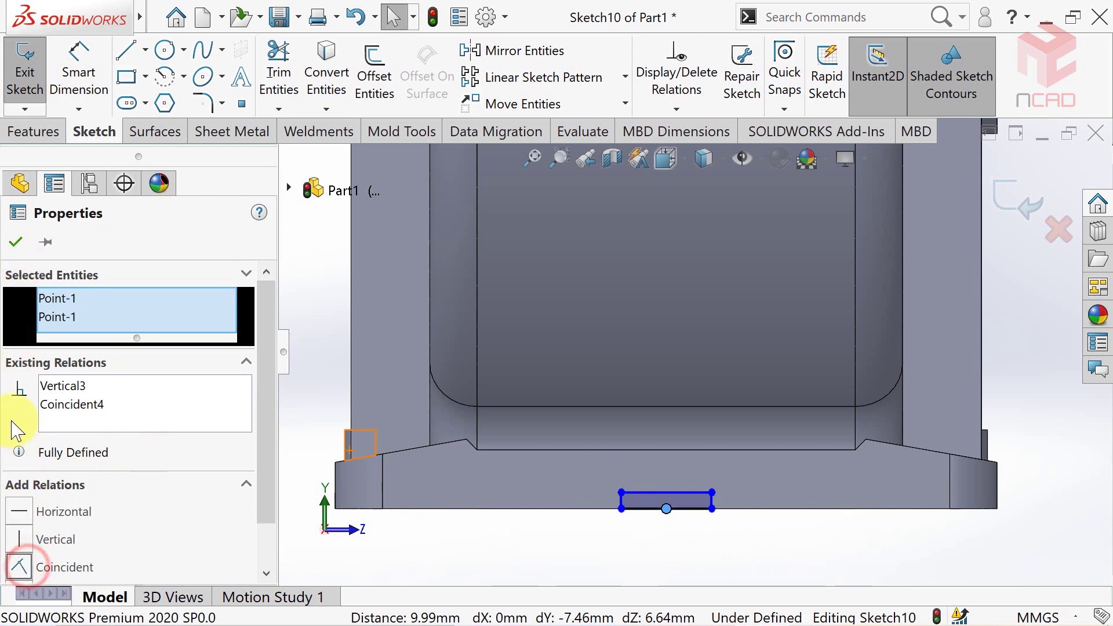
pyautogui.click(16, 242)
pyautogui.click(78, 73)
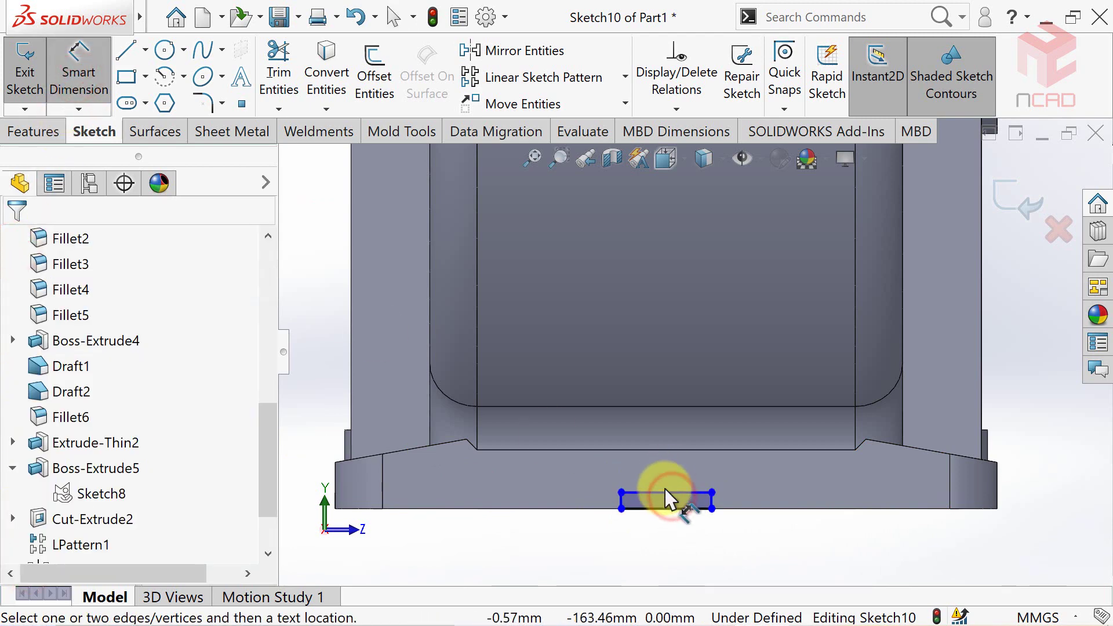
pyautogui.click(667, 491)
pyautogui.write('30')
pyautogui.press('Return')
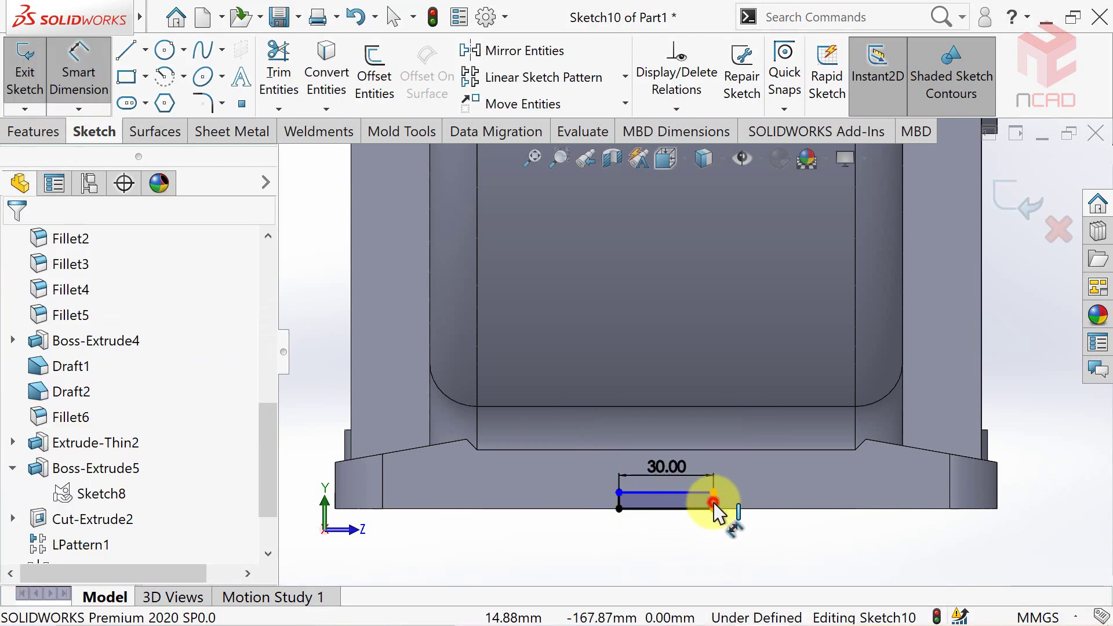
pyautogui.click(729, 510)
pyautogui.write('5')
pyautogui.press('Return')
pyautogui.press('Escape')
# Step: Extrude-cut the rectangle from the sketch plane Through All, then view the part from below
pyautogui.scroll(2, 819, 473)
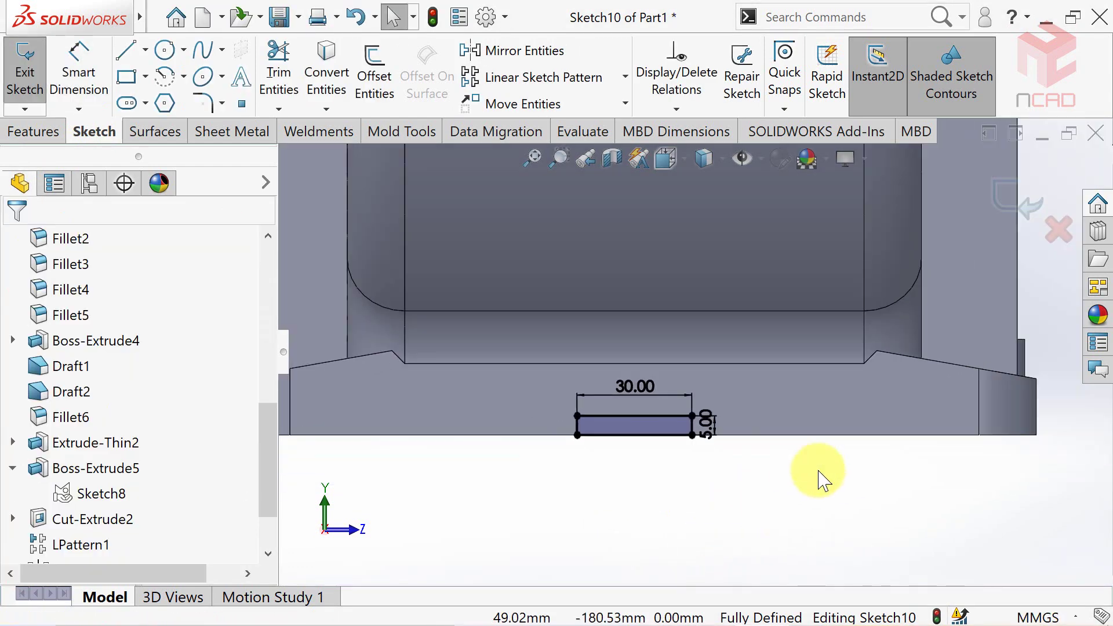
pyautogui.moveTo(819, 475); pyautogui.dragTo(356, 272, button='middle')
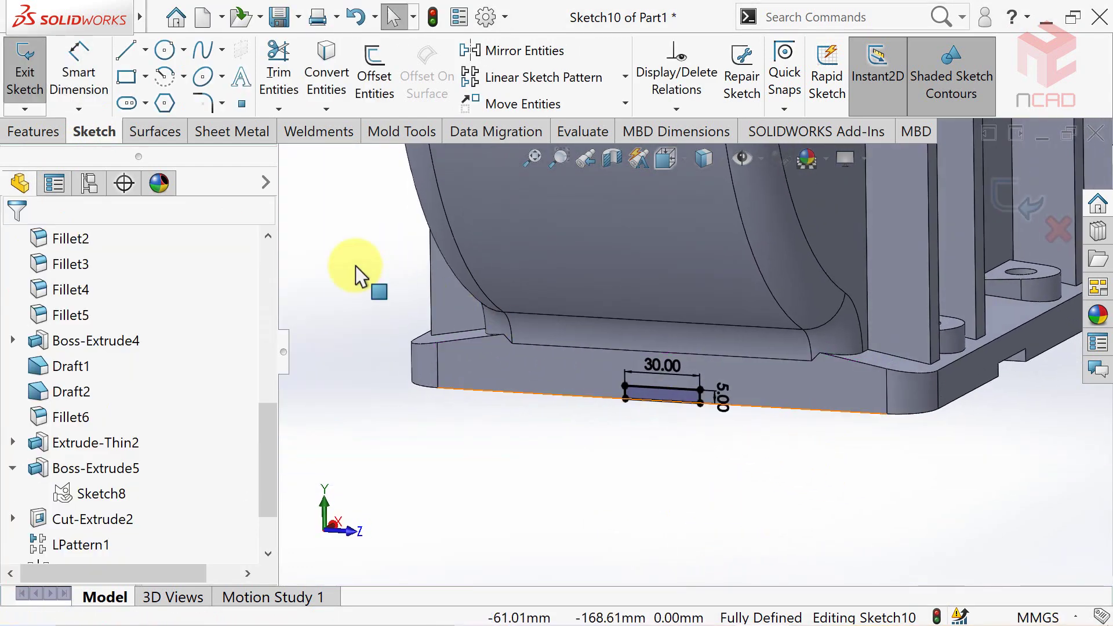
pyautogui.click(59, 137)
pyautogui.click(296, 76)
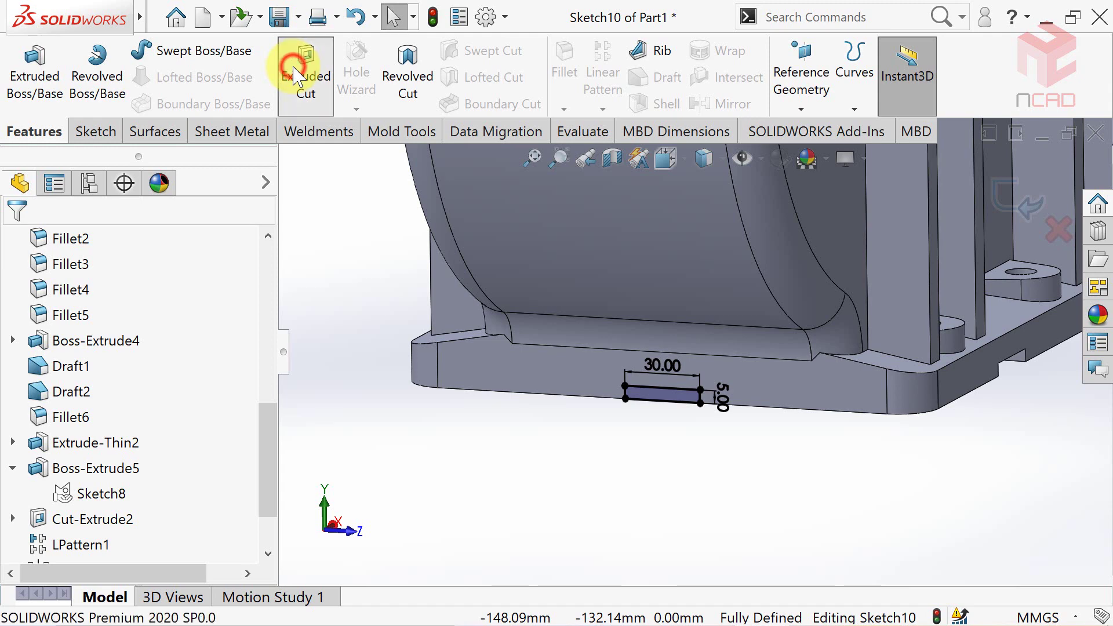
pyautogui.click(160, 293)
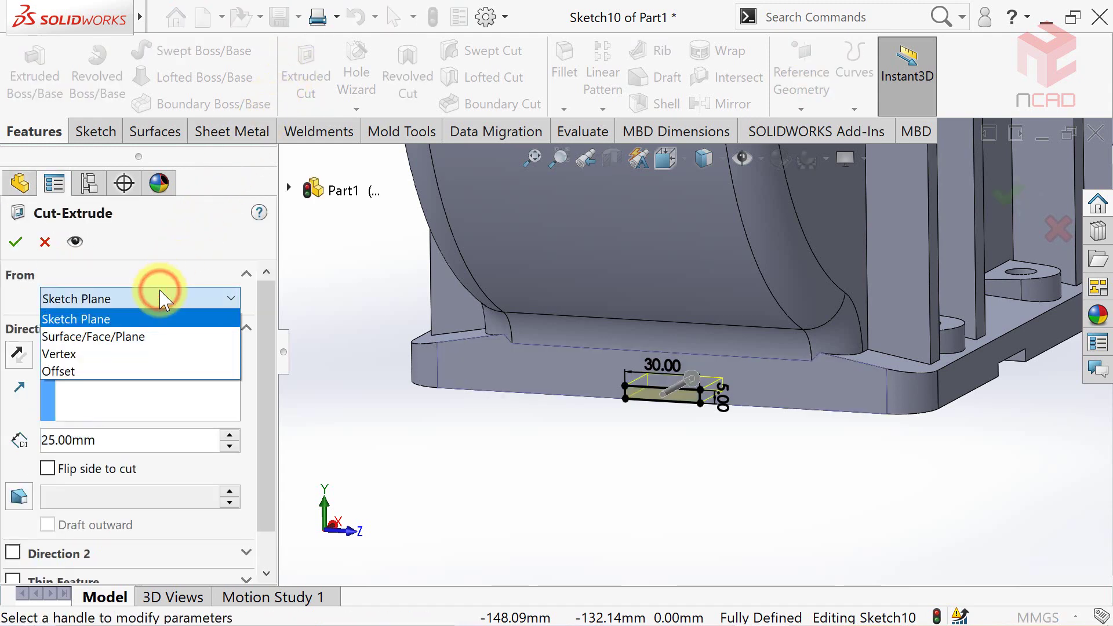
pyautogui.click(164, 258)
pyautogui.click(129, 361)
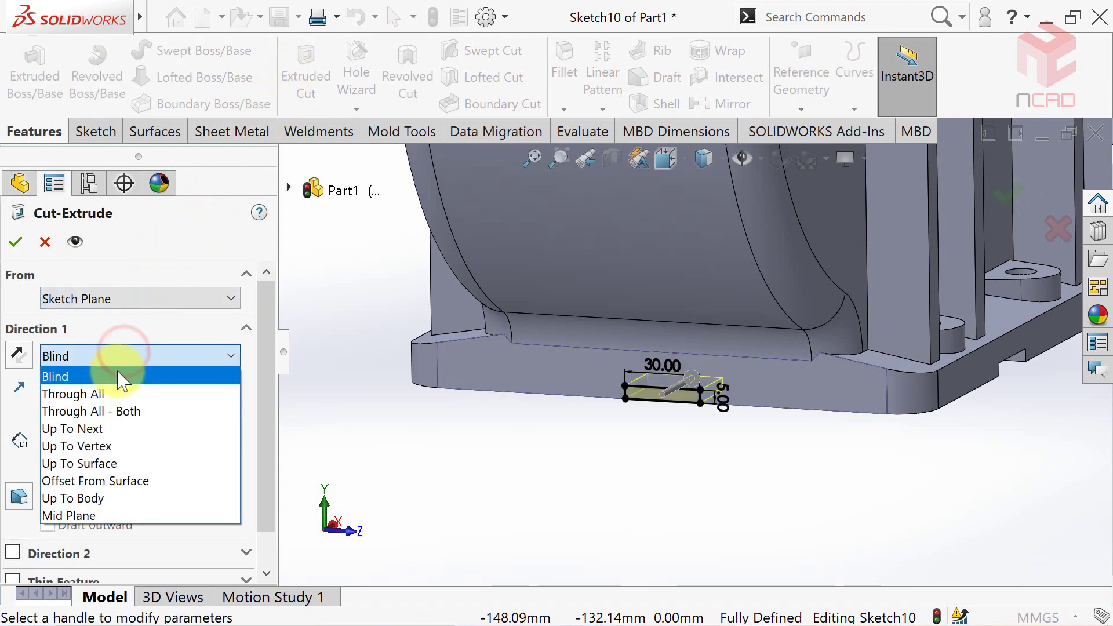
pyautogui.click(107, 391)
pyautogui.click(16, 242)
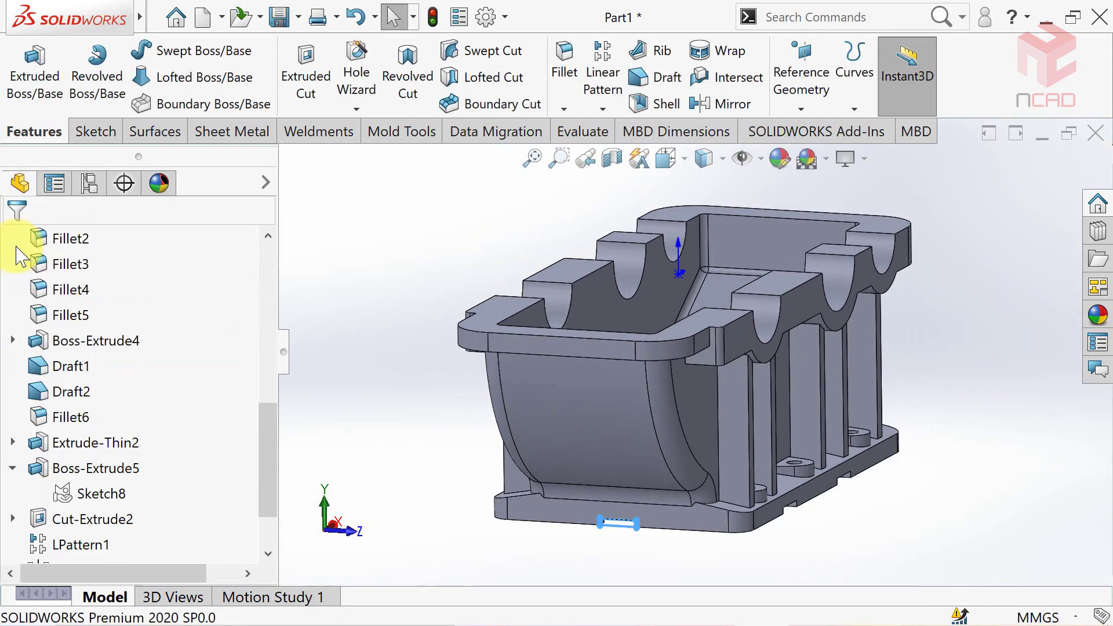
pyautogui.moveTo(348, 278); pyautogui.dragTo(947, 400, button='middle')
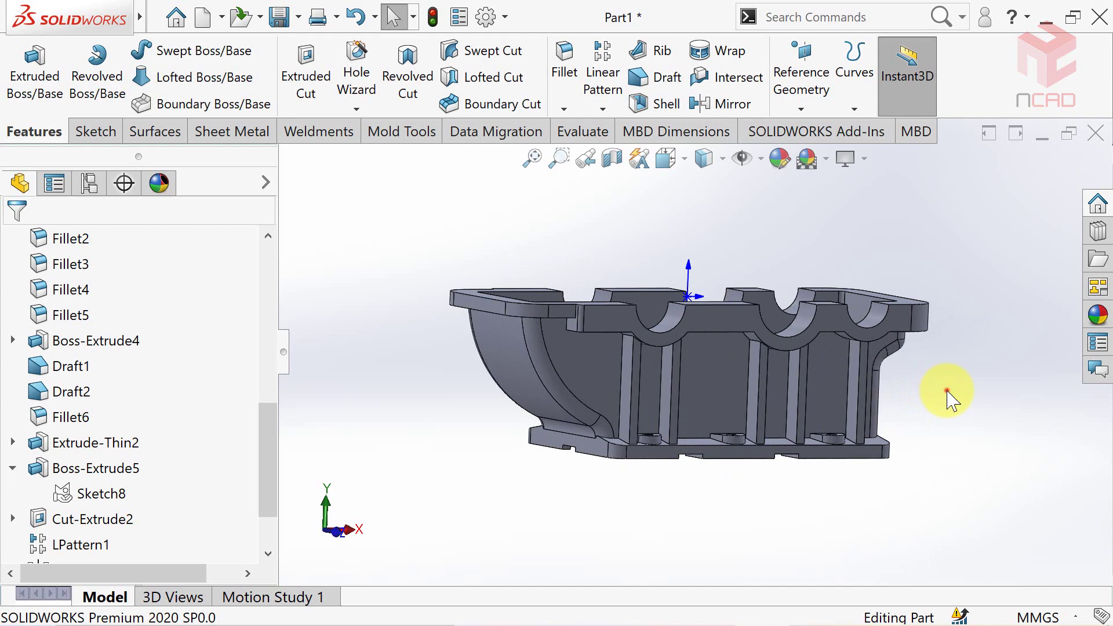
# Step: Start a fillet with a 5 mm radius and orbit to the base's underside
pyautogui.click(571, 68)
pyautogui.moveTo(267, 368); pyautogui.dragTo(267, 406)
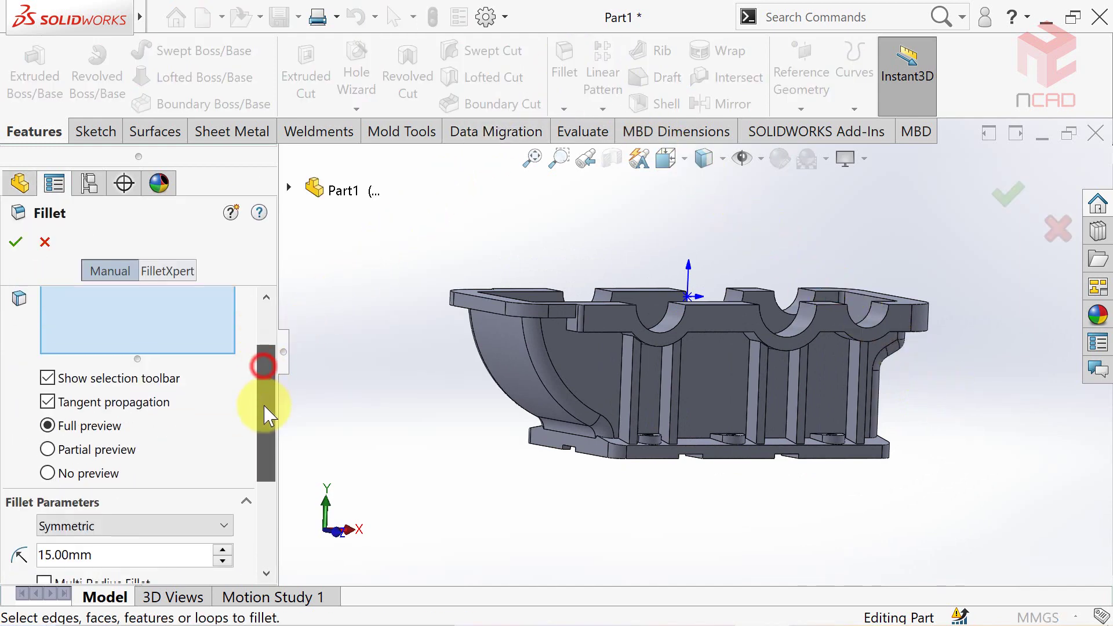
pyautogui.click(117, 549)
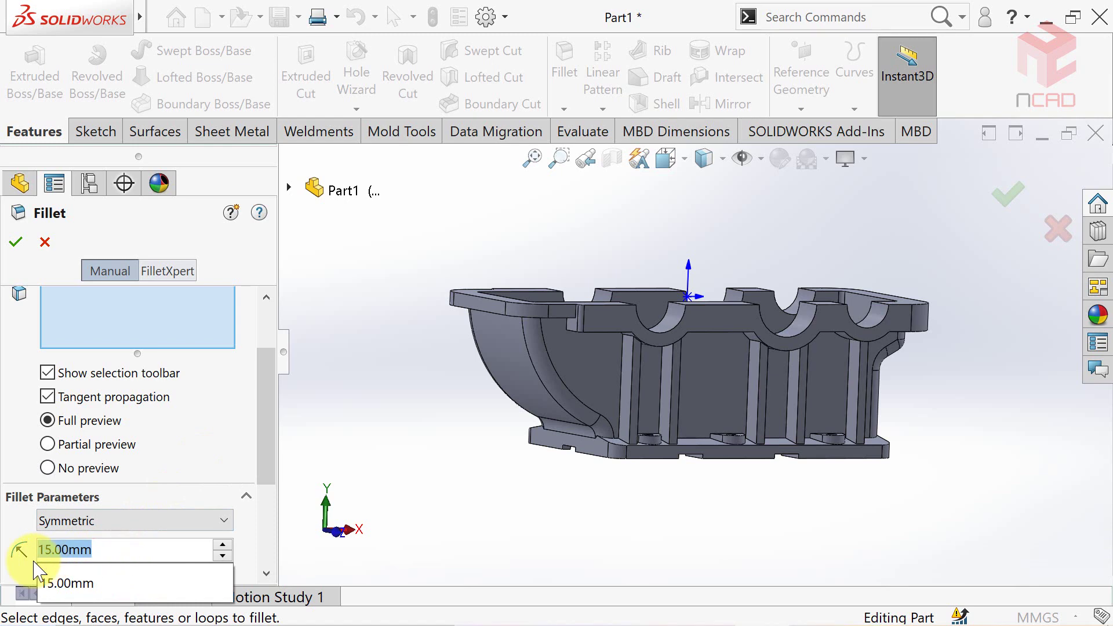
pyautogui.write('5')
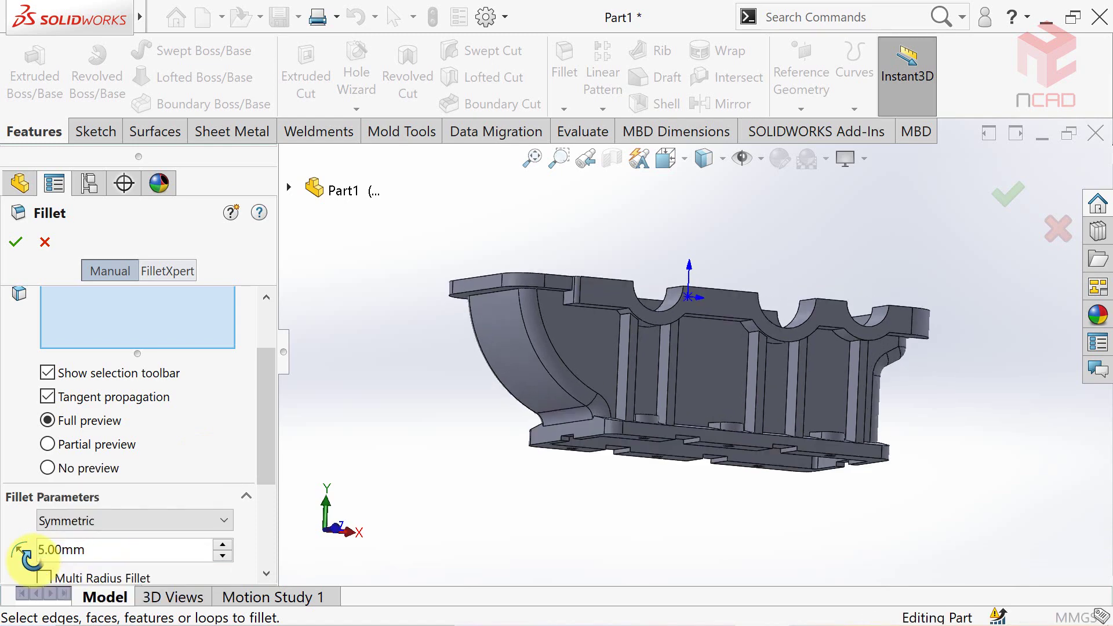
pyautogui.moveTo(666, 261); pyautogui.dragTo(666, 348, button='middle')
pyautogui.scroll(-5, 687, 371)
pyautogui.scroll(3, 33, 562)
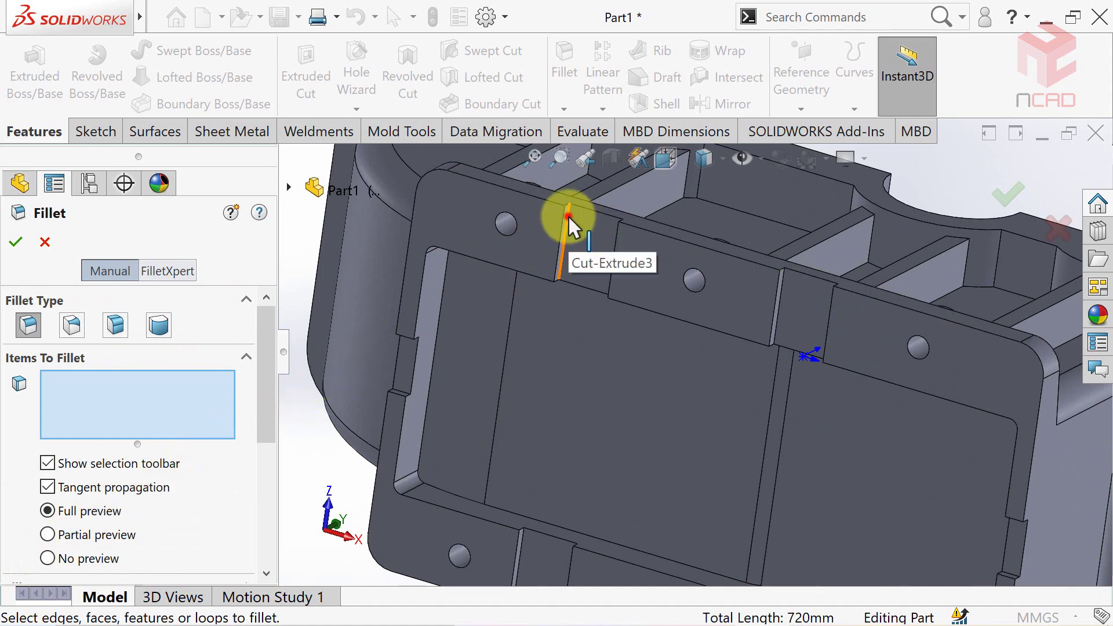
# Step: Select the remaining slot, rib and lug side edges for the fillet
pyautogui.click(568, 217)
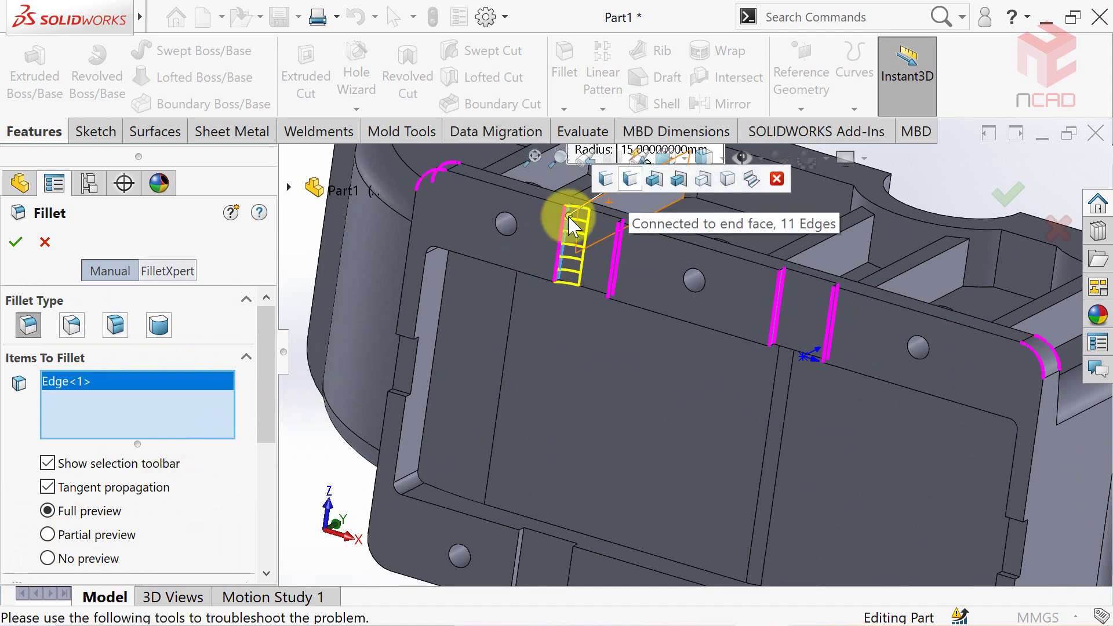
pyautogui.click(653, 188)
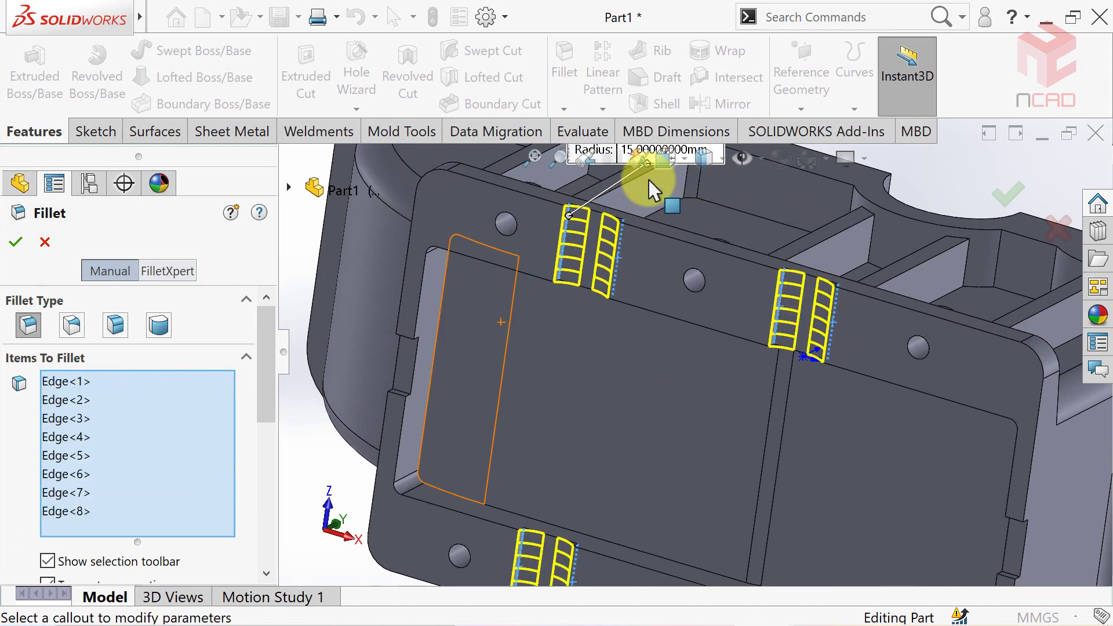
pyautogui.scroll(5, 652, 186)
pyautogui.moveTo(642, 170); pyautogui.dragTo(647, 177, button='middle')
pyautogui.scroll(-5, 648, 178)
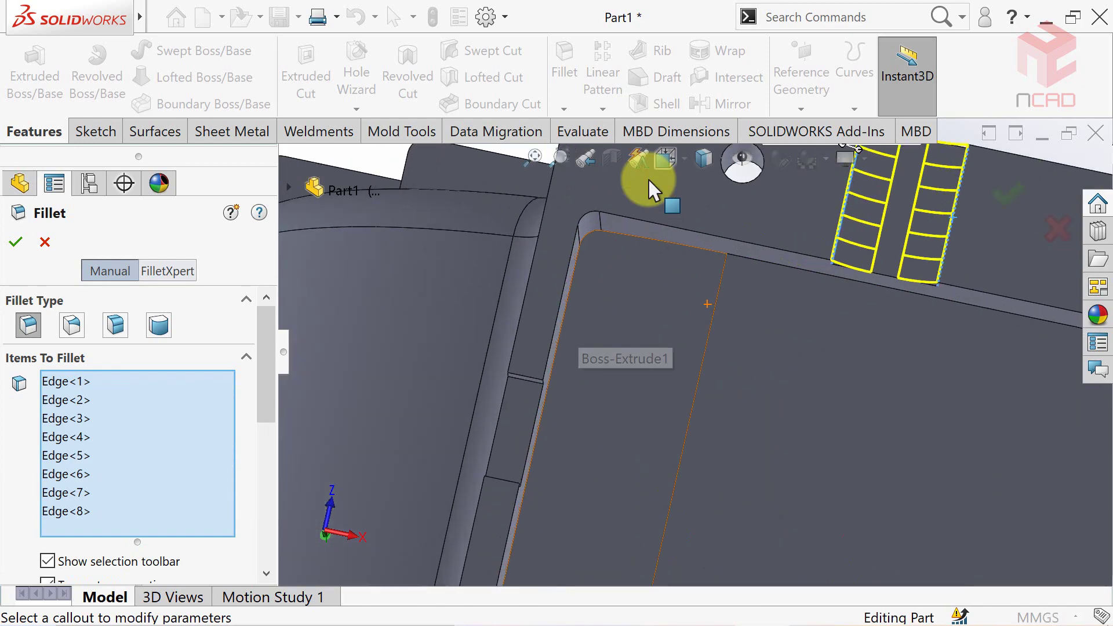
pyautogui.click(522, 379)
pyautogui.scroll(5, 523, 386)
pyautogui.scroll(3, 523, 381)
pyautogui.scroll(-3, 522, 381)
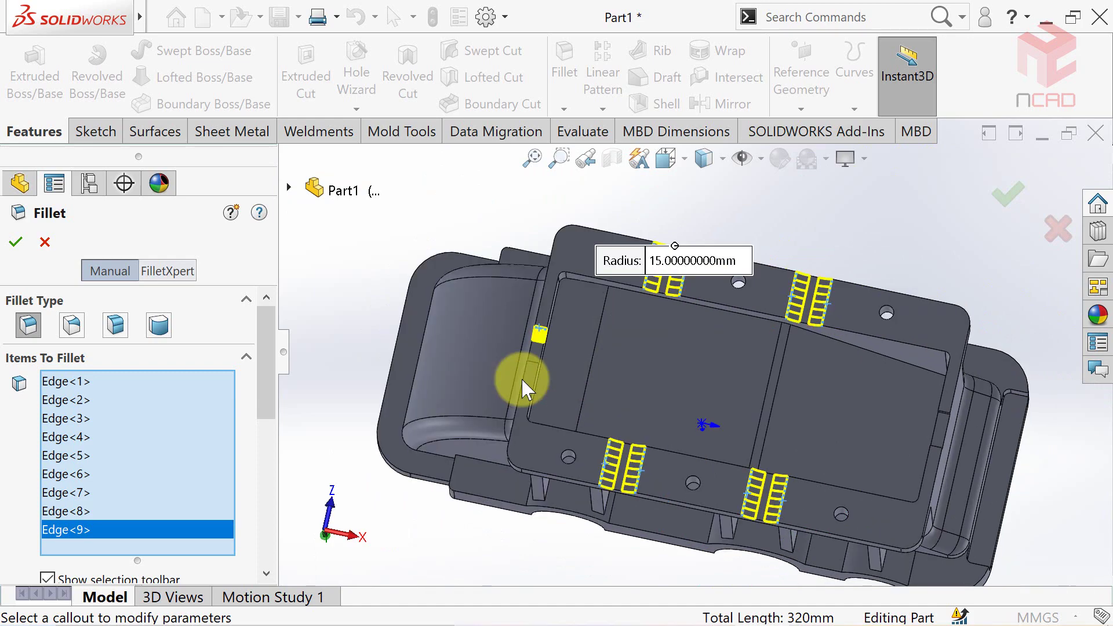
pyautogui.scroll(-3, 522, 381)
pyautogui.scroll(-2, 522, 378)
pyautogui.scroll(-4, 521, 378)
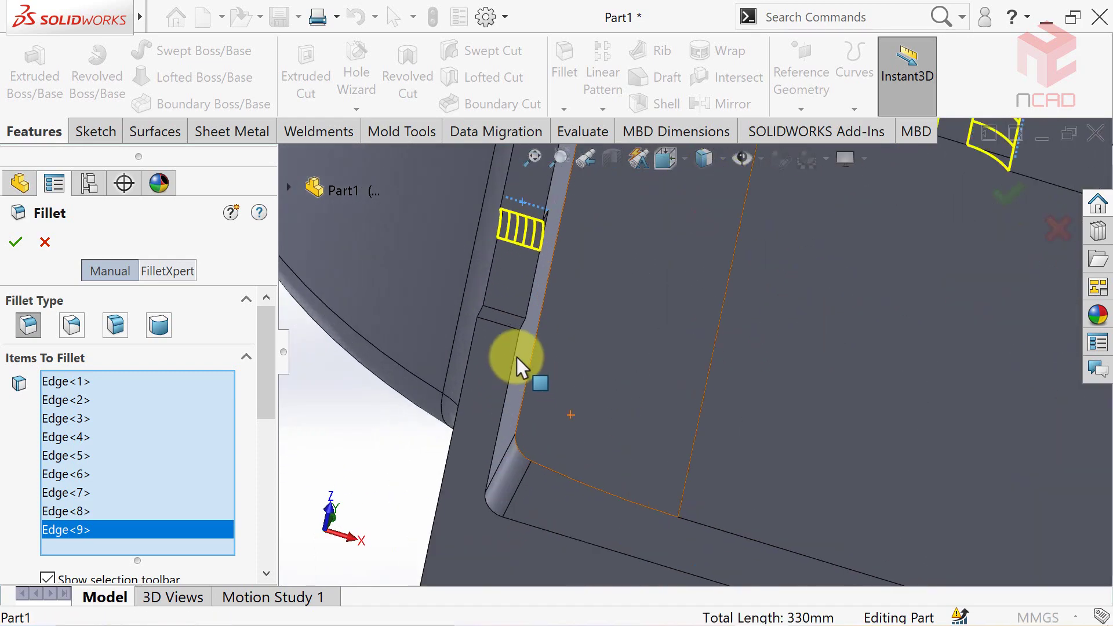
pyautogui.click(506, 313)
pyautogui.scroll(2, 505, 316)
pyautogui.scroll(2, 505, 316)
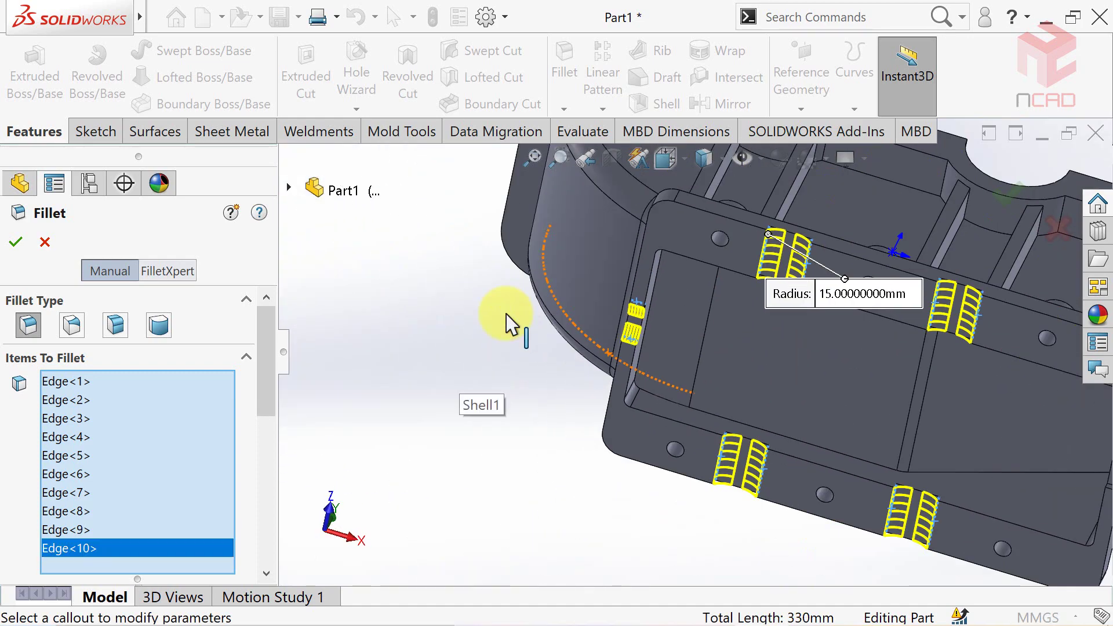
pyautogui.scroll(2, 506, 316)
pyautogui.scroll(2, 506, 316)
pyautogui.scroll(-1, 508, 318)
pyautogui.scroll(-3, 607, 352)
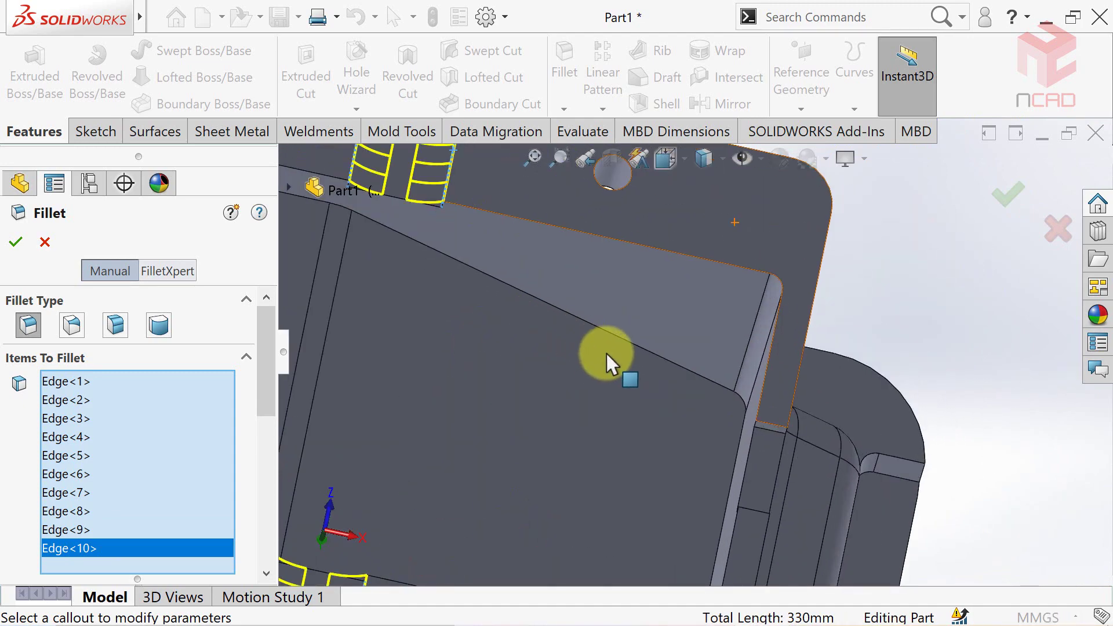
pyautogui.scroll(-2, 771, 418)
pyautogui.click(771, 417)
pyautogui.scroll(3, 780, 429)
pyautogui.scroll(-1, 763, 409)
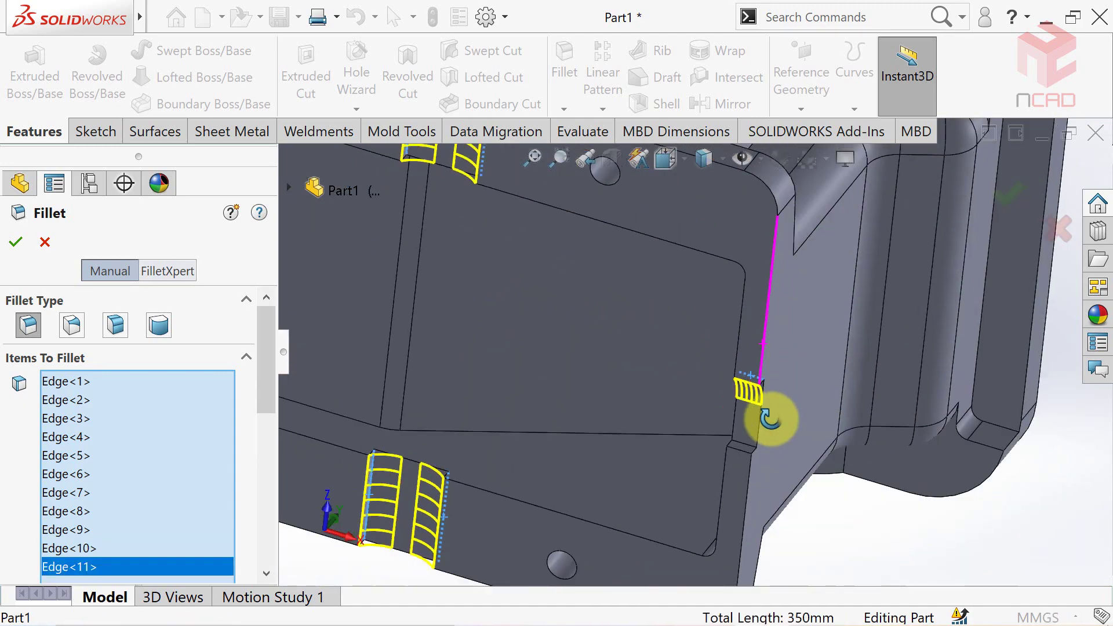
pyautogui.scroll(-1, 753, 444)
pyautogui.click(740, 441)
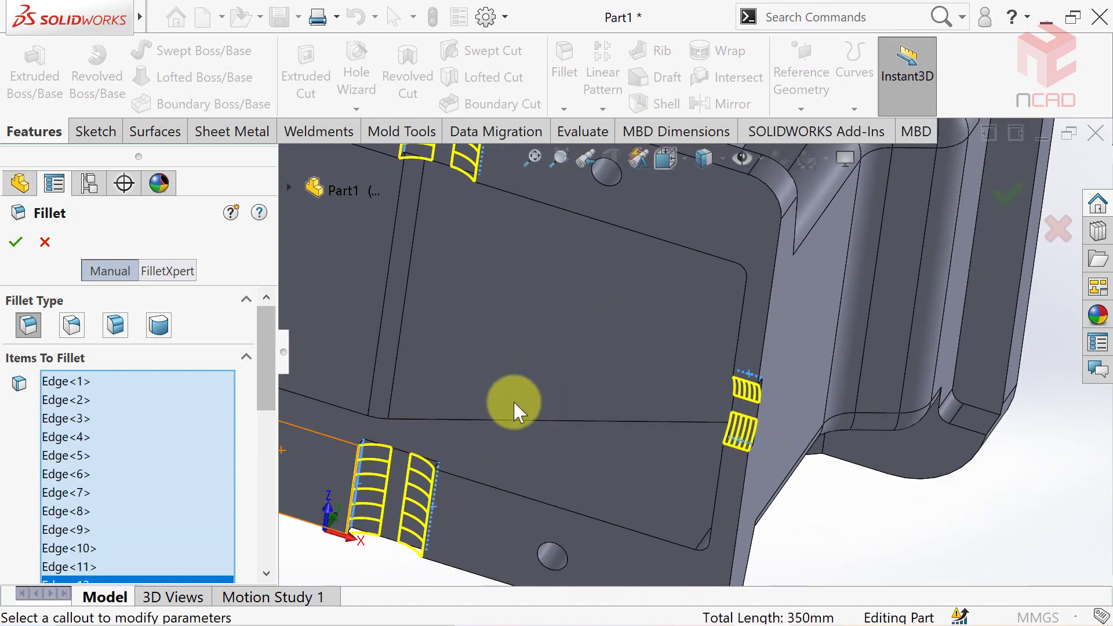
# Step: Confirm the 5 mm fillet radius and apply the fillet
pyautogui.moveTo(263, 359); pyautogui.dragTo(255, 490)
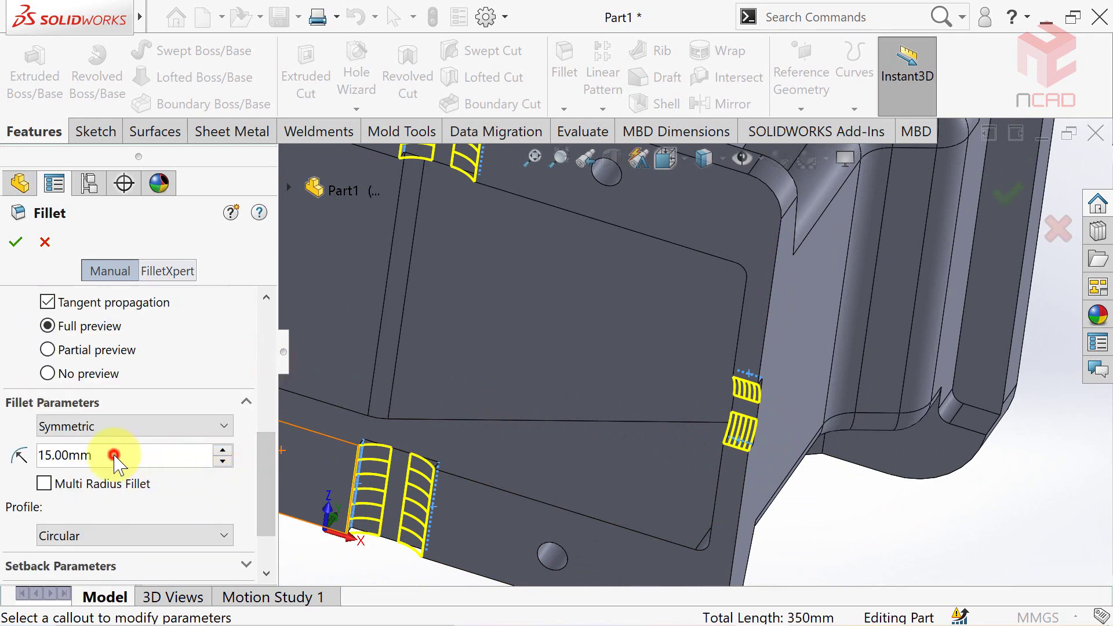
pyautogui.click(114, 455)
pyautogui.write('5')
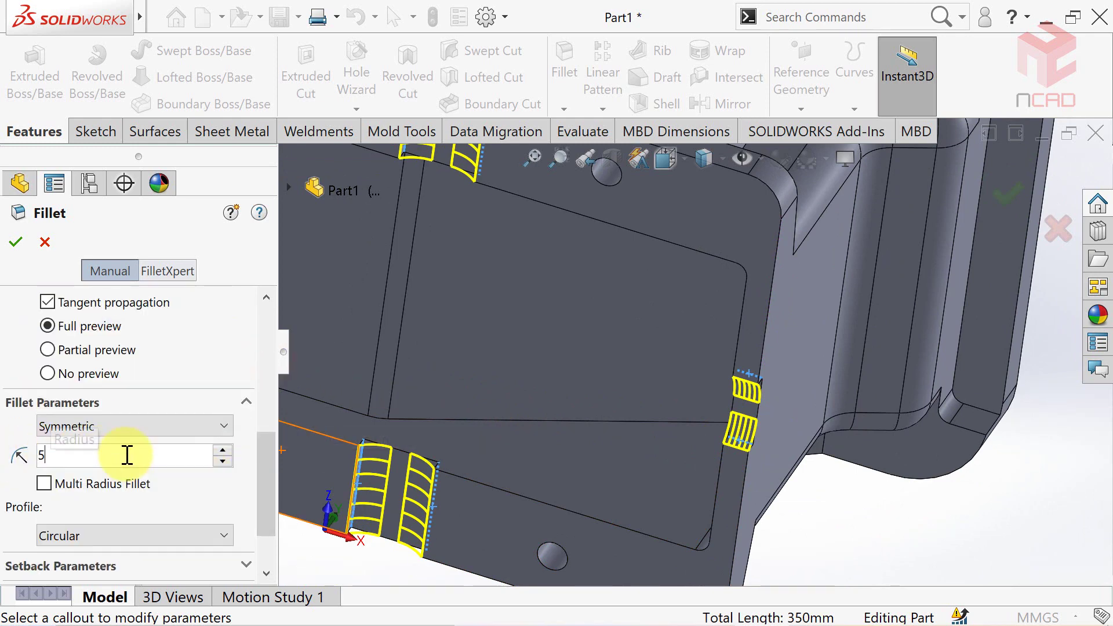
pyautogui.press('Return')
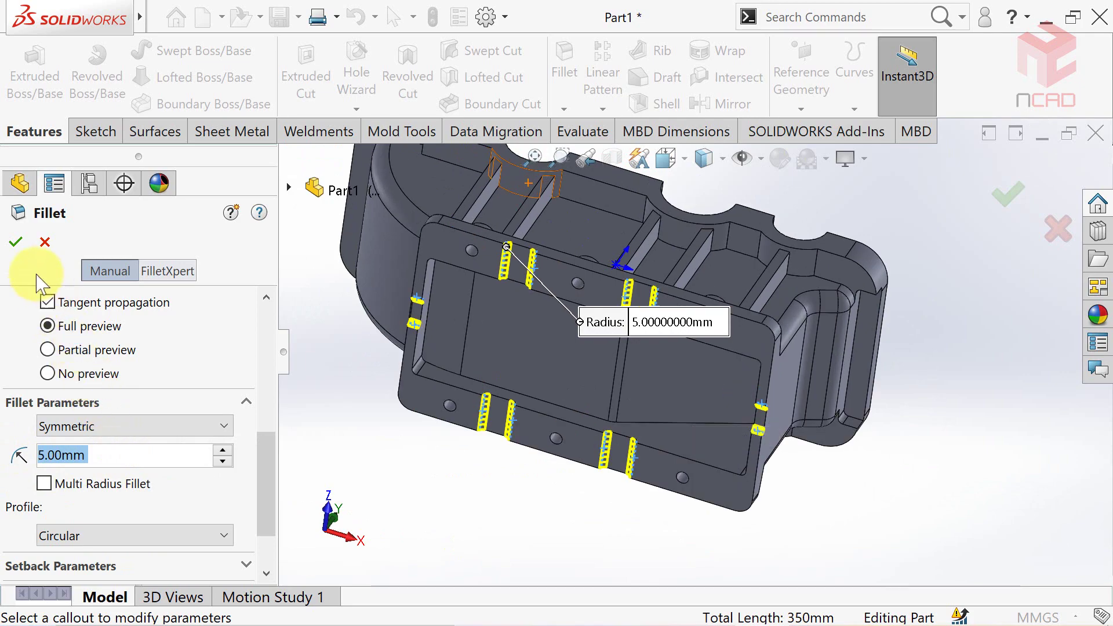
pyautogui.click(17, 243)
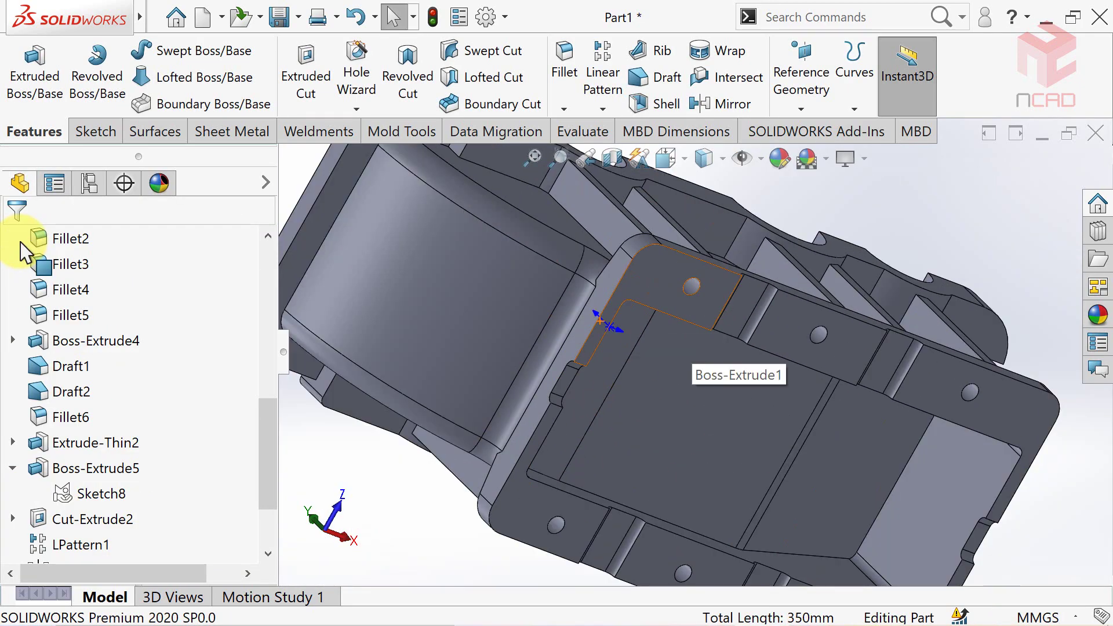
# Step: Start a new sketch on the flat face of the side boss
pyautogui.moveTo(406, 301); pyautogui.dragTo(978, 385, button='middle')
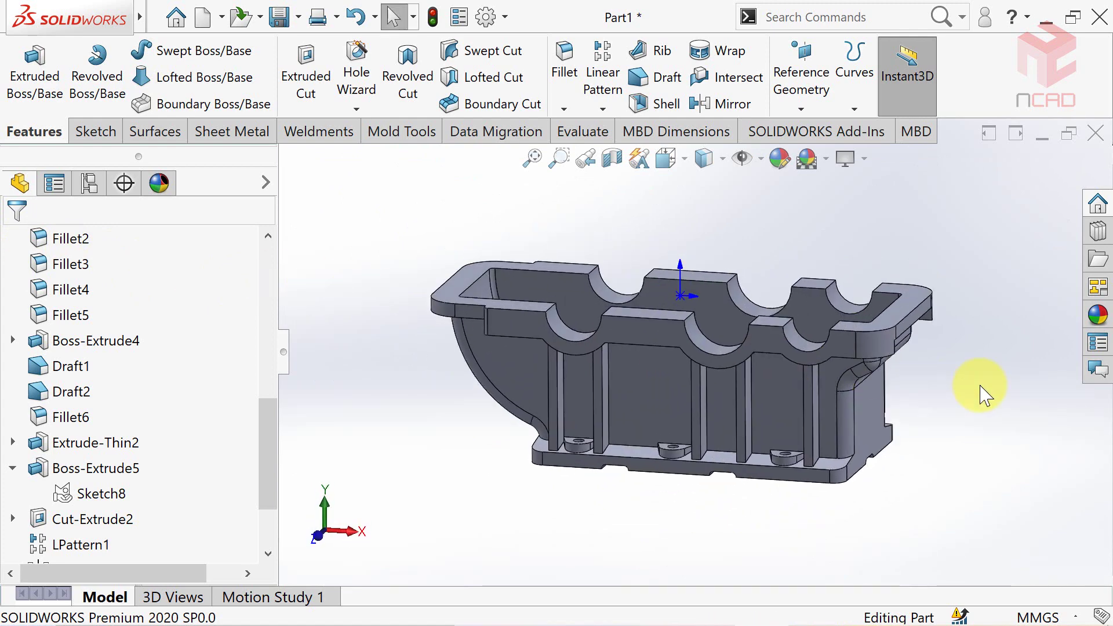
pyautogui.moveTo(984, 394); pyautogui.dragTo(976, 383, button='middle')
pyautogui.scroll(-5, 673, 406)
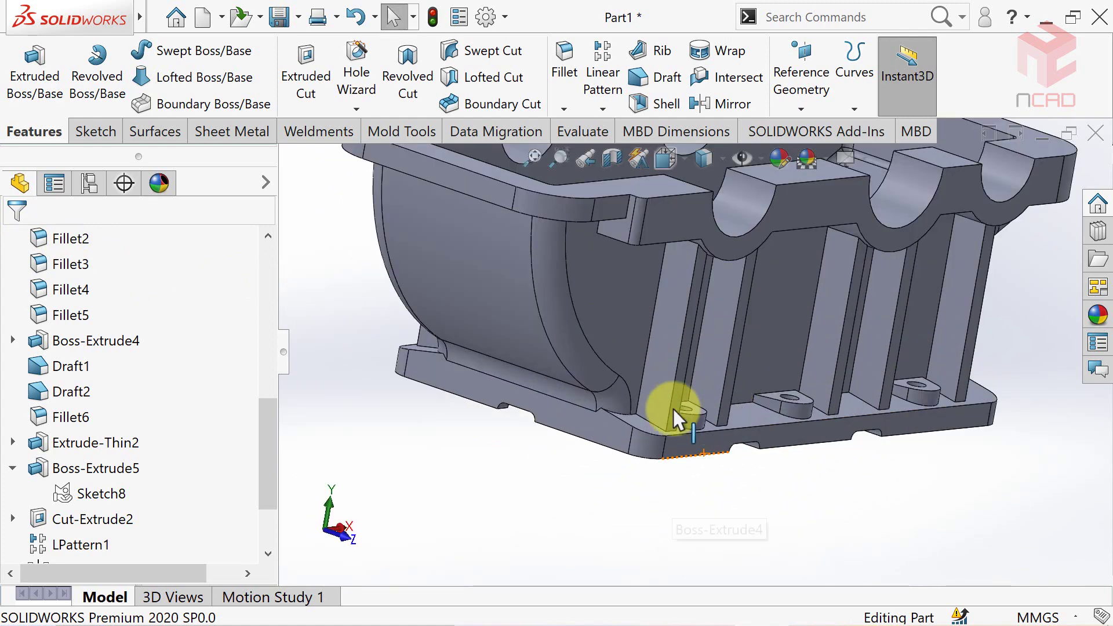
pyautogui.click(556, 418)
pyautogui.click(618, 385)
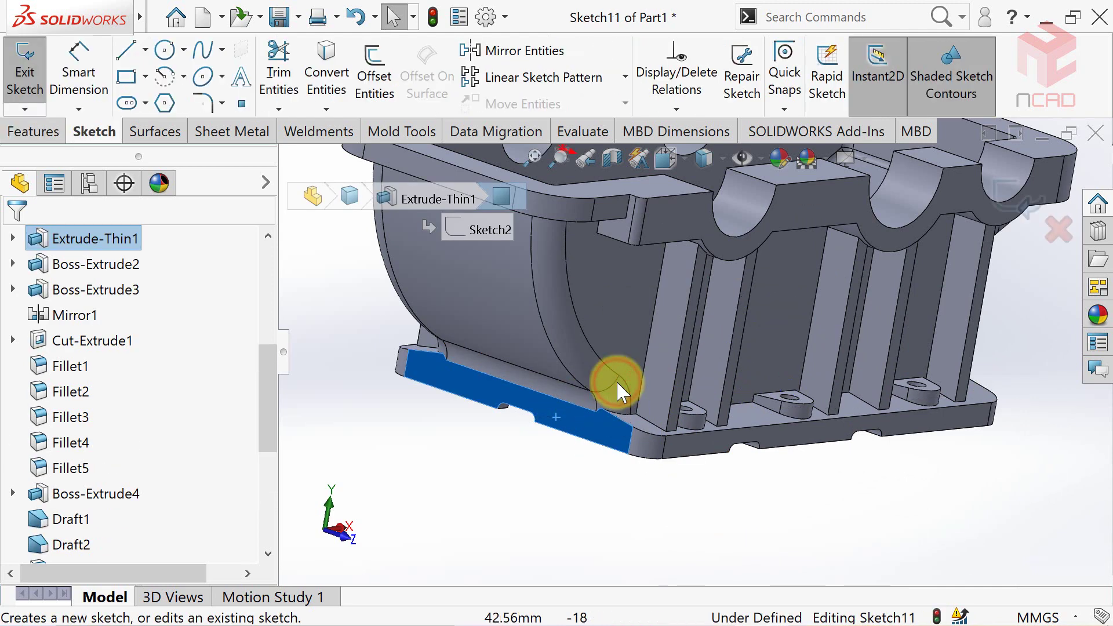
# Step: Convert the inner shell edge into a 120 mm sketch line and view the sketch from the Right
pyautogui.moveTo(616, 381); pyautogui.dragTo(534, 487, button='middle')
pyautogui.scroll(-2, 535, 487)
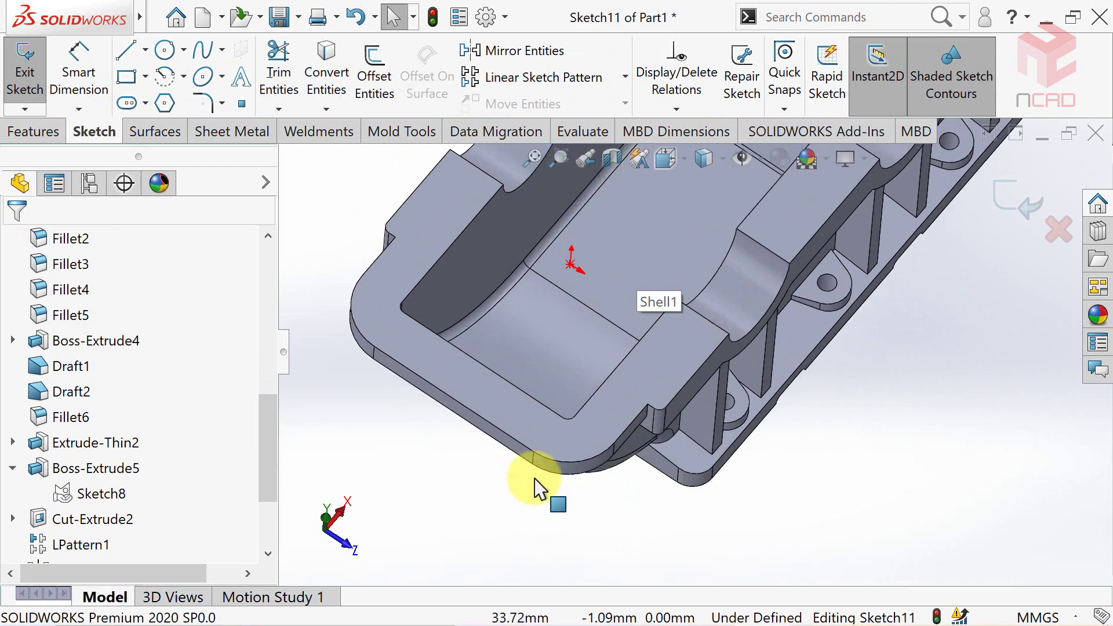
pyautogui.click(326, 69)
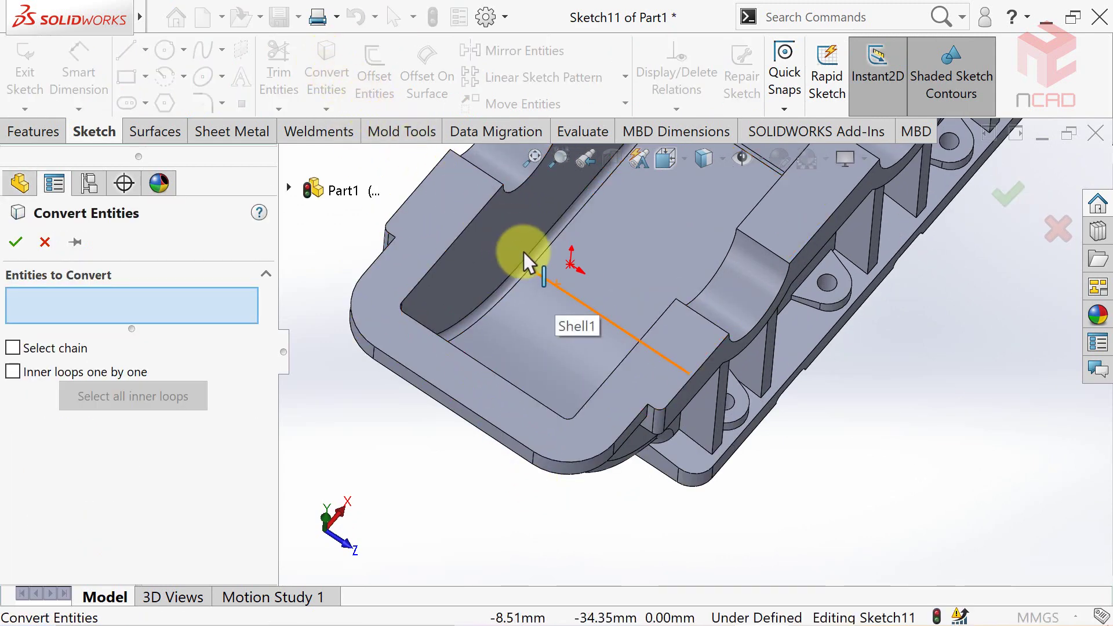
pyautogui.click(558, 287)
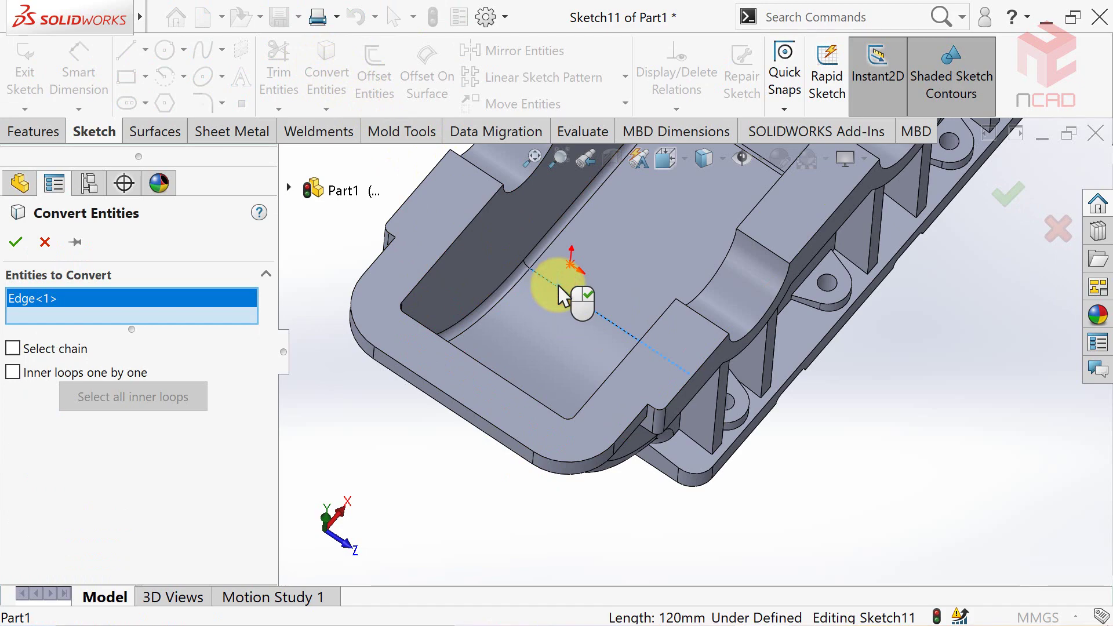
pyautogui.click(23, 249)
pyautogui.hotkey('ctrl', '7')
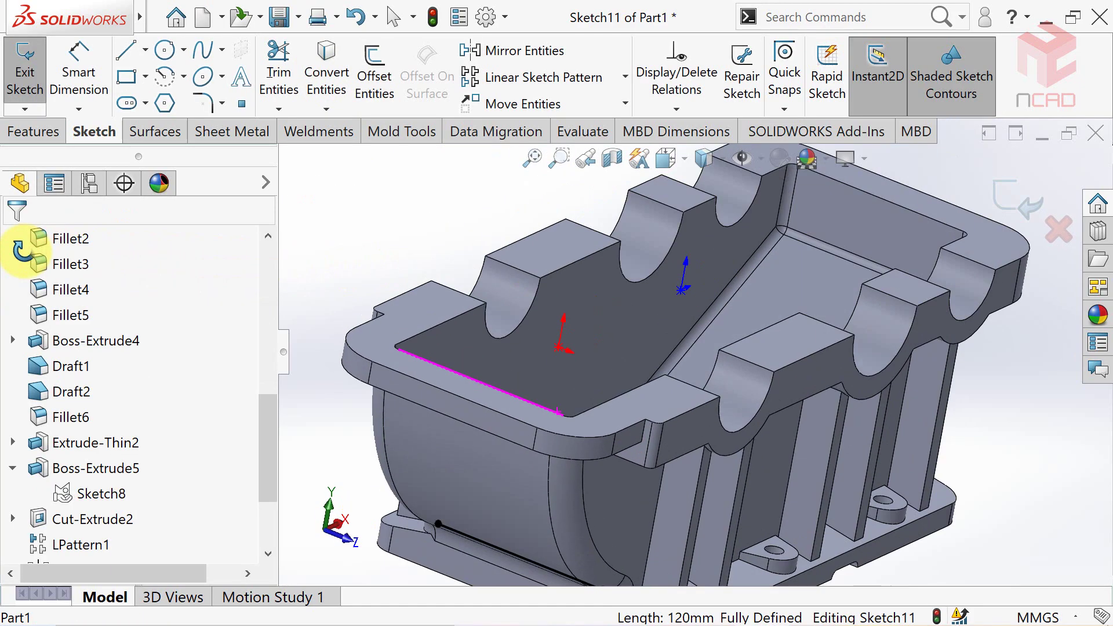
pyautogui.click(665, 167)
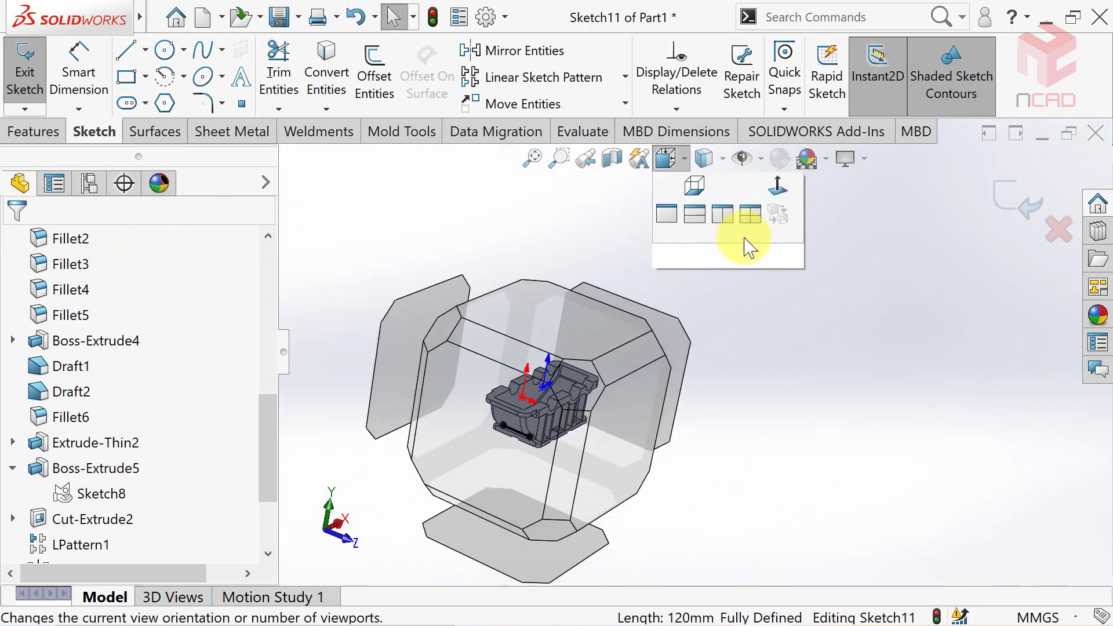
pyautogui.click(780, 280)
pyautogui.scroll(-2, 783, 281)
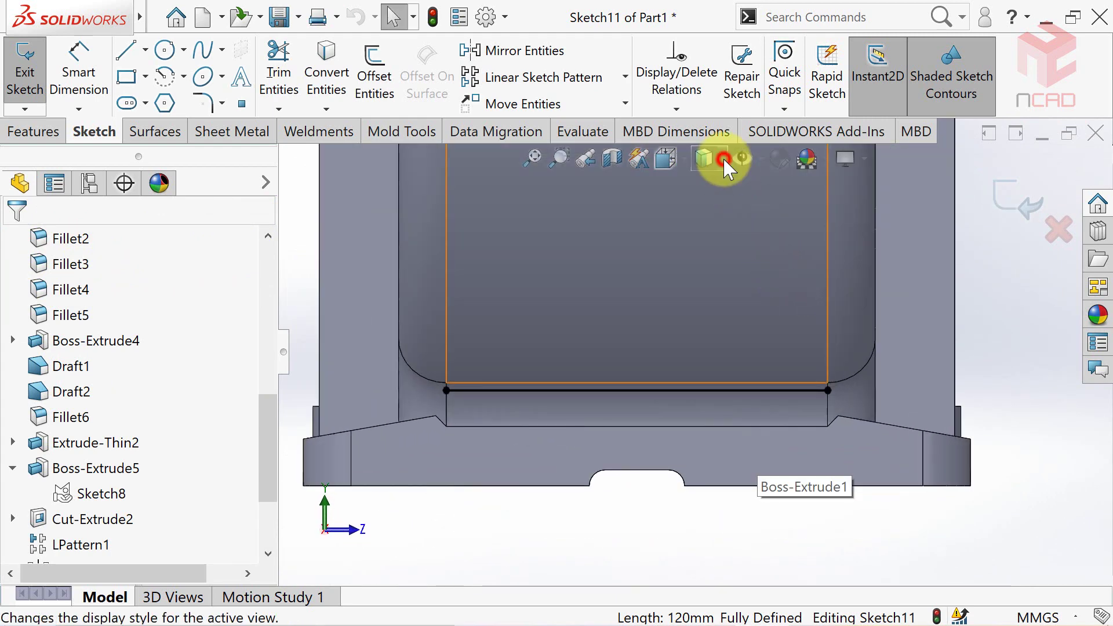
# Step: Show hidden lines as dashed and sketch a circle above the converted line
pyautogui.click(723, 168)
pyautogui.click(703, 268)
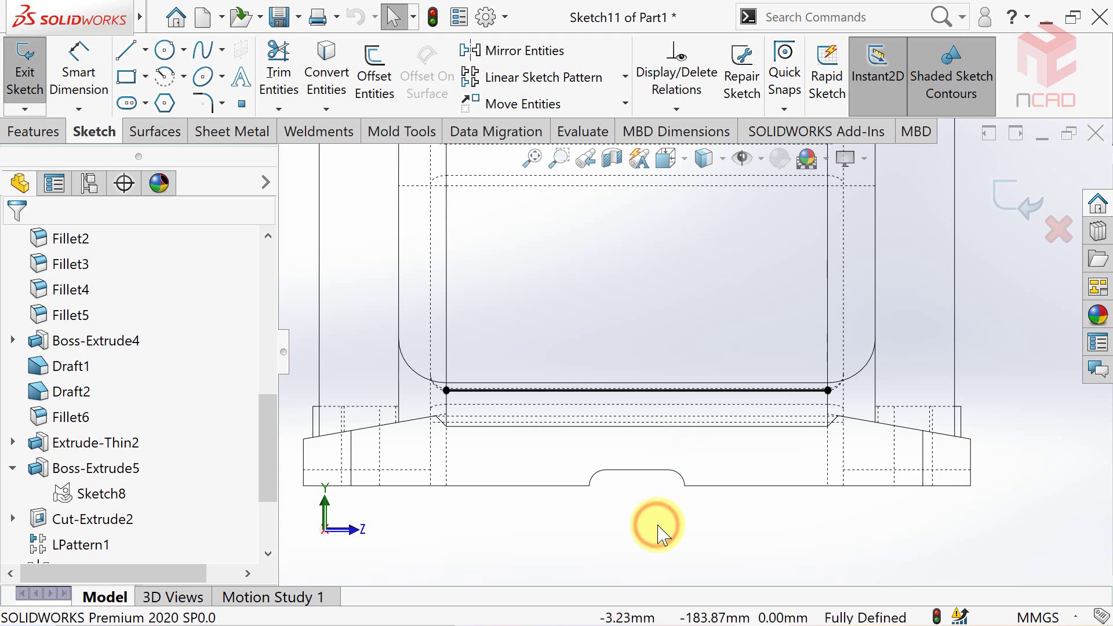
pyautogui.scroll(-1, 658, 531)
pyautogui.scroll(-1, 658, 530)
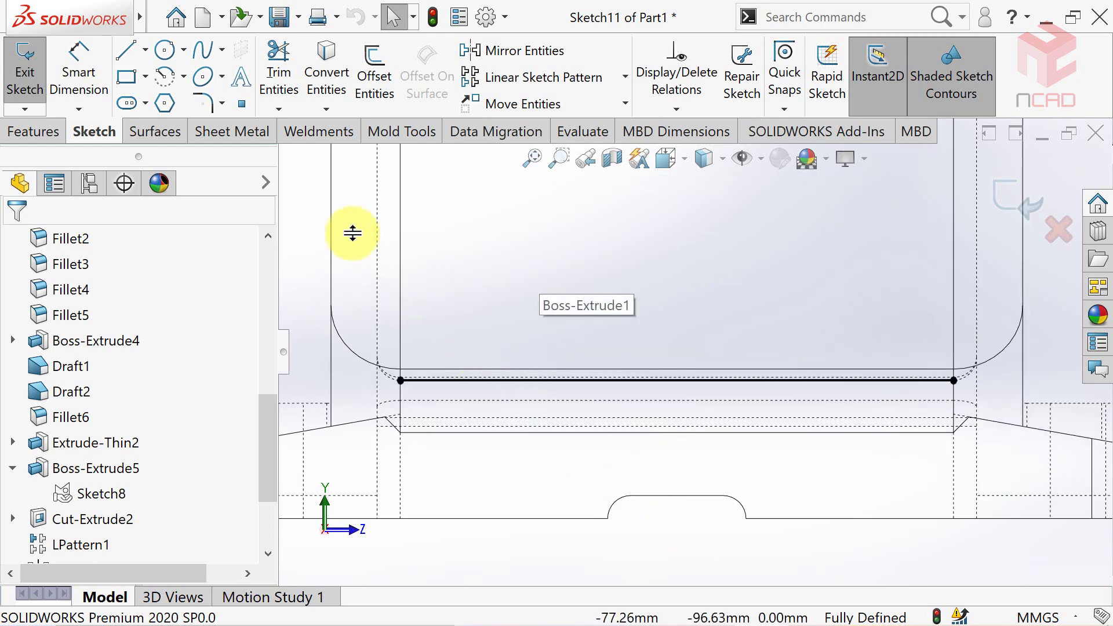
pyautogui.click(165, 50)
pyautogui.click(655, 302)
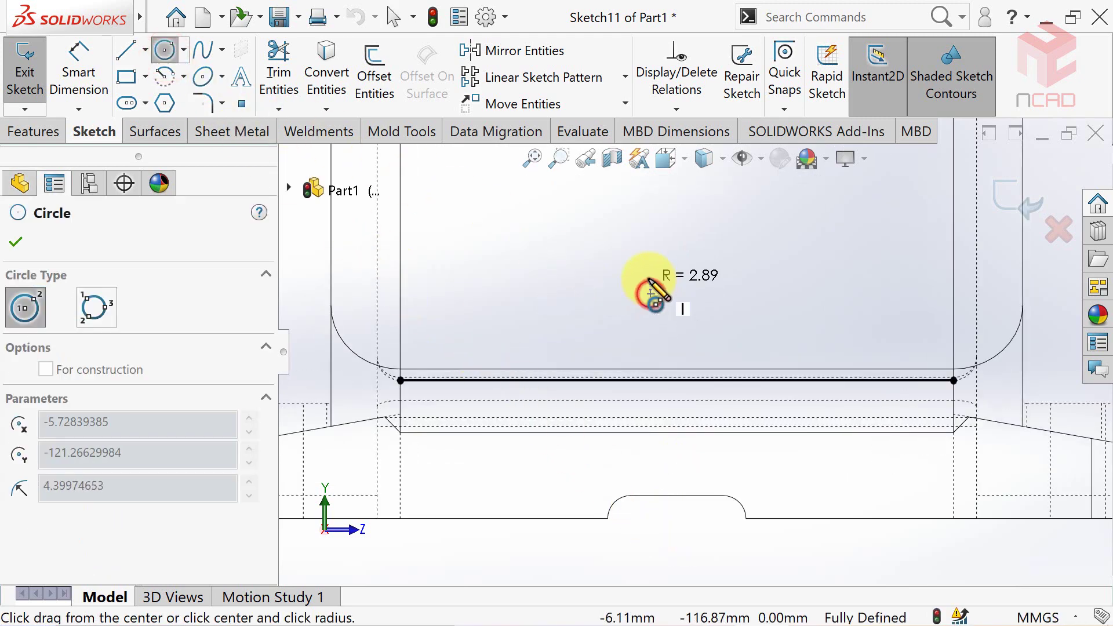
pyautogui.press('Escape')
# Step: Align the circle centre vertically with the line's midpoint and dimension it Ø12 mm
pyautogui.click(650, 293)
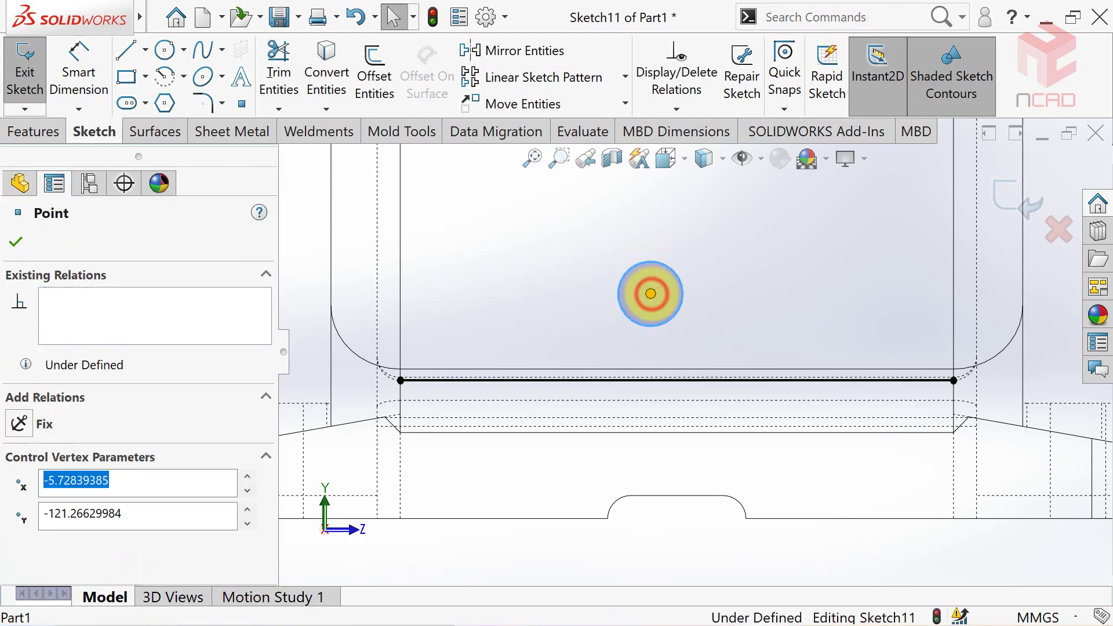
pyautogui.keyDown('ctrl'); pyautogui.click(676, 381); pyautogui.keyUp('ctrl')
pyautogui.click(22, 539)
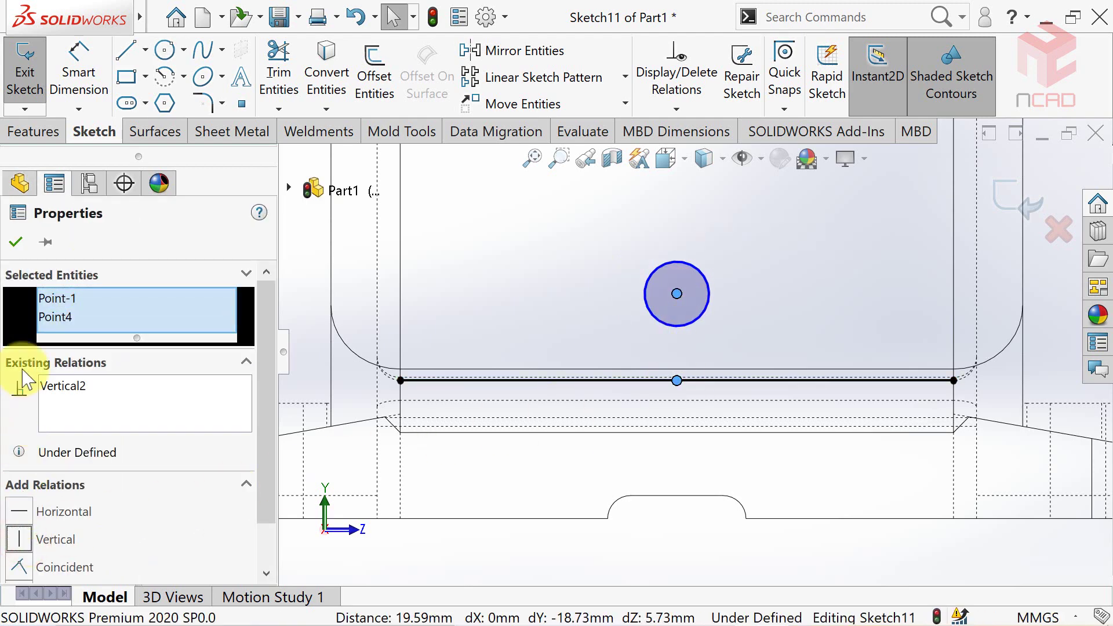
pyautogui.click(16, 243)
pyautogui.click(79, 63)
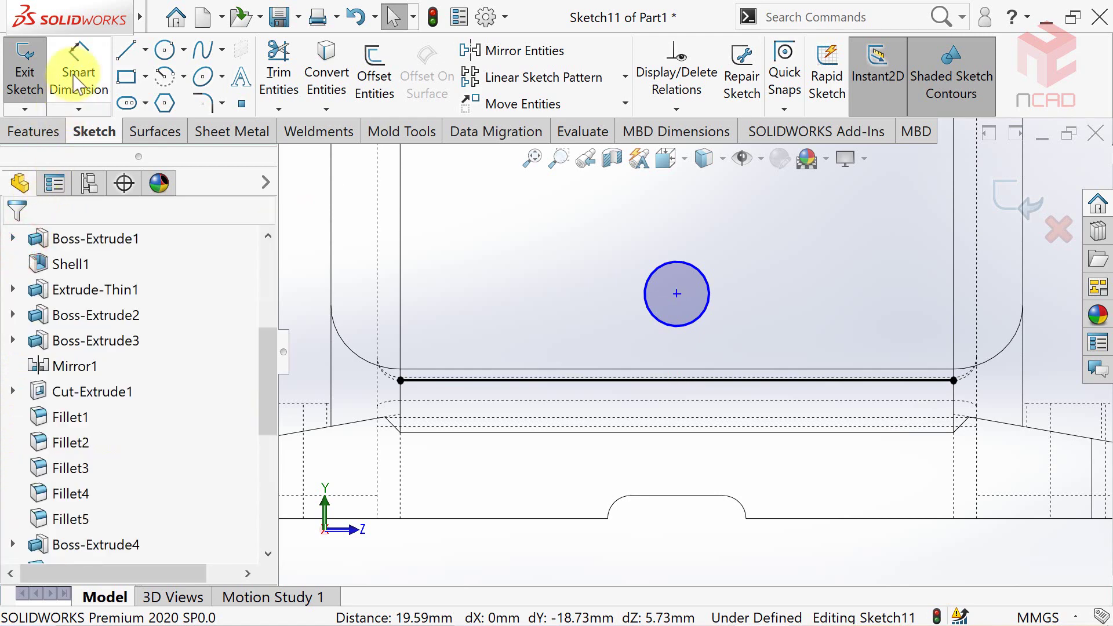
pyautogui.click(696, 272)
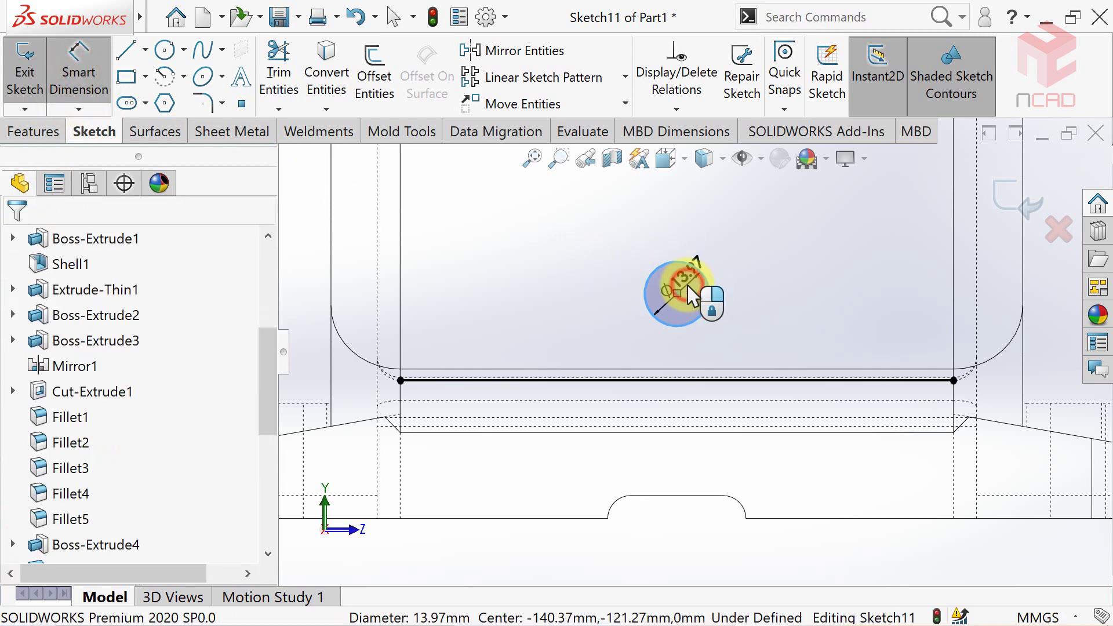
pyautogui.click(692, 289)
pyautogui.write('2')
pyautogui.press('Return')
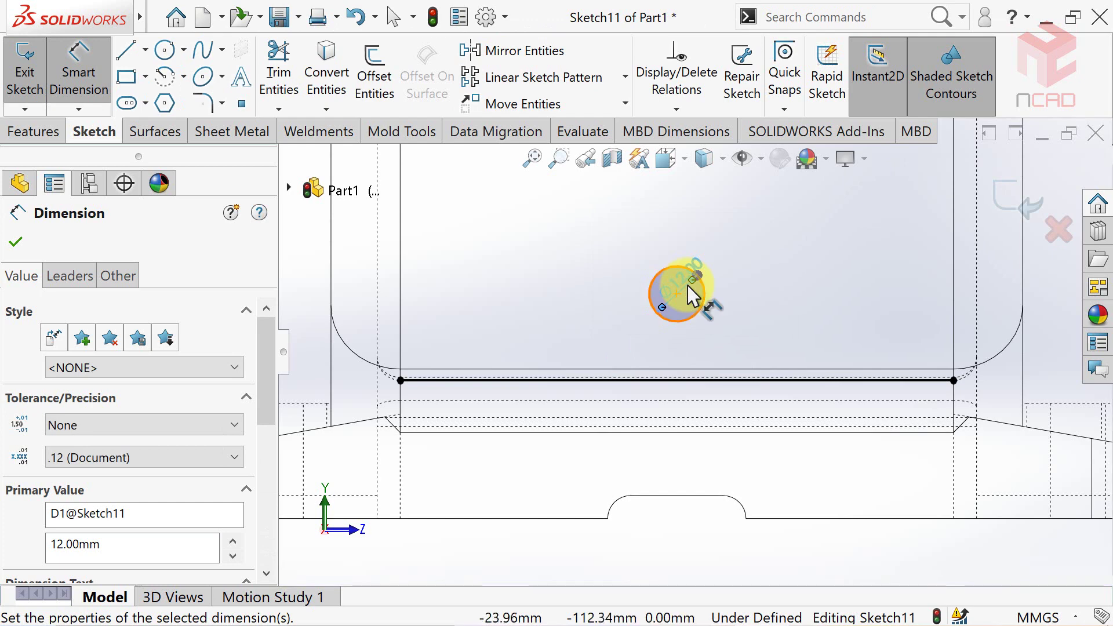
pyautogui.press('Escape')
pyautogui.press('Escape')
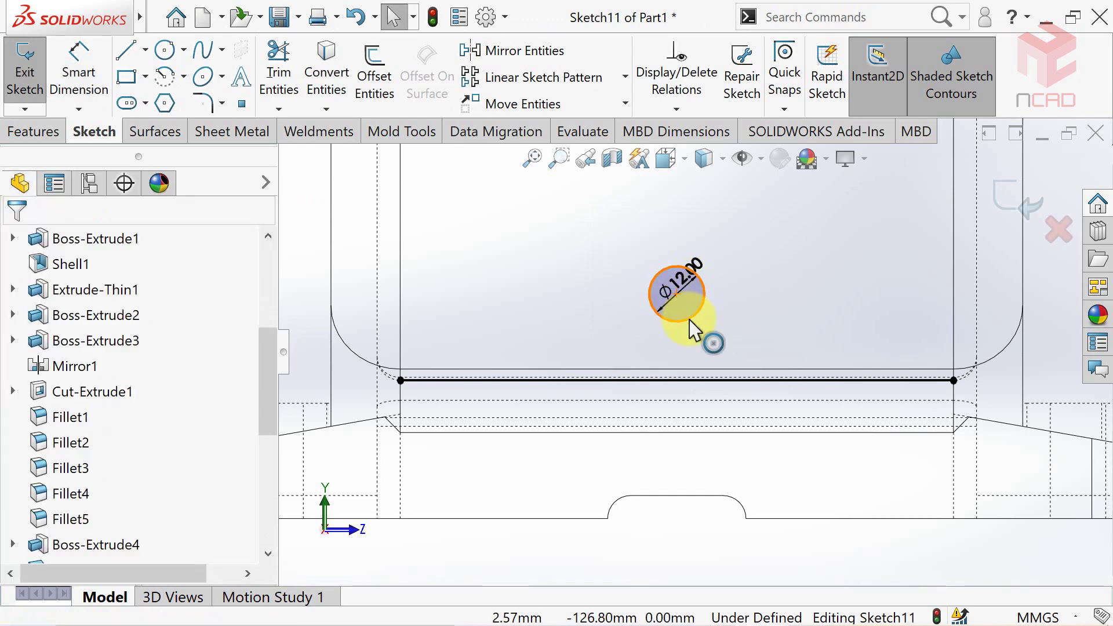
# Step: Make the circle tangent to the line and turn the line into construction geometry
pyautogui.click(689, 322)
pyautogui.keyDown('ctrl'); pyautogui.click(688, 379); pyautogui.keyUp('ctrl')
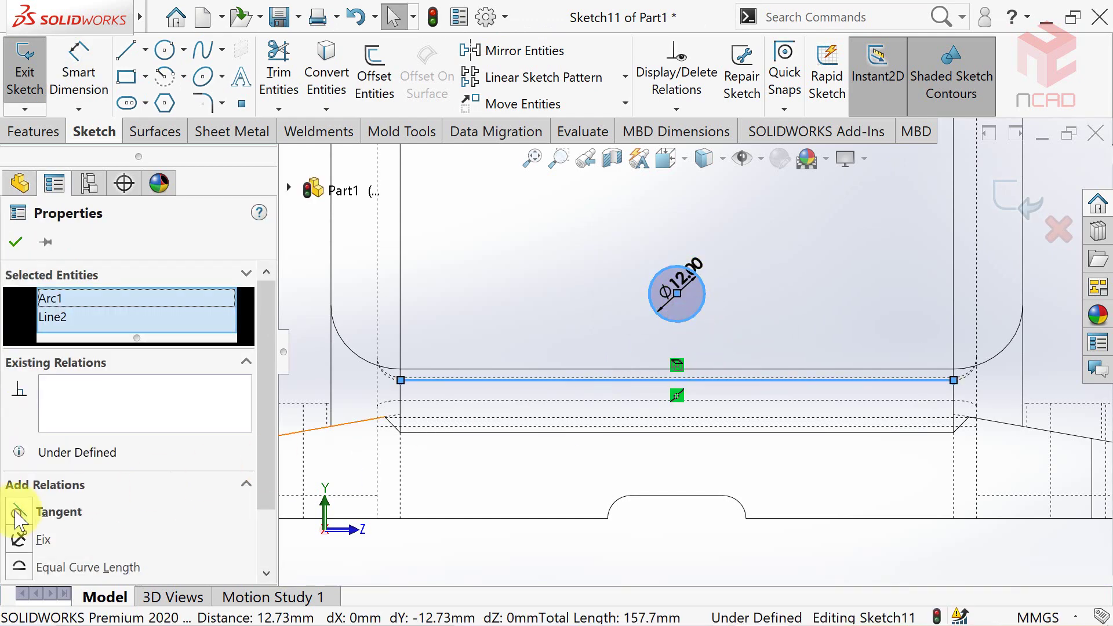
pyautogui.click(16, 512)
pyautogui.click(16, 242)
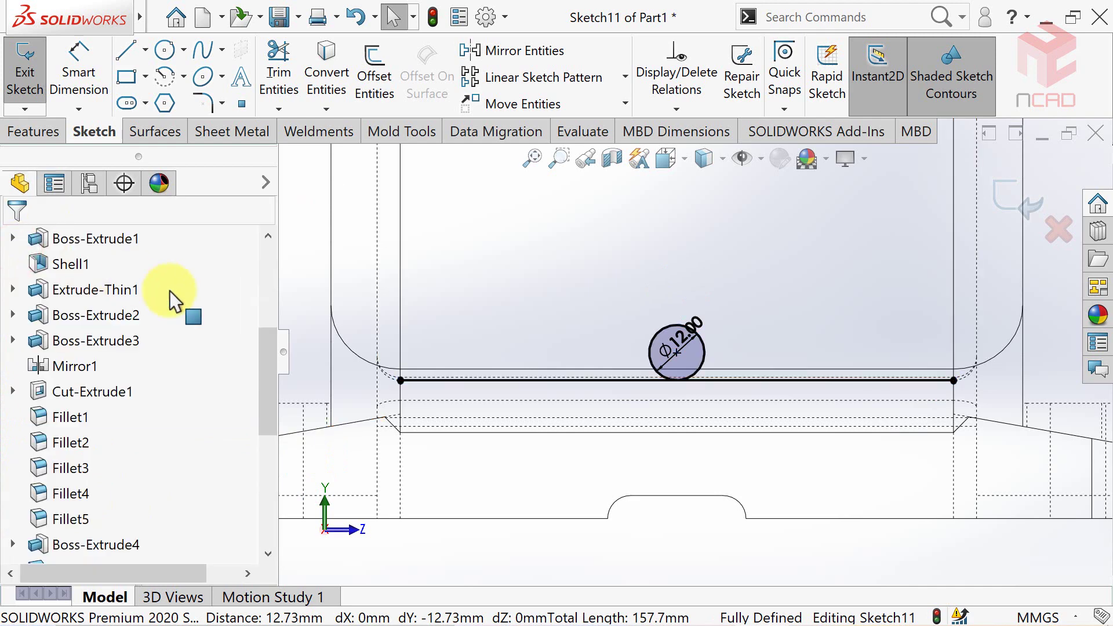
pyautogui.click(520, 383)
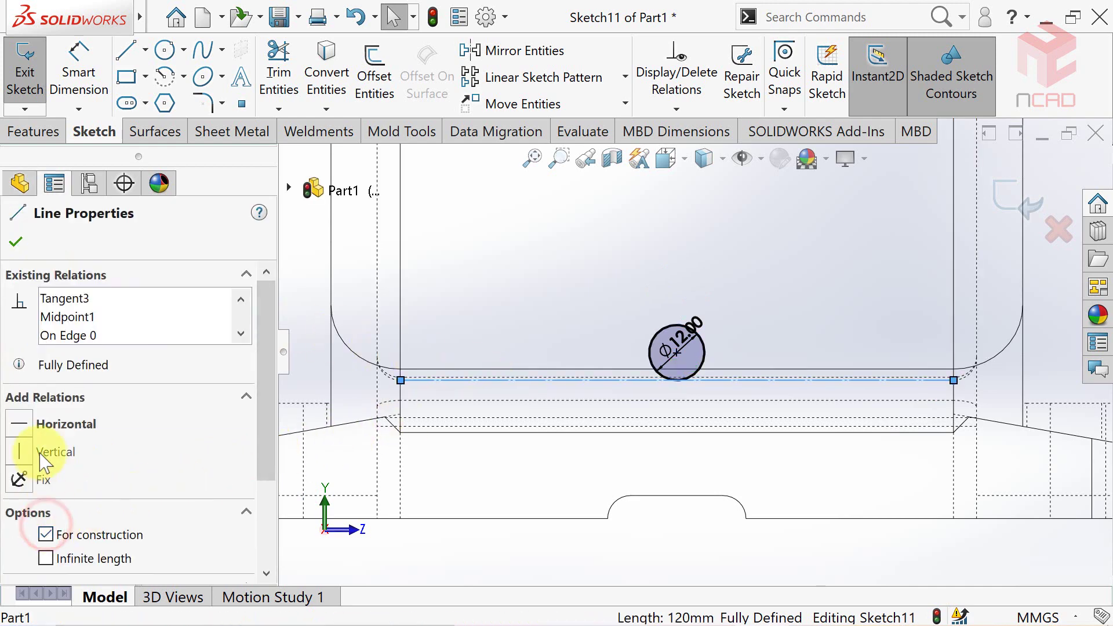
pyautogui.click(16, 242)
# Step: Draw a concentric Ø32 mm circle, then switch the display to Shaded With Edges
pyautogui.click(165, 51)
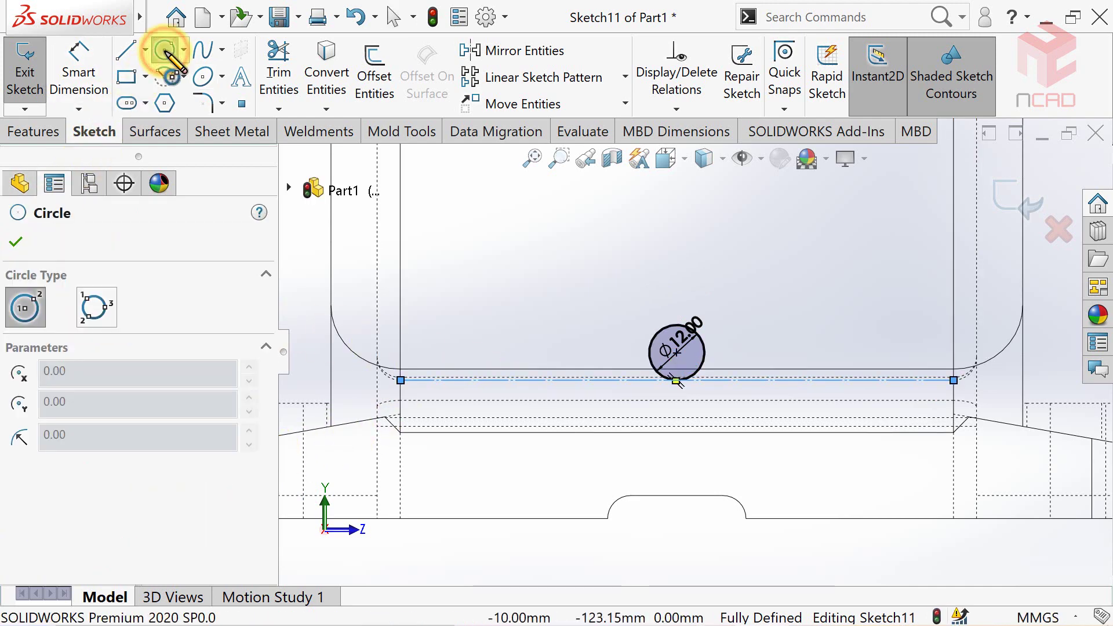
pyautogui.click(677, 352)
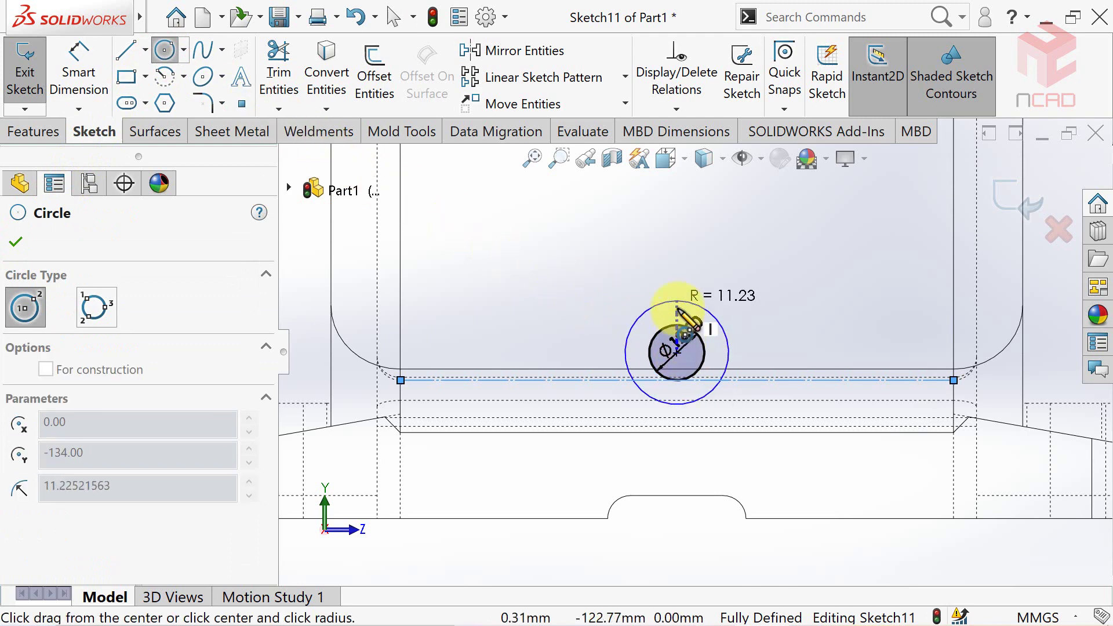
pyautogui.click(677, 291)
pyautogui.press('Escape')
pyautogui.click(81, 78)
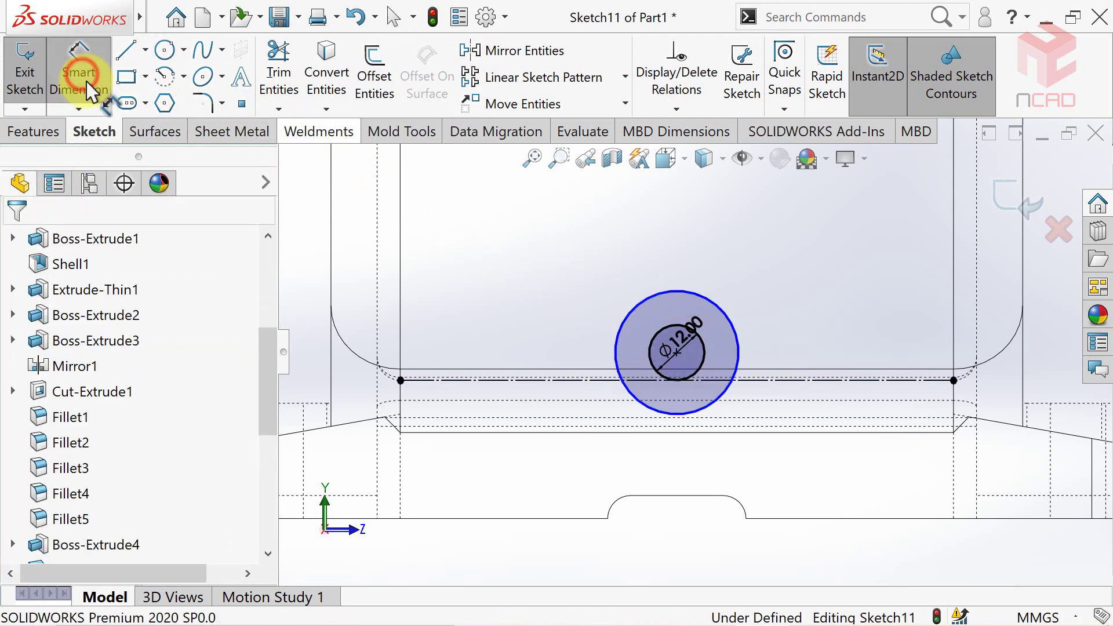
pyautogui.click(701, 294)
pyautogui.click(657, 320)
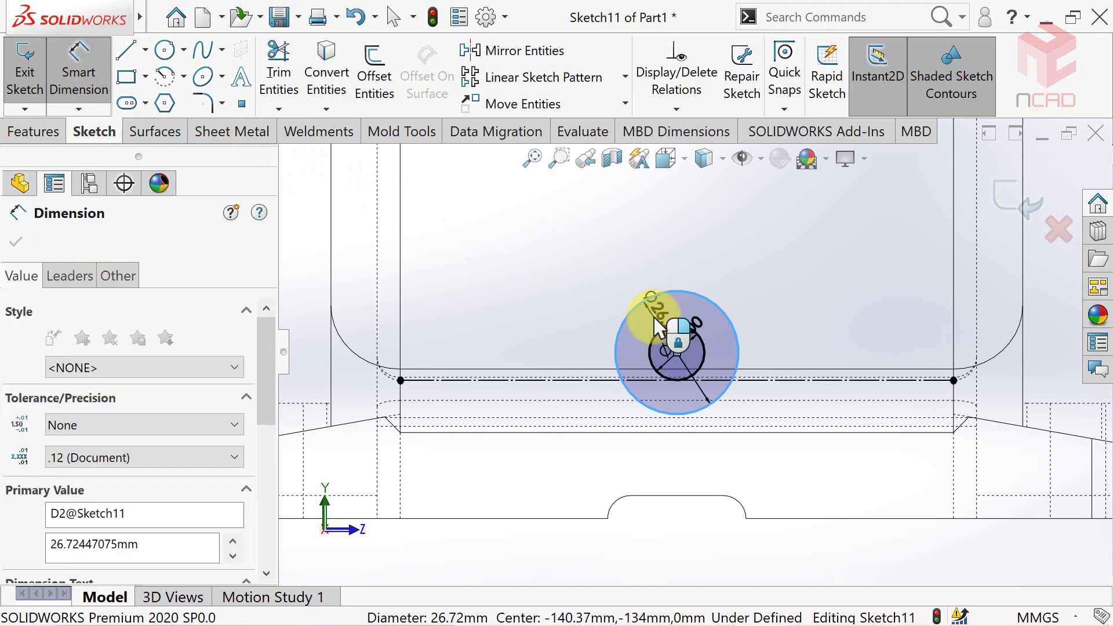
pyautogui.write('32')
pyautogui.press('Return')
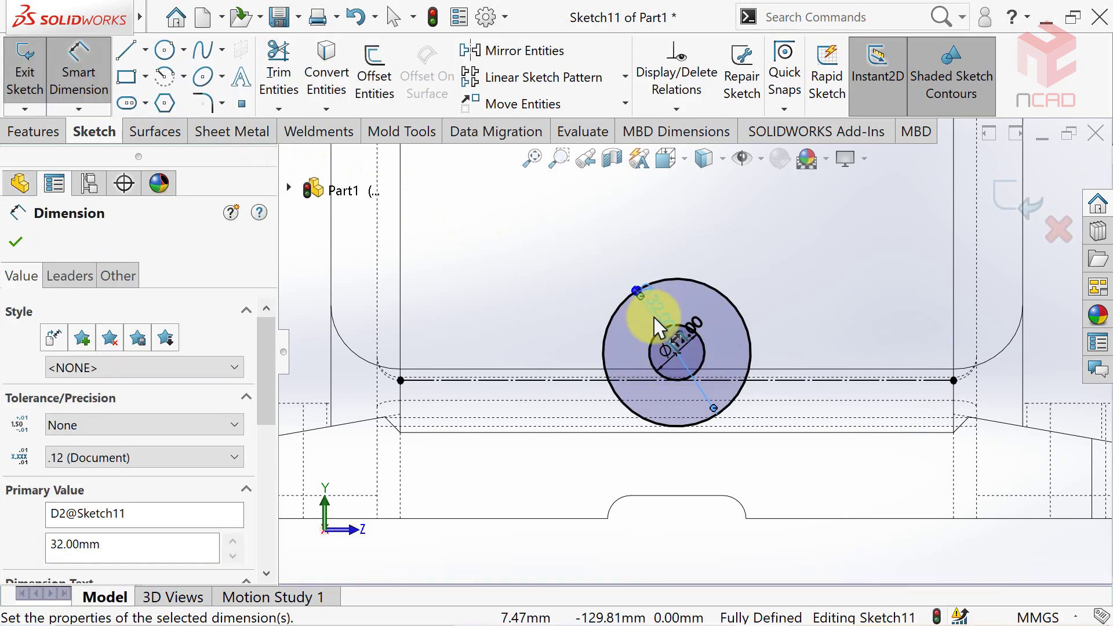
pyautogui.press('Escape')
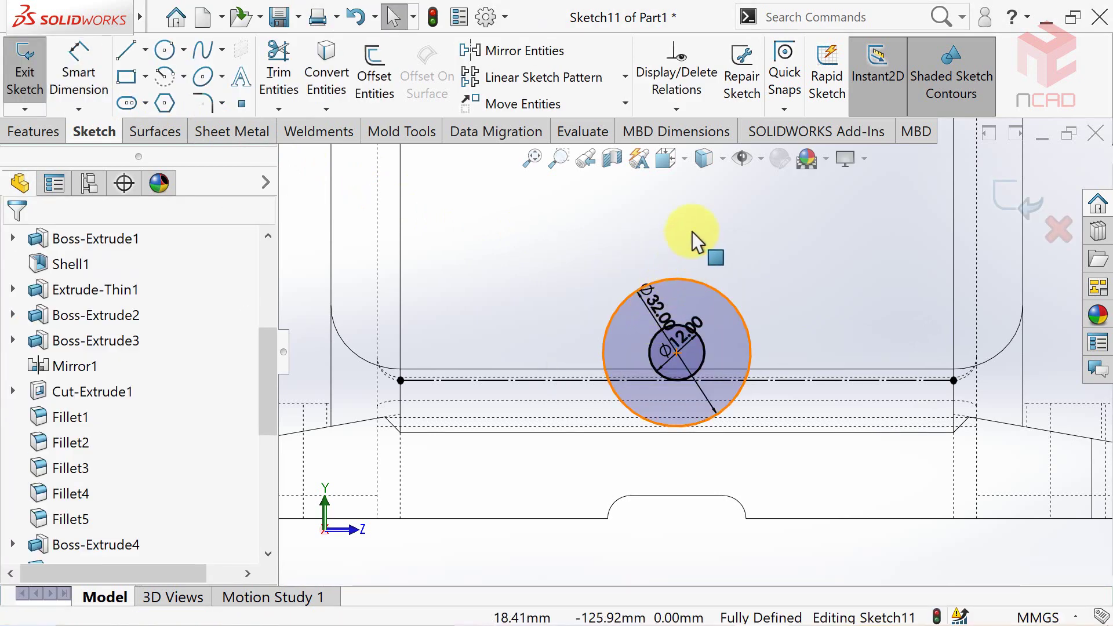
pyautogui.click(721, 158)
pyautogui.click(707, 186)
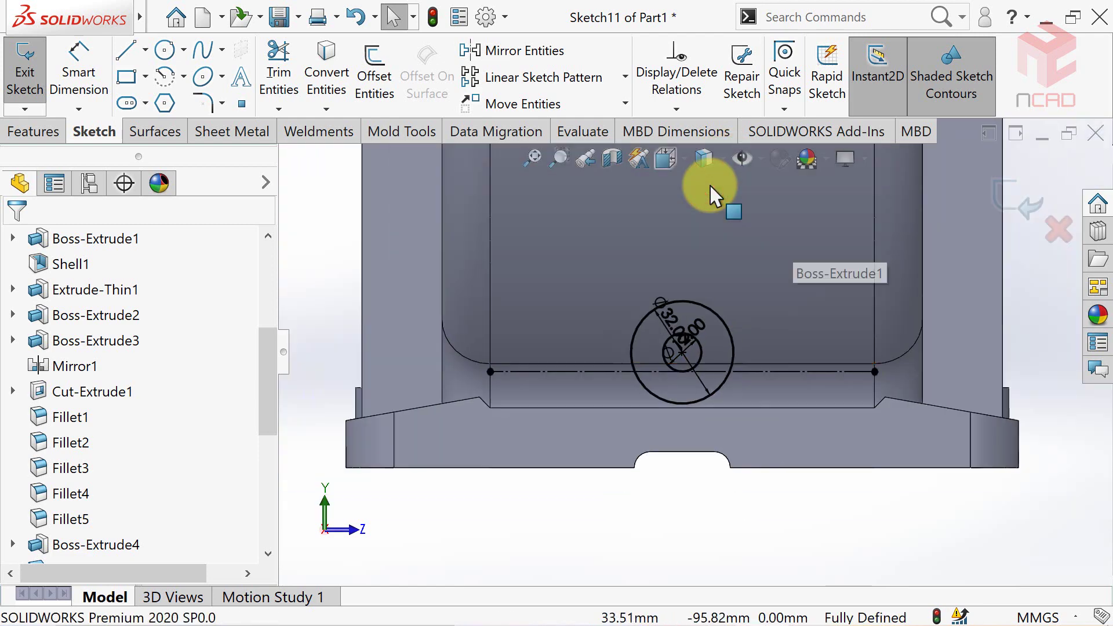
# Step: Start an Extruded Boss/Base and pick the outer Ø32 circle as the contour
pyautogui.moveTo(714, 196); pyautogui.dragTo(707, 185, button='middle')
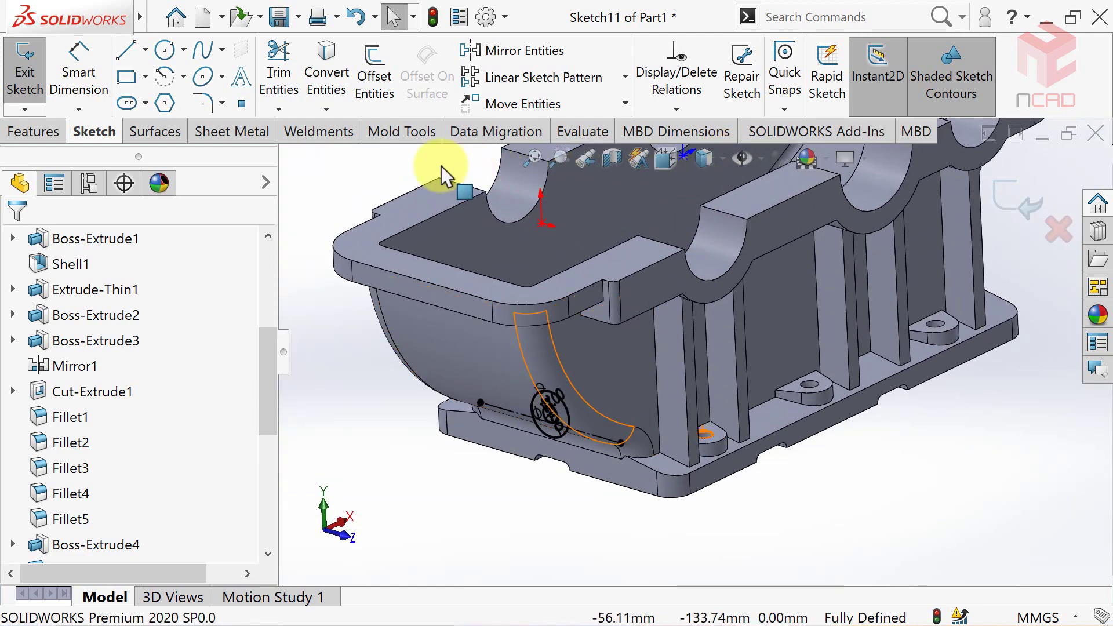
pyautogui.click(36, 142)
pyautogui.click(35, 78)
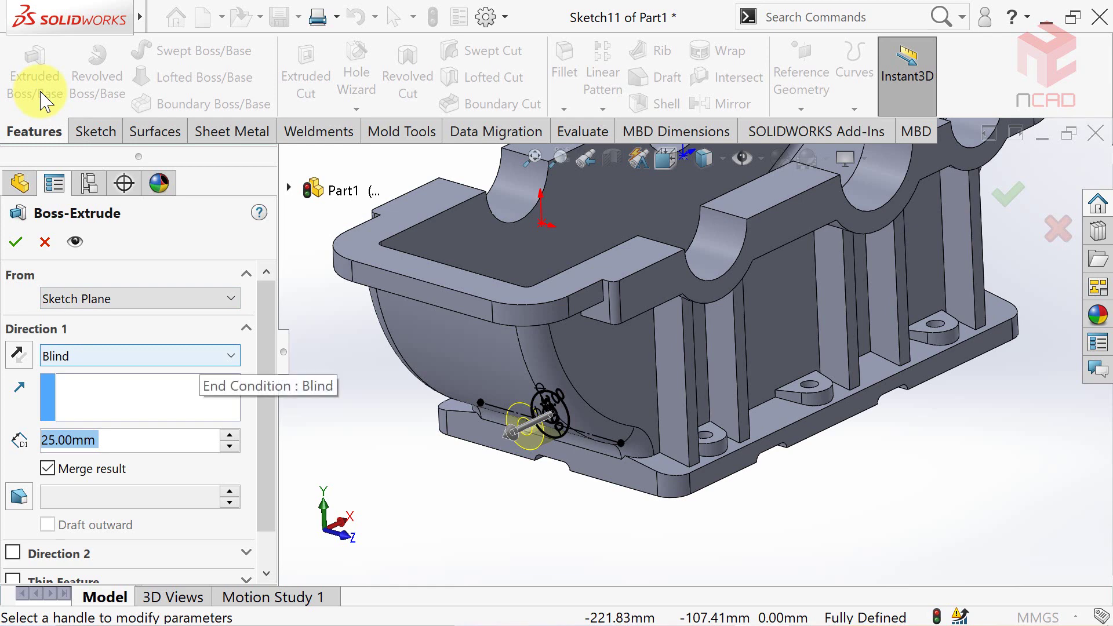
pyautogui.moveTo(268, 366); pyautogui.dragTo(268, 423)
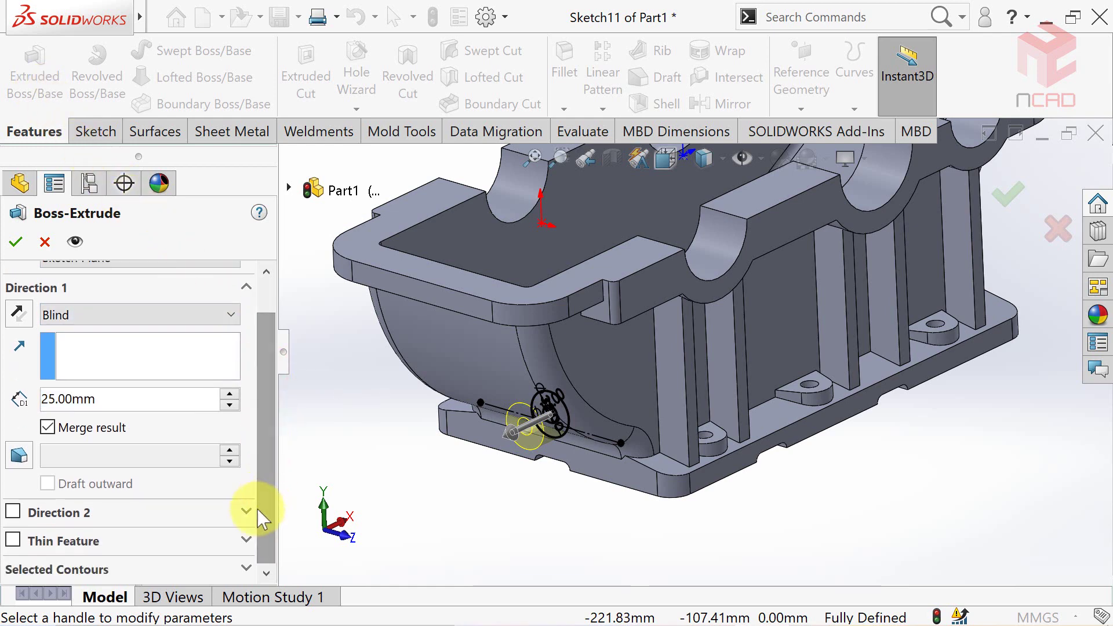
pyautogui.click(226, 554)
pyautogui.click(245, 570)
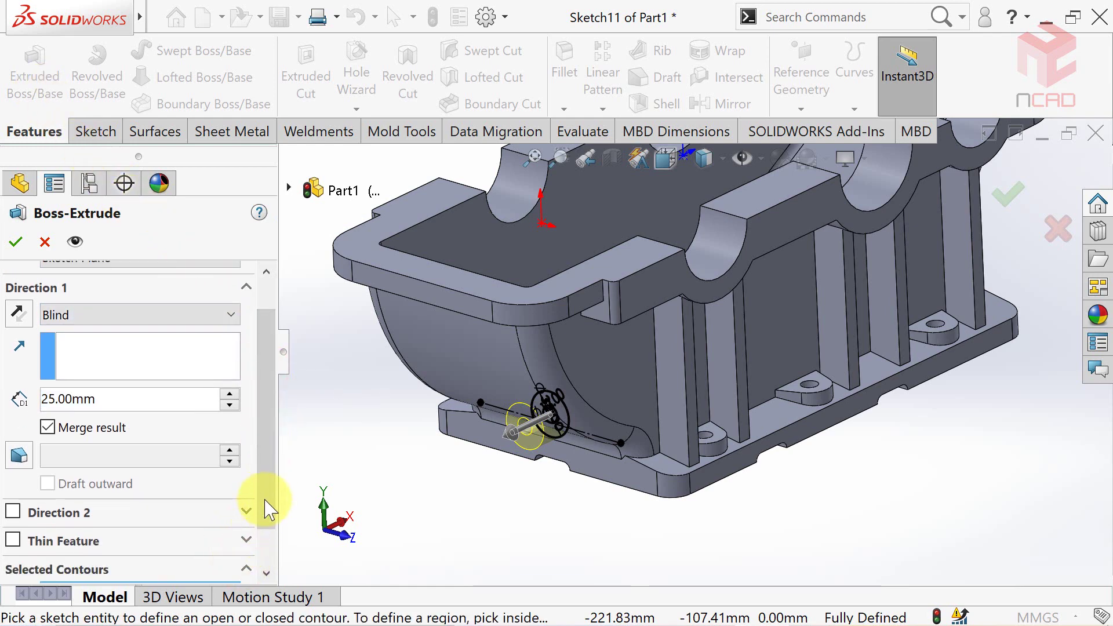
pyautogui.moveTo(268, 508); pyautogui.dragTo(262, 550)
pyautogui.click(216, 551)
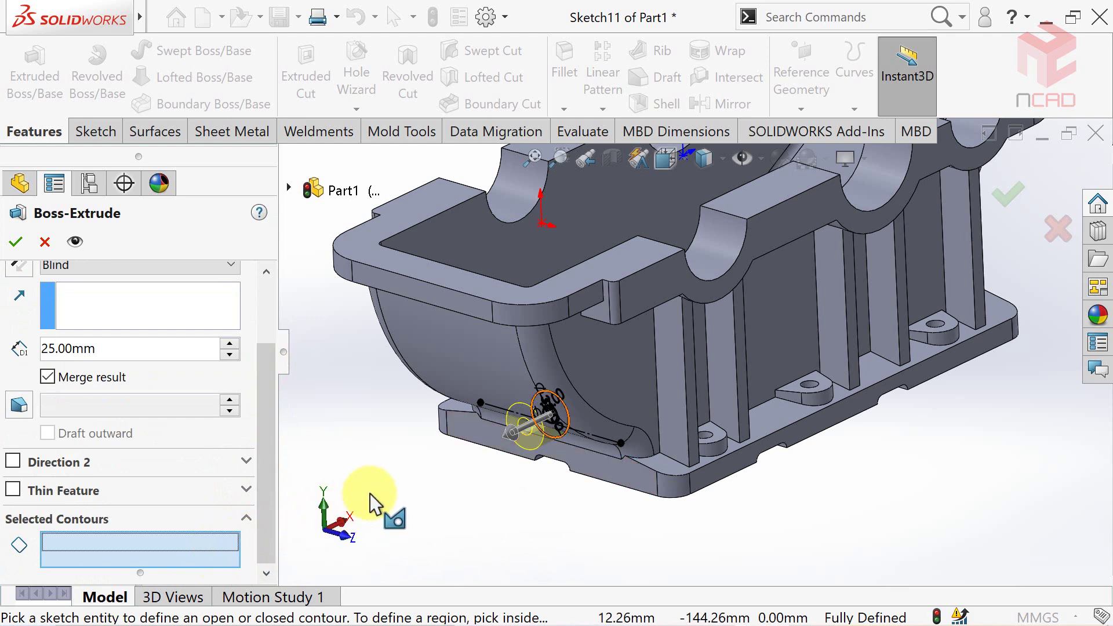
pyautogui.click(567, 416)
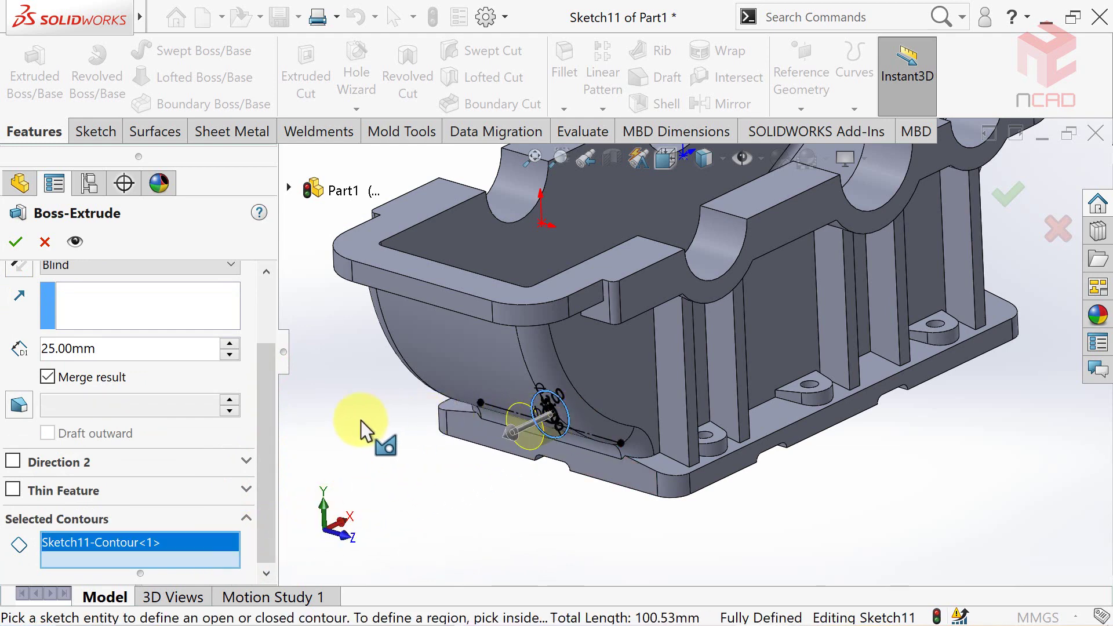
# Step: Start the extrusion at a 50 mm offset from the sketch plane
pyautogui.moveTo(276, 429); pyautogui.dragTo(278, 347)
pyautogui.click(208, 299)
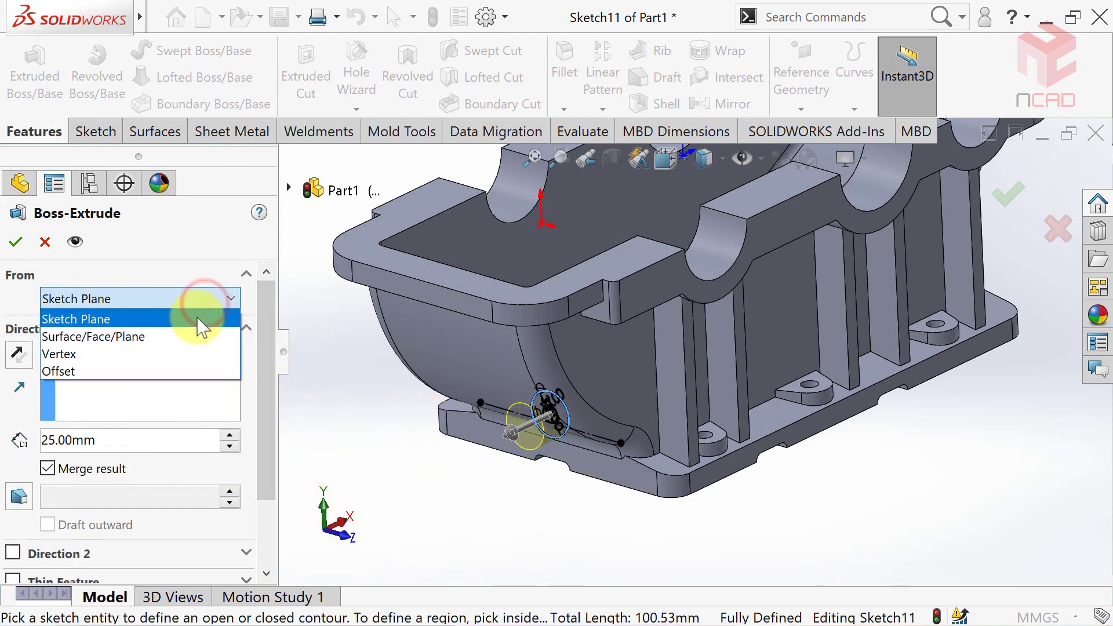
pyautogui.click(167, 371)
pyautogui.moveTo(96, 335); pyautogui.dragTo(20, 348)
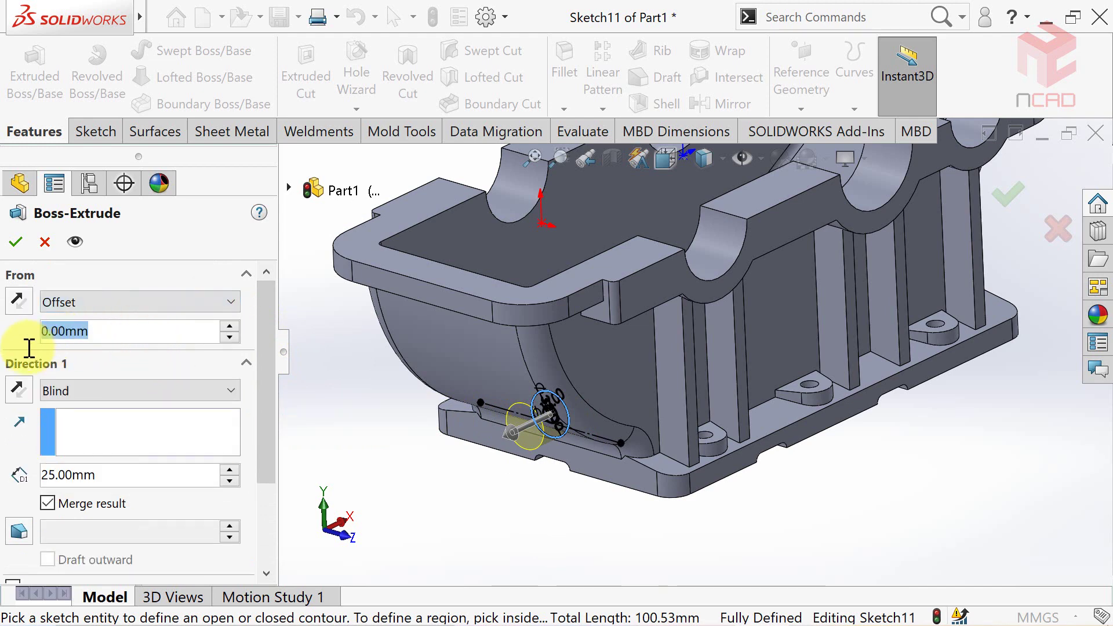
pyautogui.write('50')
pyautogui.press('Return')
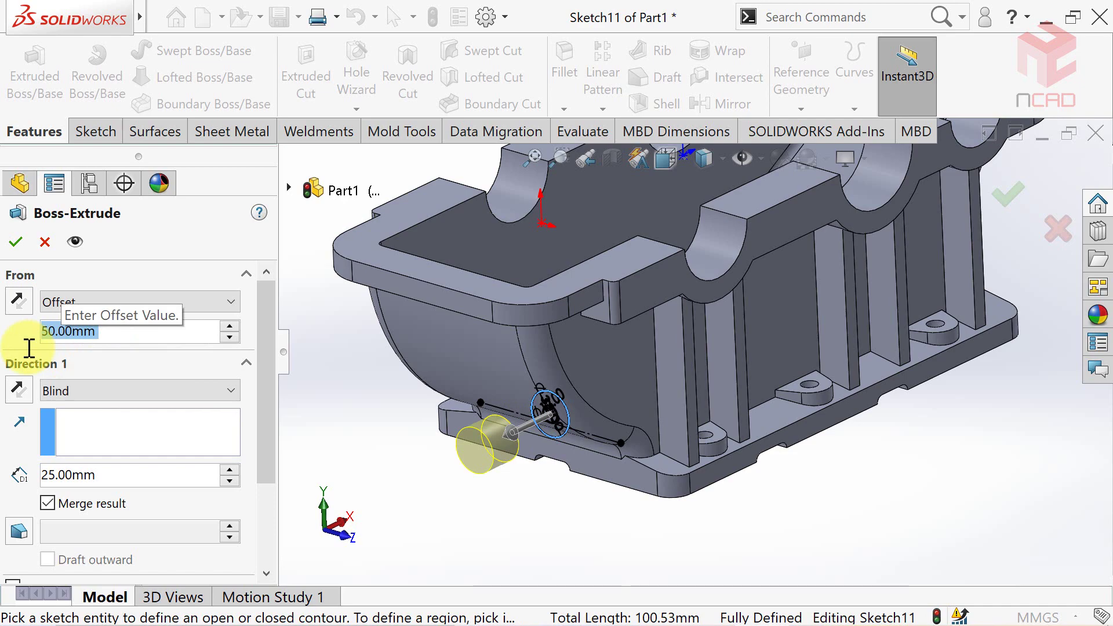
# Step: End the boss Up To Surface on the chosen flat face and accept it
pyautogui.click(66, 391)
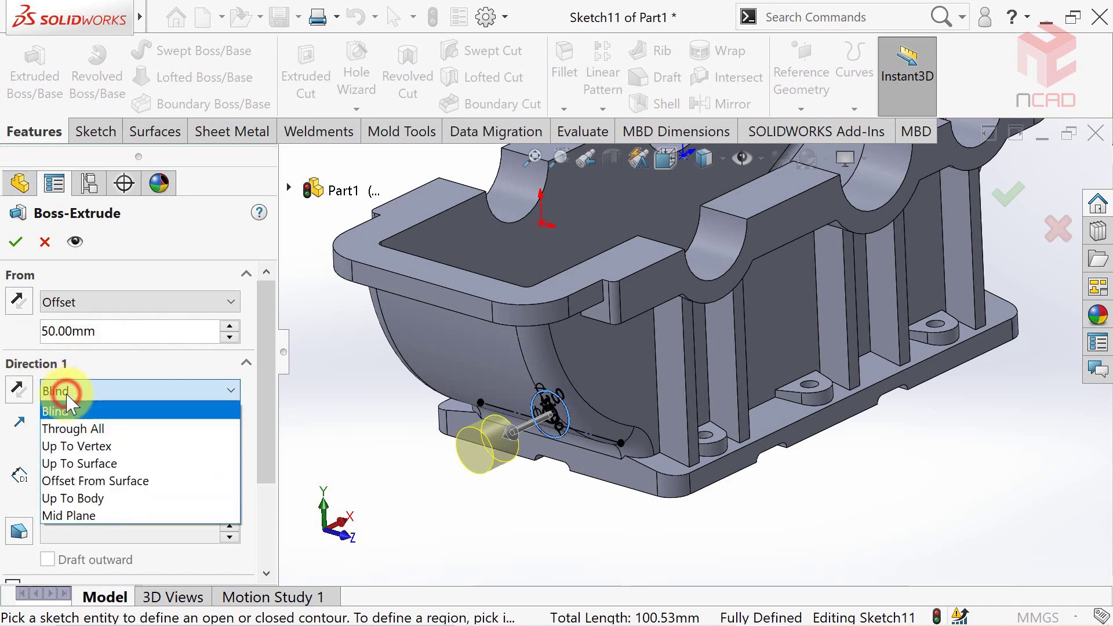
pyautogui.click(100, 467)
pyautogui.moveTo(462, 504); pyautogui.dragTo(426, 330, button='middle')
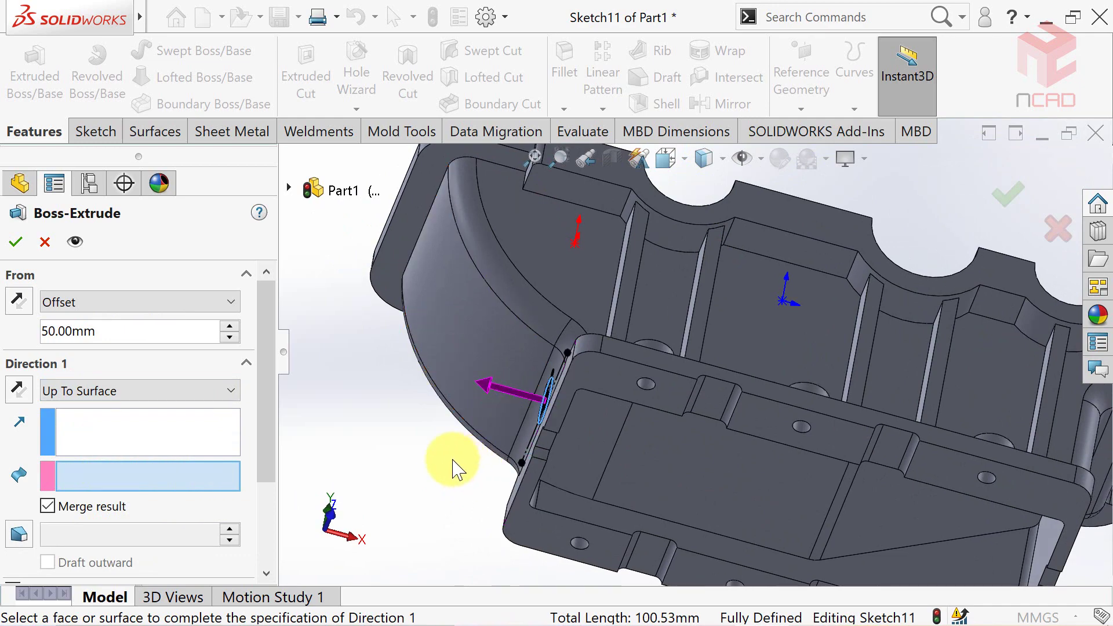
pyautogui.moveTo(453, 464)
pyautogui.mouseDown(button='middle')
pyautogui.moveTo(528, 481)
pyautogui.moveTo(493, 441)
pyautogui.mouseUp(button='middle')
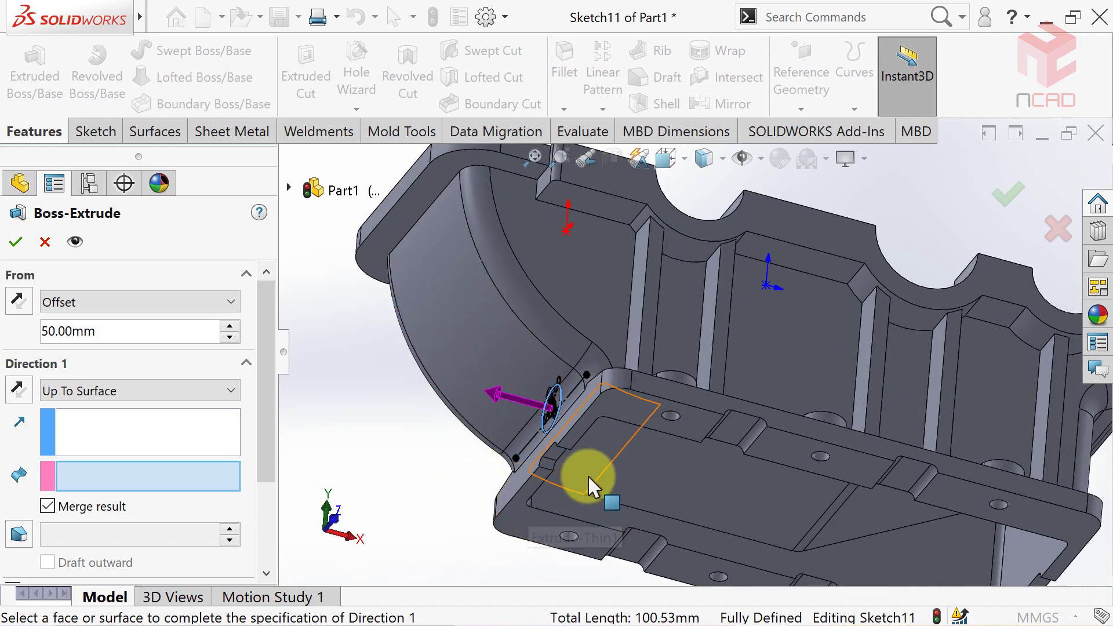
pyautogui.click(593, 447)
pyautogui.moveTo(426, 400)
pyautogui.mouseDown(button='middle')
pyautogui.moveTo(418, 497)
pyautogui.moveTo(410, 360)
pyautogui.moveTo(440, 397)
pyautogui.mouseUp(button='middle')
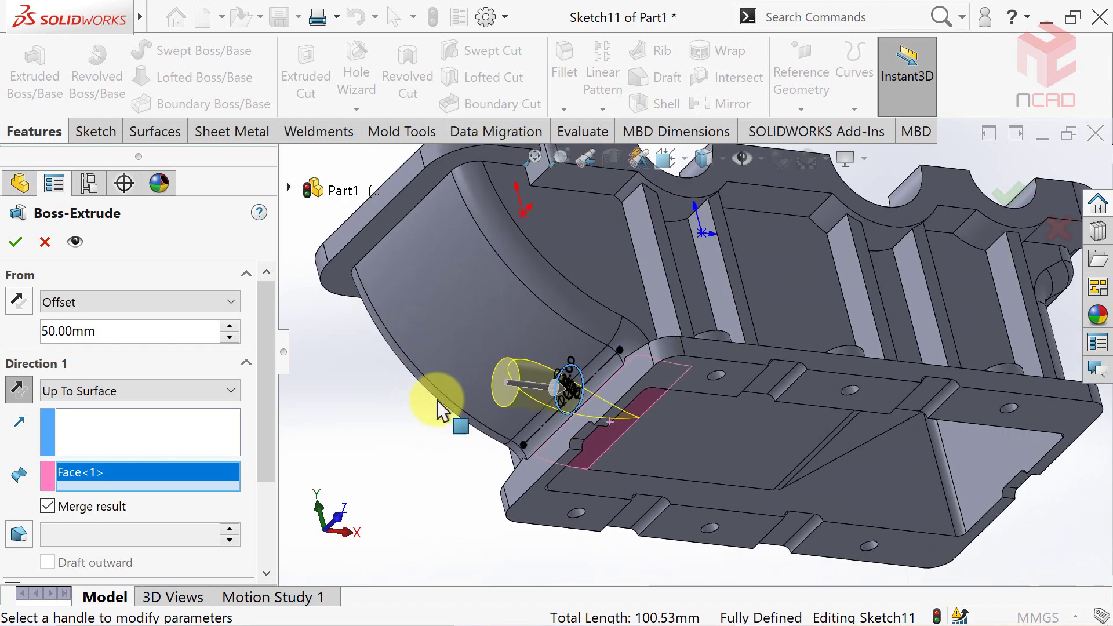
pyautogui.click(22, 240)
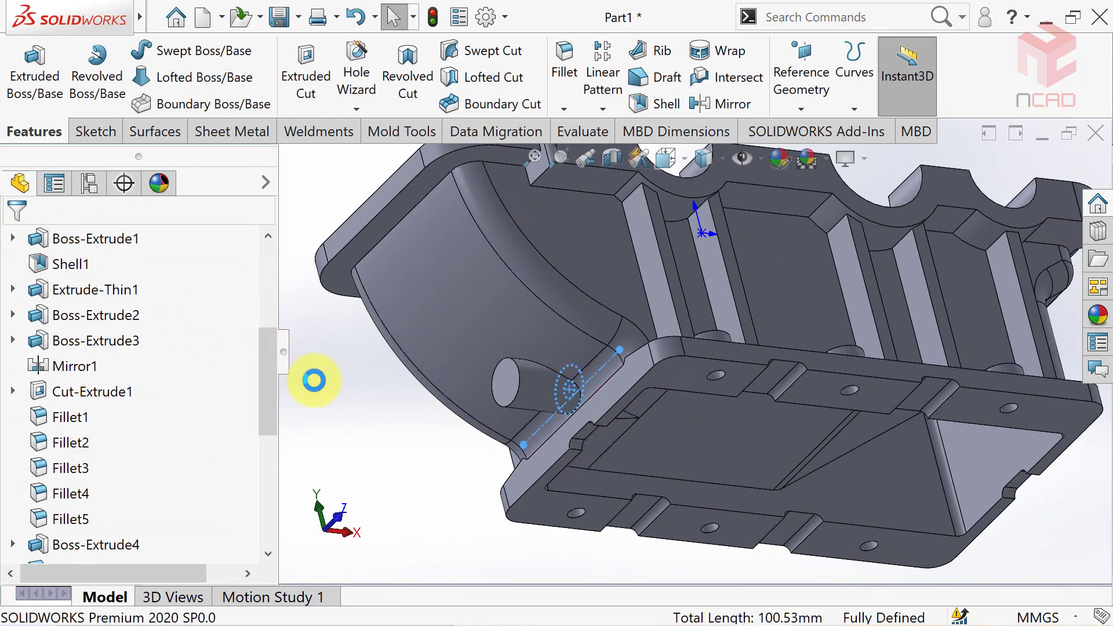
# Step: Start a fillet with a 2.5 mm radius
pyautogui.moveTo(373, 390)
pyautogui.mouseDown(button='middle')
pyautogui.moveTo(687, 418)
pyautogui.moveTo(676, 360)
pyautogui.moveTo(697, 527)
pyautogui.moveTo(684, 291)
pyautogui.moveTo(457, 397)
pyautogui.mouseUp(button='middle')
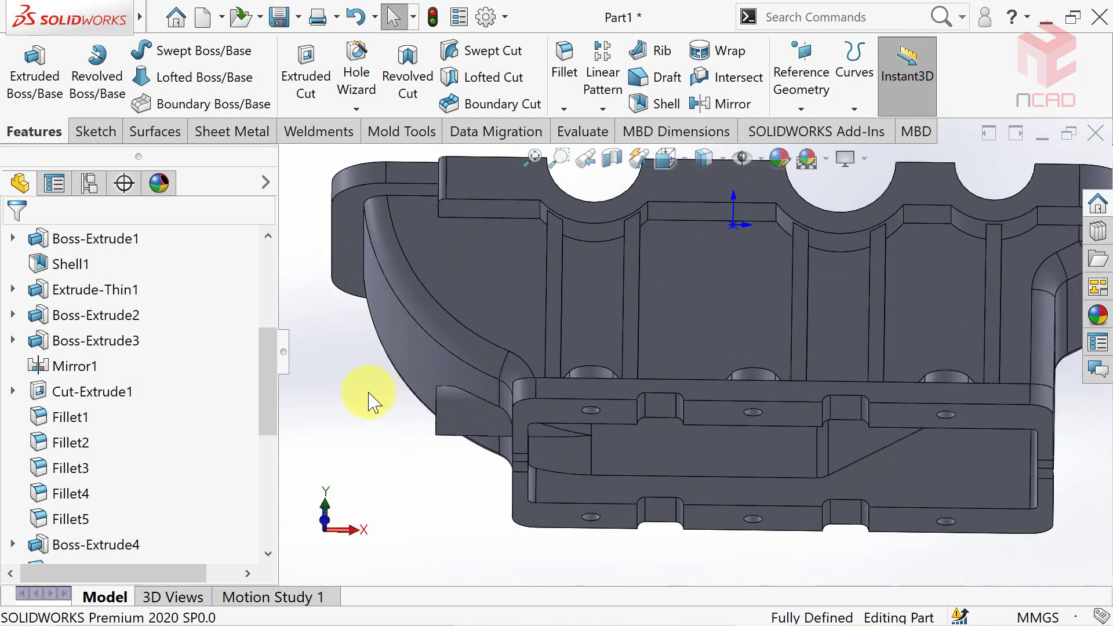
pyautogui.click(562, 58)
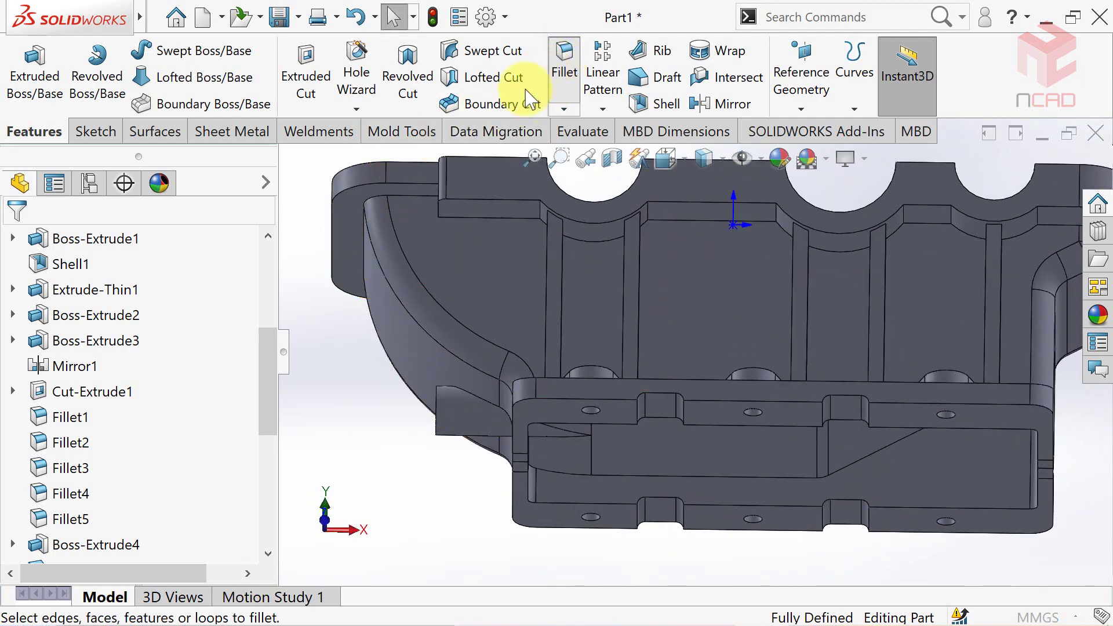
pyautogui.moveTo(275, 339); pyautogui.dragTo(273, 402)
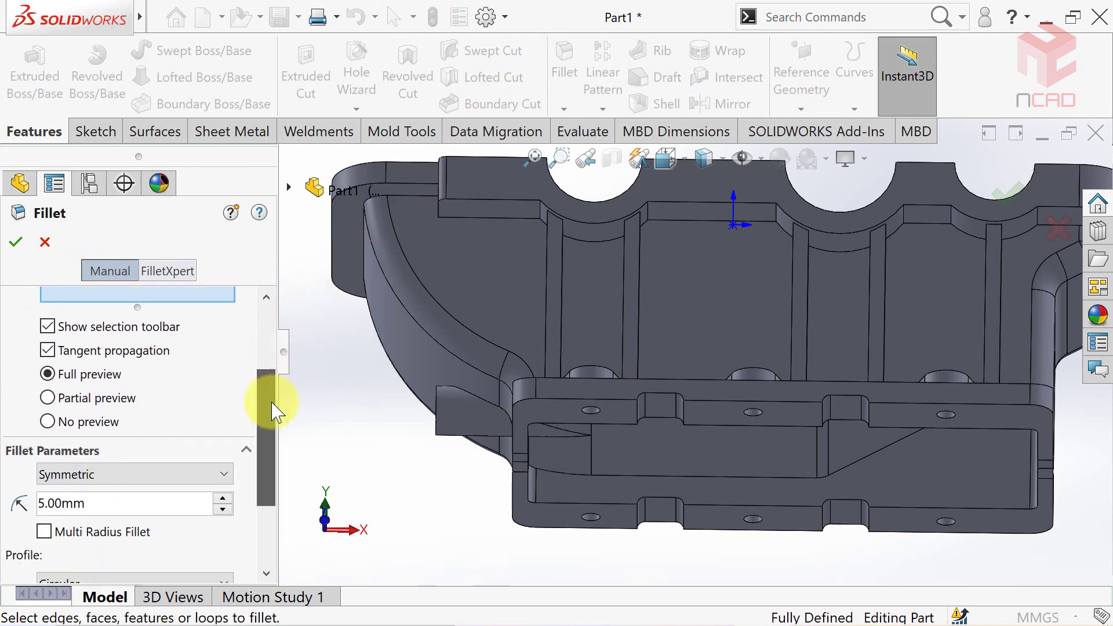
pyautogui.click(124, 504)
pyautogui.hotkey('ctrl', 'a')
pyautogui.write('2.5')
pyautogui.press('Return')
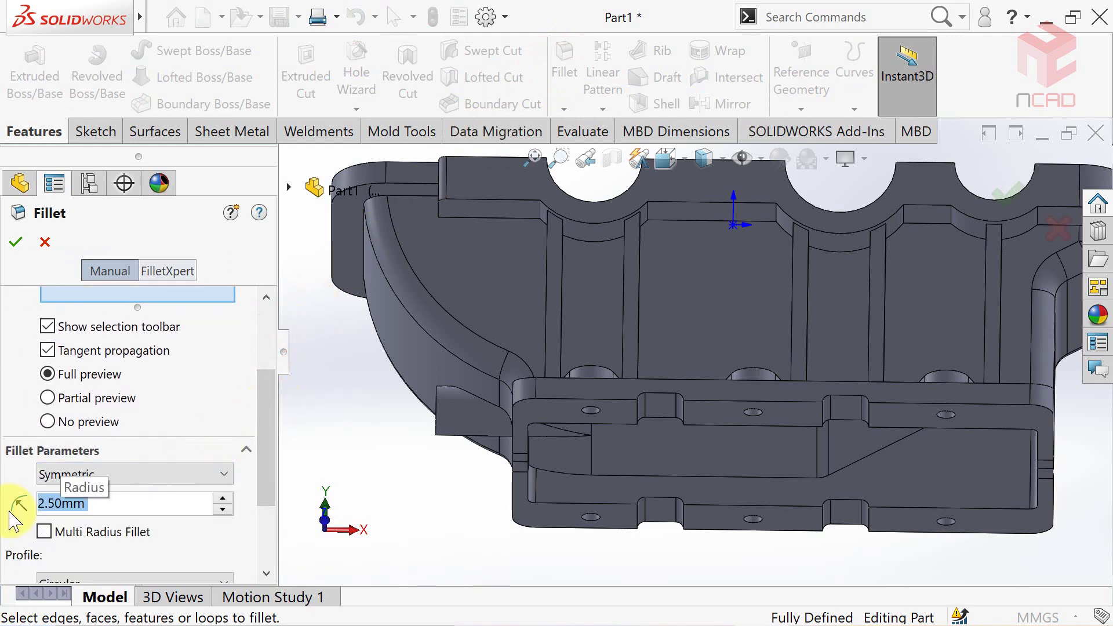
# Step: Fillet the boss base edges and the rib edge at 2.5 mm
pyautogui.hotkey('shift', 'Up')
pyautogui.scroll(-5, 484, 348)
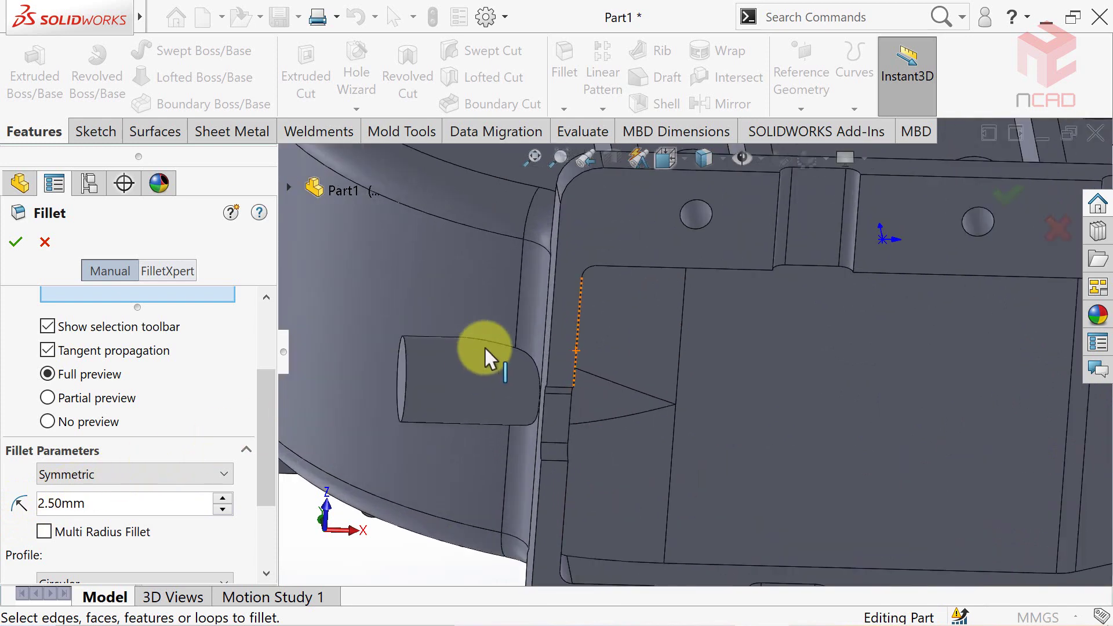
pyautogui.click(503, 352)
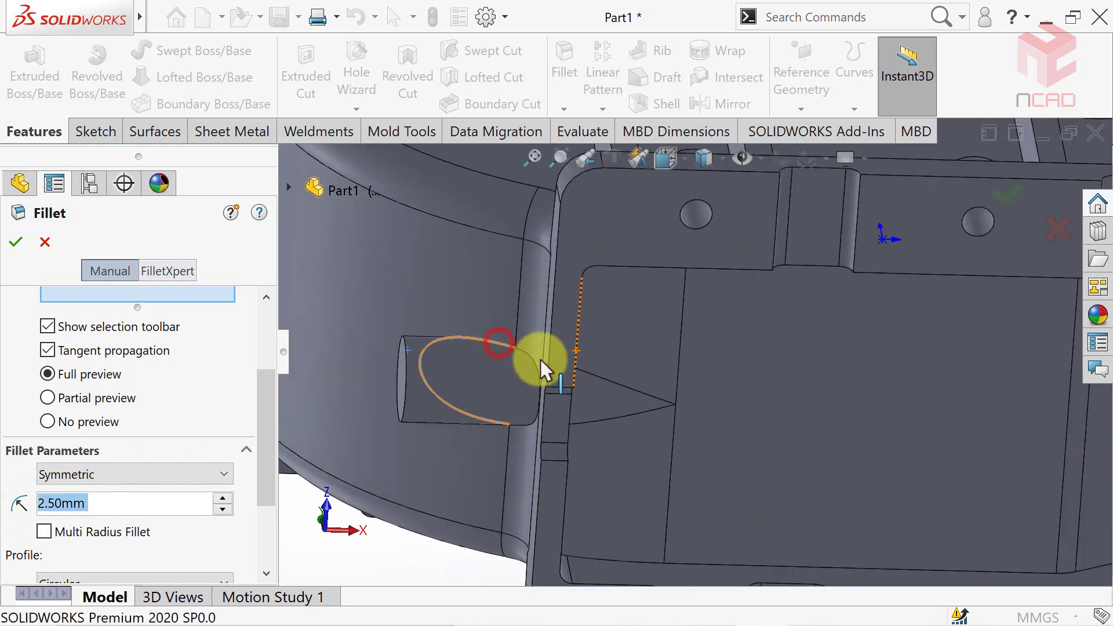
pyautogui.click(595, 382)
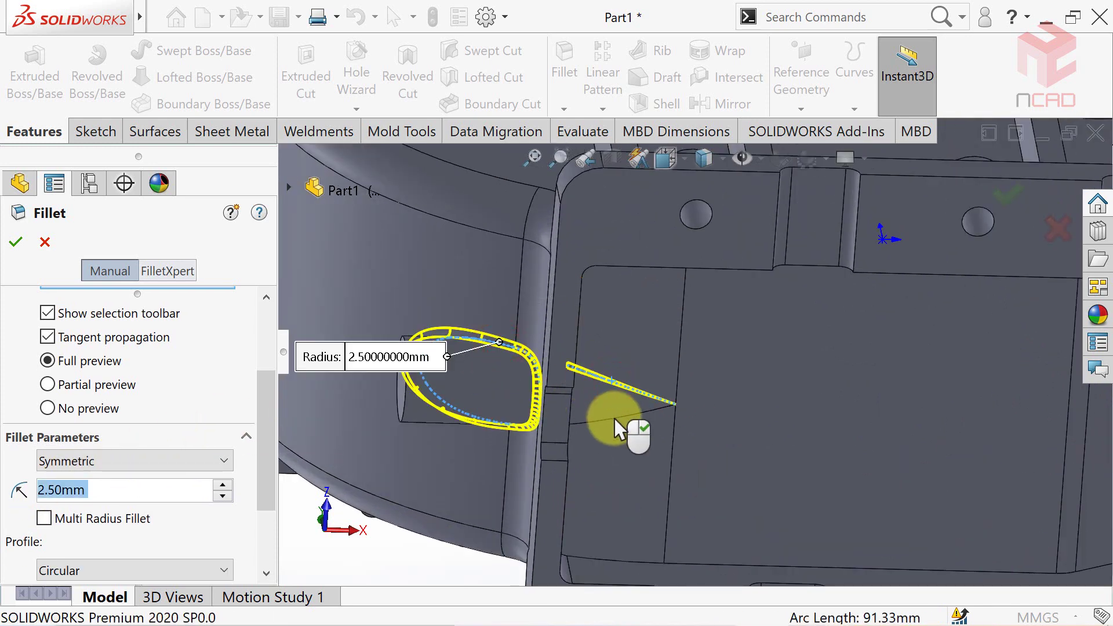
pyautogui.moveTo(616, 428); pyautogui.dragTo(585, 423, button='middle')
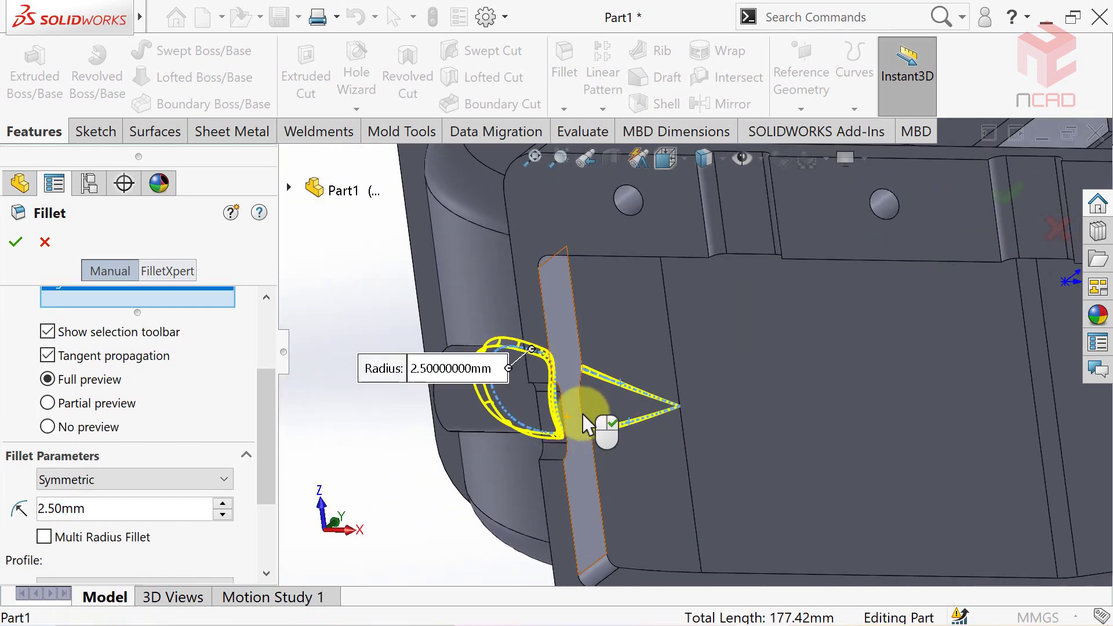
pyautogui.click(587, 423)
pyautogui.scroll(-3, 601, 428)
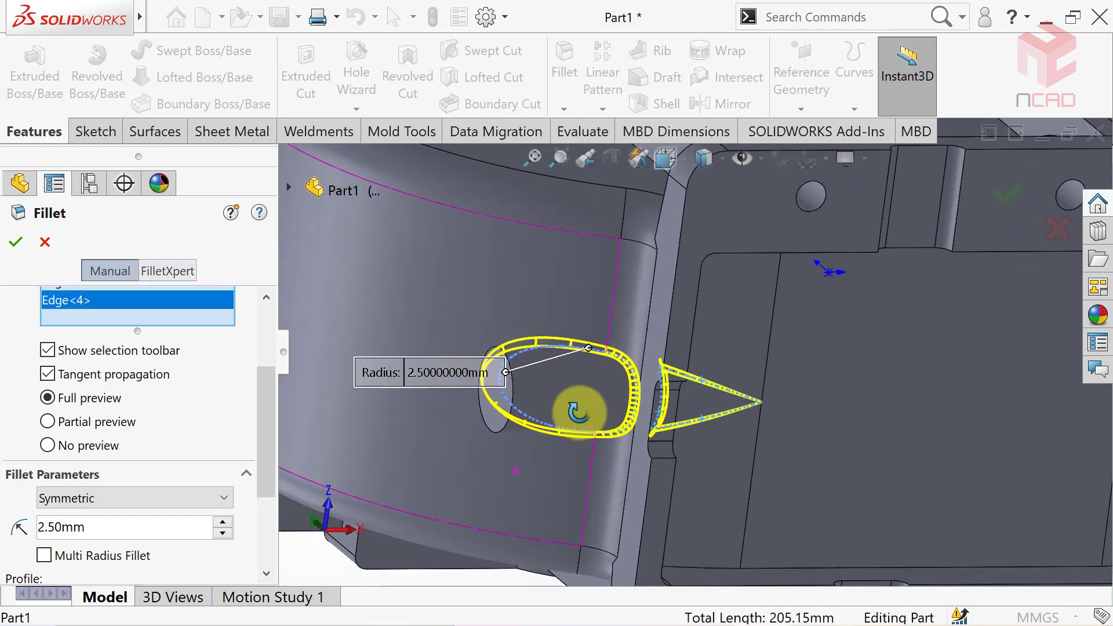
pyautogui.click(15, 241)
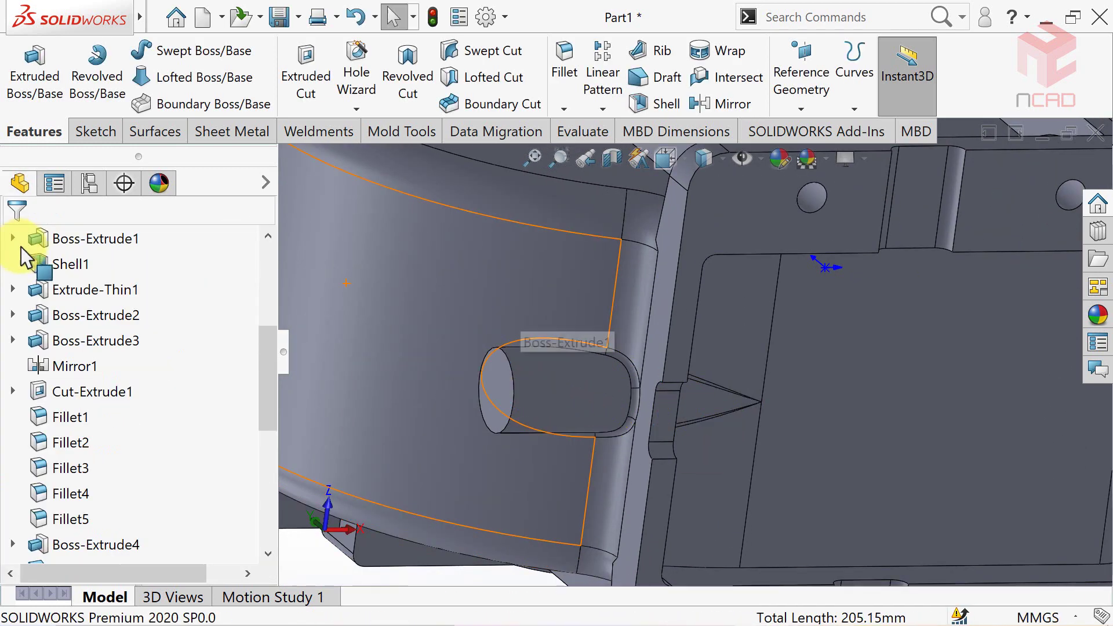
# Step: Add a 2.5 mm fillet to the boss's circular end edge
pyautogui.moveTo(348, 371); pyautogui.dragTo(486, 427, button='middle')
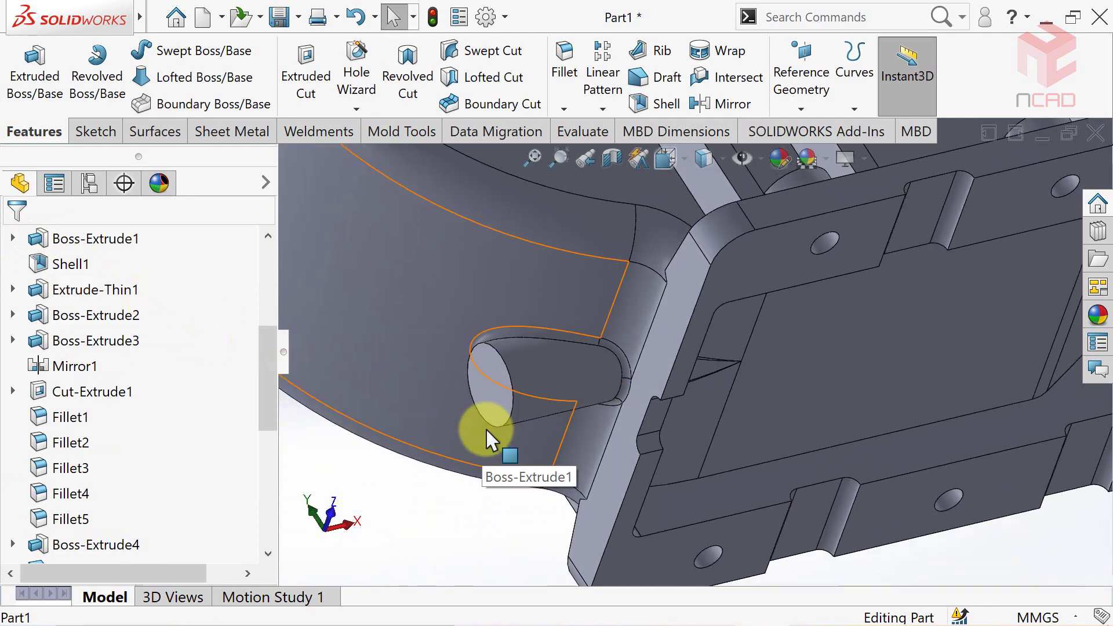
pyautogui.click(565, 58)
pyautogui.moveTo(267, 362); pyautogui.dragTo(266, 426)
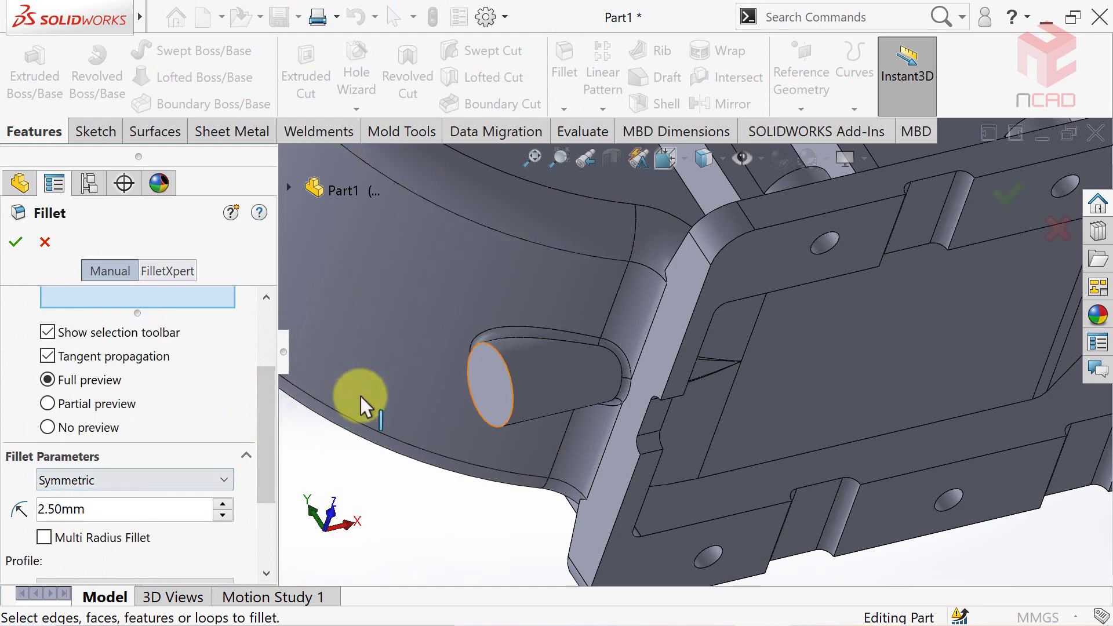
pyautogui.click(513, 380)
pyautogui.click(16, 242)
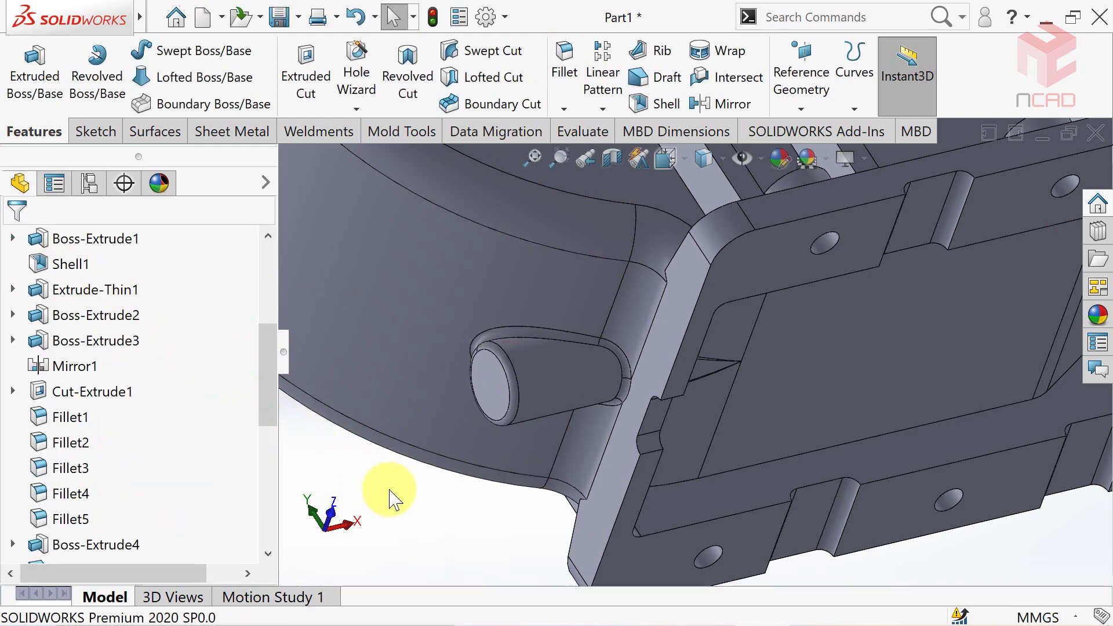
# Step: Extruded-cut the Ø12 circle of Sketch11 up to the housing's inner face
pyautogui.moveTo(268, 377); pyautogui.dragTo(272, 542)
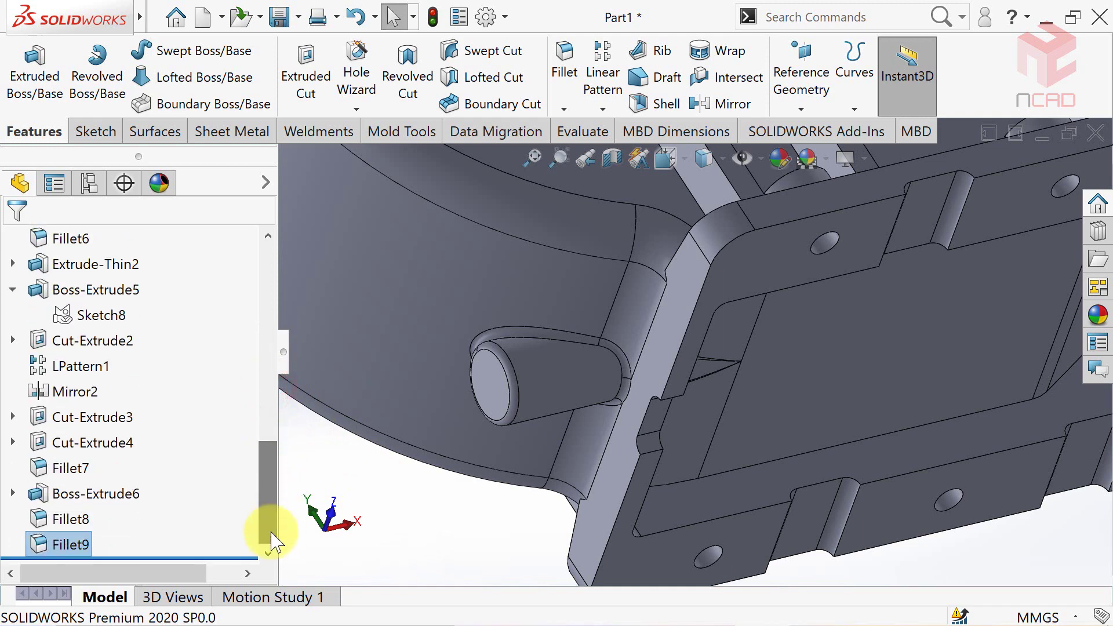
pyautogui.click(16, 497)
pyautogui.click(88, 513)
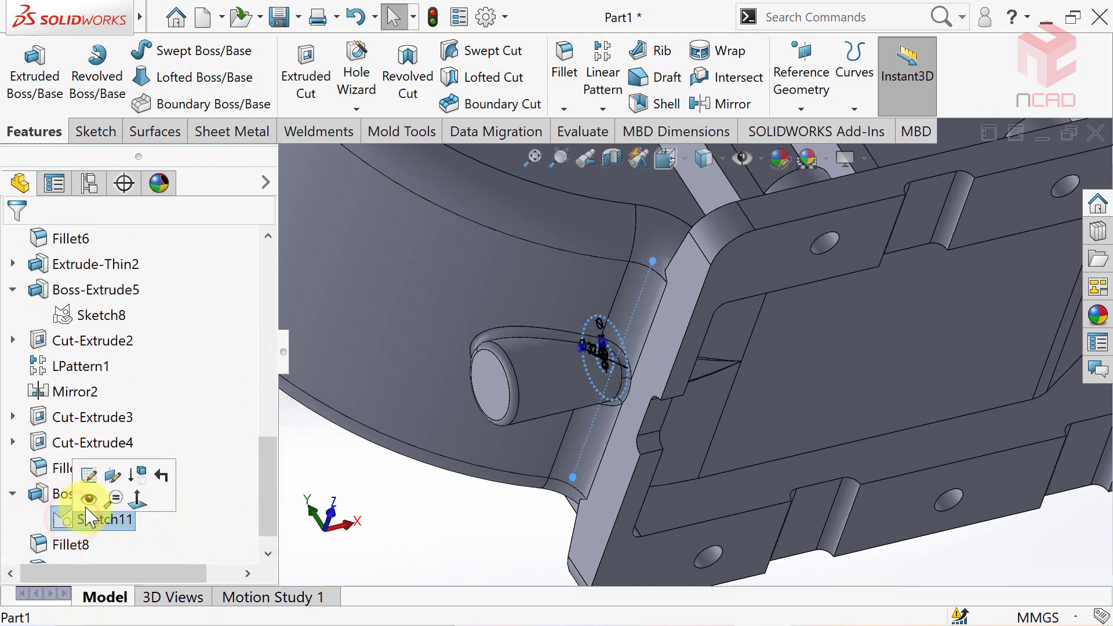
pyautogui.click(307, 85)
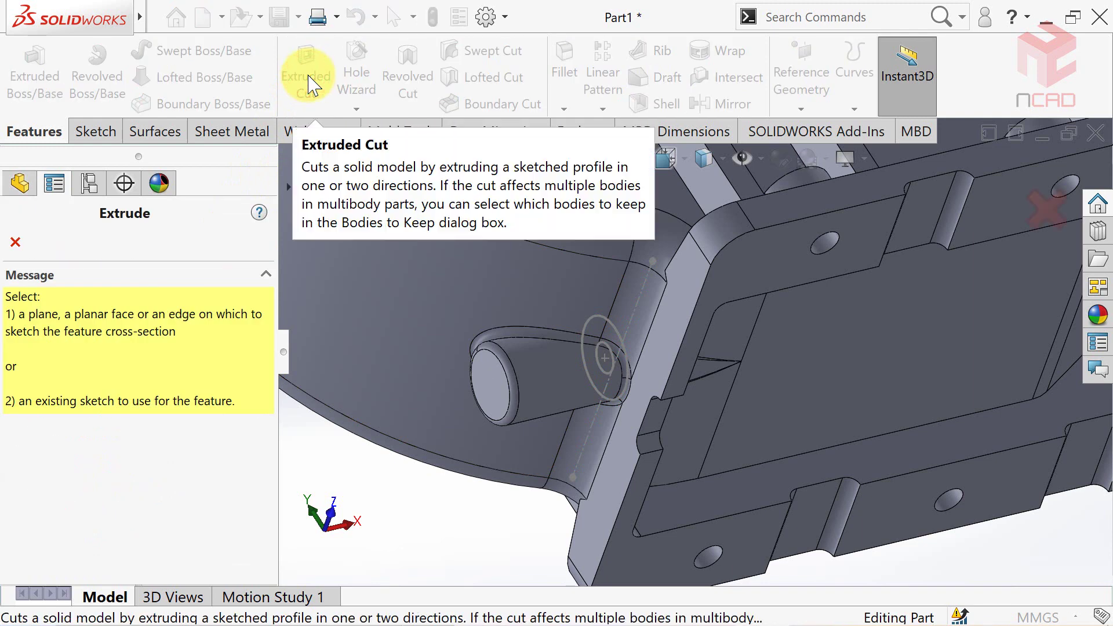
pyautogui.click(609, 355)
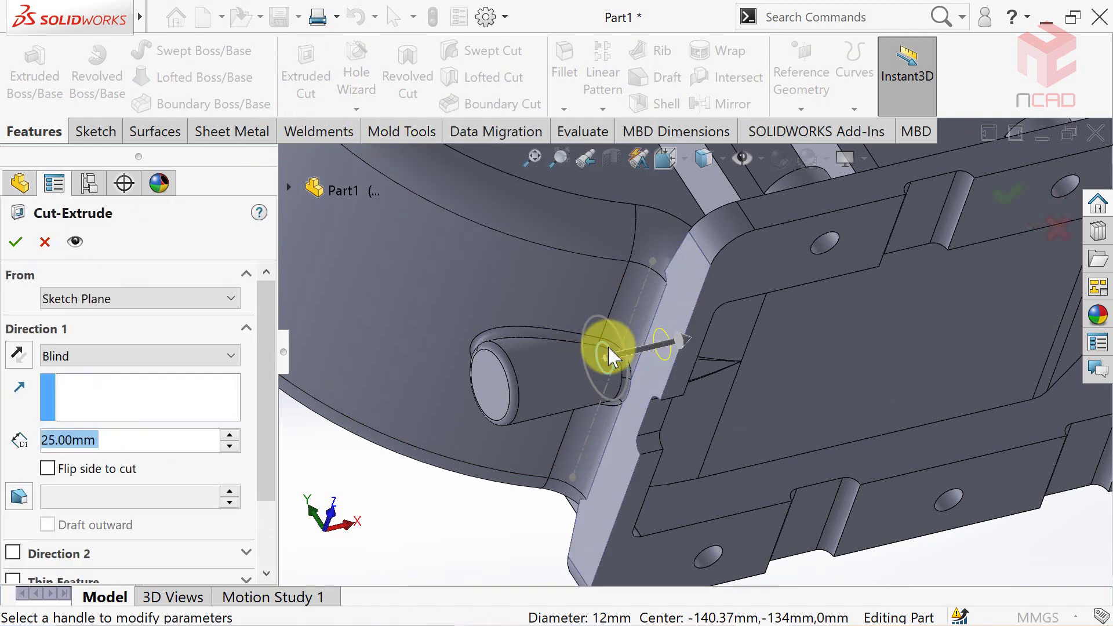
pyautogui.click(226, 356)
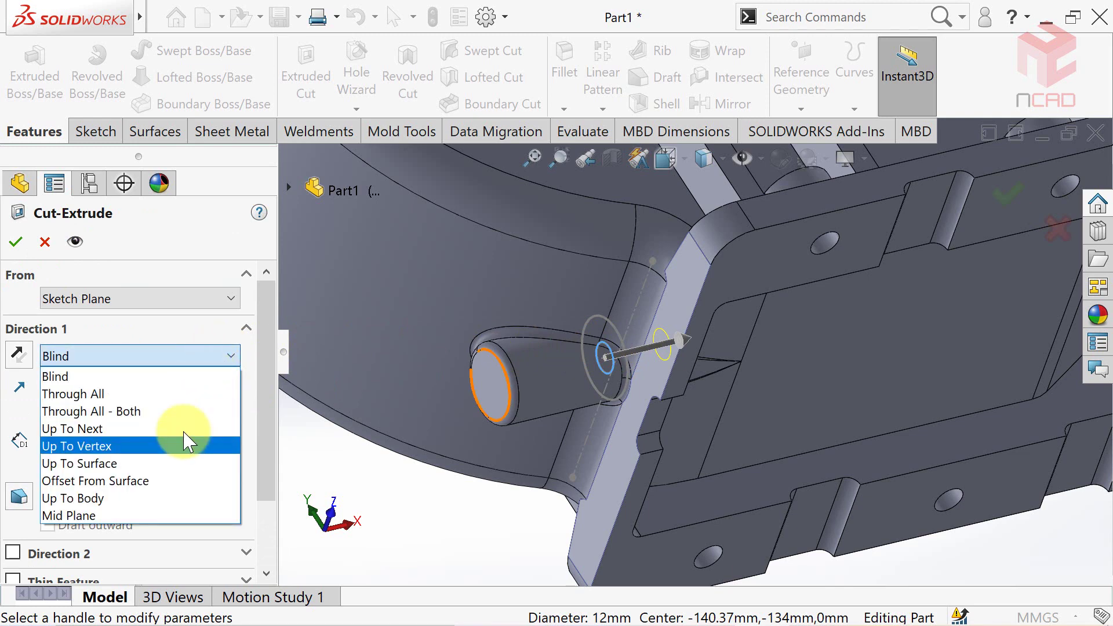
pyautogui.click(173, 463)
pyautogui.moveTo(176, 462)
pyautogui.mouseDown(button='middle')
pyautogui.moveTo(542, 219)
pyautogui.moveTo(509, 244)
pyautogui.mouseUp(button='middle')
pyautogui.click(544, 220)
# Step: Make the cut's second direction Through All and confirm the hole
pyautogui.moveTo(272, 429); pyautogui.dragTo(266, 458)
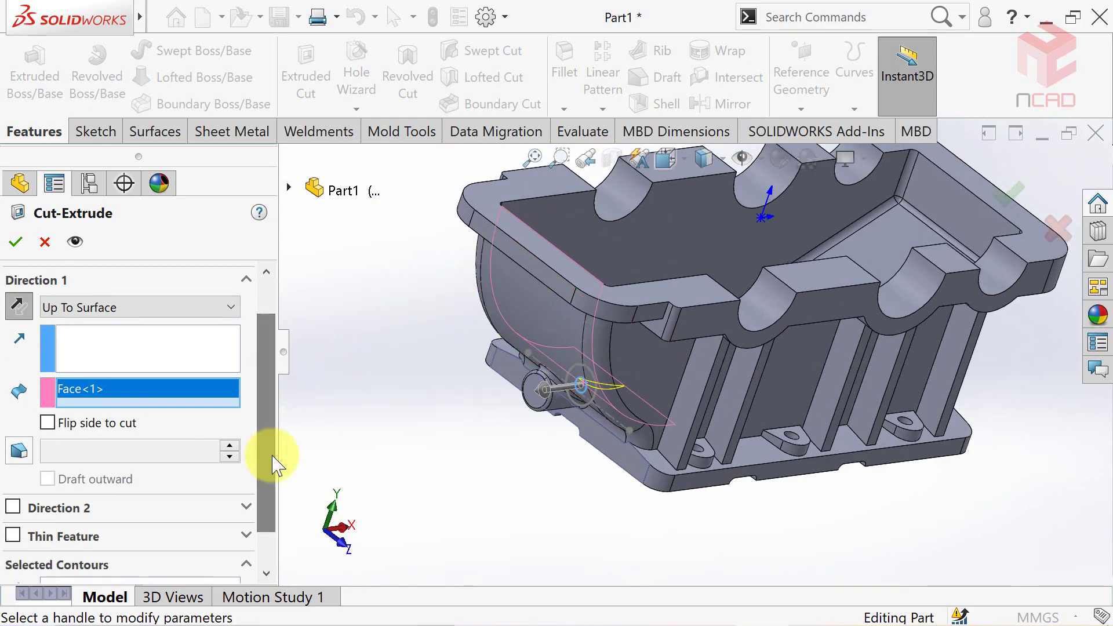
pyautogui.click(13, 507)
pyautogui.click(142, 529)
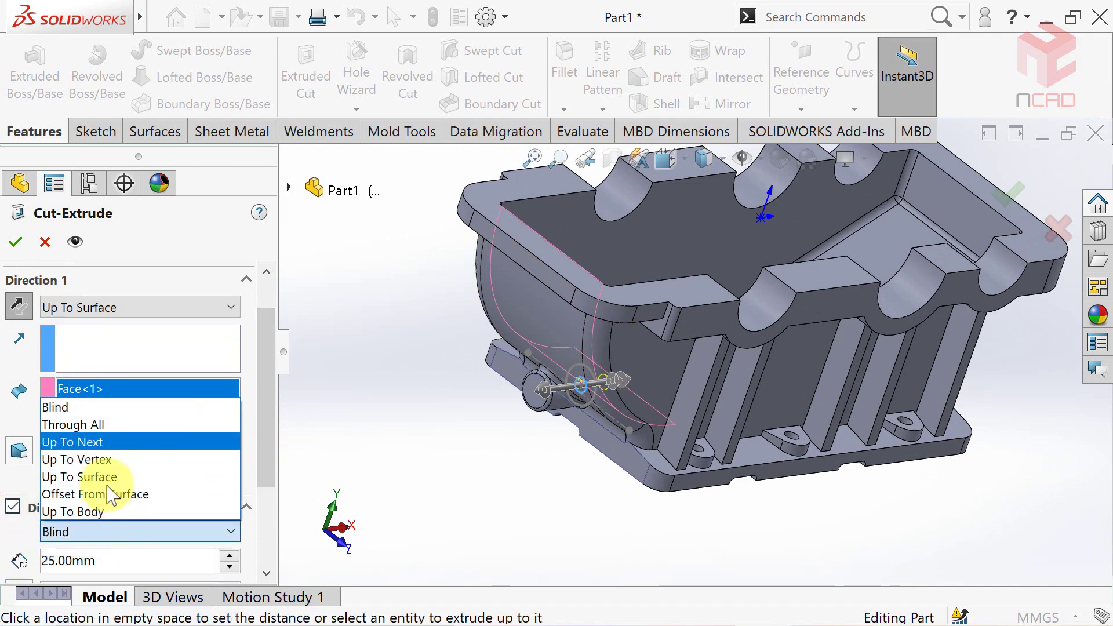
pyautogui.click(98, 429)
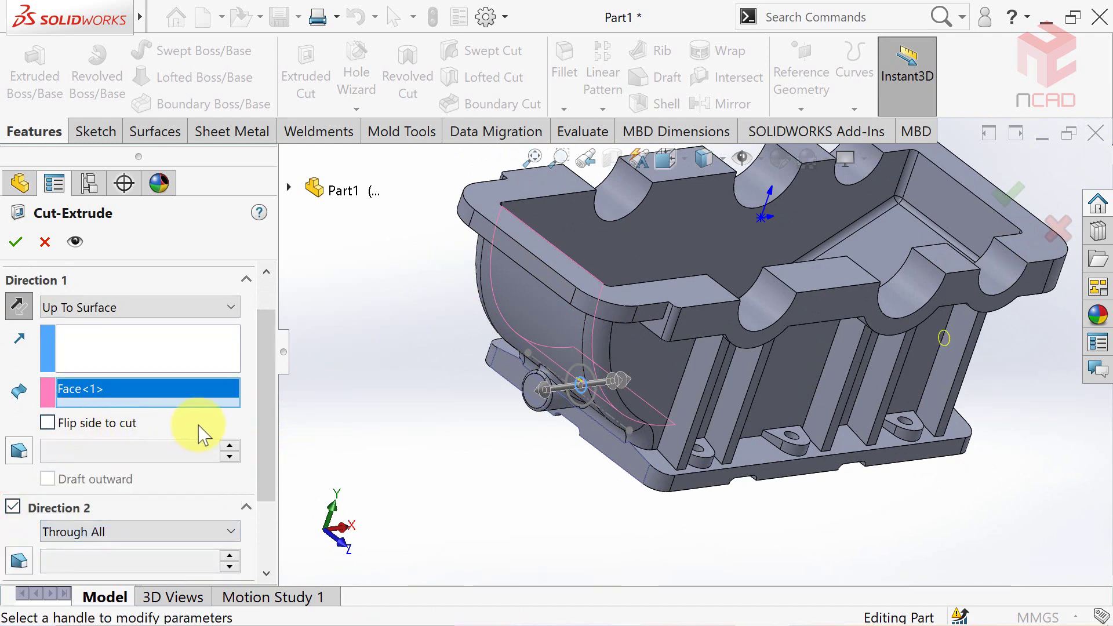
pyautogui.moveTo(266, 422)
pyautogui.mouseDown()
pyautogui.moveTo(266, 453)
pyautogui.moveTo(269, 432)
pyautogui.mouseUp()
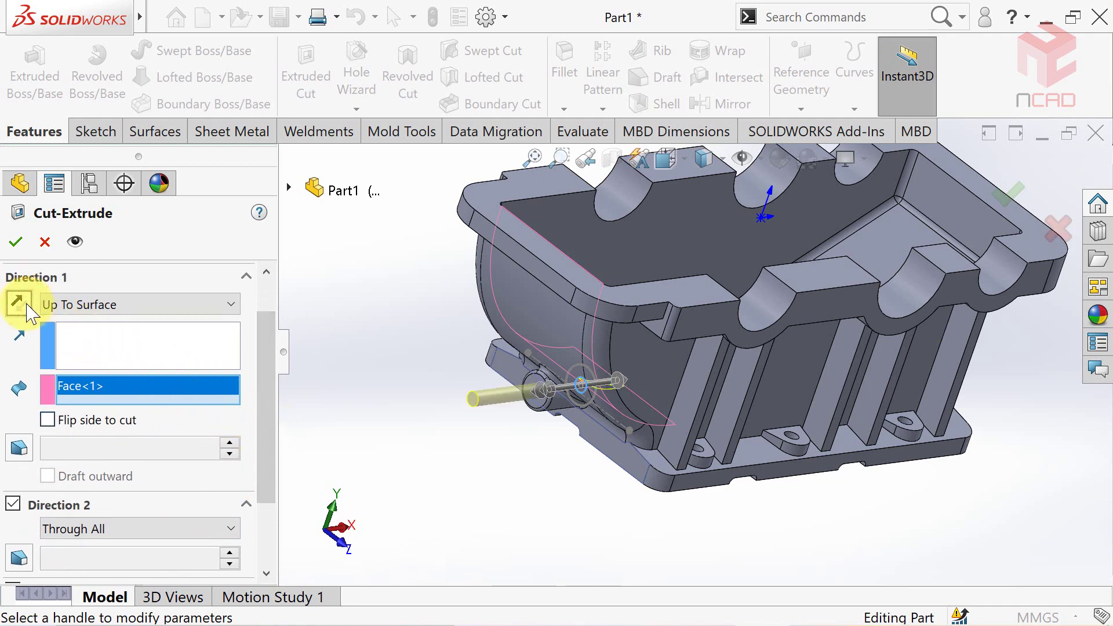
pyautogui.moveTo(400, 405)
pyautogui.mouseDown(button='middle')
pyautogui.moveTo(427, 429)
pyautogui.moveTo(443, 264)
pyautogui.mouseUp(button='middle')
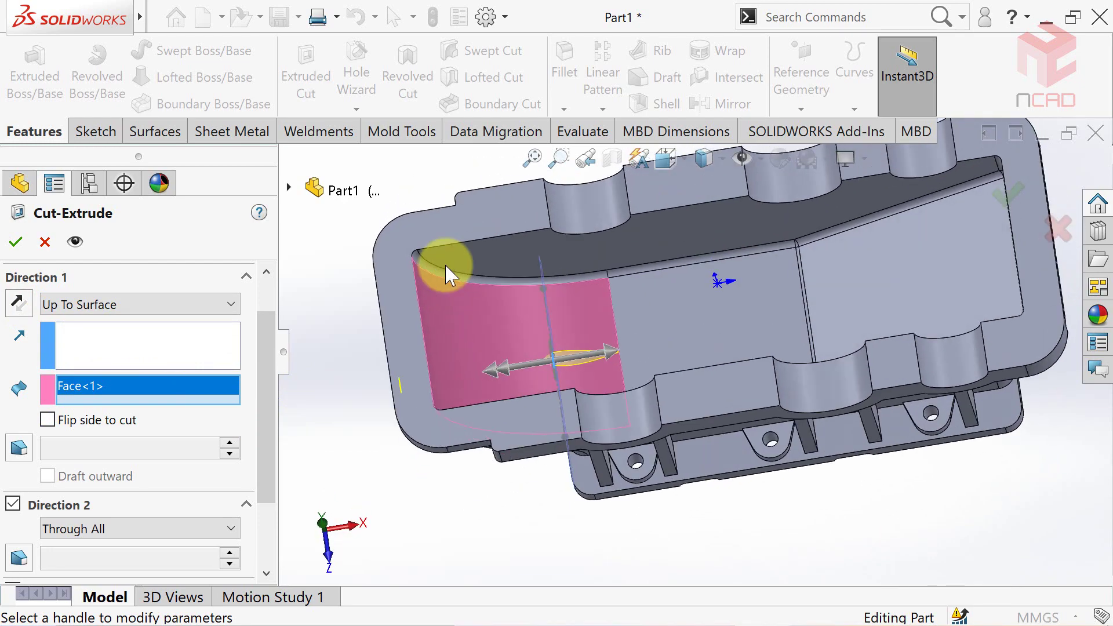
pyautogui.click(16, 243)
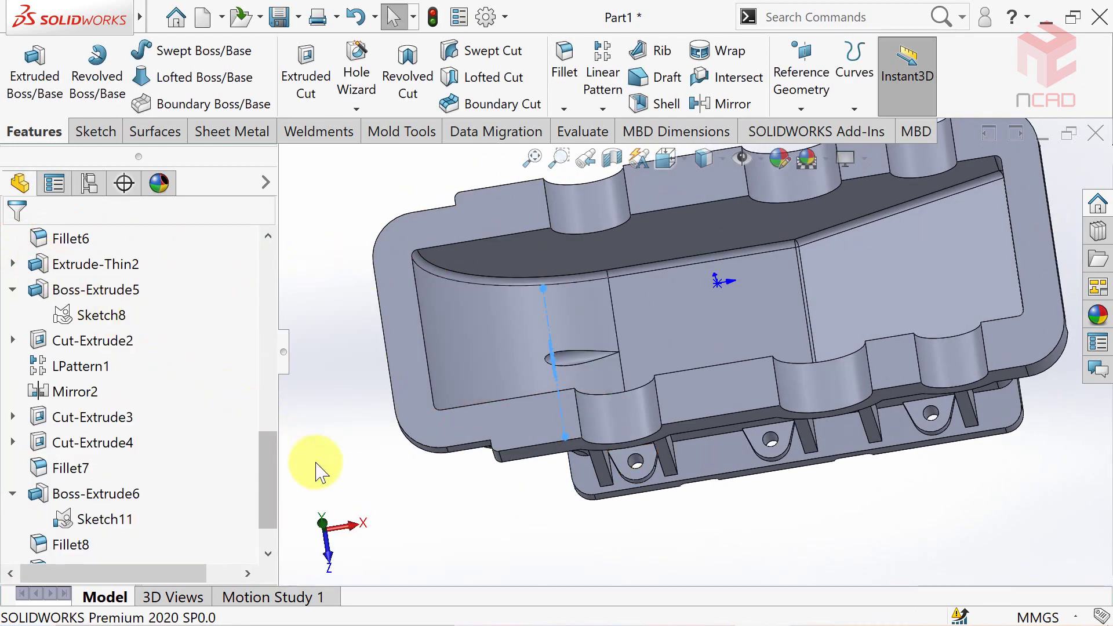
# Step: Hide Sketch11 and reorient the model
pyautogui.moveTo(318, 469); pyautogui.dragTo(301, 465, button='middle')
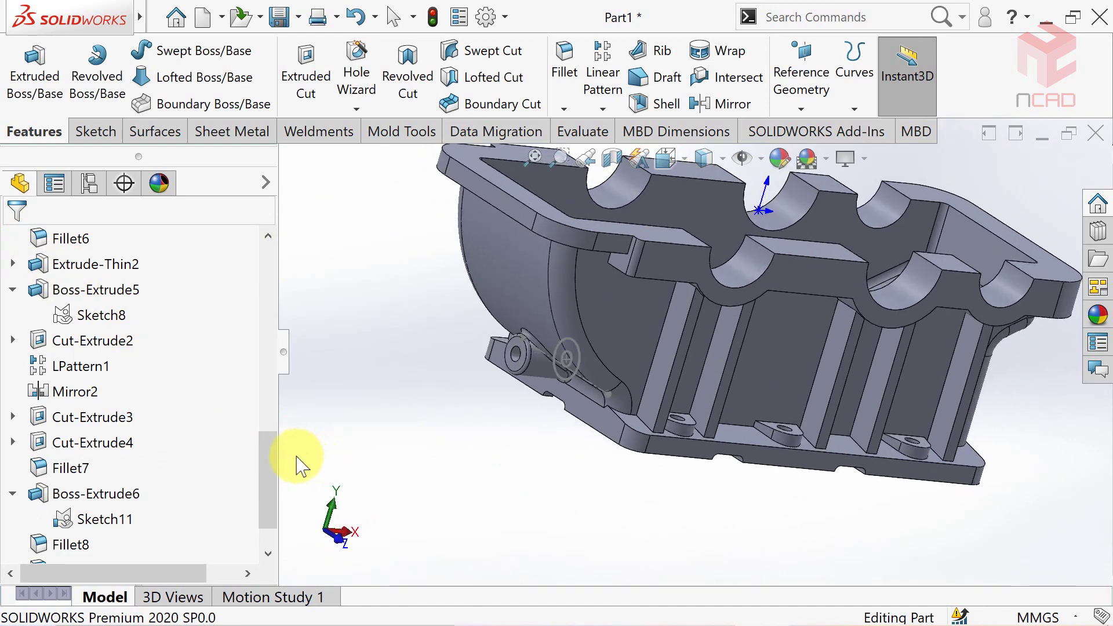
pyautogui.moveTo(275, 452); pyautogui.dragTo(270, 501)
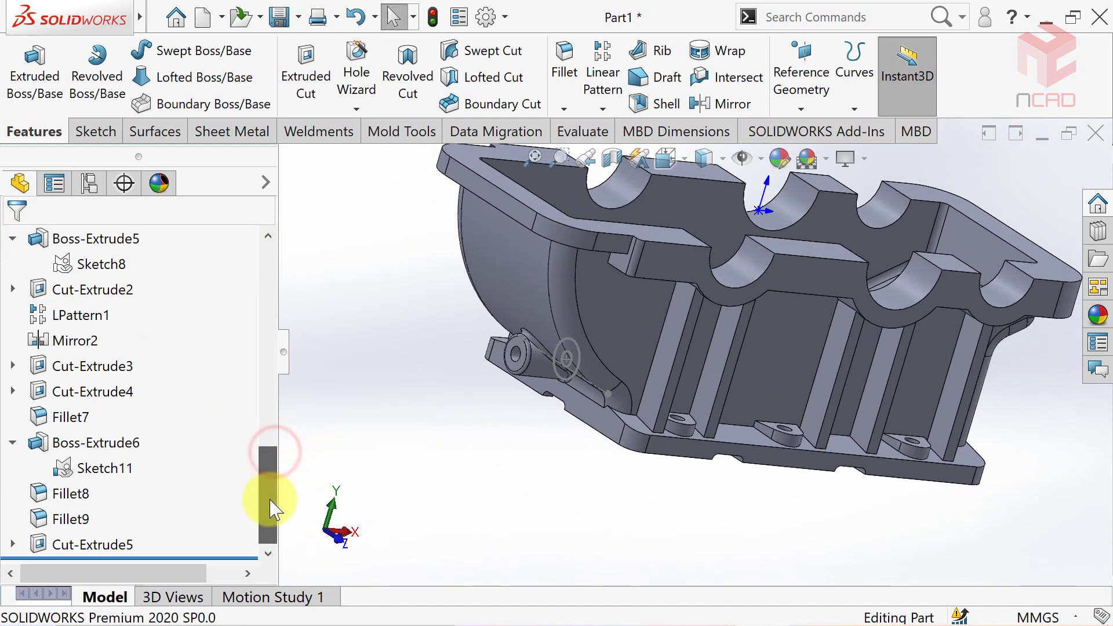
pyautogui.click(87, 467)
pyautogui.click(129, 448)
pyautogui.moveTo(376, 409); pyautogui.dragTo(688, 329, button='middle')
pyautogui.scroll(-5, 542, 213)
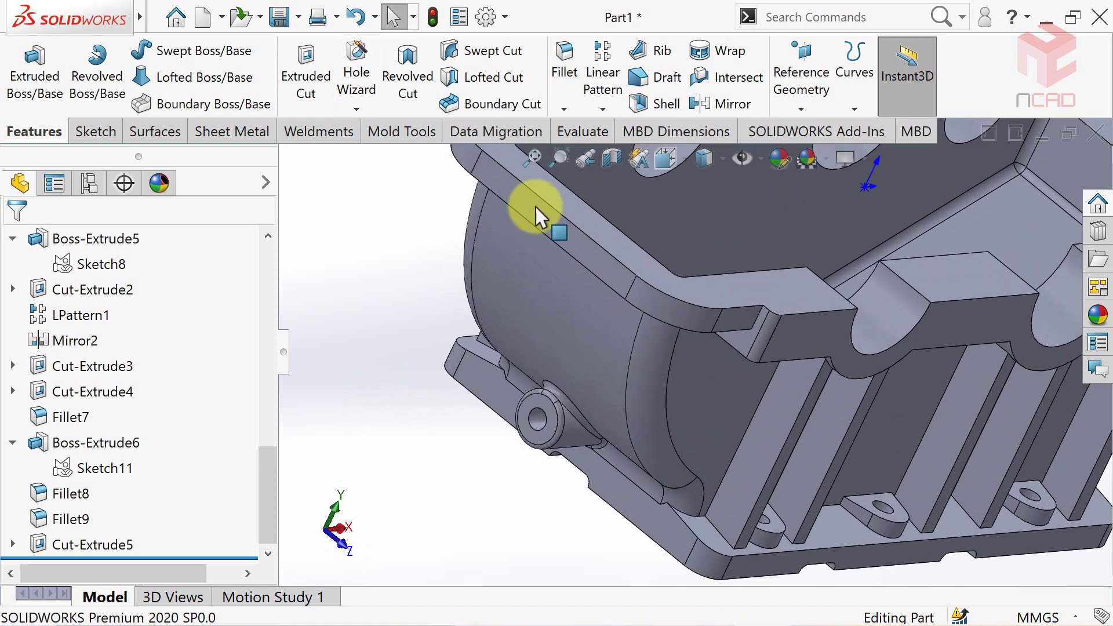
# Step: Start a DIN bottoming tapped hole in the Hole Wizard with size M16
pyautogui.click(359, 71)
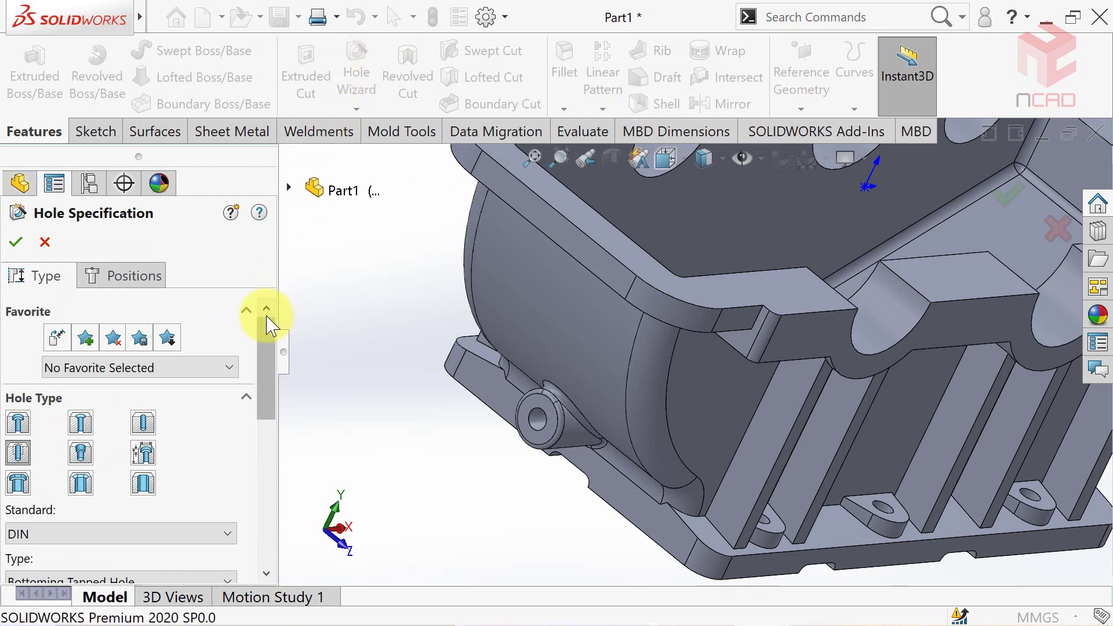
pyautogui.moveTo(268, 324); pyautogui.dragTo(265, 342)
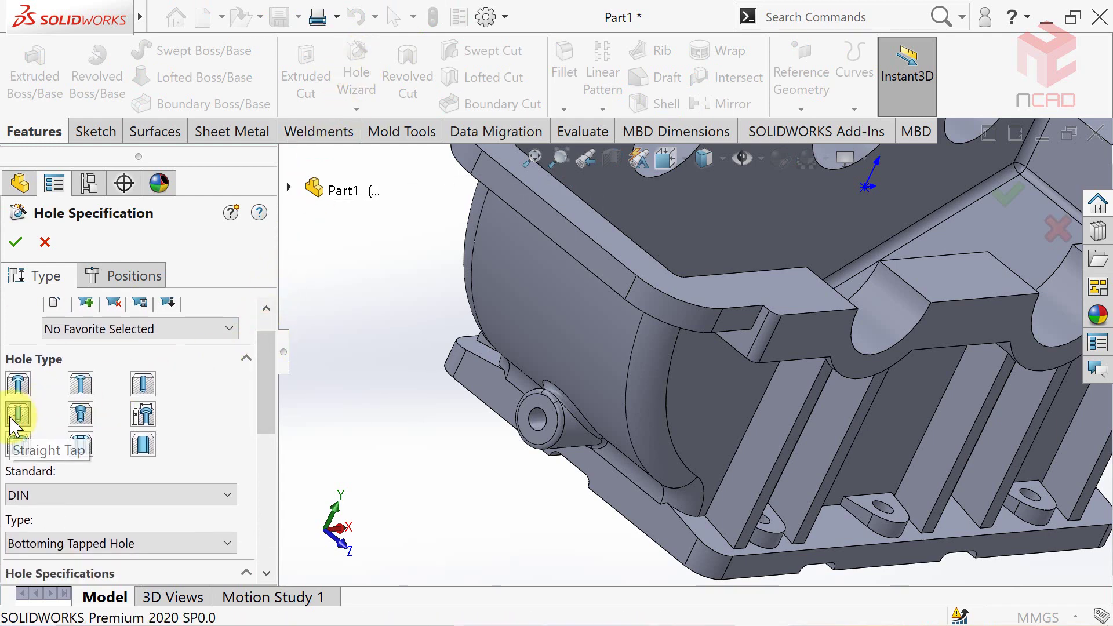
pyautogui.moveTo(267, 377); pyautogui.dragTo(267, 447)
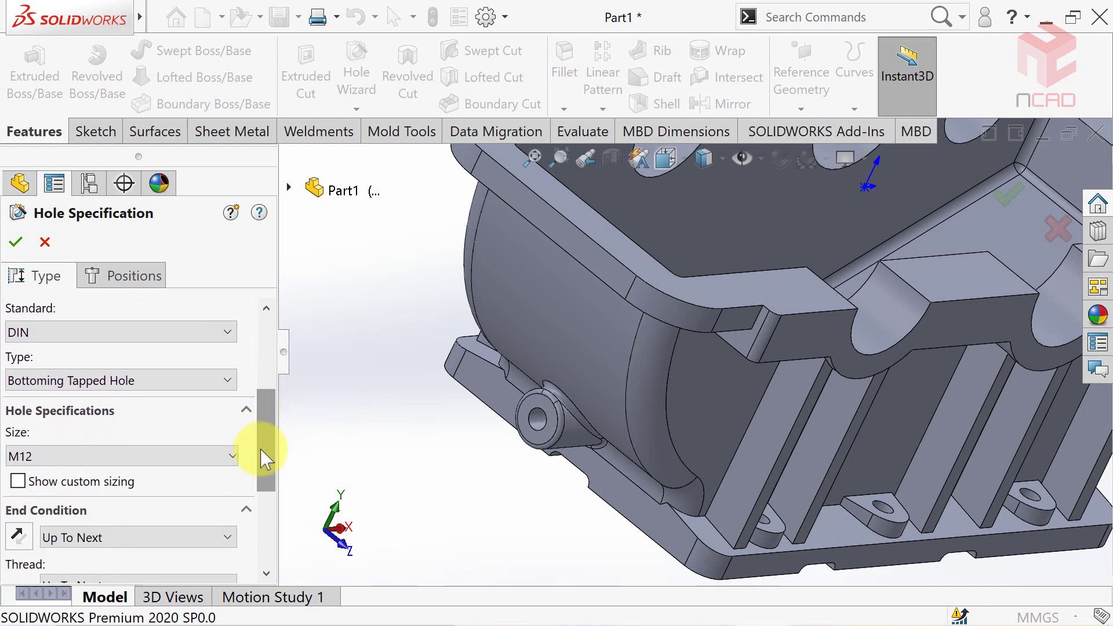
pyautogui.click(217, 455)
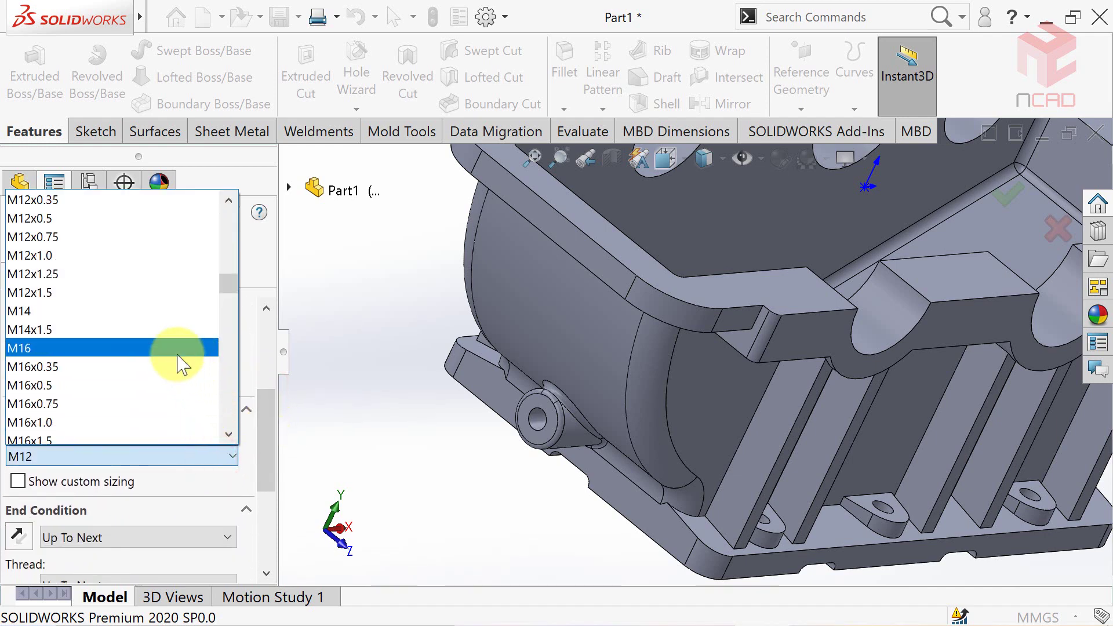
pyautogui.click(175, 352)
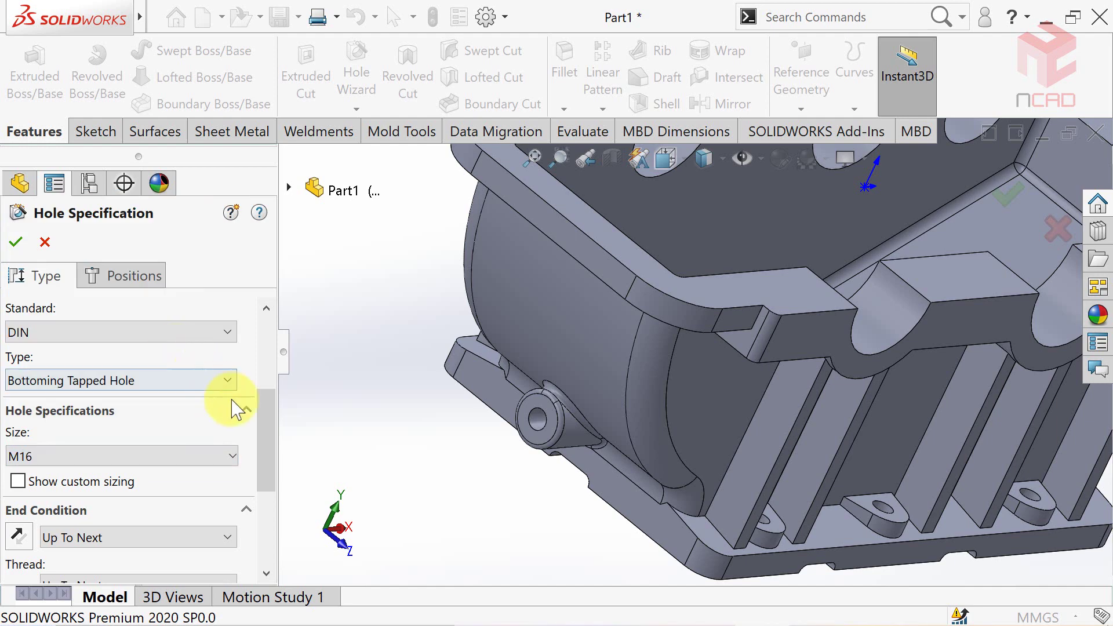
# Step: Set the hole end condition to Blind 30 mm with 28 mm thread depth
pyautogui.moveTo(268, 430); pyautogui.dragTo(275, 465)
pyautogui.click(226, 434)
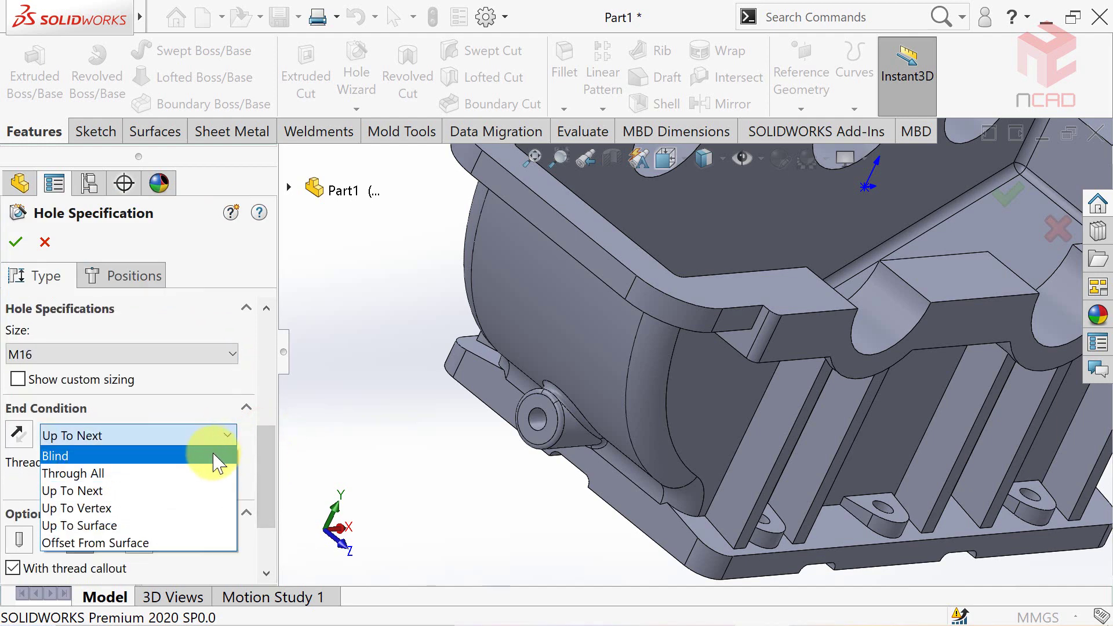
pyautogui.click(204, 453)
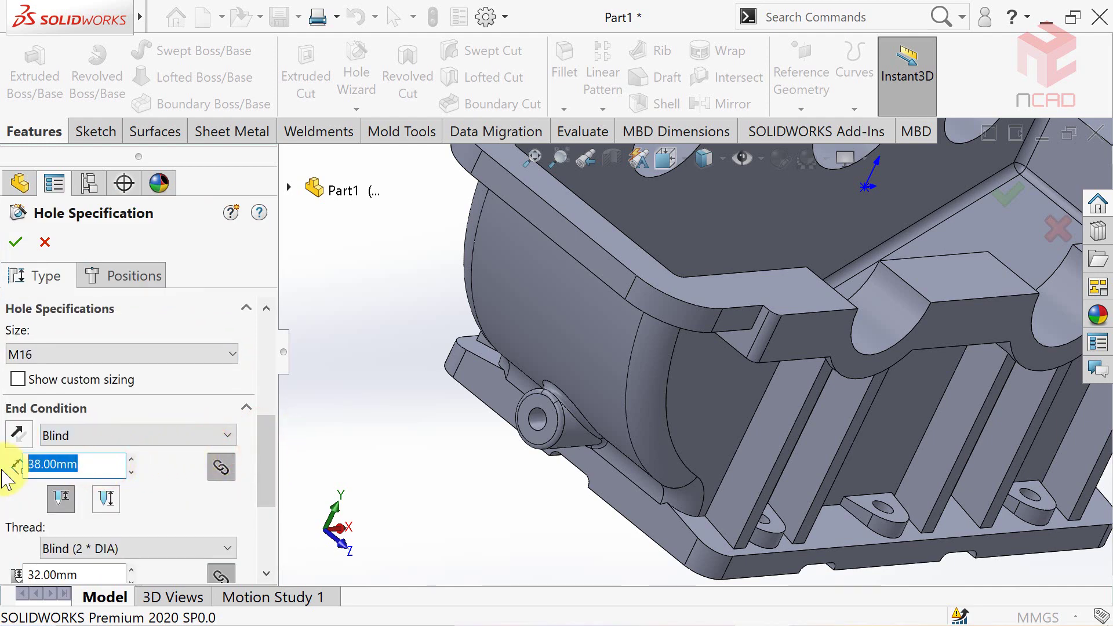
pyautogui.write('30')
pyautogui.press('Return')
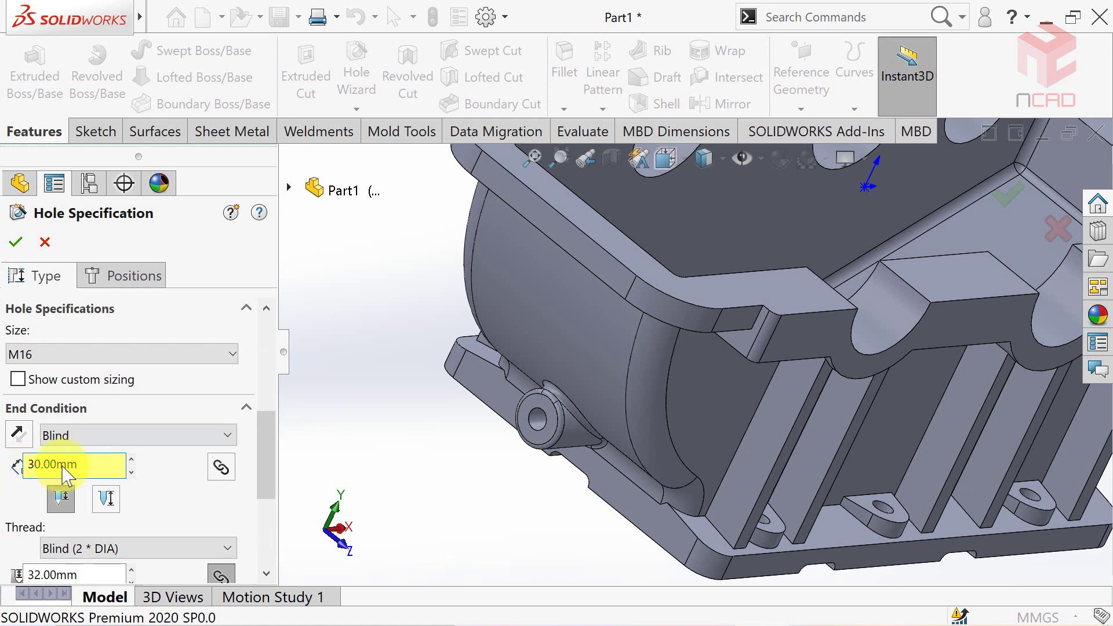
pyautogui.moveTo(268, 458); pyautogui.dragTo(266, 480)
pyautogui.moveTo(104, 487); pyautogui.dragTo(15, 501)
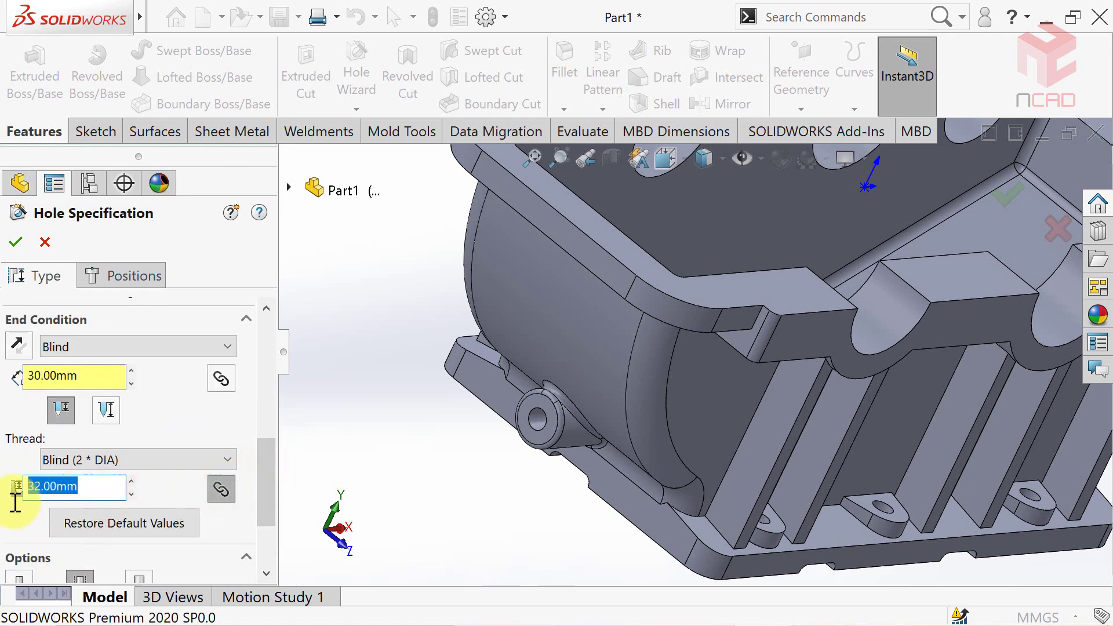
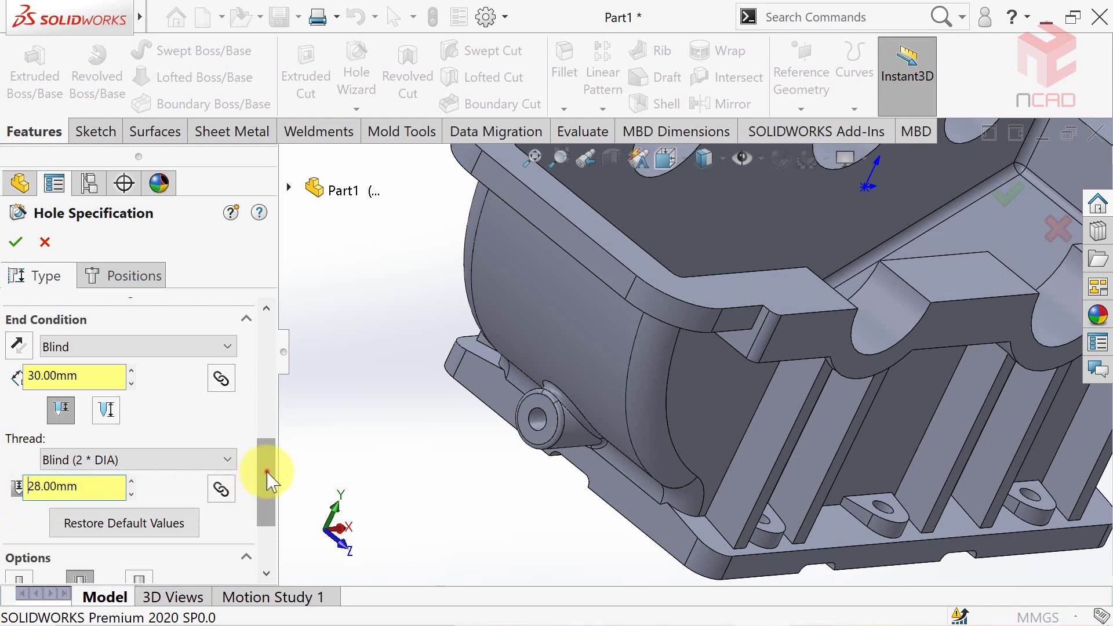
# Step: Centre the M16 bottoming tapped hole on the round lug's end face and confirm it
pyautogui.moveTo(266, 480); pyautogui.dragTo(249, 354)
pyautogui.click(134, 280)
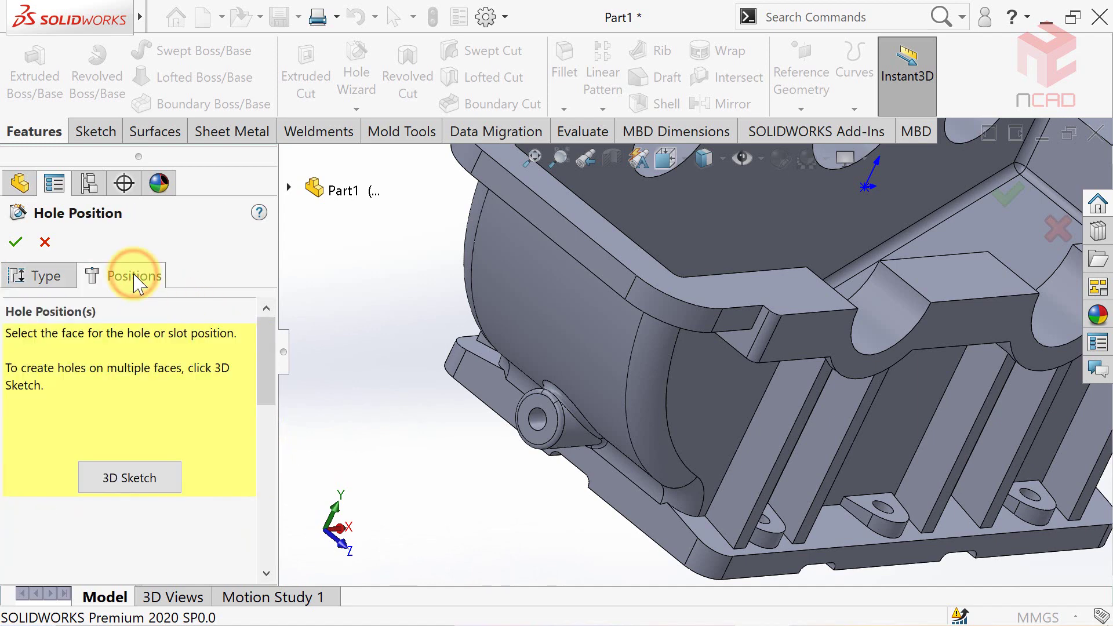
pyautogui.click(521, 403)
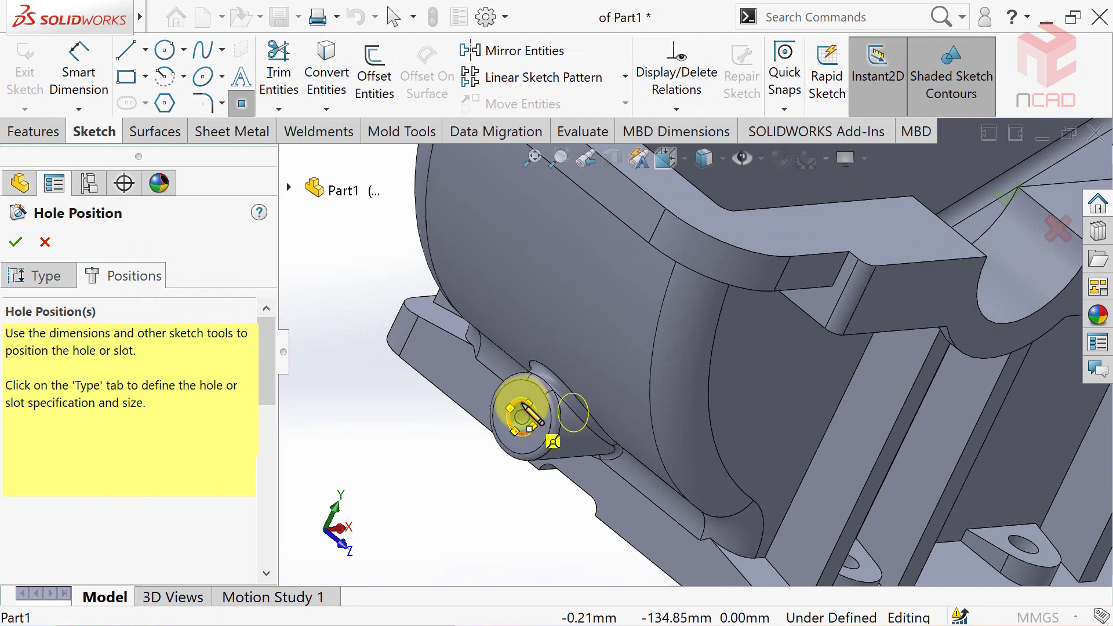
pyautogui.click(522, 417)
pyautogui.press('Escape')
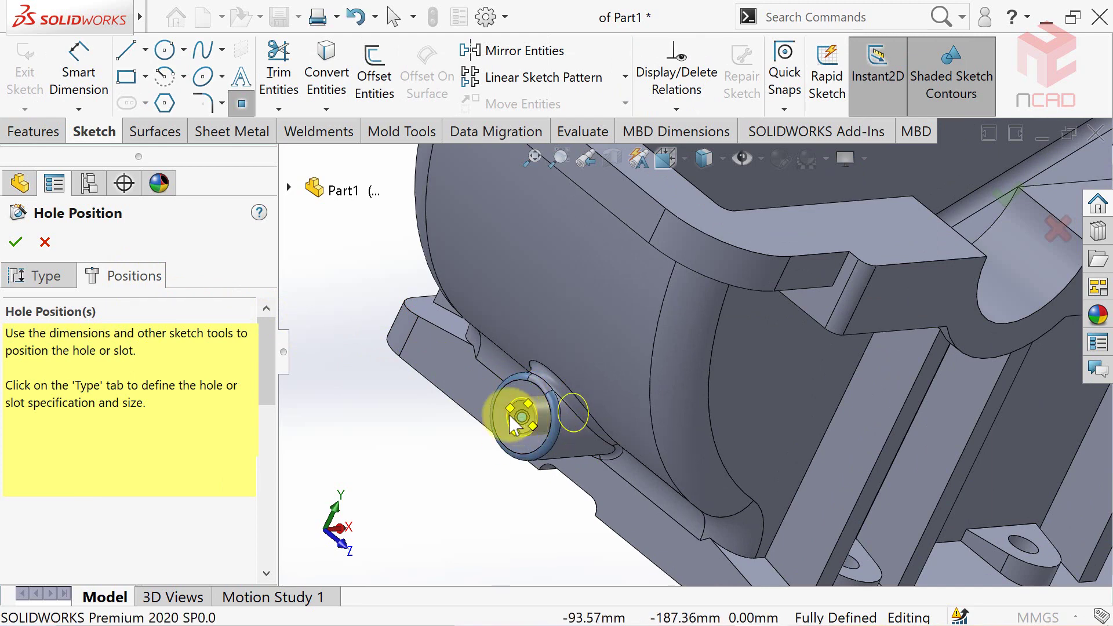
pyautogui.click(23, 248)
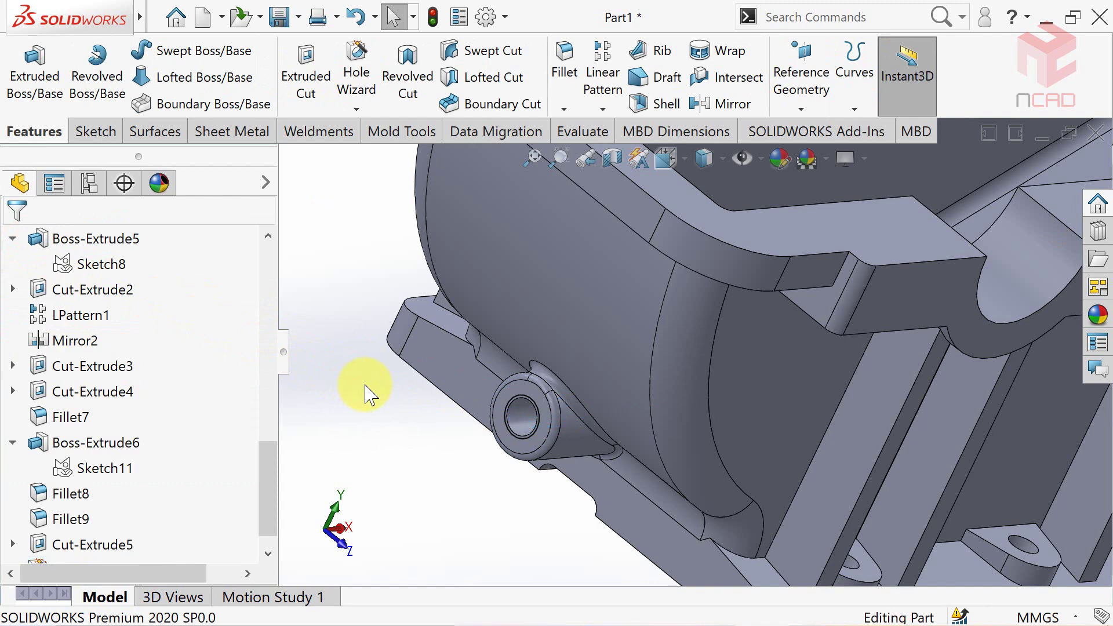
pyautogui.click(564, 59)
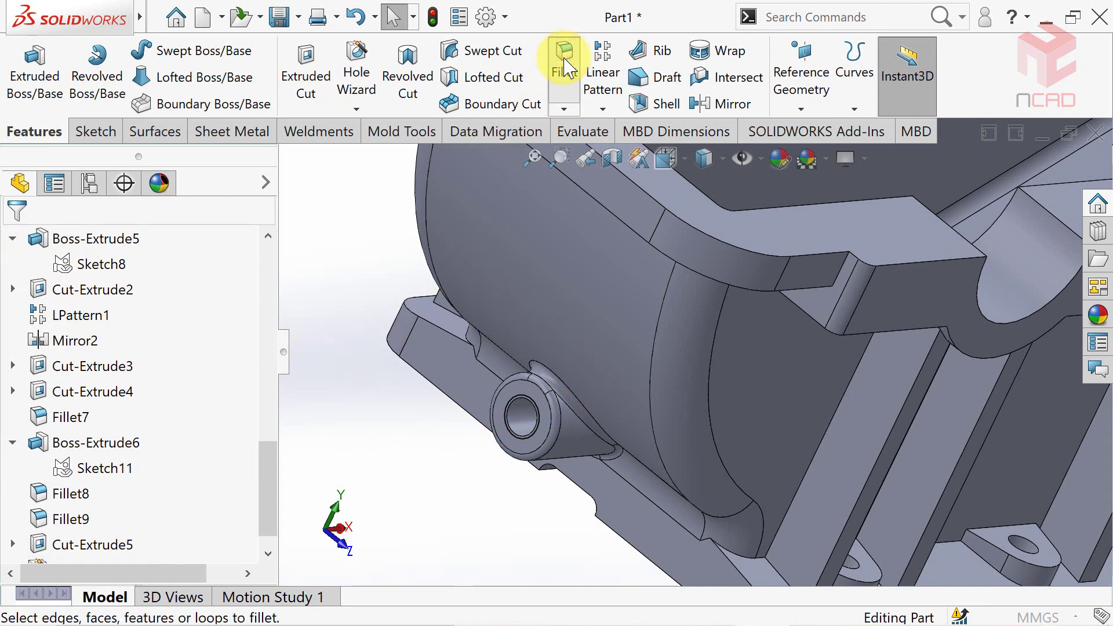
# Step: Zoom in and pick the first rib edges for the 2.5 mm fillet
pyautogui.moveTo(264, 380); pyautogui.dragTo(255, 467)
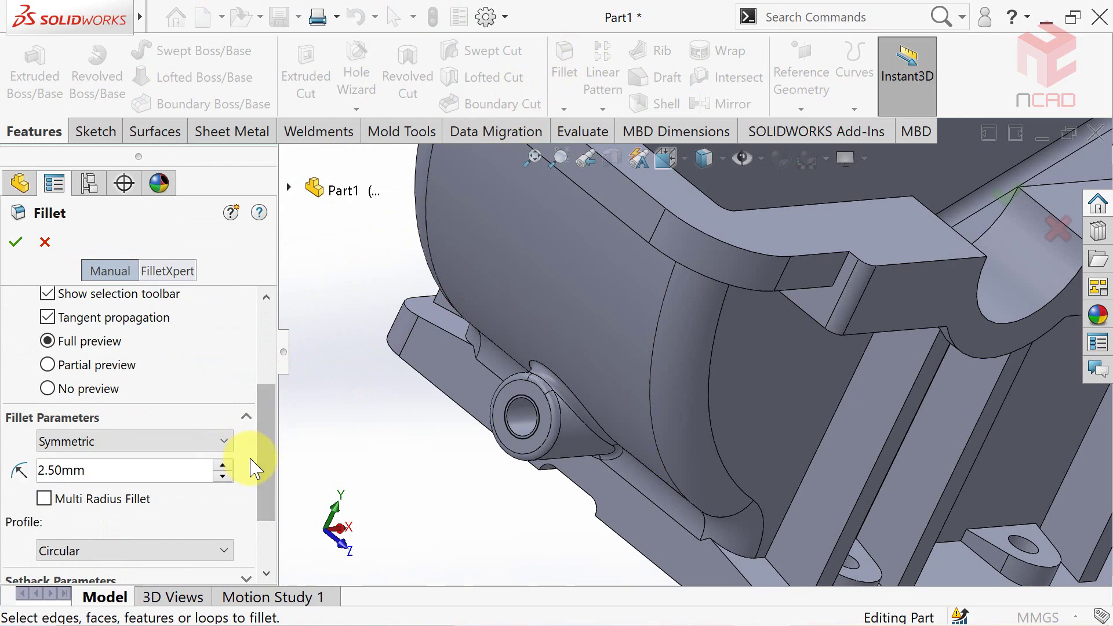
pyautogui.hotkey('ctrl', 'shift', 'z')
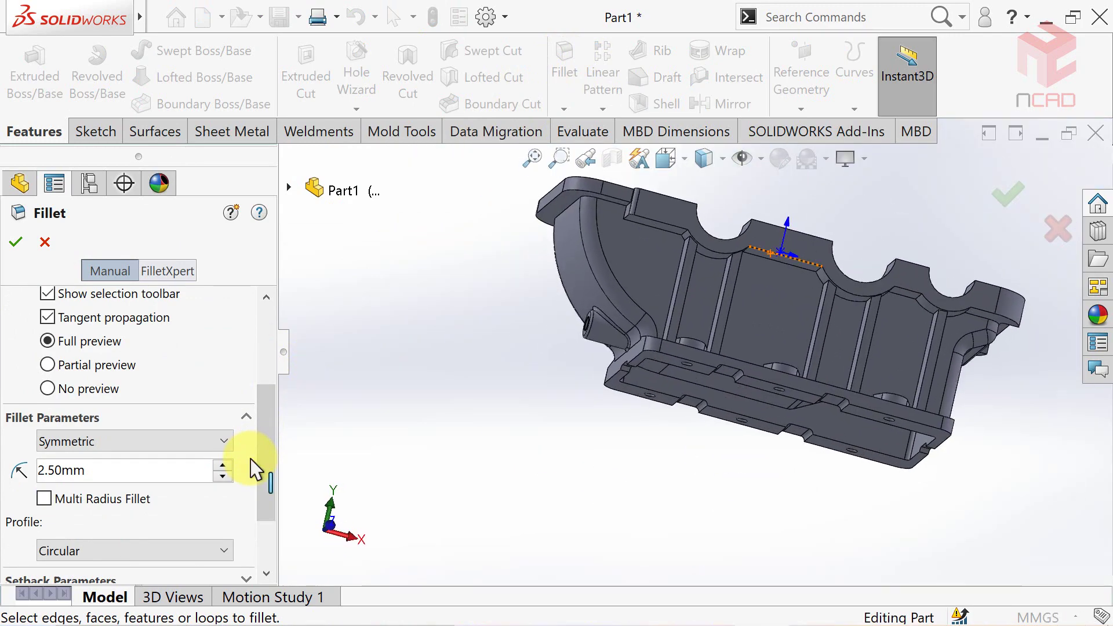
pyautogui.hotkey('ctrl', 'shift', 'z')
pyautogui.hotkey('ctrl', 'shift', 'z')
pyautogui.hotkey('ctrl', 'shift', 'z')
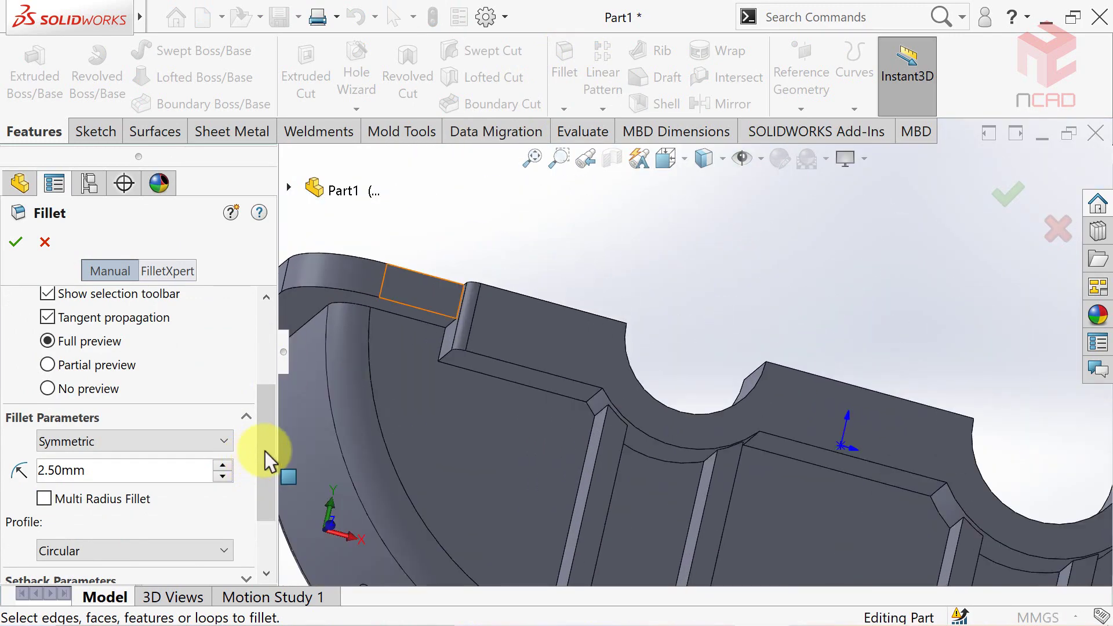
pyautogui.click(447, 351)
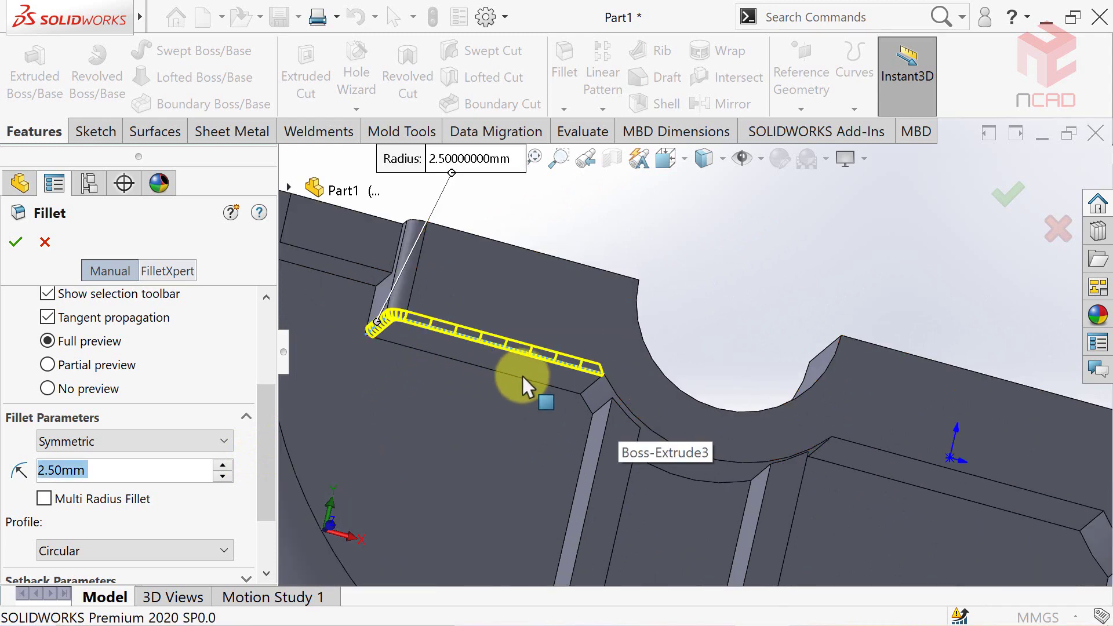
pyautogui.click(605, 380)
pyautogui.click(601, 447)
pyautogui.click(623, 466)
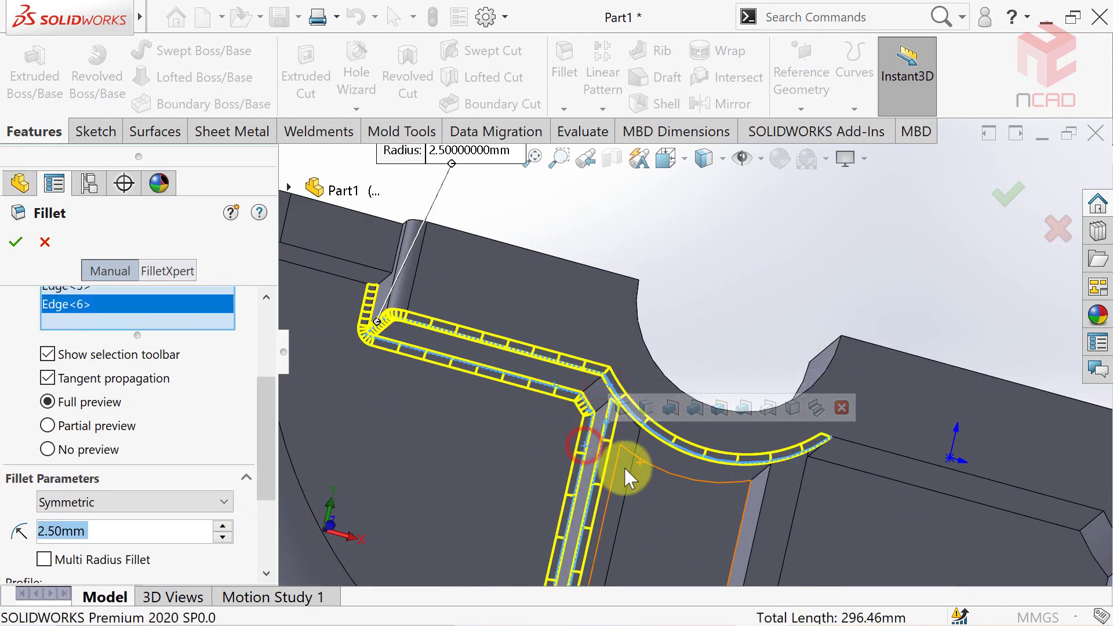
pyautogui.moveTo(623, 466); pyautogui.dragTo(691, 432, button='middle')
pyautogui.click(691, 433)
pyautogui.click(672, 449)
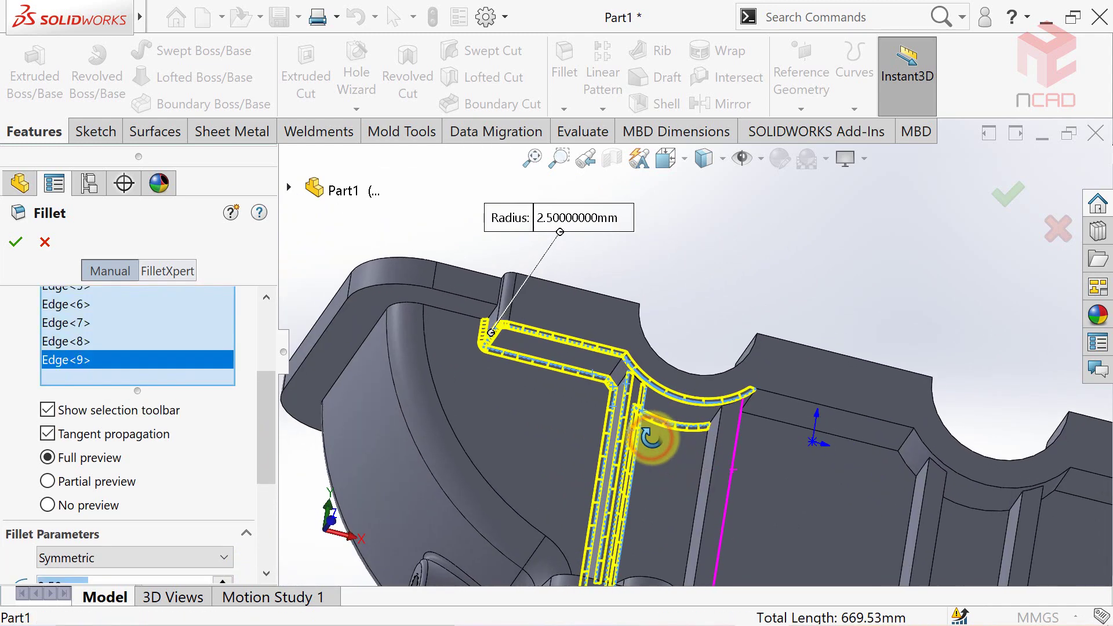
pyautogui.click(706, 439)
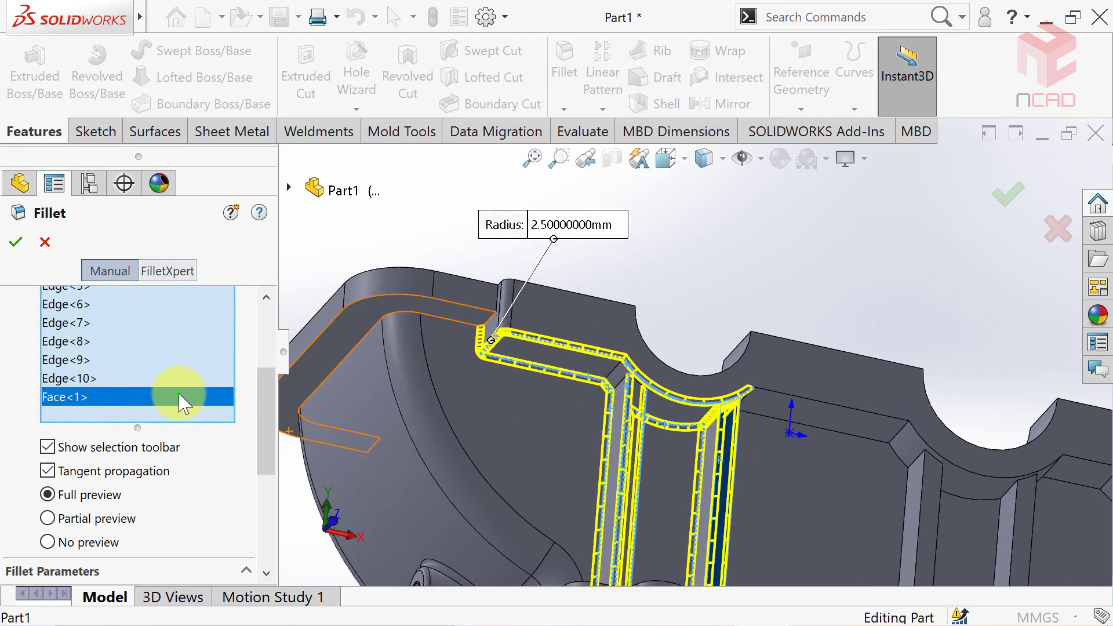
# Step: Drop a mistakenly selected face and add more rib edges along the housing
pyautogui.rightClick(179, 396)
pyautogui.click(242, 440)
pyautogui.click(721, 426)
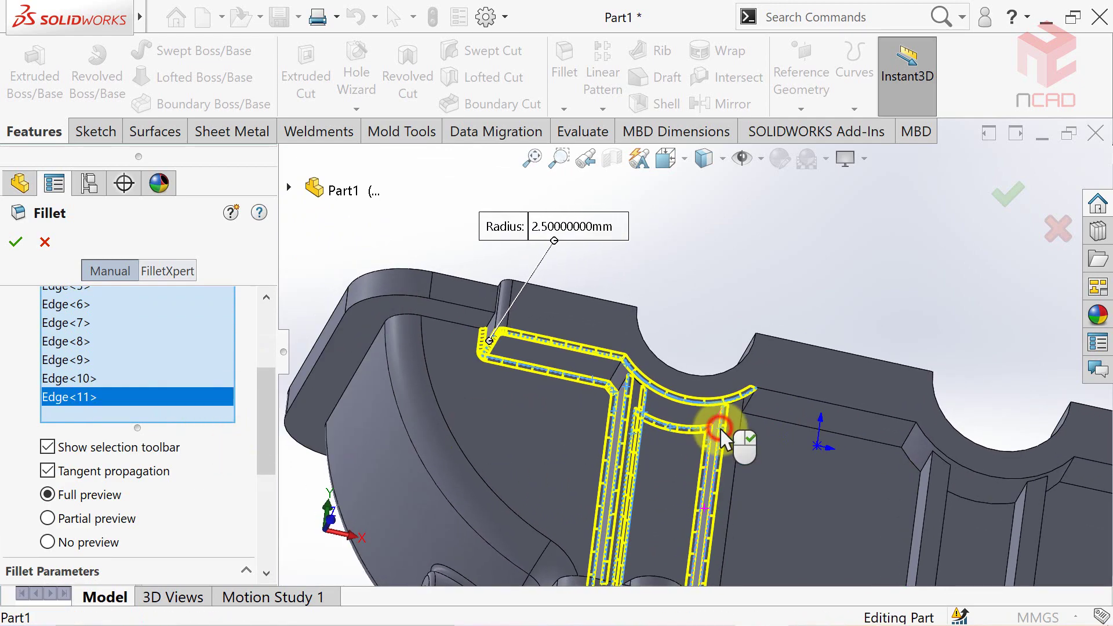
pyautogui.moveTo(721, 426); pyautogui.dragTo(753, 419, button='middle')
pyautogui.click(754, 429)
pyautogui.click(773, 389)
pyautogui.click(792, 433)
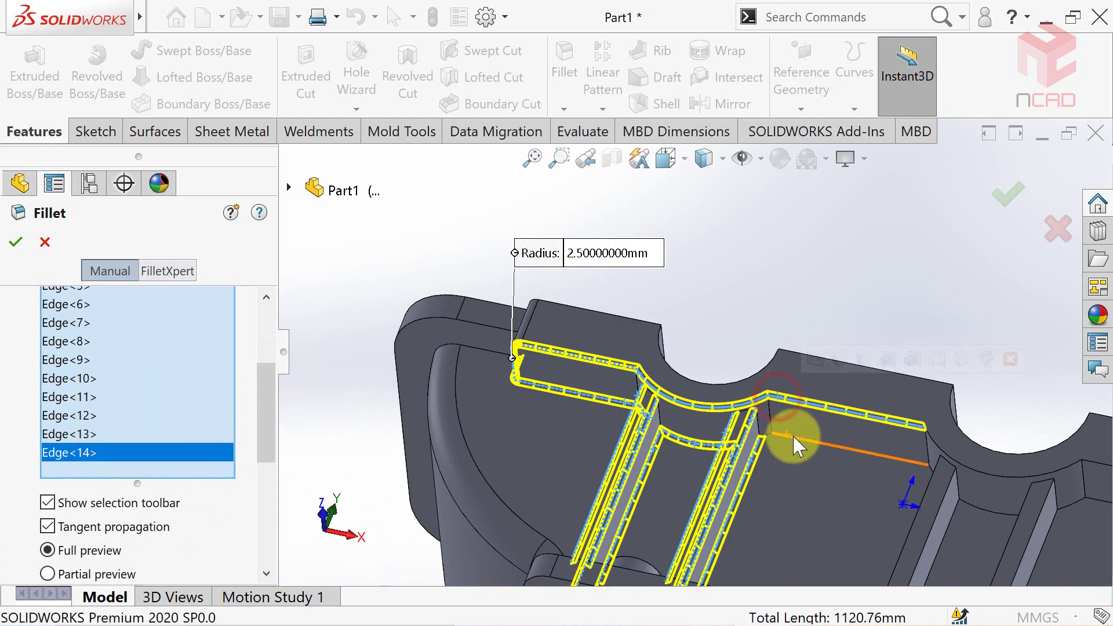
pyautogui.scroll(-3, 793, 435)
pyautogui.click(721, 391)
pyautogui.scroll(5, 721, 391)
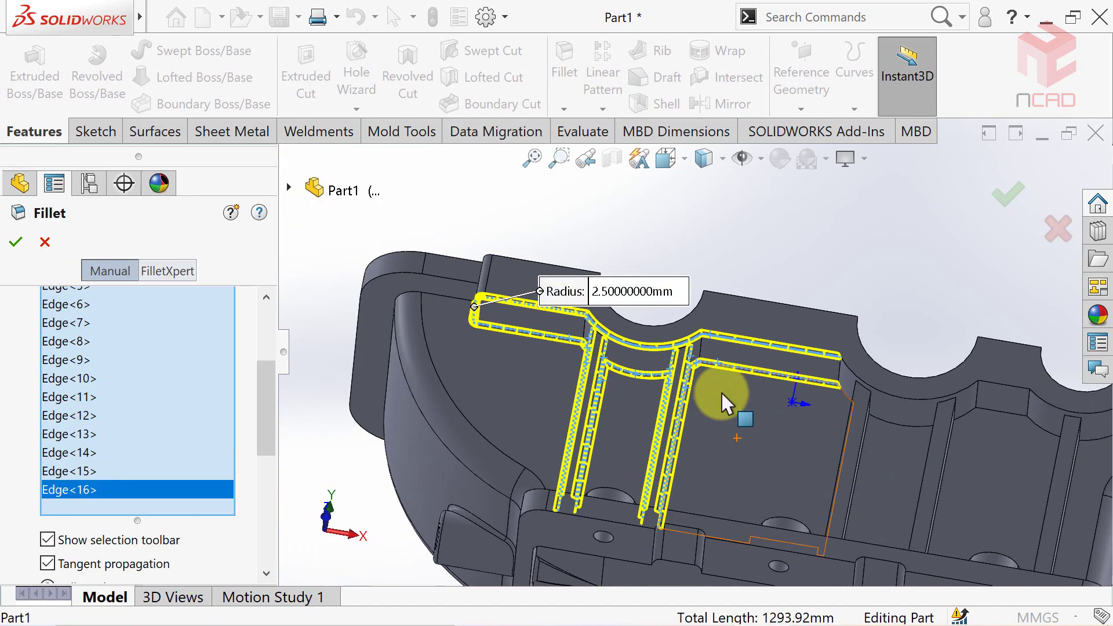
pyautogui.scroll(-5, 741, 399)
pyautogui.click(748, 346)
pyautogui.scroll(5, 751, 346)
pyautogui.click(725, 405)
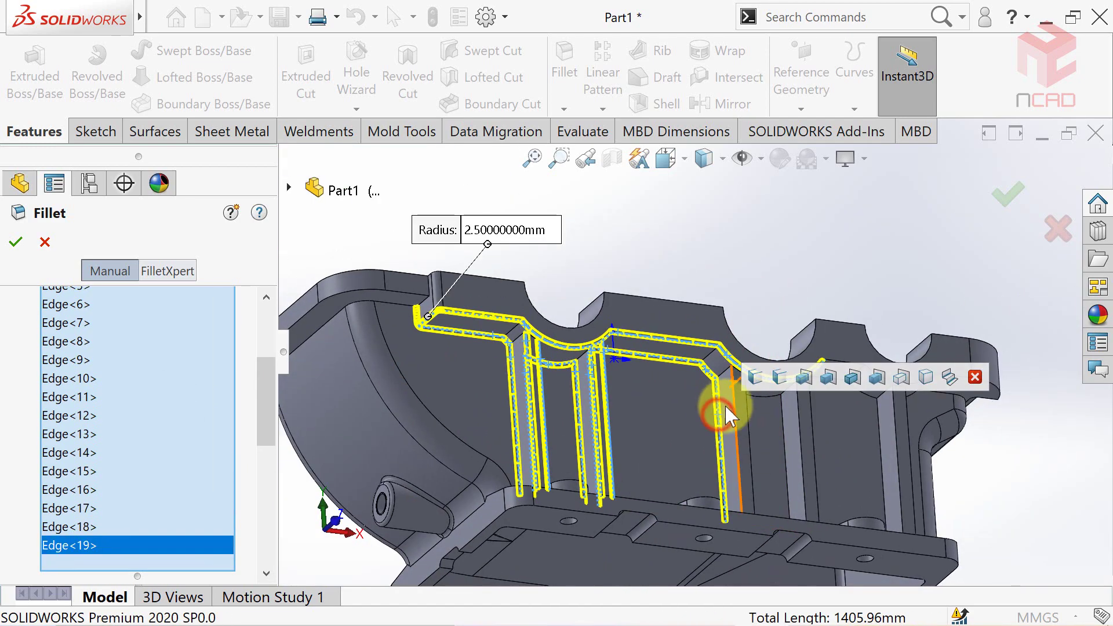
pyautogui.moveTo(725, 405); pyautogui.dragTo(747, 384, button='middle')
pyautogui.click(747, 384)
pyautogui.click(750, 410)
pyautogui.scroll(-3, 750, 410)
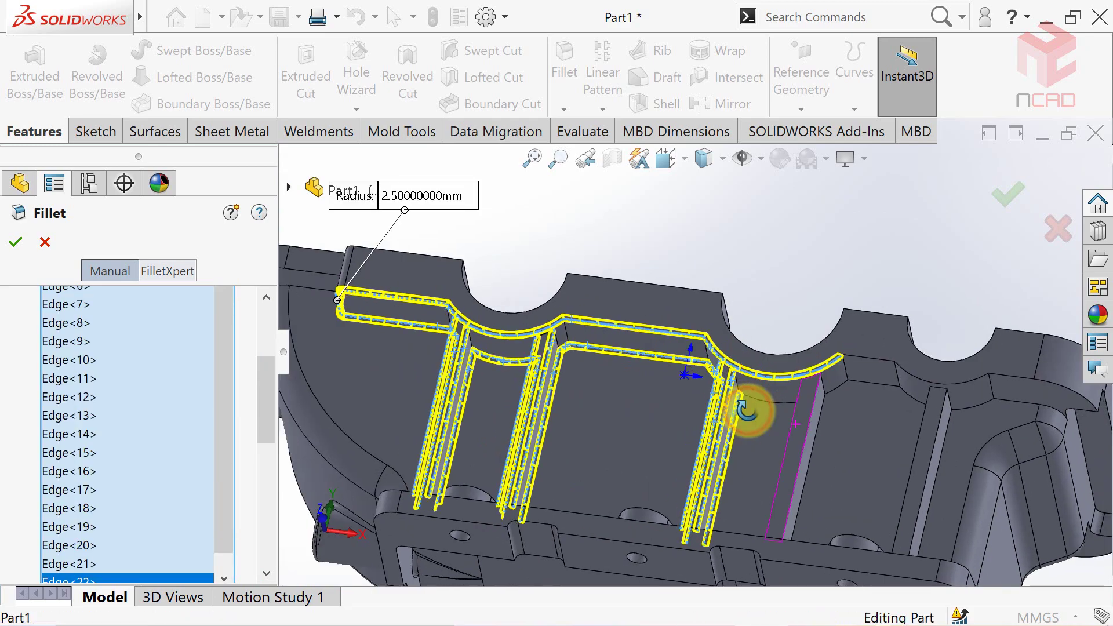
pyautogui.click(779, 408)
pyautogui.click(799, 455)
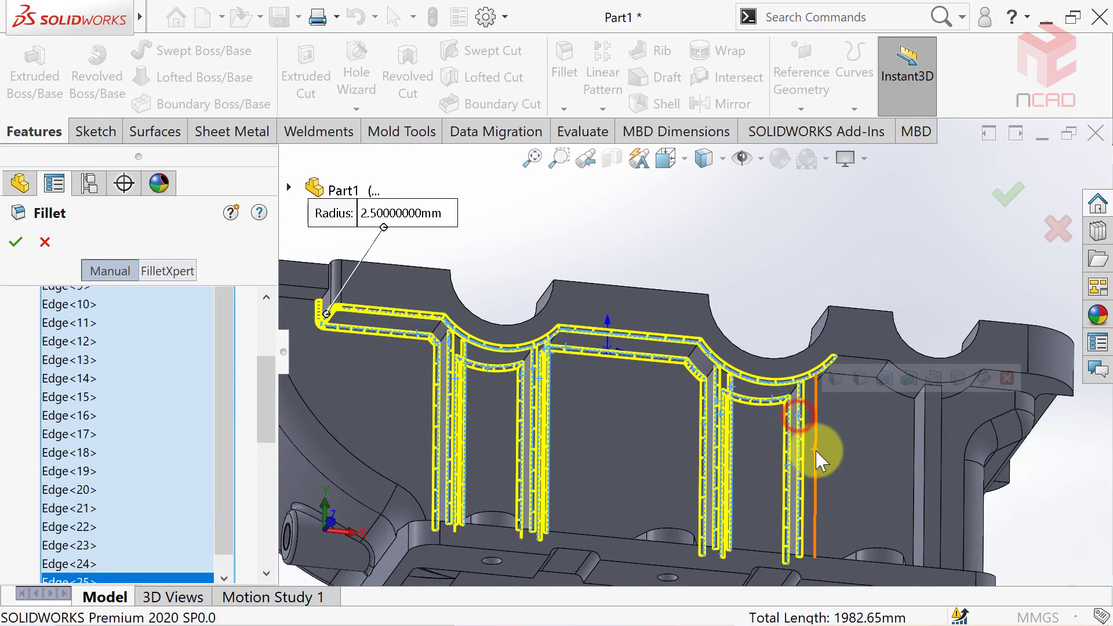
# Step: Add the rib edges on the far side of the housing to the fillet
pyautogui.moveTo(812, 455); pyautogui.dragTo(817, 444, button='middle')
pyautogui.click(816, 433)
pyautogui.click(839, 353)
pyautogui.click(861, 375)
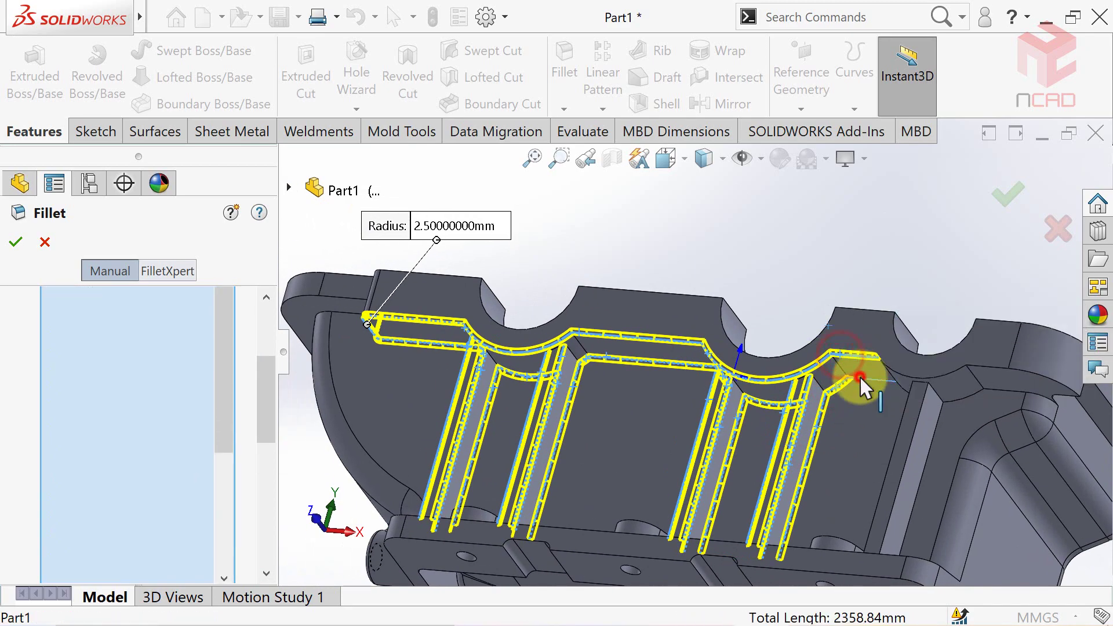
pyautogui.scroll(2, 860, 375)
pyautogui.moveTo(860, 376); pyautogui.dragTo(858, 377, button='middle')
pyautogui.scroll(-3, 859, 377)
pyautogui.click(864, 341)
pyautogui.click(860, 407)
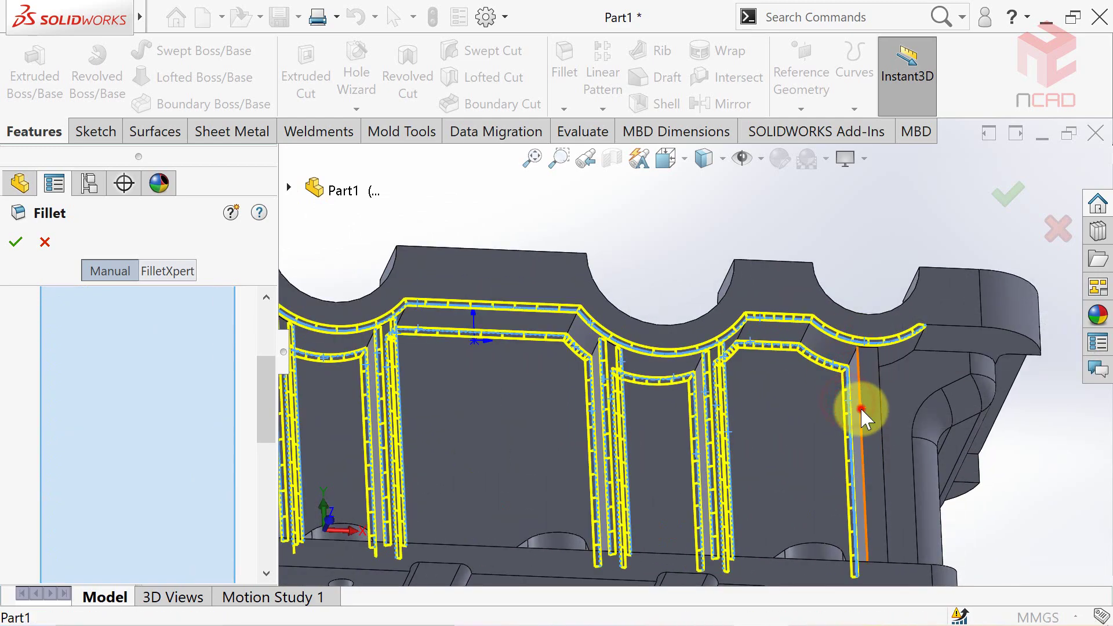
pyautogui.click(885, 432)
pyautogui.click(885, 389)
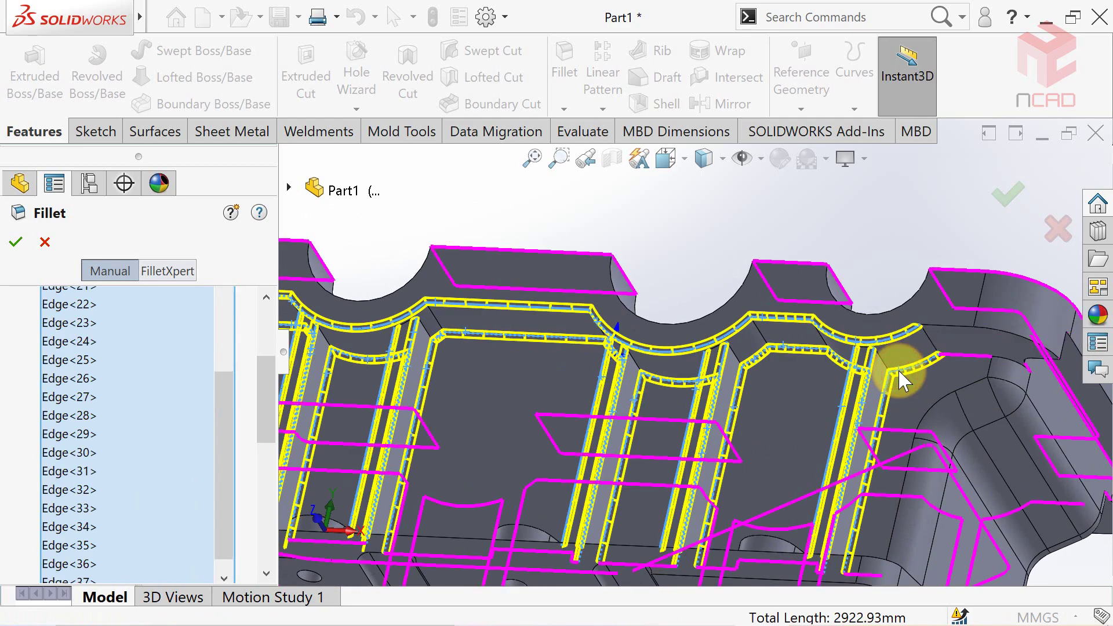
pyautogui.moveTo(886, 389); pyautogui.dragTo(850, 336, button='middle')
pyautogui.click(850, 332)
pyautogui.moveTo(848, 332); pyautogui.dragTo(834, 324, button='middle')
# Step: Clear unwanted selections and add the top rim edges, removing a stray face
pyautogui.rightClick(149, 582)
pyautogui.click(203, 533)
pyautogui.moveTo(207, 546); pyautogui.dragTo(203, 535, button='middle')
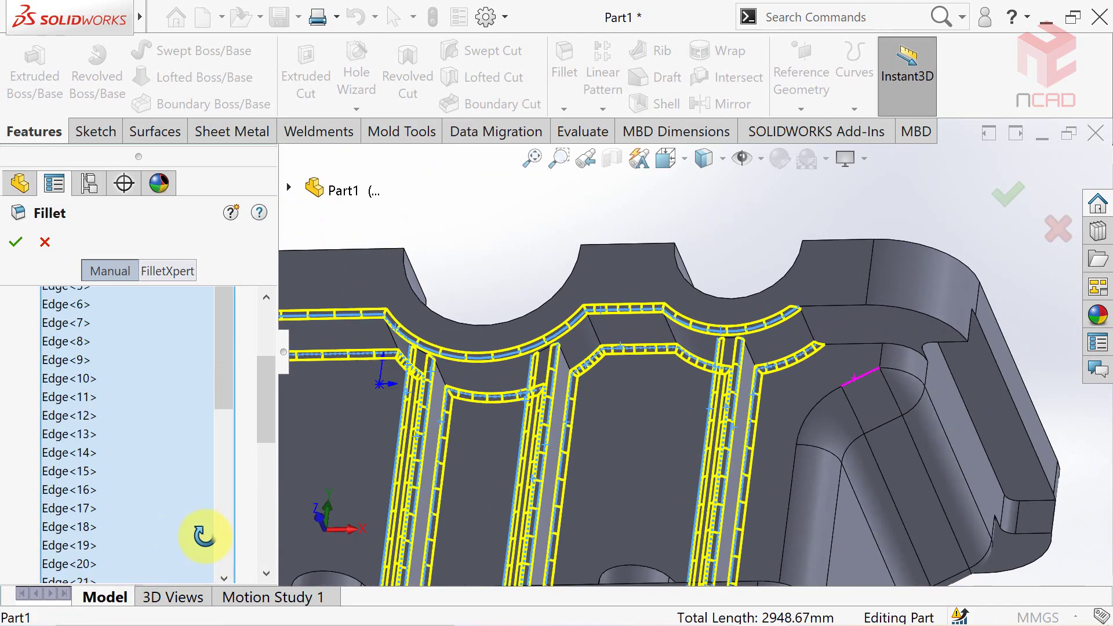
pyautogui.click(816, 305)
pyautogui.moveTo(815, 305)
pyautogui.mouseDown(button='middle')
pyautogui.moveTo(557, 318)
pyautogui.moveTo(571, 323)
pyautogui.mouseUp(button='middle')
pyautogui.click(556, 318)
pyautogui.click(562, 367)
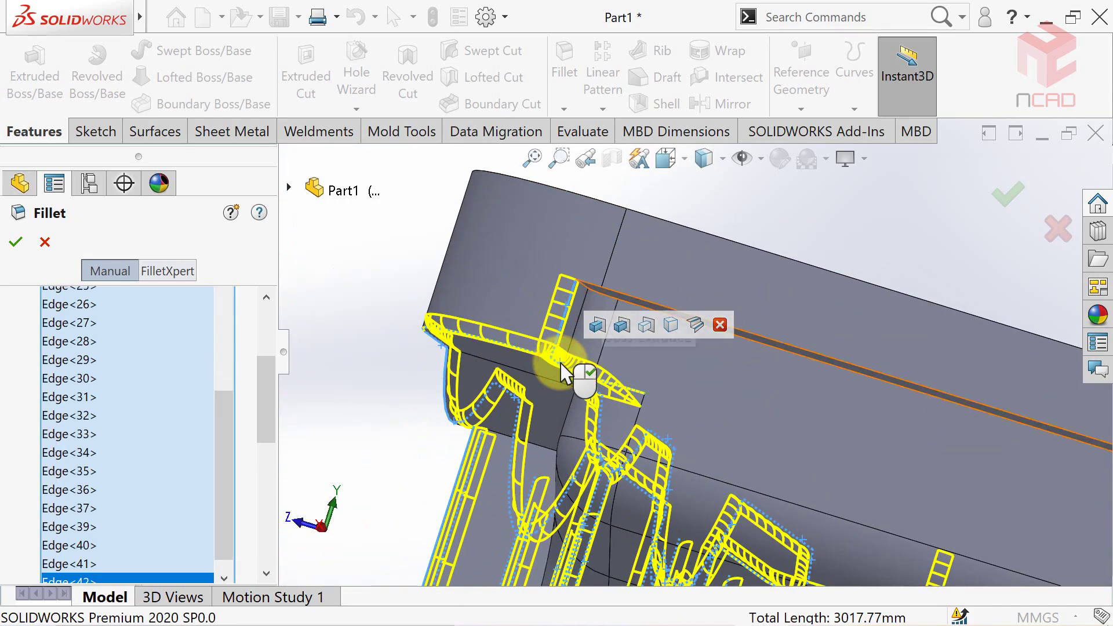
pyautogui.moveTo(571, 373); pyautogui.dragTo(620, 293, button='middle')
pyautogui.click(620, 293)
pyautogui.rightClick(234, 545)
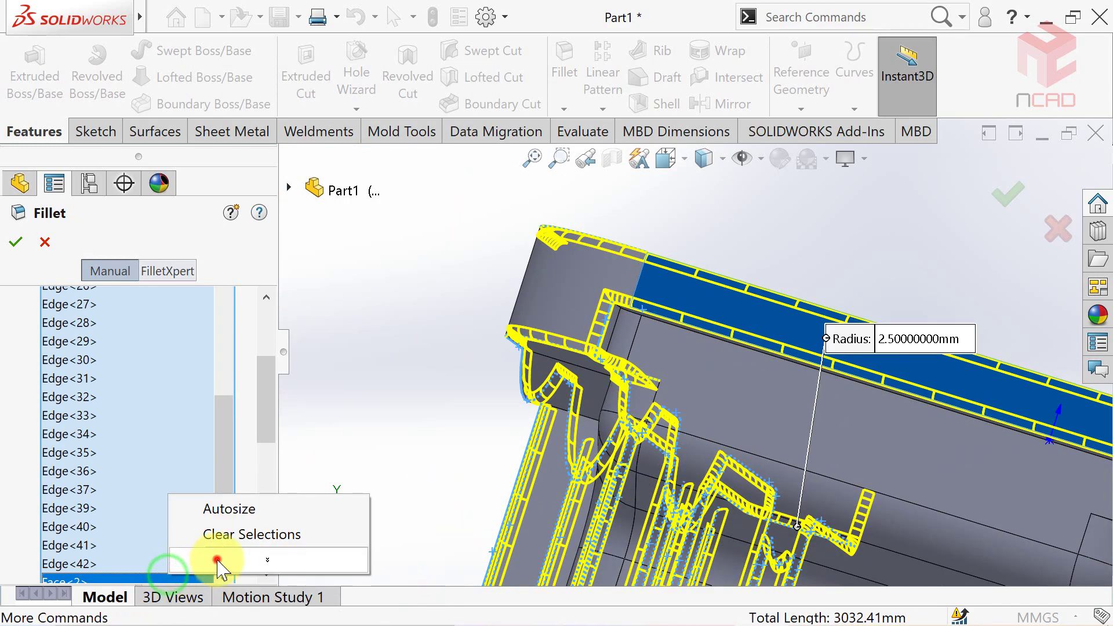
pyautogui.click(226, 538)
pyautogui.scroll(-3, 635, 311)
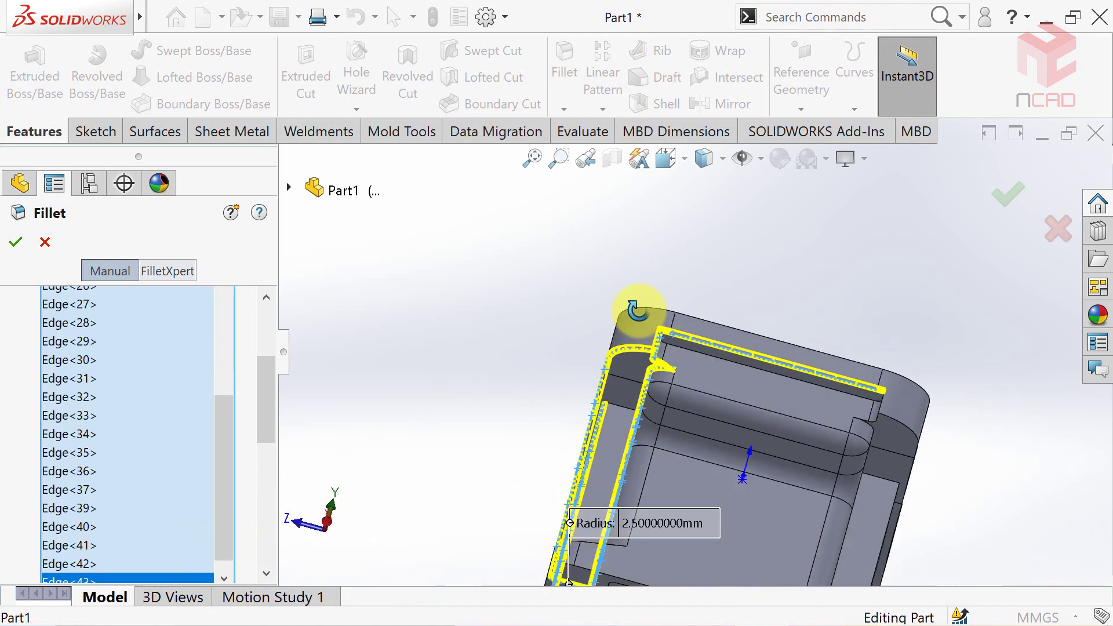
pyautogui.scroll(5, 635, 310)
# Step: Add the rounded corner edge and neighbouring inner wall edges to the fillet
pyautogui.click(644, 312)
pyautogui.click(749, 340)
pyautogui.scroll(3, 743, 410)
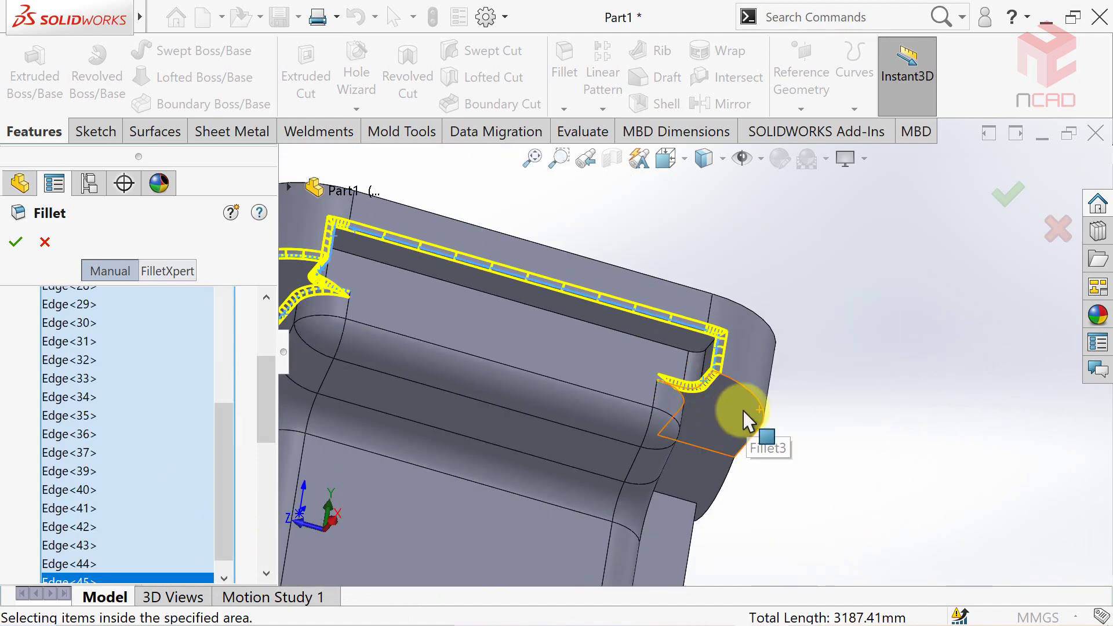
pyautogui.click(758, 398)
pyautogui.moveTo(758, 397); pyautogui.dragTo(653, 410, button='middle')
pyautogui.click(657, 409)
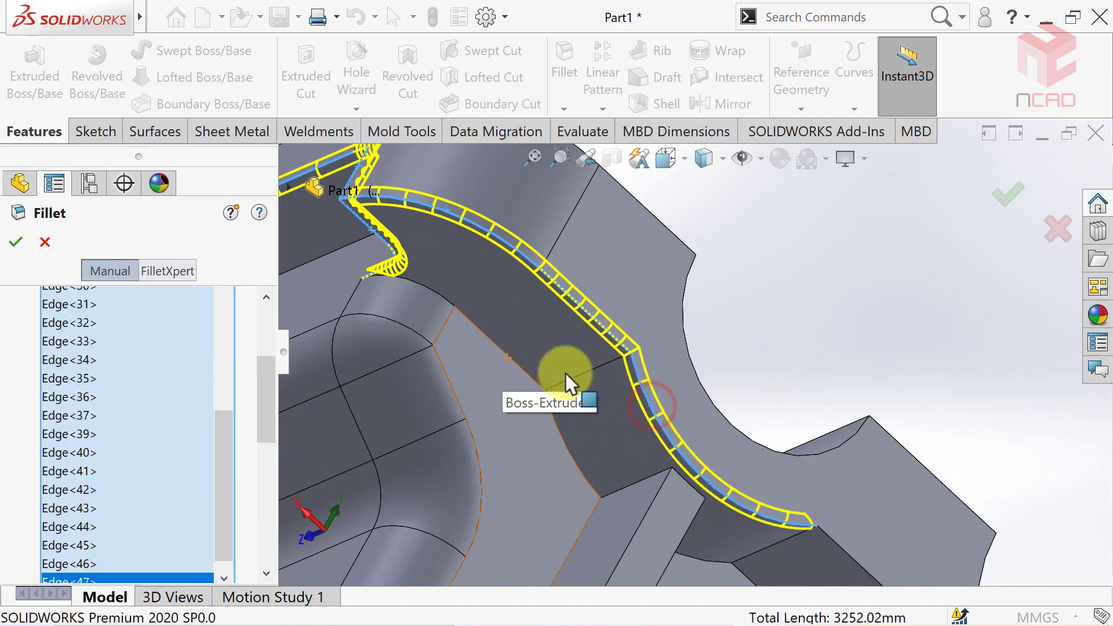
pyautogui.click(513, 369)
pyautogui.click(558, 432)
pyautogui.scroll(5, 558, 432)
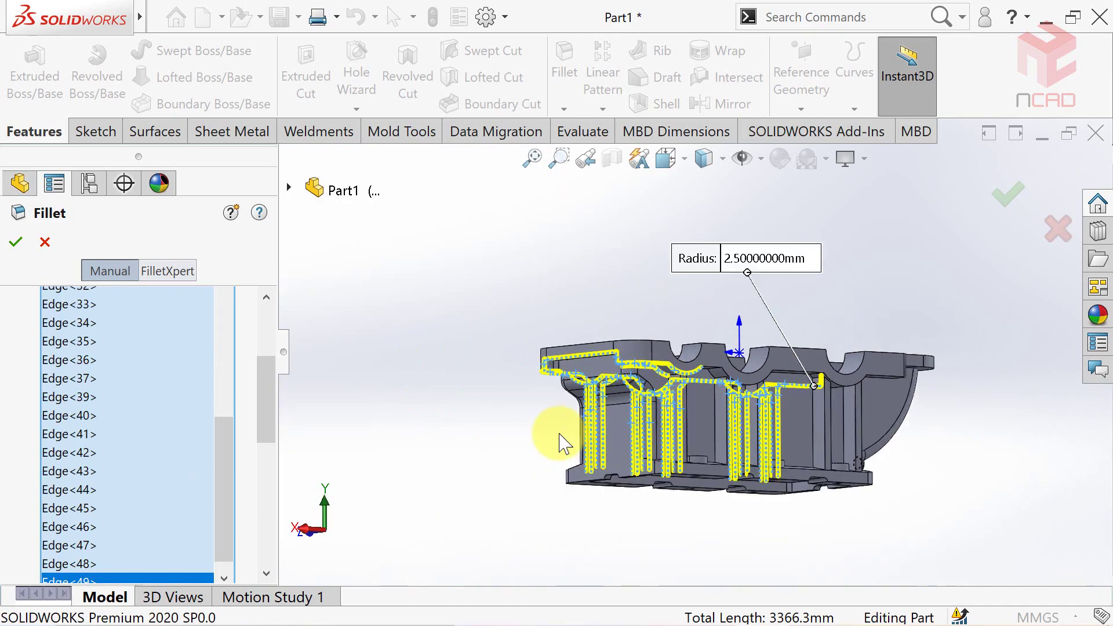
pyautogui.scroll(-5, 559, 437)
pyautogui.scroll(-2, 561, 444)
# Step: Add the vertical rib edges and adjoining edges across the housing to the fillet
pyautogui.click(578, 278)
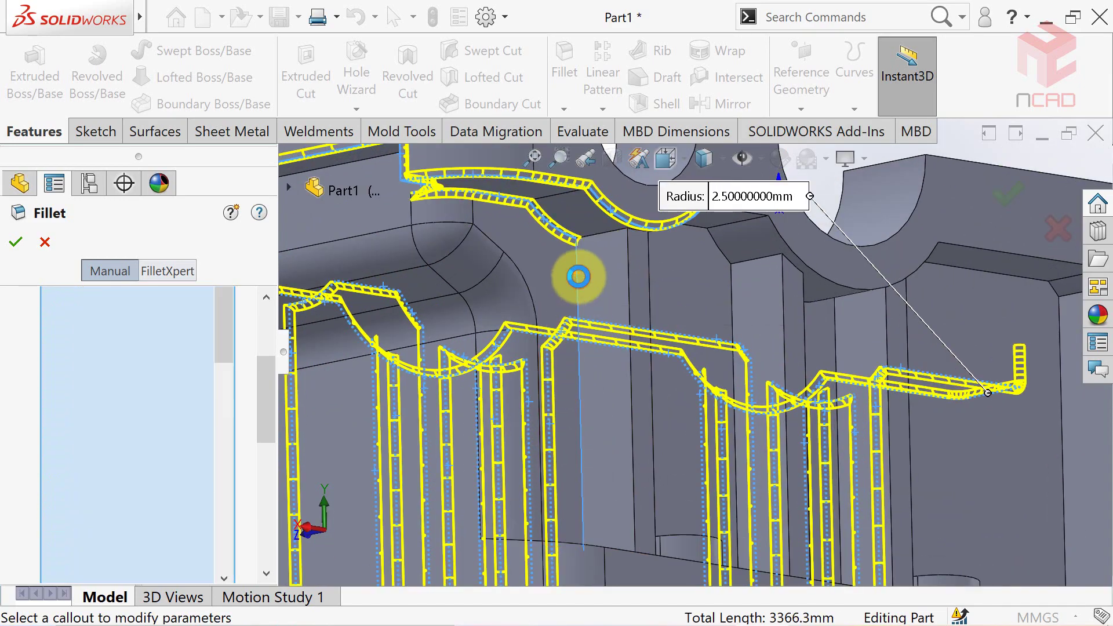
pyautogui.click(628, 290)
pyautogui.click(649, 299)
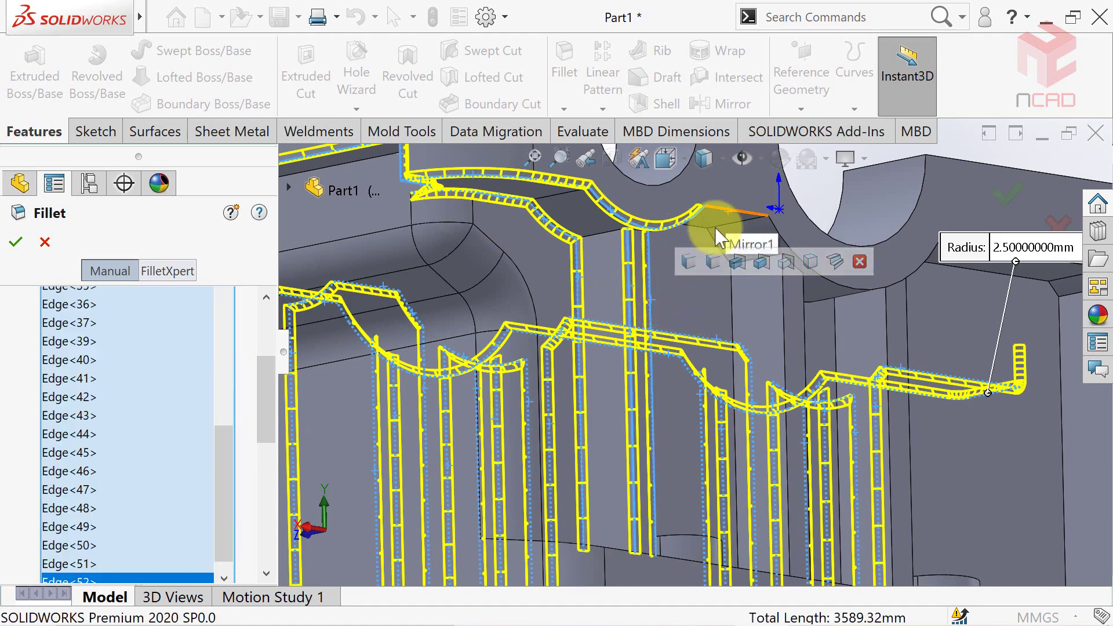
pyautogui.click(802, 261)
pyautogui.click(721, 248)
pyautogui.moveTo(720, 248)
pyautogui.mouseDown(button='middle')
pyautogui.moveTo(748, 260)
pyautogui.moveTo(670, 273)
pyautogui.mouseUp(button='middle')
pyautogui.click(748, 260)
pyautogui.click(634, 293)
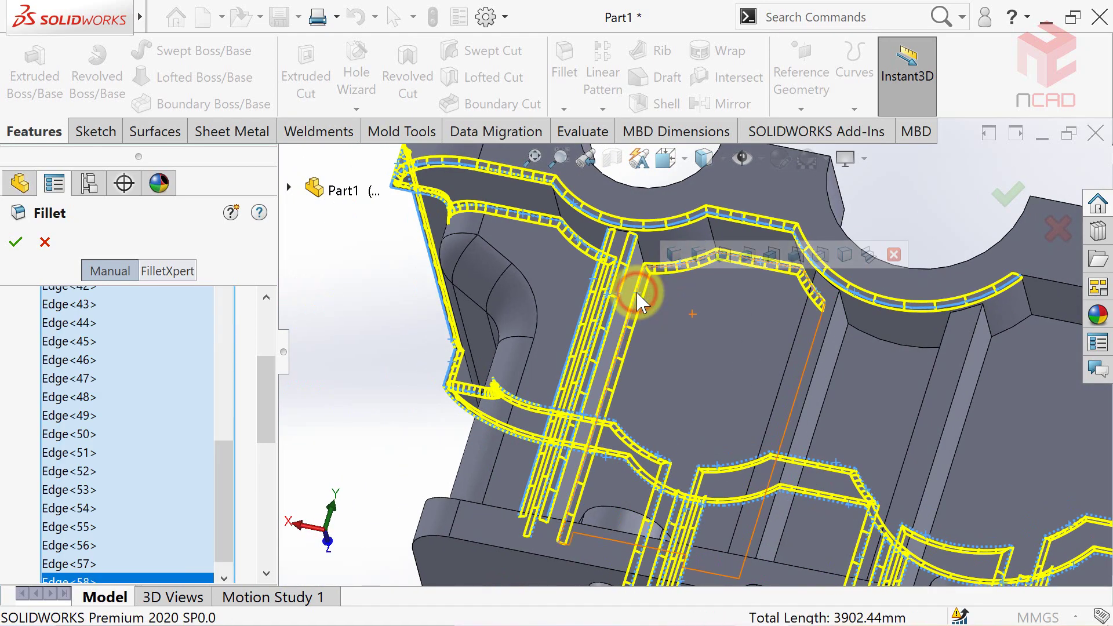
pyautogui.click(818, 346)
pyautogui.click(831, 310)
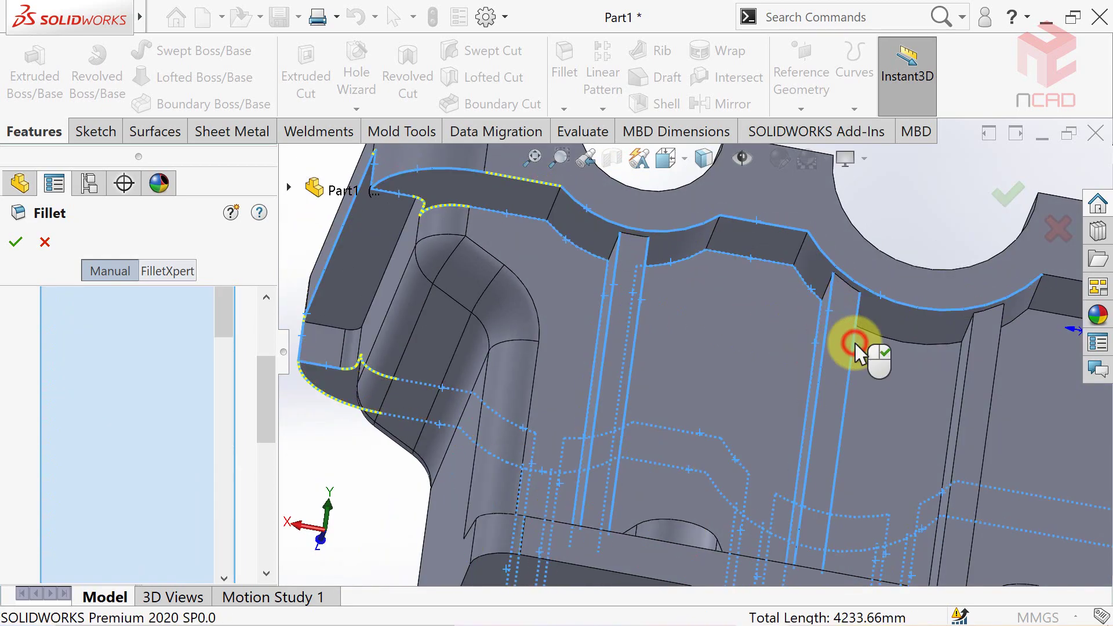
pyautogui.moveTo(844, 348); pyautogui.dragTo(853, 346, button='middle')
pyautogui.click(853, 345)
pyautogui.click(885, 336)
pyautogui.scroll(-3, 927, 371)
pyautogui.click(939, 384)
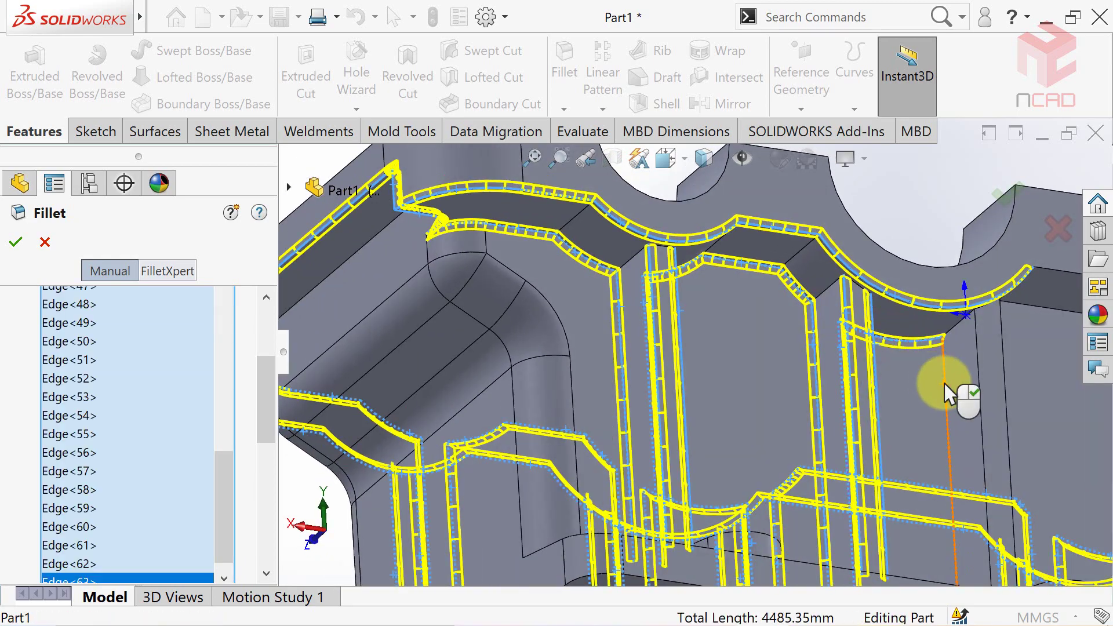
pyautogui.click(986, 398)
pyautogui.scroll(3, 1001, 394)
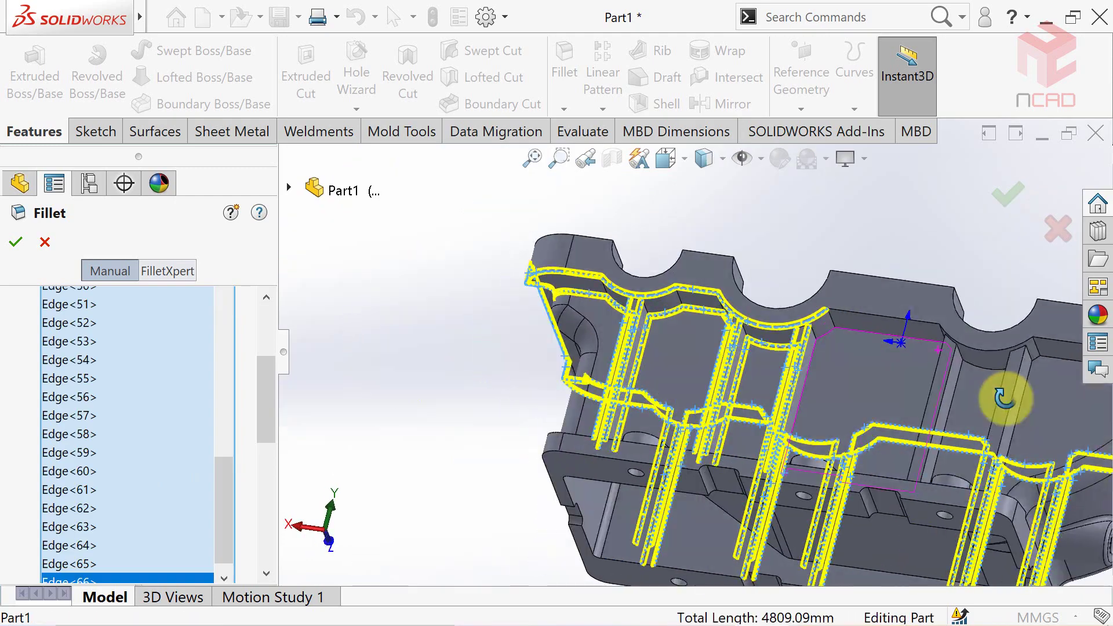
pyautogui.scroll(-3, 799, 345)
# Step: Add the short arc, top rim, curved and remaining rib edges to the fillet
pyautogui.click(710, 344)
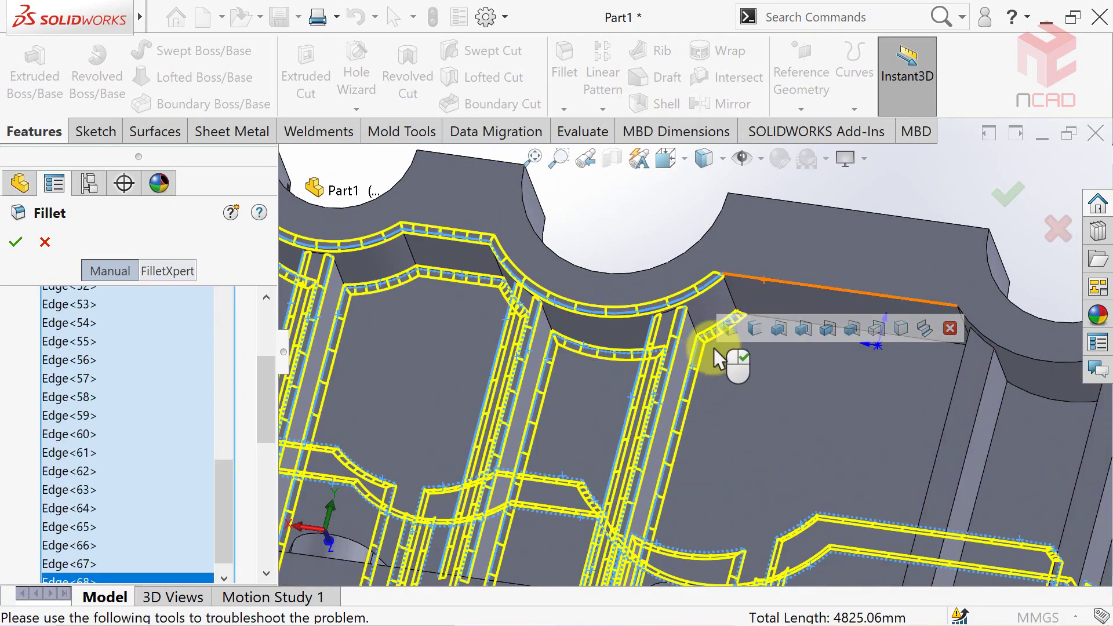
pyautogui.click(785, 279)
pyautogui.click(830, 336)
pyautogui.scroll(3, 837, 331)
pyautogui.click(920, 347)
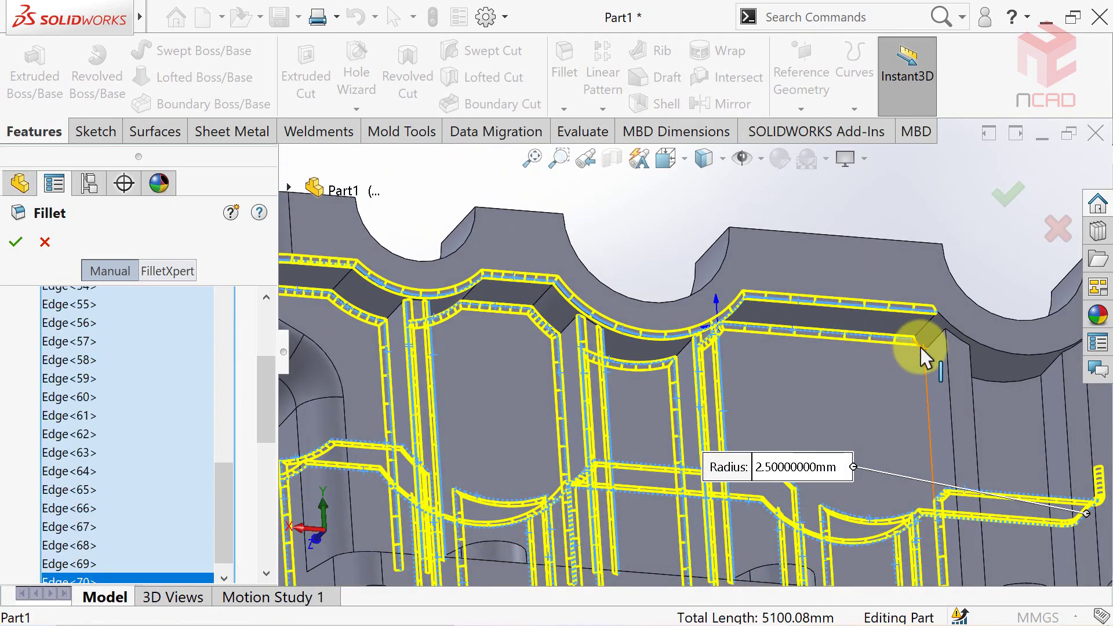
pyautogui.click(926, 395)
pyautogui.scroll(2, 927, 395)
pyautogui.click(838, 355)
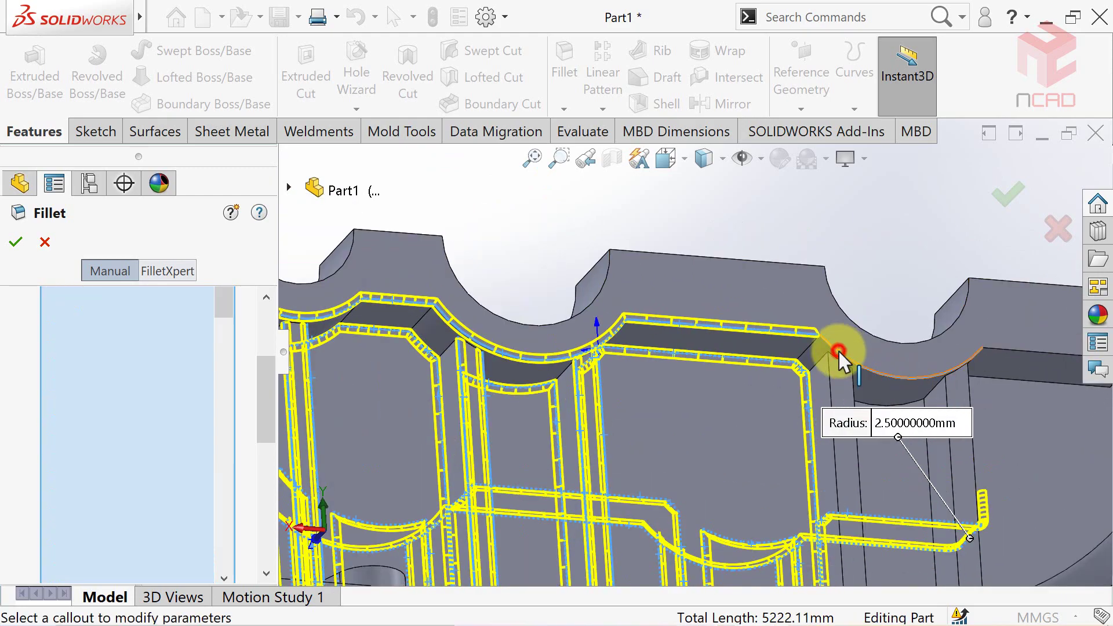
pyautogui.click(859, 408)
pyautogui.moveTo(859, 408); pyautogui.dragTo(857, 397, button='middle')
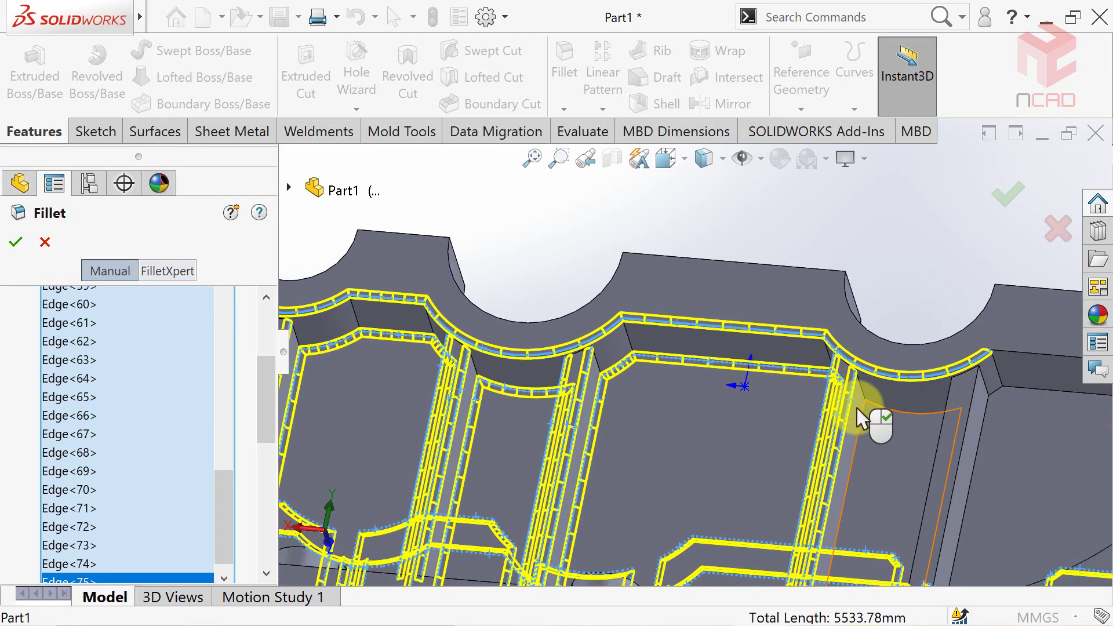
pyautogui.click(896, 413)
pyautogui.click(954, 447)
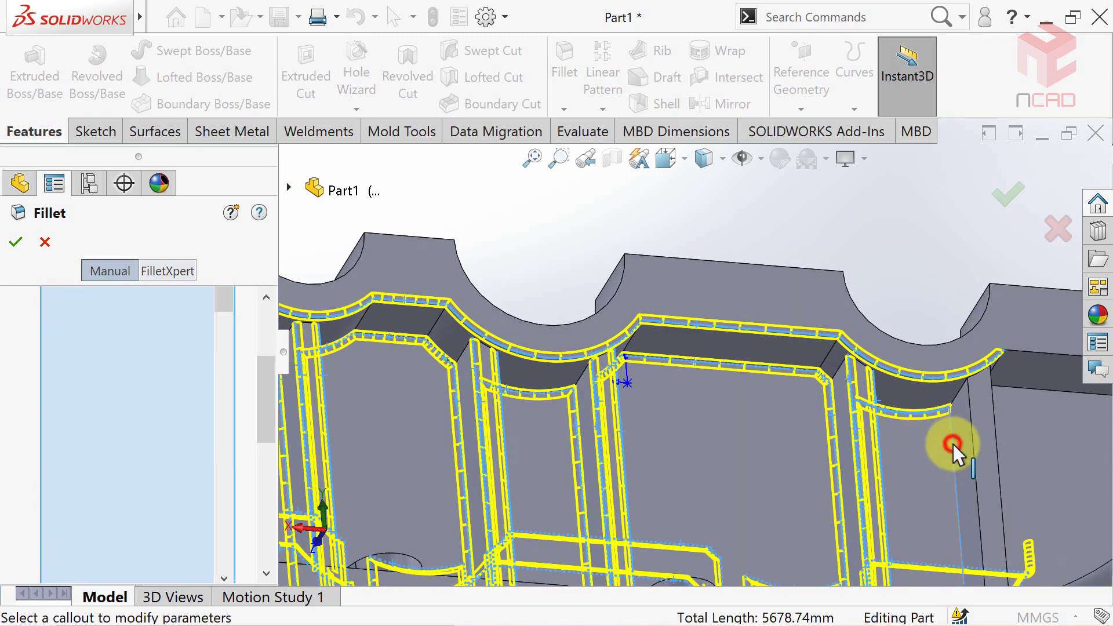
pyautogui.click(989, 457)
pyautogui.moveTo(989, 457); pyautogui.dragTo(780, 377, button='middle')
pyautogui.click(980, 392)
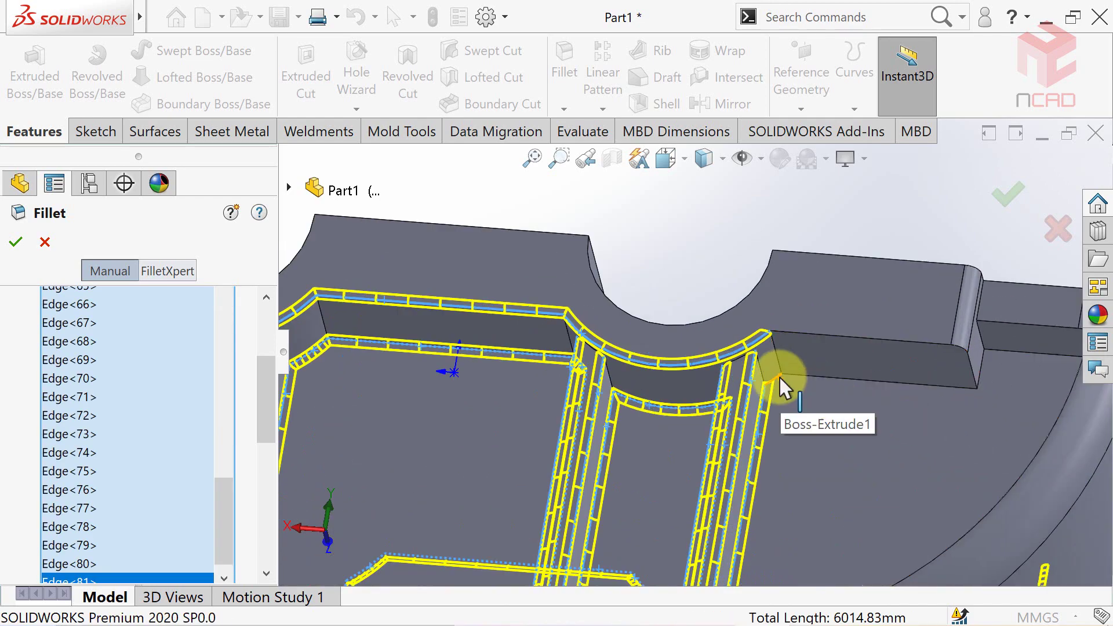
pyautogui.click(780, 378)
pyautogui.click(835, 380)
pyautogui.click(795, 331)
pyautogui.moveTo(795, 332)
pyautogui.mouseDown(button='middle')
pyautogui.moveTo(792, 354)
pyautogui.moveTo(758, 315)
pyautogui.moveTo(670, 383)
pyautogui.mouseUp(button='middle')
pyautogui.click(809, 364)
pyautogui.click(765, 333)
# Step: Add the curved bolt-boss edges on the underside to the 2.5 mm fillet
pyautogui.click(671, 380)
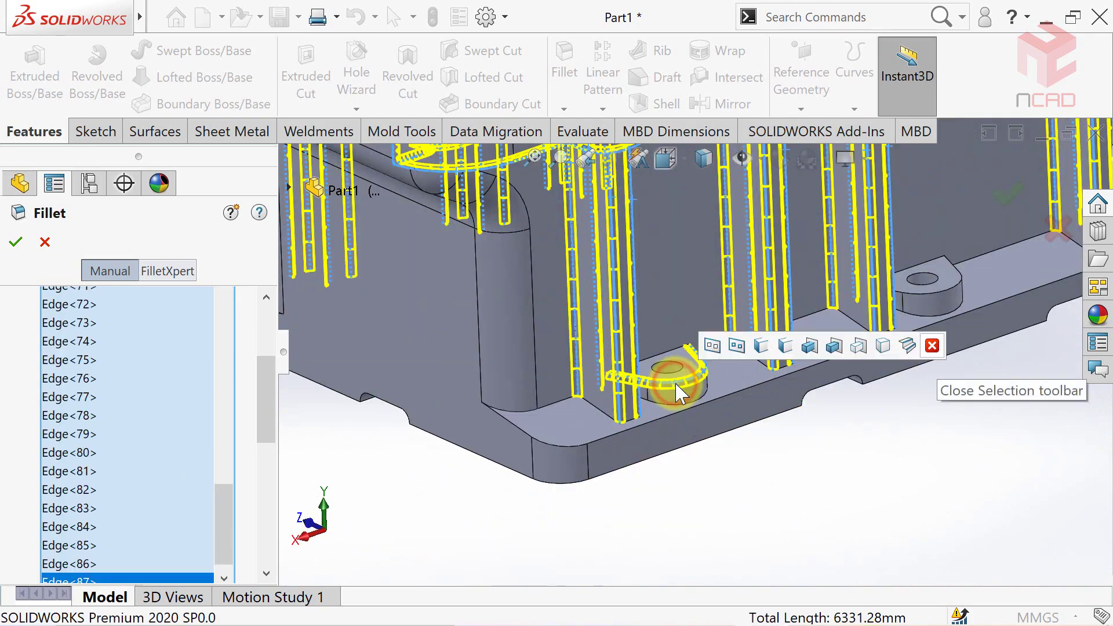
pyautogui.moveTo(957, 287)
pyautogui.mouseDown(button='middle')
pyautogui.moveTo(964, 298)
pyautogui.moveTo(857, 319)
pyautogui.mouseUp(button='middle')
pyautogui.click(857, 319)
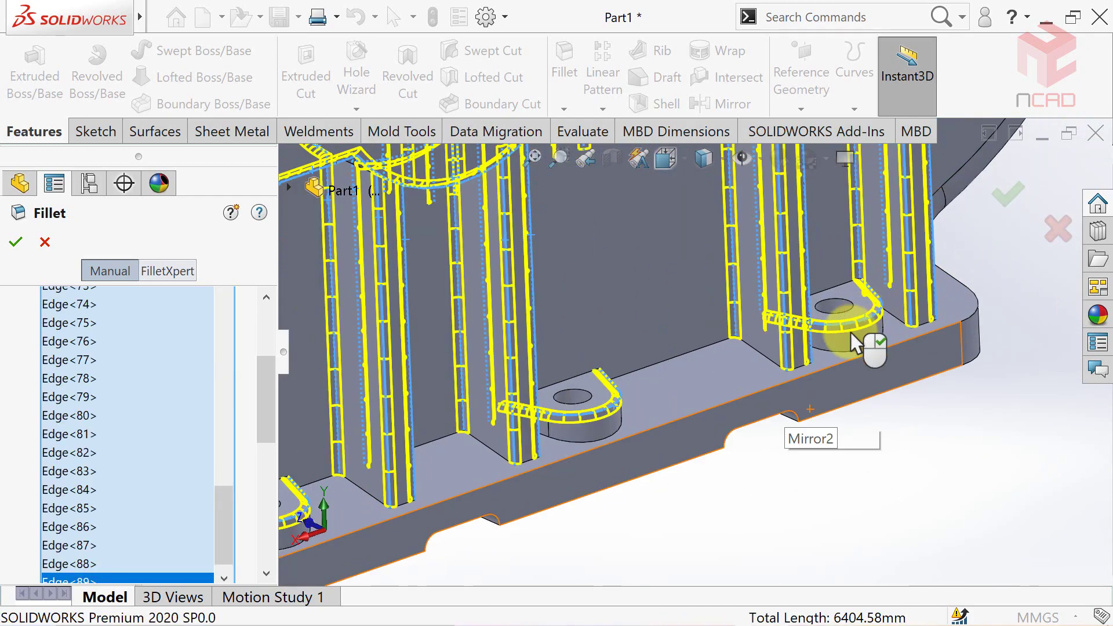
pyautogui.click(800, 376)
pyautogui.scroll(5, 800, 375)
pyautogui.moveTo(802, 385); pyautogui.dragTo(800, 373, button='middle')
pyautogui.scroll(-5, 800, 372)
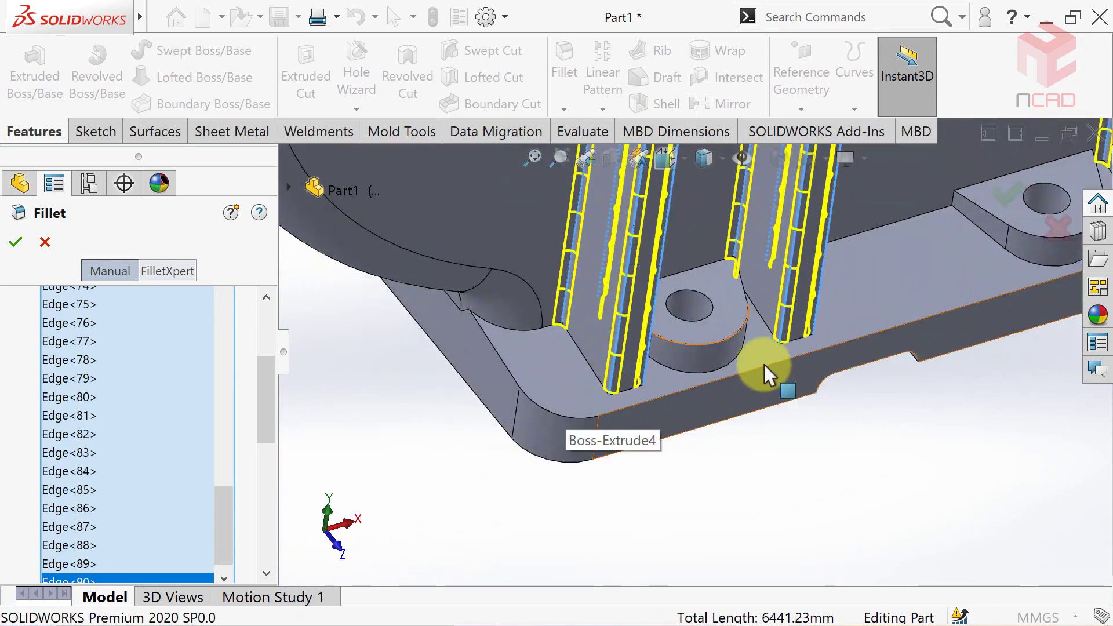
pyautogui.click(706, 346)
pyautogui.scroll(5, 753, 330)
pyautogui.click(944, 270)
pyautogui.moveTo(944, 271)
pyautogui.mouseDown(button='middle')
pyautogui.moveTo(868, 327)
pyautogui.moveTo(651, 319)
pyautogui.mouseUp(button='middle')
pyautogui.click(886, 308)
pyautogui.click(865, 323)
pyautogui.scroll(5, 864, 323)
pyautogui.scroll(-5, 650, 319)
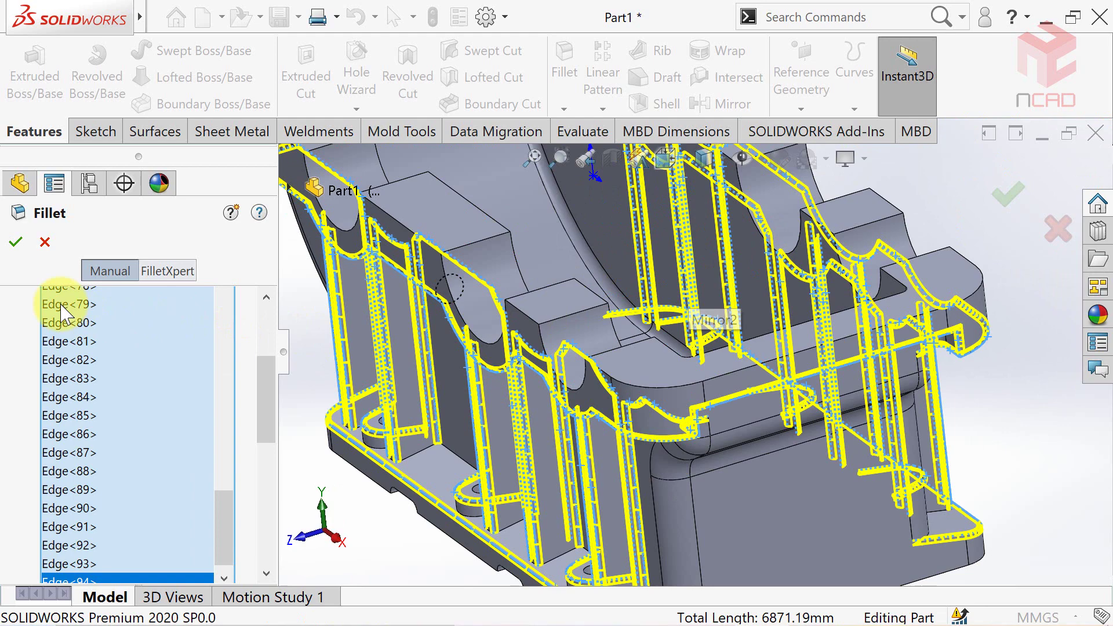
# Step: Apply the 2.5 mm fillet, then select the top rim face at the curved end
pyautogui.click(26, 255)
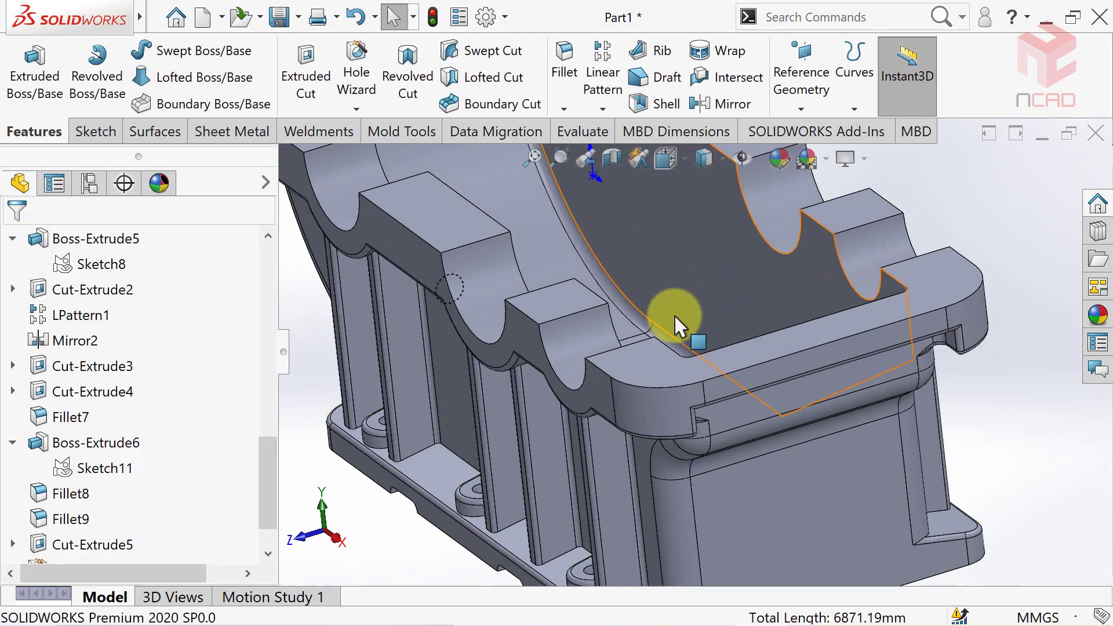
pyautogui.moveTo(673, 314)
pyautogui.mouseDown(button='middle')
pyautogui.moveTo(689, 353)
pyautogui.moveTo(666, 372)
pyautogui.moveTo(705, 331)
pyautogui.moveTo(684, 365)
pyautogui.moveTo(616, 353)
pyautogui.moveTo(827, 390)
pyautogui.moveTo(810, 347)
pyautogui.moveTo(686, 402)
pyautogui.moveTo(760, 433)
pyautogui.moveTo(643, 360)
pyautogui.moveTo(820, 377)
pyautogui.moveTo(790, 372)
pyautogui.moveTo(733, 398)
pyautogui.moveTo(725, 441)
pyautogui.mouseUp(button='middle')
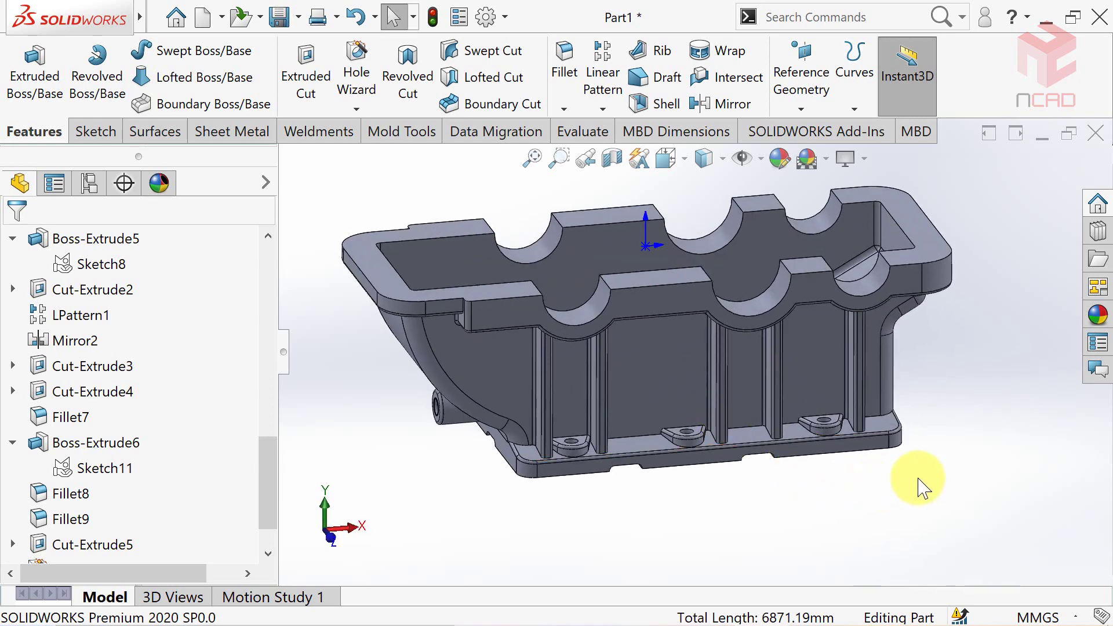
pyautogui.moveTo(922, 489)
pyautogui.mouseDown(button='middle')
pyautogui.moveTo(766, 479)
pyautogui.moveTo(690, 427)
pyautogui.moveTo(641, 303)
pyautogui.moveTo(548, 324)
pyautogui.mouseUp(button='middle')
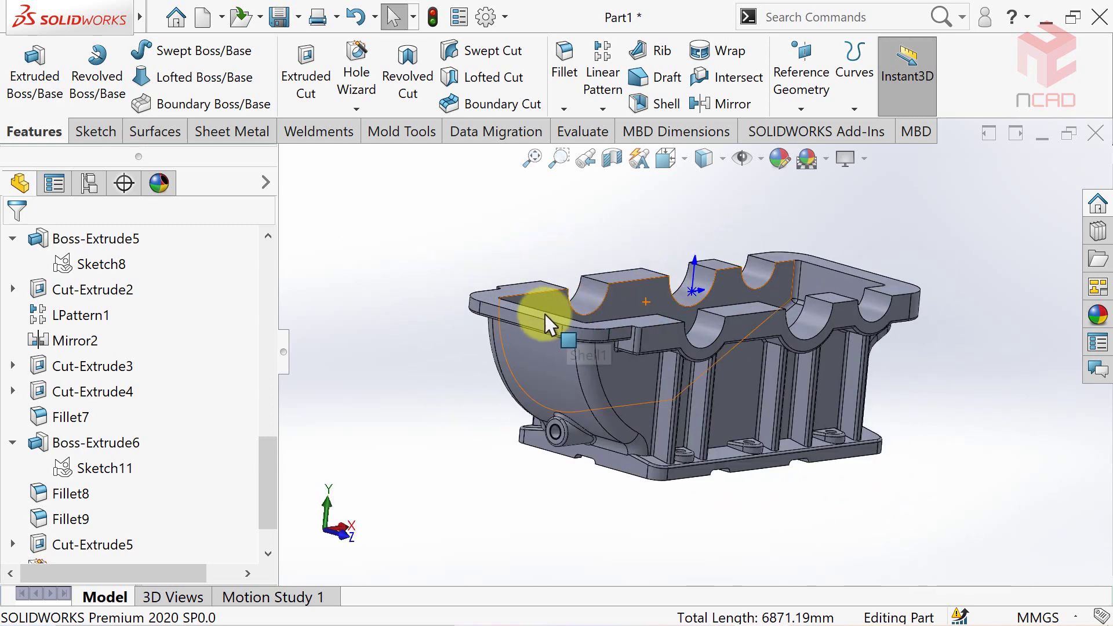
pyautogui.click(532, 322)
# Step: Start a sketch on the end face, view it normal, and draw a small circle
pyautogui.click(591, 280)
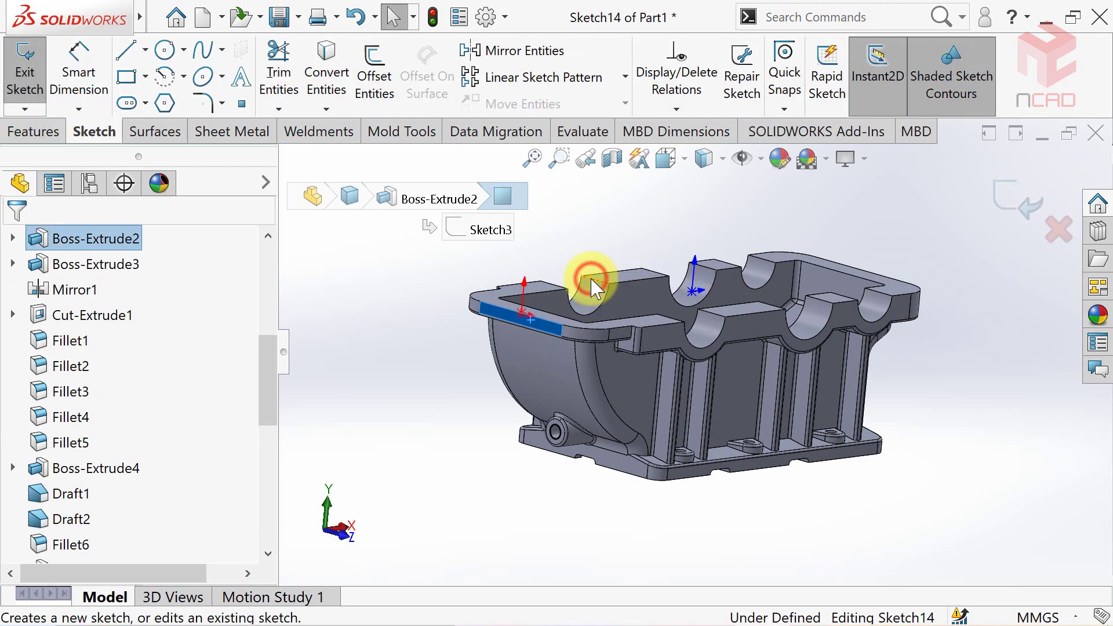
pyautogui.click(665, 168)
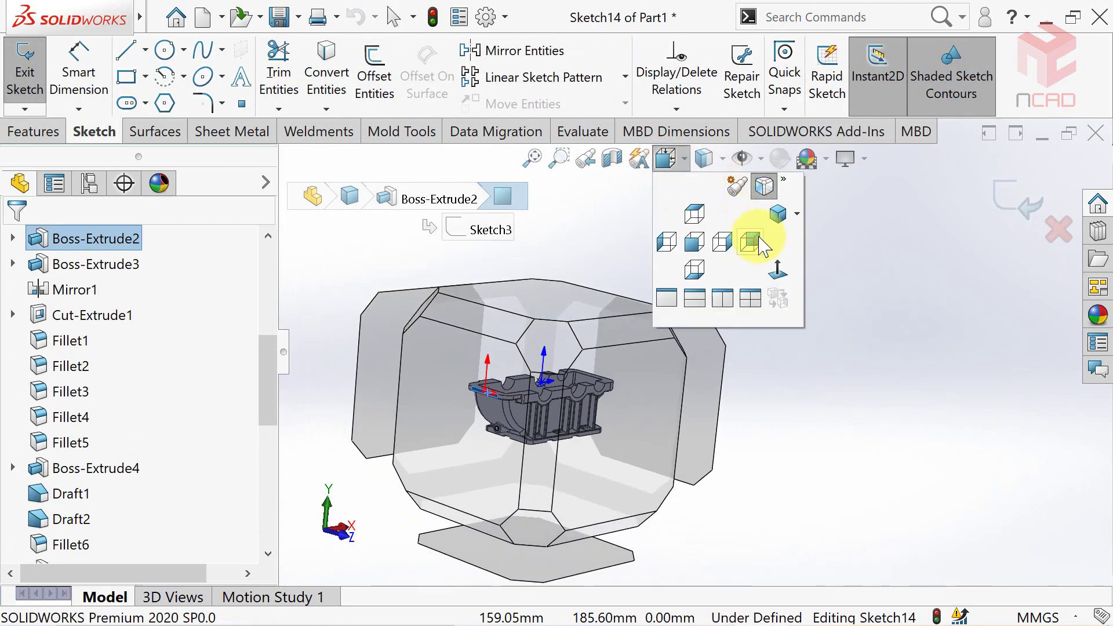
pyautogui.click(752, 241)
pyautogui.click(942, 330)
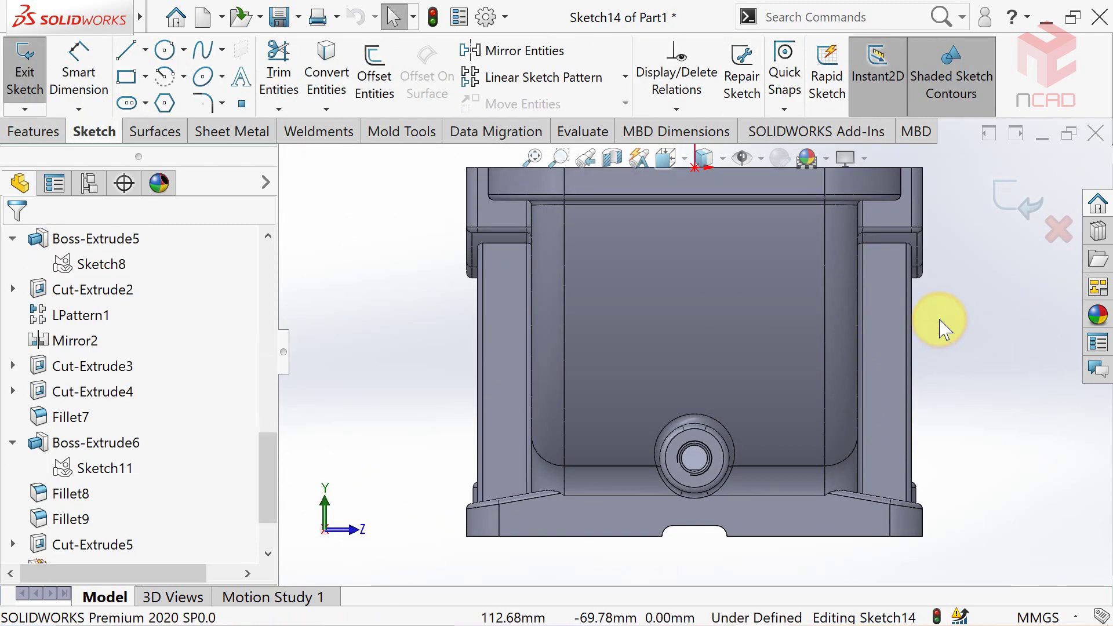
pyautogui.click(165, 51)
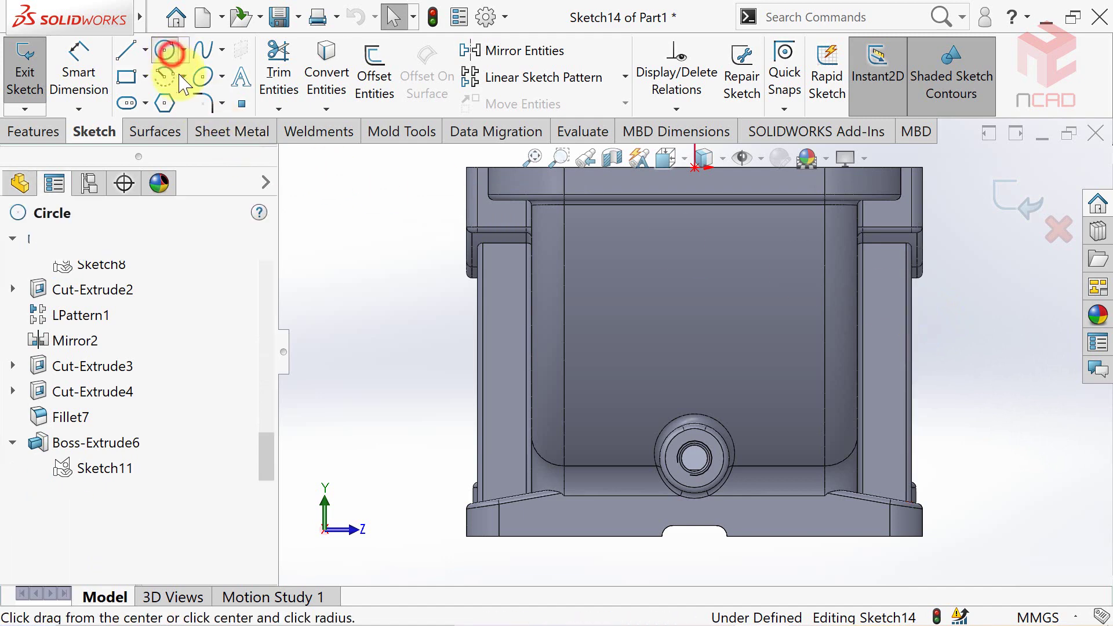
pyautogui.moveTo(695, 297); pyautogui.dragTo(708, 312)
pyautogui.press('Escape')
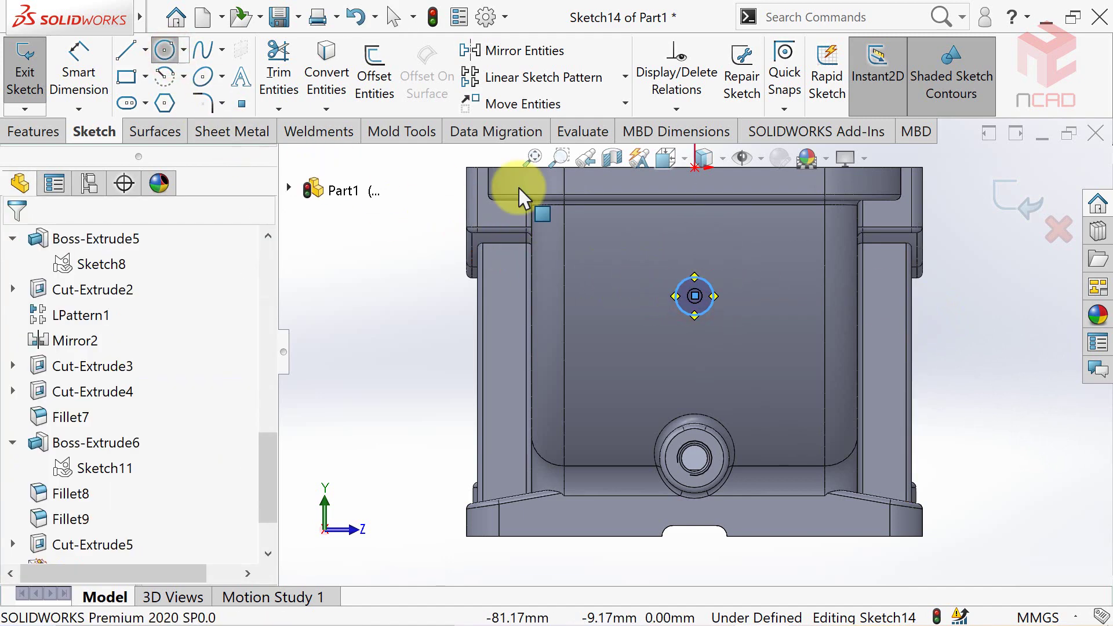
# Step: Draw two vertical lines from the circle to the top edge, trim the upper arc, and close the top
pyautogui.click(129, 52)
pyautogui.click(713, 296)
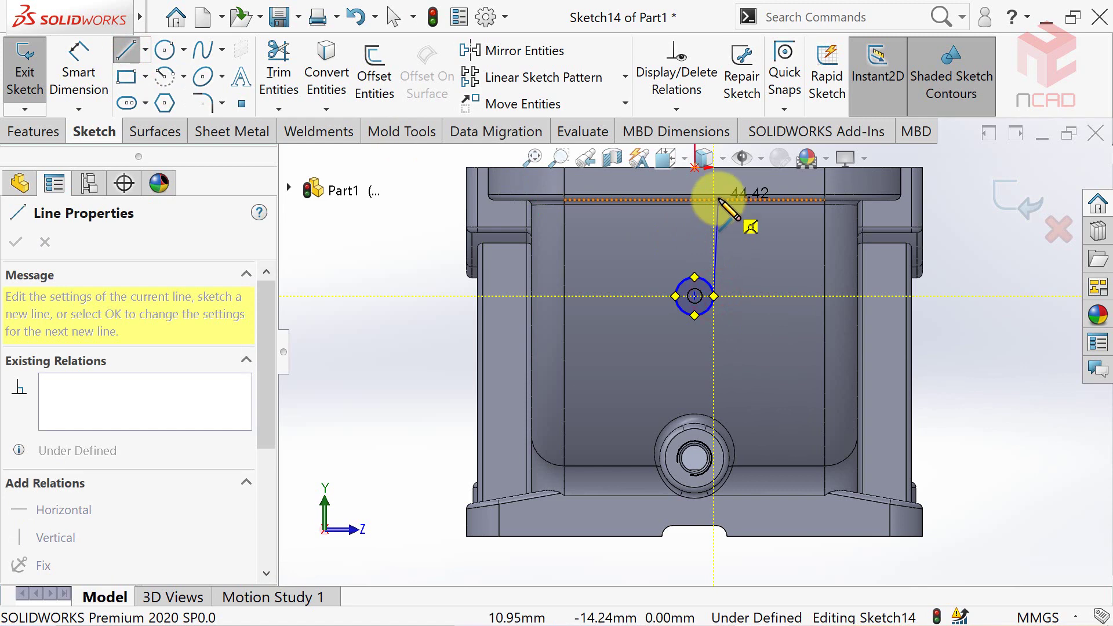
pyautogui.click(715, 200)
pyautogui.press('Escape')
pyautogui.click(128, 53)
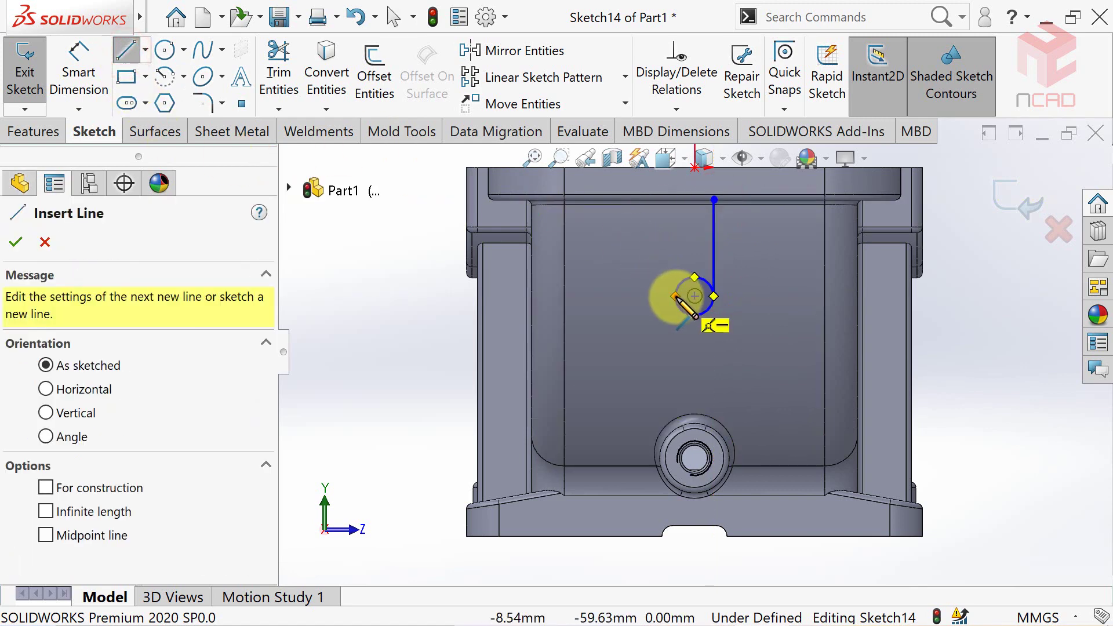
pyautogui.click(676, 296)
pyautogui.click(676, 200)
pyautogui.press('Escape')
pyautogui.click(278, 73)
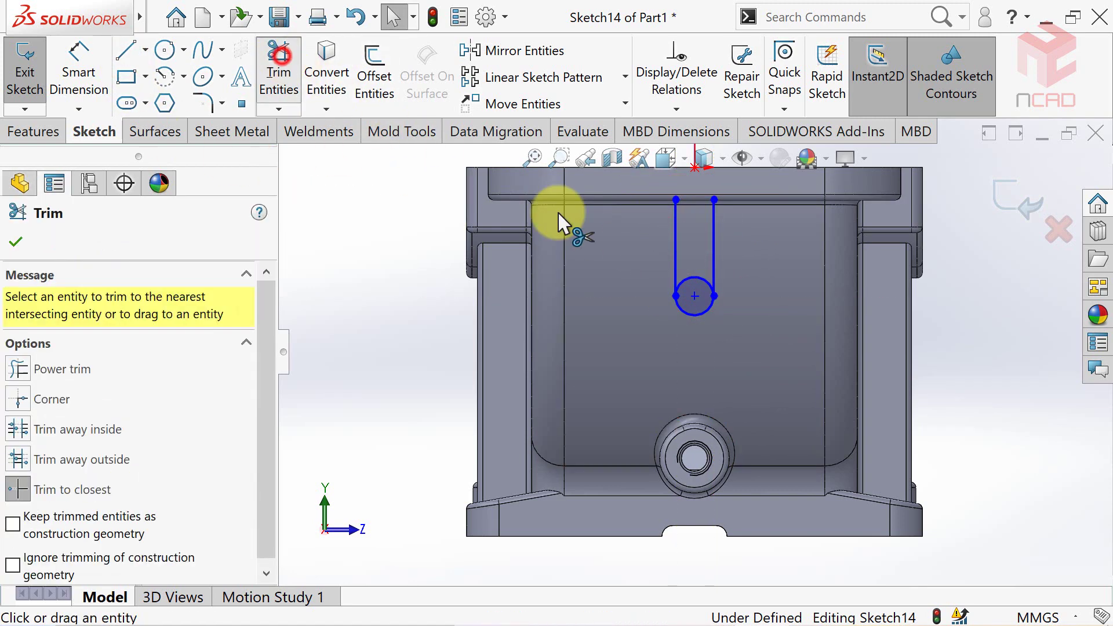
pyautogui.click(694, 277)
pyautogui.click(128, 53)
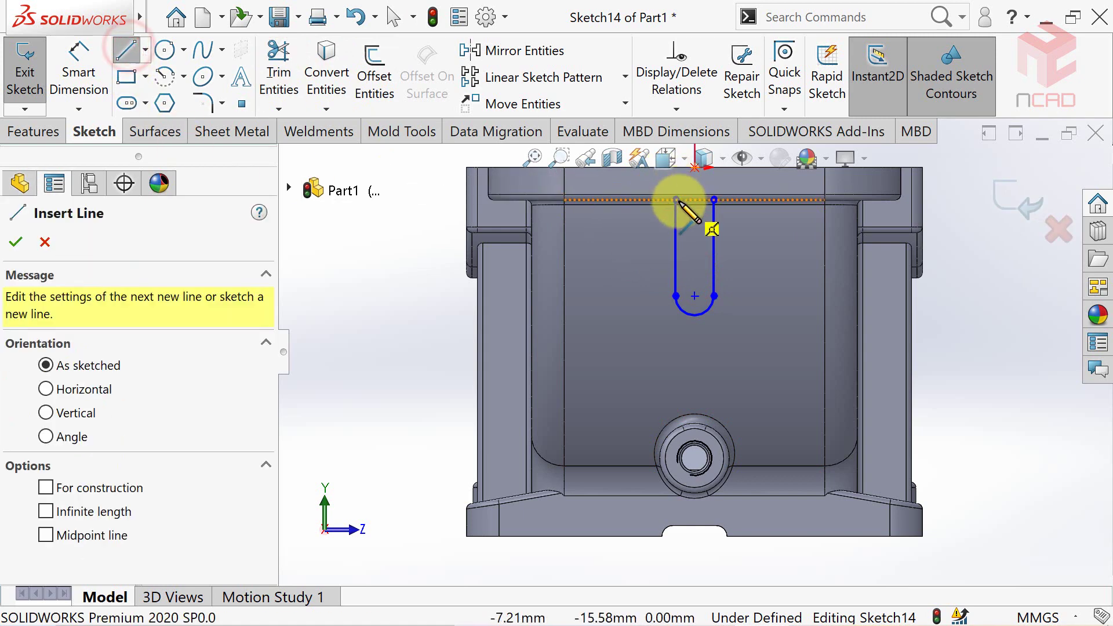
pyautogui.click(676, 199)
pyautogui.click(714, 200)
# Step: Dimension the slot to 65 mm long with an R10 end arc
pyautogui.click(80, 63)
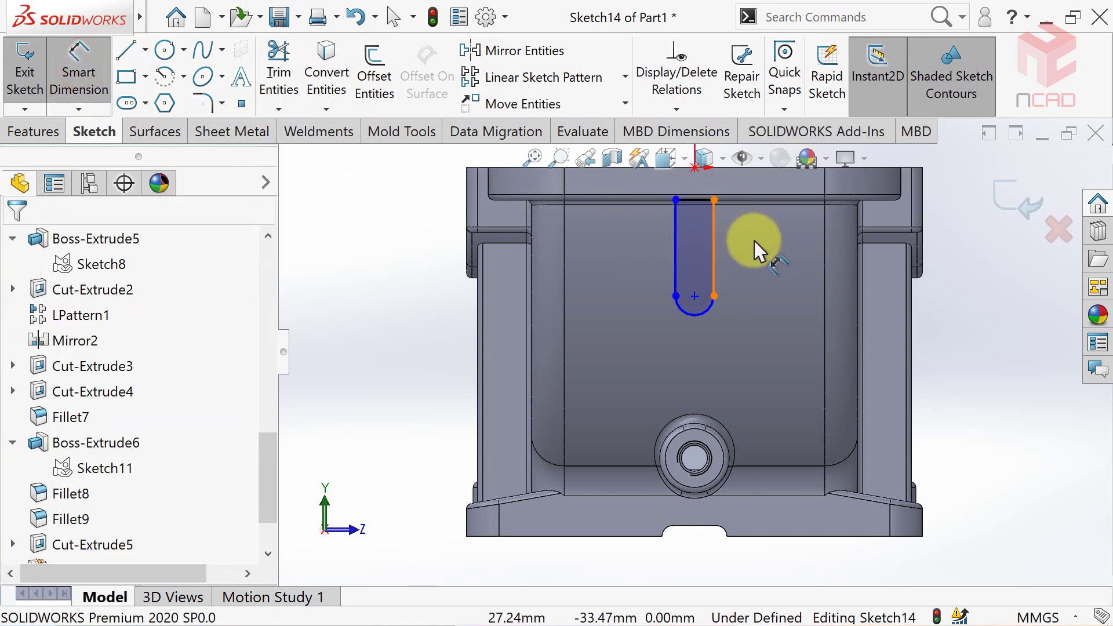
pyautogui.scroll(3, 764, 232)
pyautogui.click(640, 207)
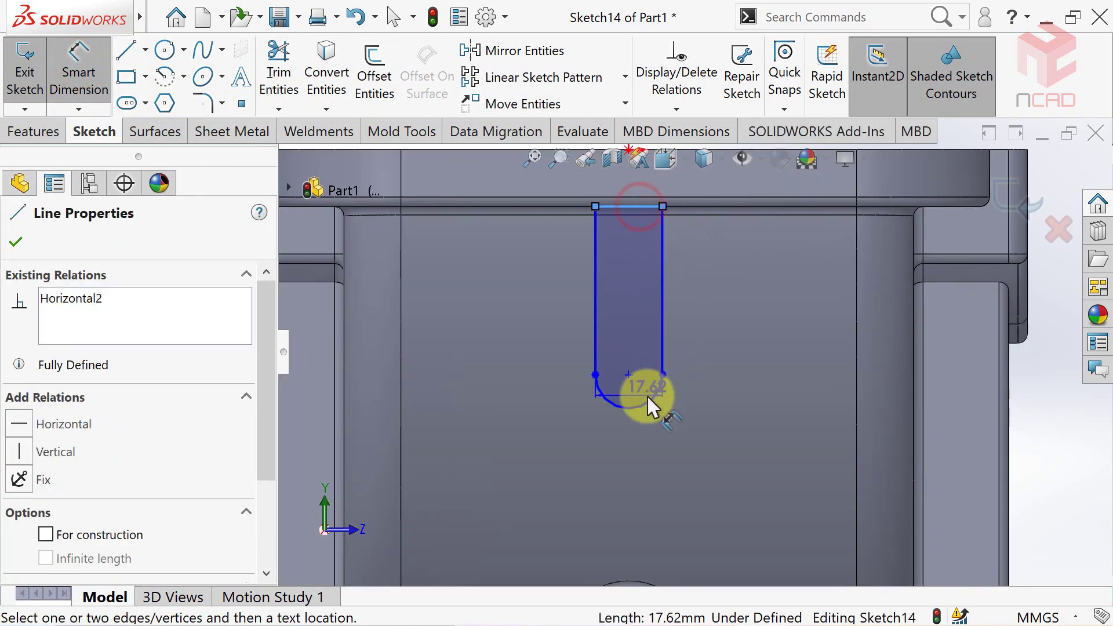
pyautogui.click(645, 400)
pyautogui.click(734, 324)
pyautogui.write('65')
pyautogui.press('Return')
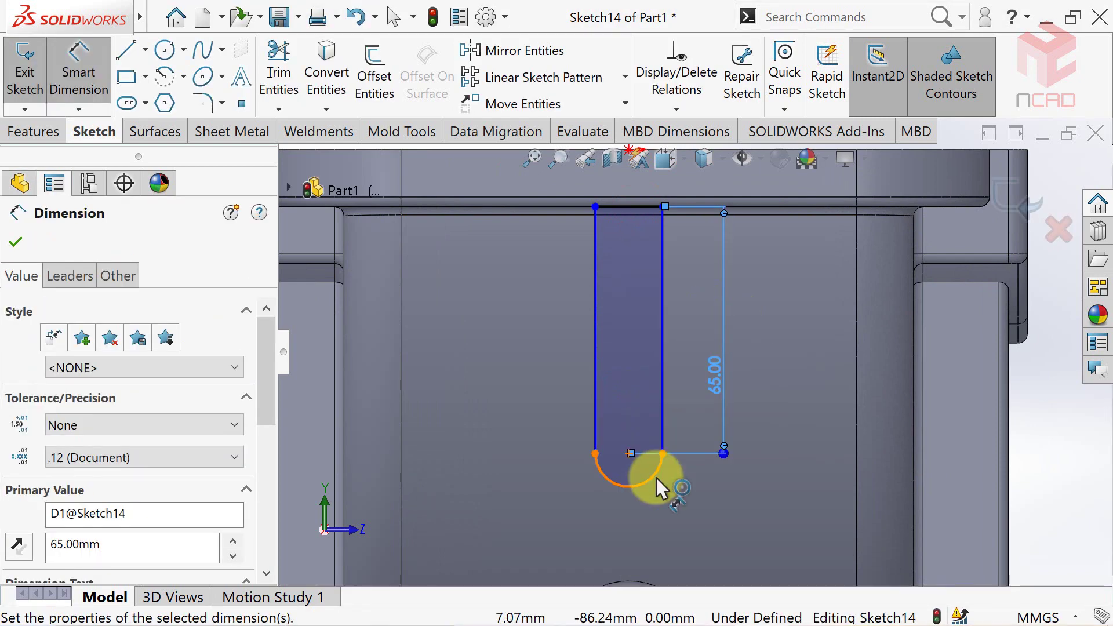
pyautogui.click(652, 471)
pyautogui.write('10')
pyautogui.press('Return')
pyautogui.press('Escape')
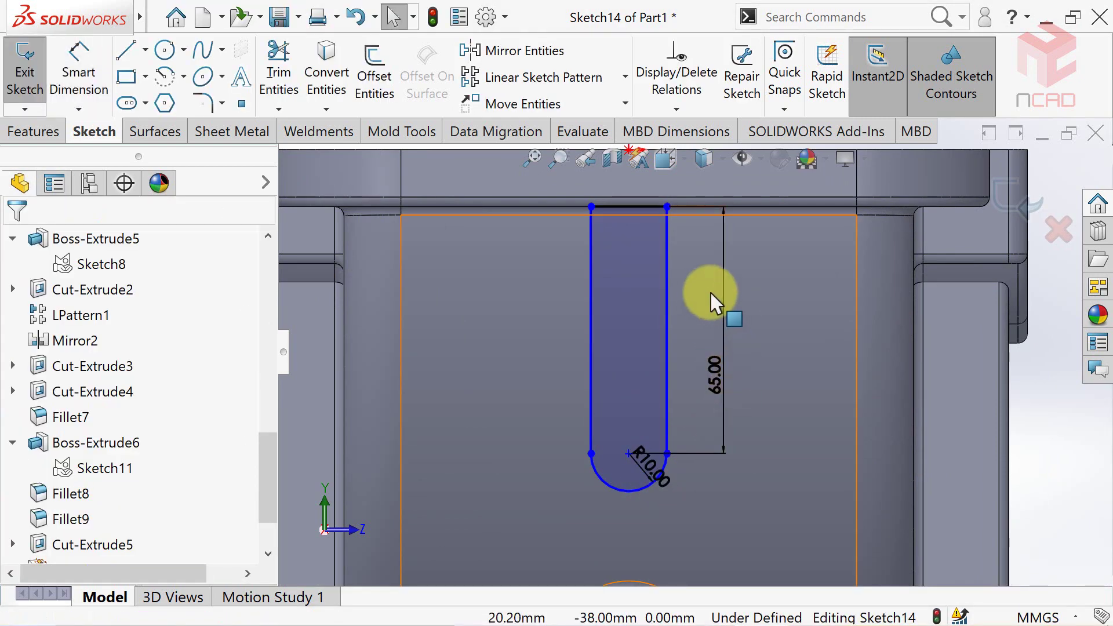
# Step: Centre the slot under the origin with a Vertical relation between its top line and the origin
pyautogui.moveTo(667, 207); pyautogui.dragTo(688, 210)
pyautogui.press('Escape')
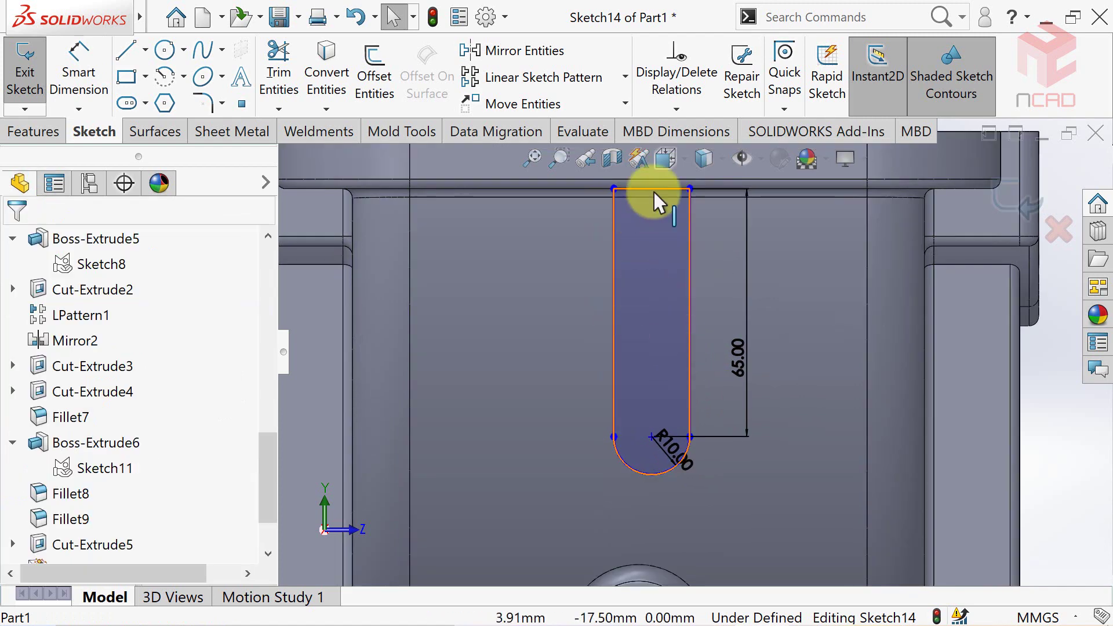
pyautogui.click(652, 190)
pyautogui.press('f')
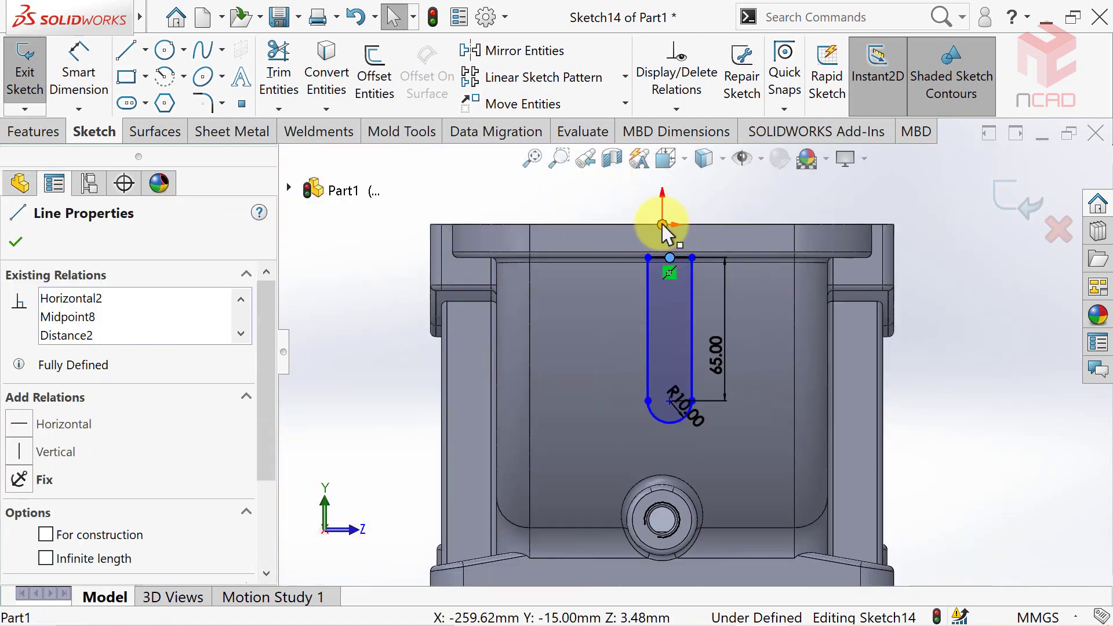
pyautogui.keyDown('ctrl'); pyautogui.click(662, 226); pyautogui.keyUp('ctrl')
pyautogui.click(18, 534)
pyautogui.click(16, 242)
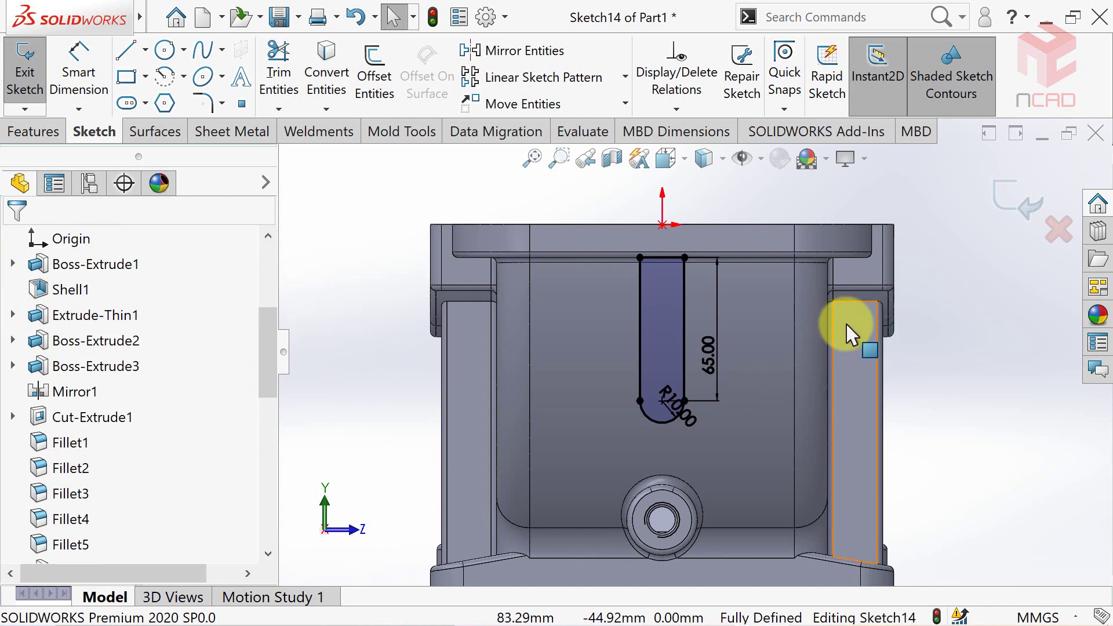
# Step: Place the small inner slot and dimension its length to 15 mm
pyautogui.click(652, 362)
pyautogui.click(78, 70)
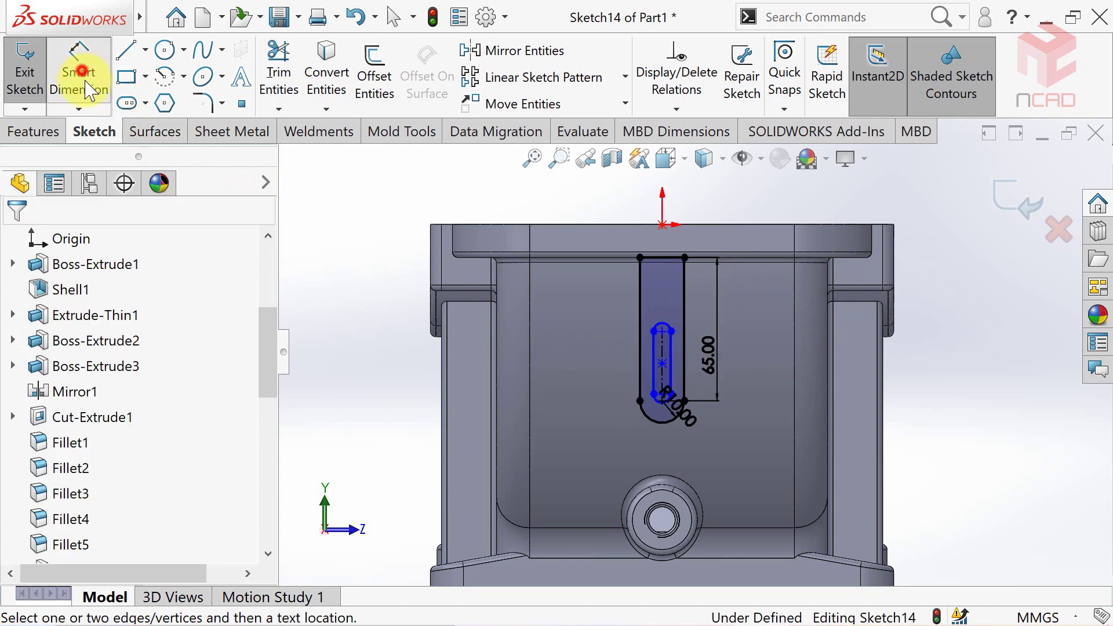
pyautogui.scroll(-2, 660, 342)
pyautogui.click(663, 328)
pyautogui.click(664, 419)
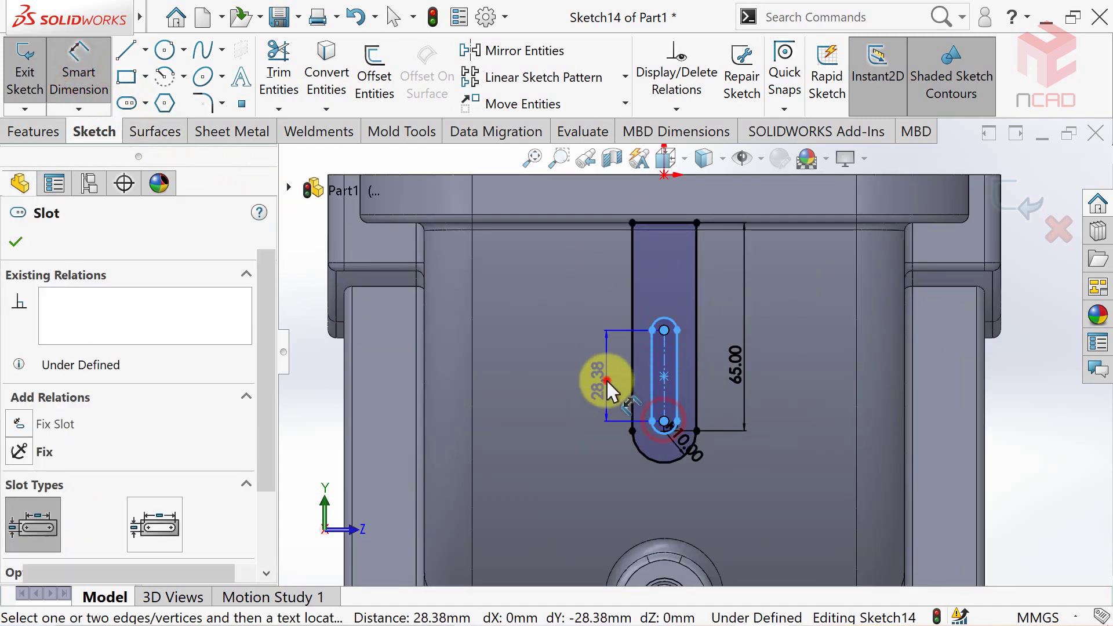
pyautogui.click(606, 379)
pyautogui.write('15')
pyautogui.press('Return')
# Step: Set the small slot's centre 15 mm above the large arc's centre and its end radius to R2.5
pyautogui.click(687, 407)
pyautogui.scroll(-2, 698, 453)
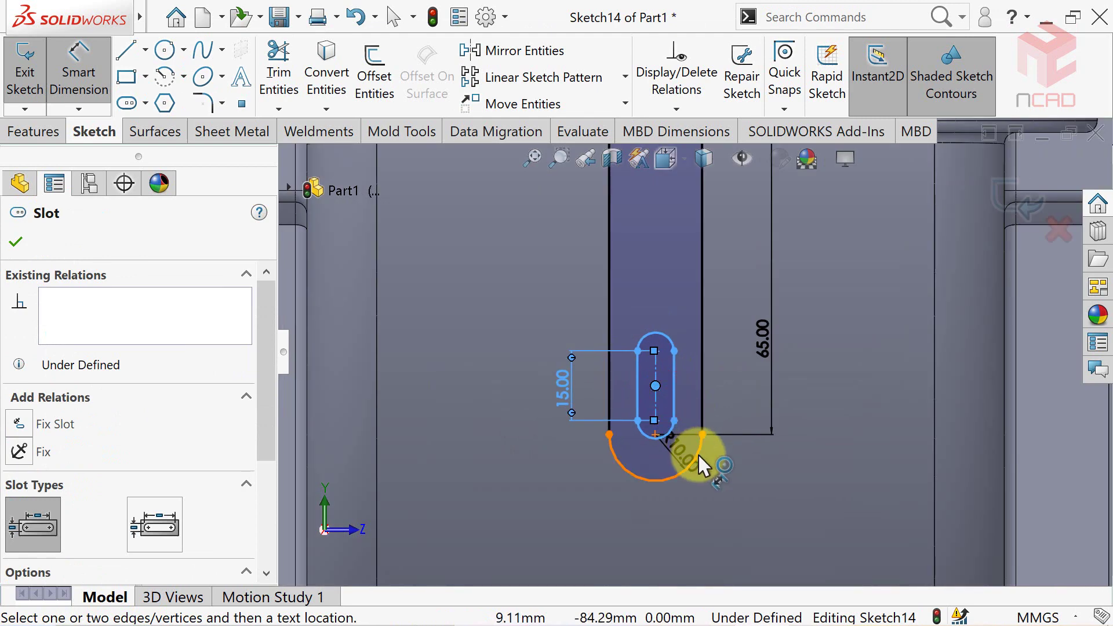
pyautogui.click(698, 453)
pyautogui.click(748, 400)
pyautogui.write('15')
pyautogui.press('Return')
pyautogui.scroll(3, 714, 365)
pyautogui.click(665, 314)
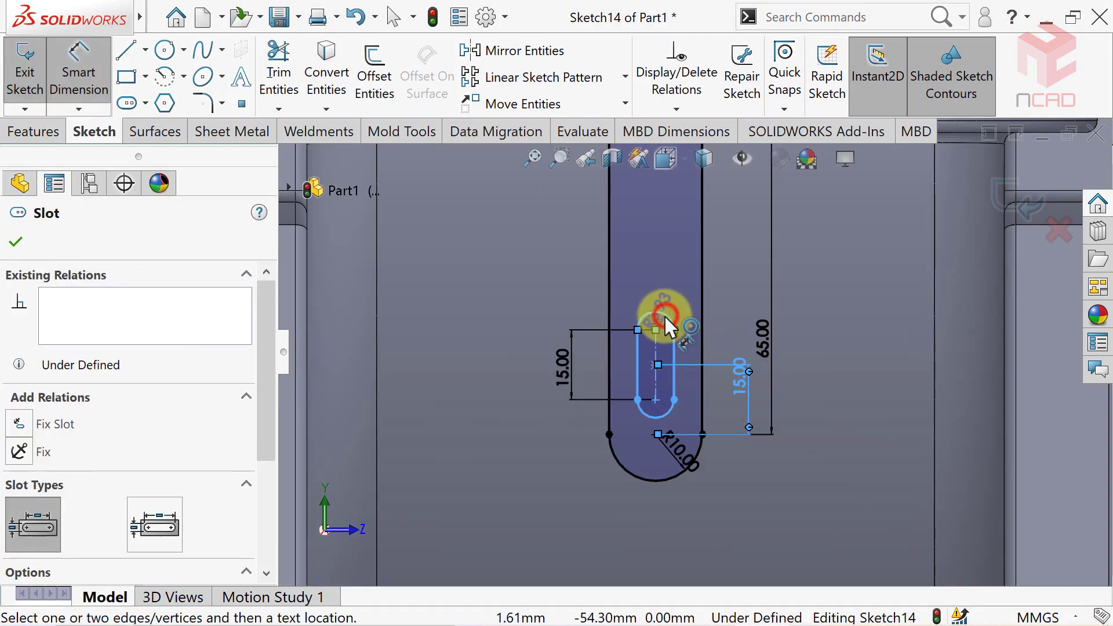
pyautogui.scroll(-2, 666, 335)
pyautogui.click(669, 362)
pyautogui.write('2.5')
pyautogui.press('Return')
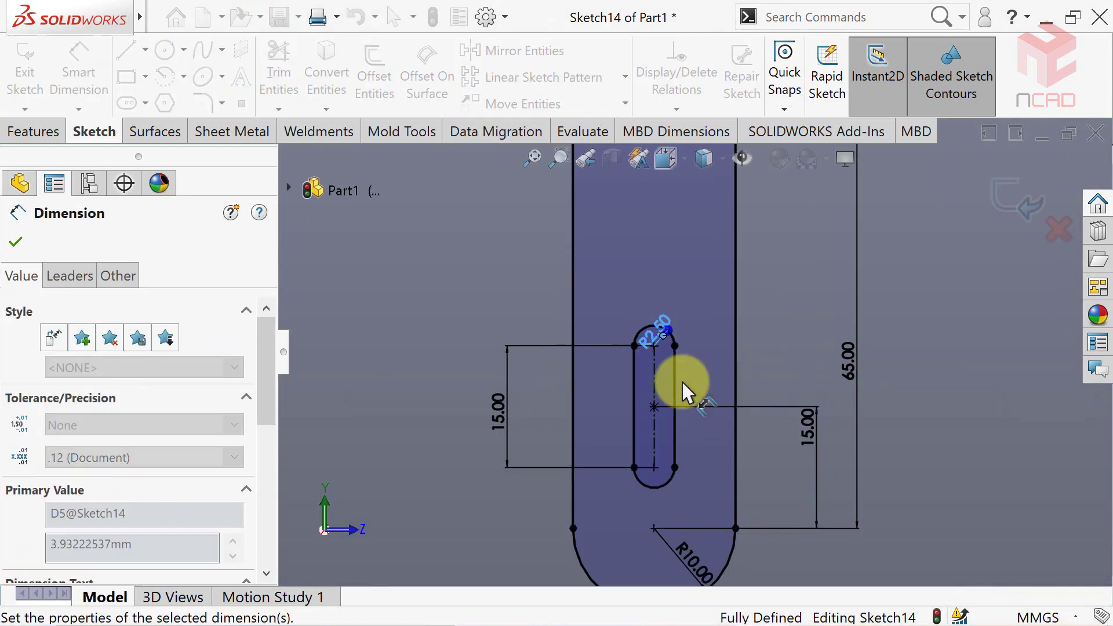
pyautogui.press('Escape')
# Step: Zoom and orbit the part into a 3D view ready for feature commands
pyautogui.scroll(3, 707, 264)
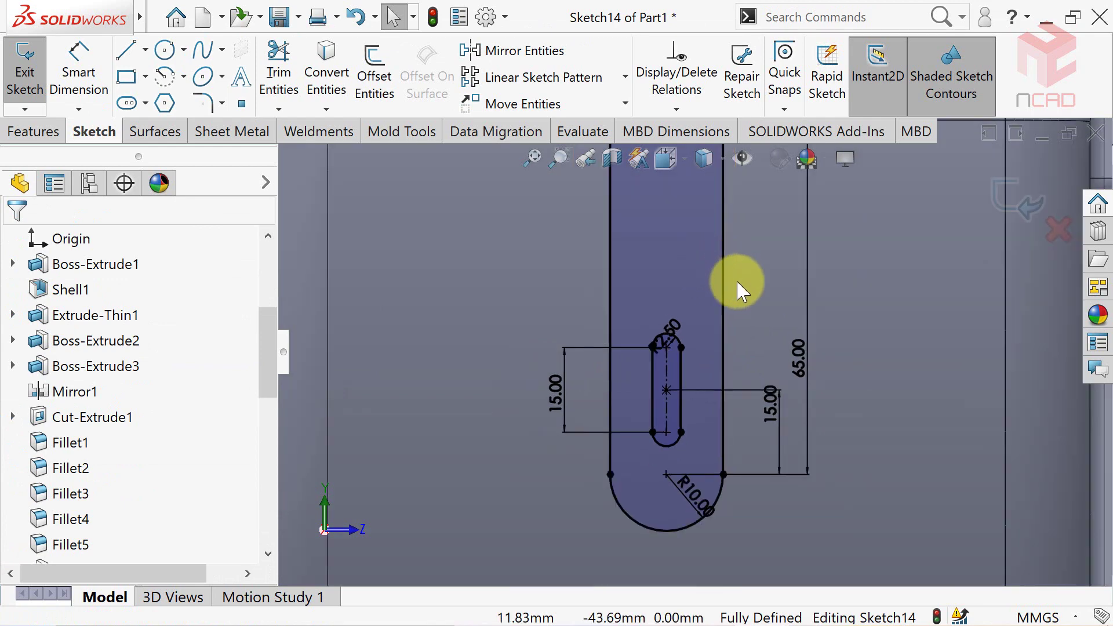
pyautogui.scroll(1, 808, 288)
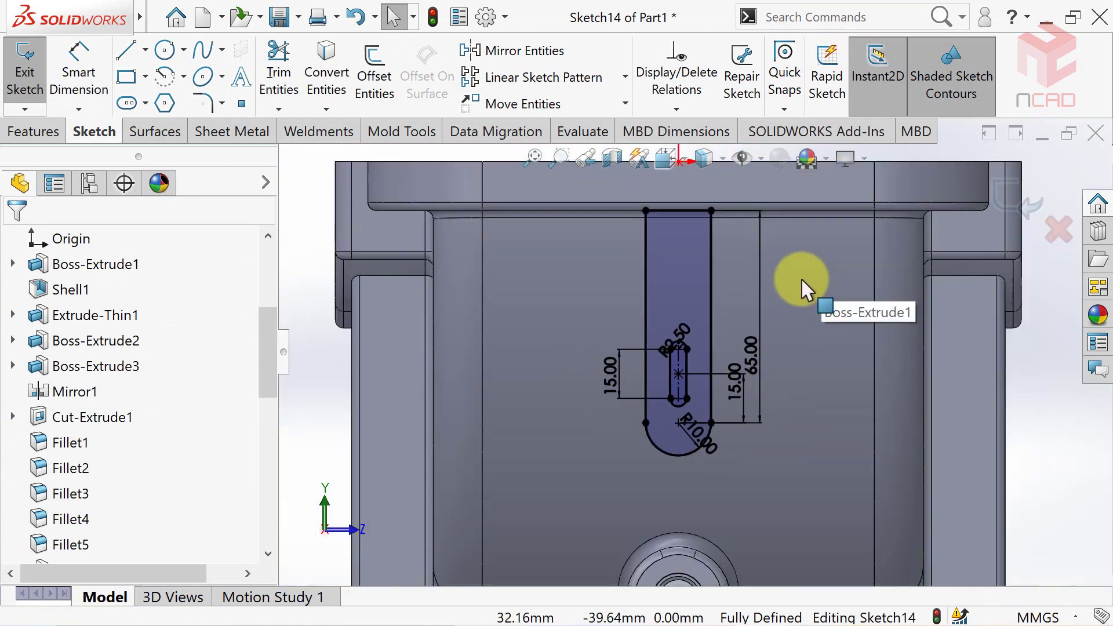
pyautogui.scroll(2, 808, 288)
pyautogui.scroll(1, 808, 288)
pyautogui.scroll(-2, 794, 412)
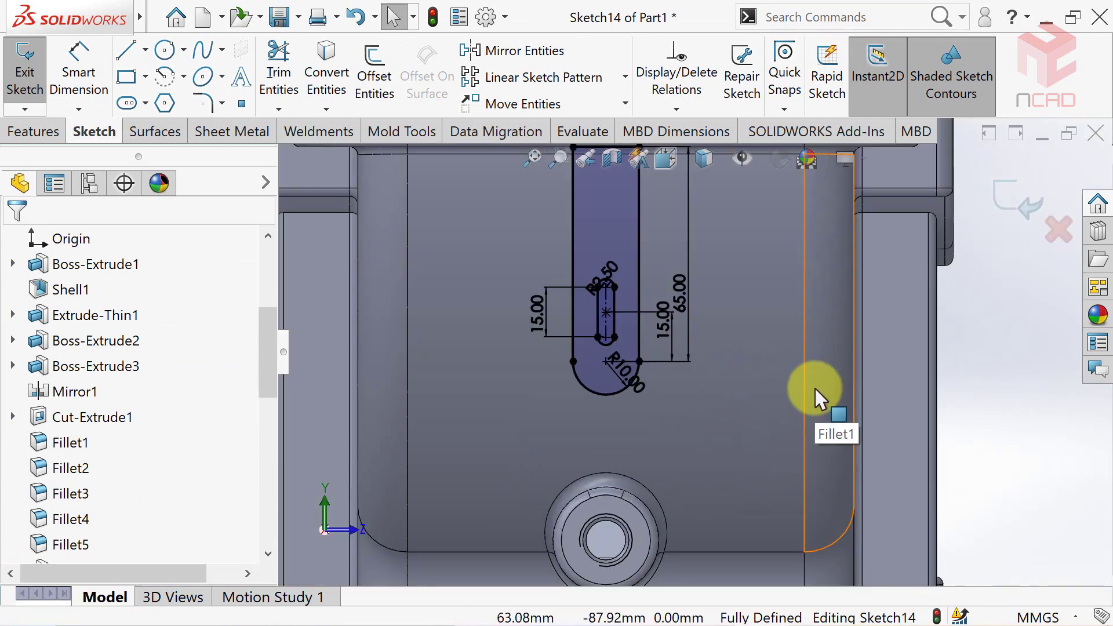
pyautogui.scroll(1, 815, 387)
pyautogui.scroll(1, 796, 342)
pyautogui.scroll(2, 795, 343)
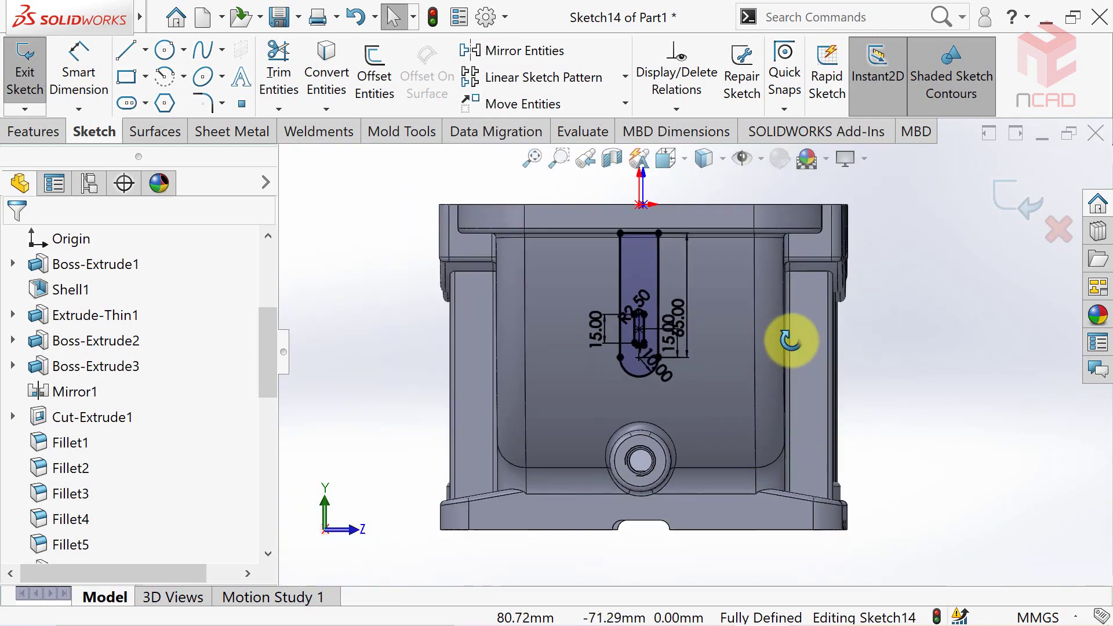
pyautogui.moveTo(783, 336); pyautogui.dragTo(766, 378, button='middle')
pyautogui.scroll(1, 766, 378)
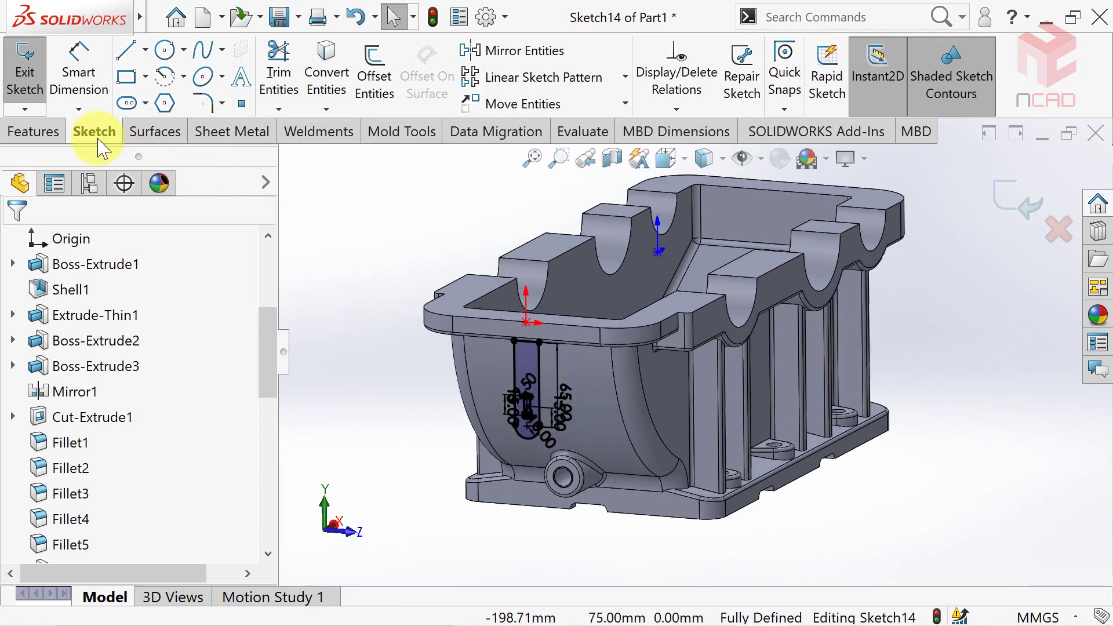
pyautogui.click(40, 131)
# Step: Start a boss extrusion of Sketch14 beginning at a 25 mm offset from the sketch plane
pyautogui.click(51, 97)
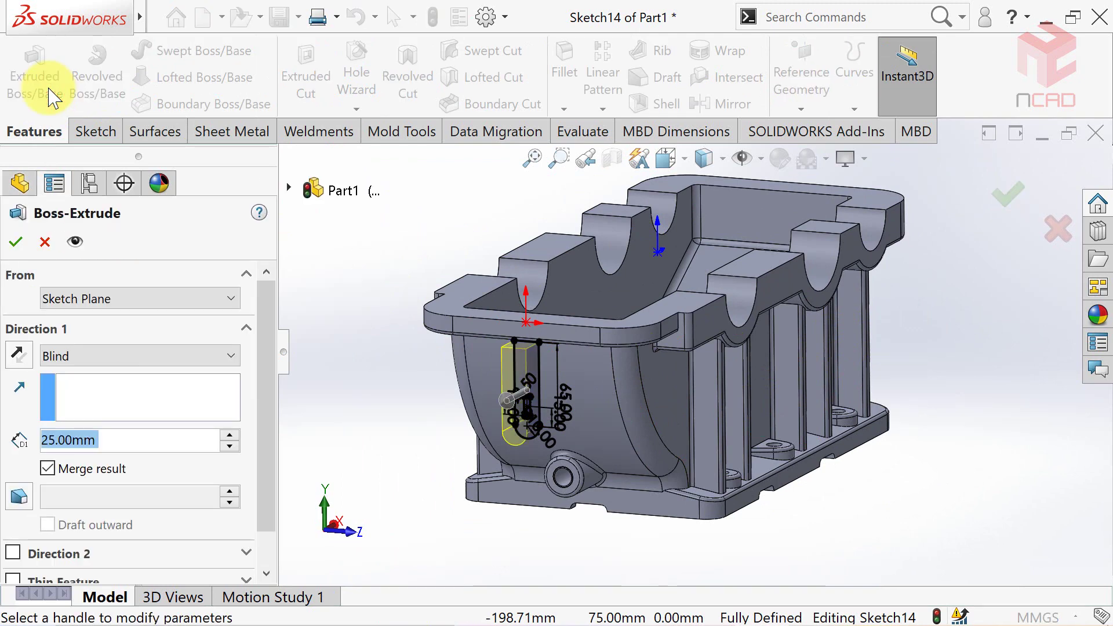
pyautogui.click(58, 298)
pyautogui.click(81, 365)
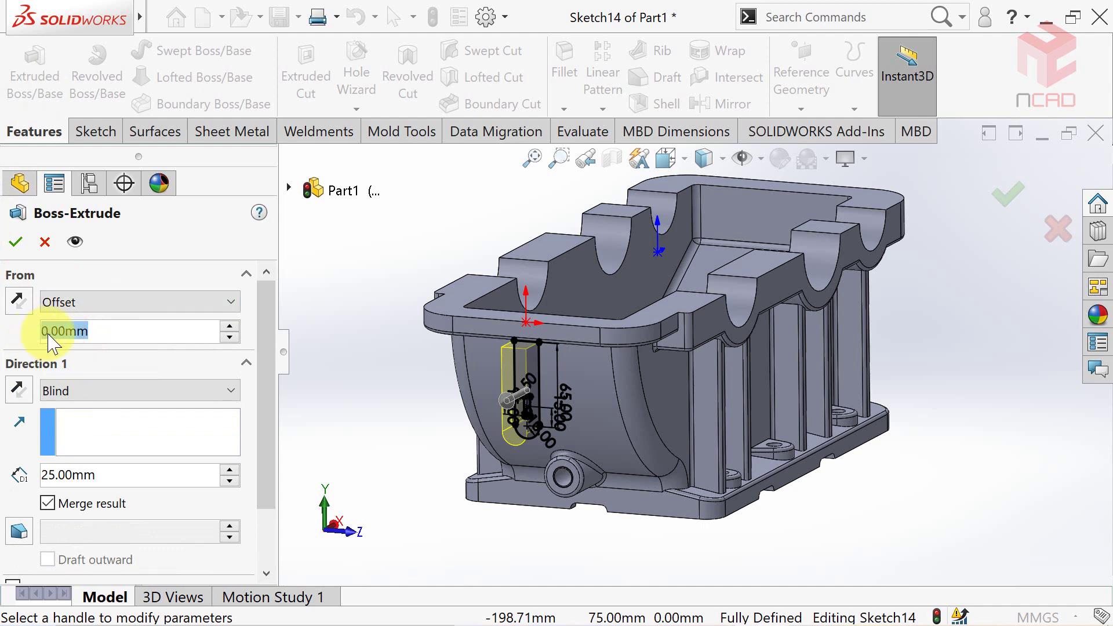
pyautogui.write('25')
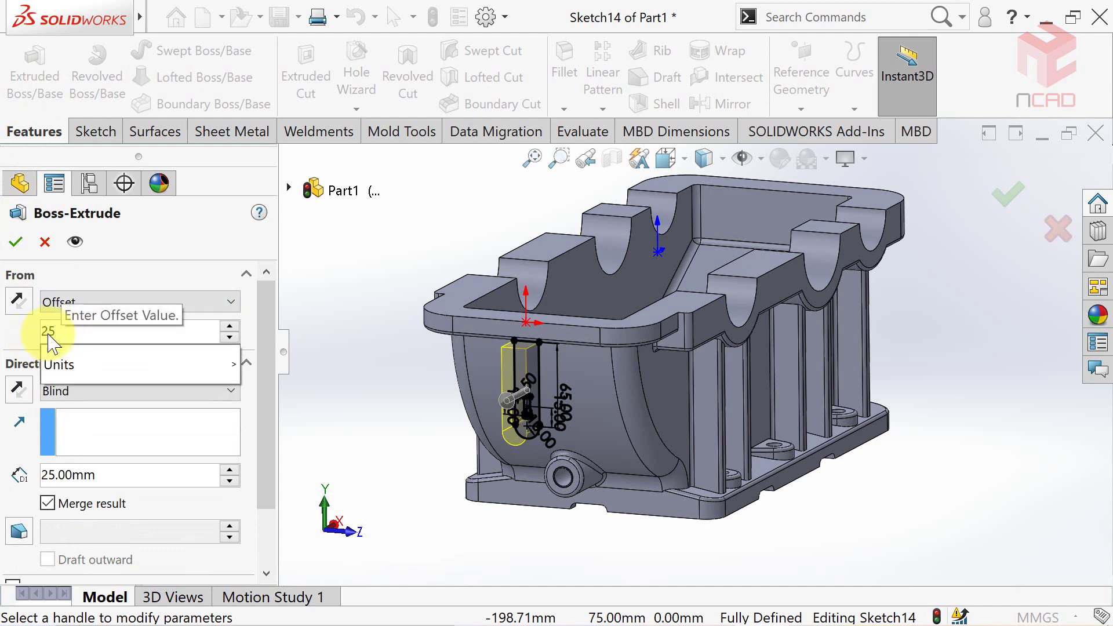
pyautogui.moveTo(500, 400)
pyautogui.mouseDown(button='middle')
pyautogui.moveTo(472, 398)
pyautogui.moveTo(464, 443)
pyautogui.mouseUp(button='middle')
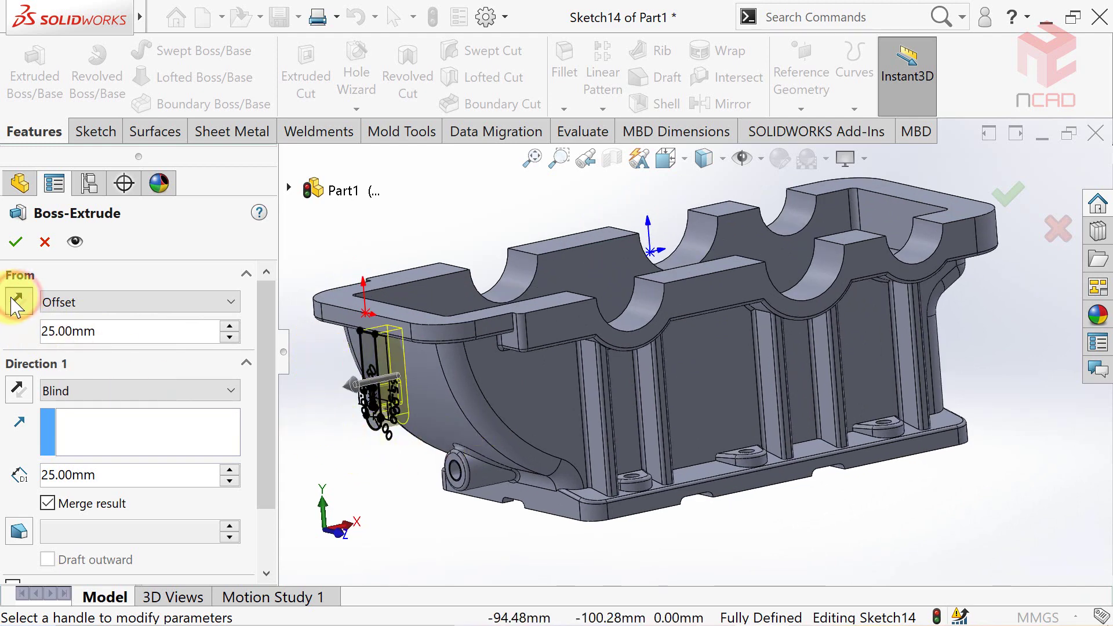
pyautogui.moveTo(394, 500)
pyautogui.mouseDown(button='middle')
pyautogui.moveTo(417, 472)
pyautogui.moveTo(385, 447)
pyautogui.moveTo(384, 385)
pyautogui.moveTo(409, 349)
pyautogui.mouseUp(button='middle')
pyautogui.scroll(-2, 333, 342)
# Step: Extrude up to the housing's curved wall using only the outer slot contour
pyautogui.click(117, 390)
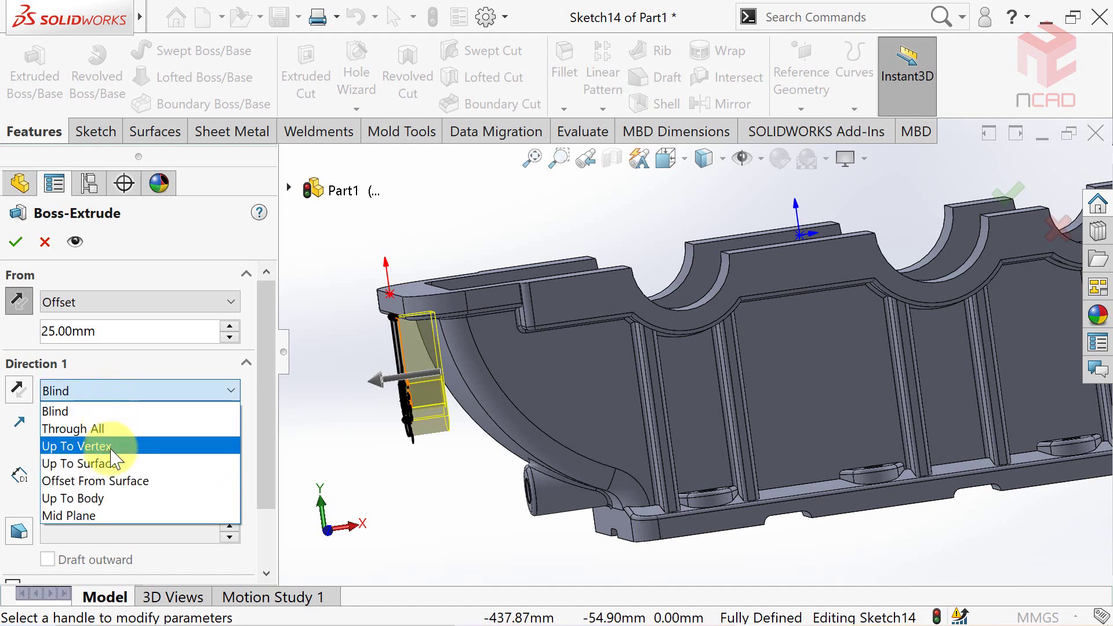
pyautogui.click(110, 463)
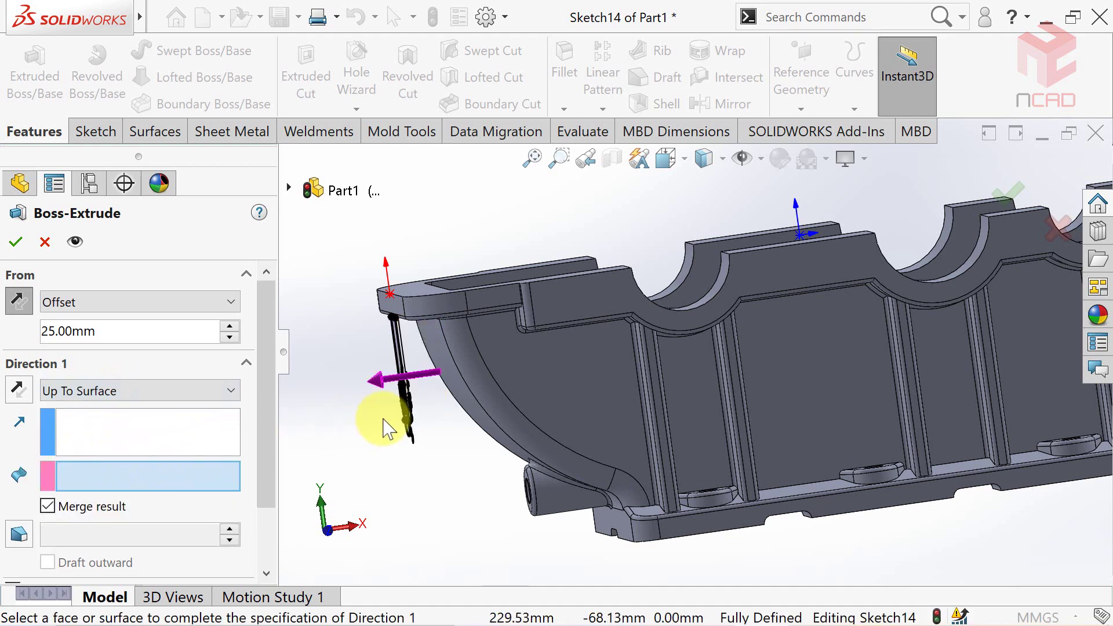
pyautogui.click(467, 408)
pyautogui.moveTo(467, 413); pyautogui.dragTo(452, 486, button='middle')
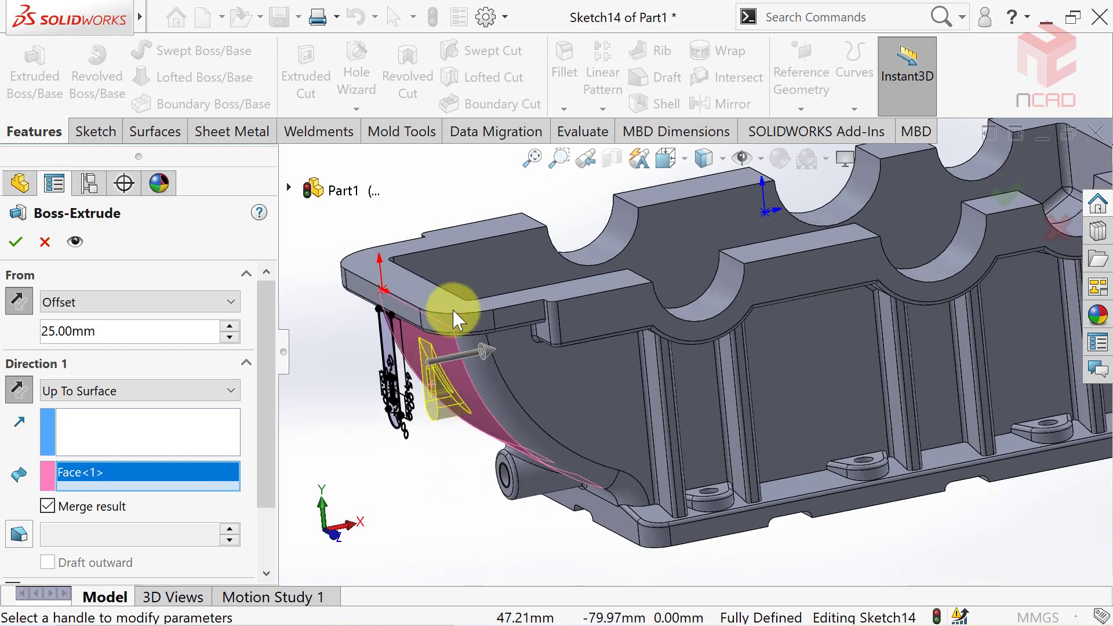
pyautogui.scroll(-2, 455, 318)
pyautogui.scroll(-3, 457, 305)
pyautogui.moveTo(268, 397); pyautogui.dragTo(263, 544)
pyautogui.click(184, 562)
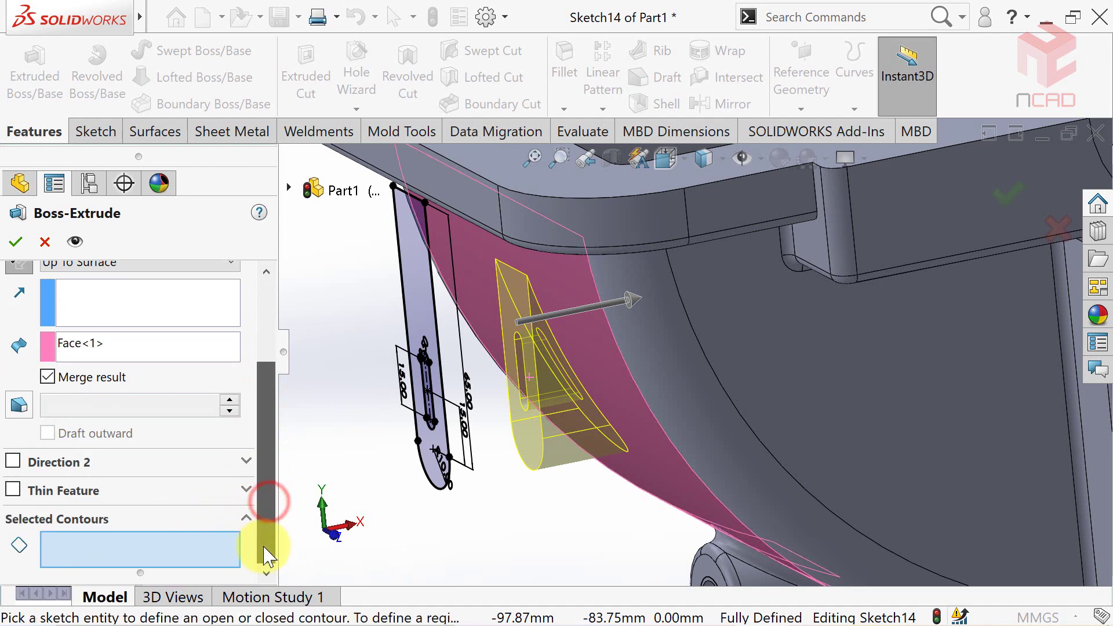
pyautogui.click(437, 490)
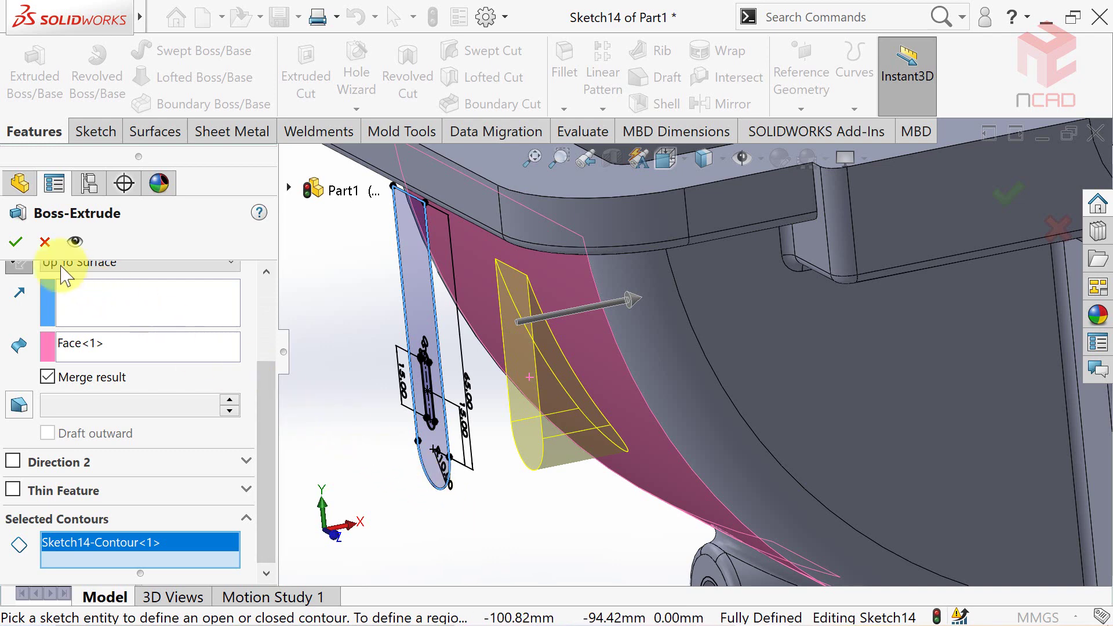
pyautogui.click(20, 242)
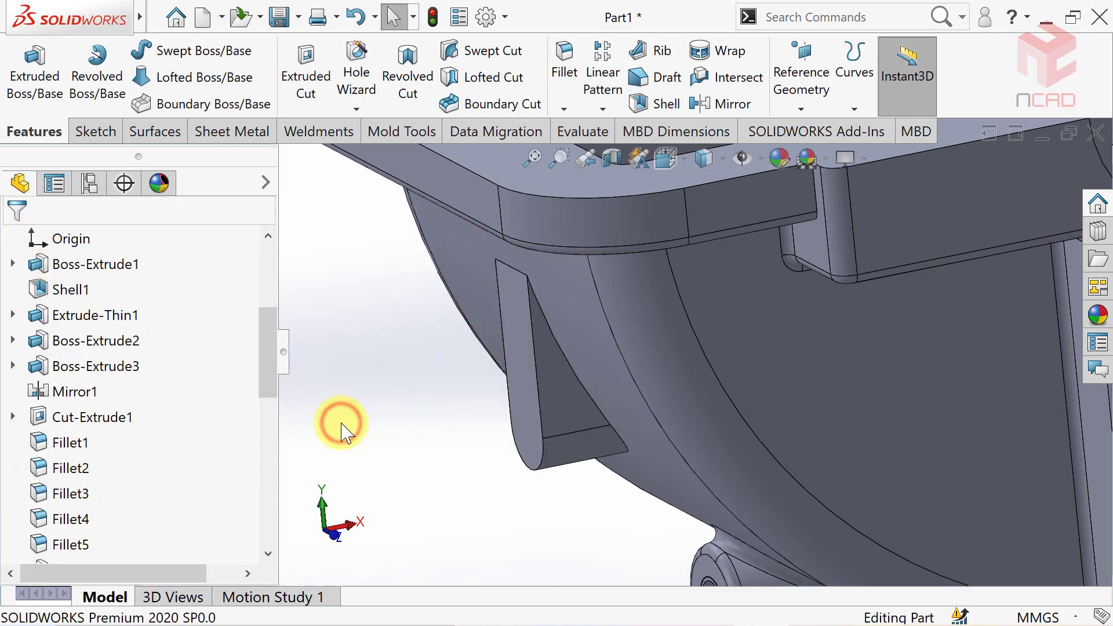
# Step: Show Sketch14 again under the new Boss-Extrude7
pyautogui.moveTo(272, 375); pyautogui.dragTo(259, 545)
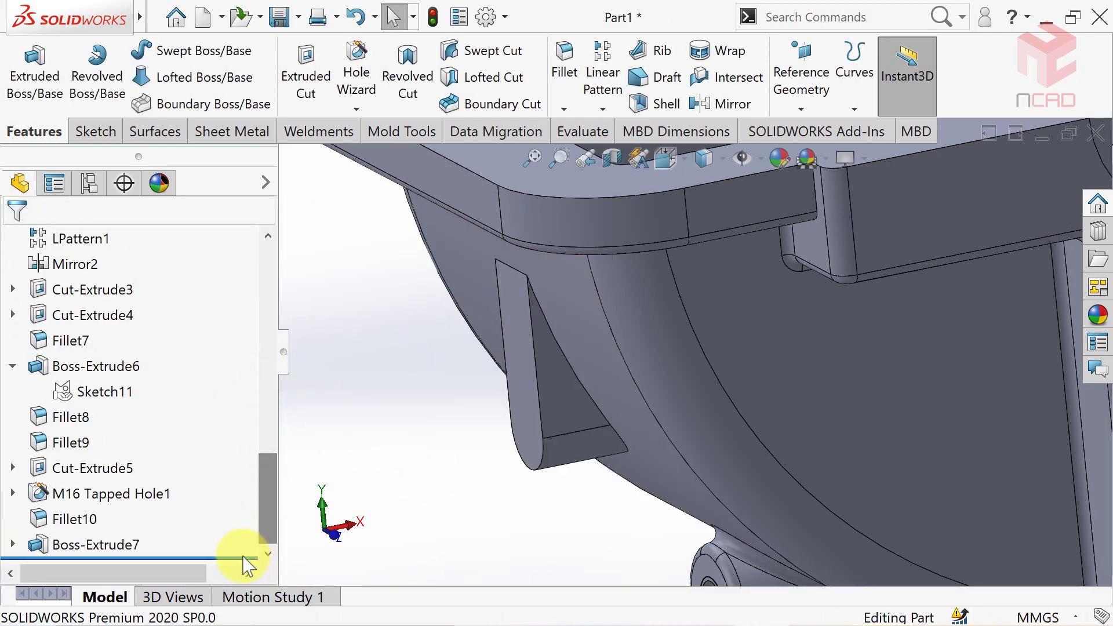
pyautogui.click(14, 545)
pyautogui.click(78, 546)
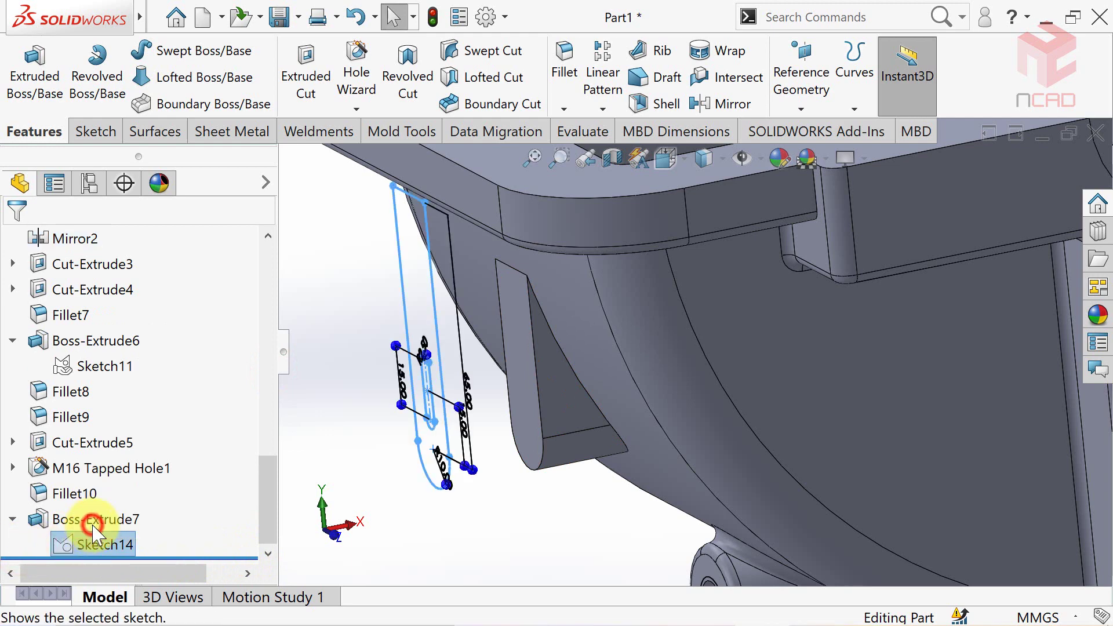
pyautogui.click(91, 526)
# Step: Cut Sketch14's small slot through the lug up to the housing's inner face
pyautogui.click(313, 90)
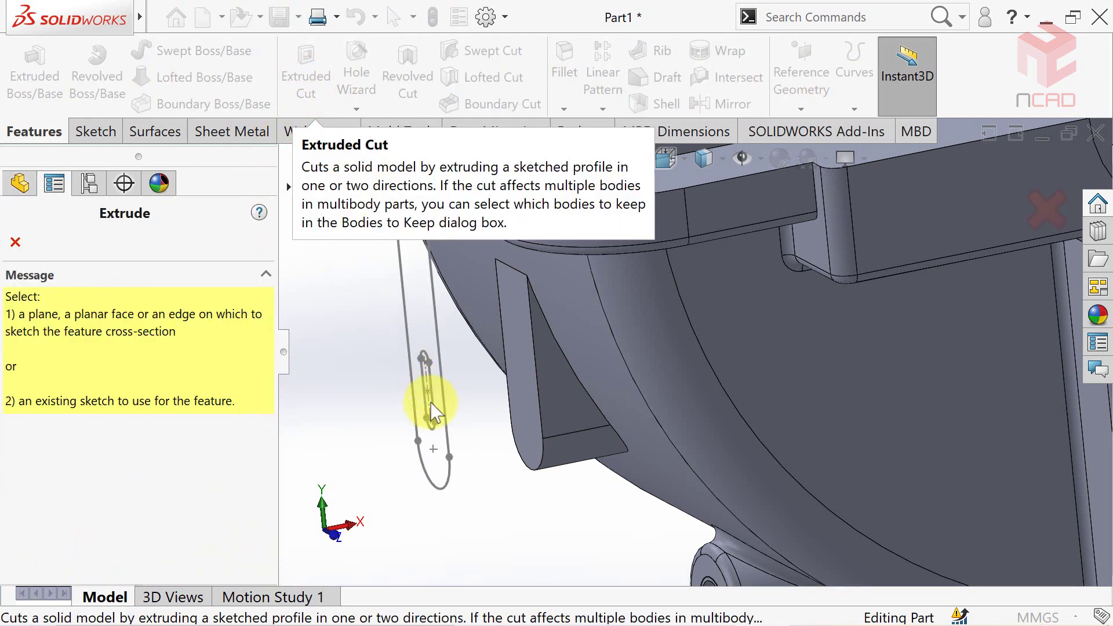
pyautogui.click(435, 414)
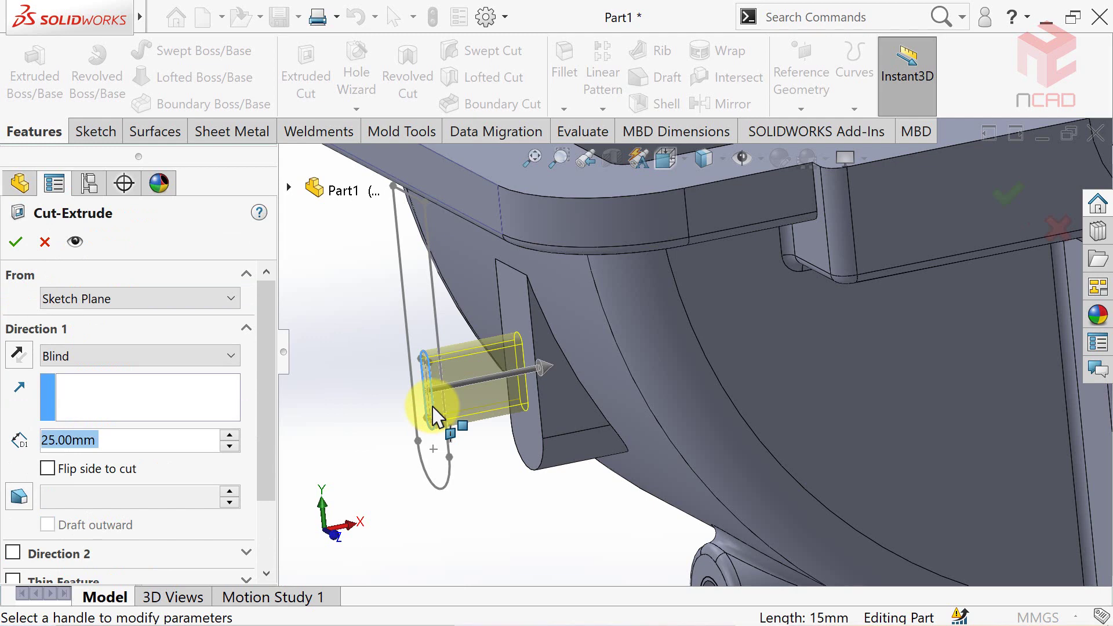
pyautogui.click(204, 355)
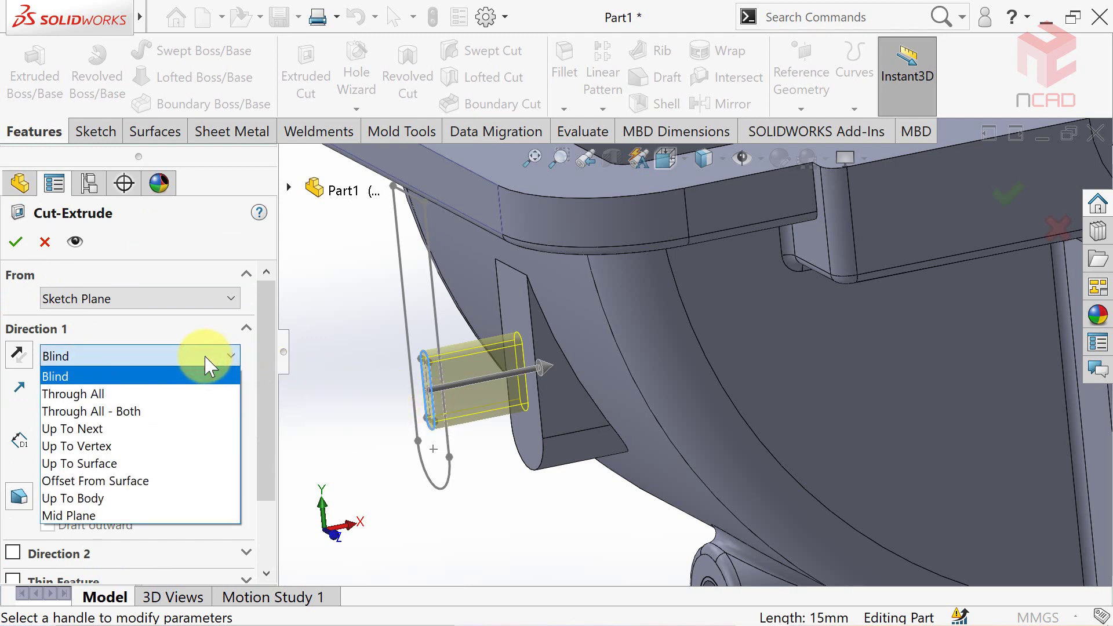
pyautogui.click(189, 463)
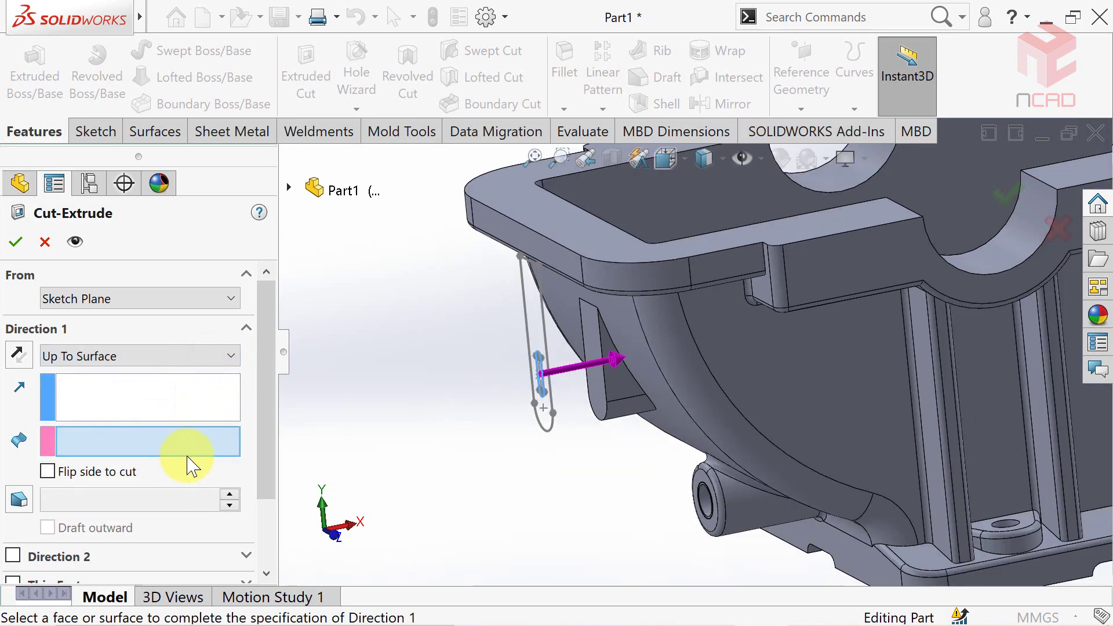
pyautogui.moveTo(371, 446); pyautogui.dragTo(447, 443, button='middle')
pyautogui.click(625, 436)
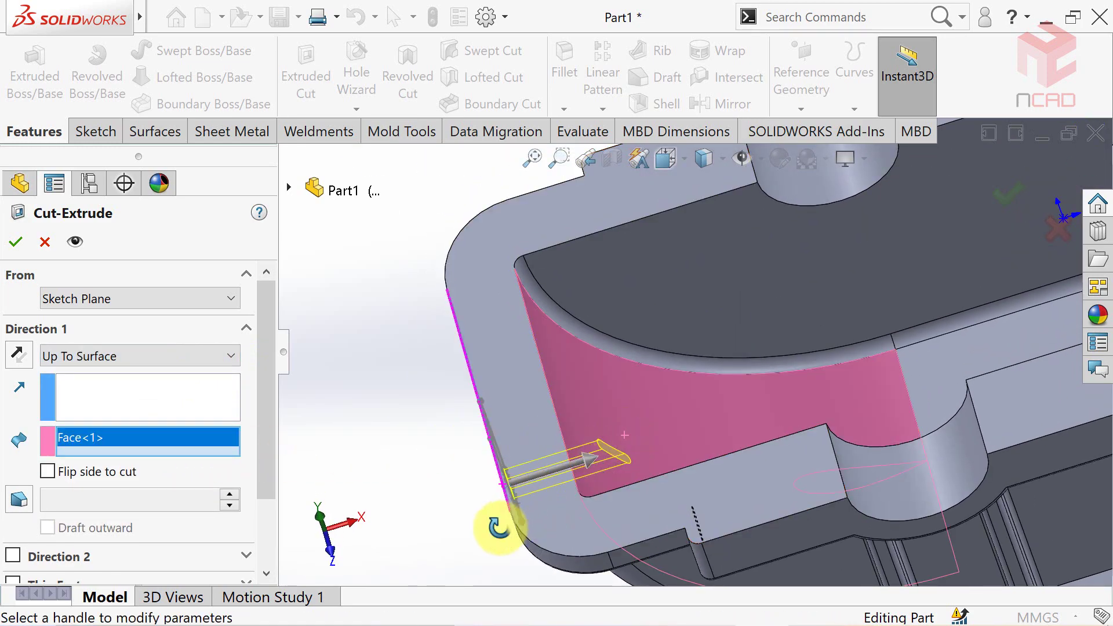
pyautogui.moveTo(497, 522); pyautogui.dragTo(496, 527, button='middle')
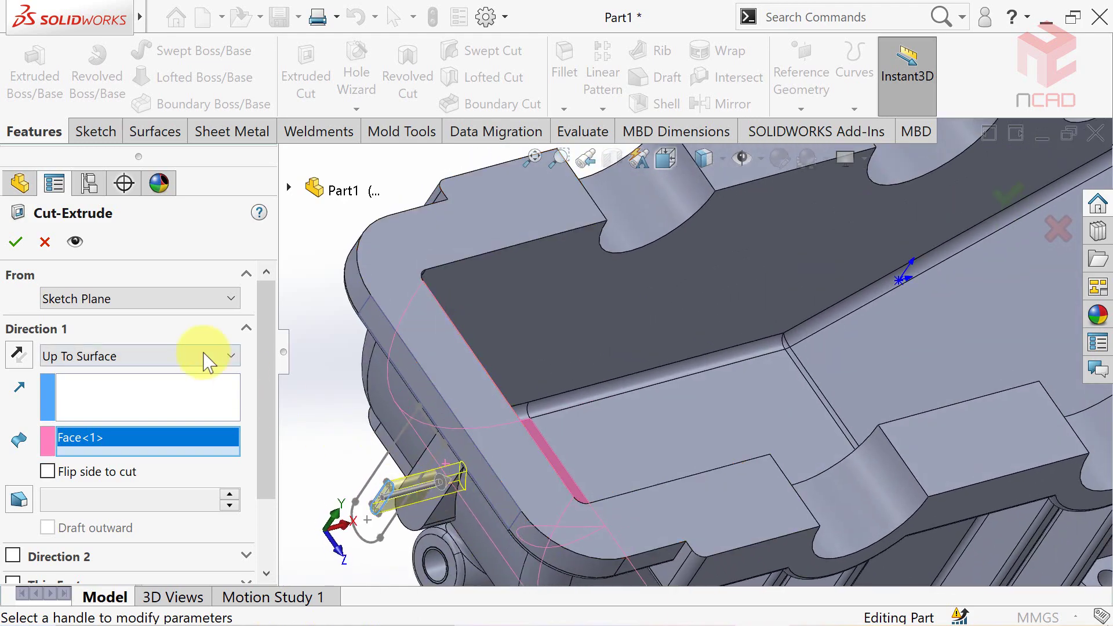
pyautogui.click(15, 242)
pyautogui.click(327, 345)
# Step: Hide the lug sketch and fit the whole part in view
pyautogui.press('f')
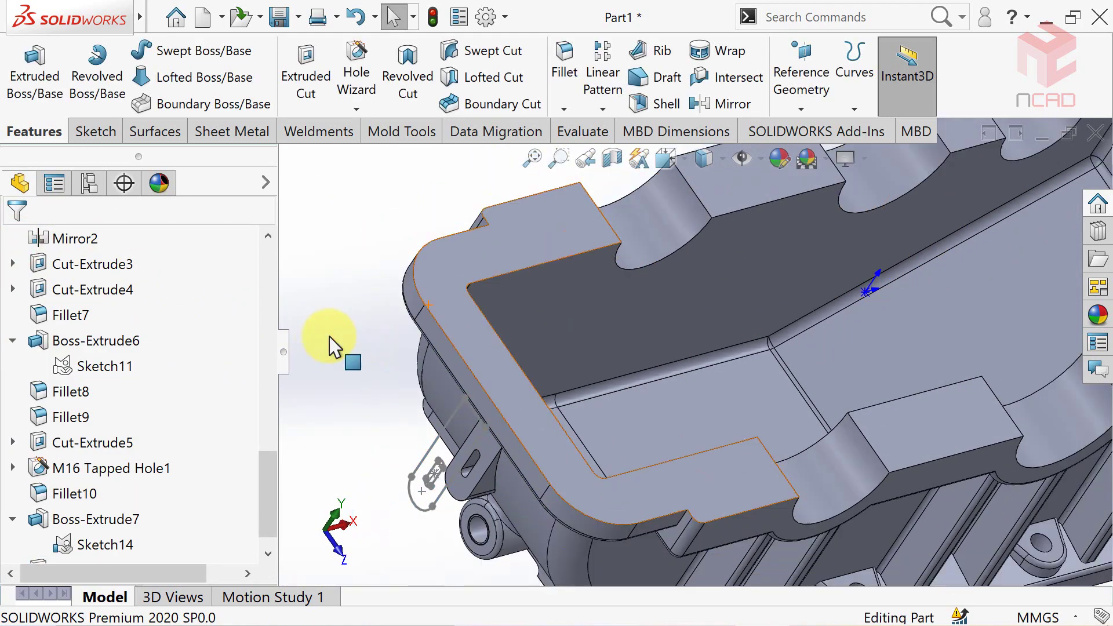
pyautogui.click(128, 545)
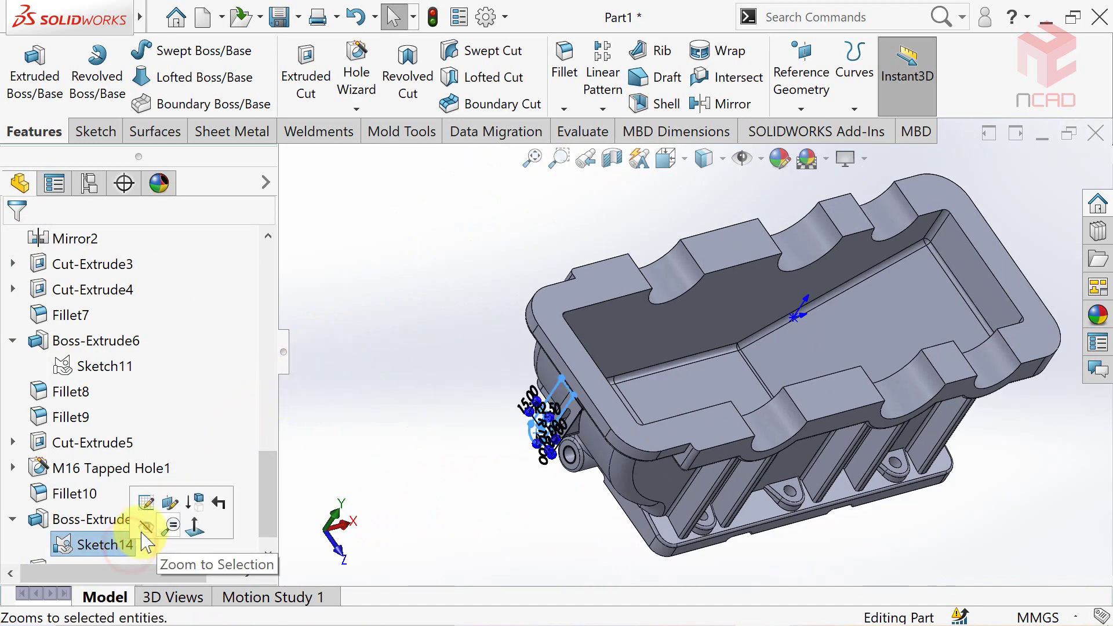
pyautogui.click(145, 521)
pyautogui.click(385, 417)
pyautogui.hotkey('shift', 'z')
pyautogui.hotkey('ctrl', 'shift', 'z')
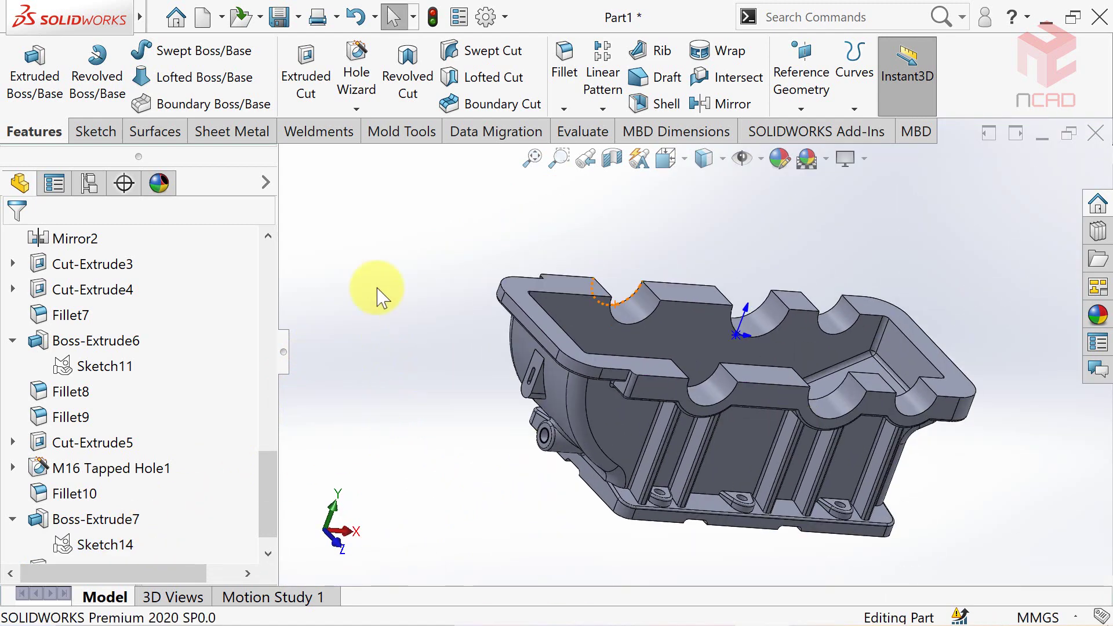
# Step: Set up a Hole Wizard M3 DIN bottoming tapped hole, blind 7.50 mm
pyautogui.click(354, 74)
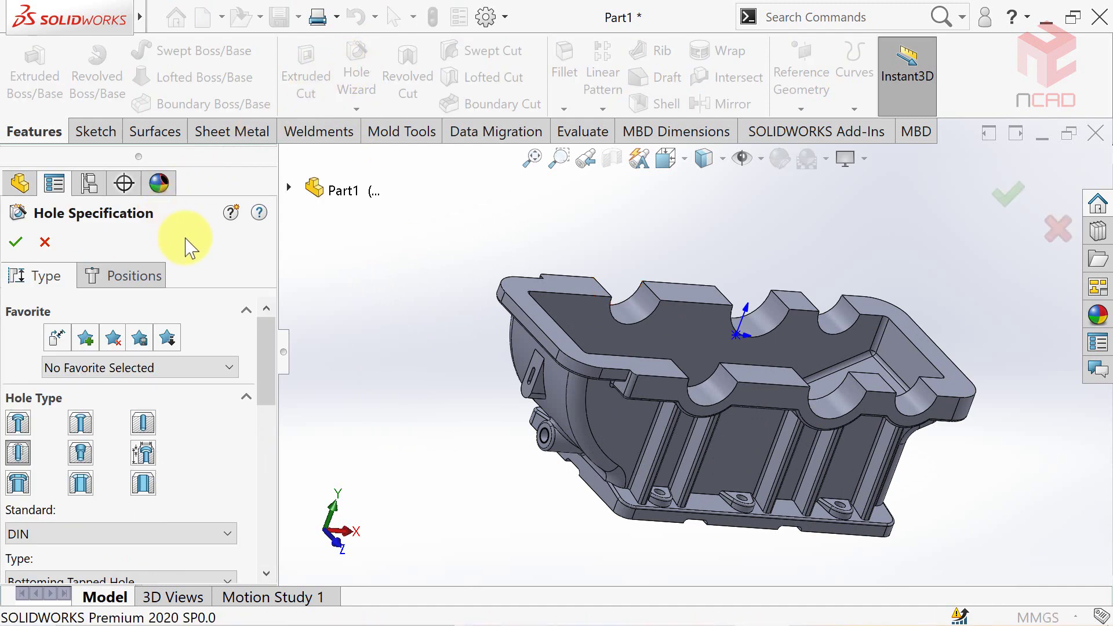
pyautogui.moveTo(271, 363); pyautogui.dragTo(278, 435)
pyautogui.click(232, 439)
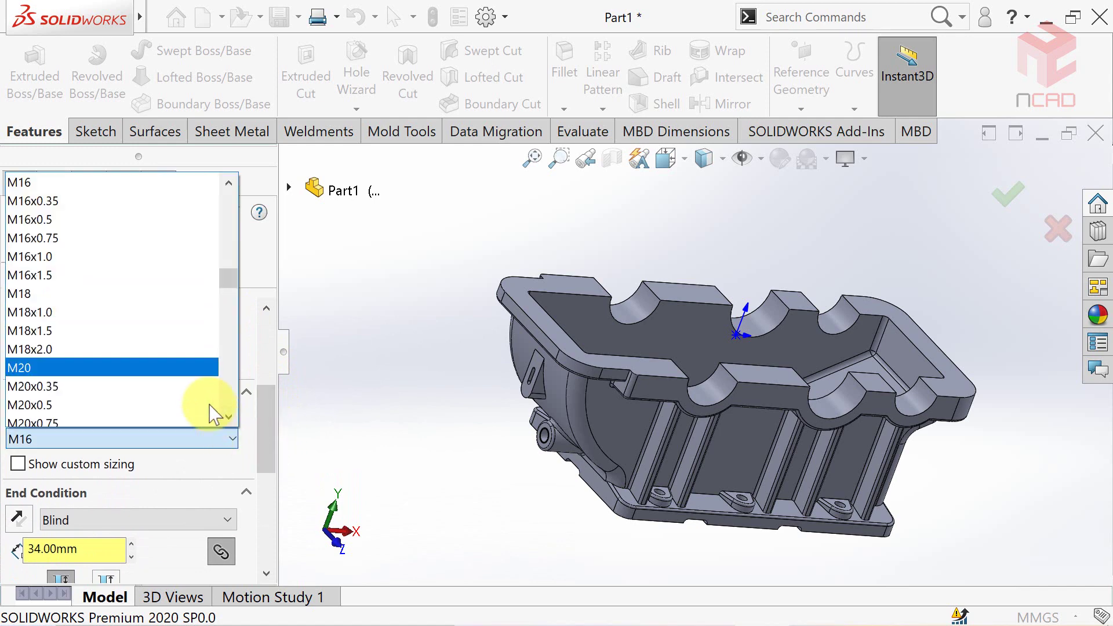
pyautogui.scroll(2, 107, 272)
pyautogui.scroll(3, 105, 270)
pyautogui.scroll(7, 106, 273)
pyautogui.scroll(2, 110, 277)
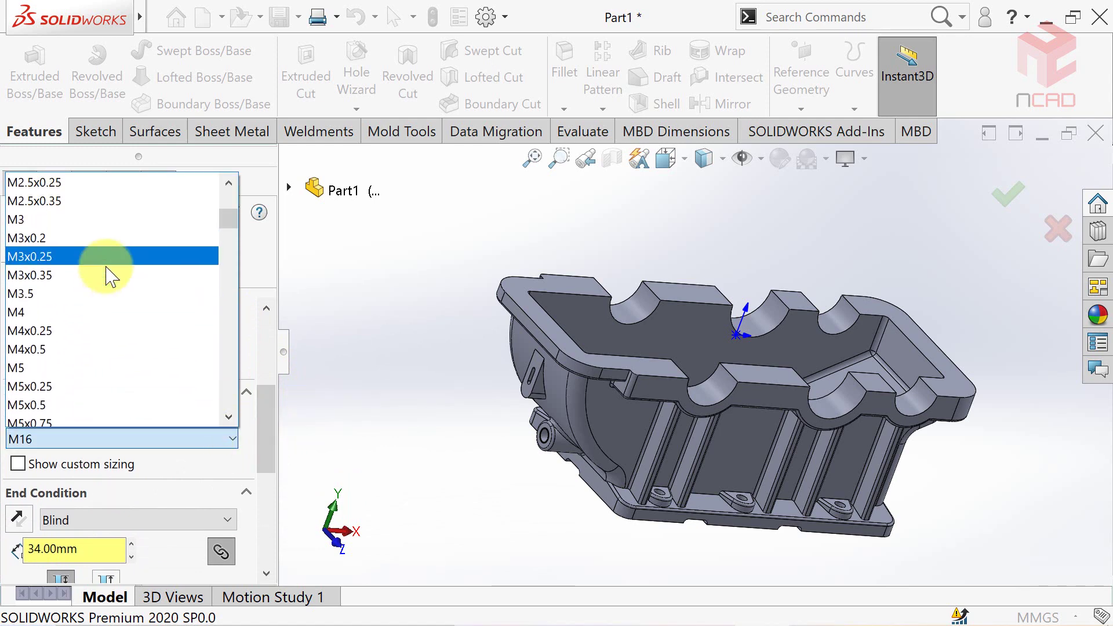
pyautogui.click(45, 223)
pyautogui.moveTo(266, 436)
pyautogui.mouseDown()
pyautogui.moveTo(270, 461)
pyautogui.moveTo(249, 355)
pyautogui.mouseUp()
pyautogui.click(139, 278)
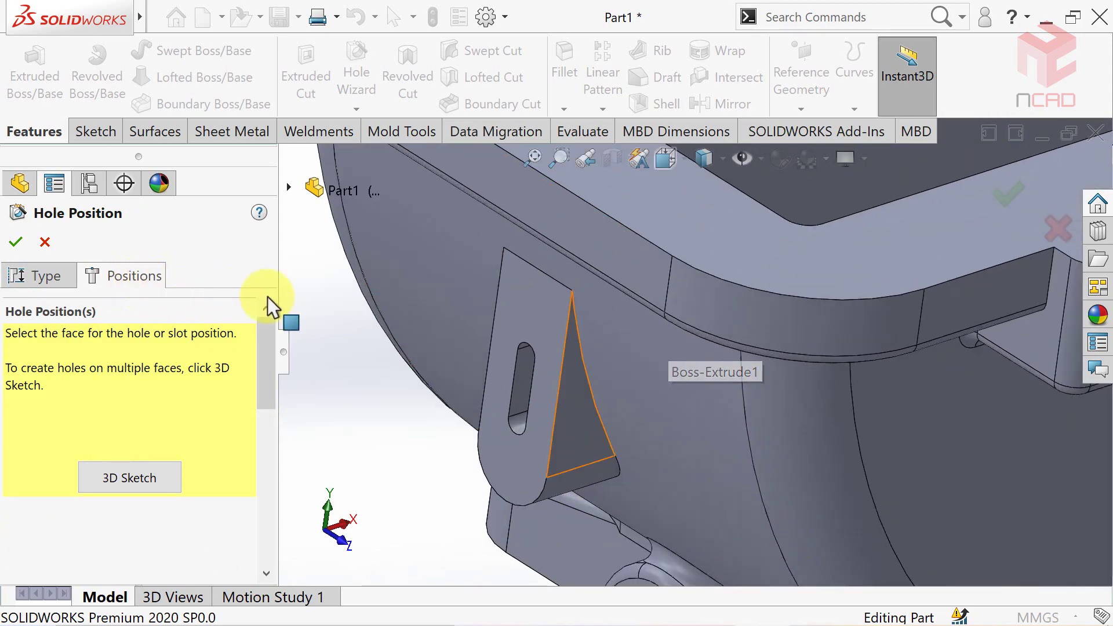
# Step: Place two M3 hole centres on the lug face, one above and one below the slot
pyautogui.click(537, 329)
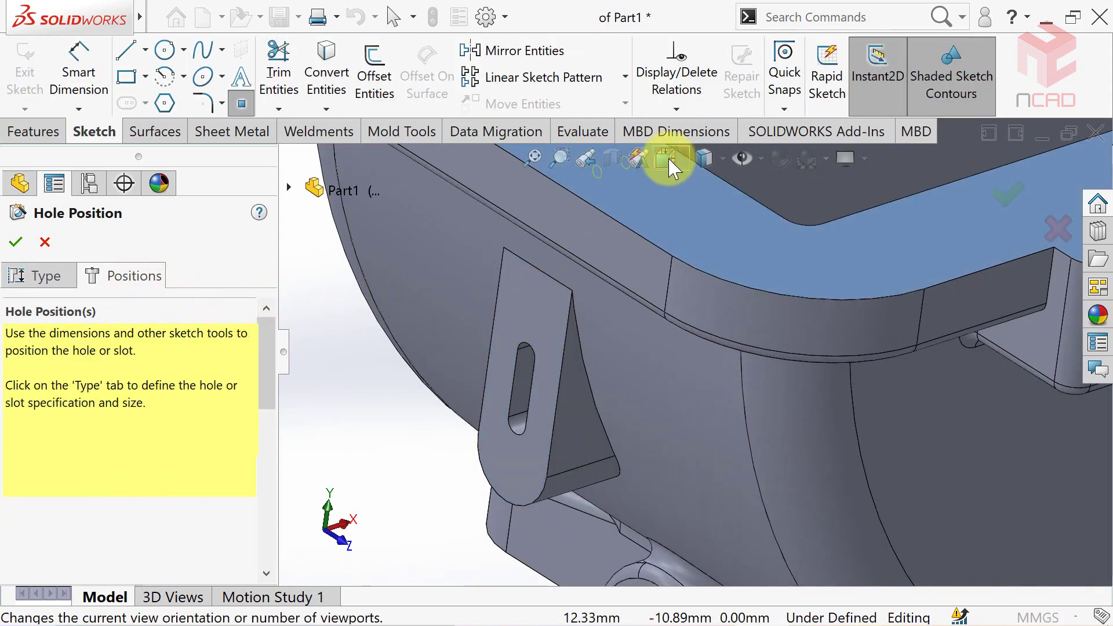
pyautogui.click(670, 163)
pyautogui.click(765, 264)
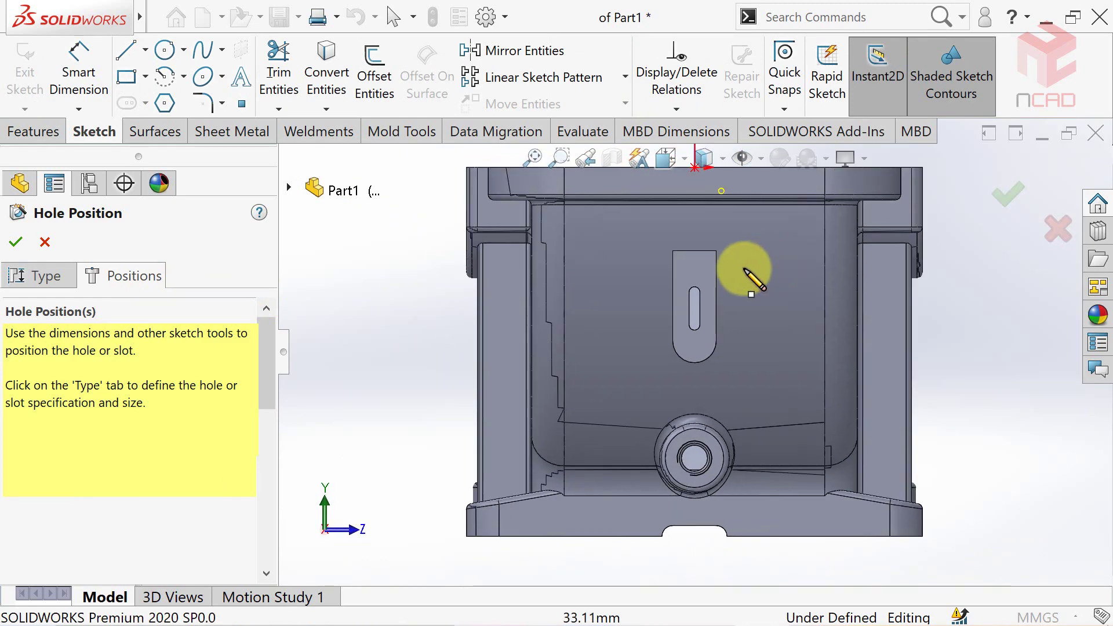
pyautogui.scroll(-5, 720, 268)
pyautogui.click(656, 274)
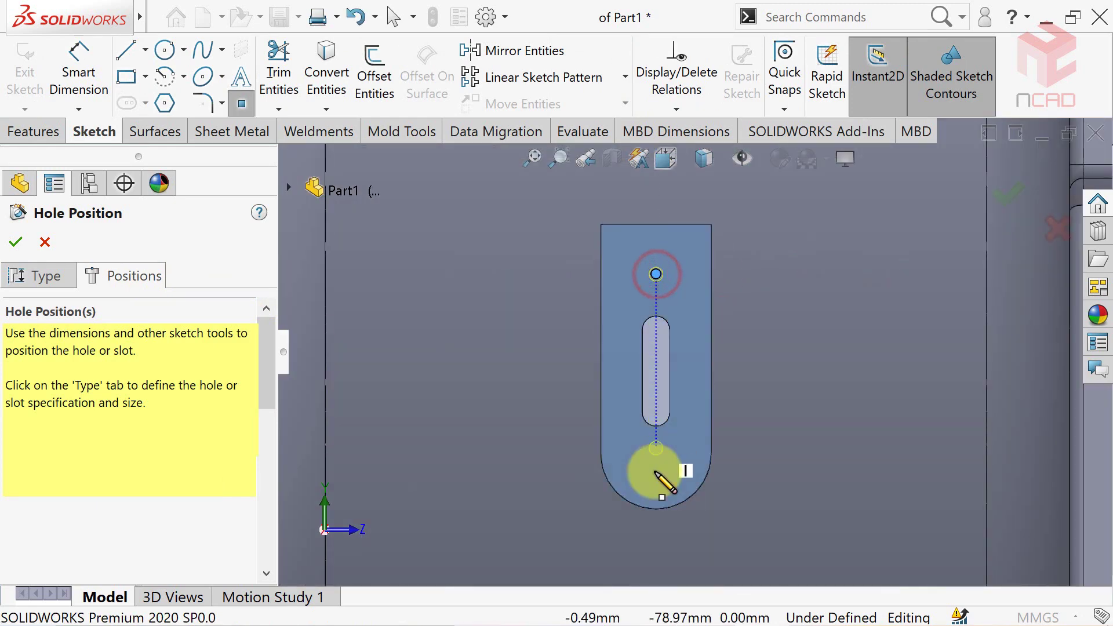
pyautogui.click(656, 471)
# Step: Dimension each hole centre 7.5 mm beyond its end of the slot
pyautogui.click(77, 66)
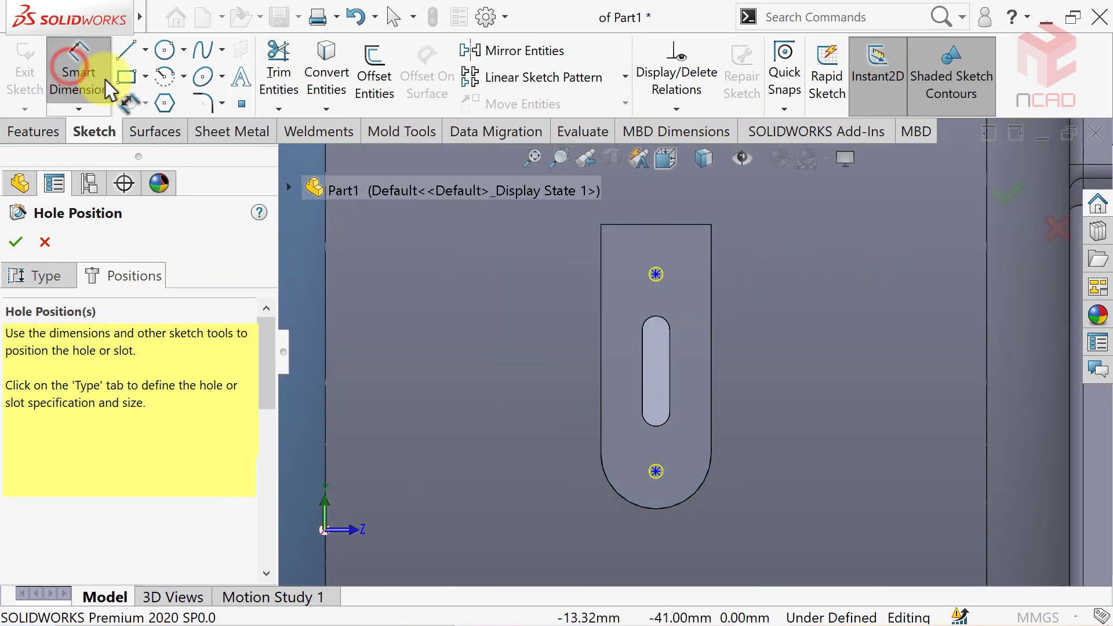
pyautogui.click(655, 274)
pyautogui.click(657, 318)
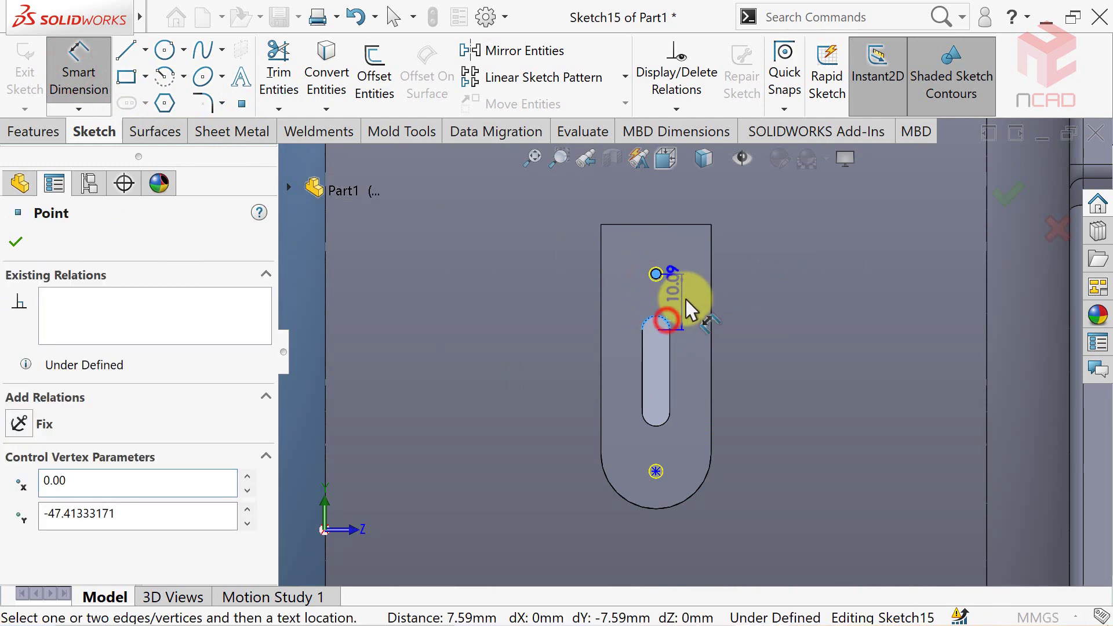
pyautogui.click(689, 302)
pyautogui.write('7.5')
pyautogui.press('Return')
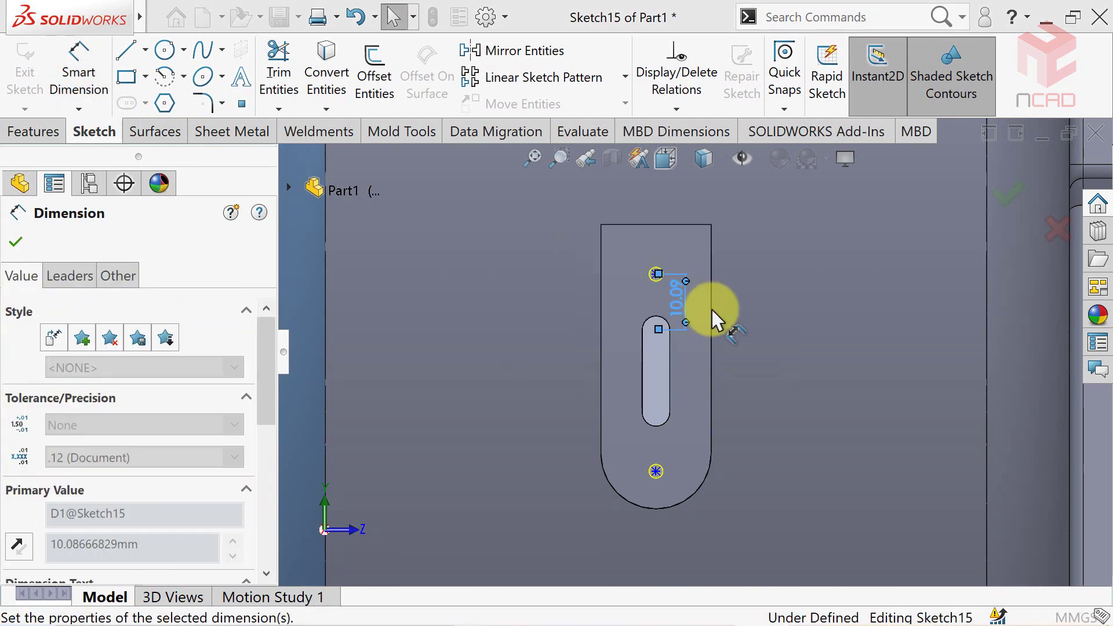
pyautogui.click(657, 430)
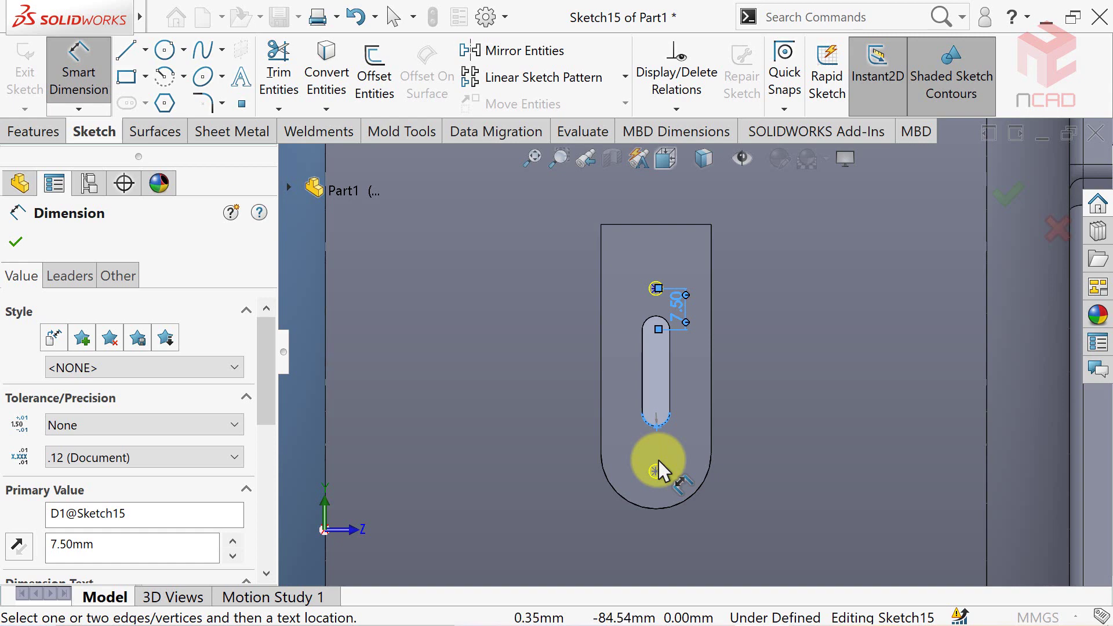
pyautogui.scroll(-2, 658, 471)
pyautogui.click(655, 458)
pyautogui.click(701, 426)
pyautogui.press('Return')
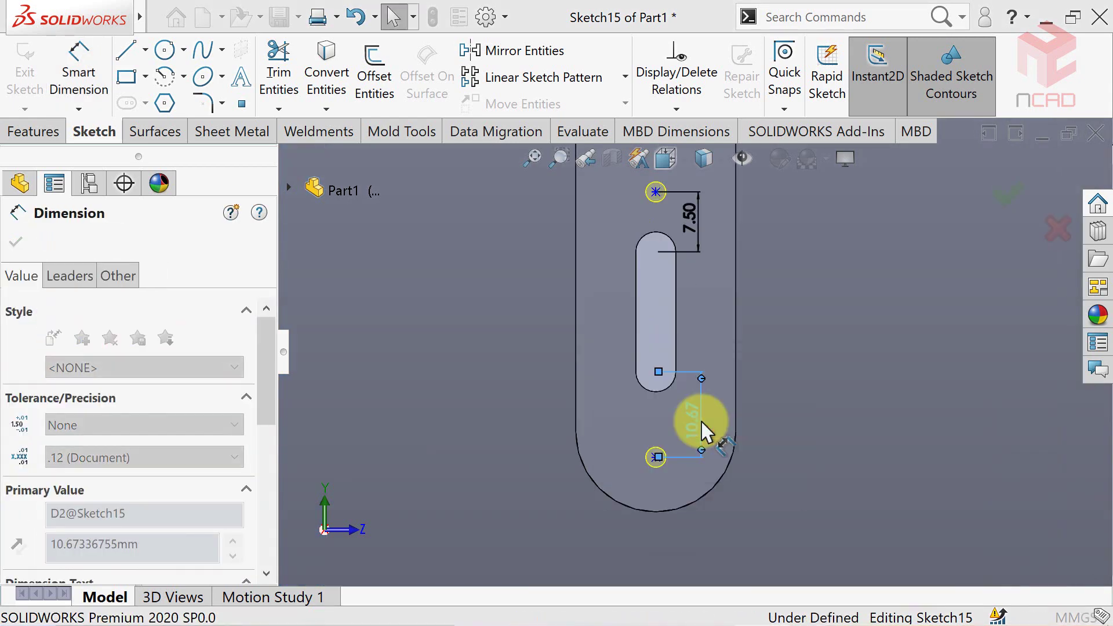
pyautogui.press('Escape')
pyautogui.press('Escape')
# Step: Align both hole centres vertically with the origin and create the tapped holes
pyautogui.moveTo(655, 192); pyautogui.dragTo(667, 193)
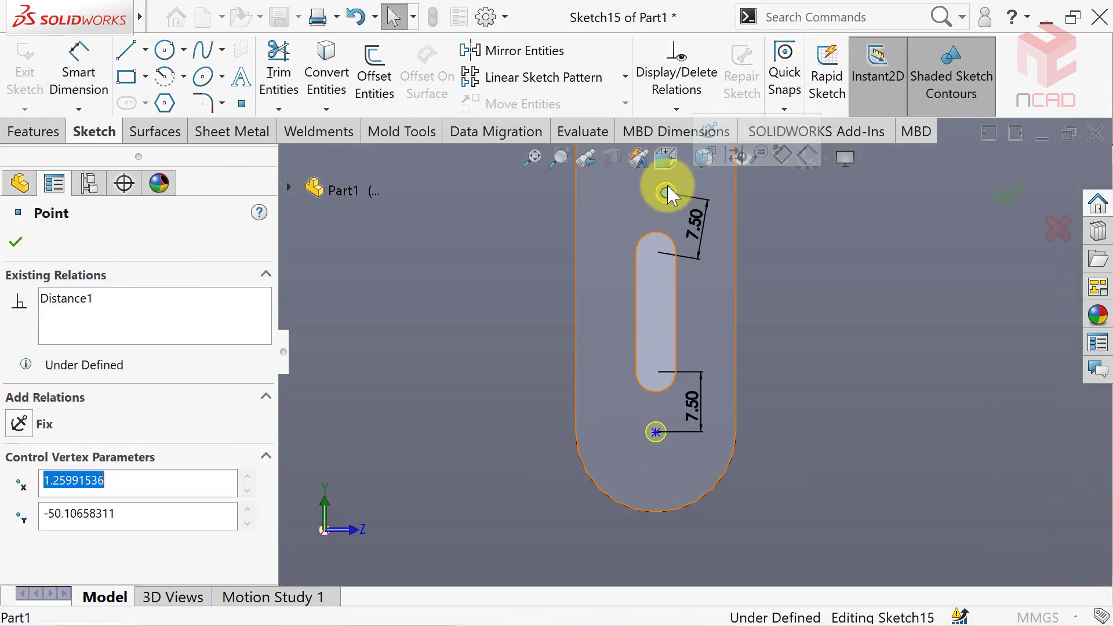
pyautogui.moveTo(668, 436); pyautogui.dragTo(666, 427)
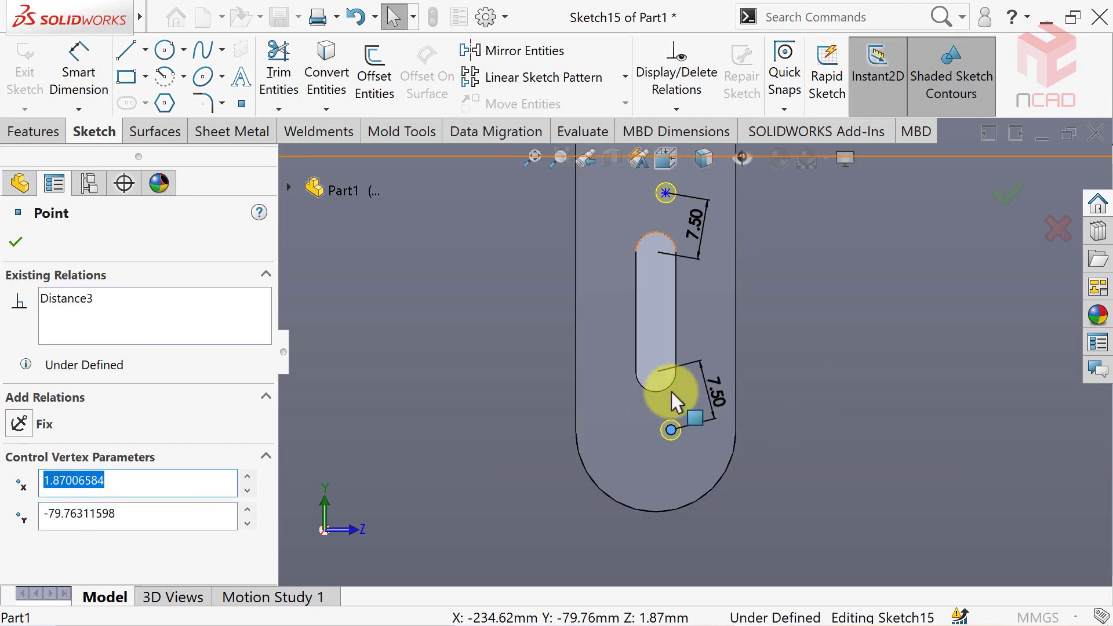
pyautogui.keyDown('ctrl'); pyautogui.click(666, 192); pyautogui.keyUp('ctrl')
pyautogui.scroll(3, 690, 352)
pyautogui.scroll(3, 686, 171)
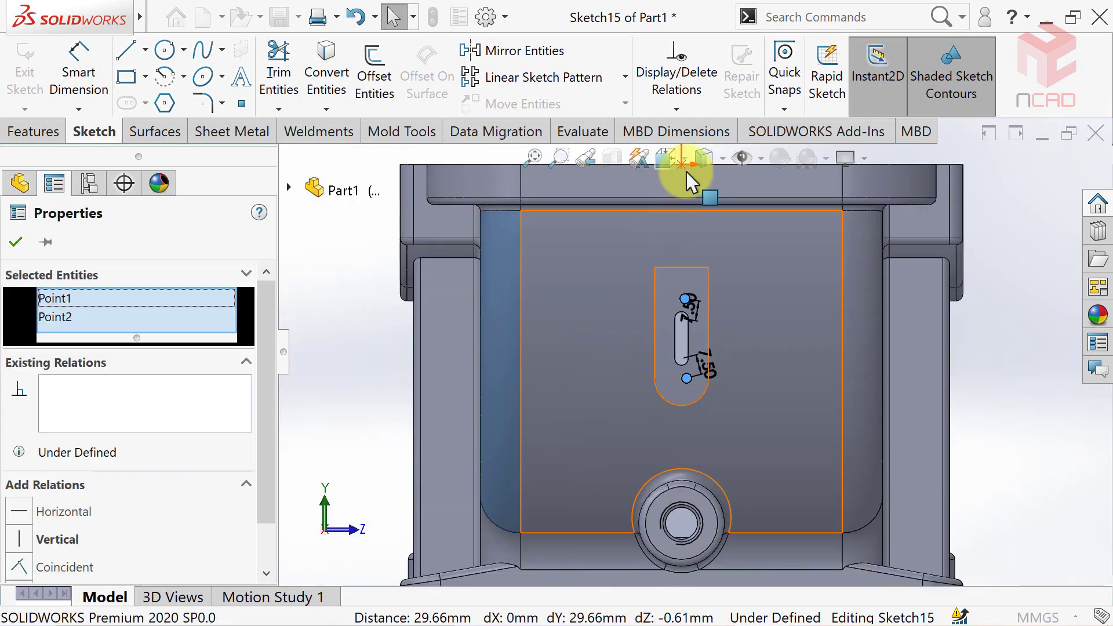
pyautogui.scroll(-4, 686, 174)
pyautogui.press('Escape')
pyautogui.keyDown('ctrl'); pyautogui.click(677, 244); pyautogui.keyUp('ctrl')
pyautogui.click(26, 558)
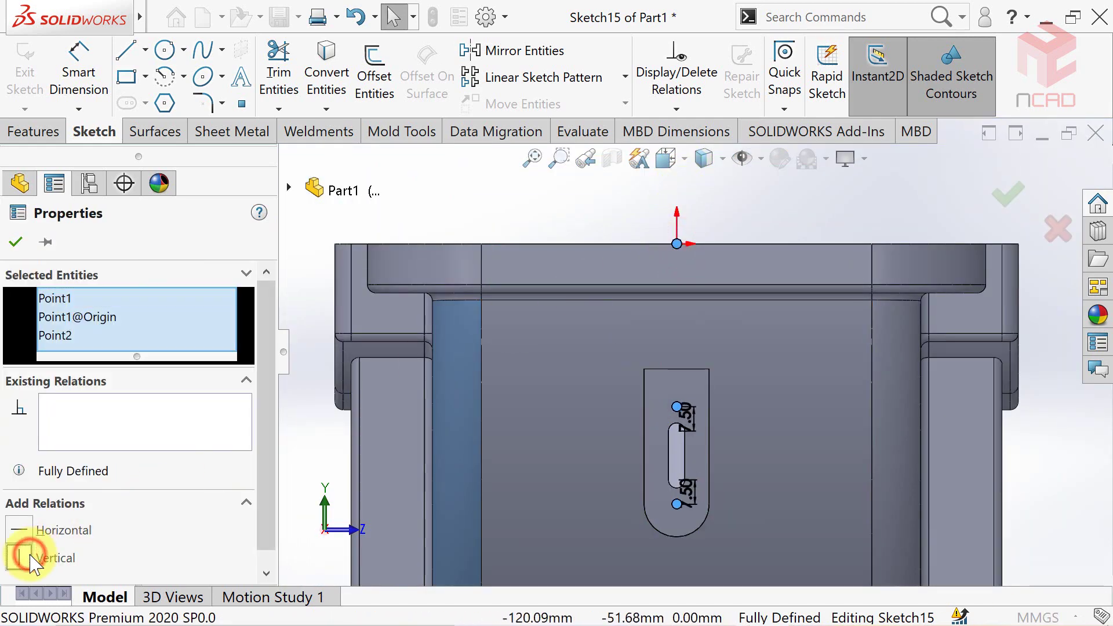
pyautogui.click(15, 242)
pyautogui.scroll(-3, 487, 209)
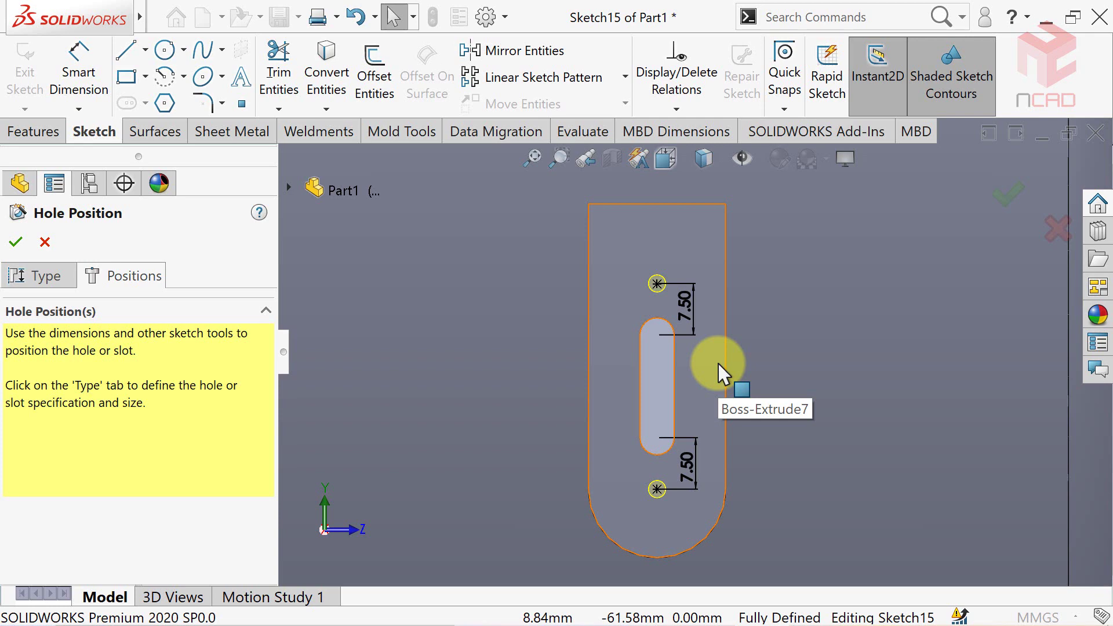
pyautogui.click(16, 242)
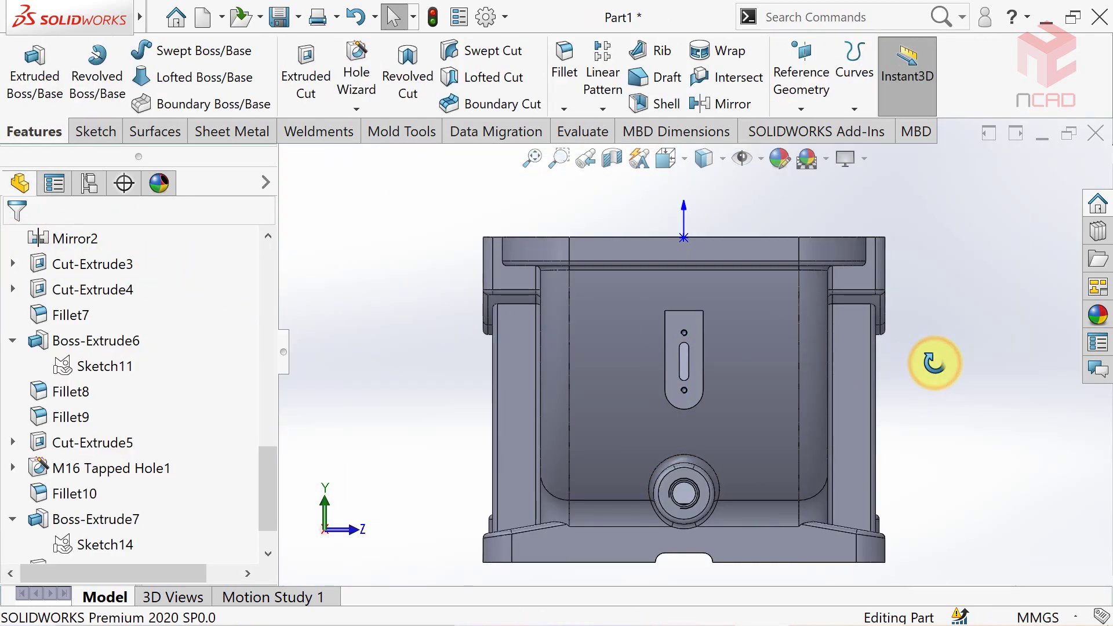
# Step: Fillet the lug face and slot edge loops with a 2.5 mm radius
pyautogui.moveTo(934, 362); pyautogui.dragTo(931, 365, button='middle')
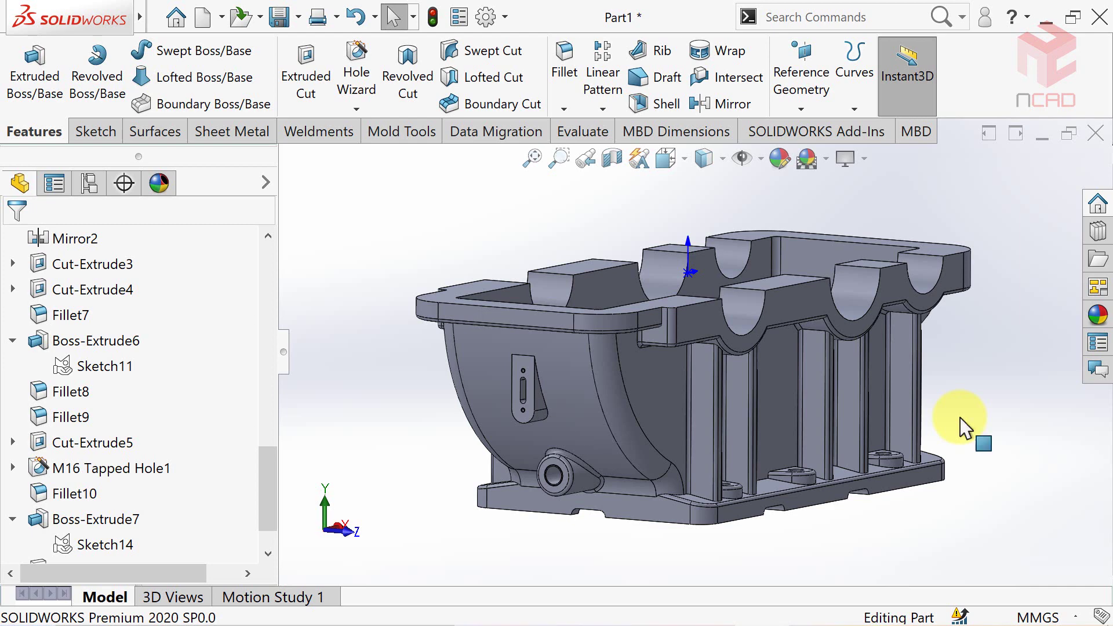
pyautogui.click(564, 63)
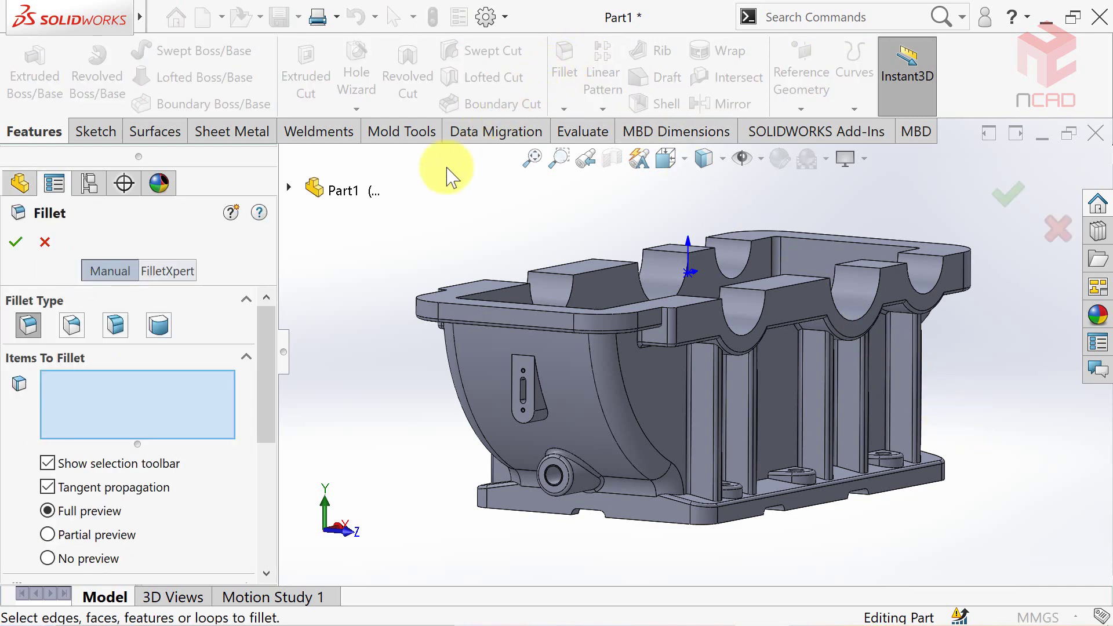
pyautogui.moveTo(270, 337); pyautogui.dragTo(267, 418)
pyautogui.scroll(-3, 599, 357)
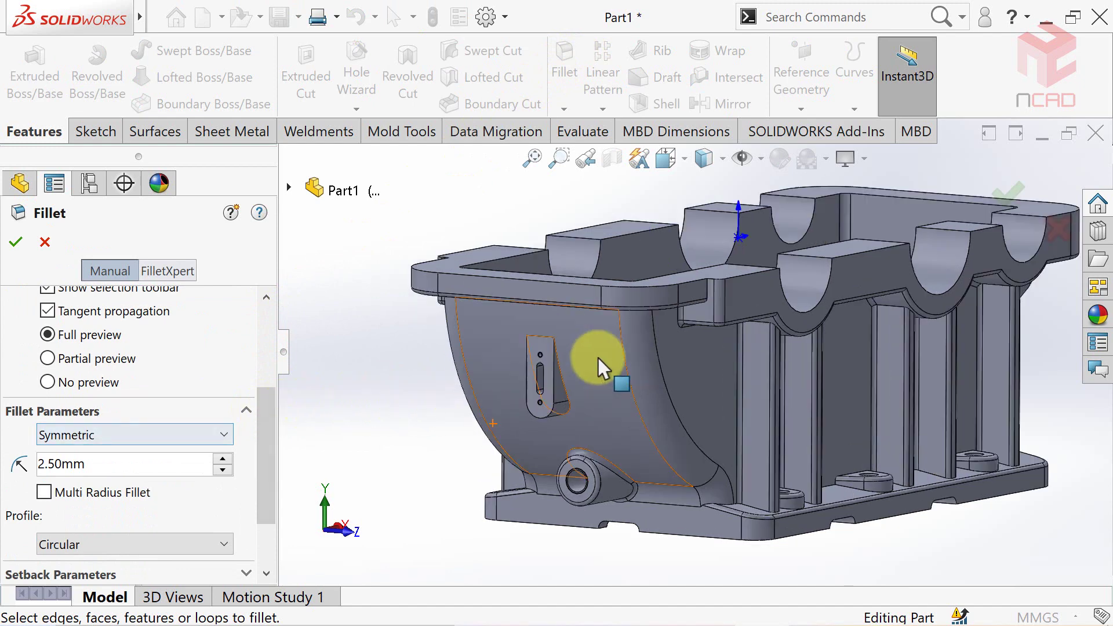
pyautogui.scroll(-2, 606, 355)
pyautogui.click(605, 355)
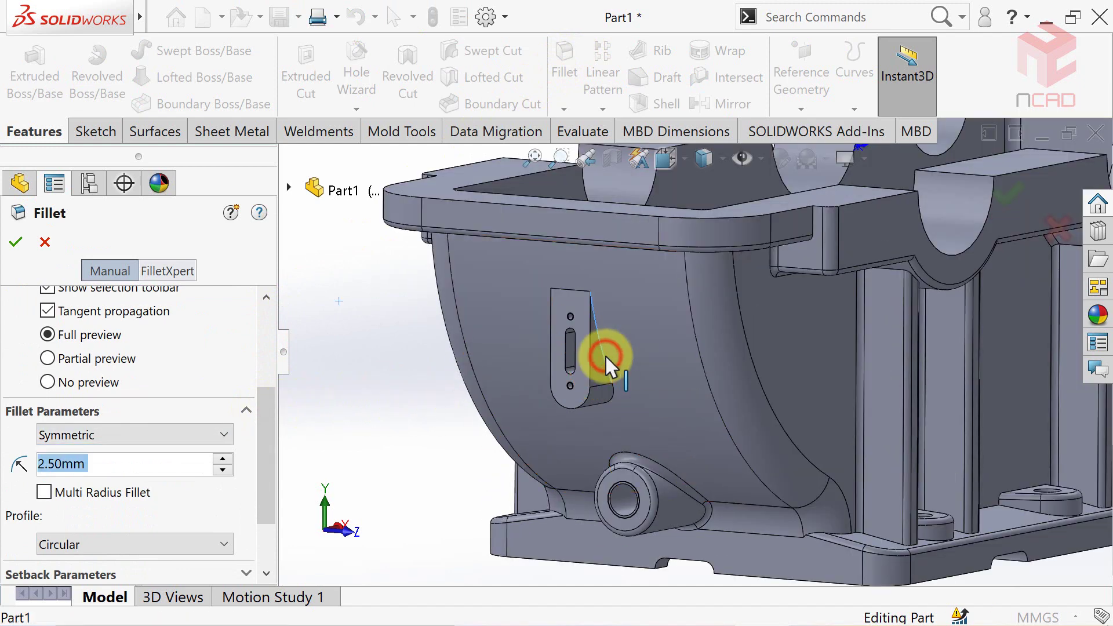
pyautogui.click(578, 292)
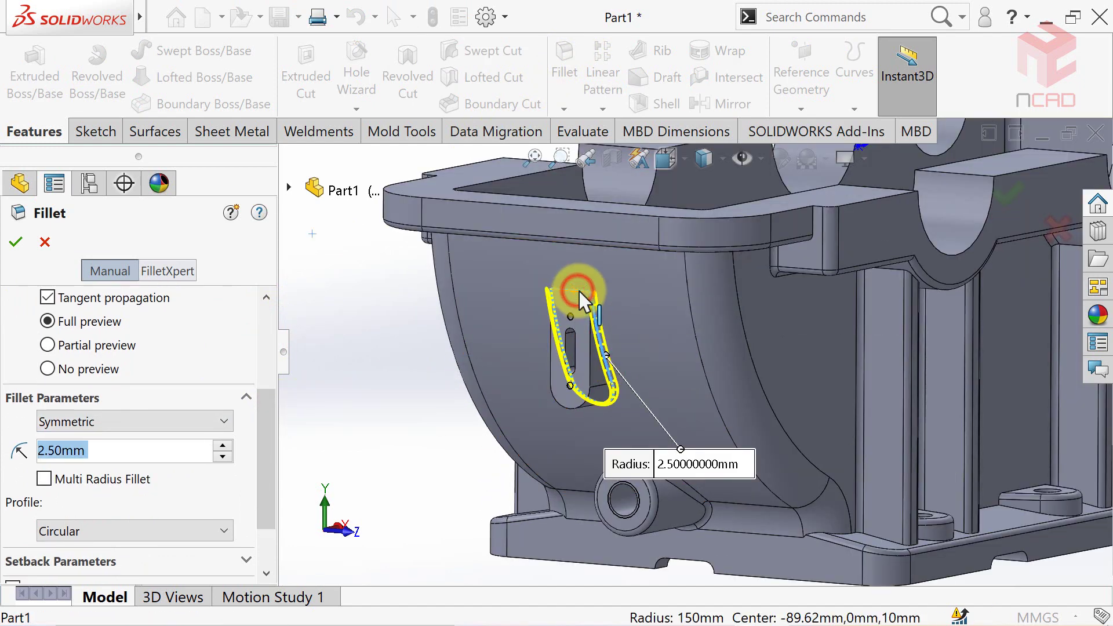
pyautogui.click(564, 409)
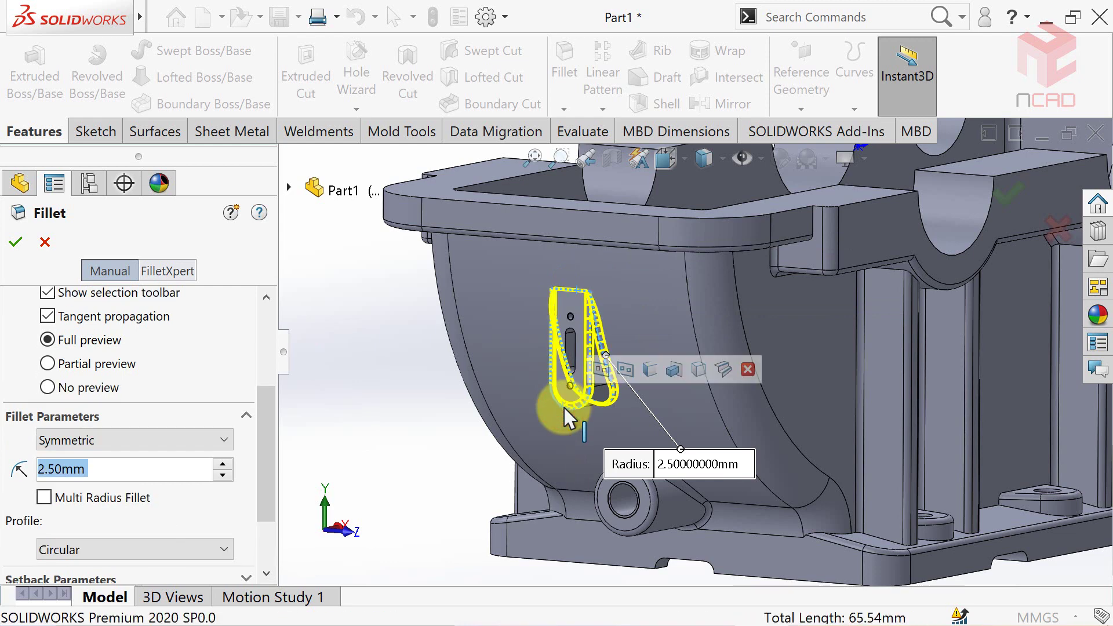
pyautogui.click(16, 243)
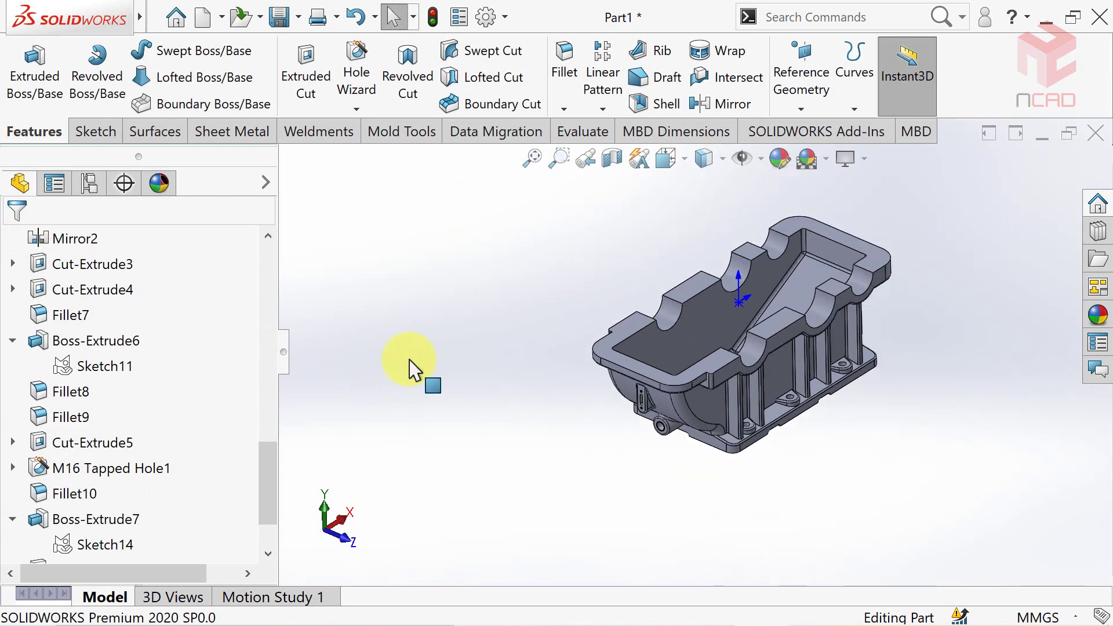
# Step: Start another hole feature sized M12 with its end condition set to Up To Next
pyautogui.press('f')
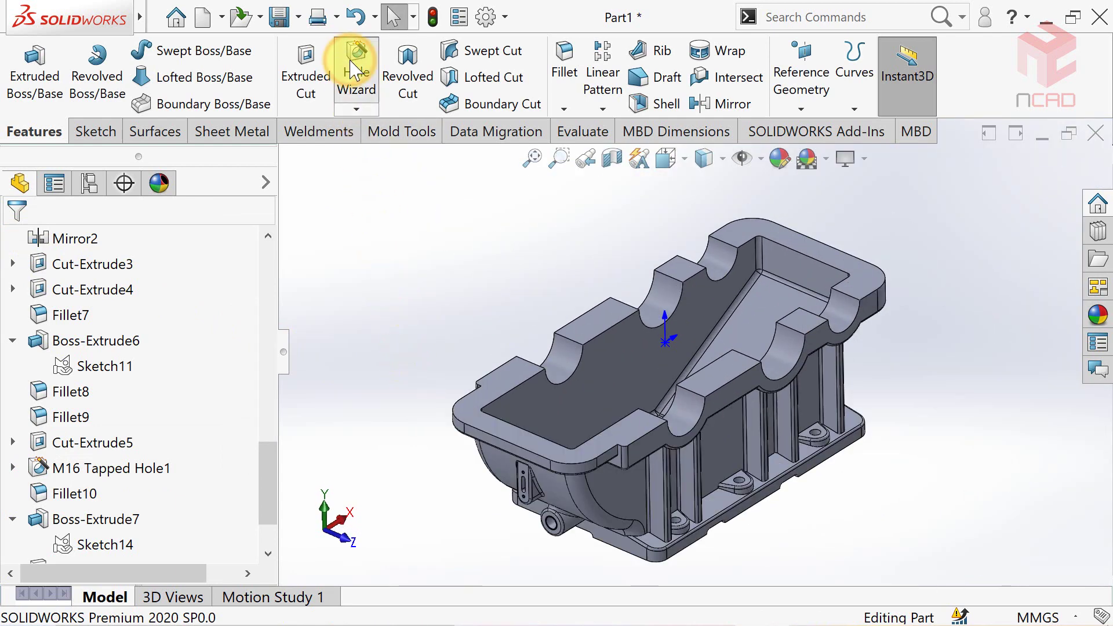
pyautogui.click(354, 72)
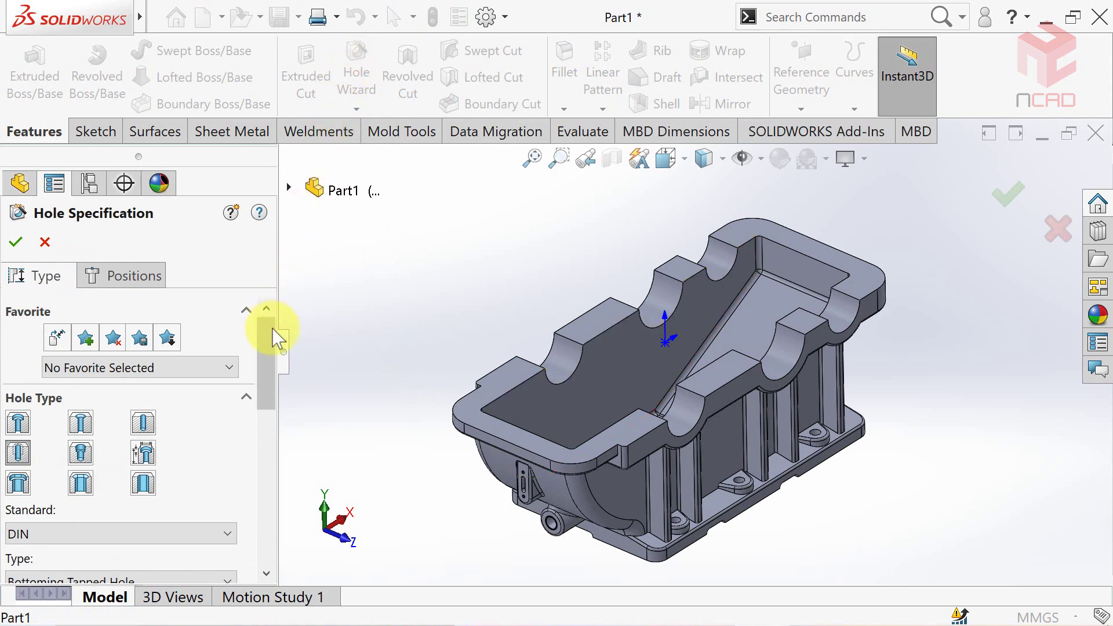
pyautogui.moveTo(272, 328)
pyautogui.mouseDown()
pyautogui.moveTo(272, 406)
pyautogui.moveTo(255, 433)
pyautogui.mouseUp()
pyautogui.click(218, 447)
pyautogui.scroll(-4, 219, 447)
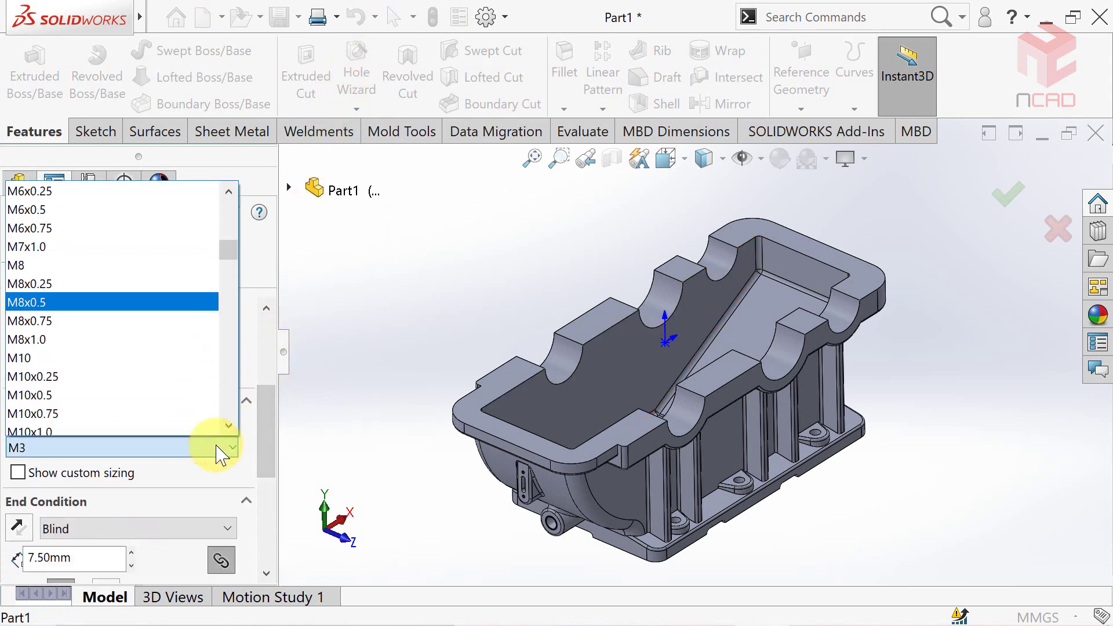
pyautogui.scroll(-3, 219, 451)
pyautogui.scroll(-2, 173, 444)
pyautogui.click(81, 417)
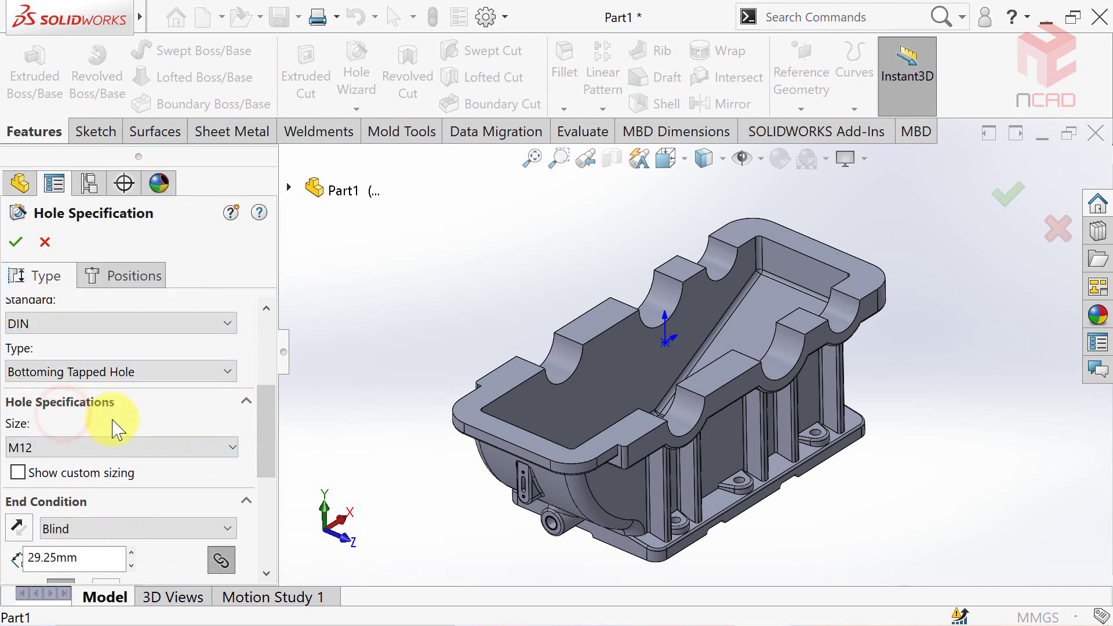
pyautogui.moveTo(269, 442); pyautogui.dragTo(272, 472)
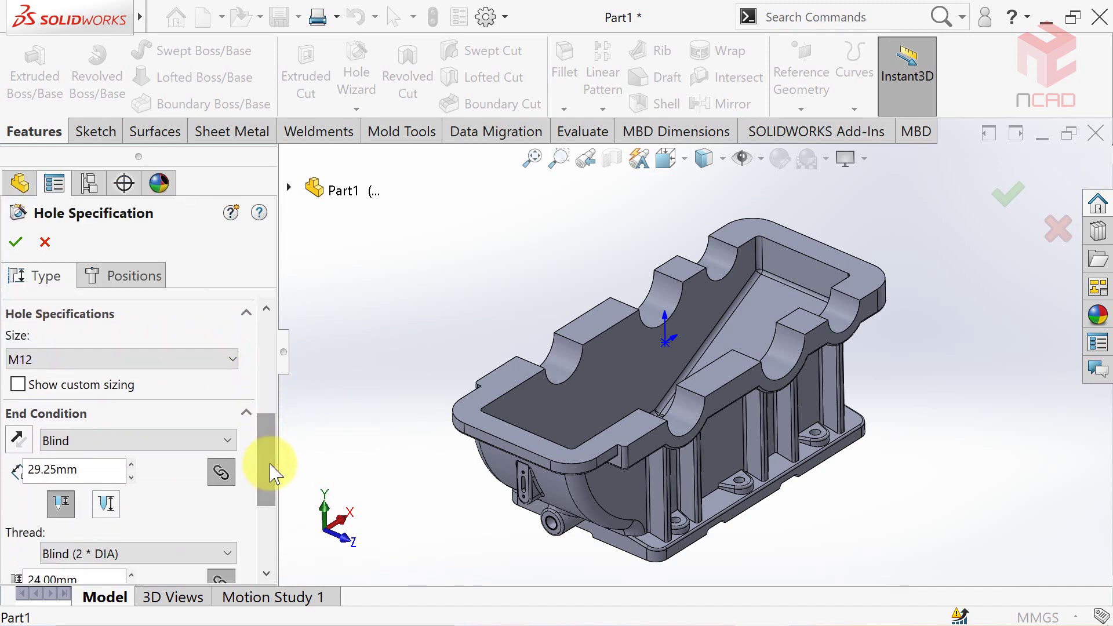
pyautogui.click(186, 440)
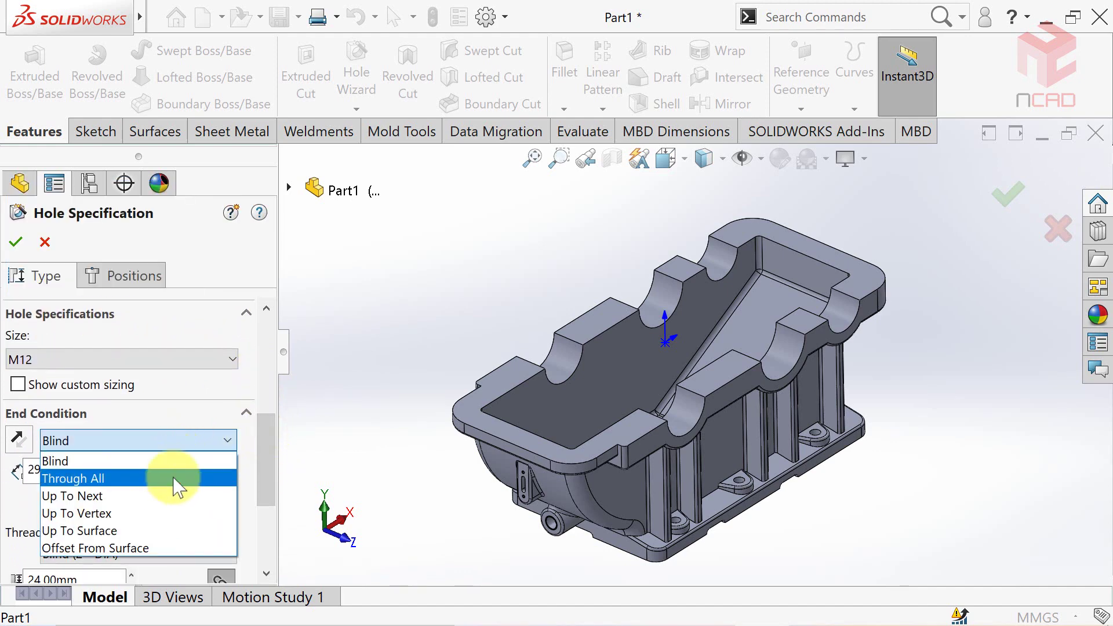
pyautogui.click(174, 496)
pyautogui.moveTo(261, 473)
pyautogui.mouseDown()
pyautogui.moveTo(273, 442)
pyautogui.moveTo(272, 329)
pyautogui.mouseUp()
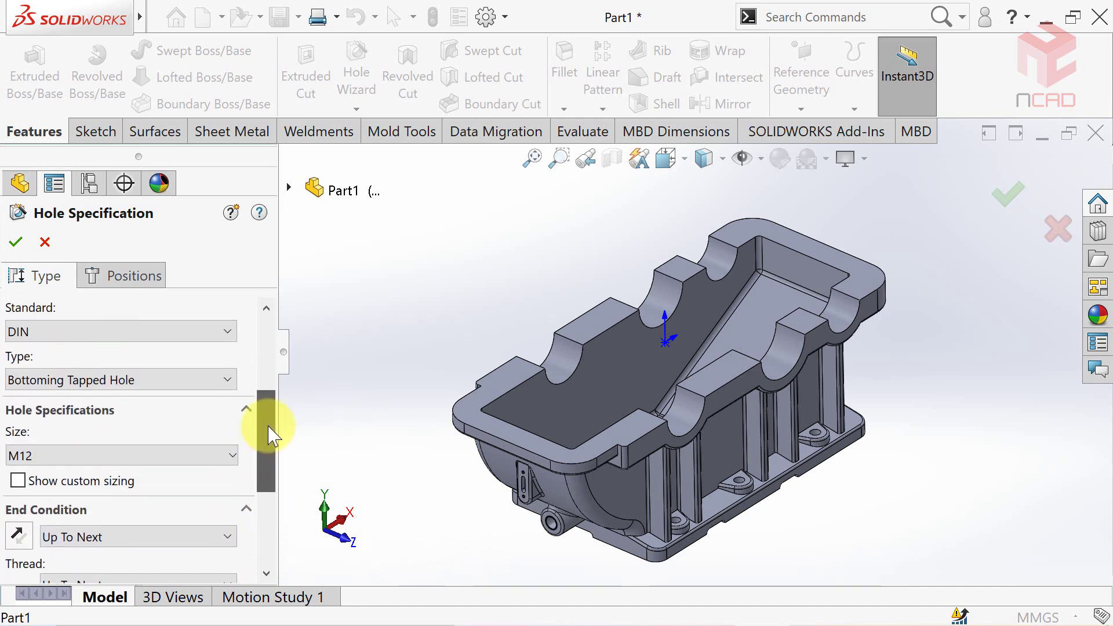
# Step: Place four hole points along the lower flange face, viewed from the top
pyautogui.click(122, 276)
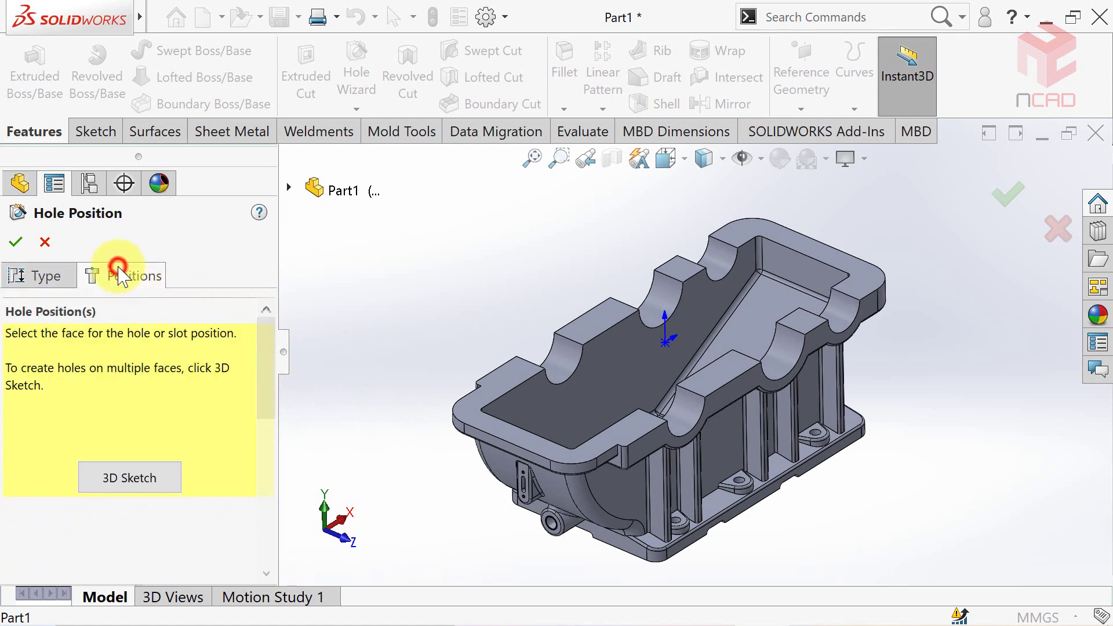
pyautogui.click(717, 387)
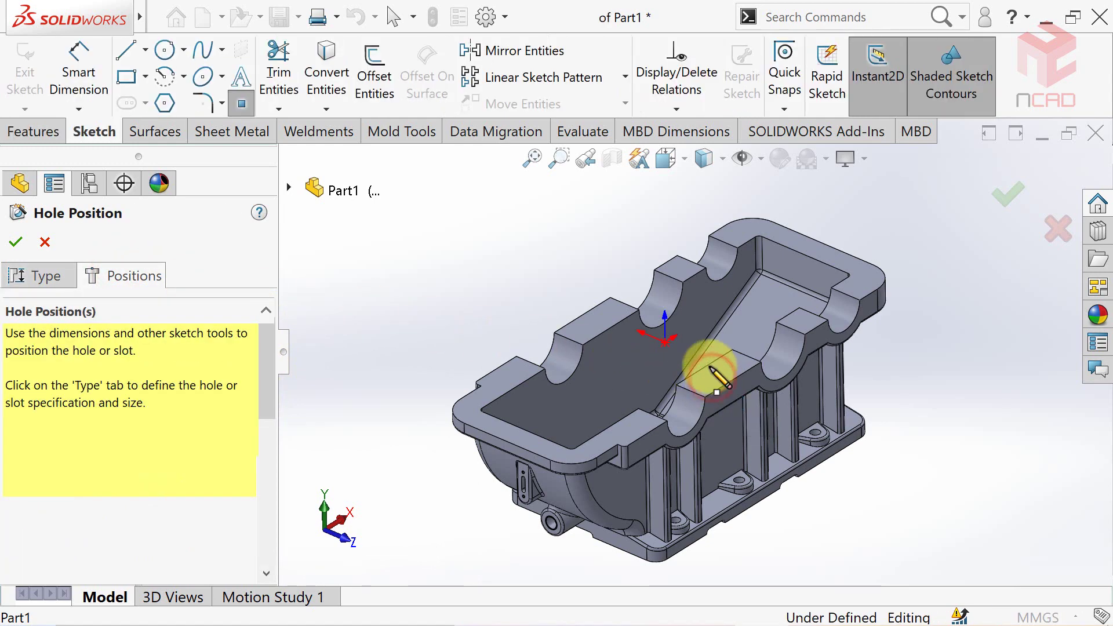
pyautogui.click(665, 159)
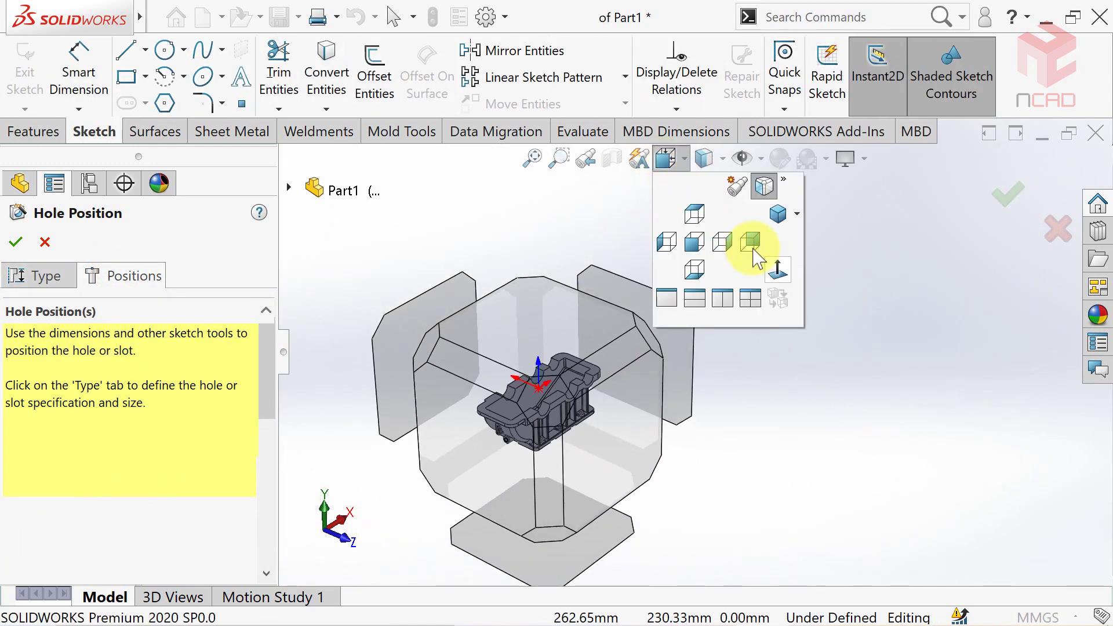
pyautogui.click(745, 242)
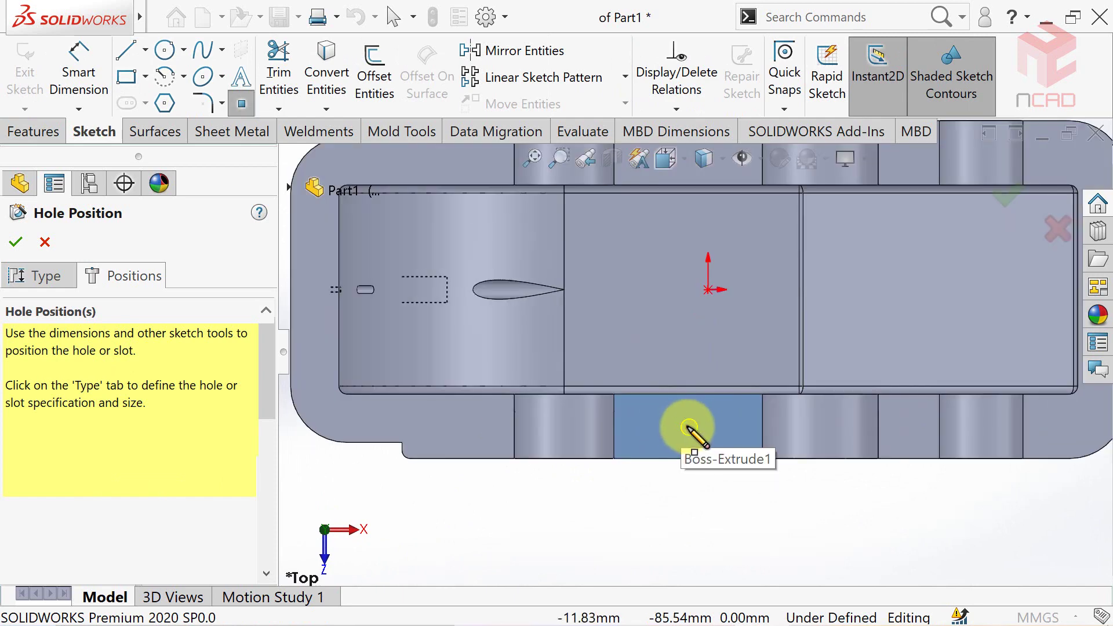
pyautogui.click(690, 428)
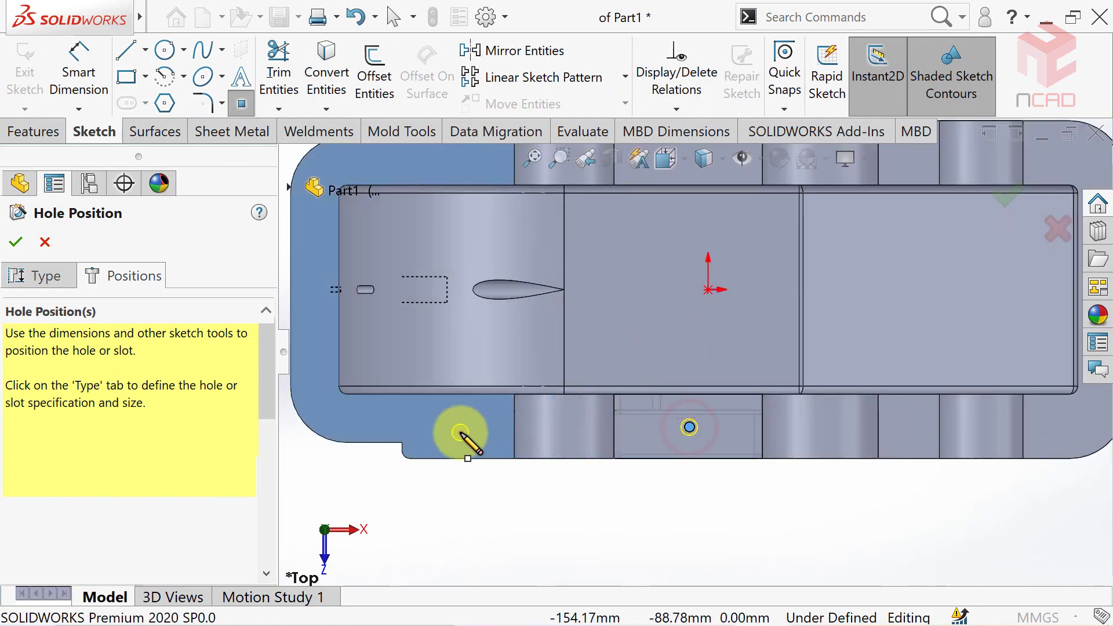
pyautogui.click(461, 433)
pyautogui.click(915, 427)
pyautogui.click(1068, 429)
pyautogui.press('f')
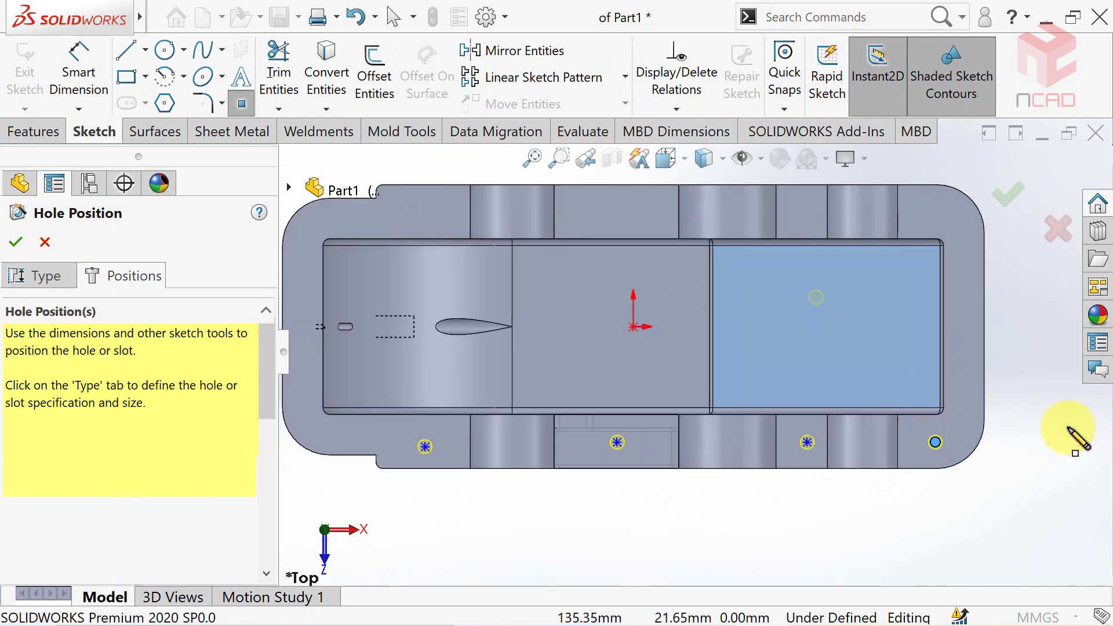
# Step: Give the four hole points a Horizontal relation so they line up
pyautogui.click(425, 447)
pyautogui.keyDown('ctrl'); pyautogui.click(617, 442); pyautogui.keyUp('ctrl')
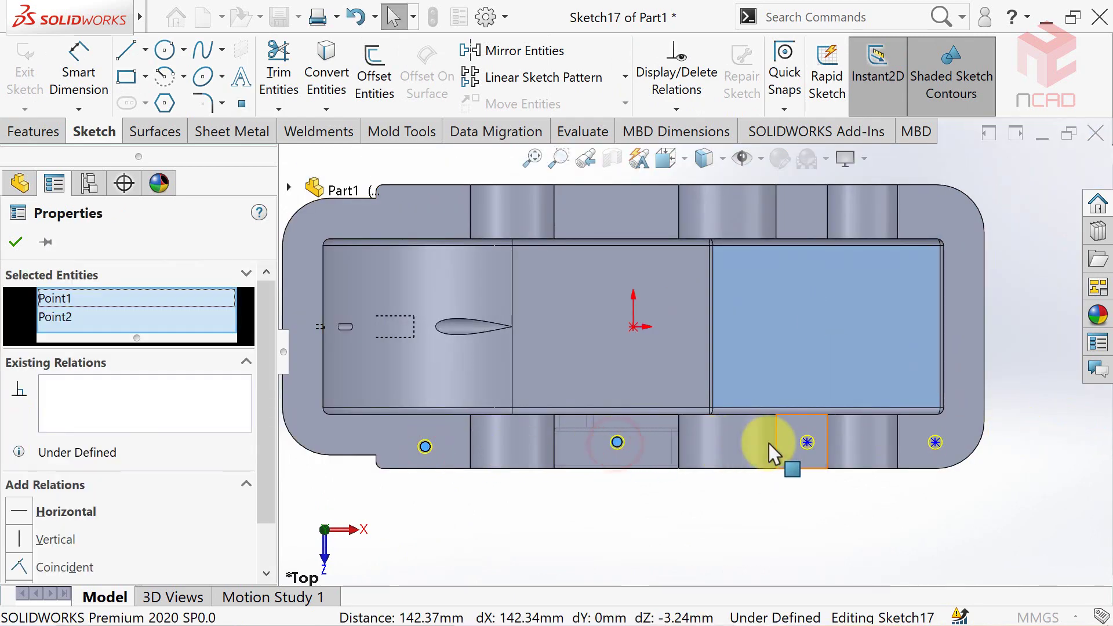
pyautogui.keyDown('ctrl'); pyautogui.click(807, 442); pyautogui.keyUp('ctrl')
pyautogui.keyDown('ctrl'); pyautogui.click(935, 442); pyautogui.keyUp('ctrl')
pyautogui.click(19, 447)
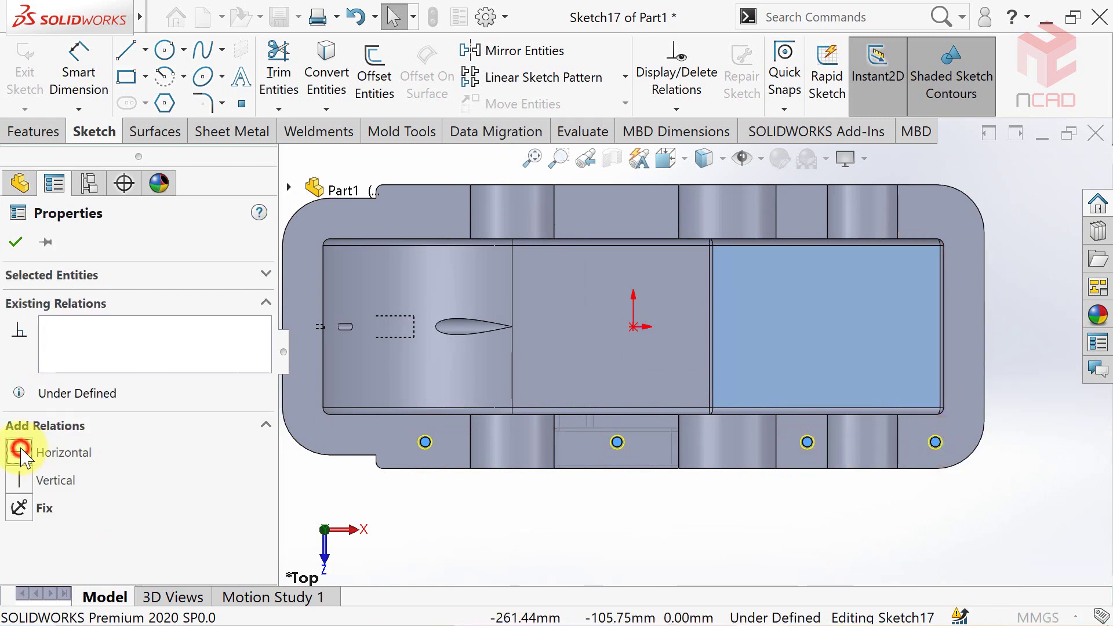
pyautogui.click(15, 242)
# Step: Dimension the leftmost hole point 15 mm from the flange edge
pyautogui.click(87, 68)
pyautogui.scroll(2, 382, 441)
pyautogui.click(447, 482)
pyautogui.click(449, 446)
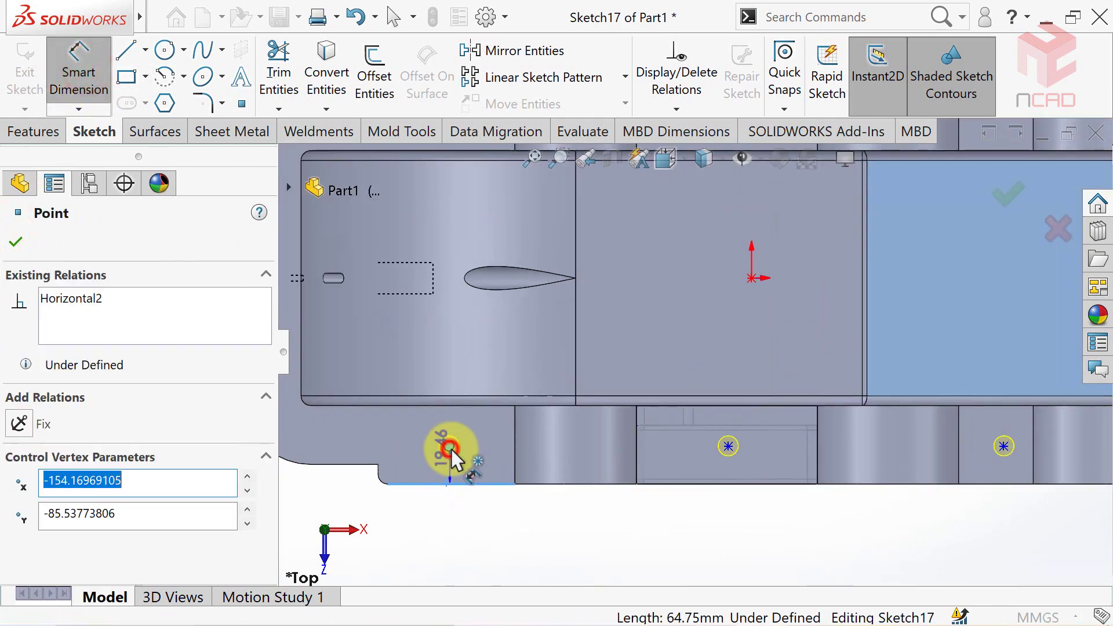
pyautogui.click(414, 472)
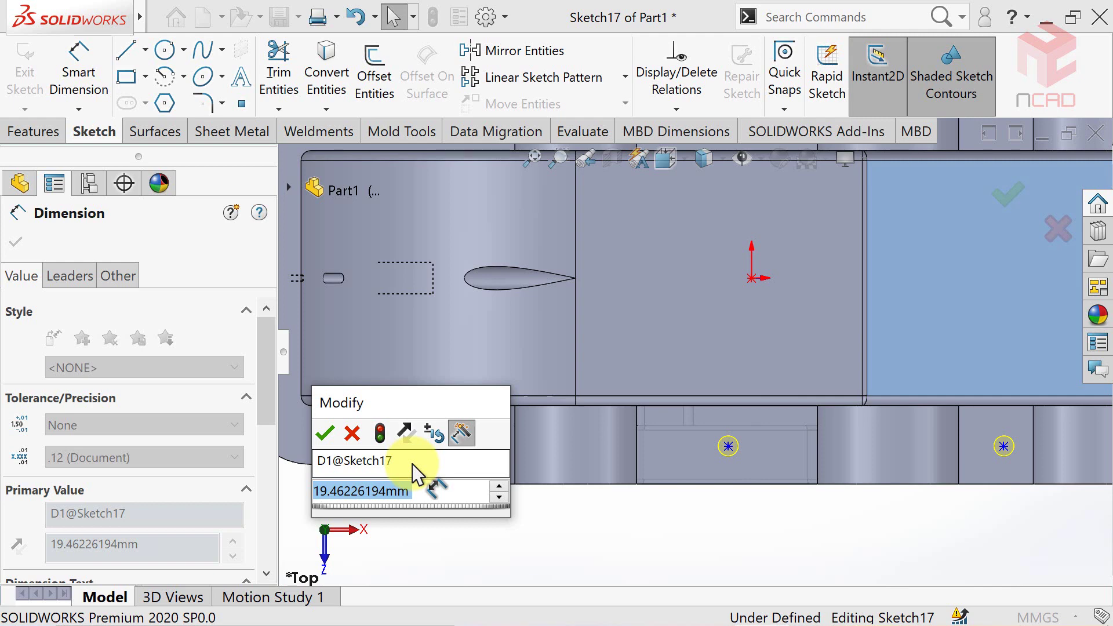
pyautogui.write('30')
pyautogui.press('Return')
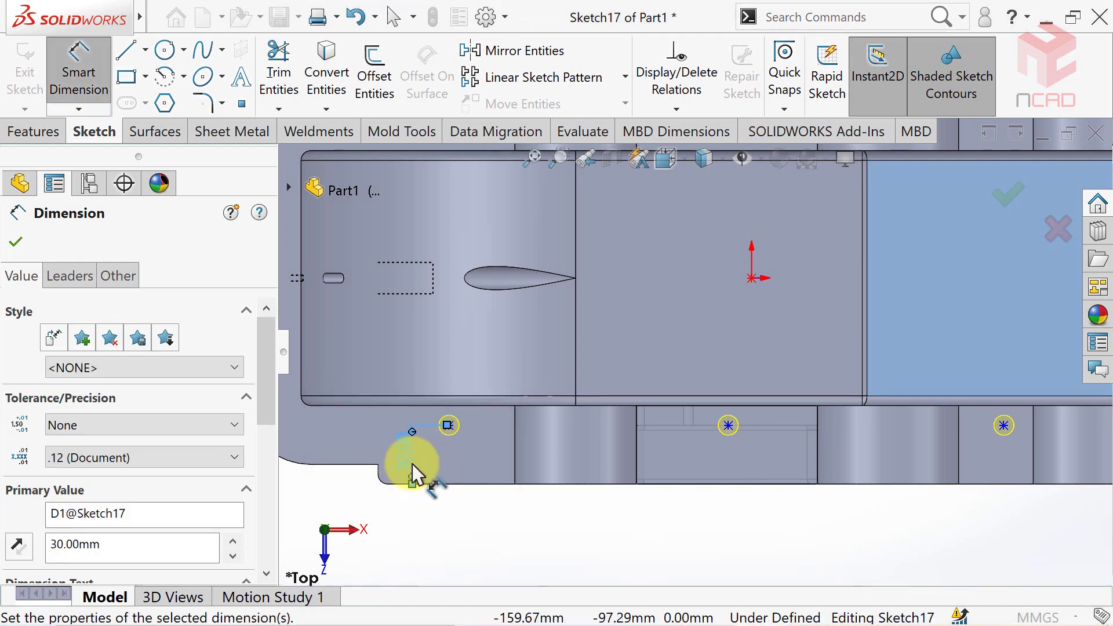
pyautogui.doubleClick(400, 460)
pyautogui.write('15')
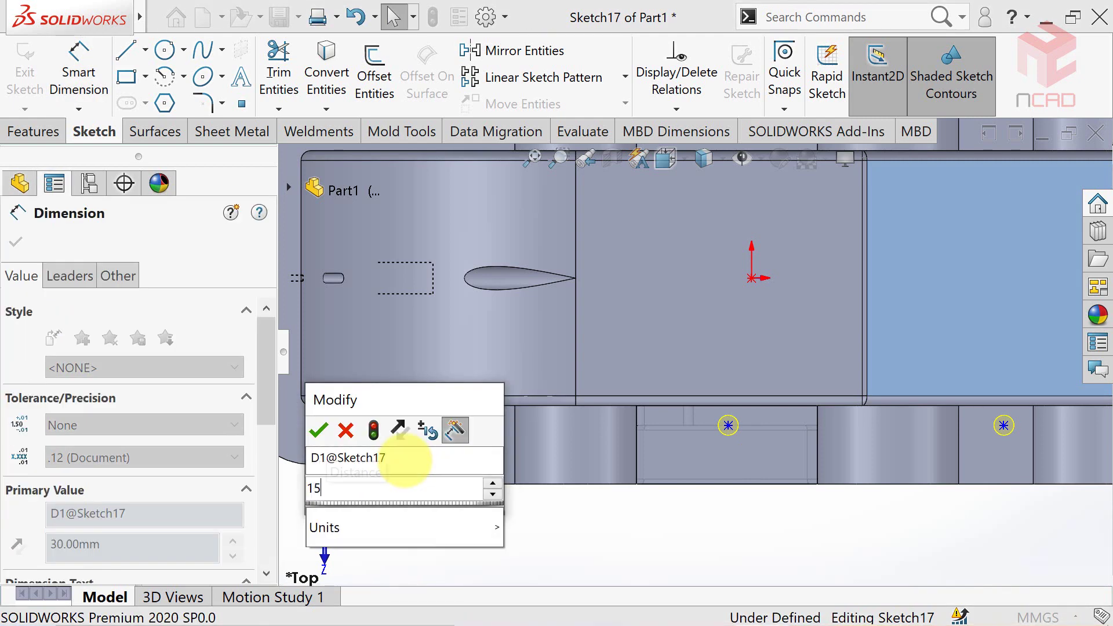
pyautogui.press('Return')
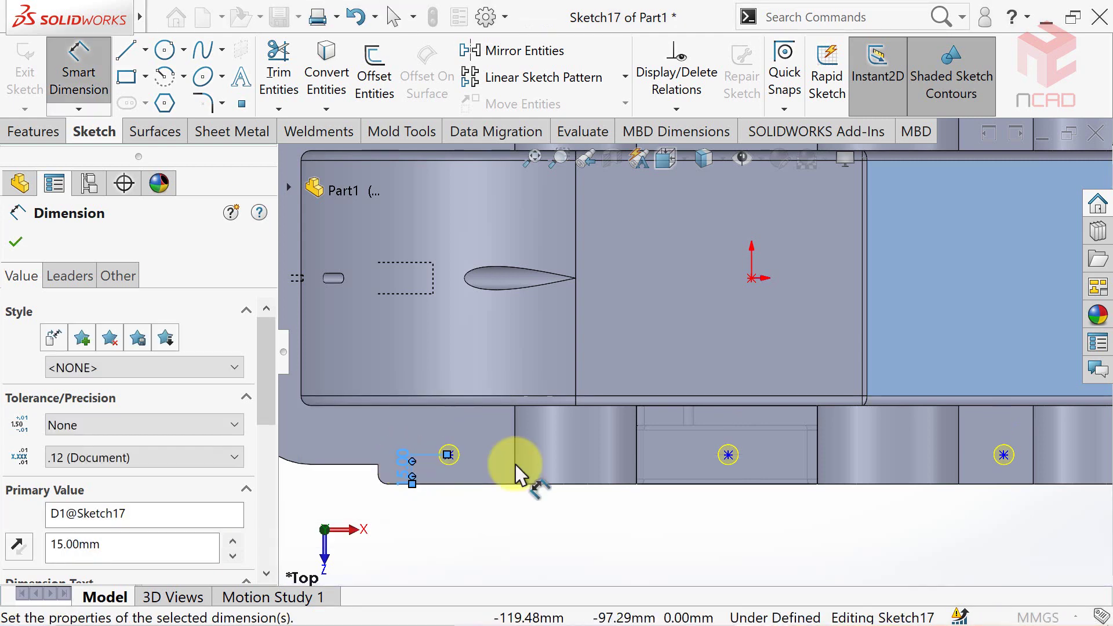
# Step: Dimension the outer points 30 mm from the left end and 20 mm from the right end
pyautogui.click(448, 456)
pyautogui.click(471, 522)
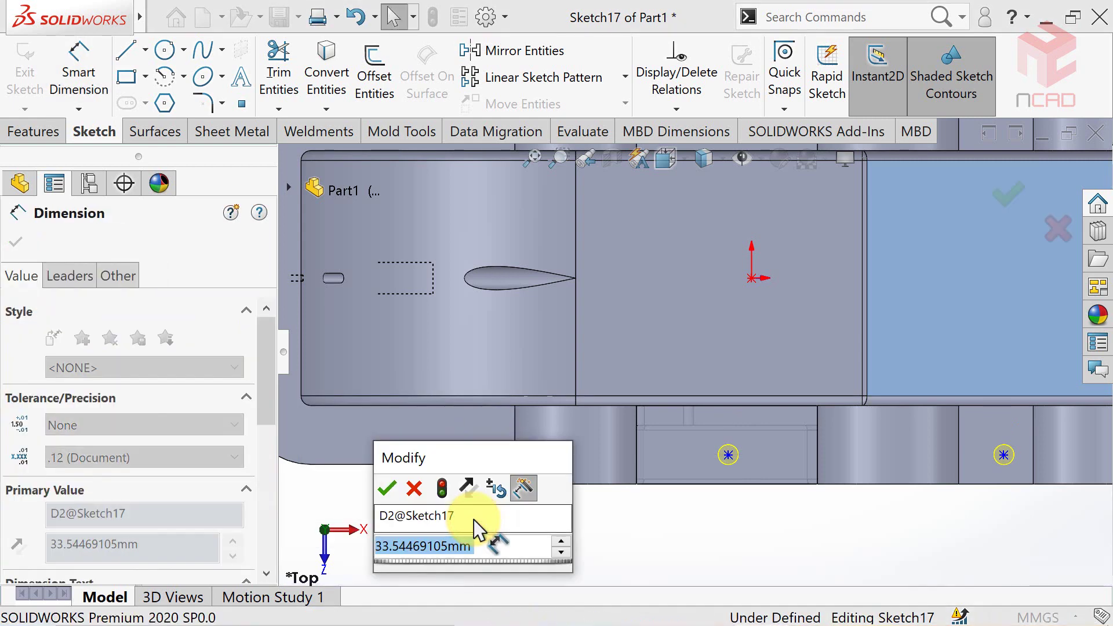
pyautogui.write('30')
pyautogui.press('Return')
pyautogui.press('f')
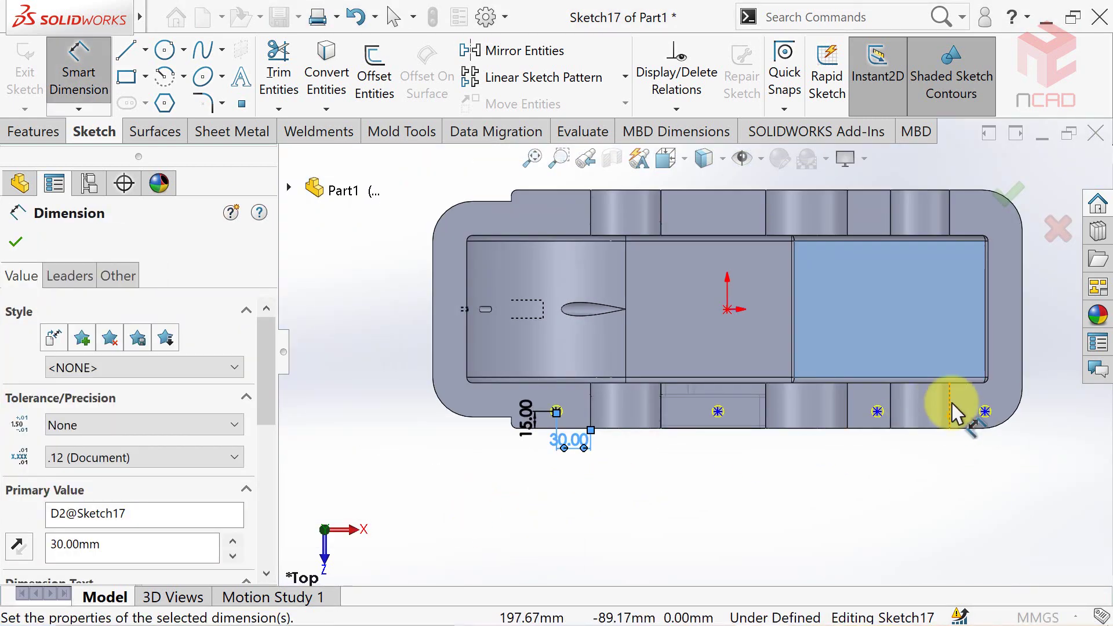
pyautogui.click(986, 412)
pyautogui.click(949, 413)
pyautogui.click(969, 458)
pyautogui.write('20')
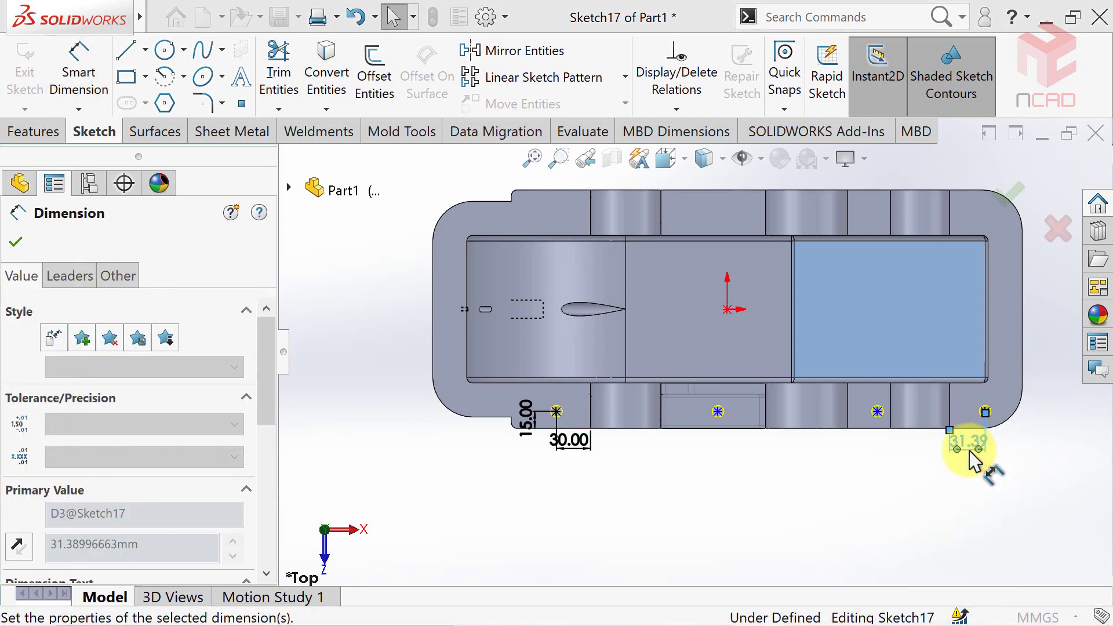
pyautogui.press('Return')
pyautogui.scroll(-3, 895, 457)
pyautogui.press('Escape')
# Step: Align the two middle points vertically with the edge midpoints and create the tapped holes
pyautogui.click(696, 387)
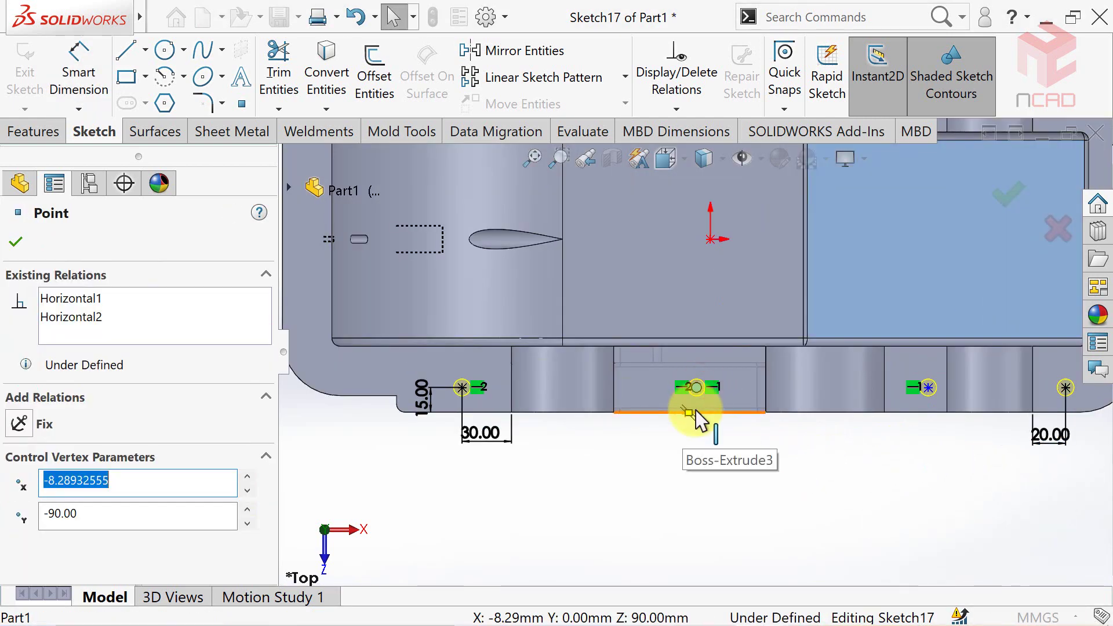
pyautogui.keyDown('ctrl'); pyautogui.click(690, 412); pyautogui.keyUp('ctrl')
pyautogui.click(23, 537)
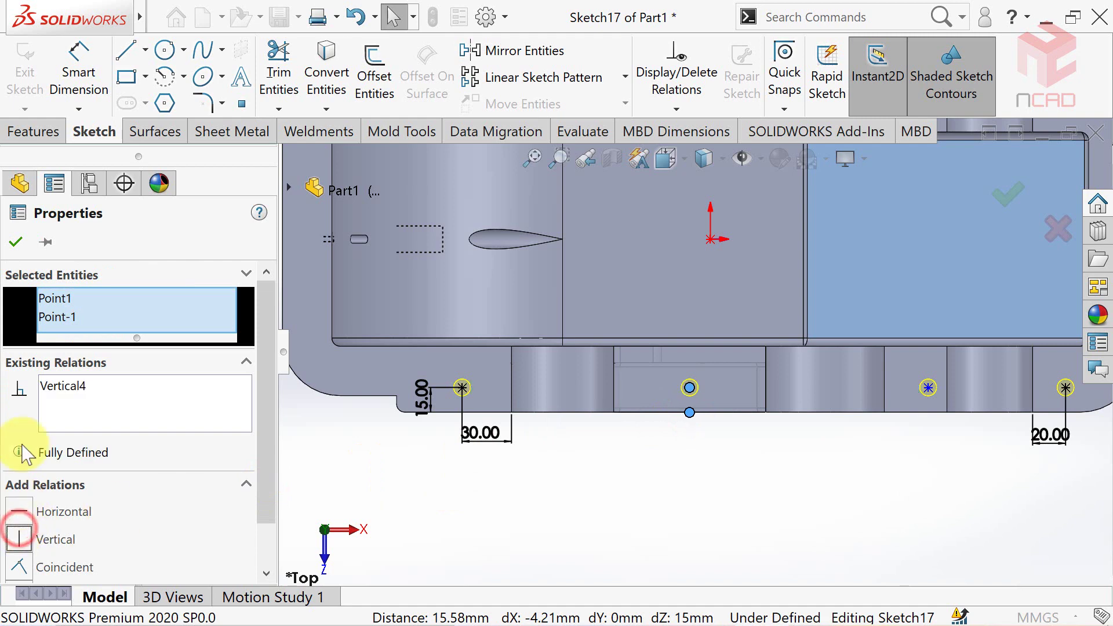
pyautogui.click(16, 243)
pyautogui.click(800, 502)
pyautogui.click(928, 387)
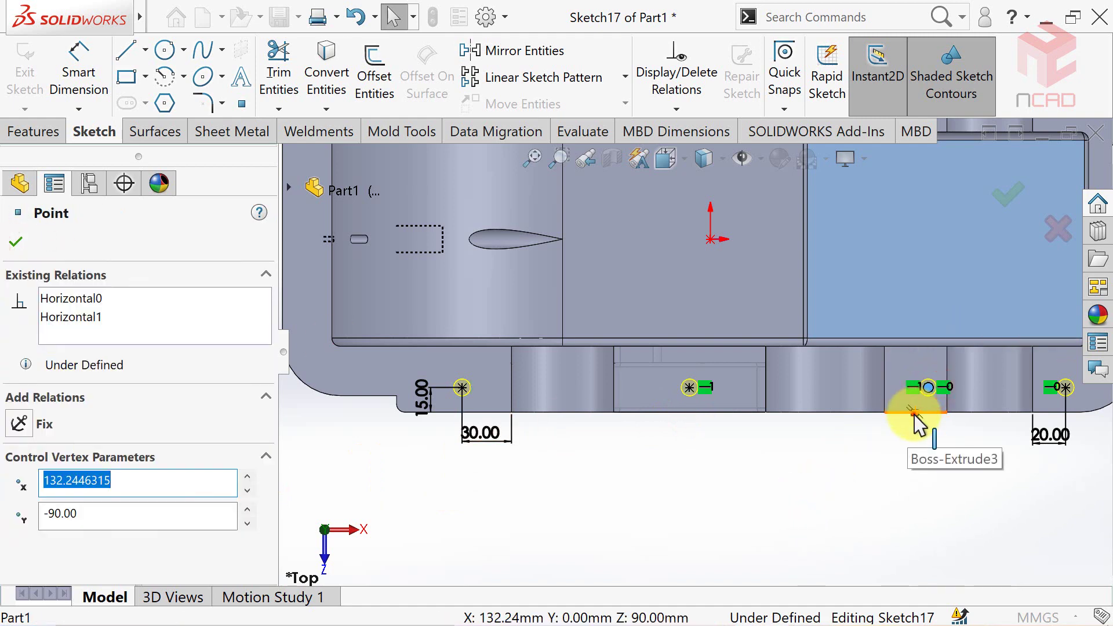
pyautogui.keyDown('ctrl'); pyautogui.click(915, 412); pyautogui.keyUp('ctrl')
pyautogui.click(20, 539)
pyautogui.click(16, 243)
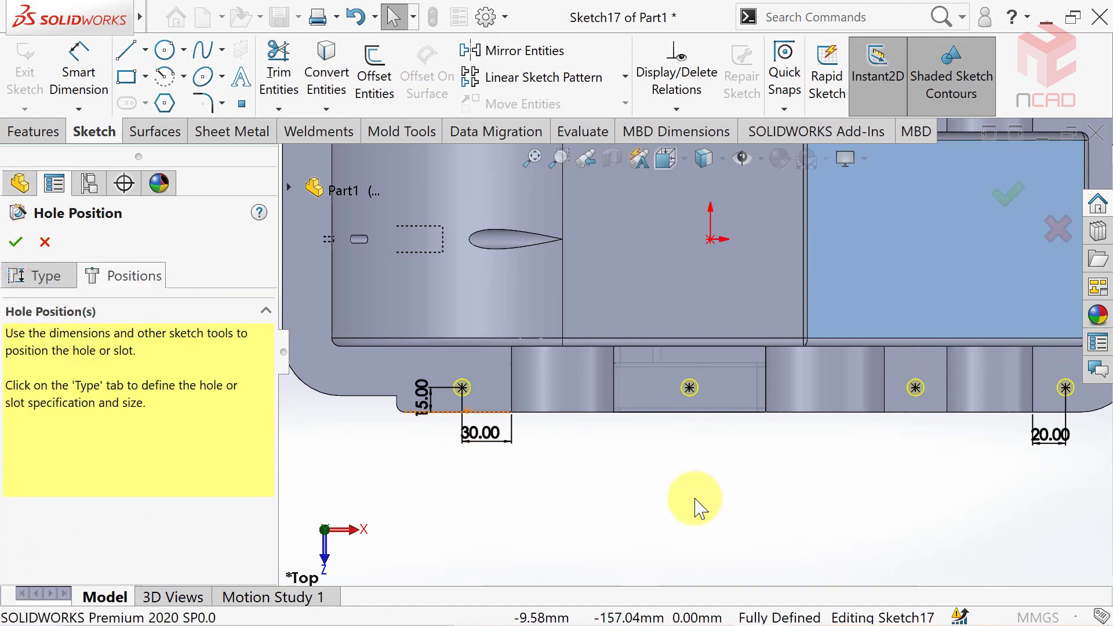
pyautogui.scroll(2, 699, 508)
pyautogui.scroll(-1, 777, 400)
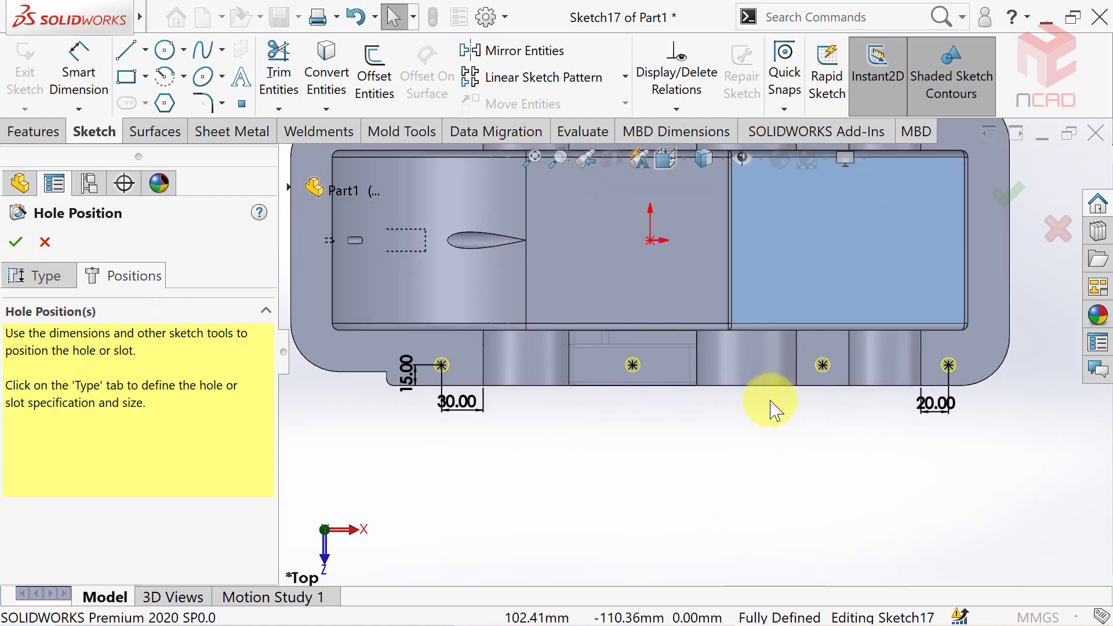
pyautogui.click(13, 243)
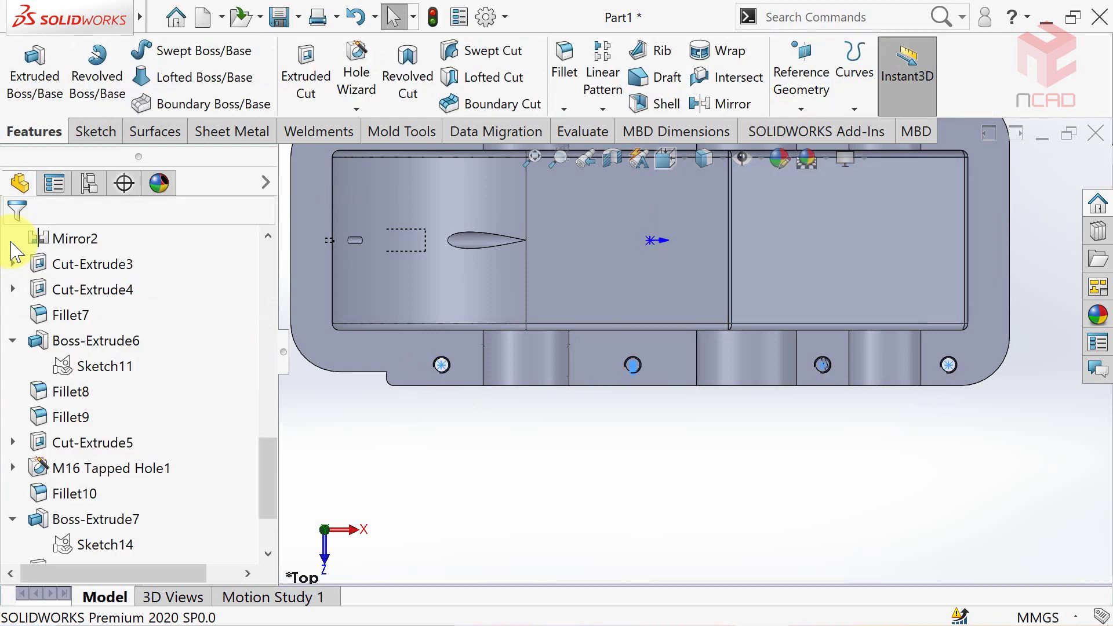
# Step: Start a new DIN bottoming tapped hole sized M4
pyautogui.scroll(3, 689, 506)
pyautogui.moveTo(689, 505); pyautogui.dragTo(707, 211, button='middle')
pyautogui.scroll(-3, 708, 217)
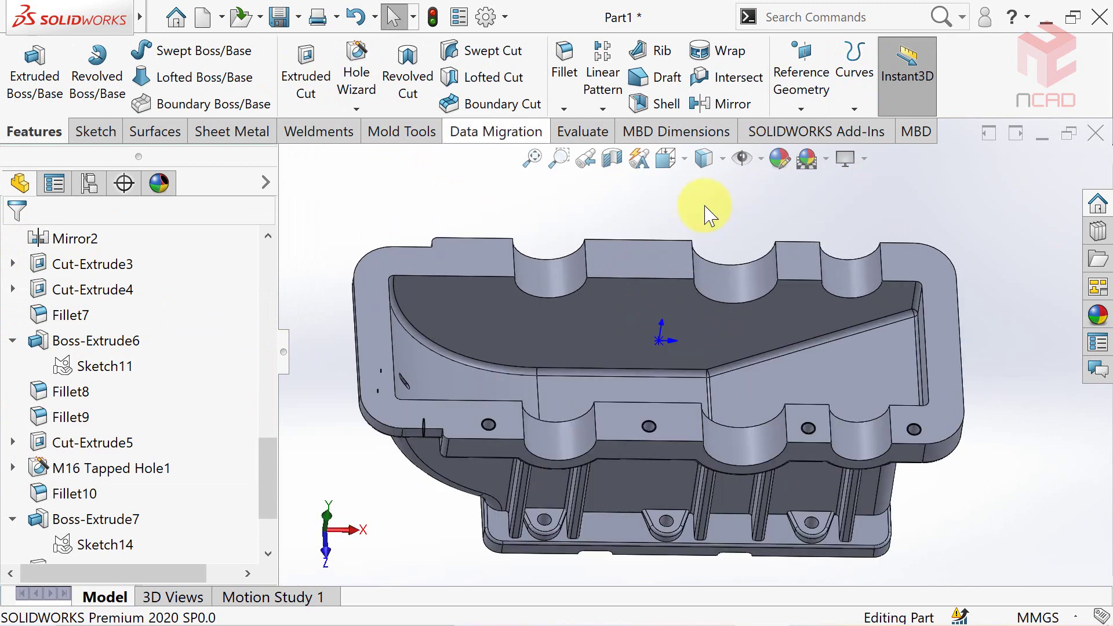
pyautogui.click(352, 56)
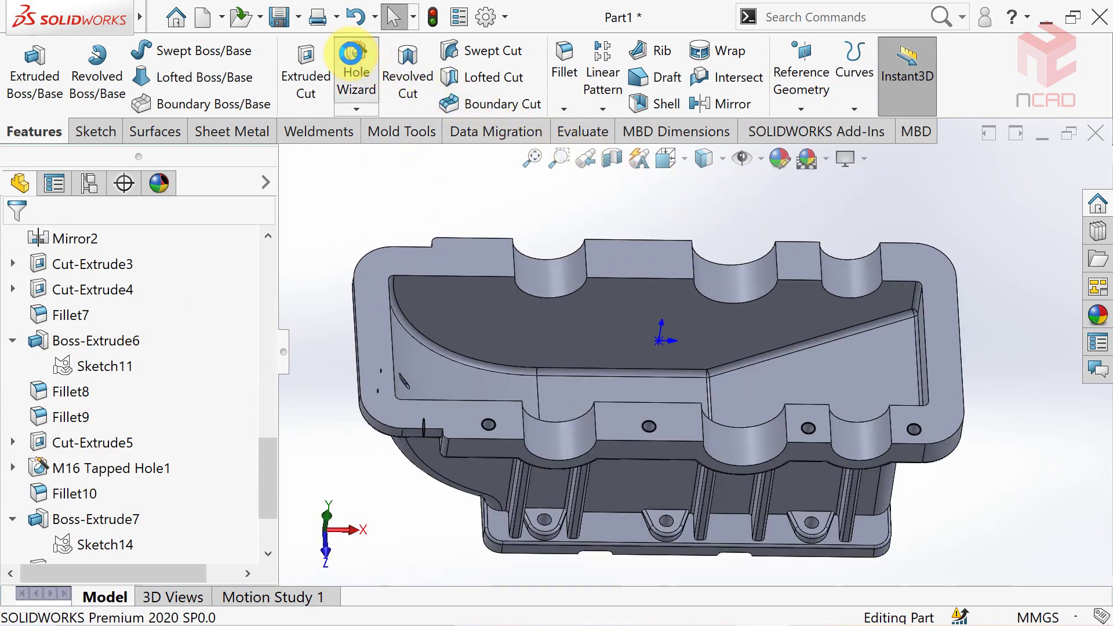
pyautogui.moveTo(273, 361); pyautogui.dragTo(251, 413)
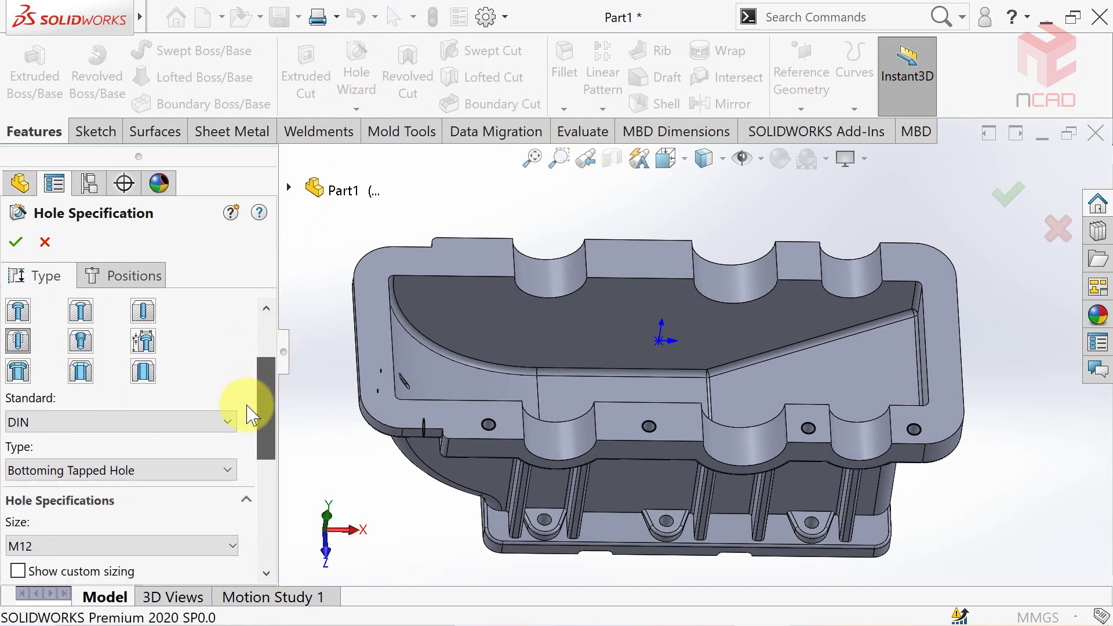
pyautogui.moveTo(250, 413); pyautogui.dragTo(224, 455)
pyautogui.click(186, 467)
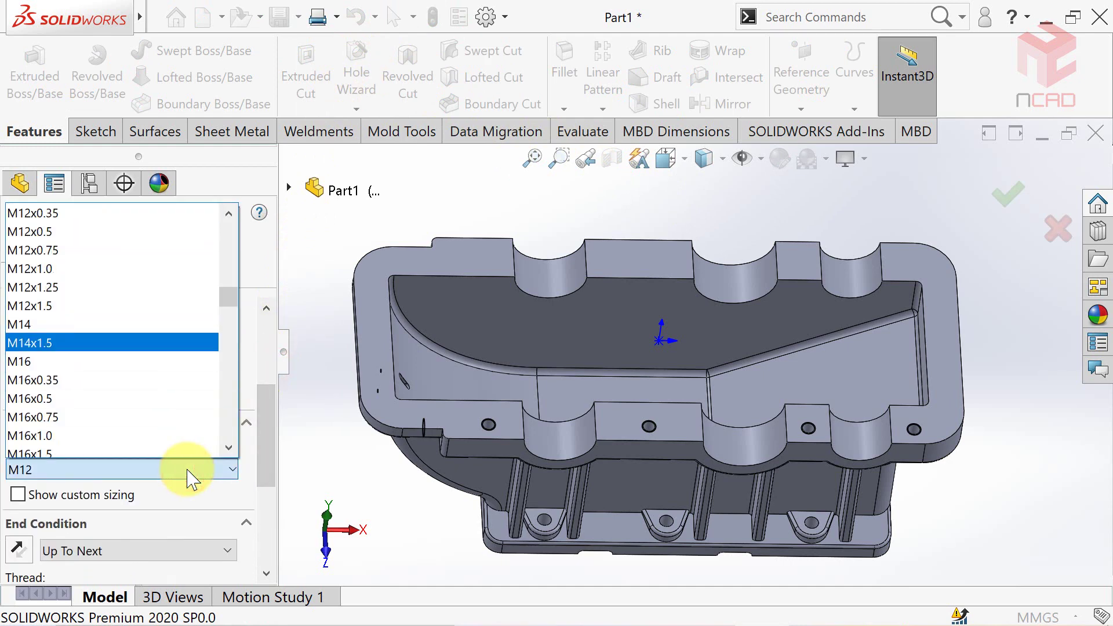
pyautogui.scroll(2, 186, 467)
pyautogui.scroll(3, 186, 468)
pyautogui.scroll(2, 80, 303)
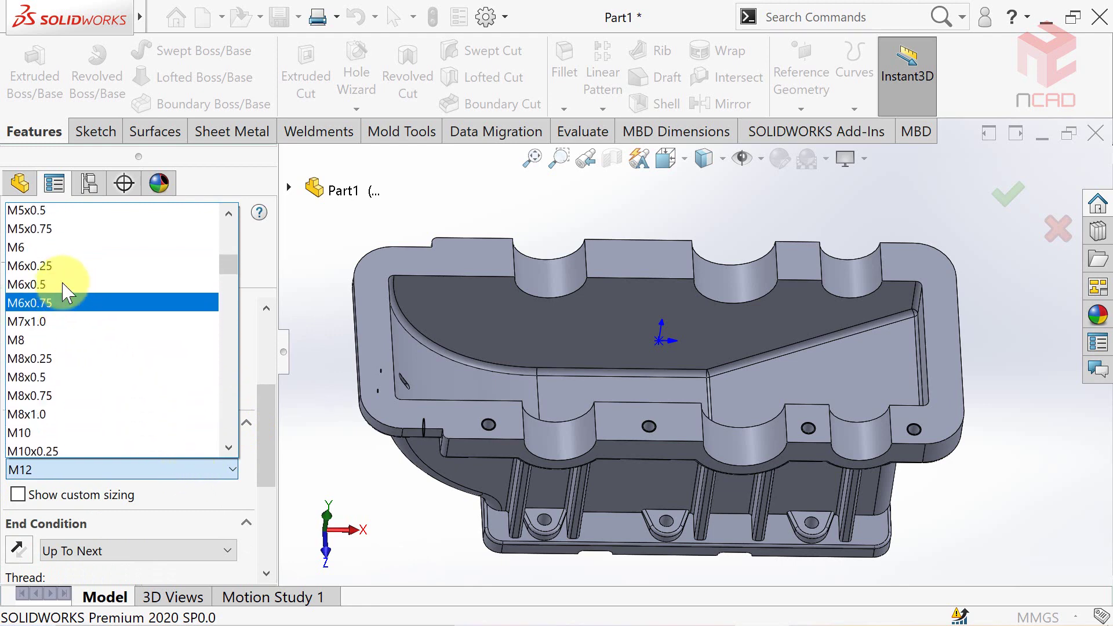
pyautogui.scroll(3, 66, 293)
pyautogui.click(31, 277)
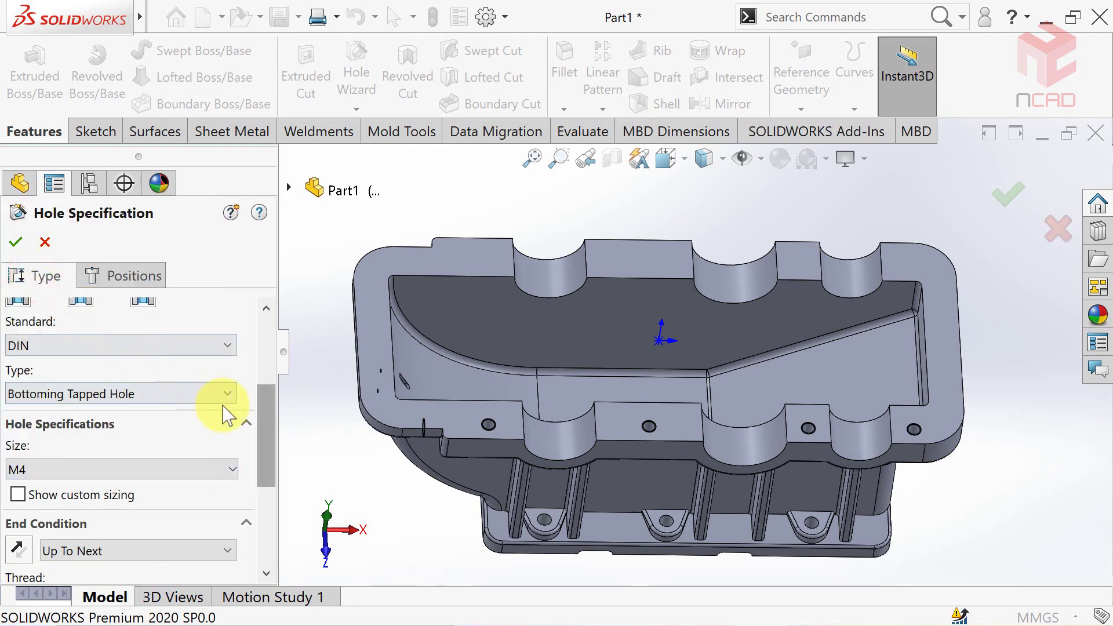
# Step: Make the M4 hole Blind at 10.10 mm depth and review the thread settings
pyautogui.moveTo(262, 433); pyautogui.dragTo(266, 455)
pyautogui.click(223, 484)
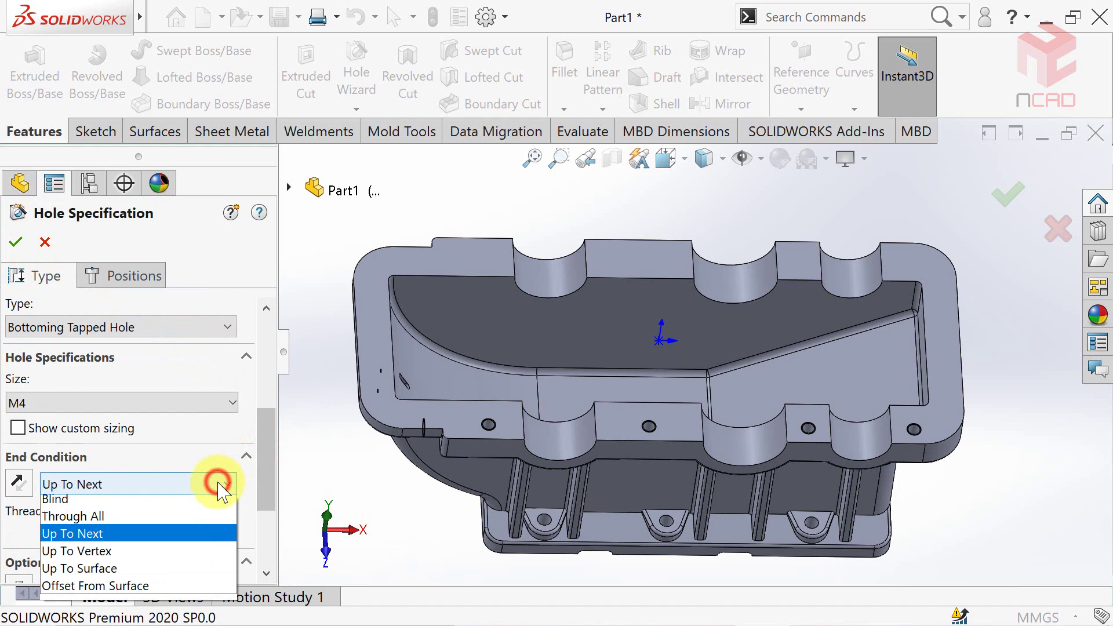
pyautogui.click(168, 506)
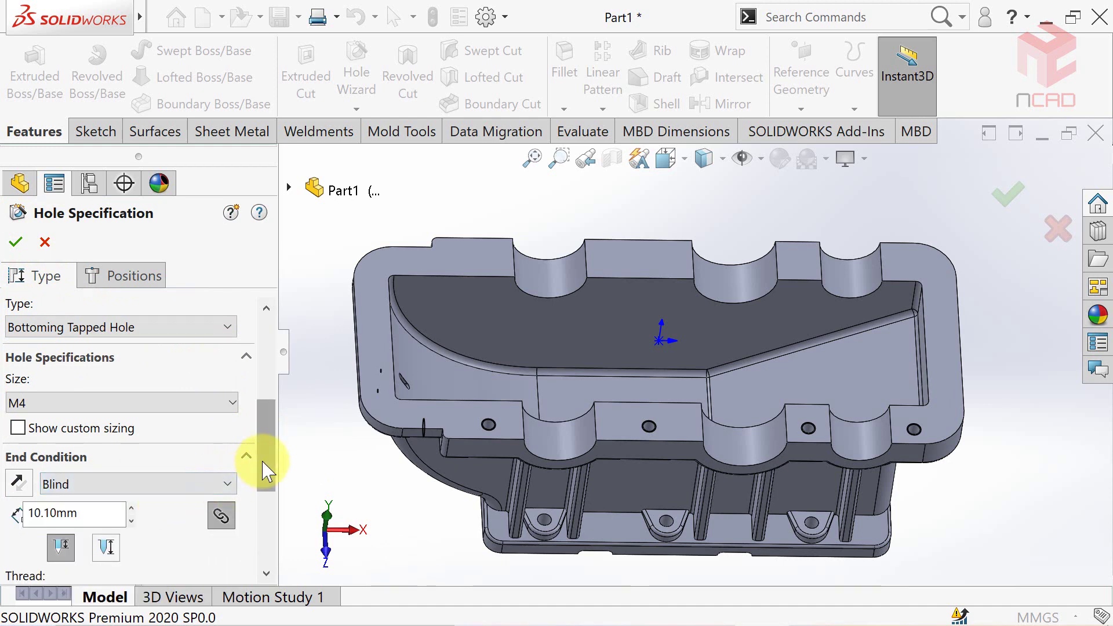
pyautogui.moveTo(266, 470); pyautogui.dragTo(268, 482)
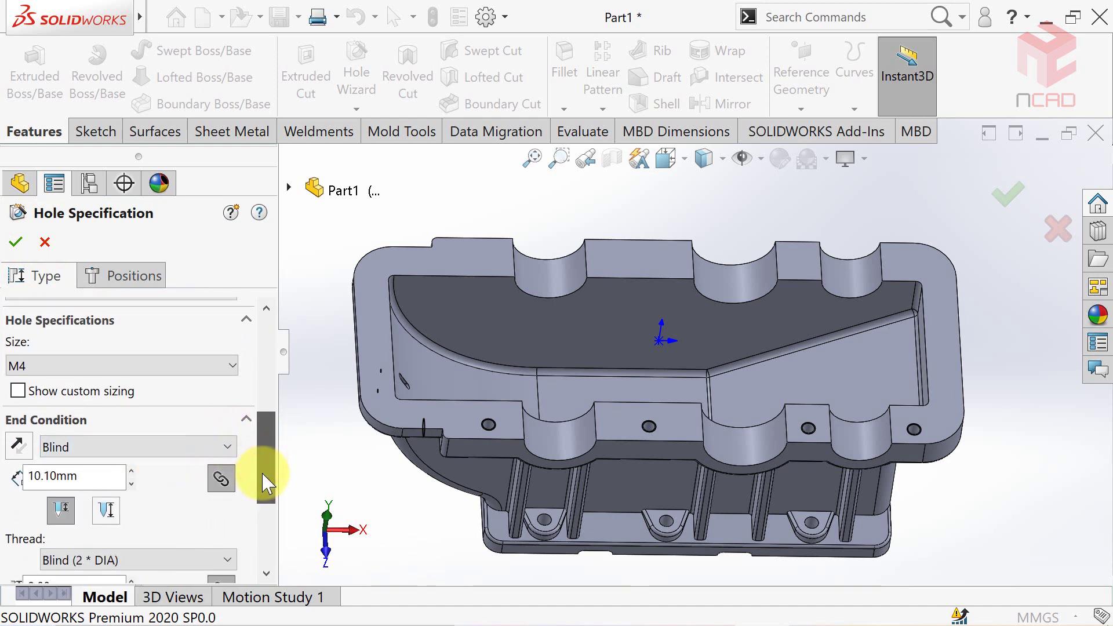
pyautogui.moveTo(263, 473); pyautogui.dragTo(241, 385)
pyautogui.moveTo(277, 357)
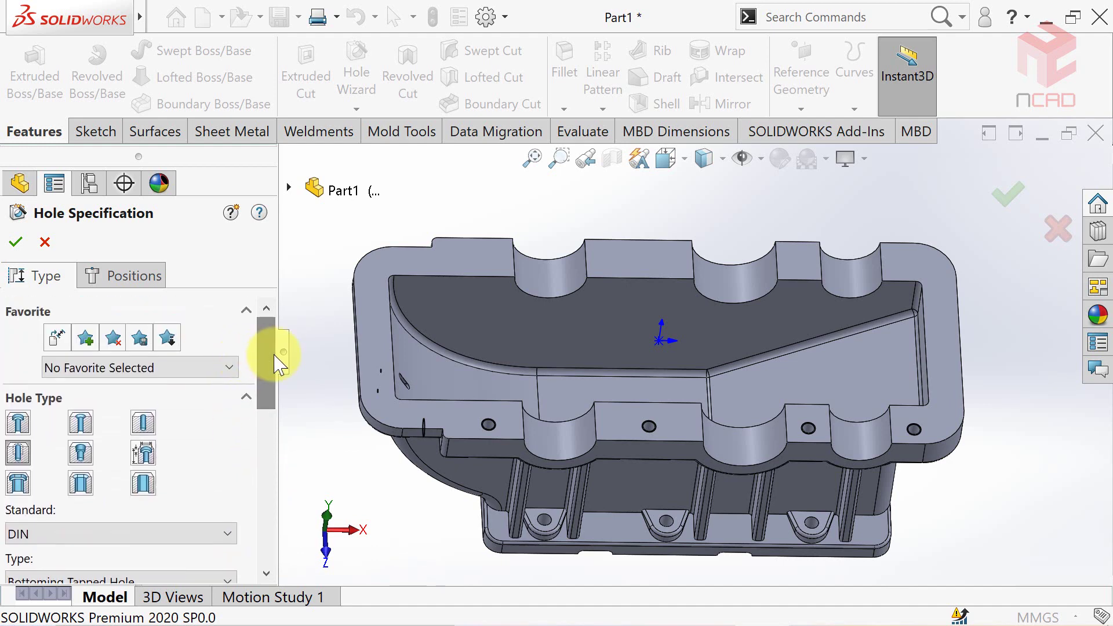
pyautogui.moveTo(274, 356)
pyautogui.mouseDown()
pyautogui.moveTo(273, 497)
pyautogui.moveTo(261, 375)
pyautogui.mouseUp()
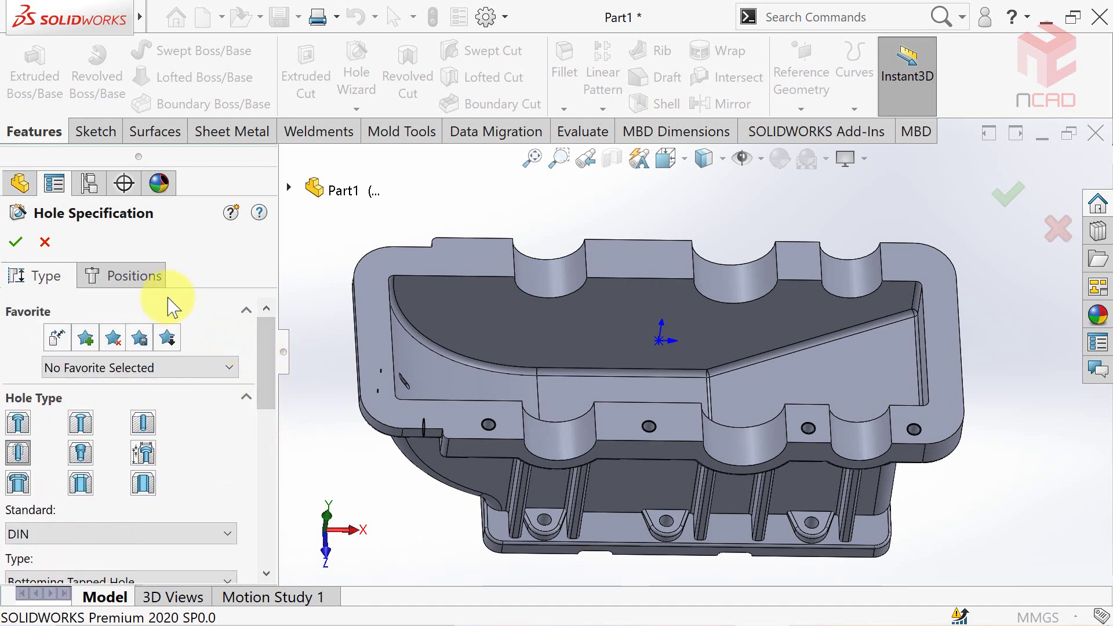
pyautogui.click(136, 278)
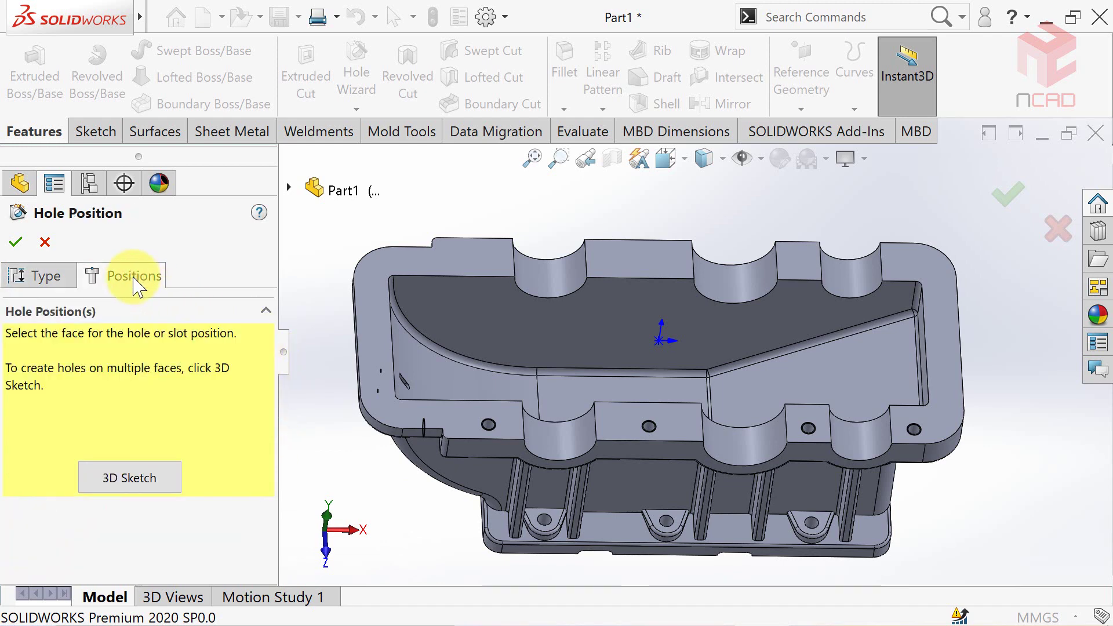
# Step: Select the flange top face and view it straight on, zoomed in
pyautogui.click(644, 447)
pyautogui.click(667, 165)
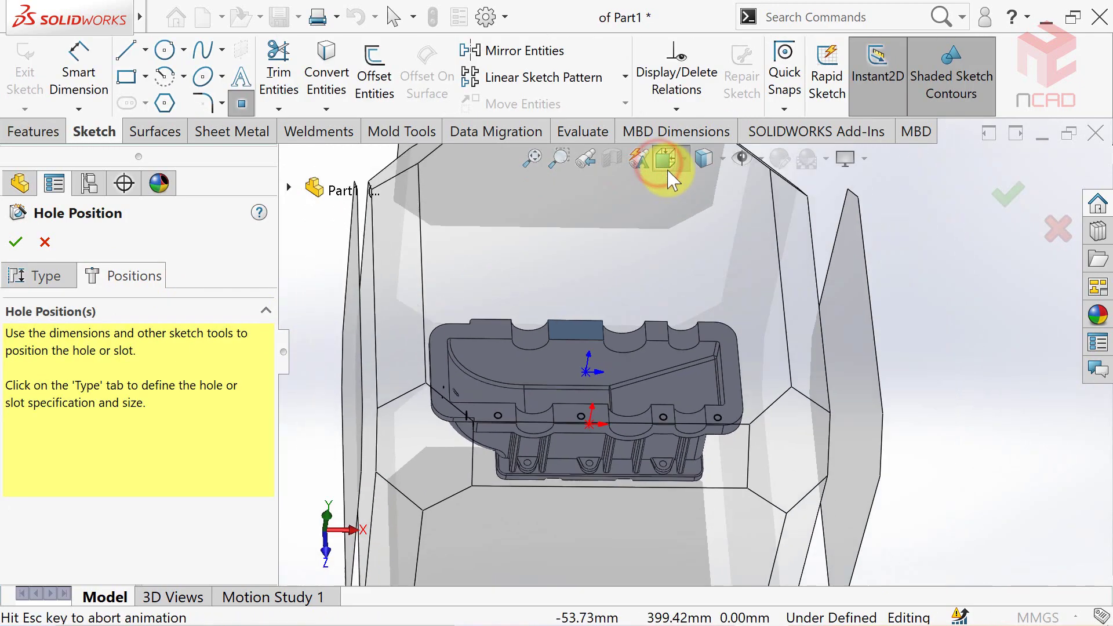
pyautogui.click(785, 275)
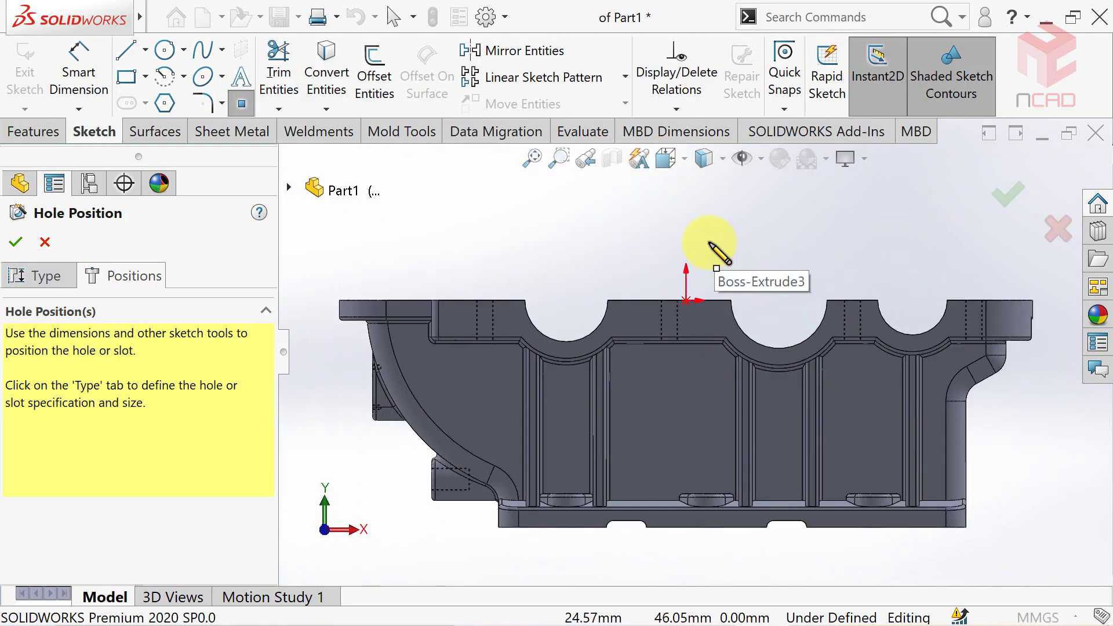
pyautogui.scroll(-2, 717, 250)
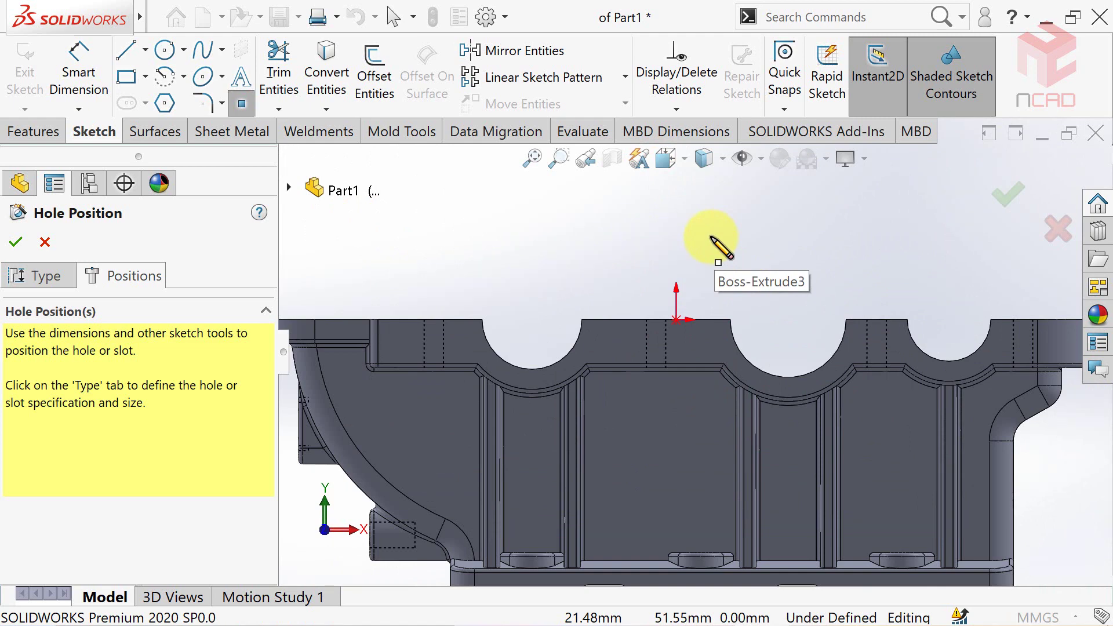
pyautogui.scroll(-2, 576, 323)
pyautogui.scroll(-2, 465, 427)
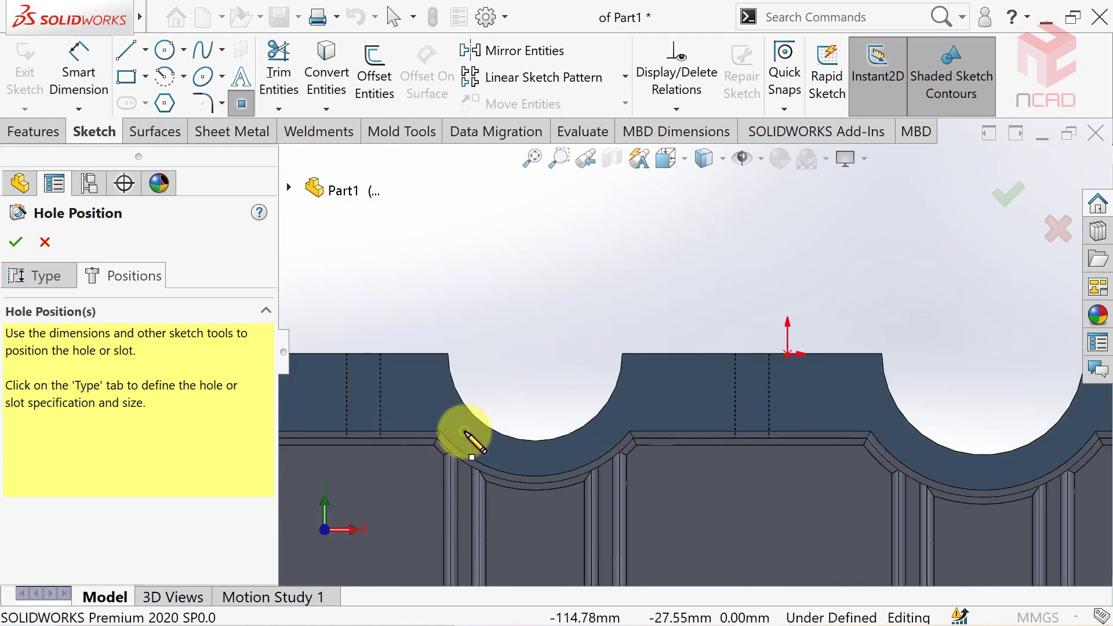
# Step: Place hole points beside the ends of the semicircular cutouts
pyautogui.click(463, 429)
pyautogui.click(592, 443)
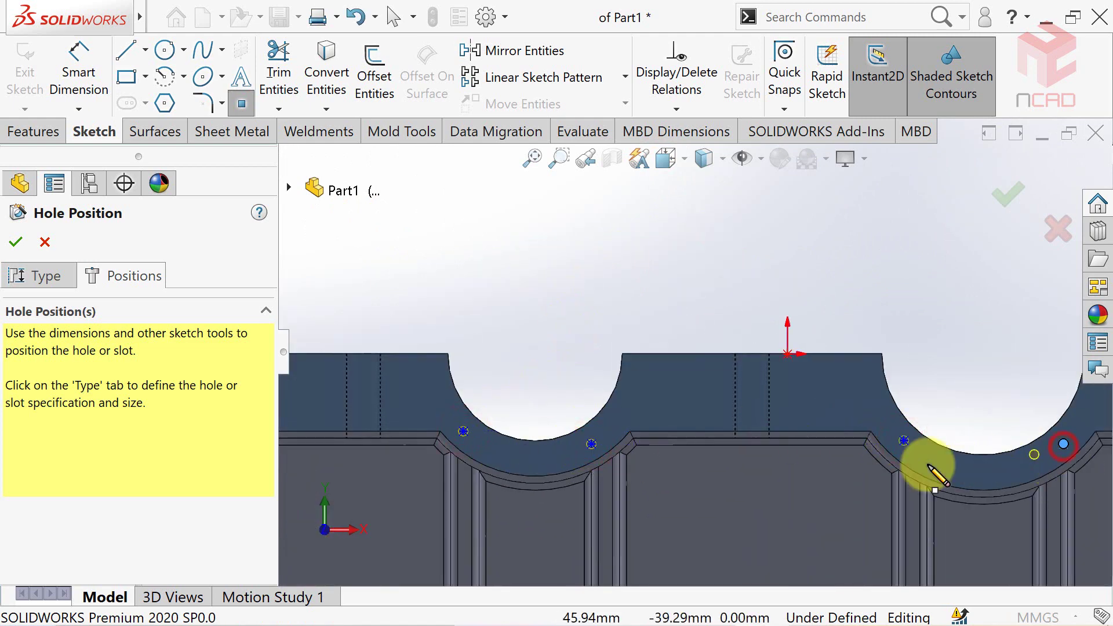
pyautogui.scroll(-2, 919, 460)
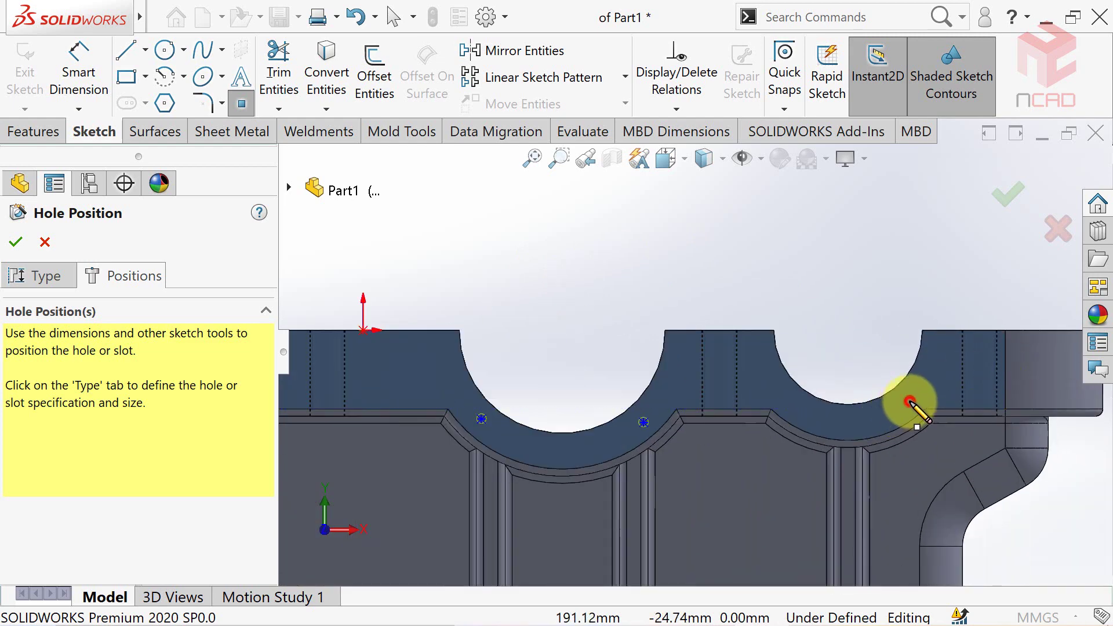
pyautogui.click(910, 402)
pyautogui.click(790, 400)
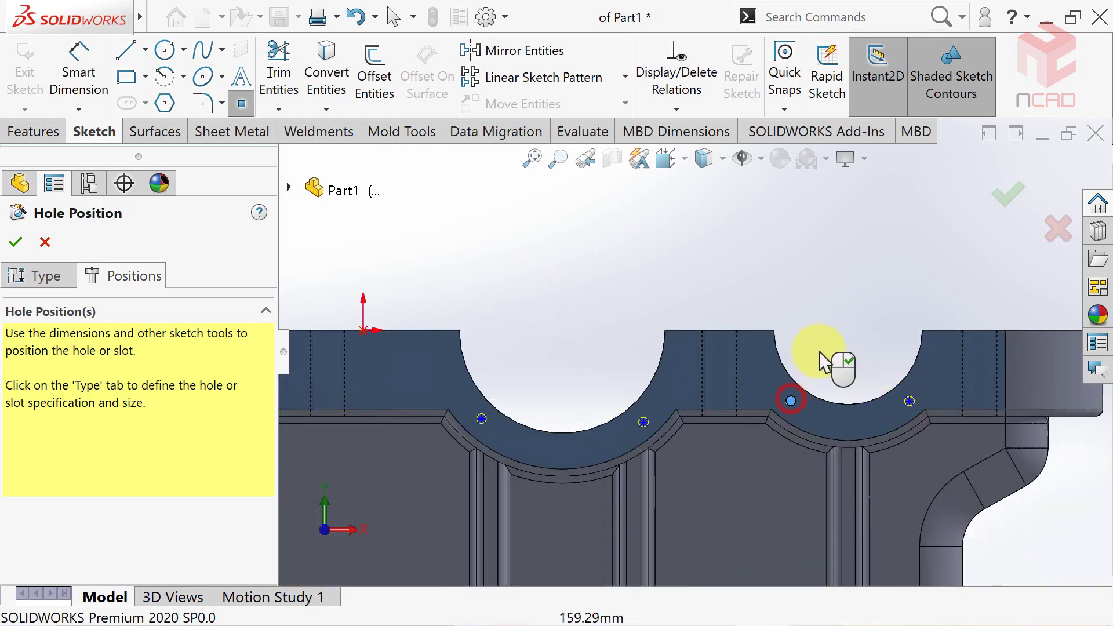
pyautogui.scroll(3, 572, 266)
pyautogui.scroll(-2, 528, 313)
pyautogui.scroll(-2, 551, 353)
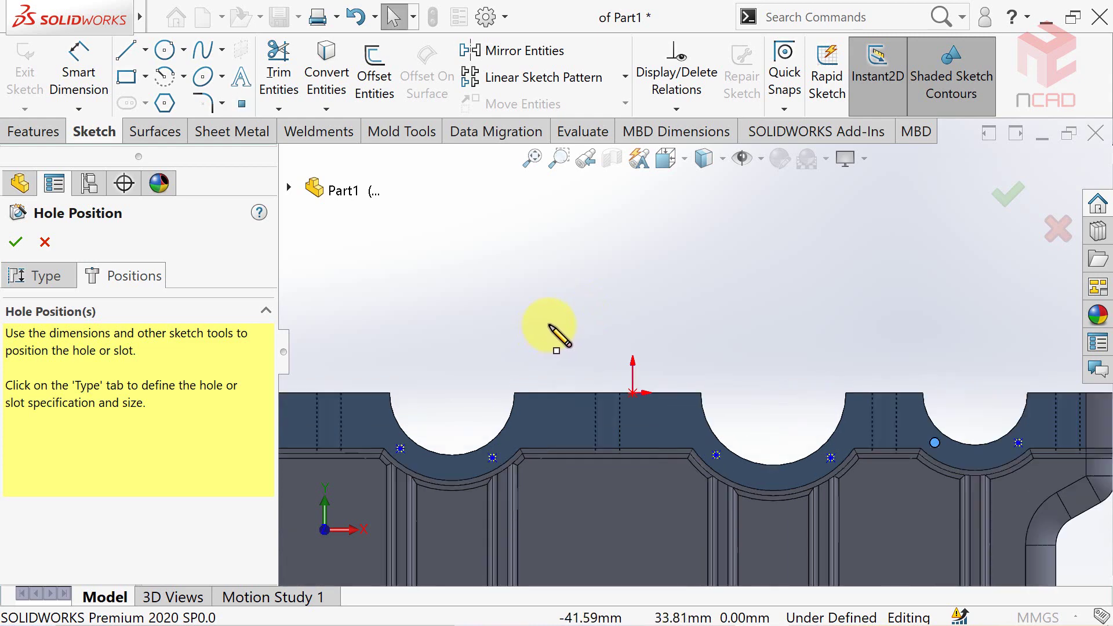
# Step: Draw two centerlines from the first cutout's arc centre to its two hole points
pyautogui.click(145, 49)
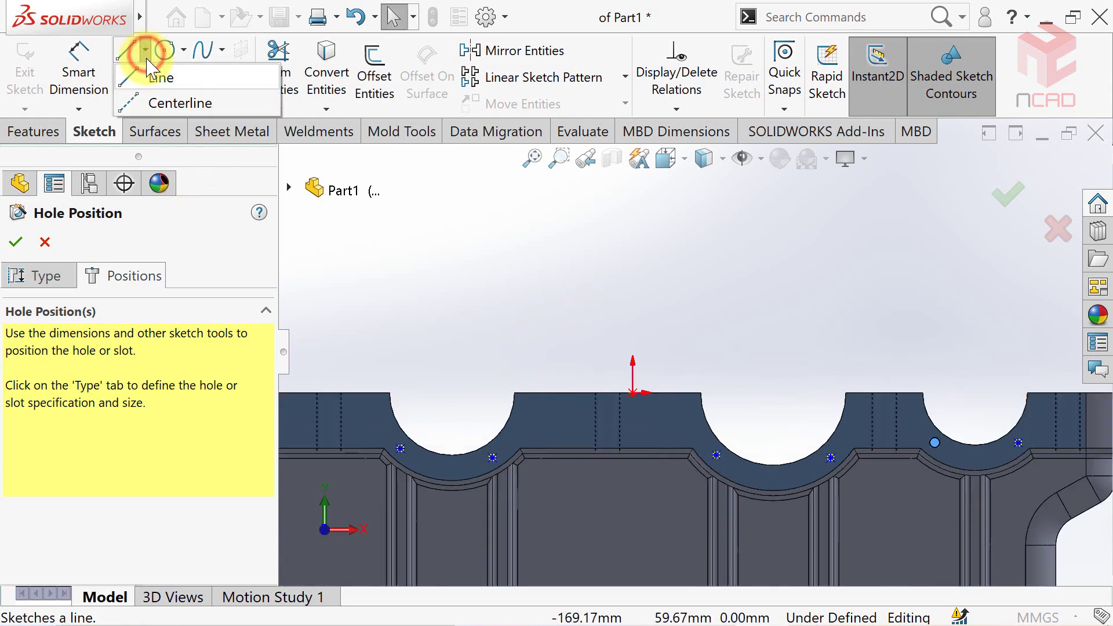
pyautogui.click(165, 99)
pyautogui.moveTo(452, 393); pyautogui.dragTo(493, 457)
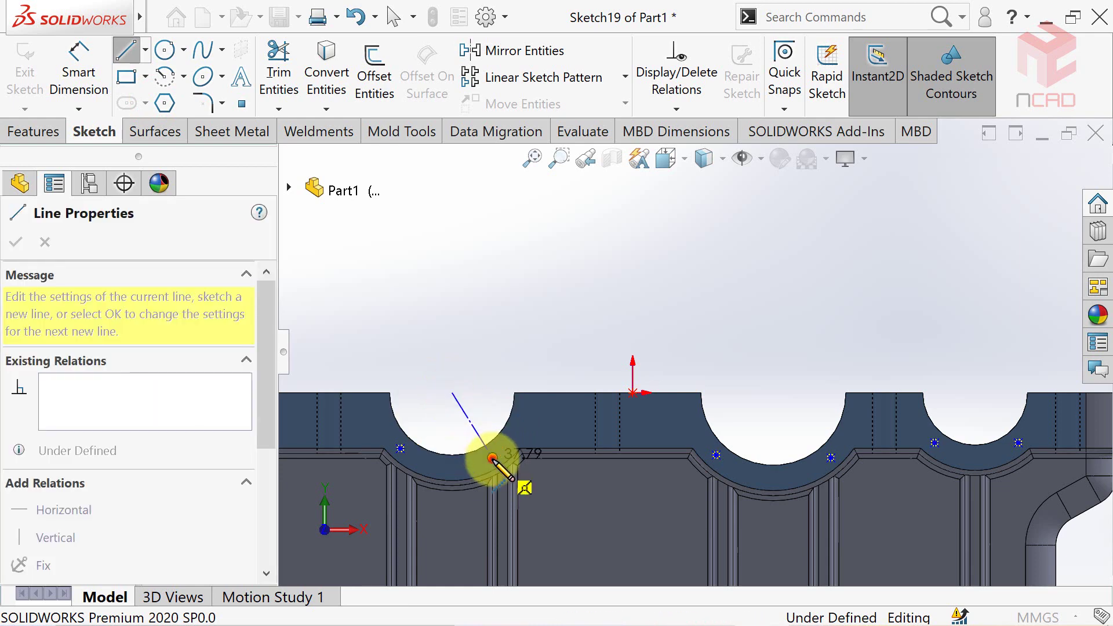
pyautogui.press('Escape')
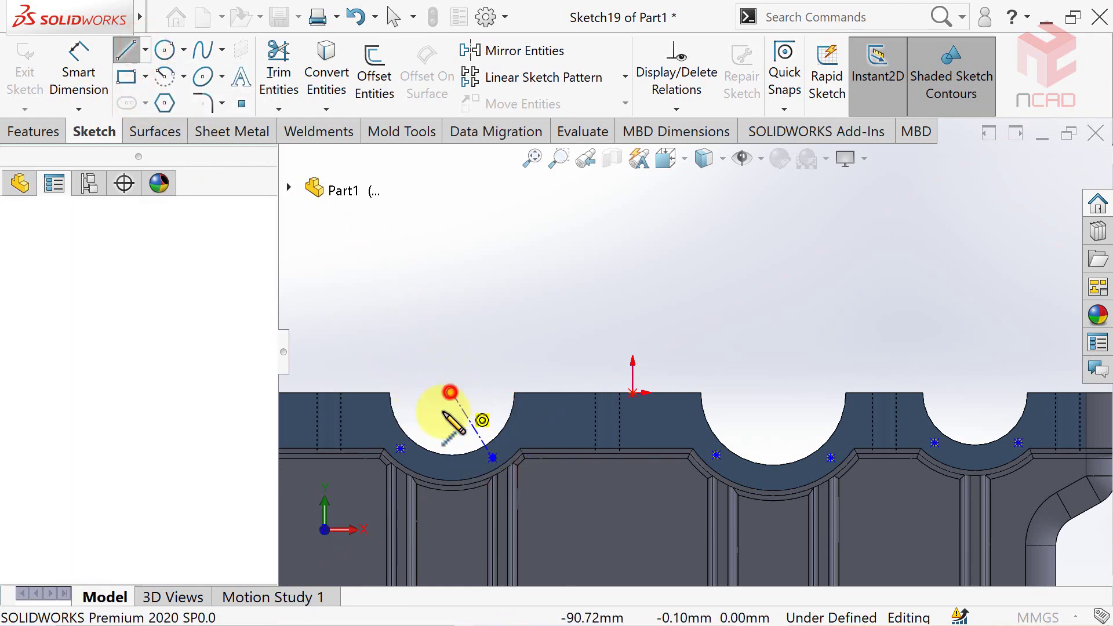
pyautogui.moveTo(452, 393); pyautogui.dragTo(401, 448)
pyautogui.press('Escape')
# Step: Dimension the angle between the two centerlines as 90°
pyautogui.scroll(-3, 400, 448)
pyautogui.click(83, 67)
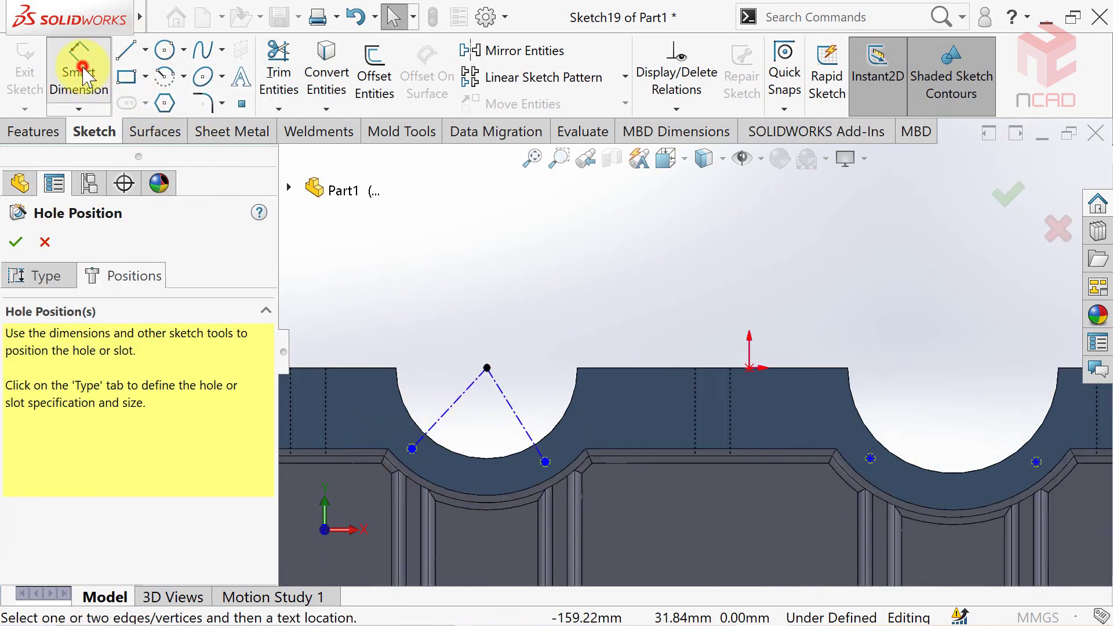
pyautogui.click(466, 390)
pyautogui.click(514, 415)
pyautogui.click(489, 431)
pyautogui.write('90')
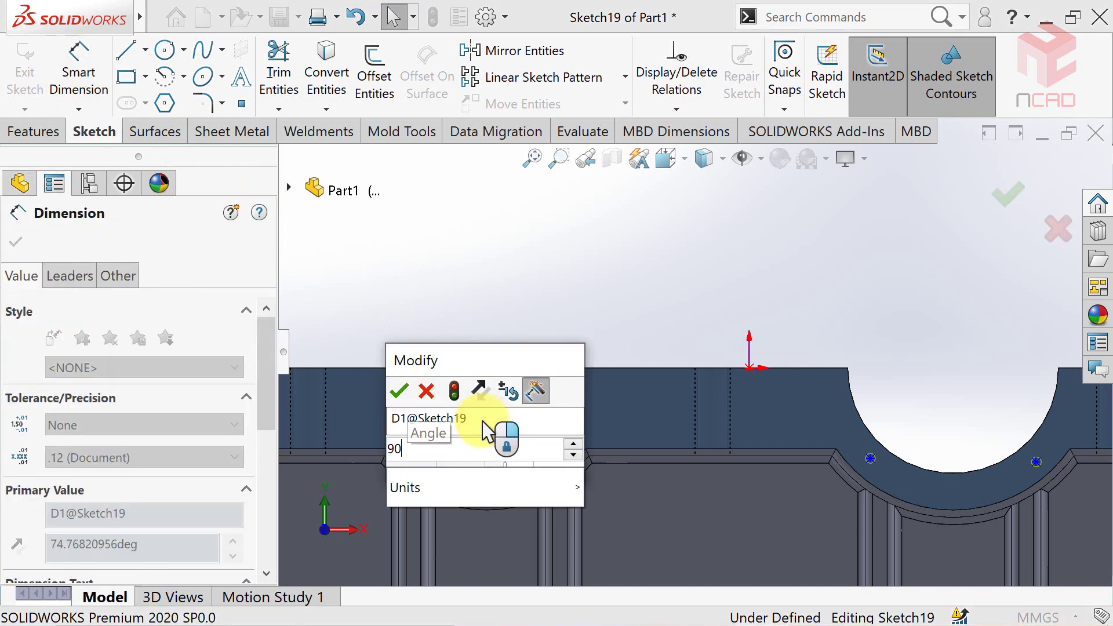
pyautogui.press('Return')
pyautogui.scroll(2, 464, 429)
pyautogui.press('Escape')
# Step: Make the two centerlines equal in length
pyautogui.click(444, 414)
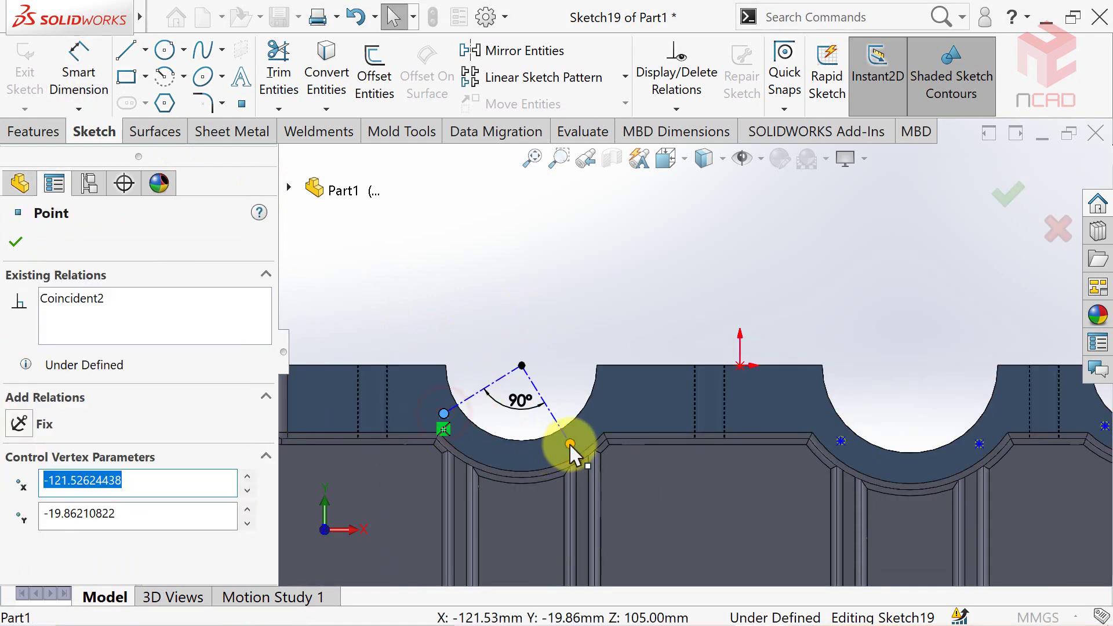
pyautogui.keyDown('ctrl'); pyautogui.click(570, 443); pyautogui.keyUp('ctrl')
pyautogui.click(542, 303)
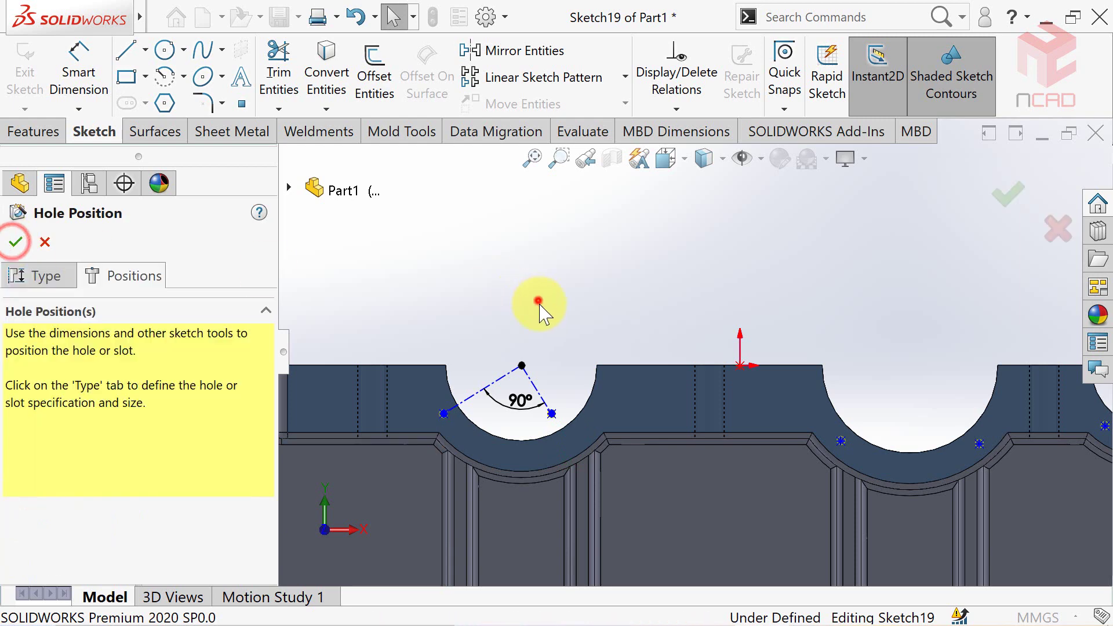
pyautogui.click(529, 379)
pyautogui.keyDown('ctrl'); pyautogui.click(475, 394); pyautogui.keyUp('ctrl')
pyautogui.moveTo(262, 427); pyautogui.dragTo(273, 484)
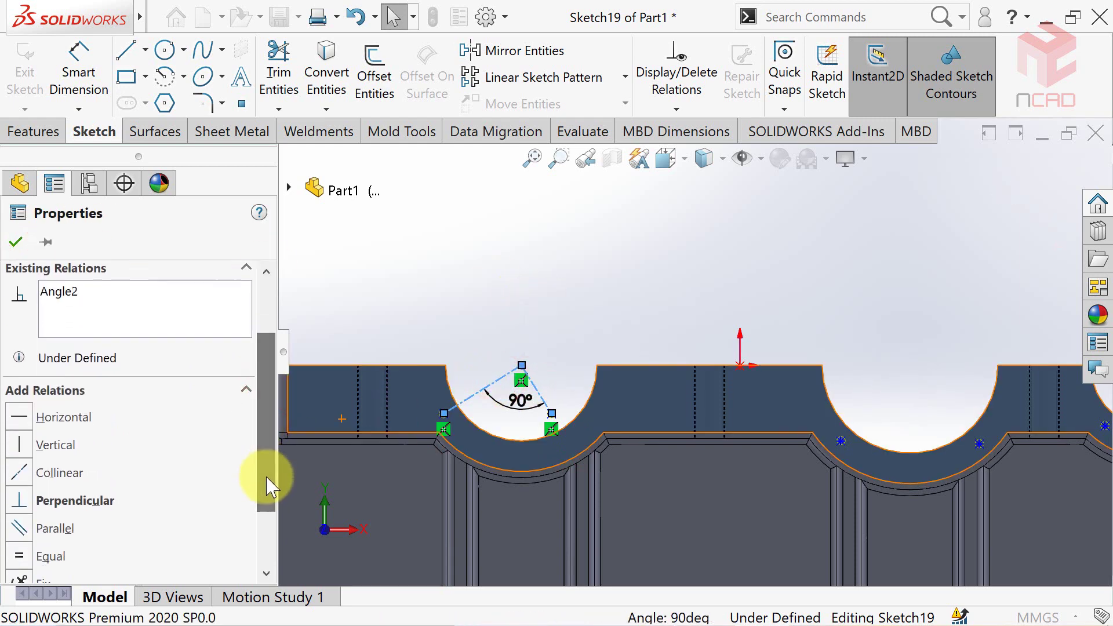
pyautogui.click(19, 554)
pyautogui.click(16, 242)
# Step: Dimension one centerline's length as 37.25 mm
pyautogui.click(79, 72)
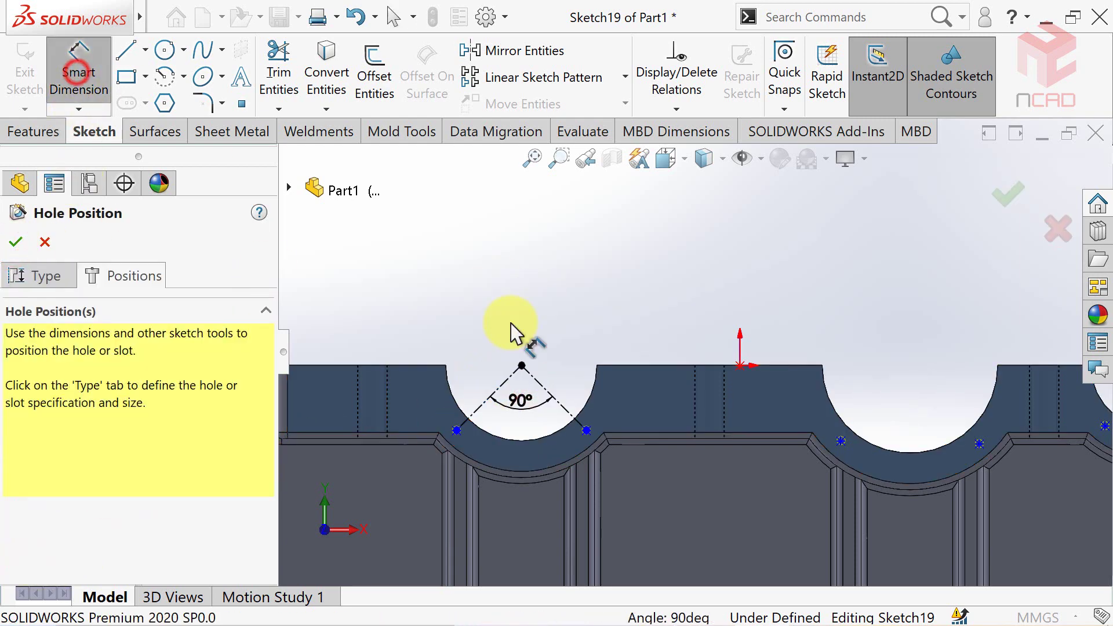
pyautogui.click(545, 384)
pyautogui.scroll(-3, 516, 388)
pyautogui.click(577, 380)
pyautogui.write('37.2')
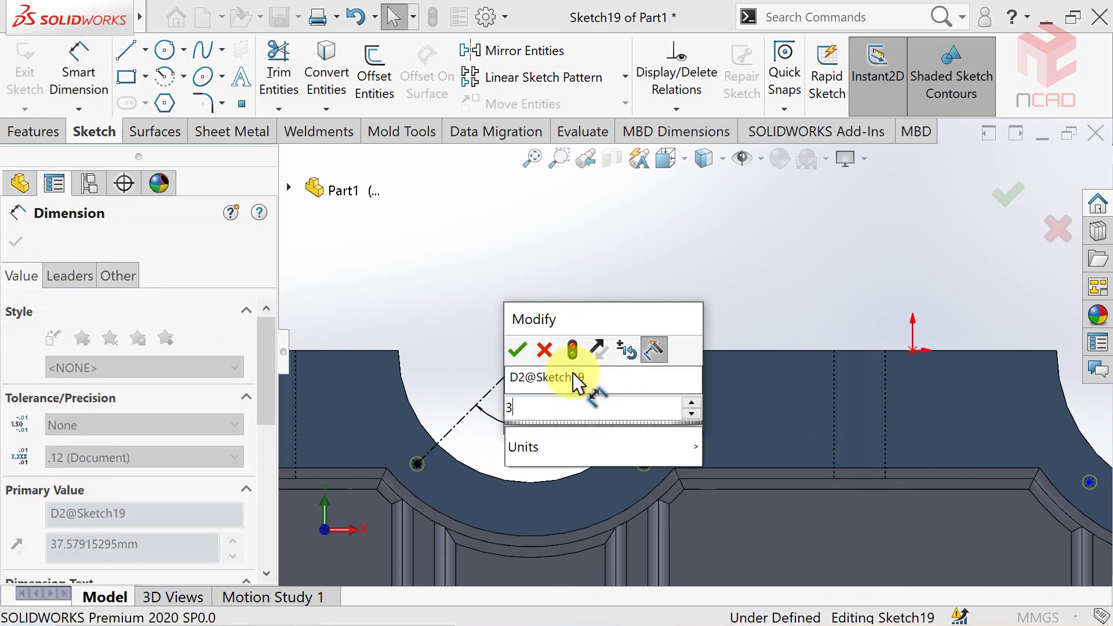
pyautogui.write('5')
pyautogui.press('Return')
pyautogui.press('Escape')
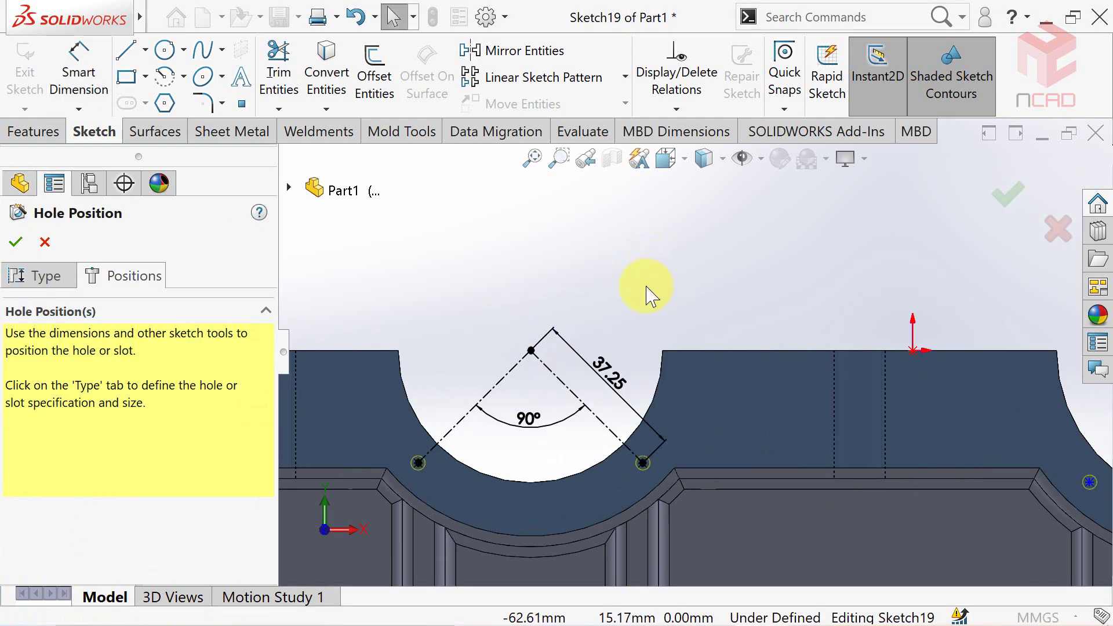
pyautogui.scroll(2, 725, 289)
pyautogui.scroll(-2, 887, 324)
pyautogui.scroll(-1, 812, 302)
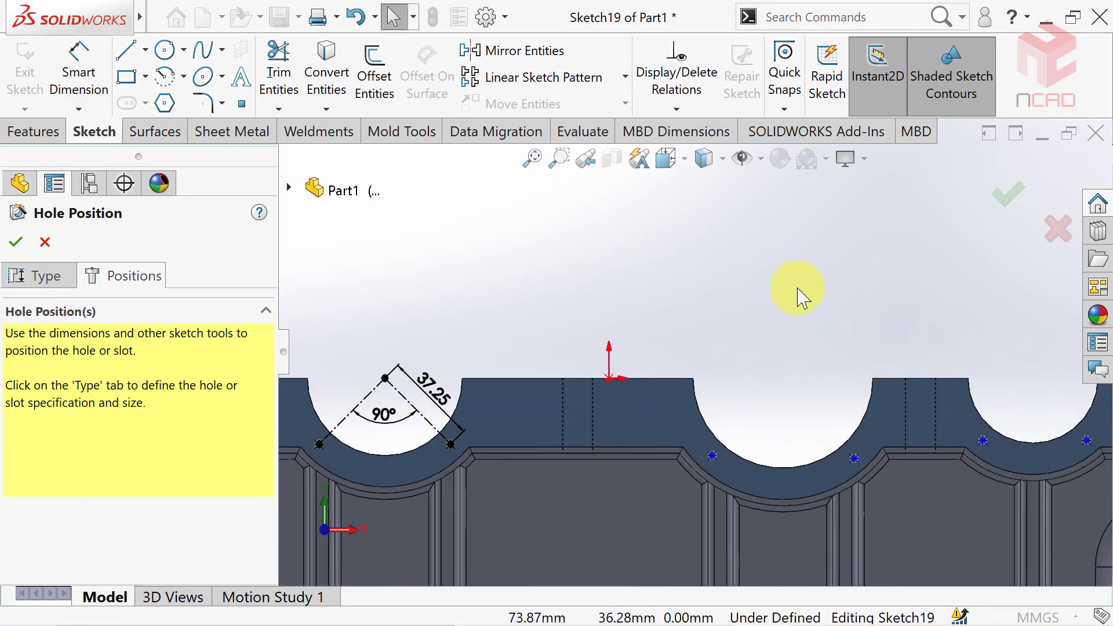
pyautogui.click(126, 51)
pyautogui.click(712, 455)
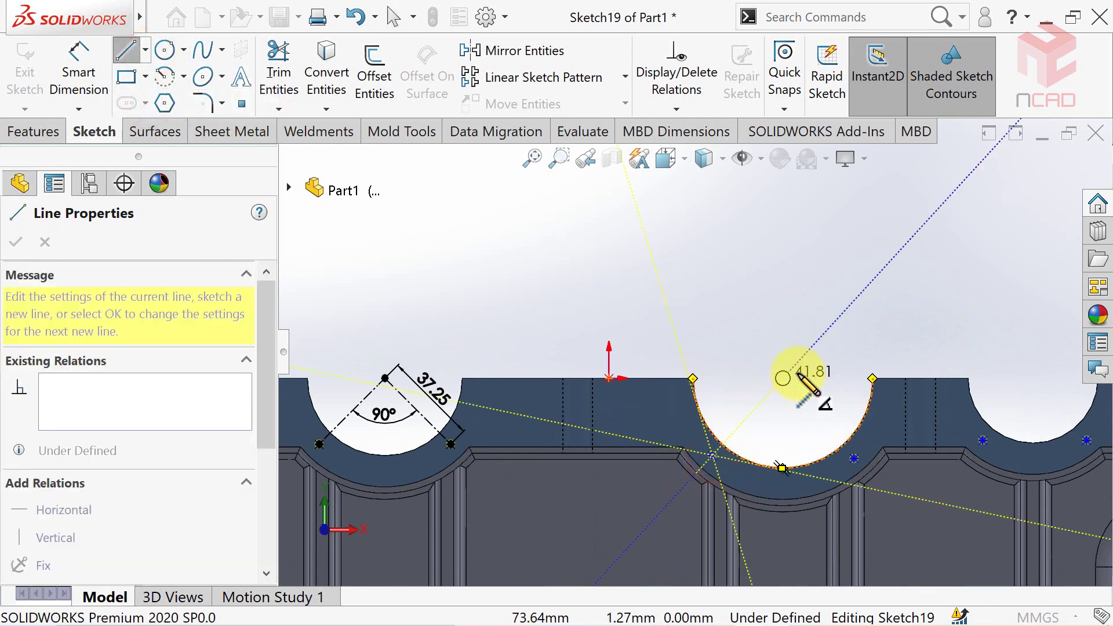
# Step: Draw lines from the middle cutout's centre to its hole points and level the endpoints horizontally
pyautogui.click(783, 378)
pyautogui.click(854, 457)
pyautogui.press('Escape')
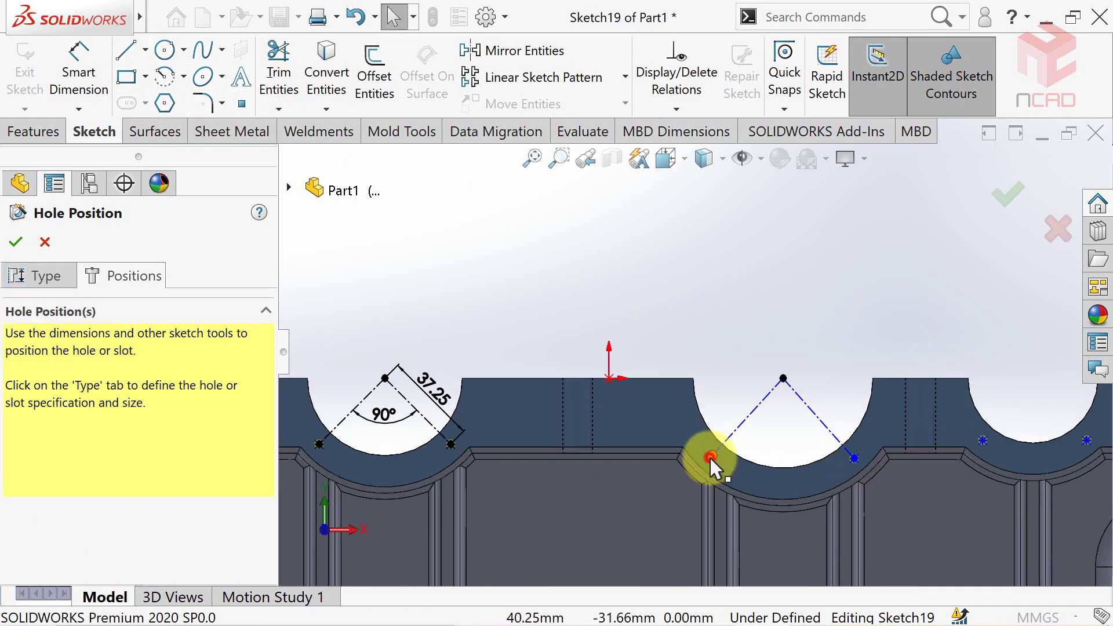
pyautogui.click(712, 455)
pyautogui.keyDown('ctrl'); pyautogui.click(854, 458); pyautogui.keyUp('ctrl')
pyautogui.click(46, 509)
pyautogui.click(15, 241)
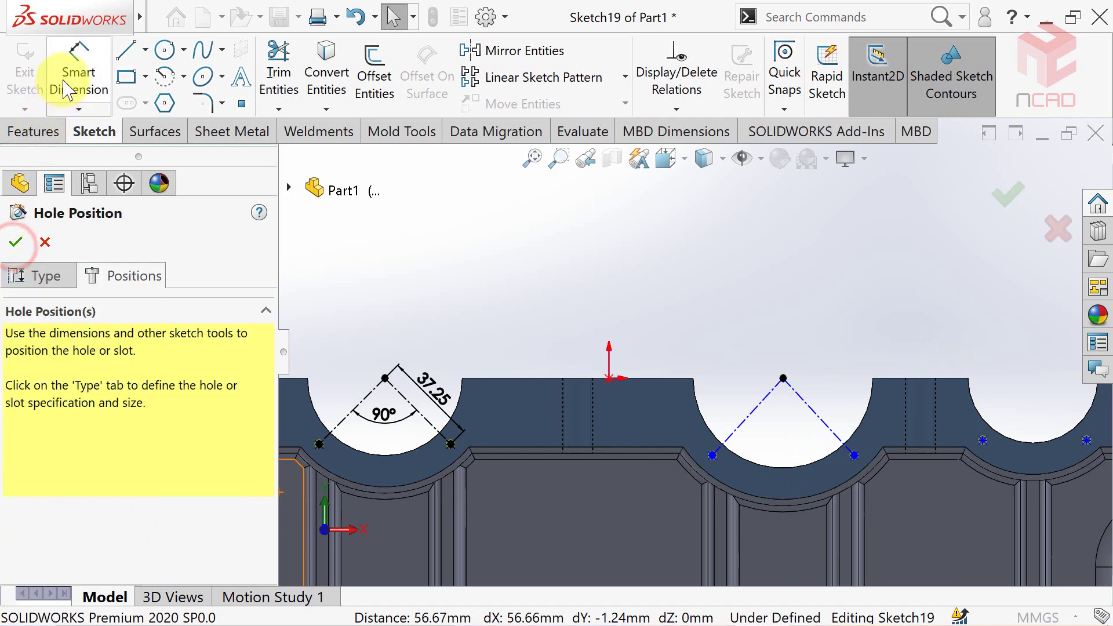
# Step: Dimension the angle between the two middle-cutout lines as 90°
pyautogui.click(78, 72)
pyautogui.click(764, 422)
pyautogui.click(807, 404)
pyautogui.click(788, 422)
pyautogui.write('90')
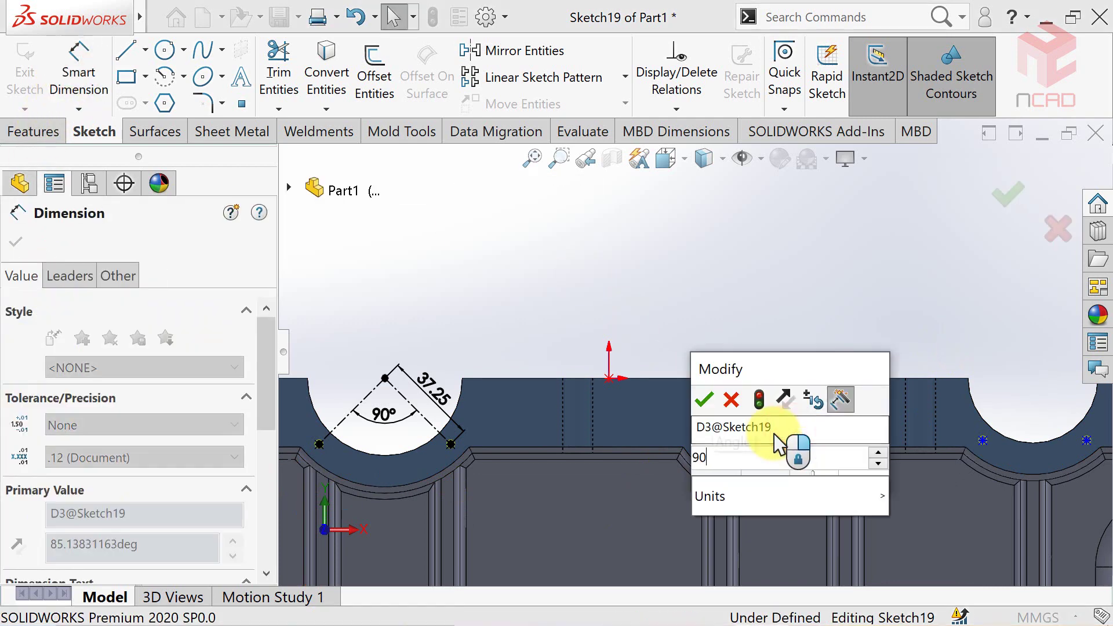
pyautogui.press('Return')
pyautogui.press('Escape')
# Step: Set the right line's length to 42.25 mm
pyautogui.click(78, 64)
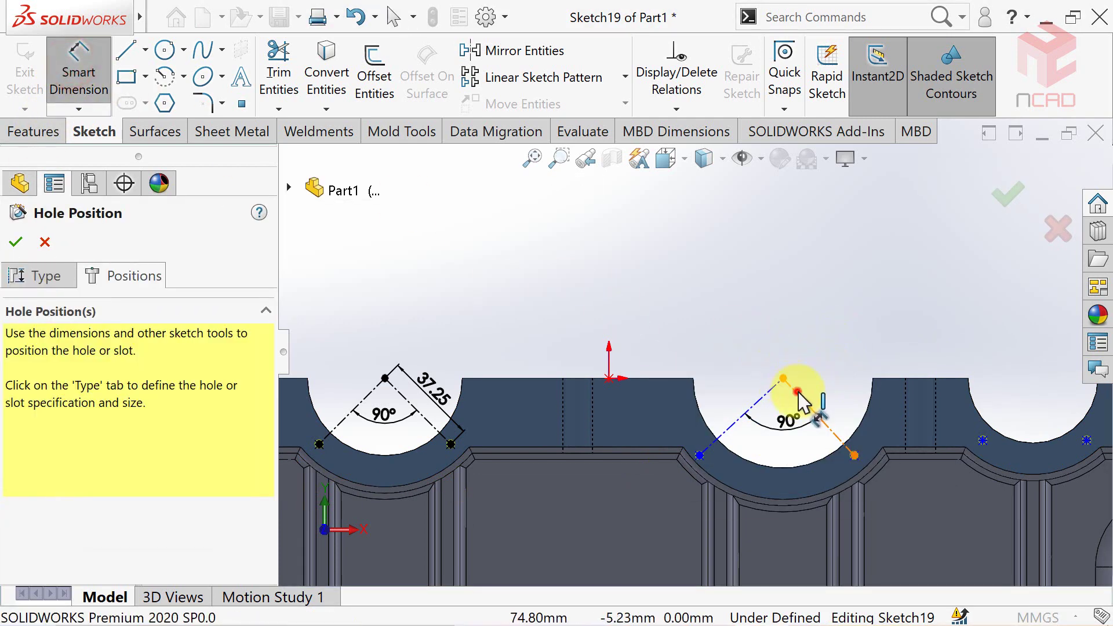
pyautogui.click(794, 390)
pyautogui.write('42.3')
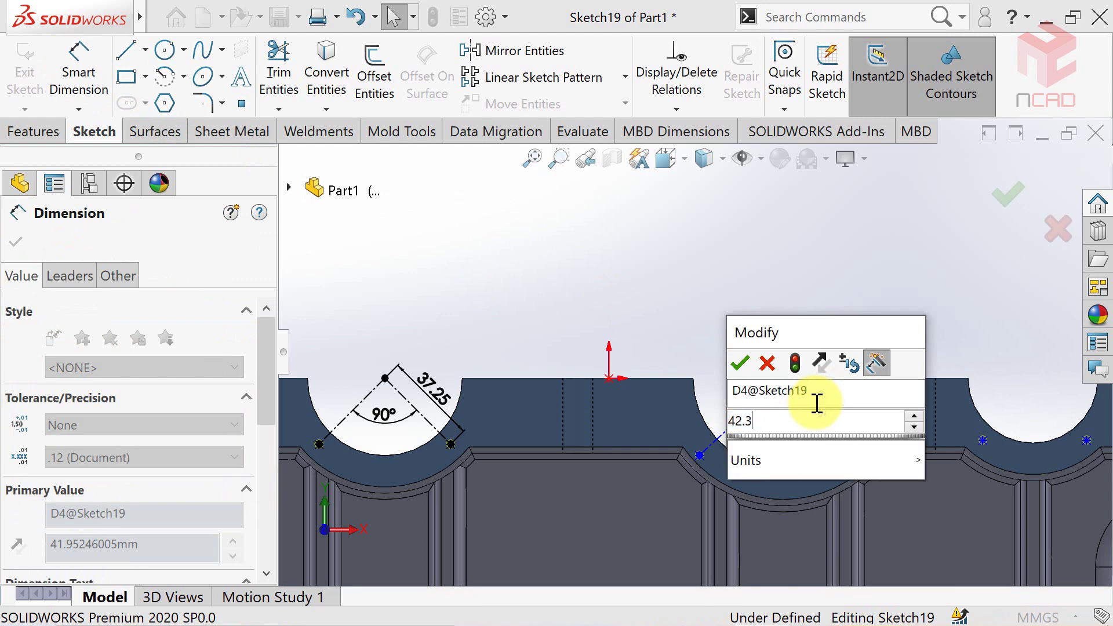
pyautogui.press('BackSpace')
pyautogui.write('25')
pyautogui.press('Return')
pyautogui.press('Escape')
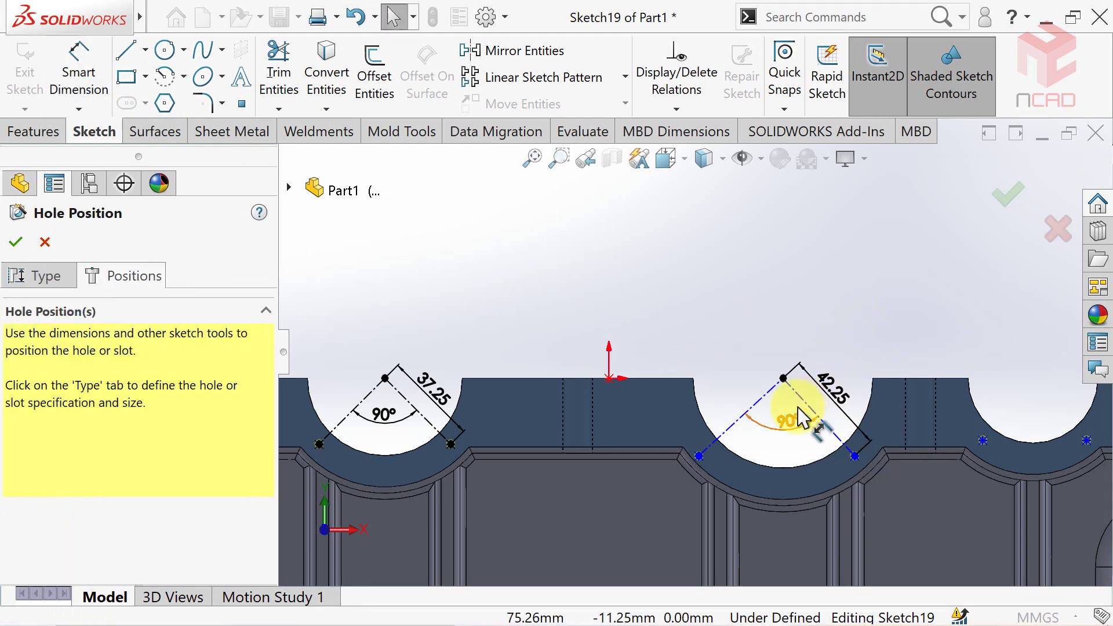
# Step: Make the middle cutout's two construction lines equal in length
pyautogui.click(804, 413)
pyautogui.click(789, 393)
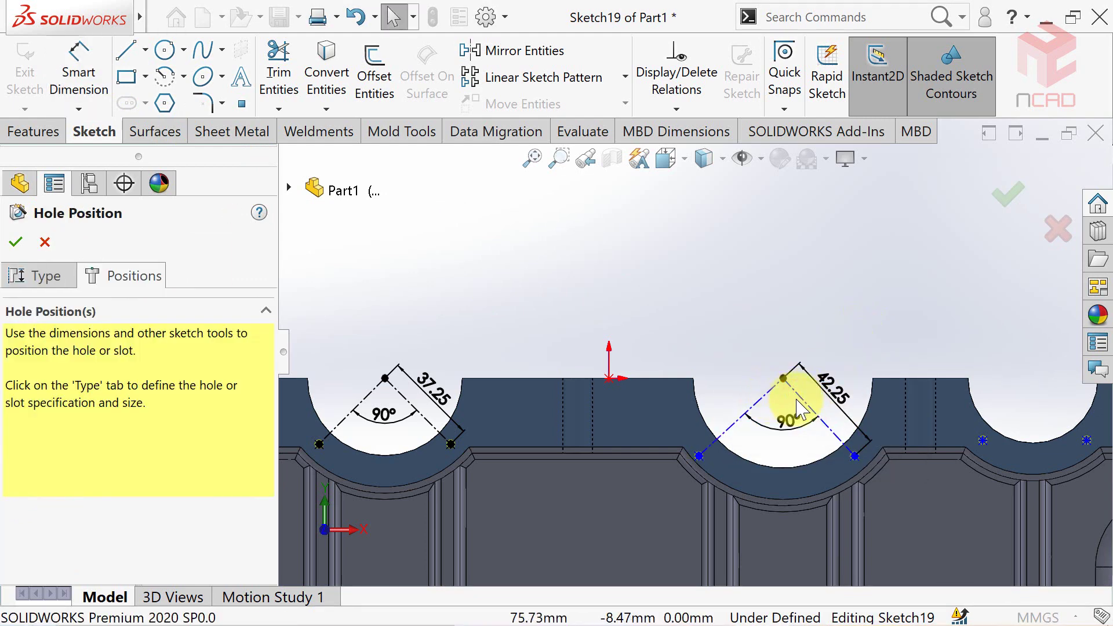
pyautogui.keyDown('ctrl'); pyautogui.click(752, 404); pyautogui.keyUp('ctrl')
pyautogui.scroll(-3, 265, 427)
pyautogui.click(23, 546)
pyautogui.click(16, 242)
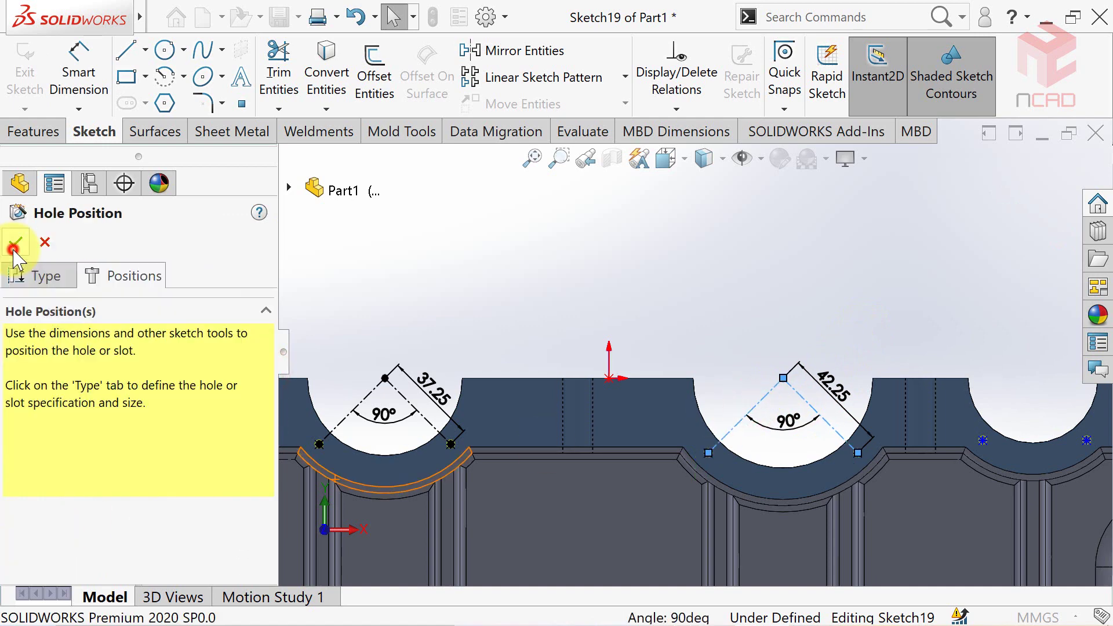
pyautogui.click(528, 253)
pyautogui.scroll(1, 571, 246)
pyautogui.scroll(2, 845, 348)
# Step: Draw two centerlines from the right cradle's arc ends to a hole point on the arc
pyautogui.click(145, 49)
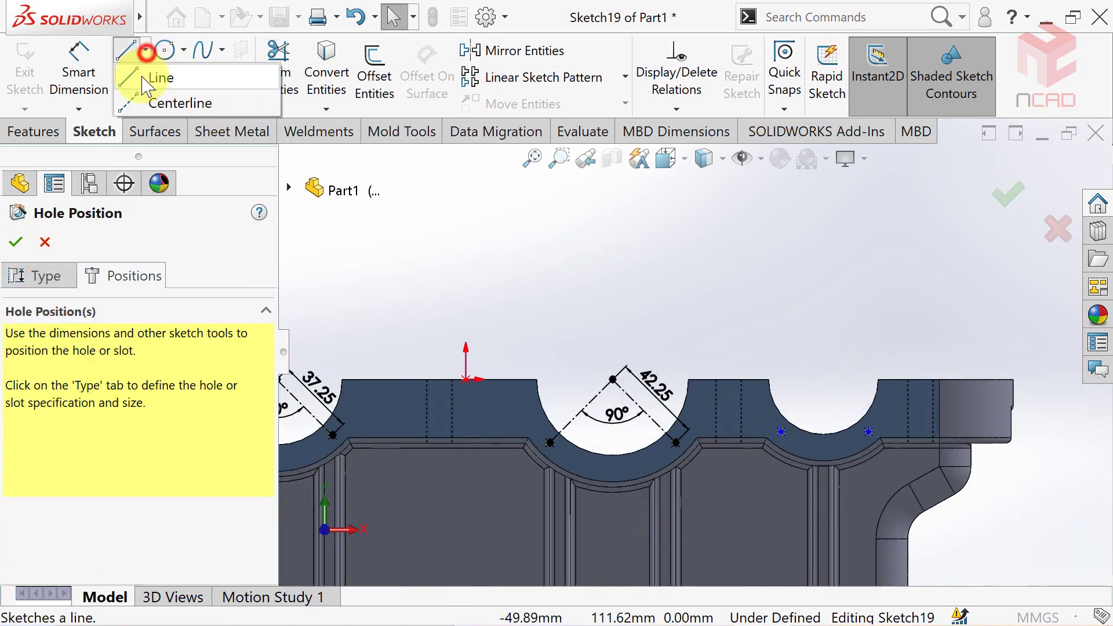
pyautogui.click(174, 104)
pyautogui.scroll(1, 820, 427)
pyautogui.click(733, 444)
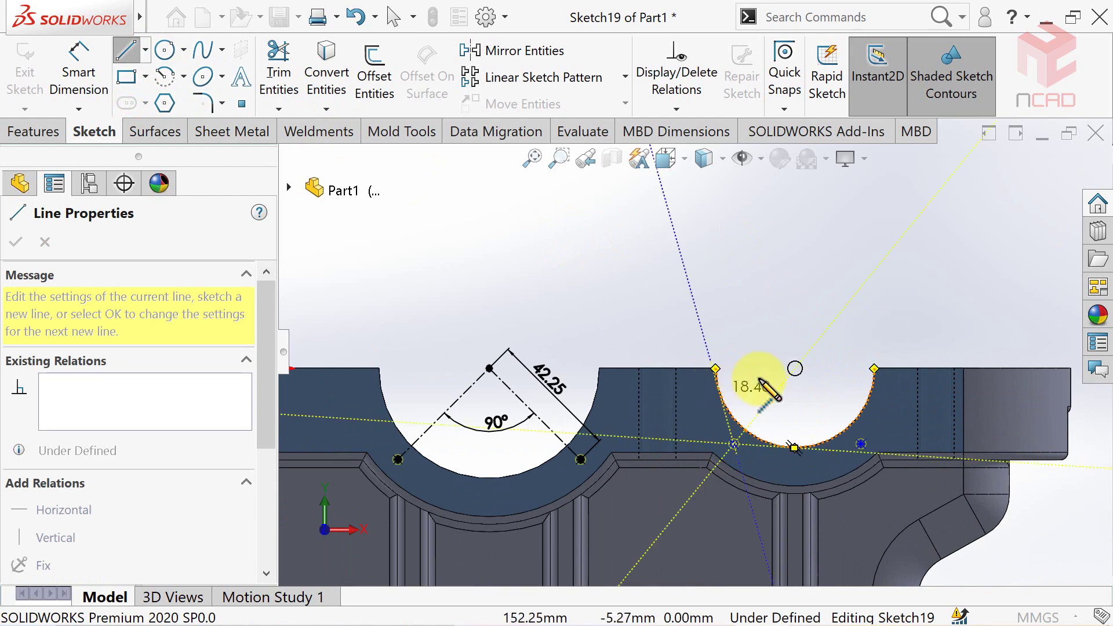
pyautogui.click(795, 368)
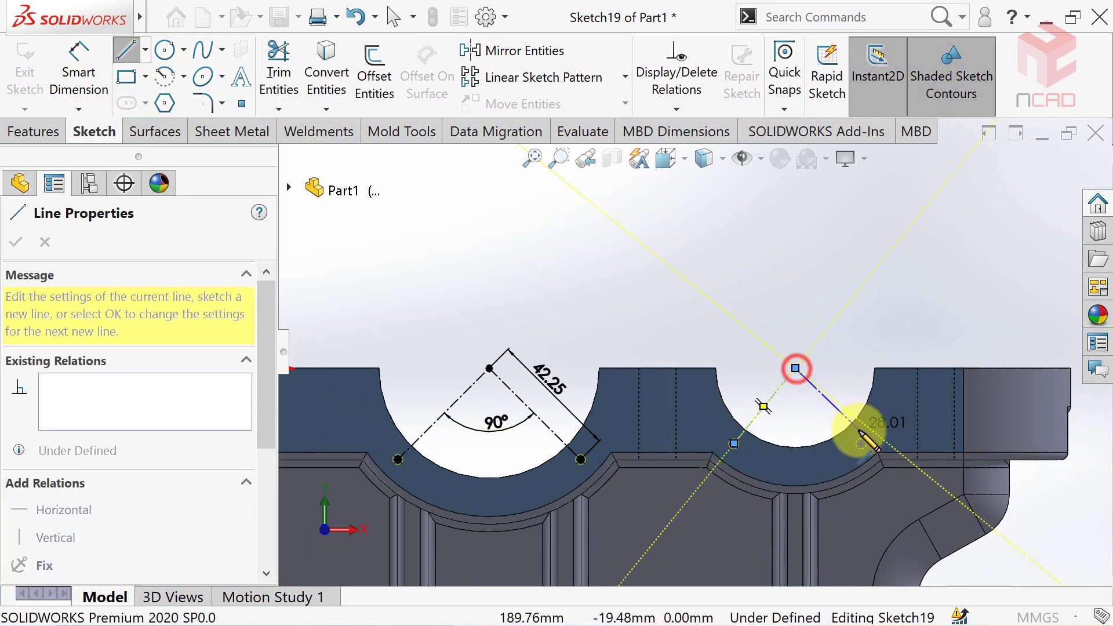
pyautogui.click(861, 445)
pyautogui.press('Escape')
# Step: Make the two centerlines equal and the arc end points horizontal
pyautogui.click(819, 397)
pyautogui.keyDown('ctrl'); pyautogui.click(780, 390); pyautogui.keyUp('ctrl')
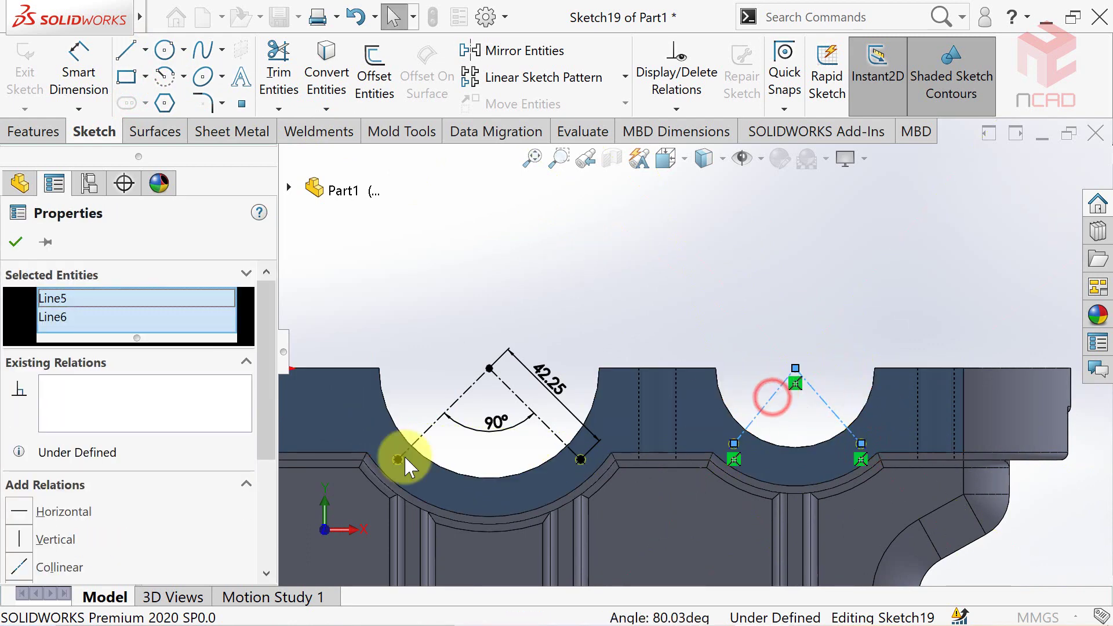
pyautogui.moveTo(267, 430); pyautogui.dragTo(270, 504)
pyautogui.click(24, 556)
pyautogui.click(651, 231)
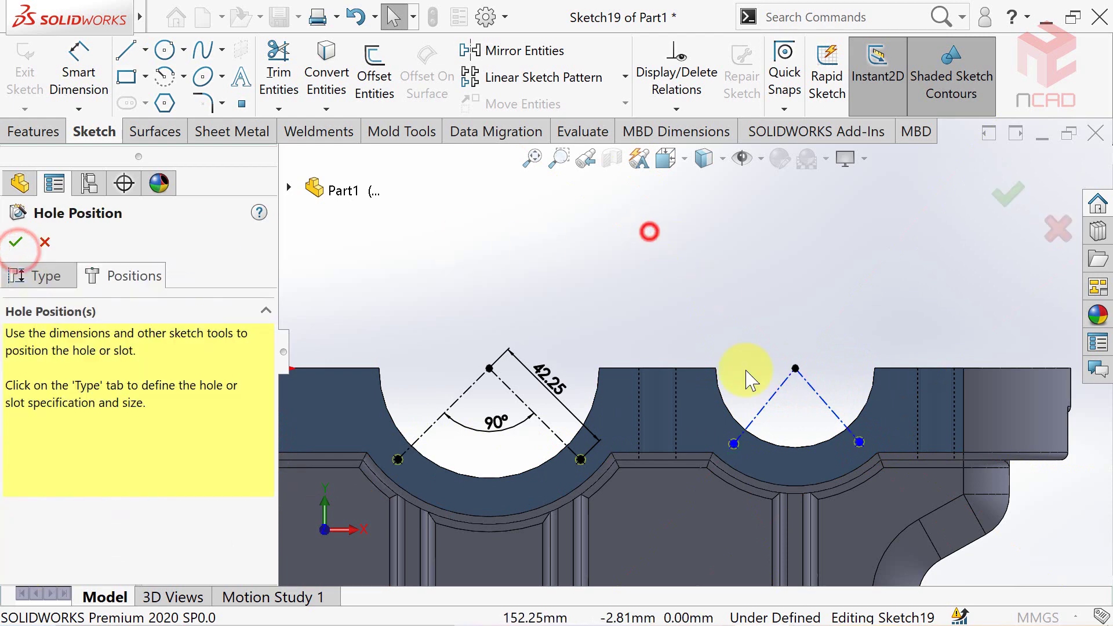
pyautogui.click(733, 444)
pyautogui.keyDown('ctrl'); pyautogui.click(859, 442); pyautogui.keyUp('ctrl')
pyautogui.click(23, 510)
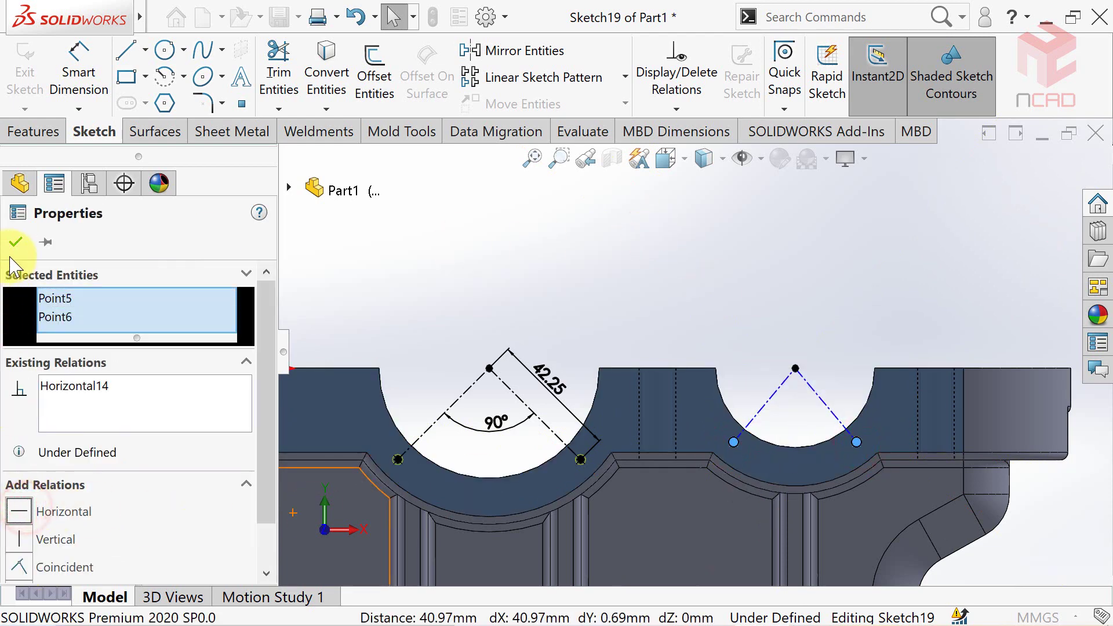
pyautogui.click(15, 241)
# Step: Dimension the centerlines 90° apart and 32.35 mm long
pyautogui.click(70, 80)
pyautogui.click(769, 398)
pyautogui.click(823, 401)
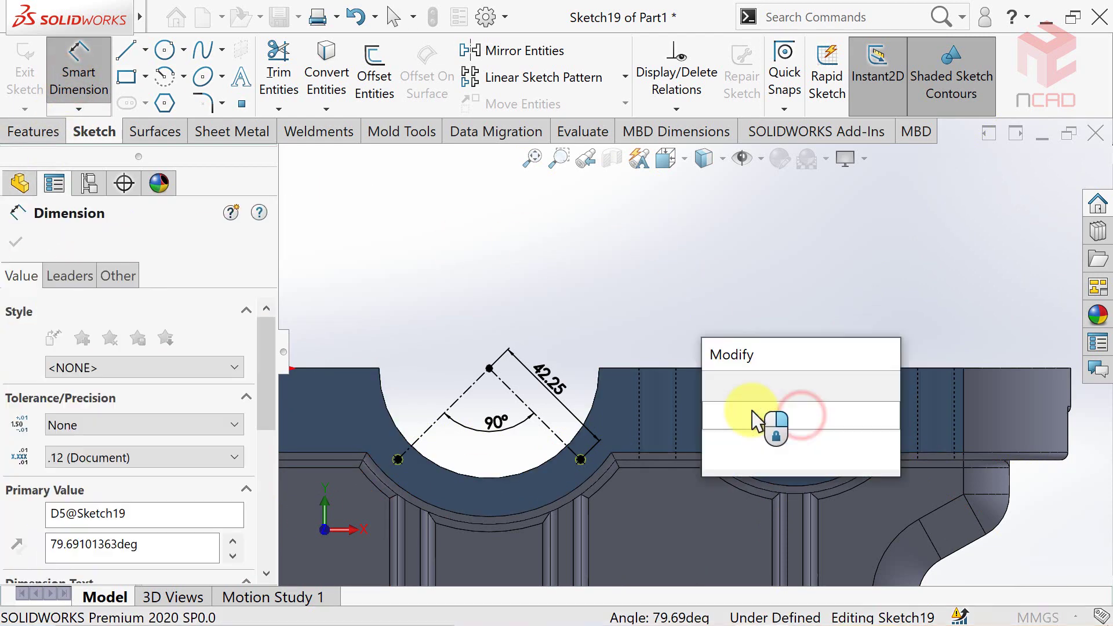
pyautogui.press('Return')
pyautogui.click(817, 394)
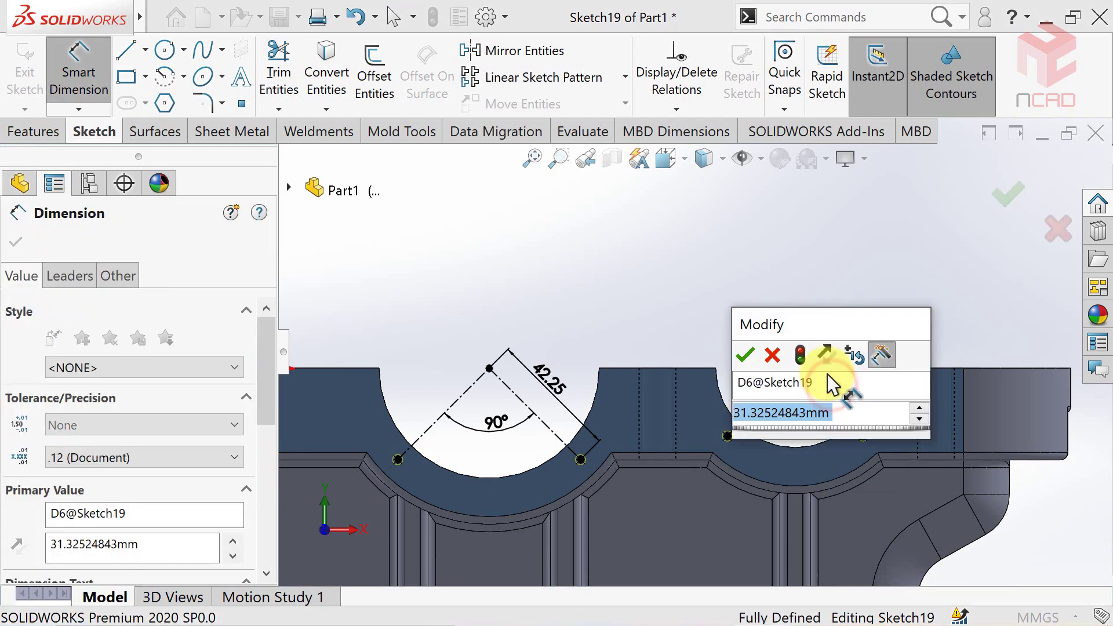
pyautogui.write('32.35')
pyautogui.press('Return')
pyautogui.scroll(2, 835, 266)
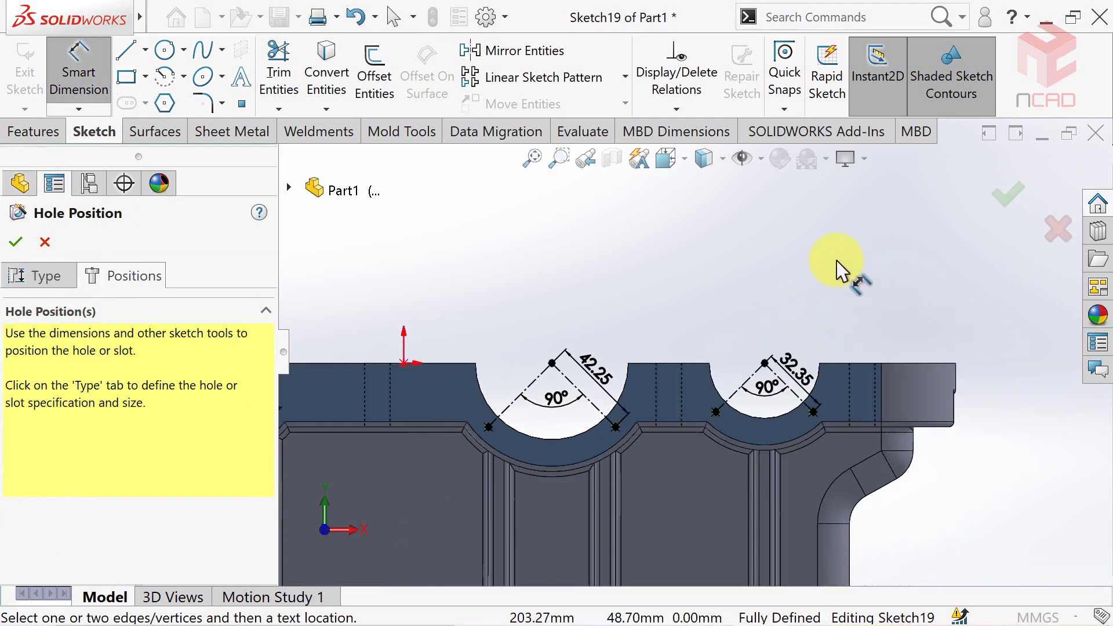
pyautogui.scroll(2, 835, 267)
pyautogui.scroll(2, 568, 296)
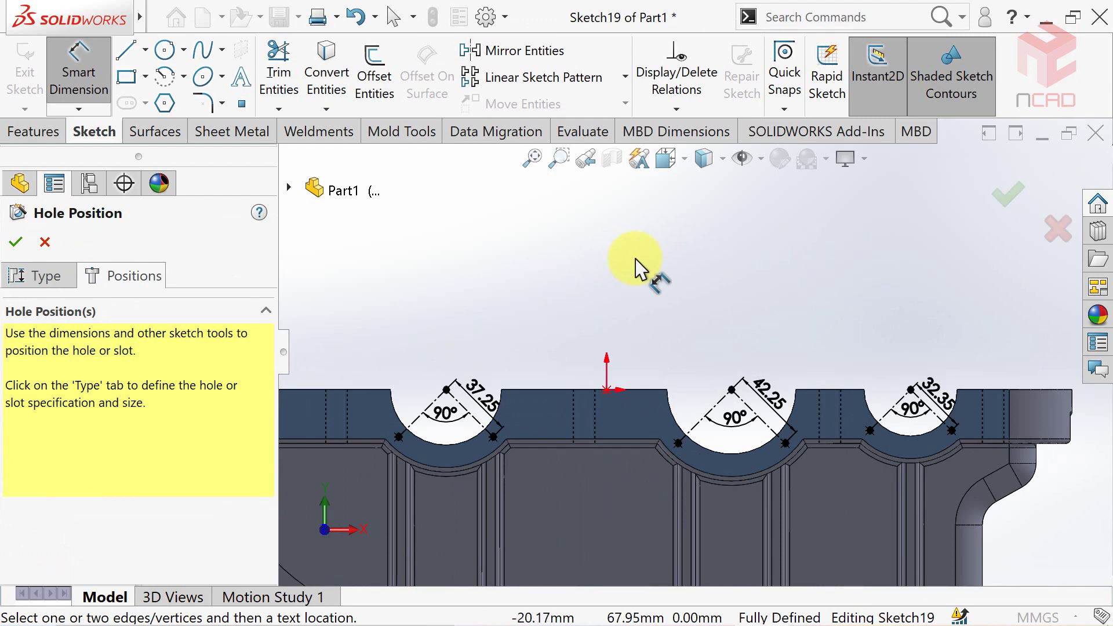
# Step: Accept the hole positions to create M4 Tapped Hole1 and view the part in 3-D
pyautogui.click(16, 242)
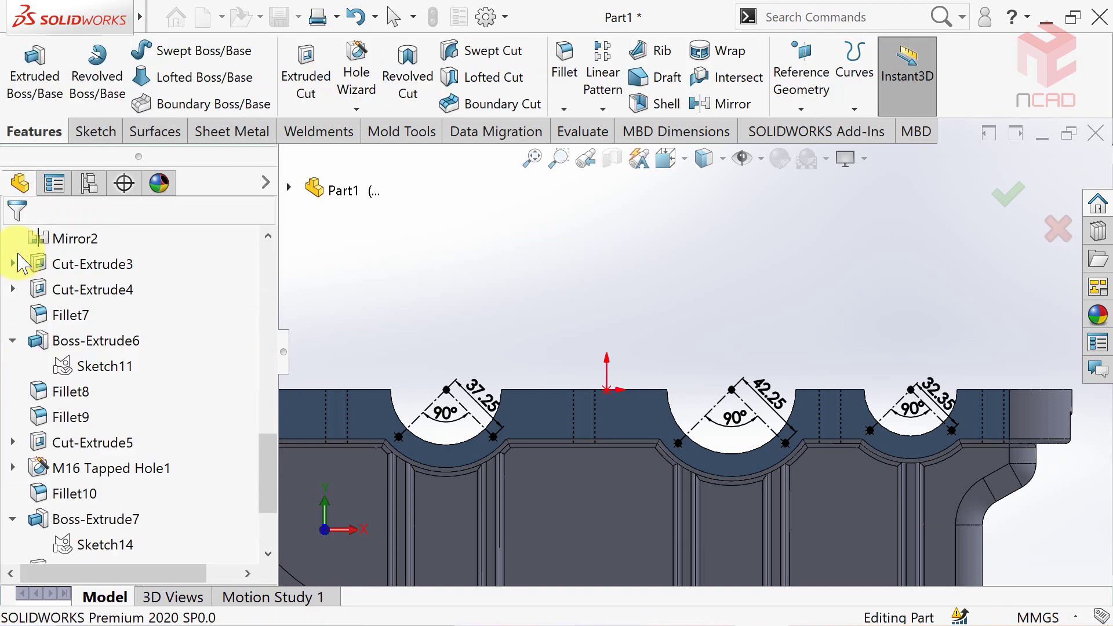
pyautogui.middleClick(524, 281)
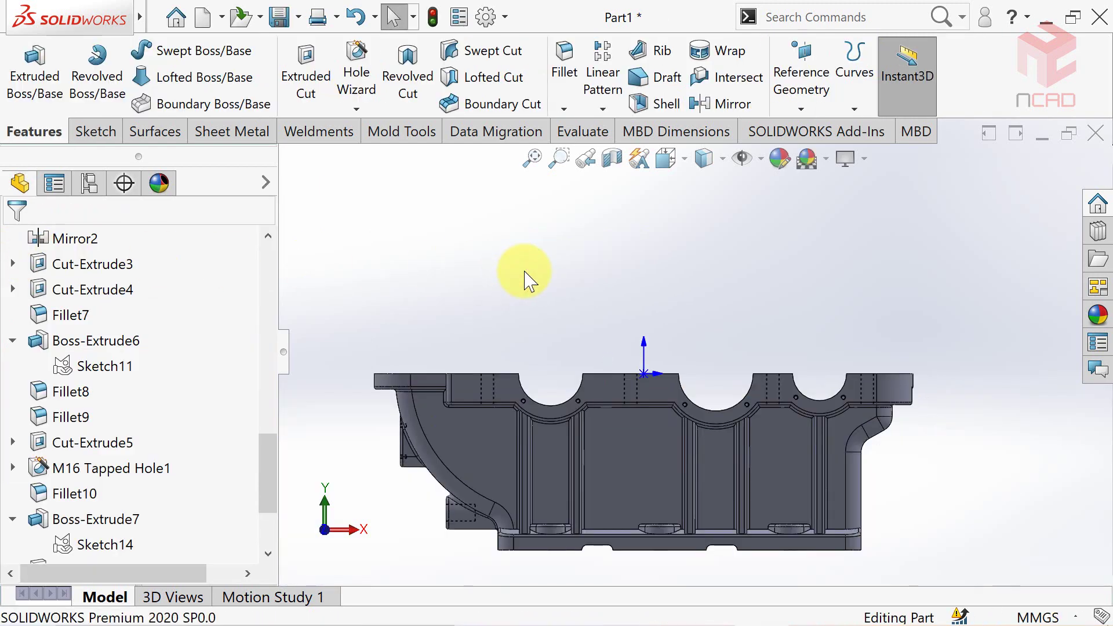
pyautogui.moveTo(523, 281); pyautogui.dragTo(535, 281, button='middle')
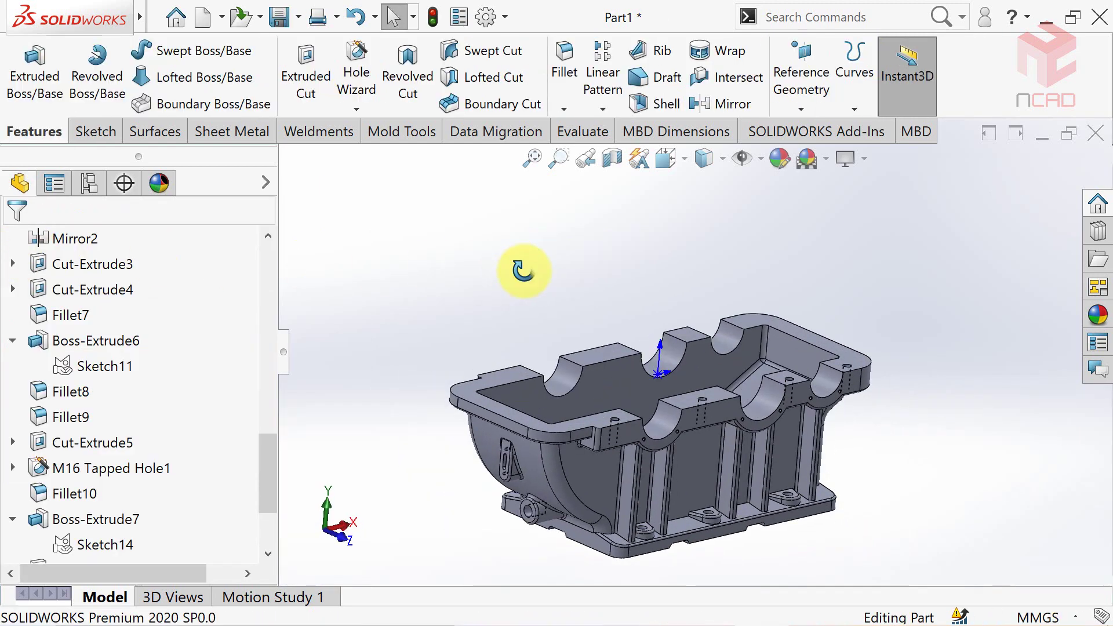
# Step: Mirror M4 Tapped Hole1 and M12 Tapped Hole1 across the Front Plane
pyautogui.click(708, 106)
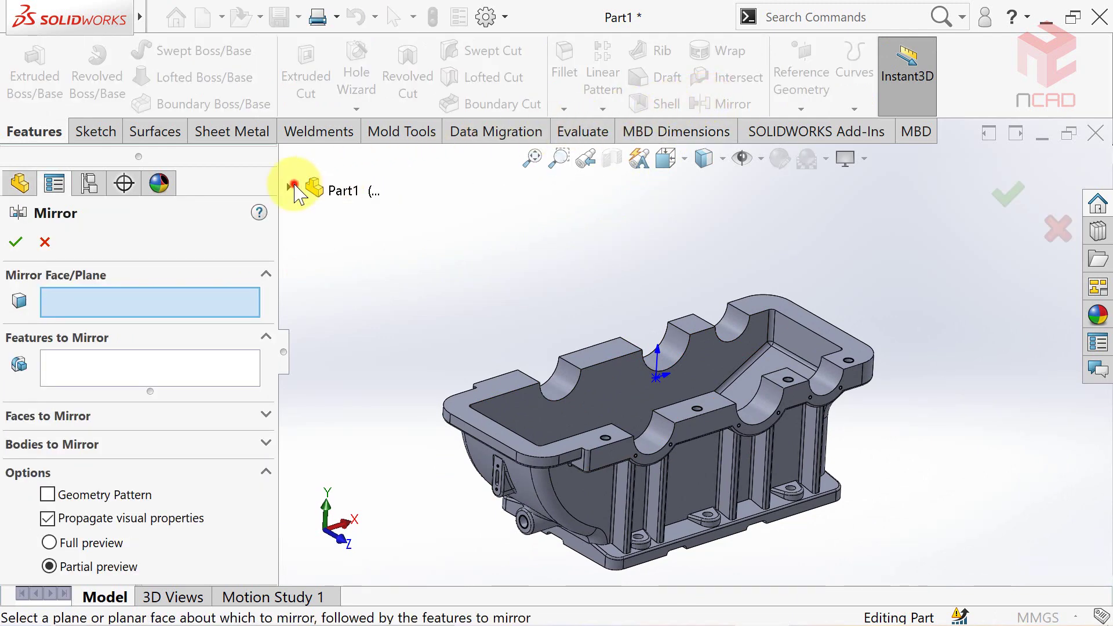
pyautogui.click(289, 186)
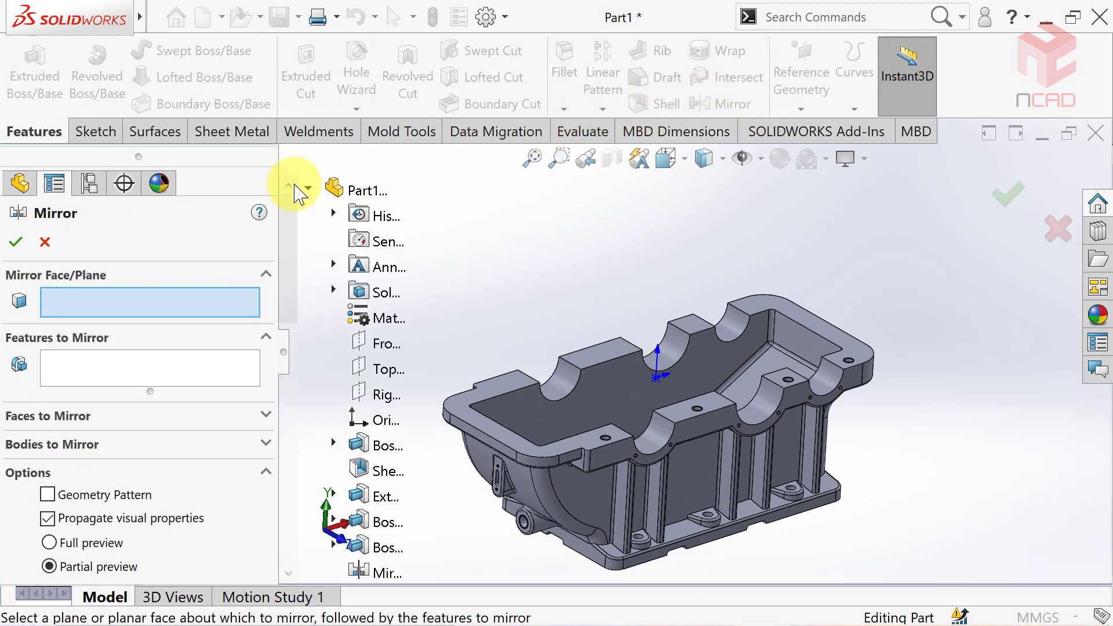
pyautogui.click(403, 346)
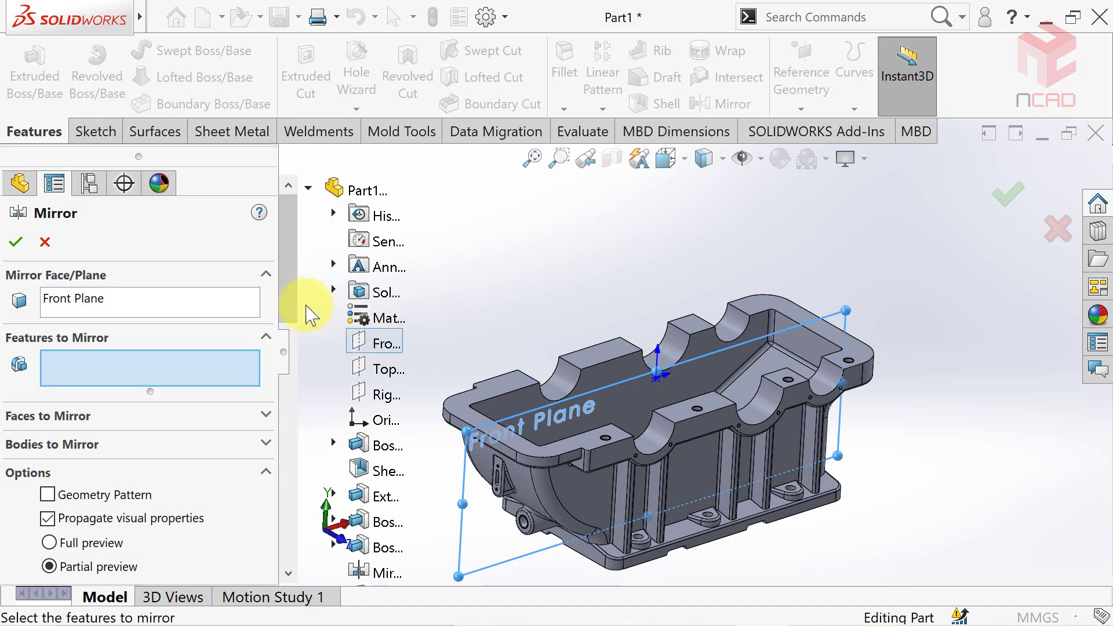
pyautogui.moveTo(287, 293)
pyautogui.mouseDown()
pyautogui.moveTo(288, 539)
pyautogui.moveTo(284, 531)
pyautogui.mouseUp()
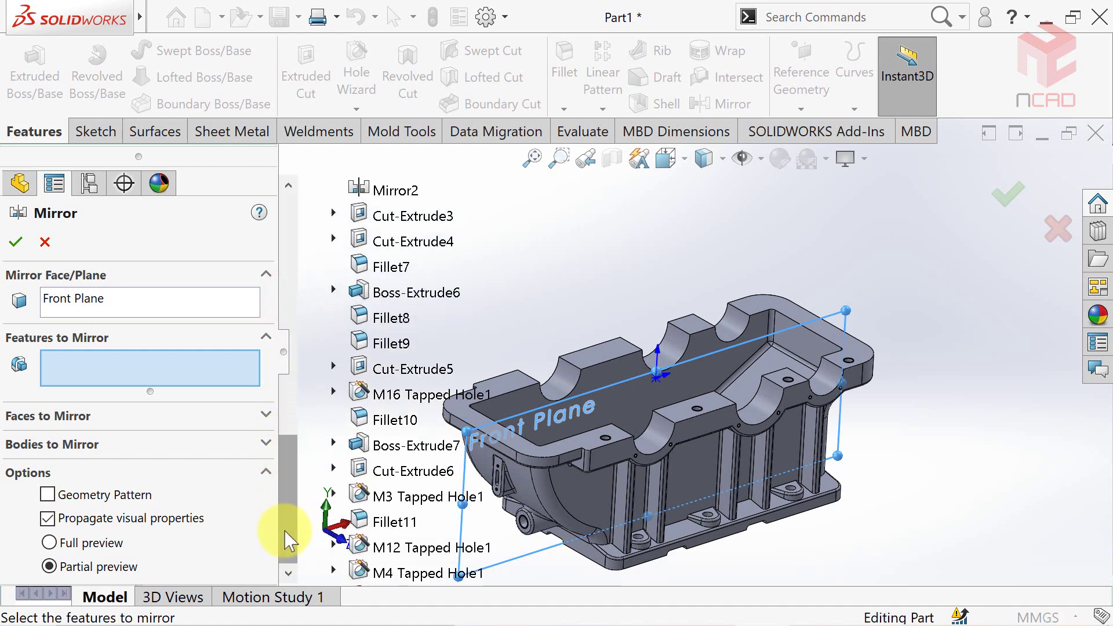
pyautogui.click(374, 575)
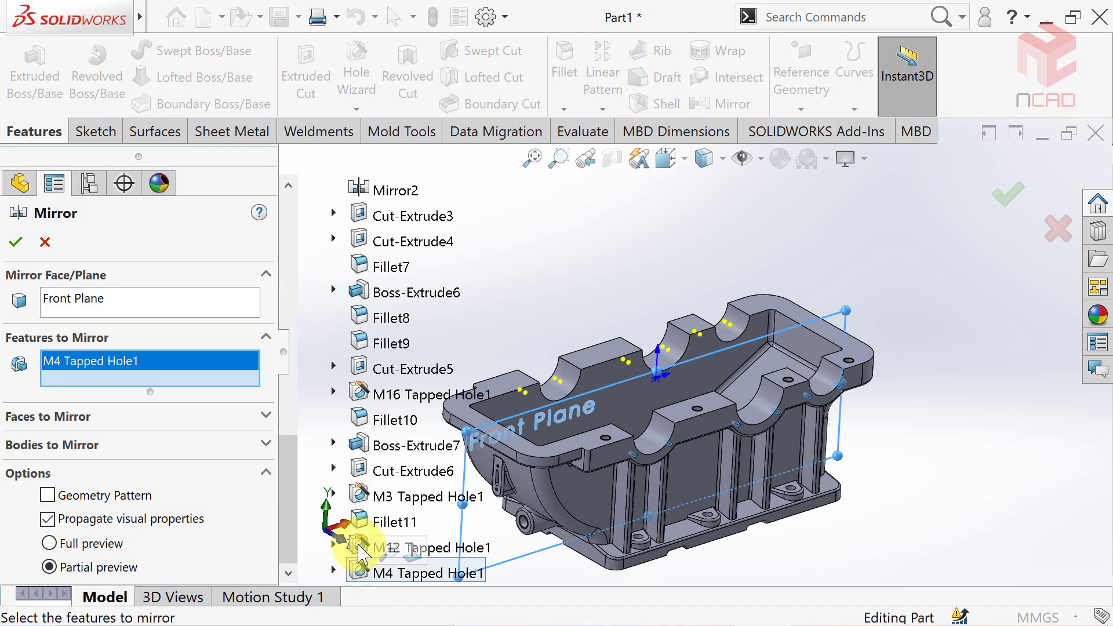
pyautogui.click(382, 548)
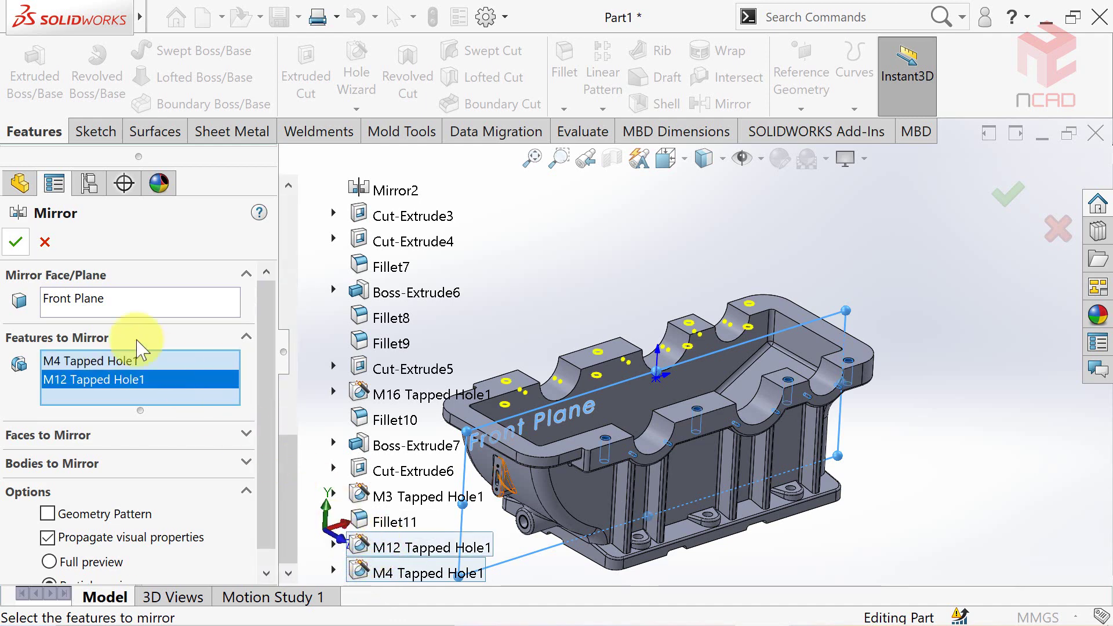
pyautogui.click(23, 249)
pyautogui.moveTo(571, 280)
pyautogui.mouseDown(button='middle')
pyautogui.moveTo(667, 384)
pyautogui.moveTo(909, 277)
pyautogui.mouseUp(button='middle')
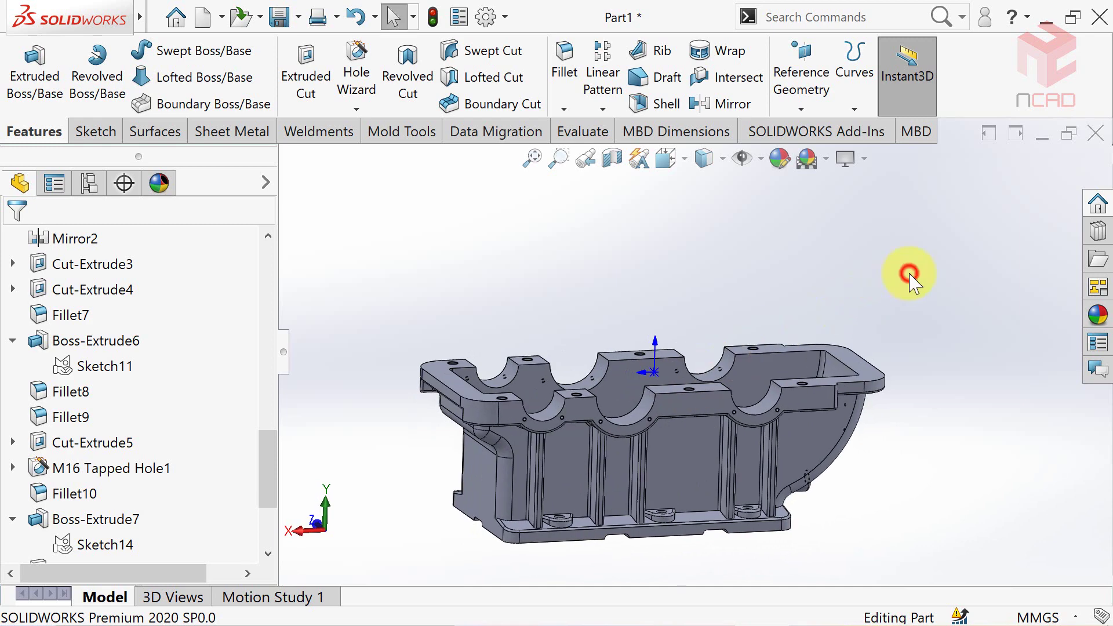
# Step: Create a Hole Wizard DIN bottoming tapped hole, size M6, end condition Up To Next
pyautogui.click(359, 72)
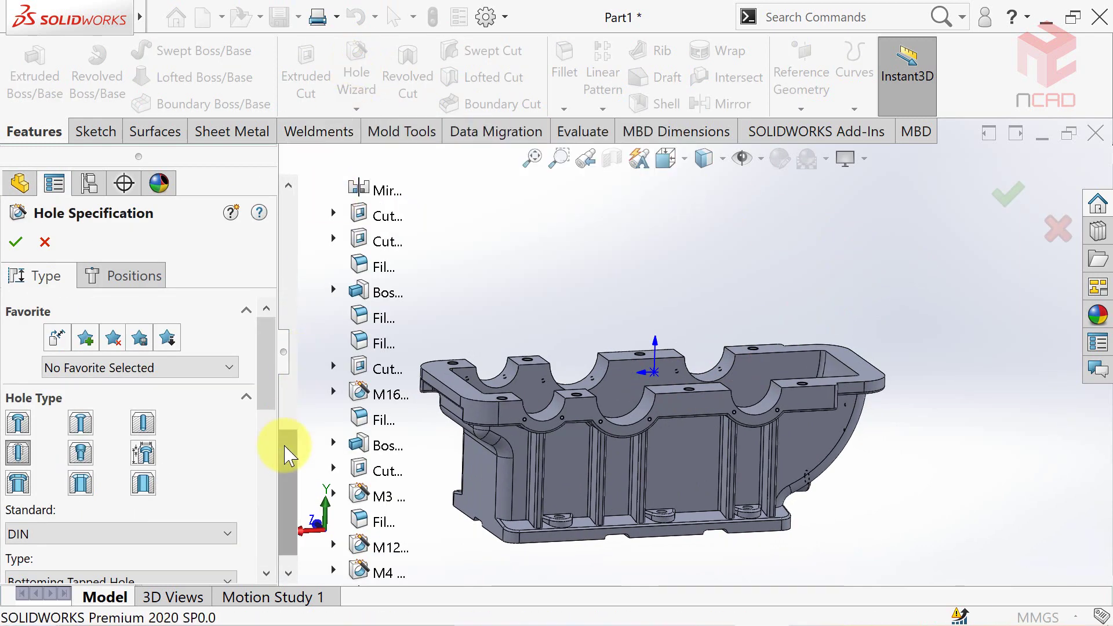
pyautogui.moveTo(289, 455); pyautogui.dragTo(293, 196)
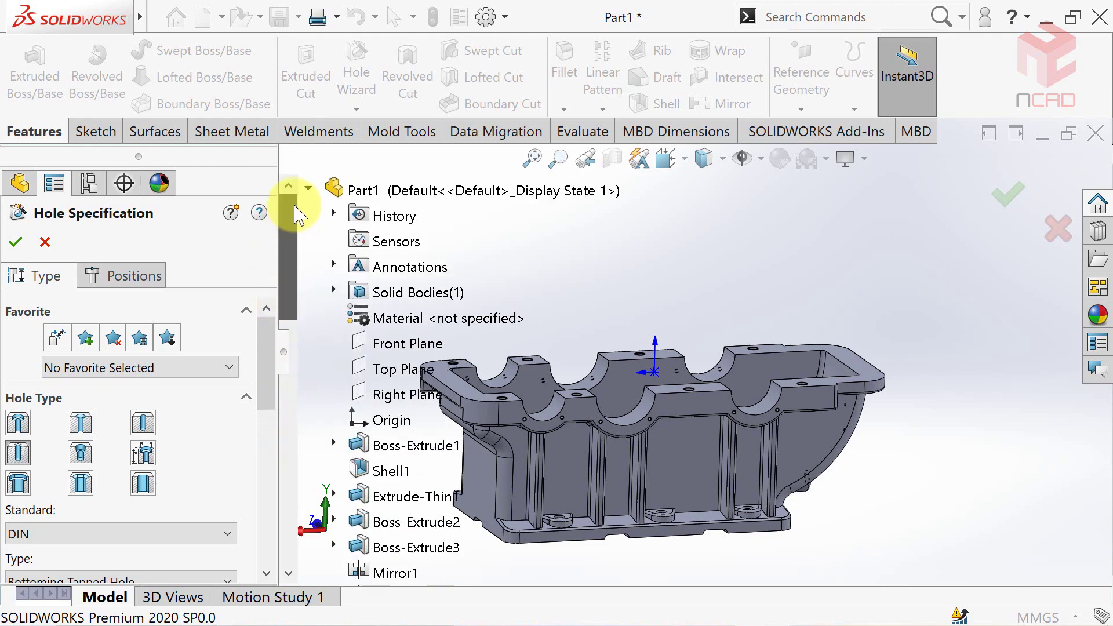
pyautogui.click(305, 189)
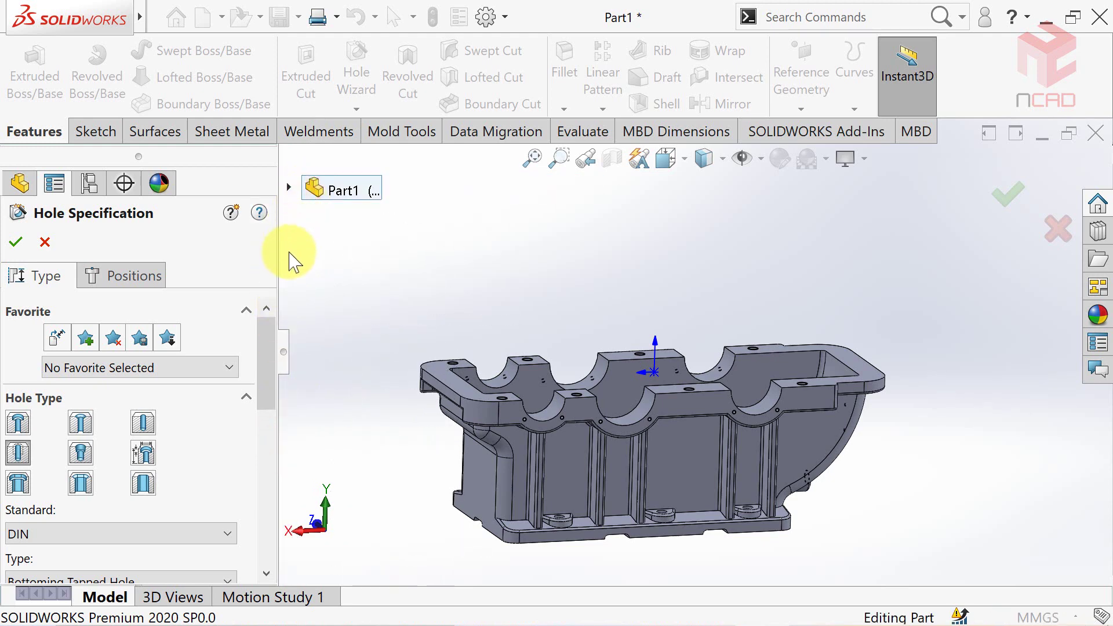
pyautogui.moveTo(264, 359); pyautogui.dragTo(265, 426)
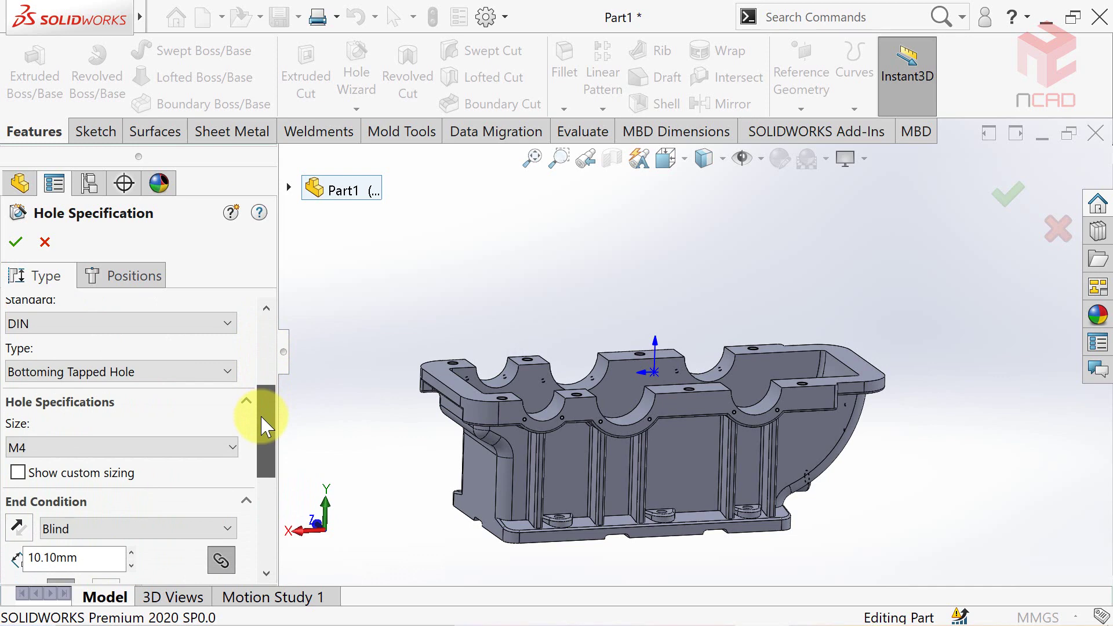
pyautogui.click(200, 449)
pyautogui.click(116, 308)
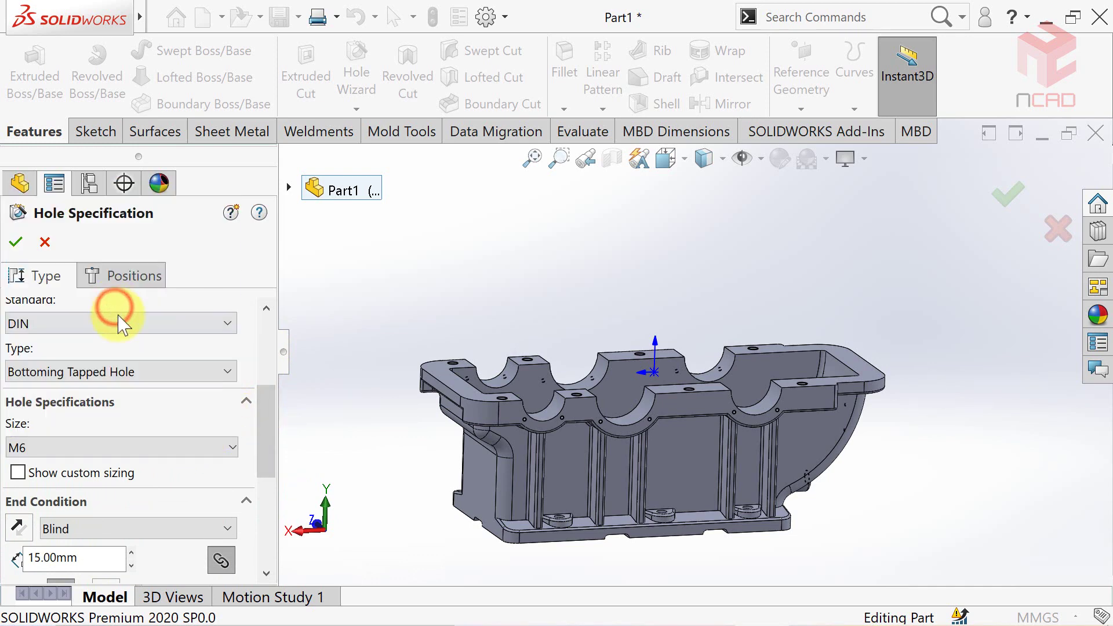
pyautogui.click(200, 528)
pyautogui.click(154, 455)
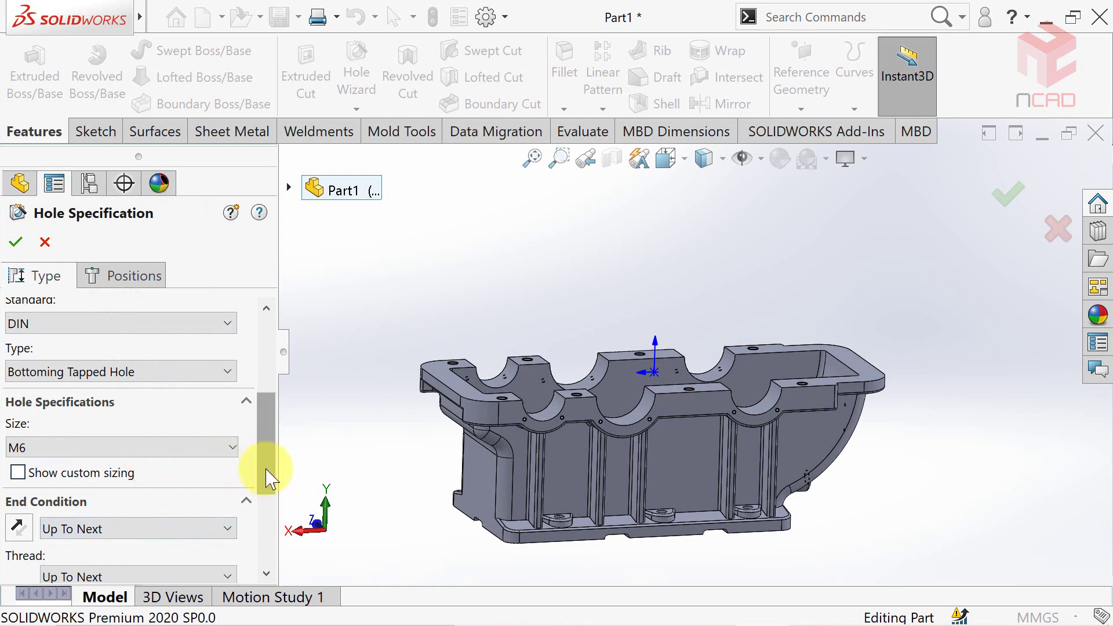
pyautogui.moveTo(266, 460)
pyautogui.mouseDown()
pyautogui.moveTo(260, 527)
pyautogui.moveTo(244, 379)
pyautogui.mouseUp()
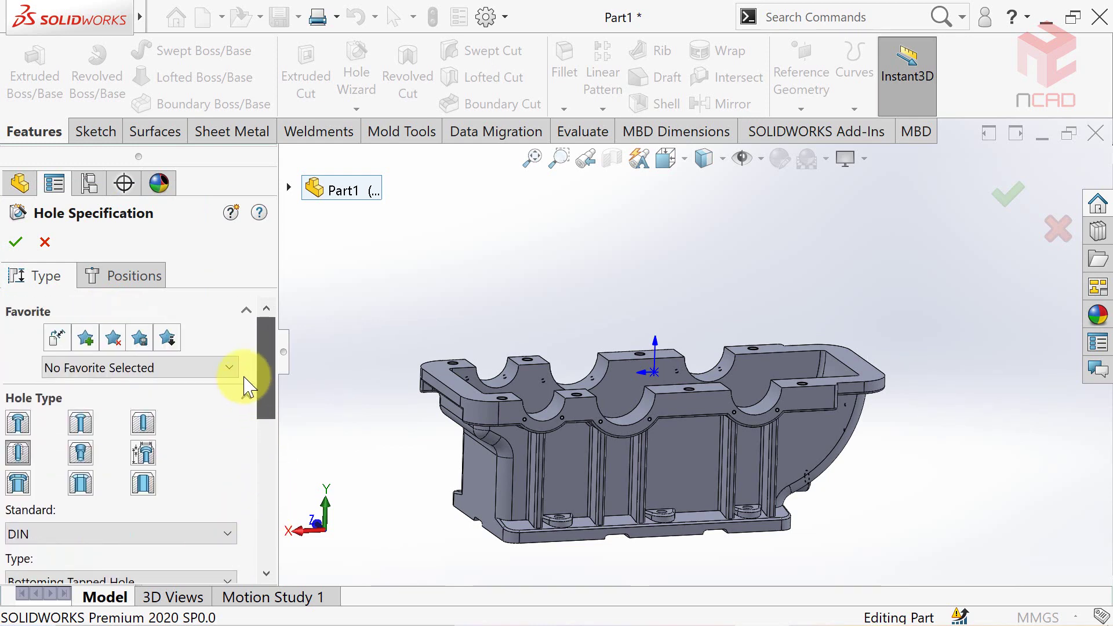
# Step: Pick the flange face, view it Normal To, and place hole points on both flanges
pyautogui.click(156, 277)
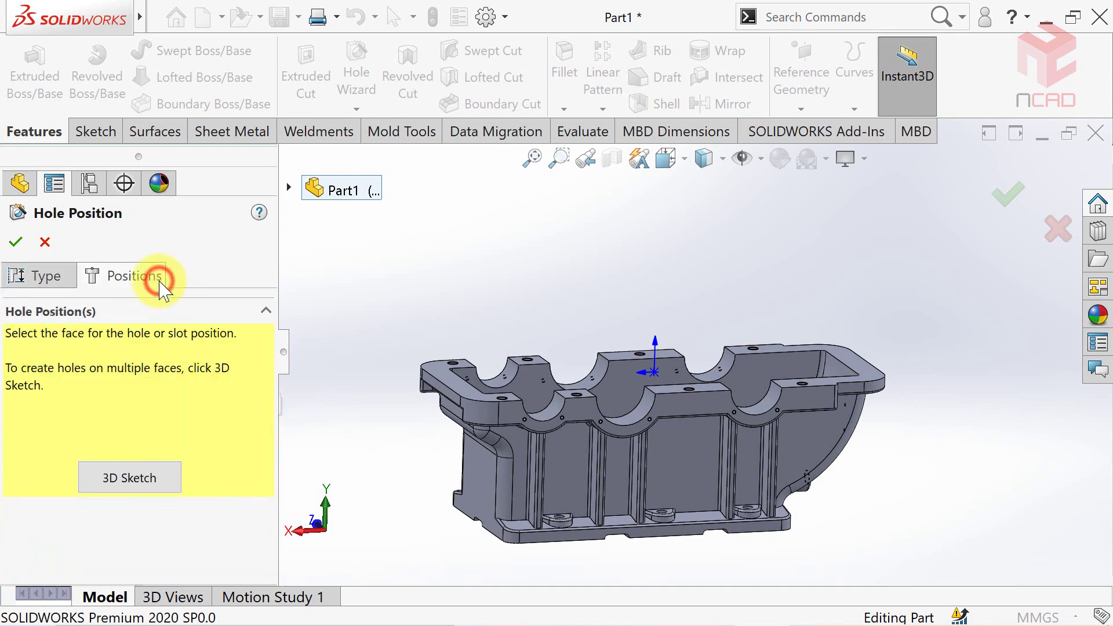
pyautogui.click(443, 385)
pyautogui.click(665, 158)
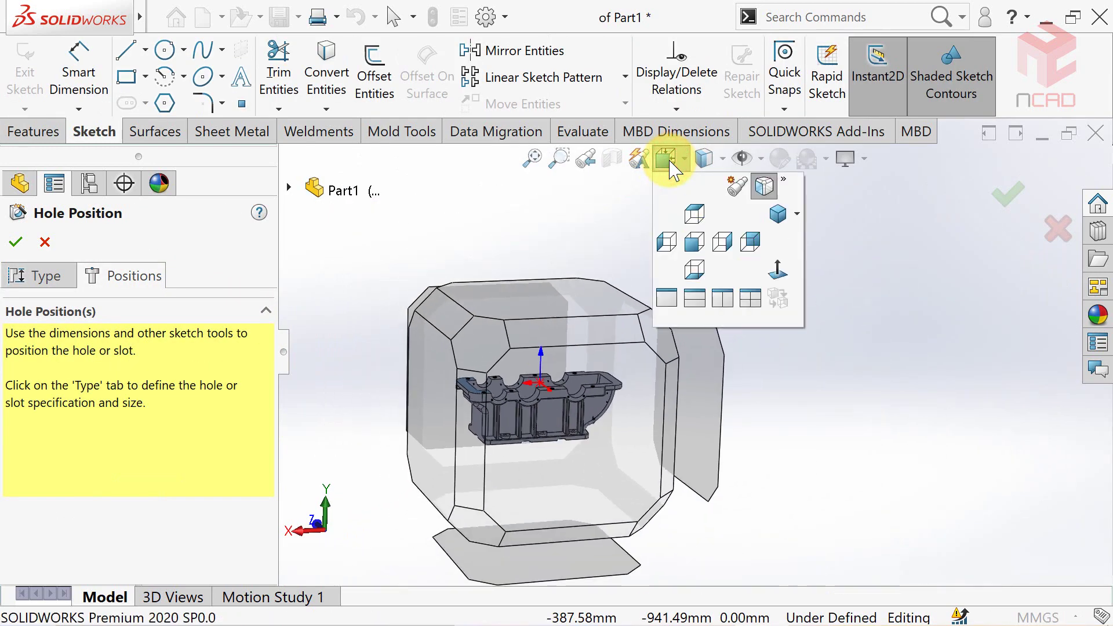
pyautogui.click(777, 269)
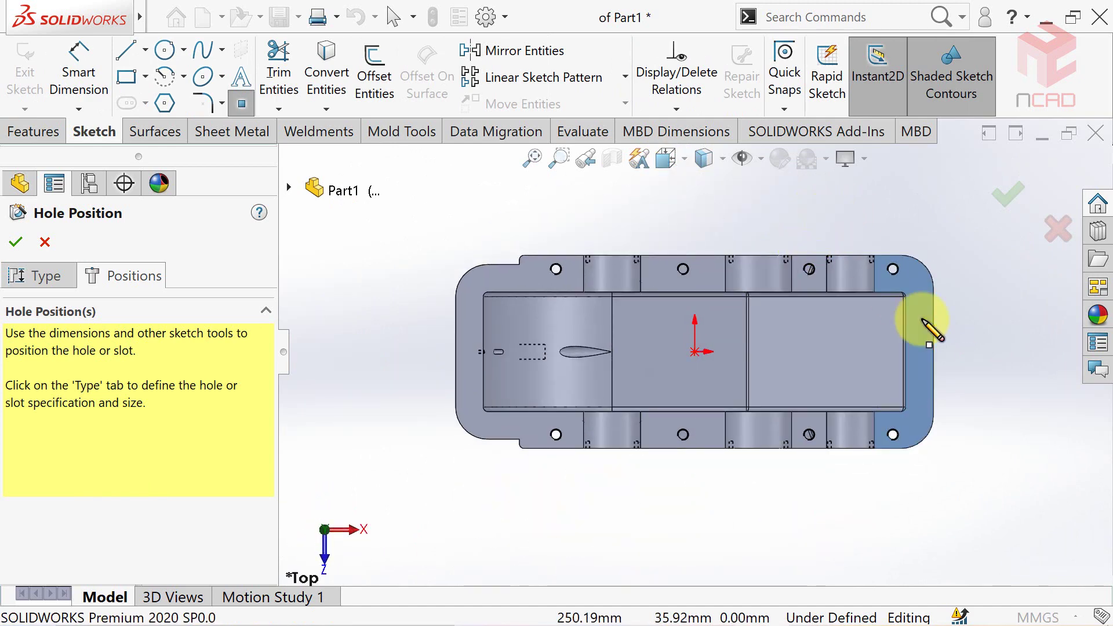
pyautogui.click(921, 377)
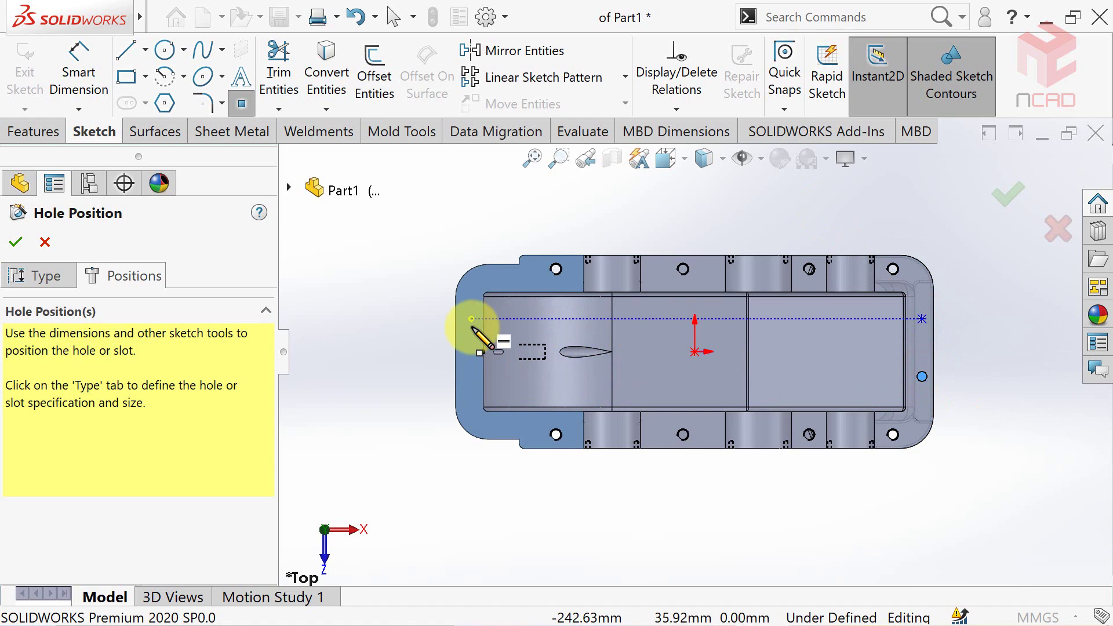
pyautogui.click(475, 281)
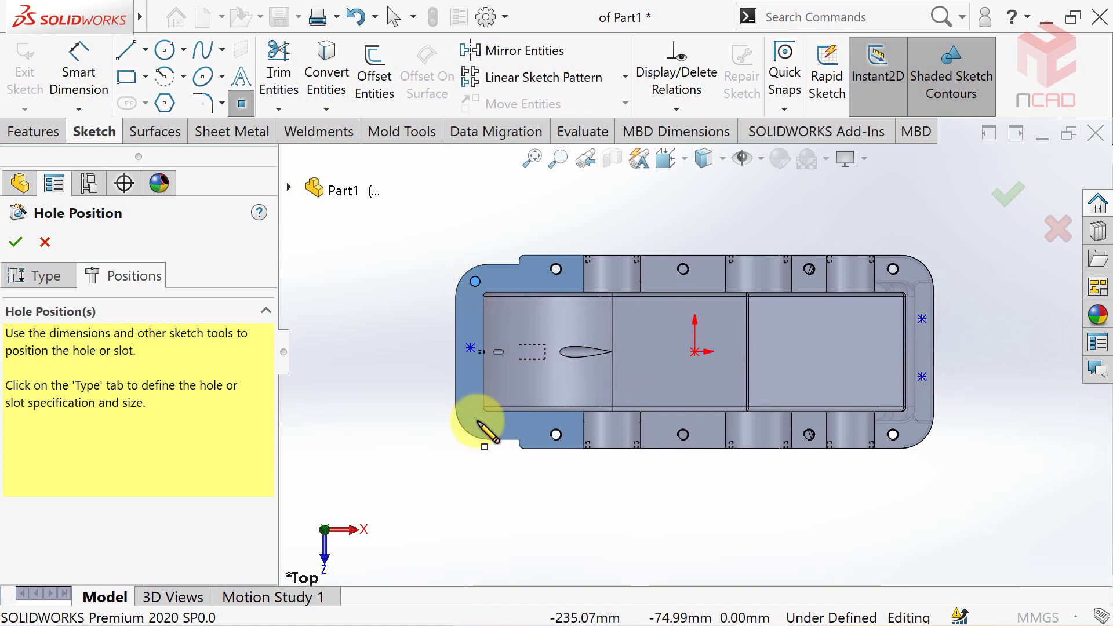
pyautogui.press('Escape')
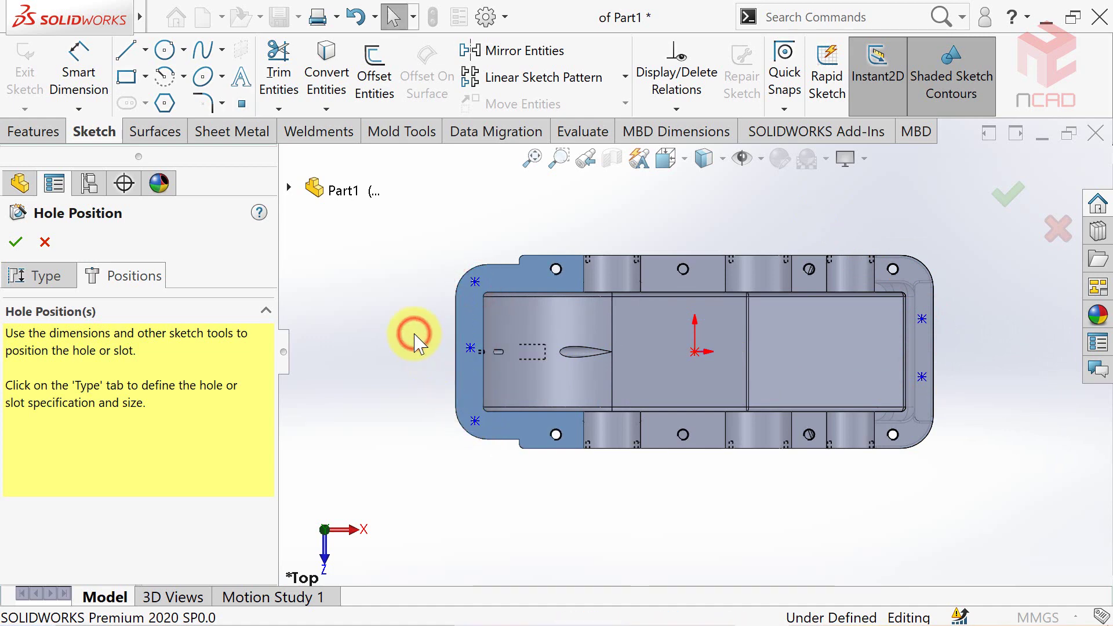
# Step: Make the left-end hole point Horizontal with the origin
pyautogui.scroll(-3, 435, 351)
pyautogui.click(510, 339)
pyautogui.click(968, 348)
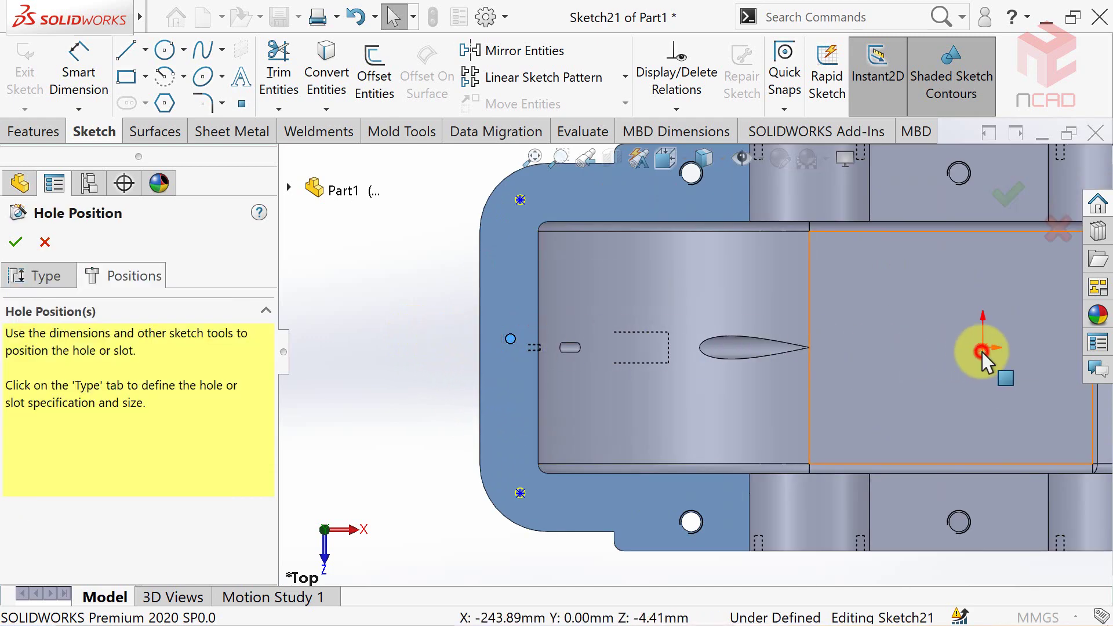
pyautogui.click(510, 338)
pyautogui.keyDown('ctrl'); pyautogui.click(981, 348); pyautogui.keyUp('ctrl')
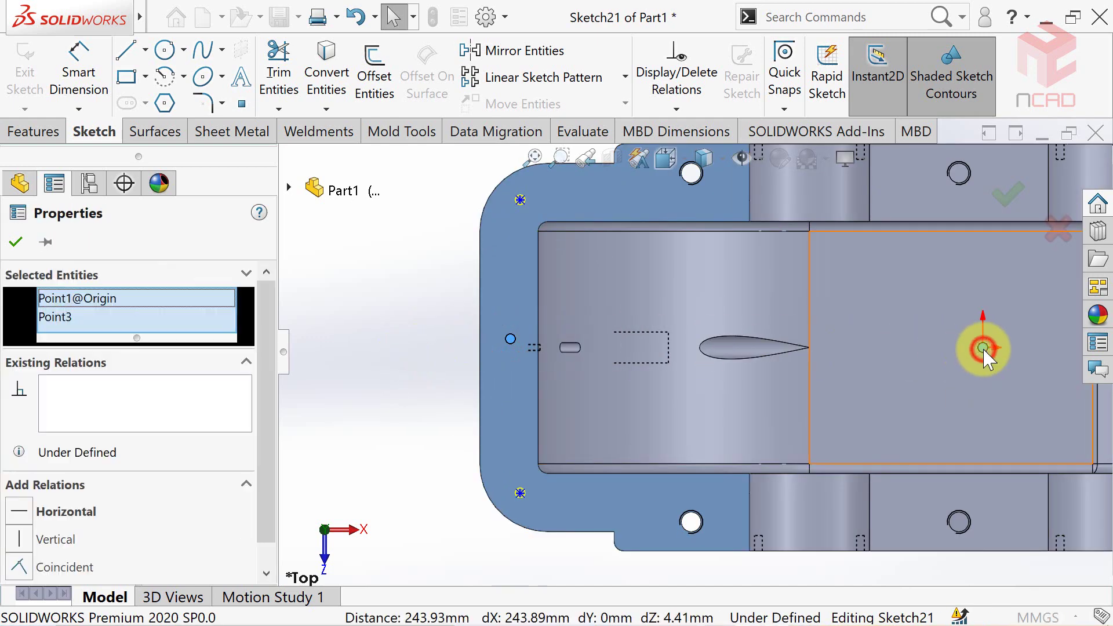
pyautogui.click(23, 510)
pyautogui.click(16, 242)
# Step: Dimension the left hole points 10 mm from the flange end and 16 mm from the top edge
pyautogui.click(79, 72)
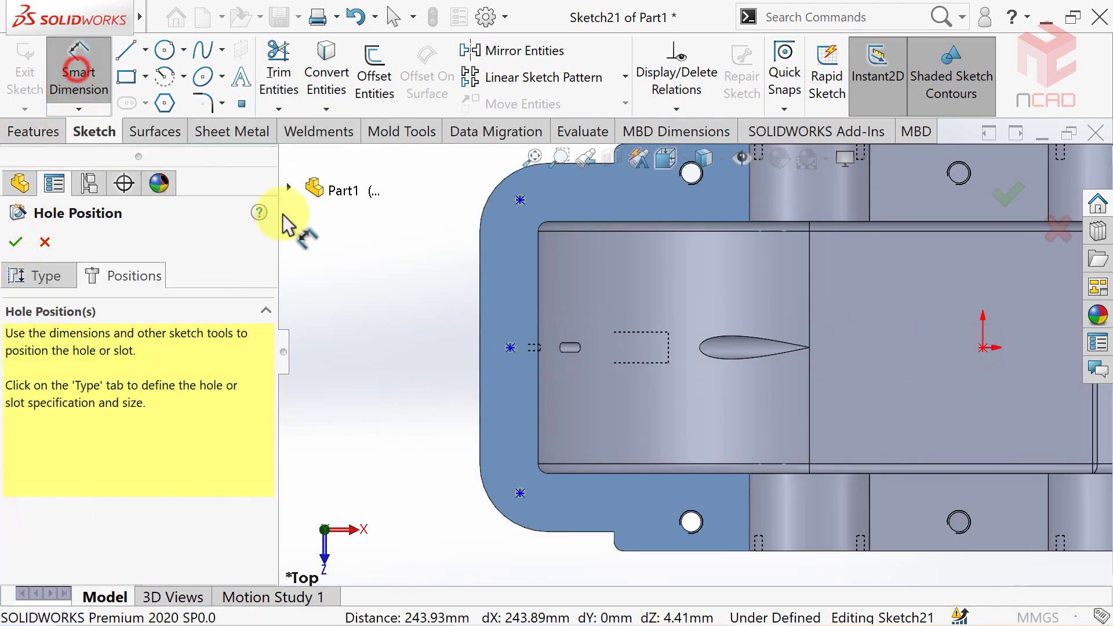
pyautogui.click(479, 352)
pyautogui.click(511, 349)
pyautogui.click(497, 374)
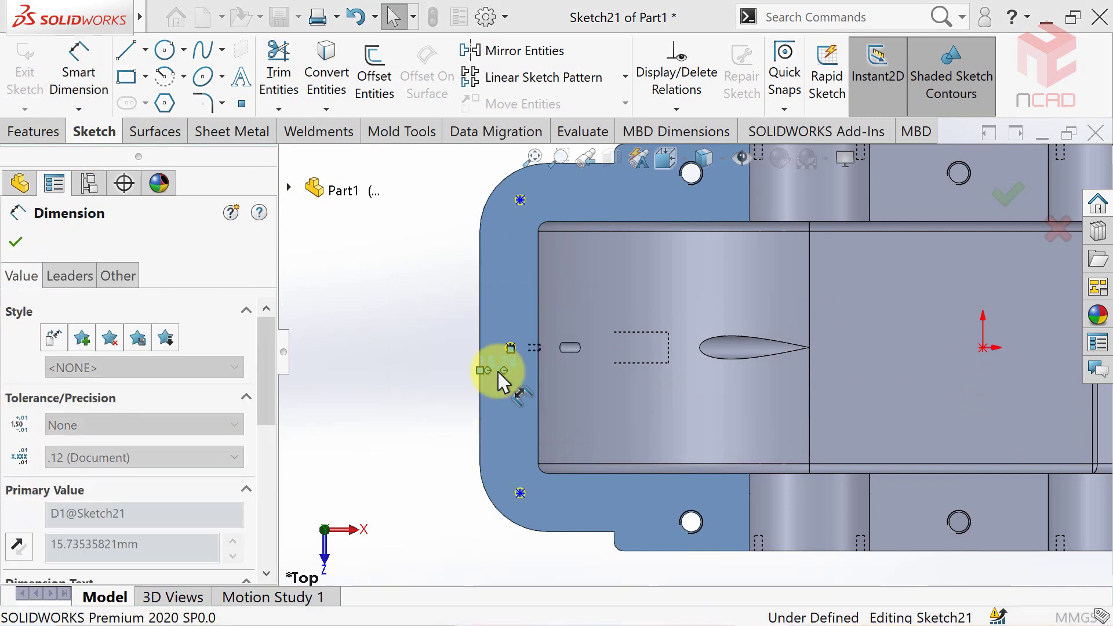
pyautogui.click(519, 200)
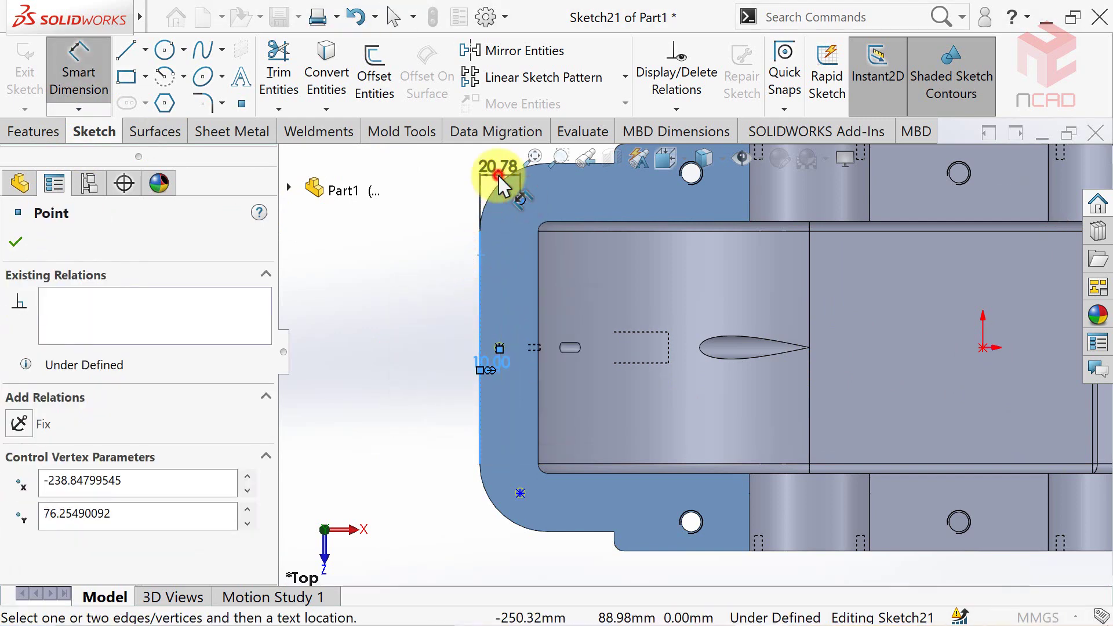
pyautogui.write('16')
pyautogui.press('Return')
pyautogui.press('z')
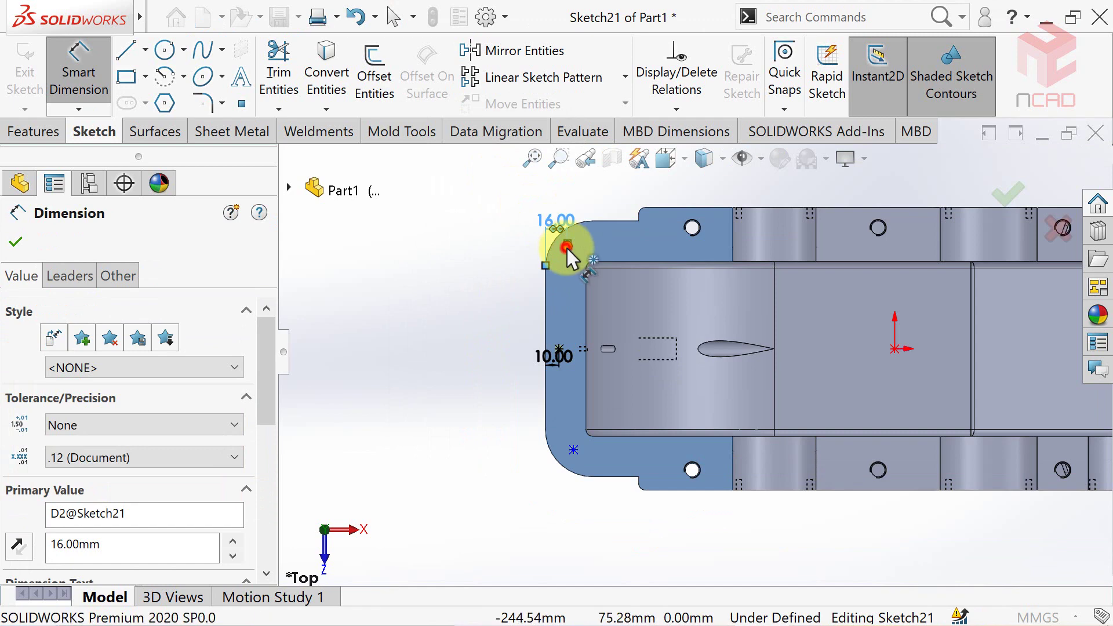
# Step: Dimension the upper and lower left hole points 75 mm either side of centre
pyautogui.click(567, 248)
pyautogui.click(893, 349)
pyautogui.click(475, 329)
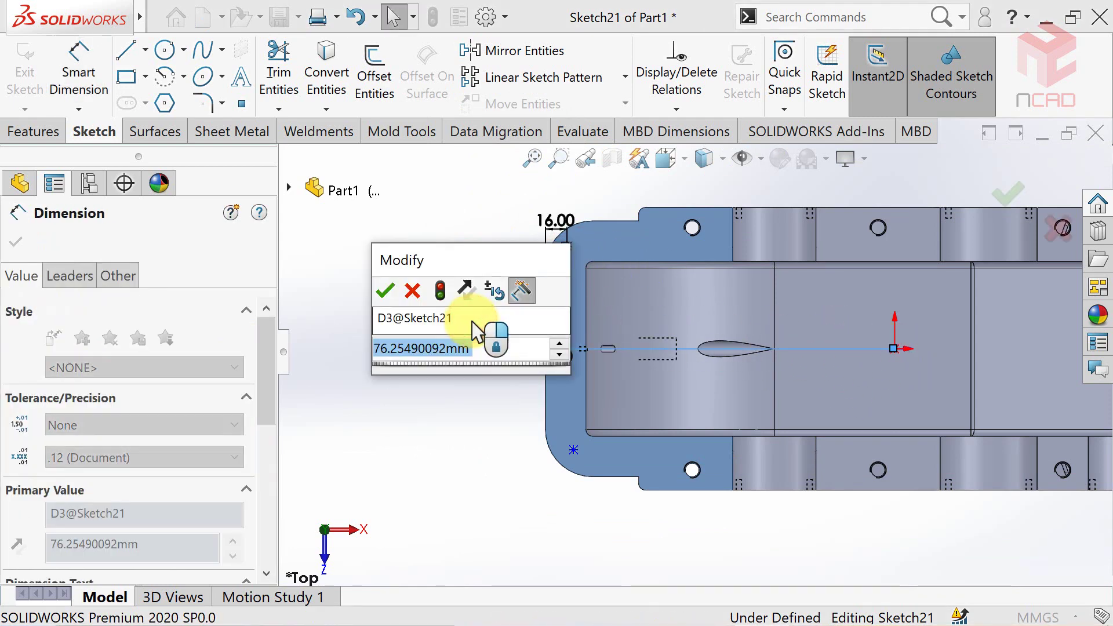
pyautogui.write('75')
pyautogui.press('Return')
pyautogui.hotkey('shift', 'z')
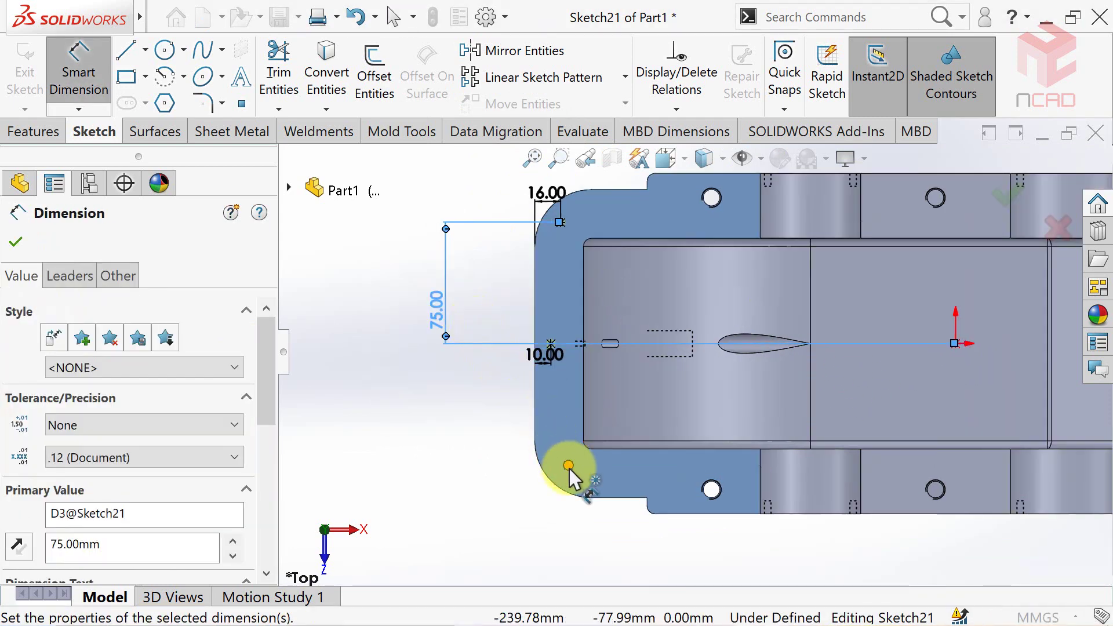
pyautogui.click(568, 466)
pyautogui.click(954, 343)
pyautogui.click(455, 406)
pyautogui.write('75')
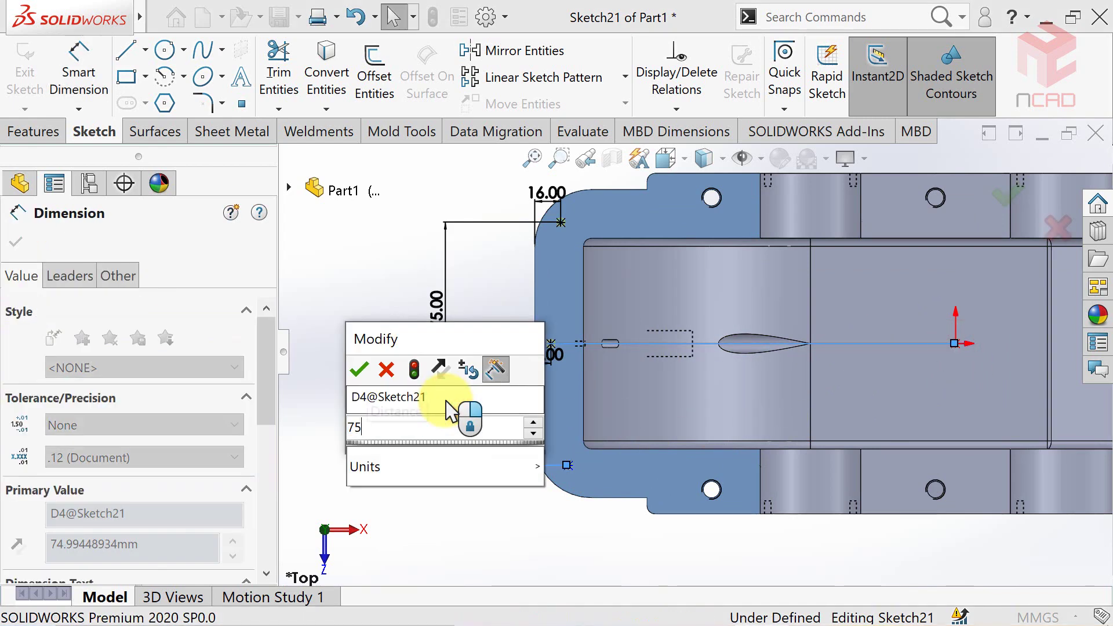
pyautogui.press('Return')
# Step: Set the lower-left point 16 mm from the bottom edge and the right points 10 mm from the end
pyautogui.click(534, 434)
pyautogui.click(567, 464)
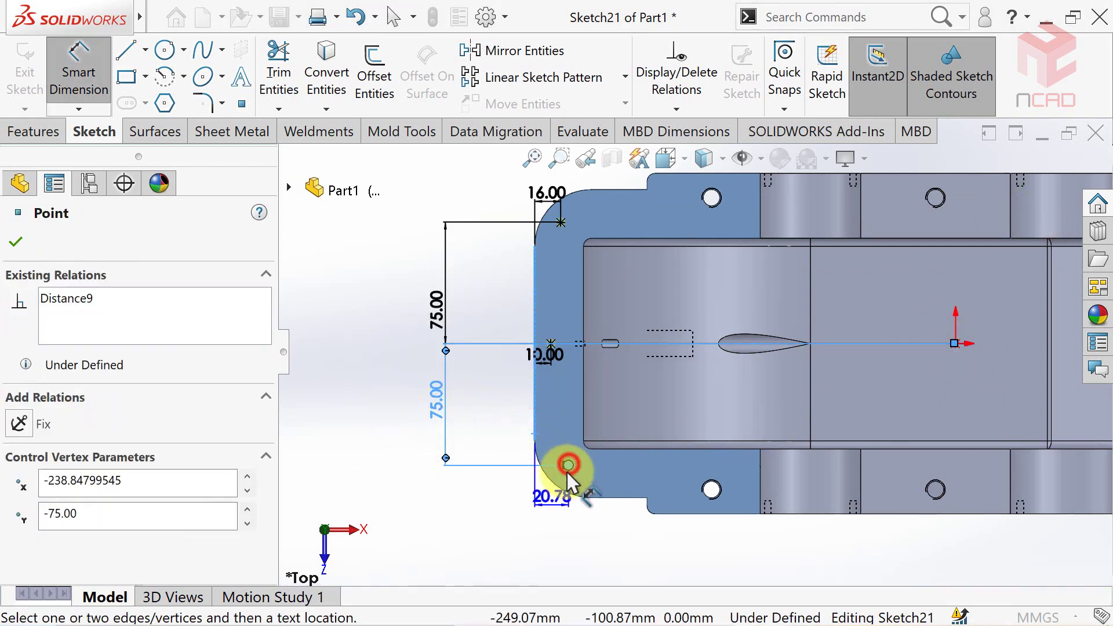
pyautogui.click(553, 522)
pyautogui.write('16')
pyautogui.press('Return')
pyautogui.scroll(3, 496, 464)
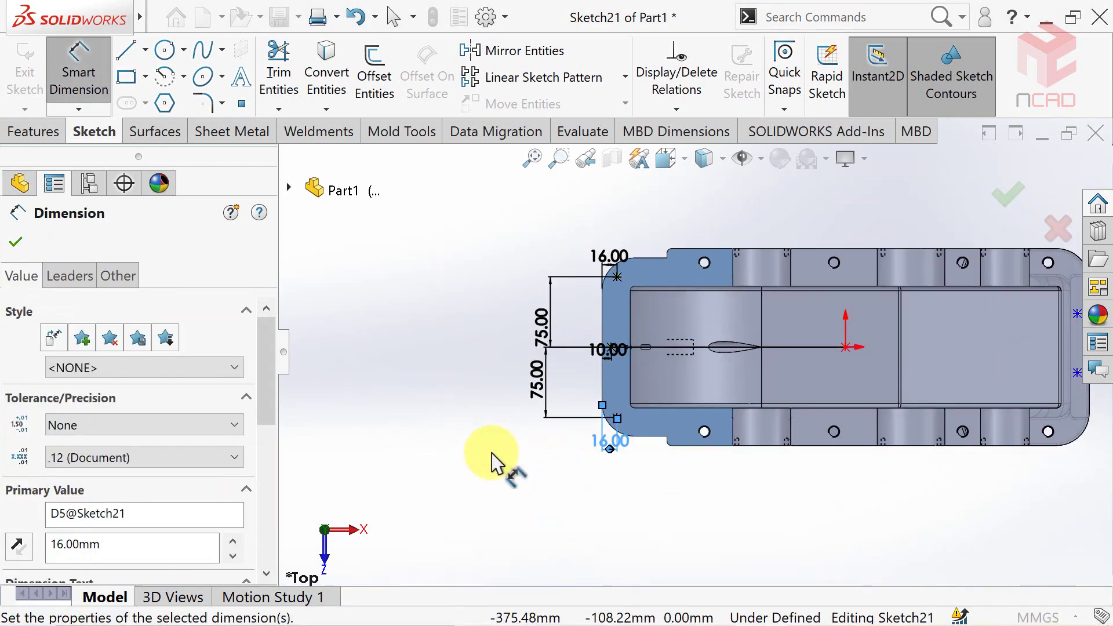
pyautogui.scroll(-1, 906, 347)
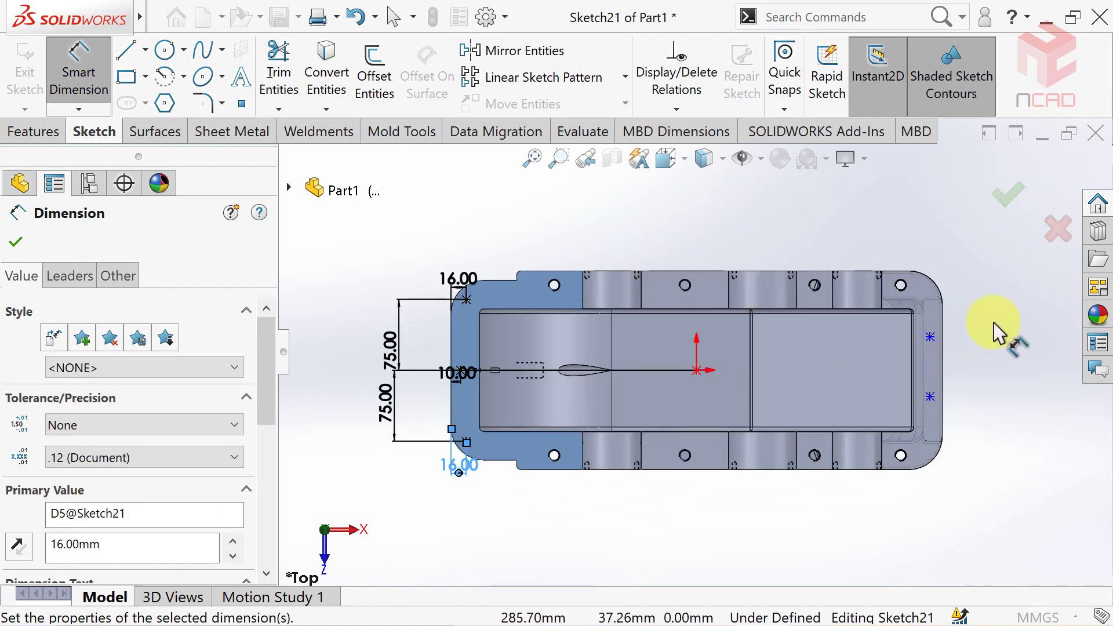
pyautogui.scroll(-1, 993, 322)
pyautogui.click(913, 317)
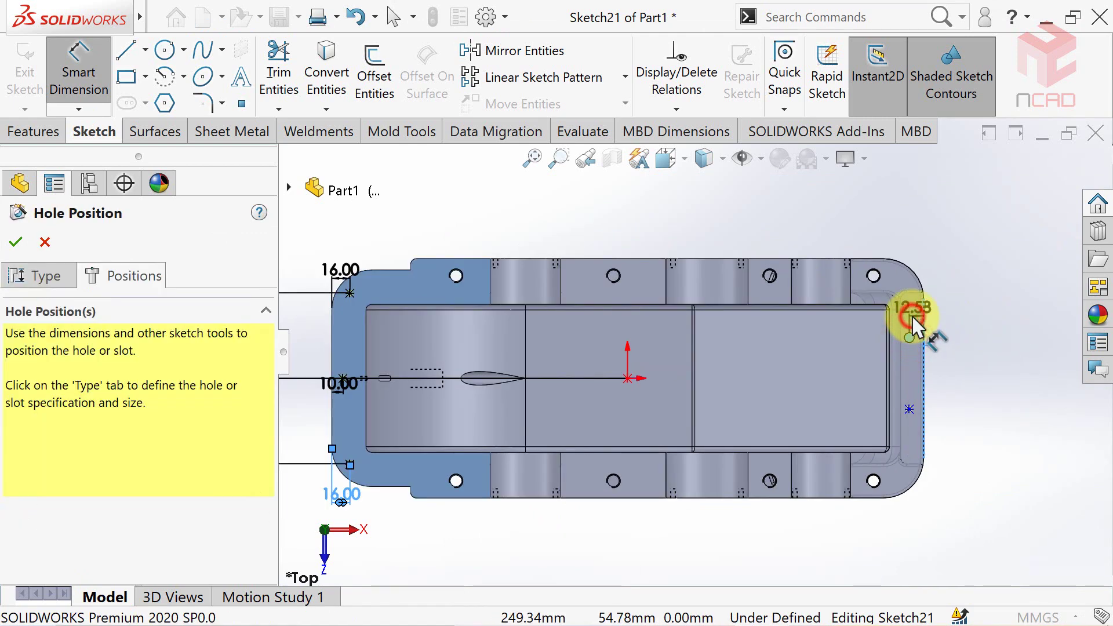
pyautogui.write('10')
pyautogui.press('Return')
# Step: Dimension the upper and lower right hole points 35 mm either side of centre
pyautogui.click(626, 380)
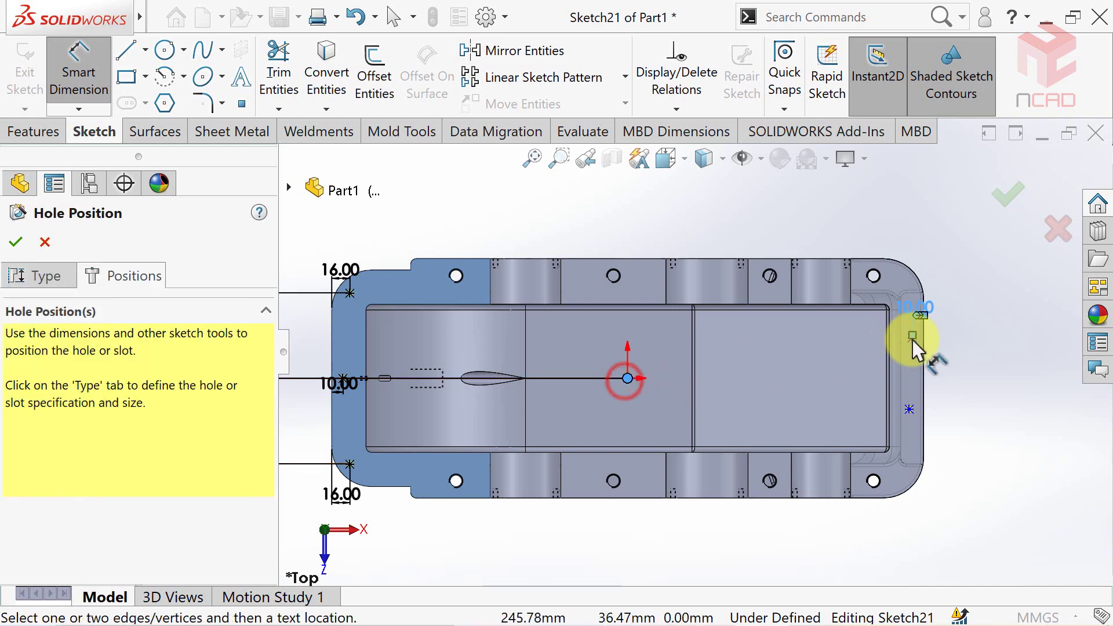
pyautogui.click(912, 338)
pyautogui.click(962, 365)
pyautogui.write('35')
pyautogui.press('Return')
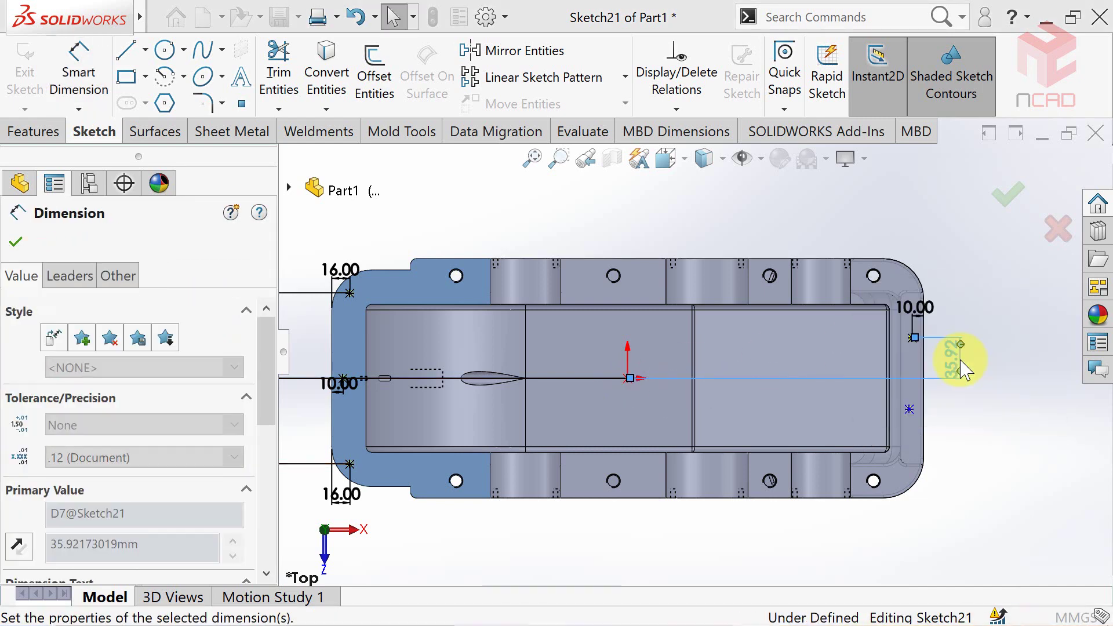
pyautogui.click(908, 409)
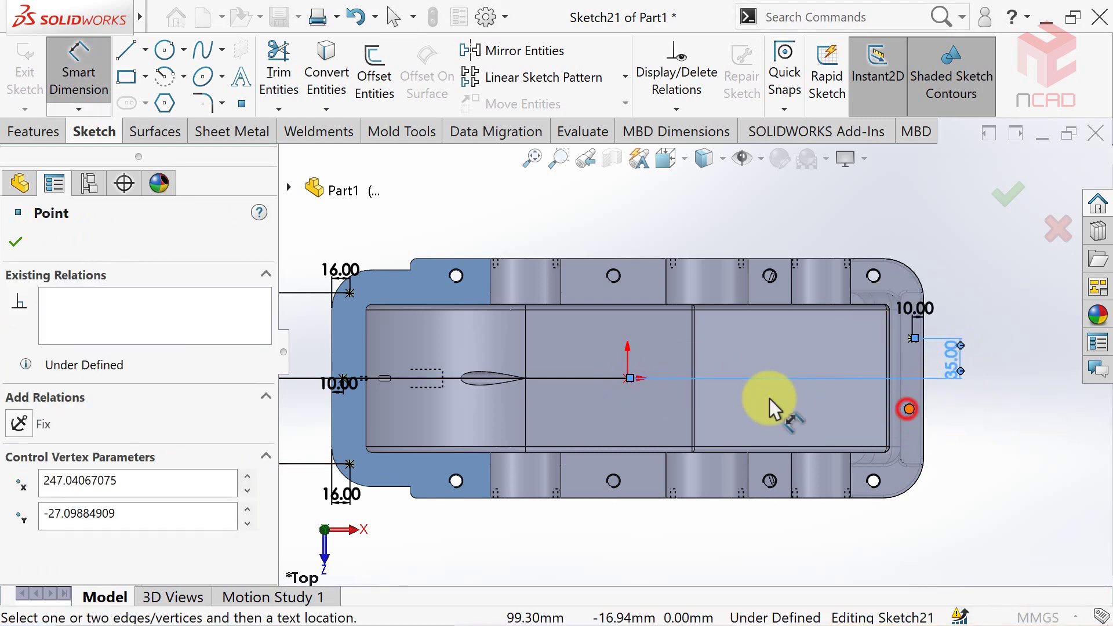
pyautogui.click(628, 379)
pyautogui.click(963, 400)
pyautogui.write('35')
pyautogui.press('Return')
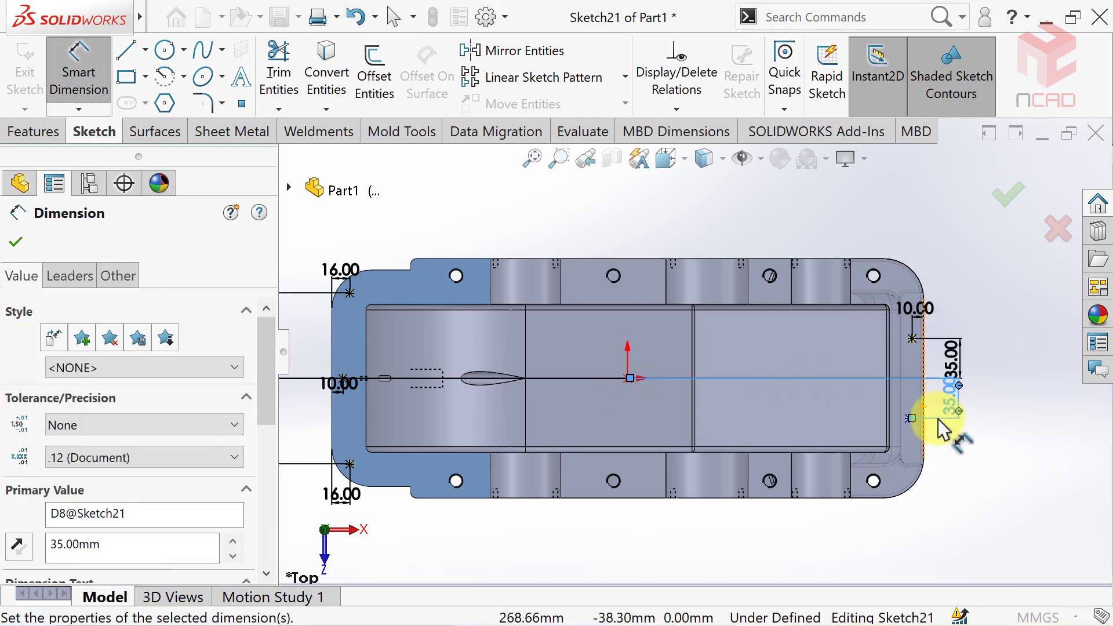
# Step: Dimension the lower-right point 10 mm from the end and align the lower 75.00 dimension
pyautogui.click(909, 420)
pyautogui.click(922, 523)
pyautogui.write('10')
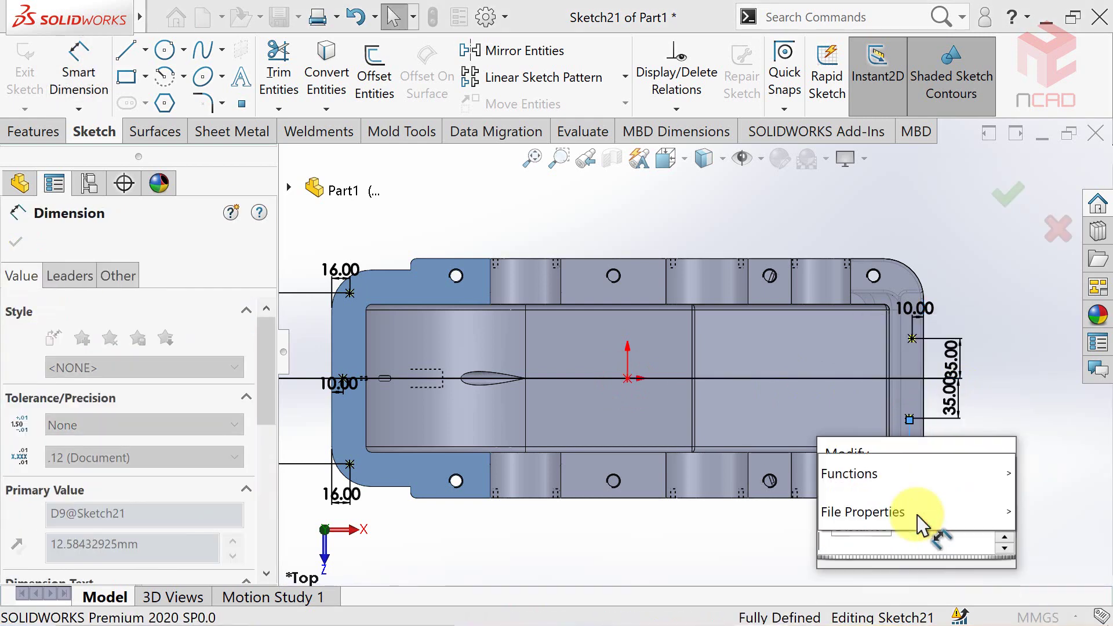
pyautogui.press('Return')
pyautogui.press('Escape')
pyautogui.scroll(-3, 931, 454)
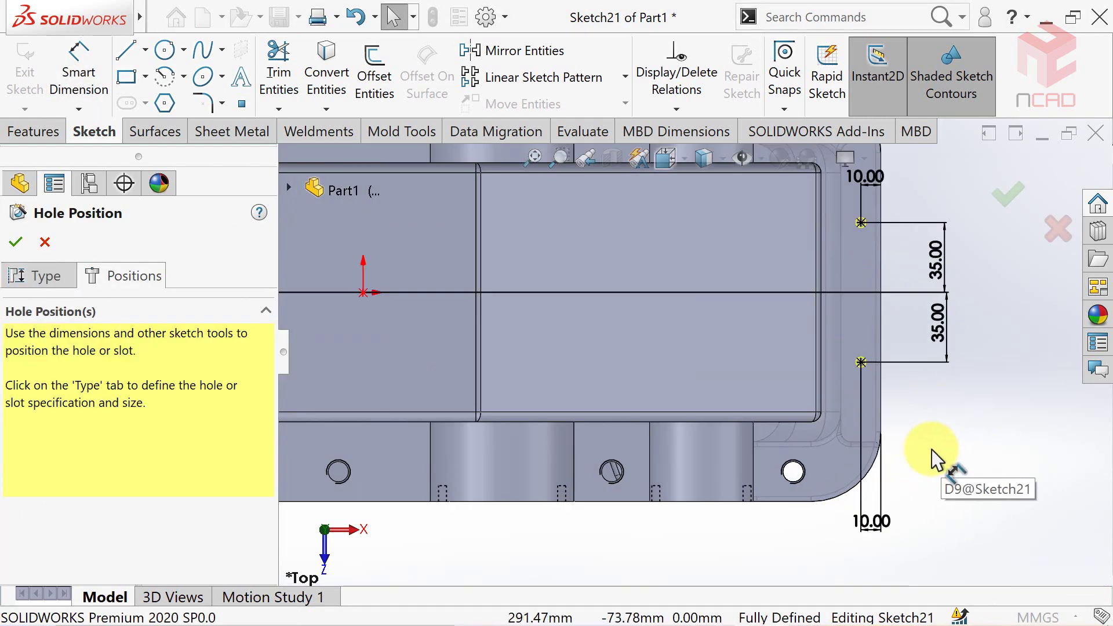
pyautogui.scroll(3, 931, 454)
pyautogui.scroll(3, 932, 455)
pyautogui.scroll(-4, 801, 435)
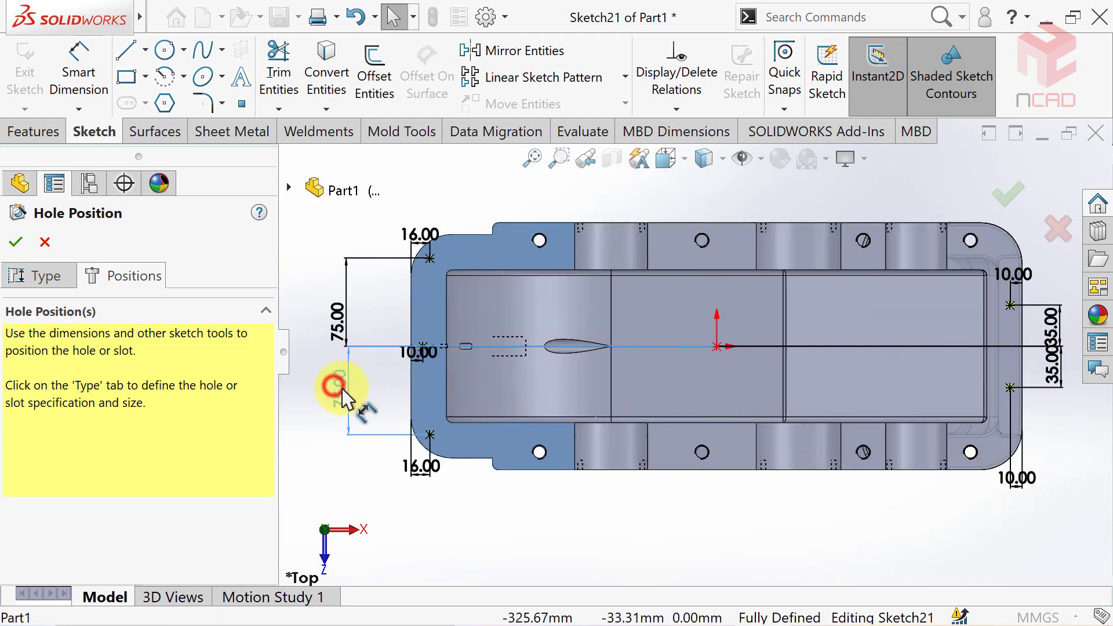
pyautogui.moveTo(335, 385); pyautogui.dragTo(342, 387)
pyautogui.click(713, 516)
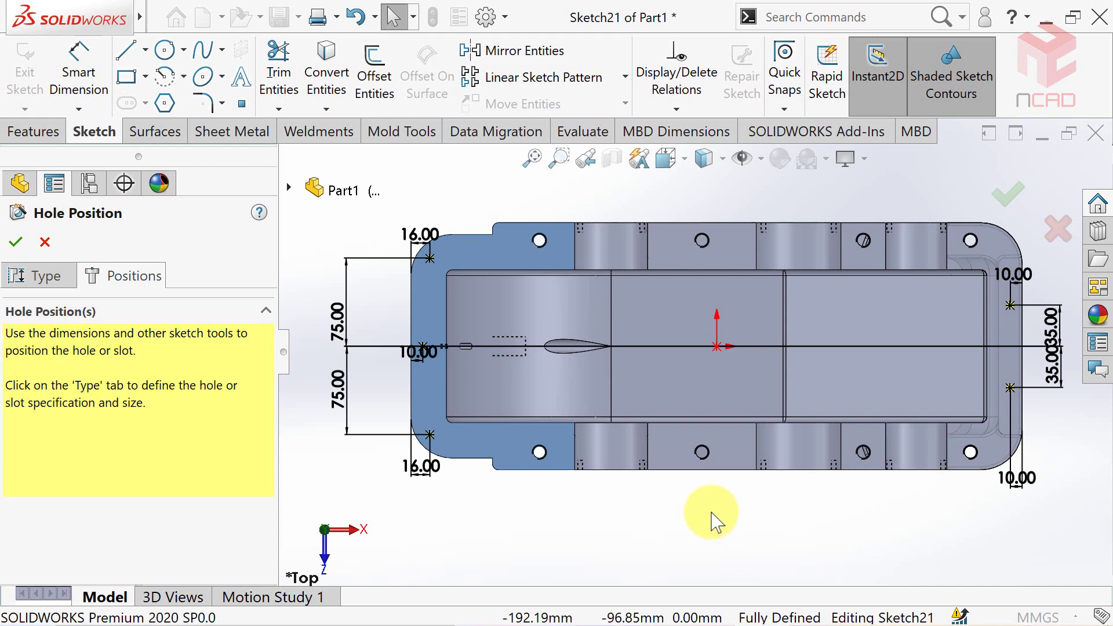
# Step: Accept the four hole positions to cut the M6 tapped holes, then orbit to a 3D view
pyautogui.click(16, 243)
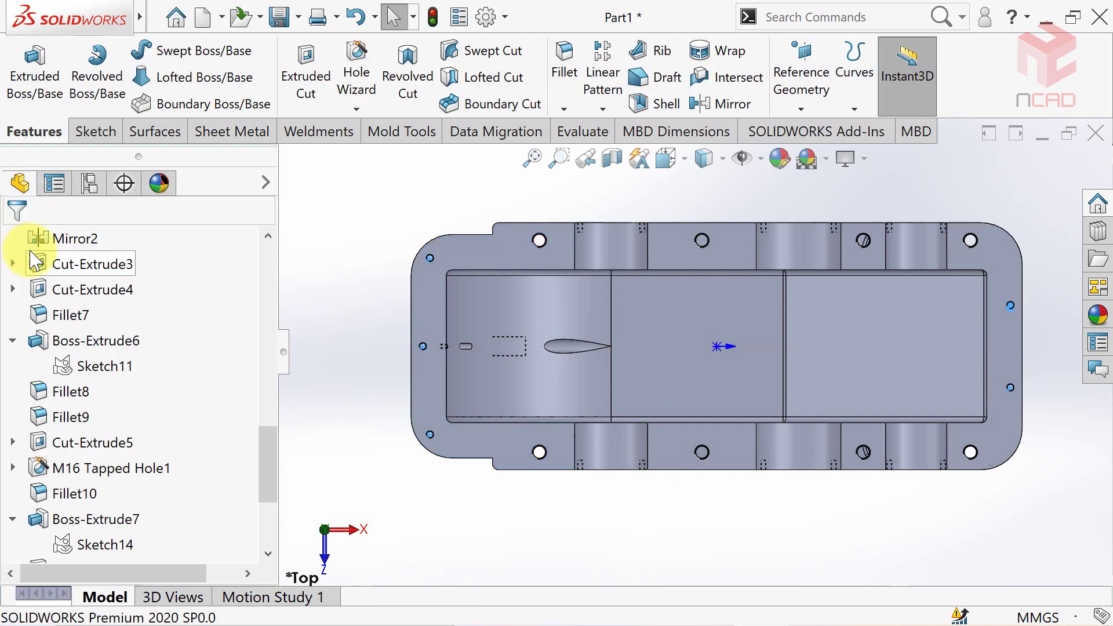
pyautogui.moveTo(747, 545)
pyautogui.mouseDown(button='middle')
pyautogui.moveTo(741, 532)
pyautogui.moveTo(946, 357)
pyautogui.mouseUp(button='middle')
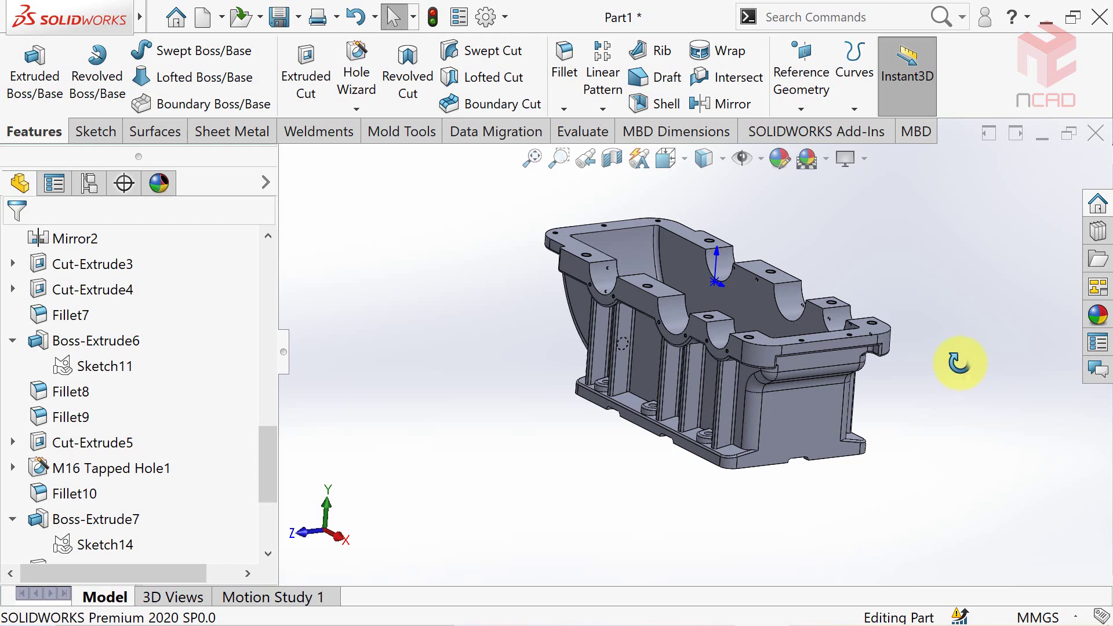
# Step: Orbit the casing and pick the long face beneath the three bearing half-bores
pyautogui.moveTo(959, 364)
pyautogui.mouseDown(button='middle')
pyautogui.moveTo(957, 373)
pyautogui.moveTo(956, 360)
pyautogui.moveTo(916, 360)
pyautogui.mouseUp(button='middle')
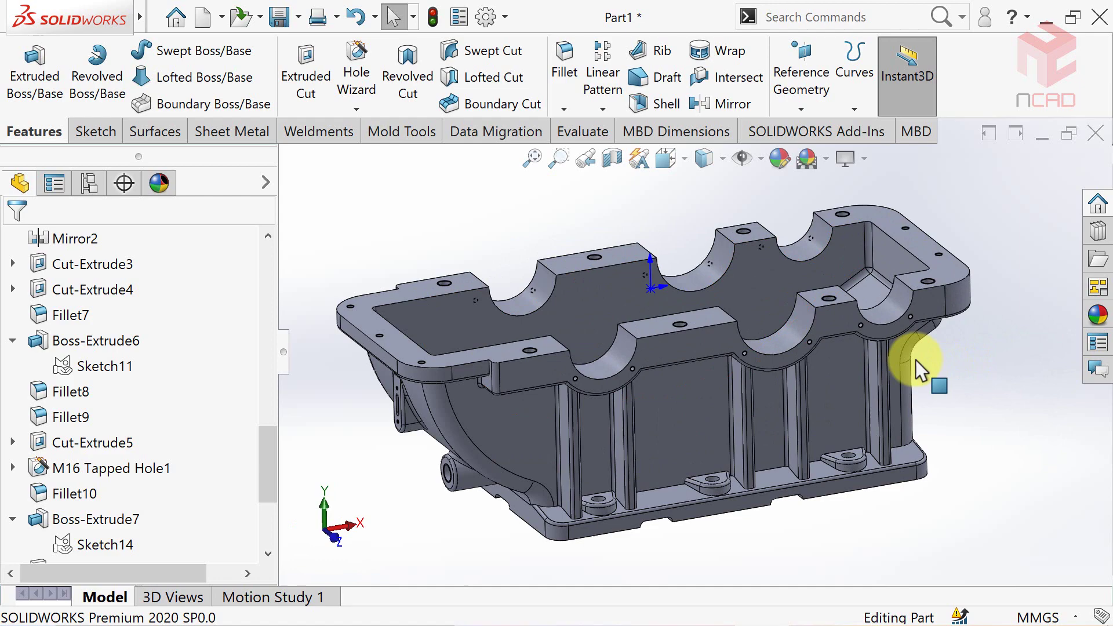
pyautogui.click(703, 340)
# Step: Start a sketch on that face and view it Normal To
pyautogui.click(769, 305)
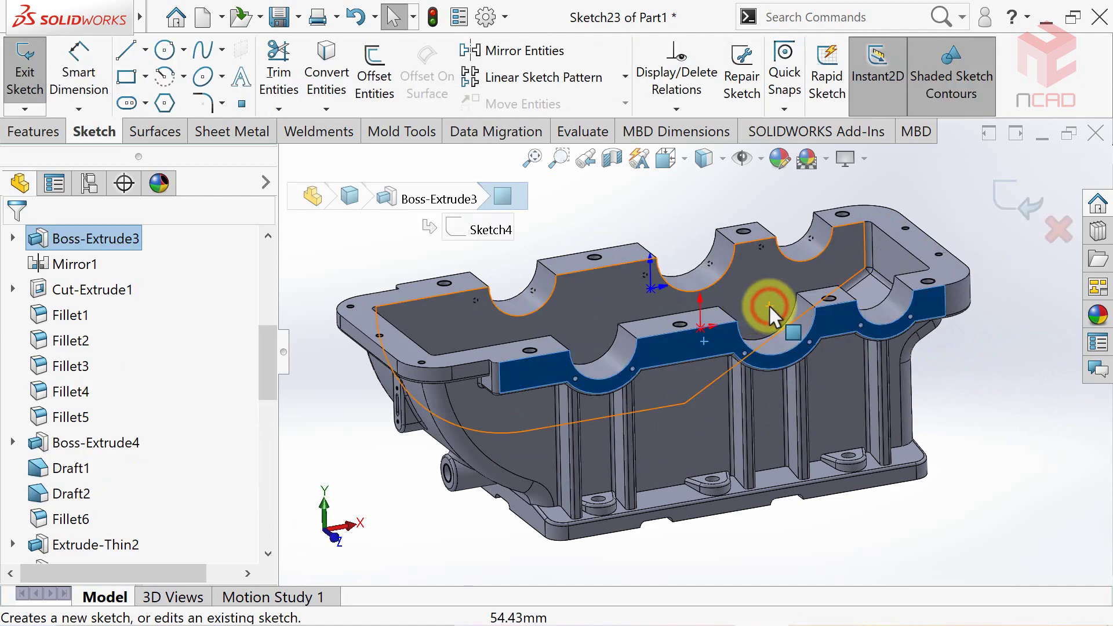
pyautogui.click(667, 160)
pyautogui.click(784, 276)
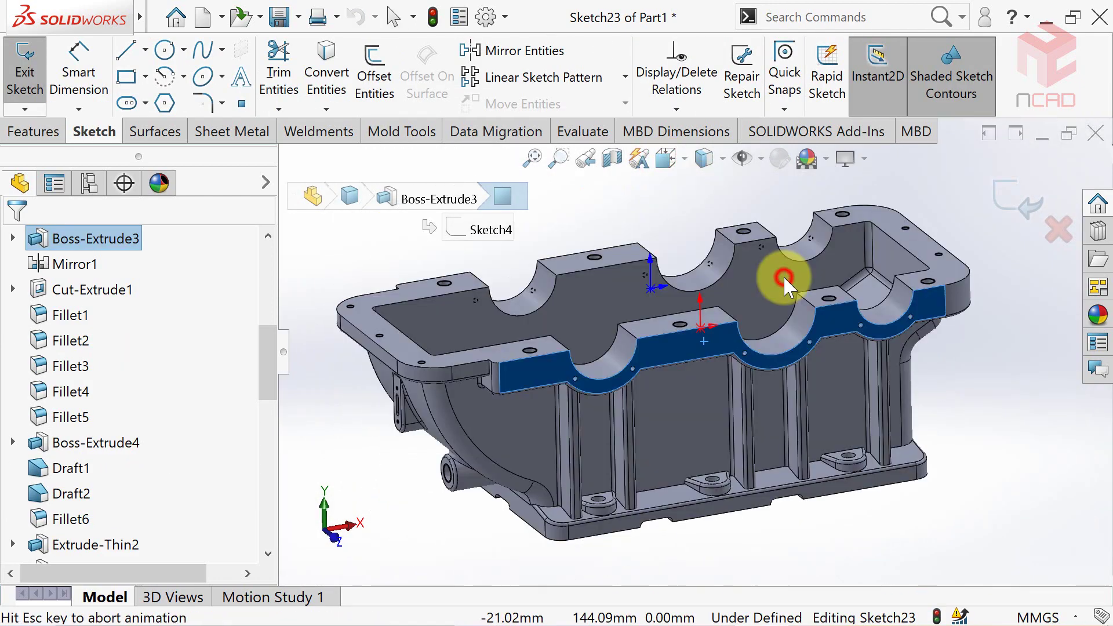
pyautogui.scroll(-5, 763, 200)
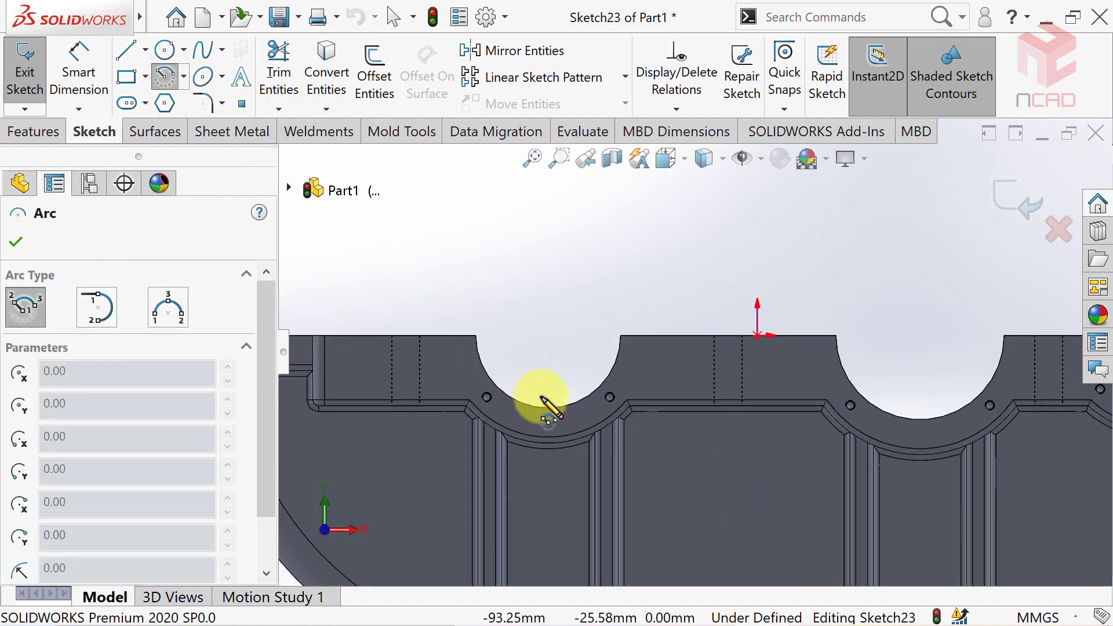
# Step: Draw a centre-point arc under the first bore, coradial with its bore edge
pyautogui.click(548, 335)
pyautogui.scroll(-2, 588, 366)
pyautogui.click(669, 321)
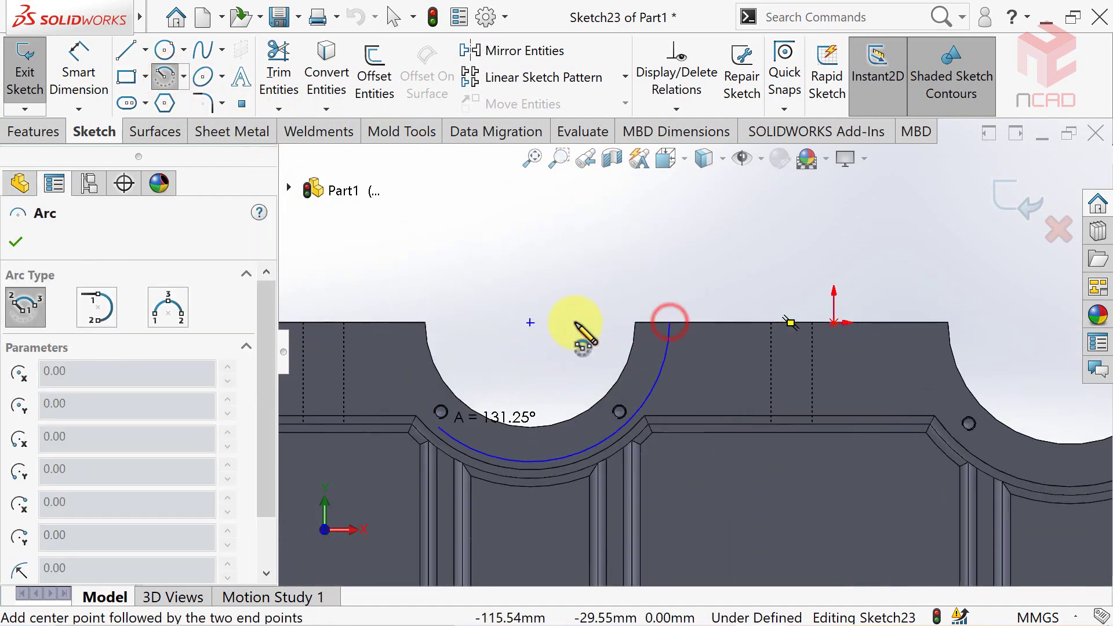
pyautogui.click(392, 323)
pyautogui.press('Escape')
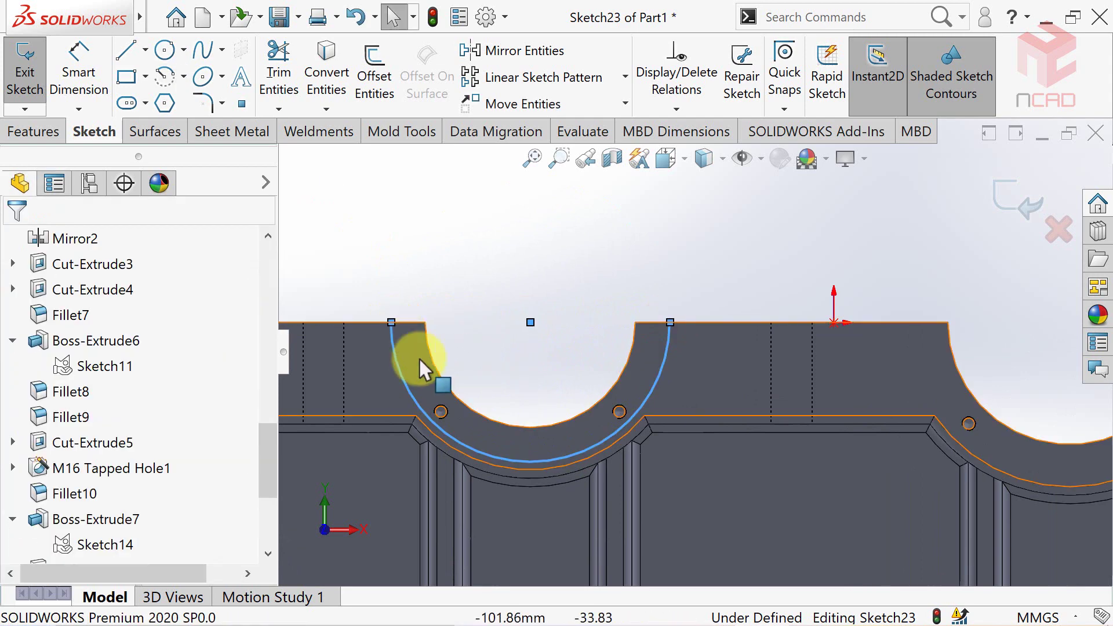
pyautogui.click(479, 450)
pyautogui.click(44, 511)
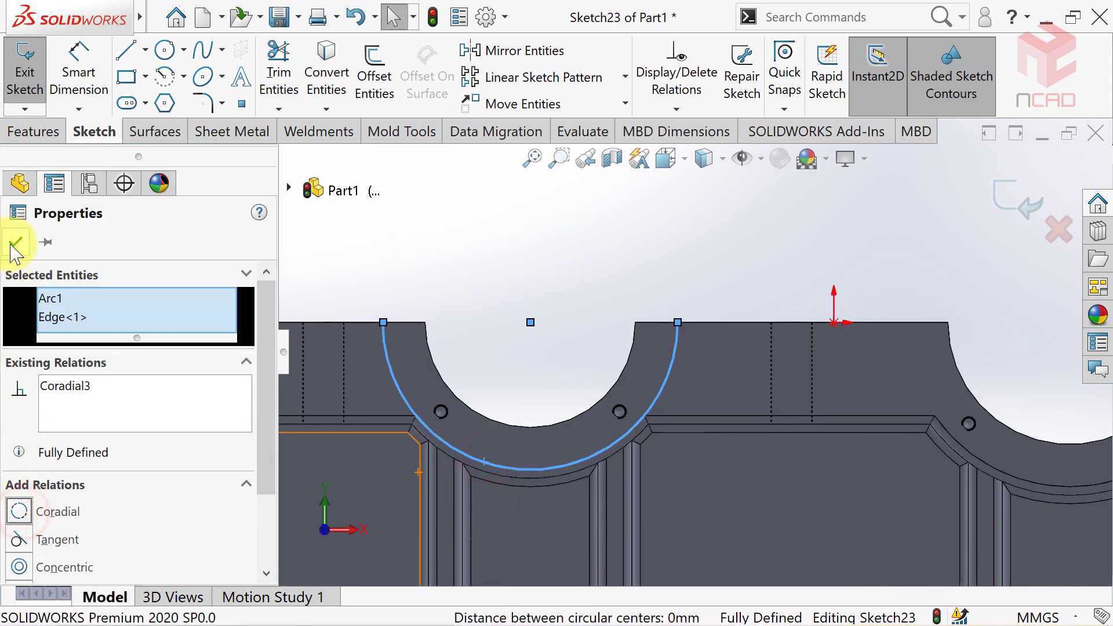
pyautogui.click(16, 241)
pyautogui.scroll(1, 450, 273)
# Step: Draw a second centre-point arc, coradial with the second bore's edge
pyautogui.click(161, 82)
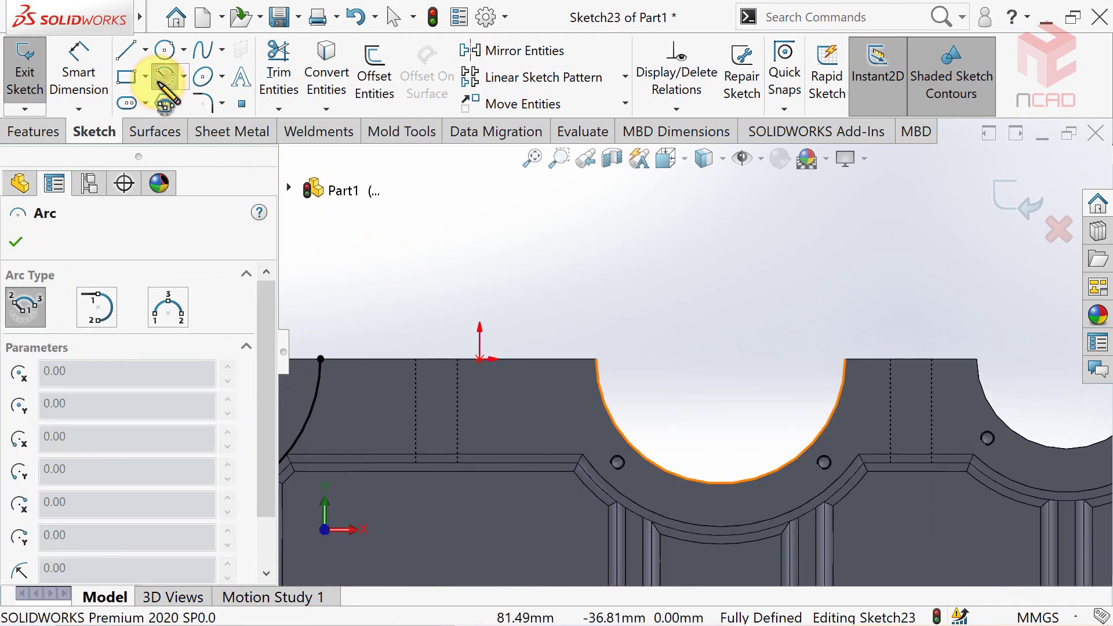
pyautogui.click(866, 360)
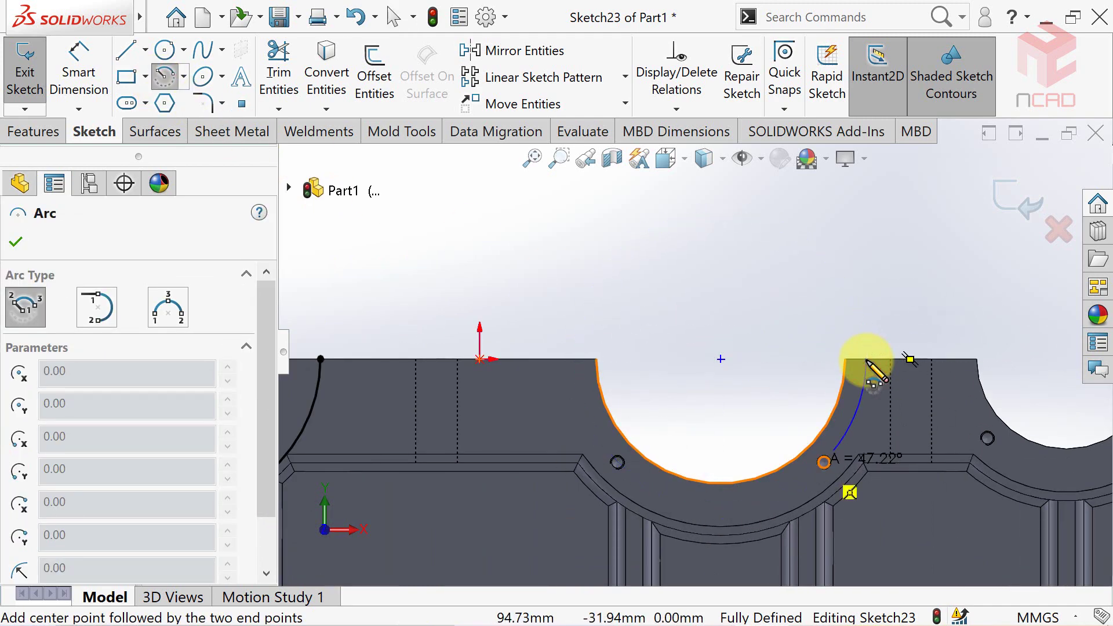
pyautogui.click(577, 358)
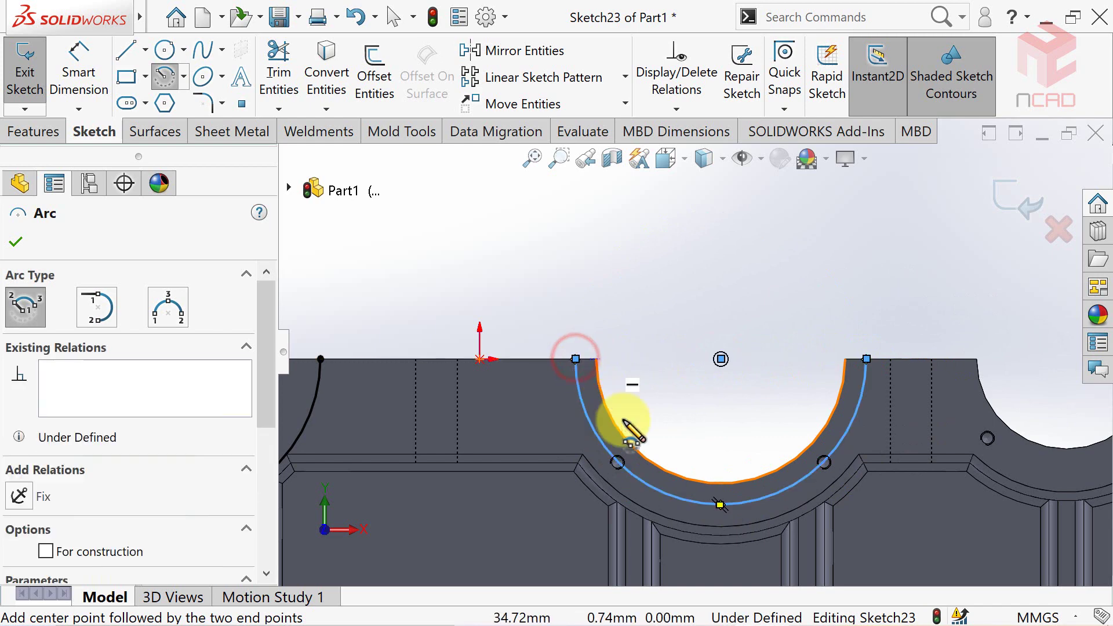
pyautogui.press('Escape')
pyautogui.click(682, 495)
pyautogui.keyDown('ctrl'); pyautogui.click(670, 513); pyautogui.keyUp('ctrl')
pyautogui.click(670, 405)
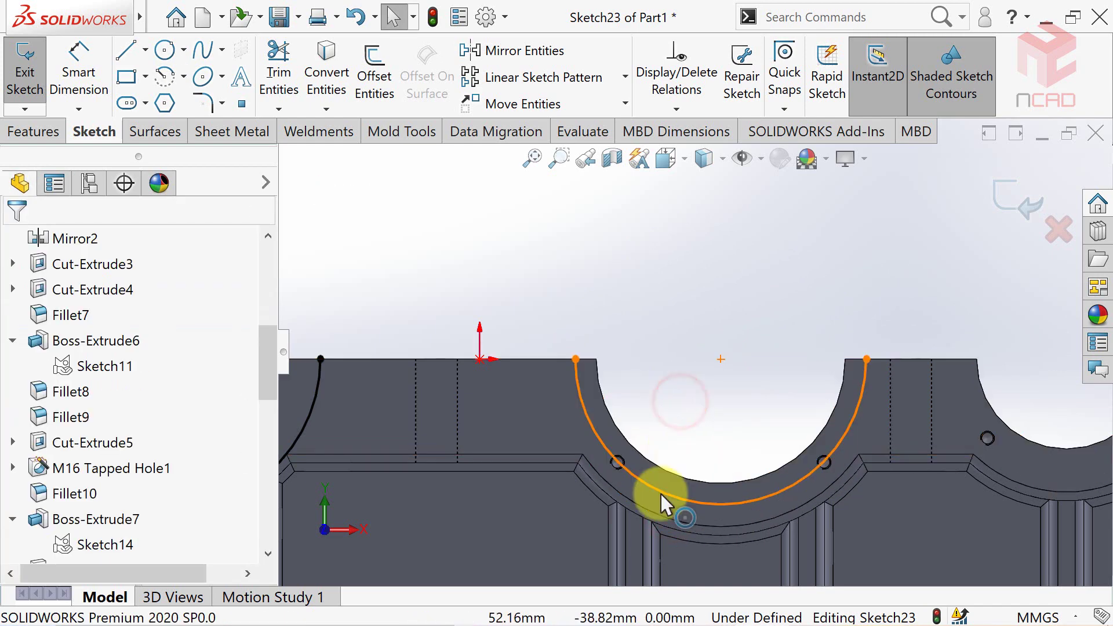
pyautogui.click(666, 498)
pyautogui.keyDown('ctrl'); pyautogui.click(658, 514); pyautogui.keyUp('ctrl')
pyautogui.click(20, 512)
pyautogui.click(16, 242)
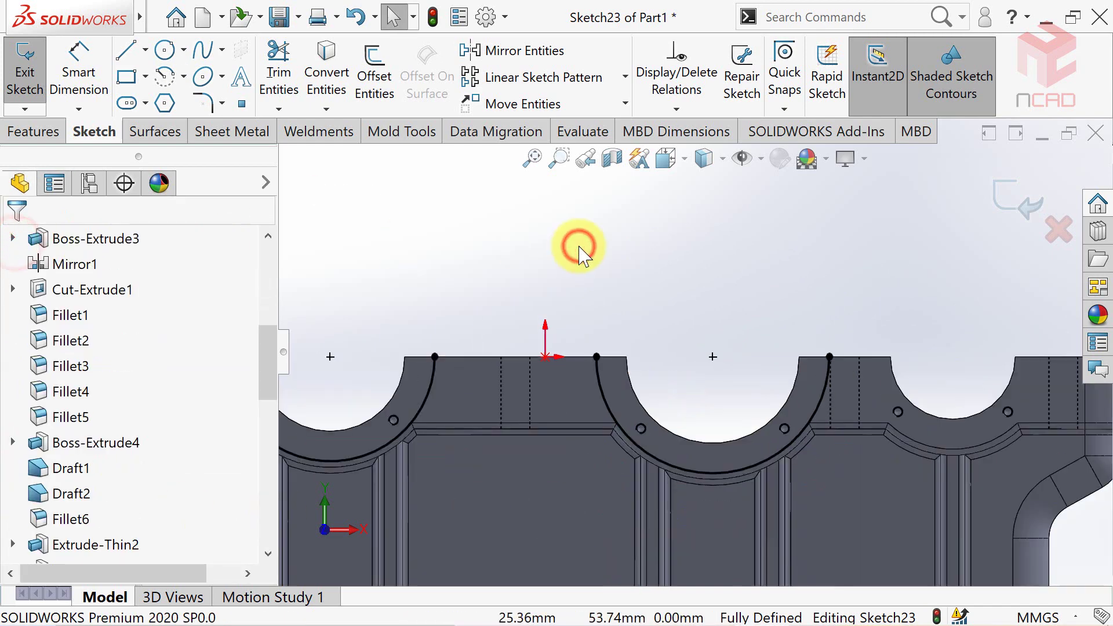
# Step: Add a coradial arc for the third bore, leaving Sketch23 fully defined, then return to isometric
pyautogui.click(165, 76)
pyautogui.click(692, 383)
pyautogui.click(875, 383)
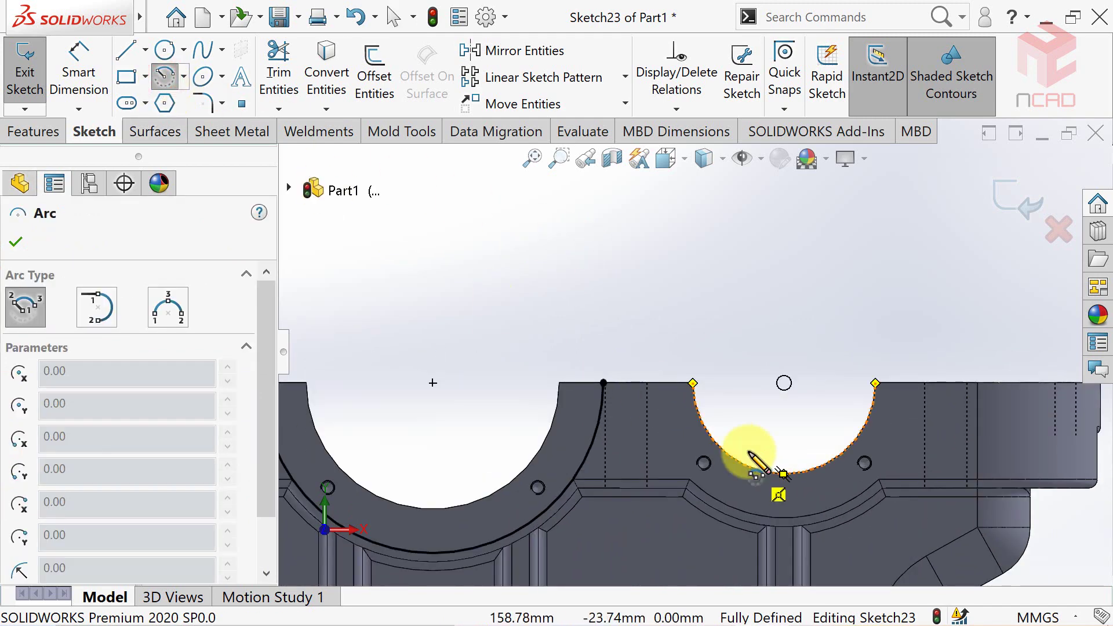
pyautogui.click(783, 383)
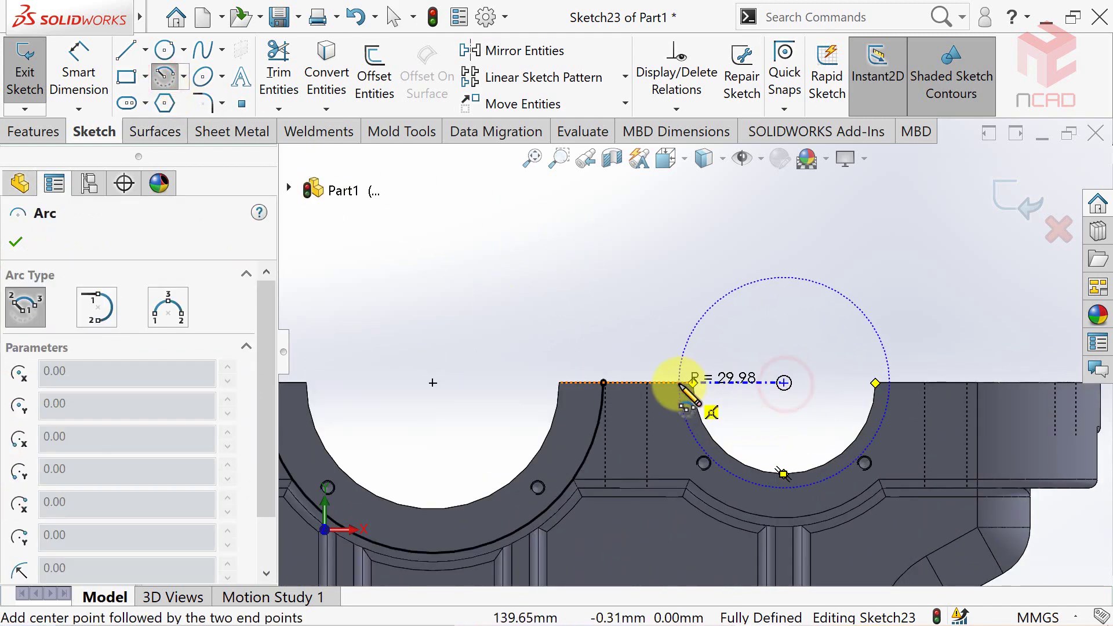
pyautogui.click(889, 383)
pyautogui.press('Escape')
pyautogui.click(831, 473)
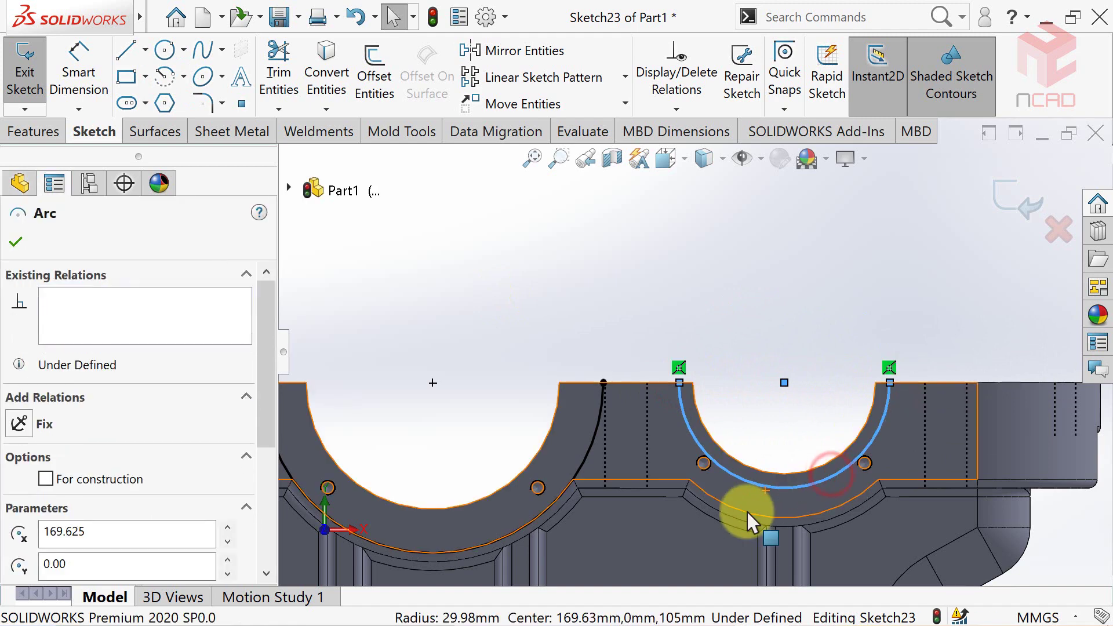
pyautogui.keyDown('ctrl'); pyautogui.click(746, 510); pyautogui.keyUp('ctrl')
pyautogui.click(19, 510)
pyautogui.click(15, 241)
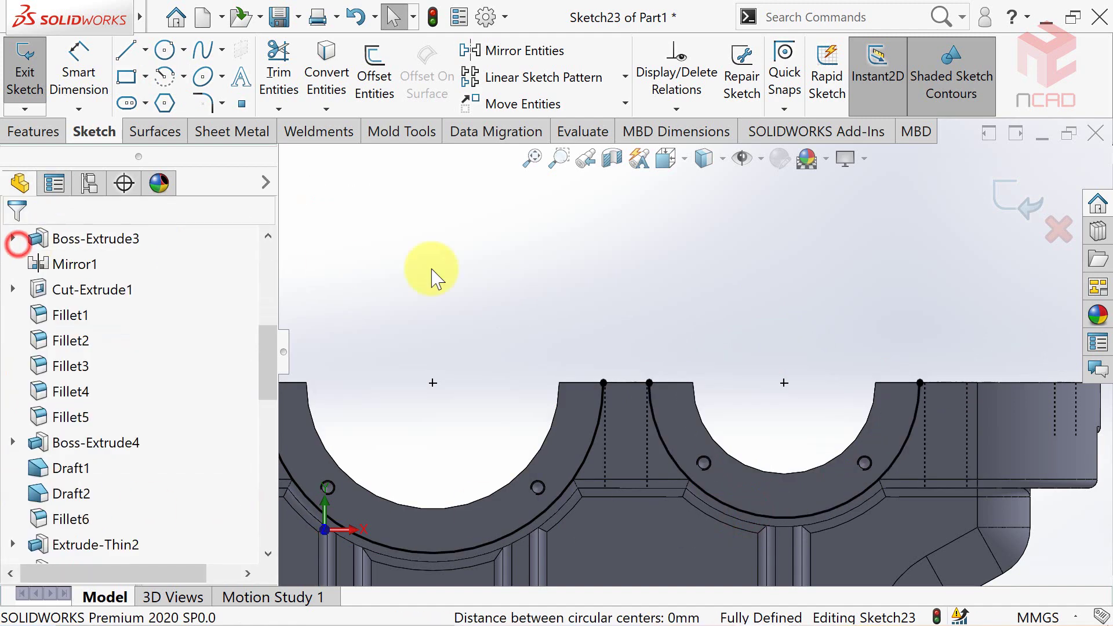
pyautogui.click(471, 271)
pyautogui.scroll(3, 746, 278)
pyautogui.hotkey('ctrl', '7')
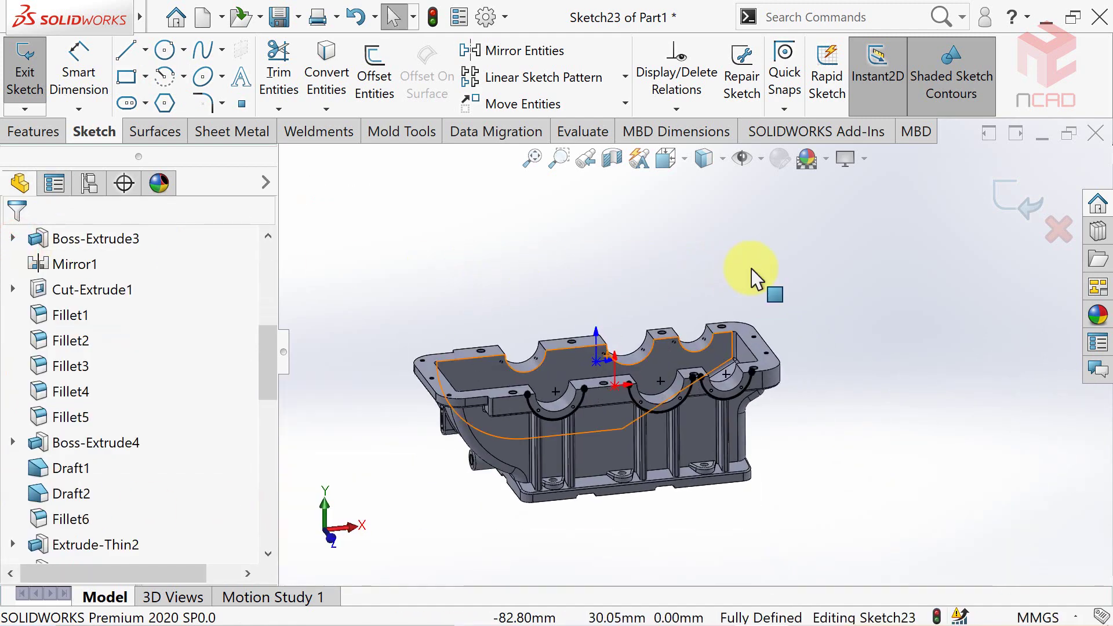
# Step: Create a projection Split Line from Sketch23's arcs onto the front face
pyautogui.click(41, 134)
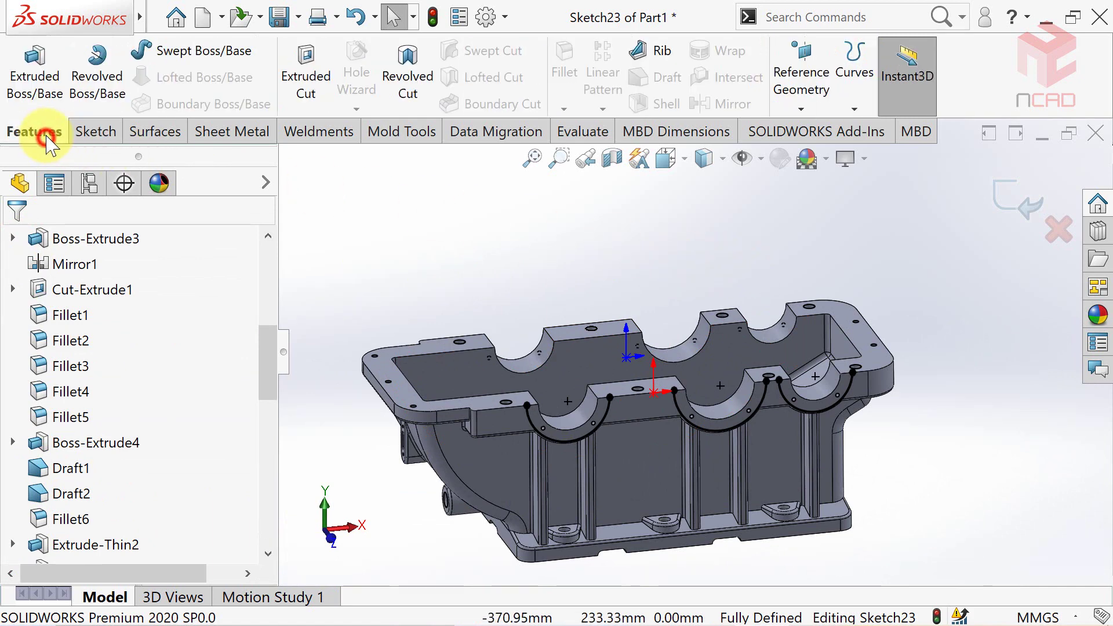
pyautogui.click(854, 109)
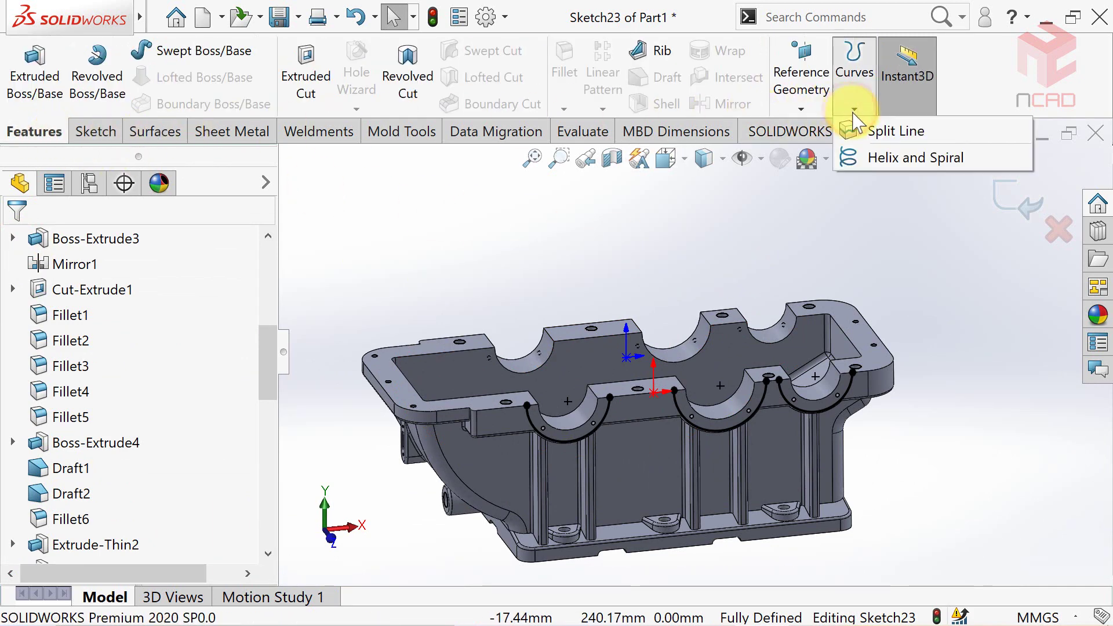
pyautogui.click(869, 136)
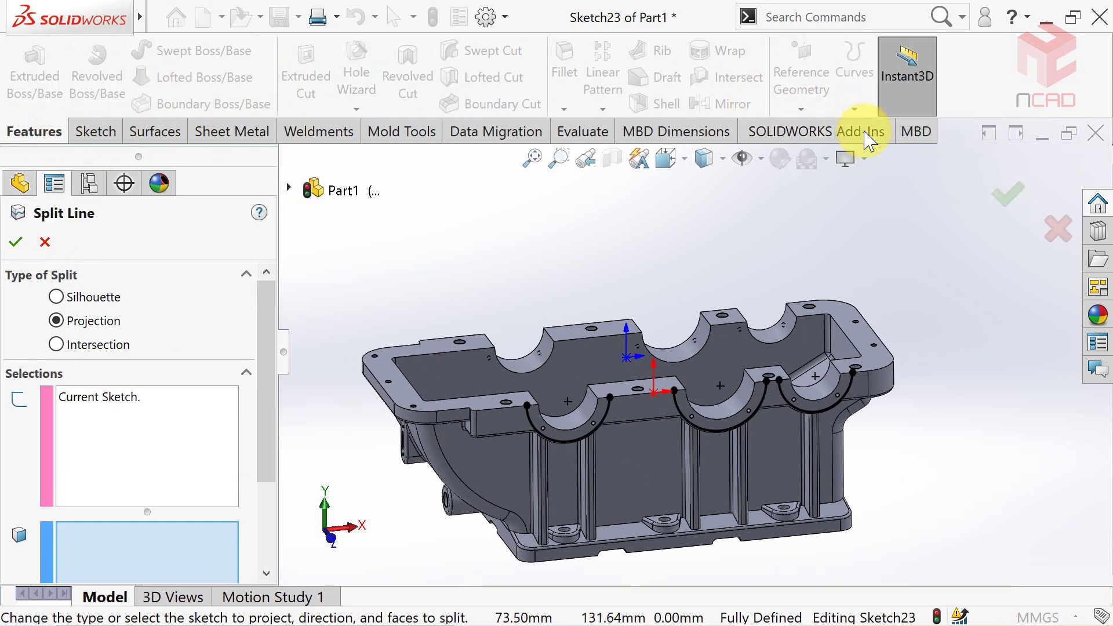
pyautogui.click(631, 413)
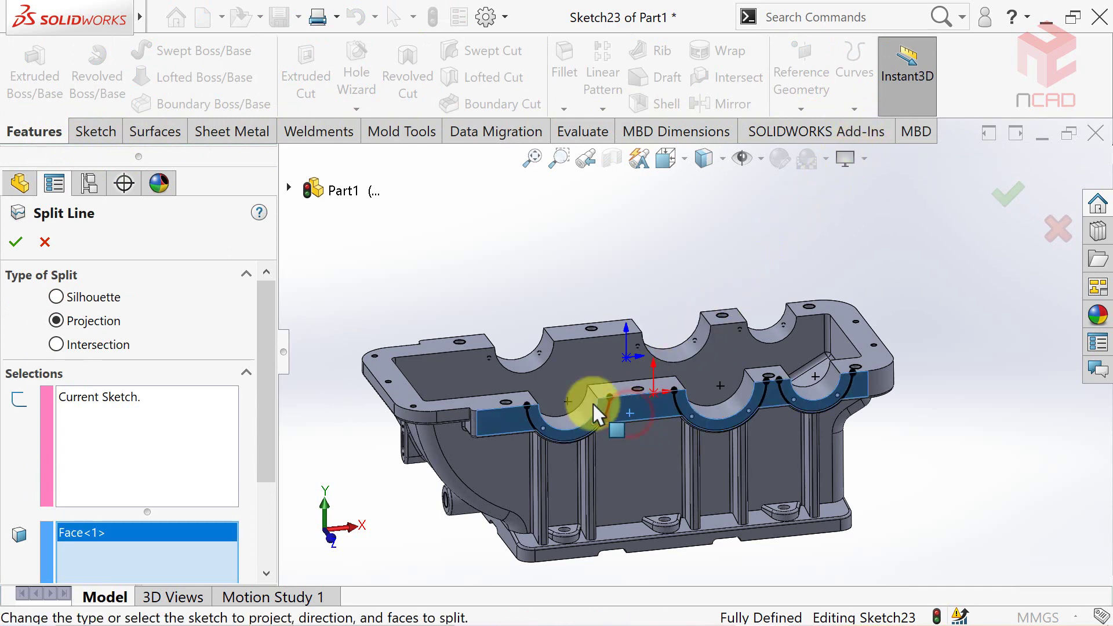
pyautogui.click(14, 245)
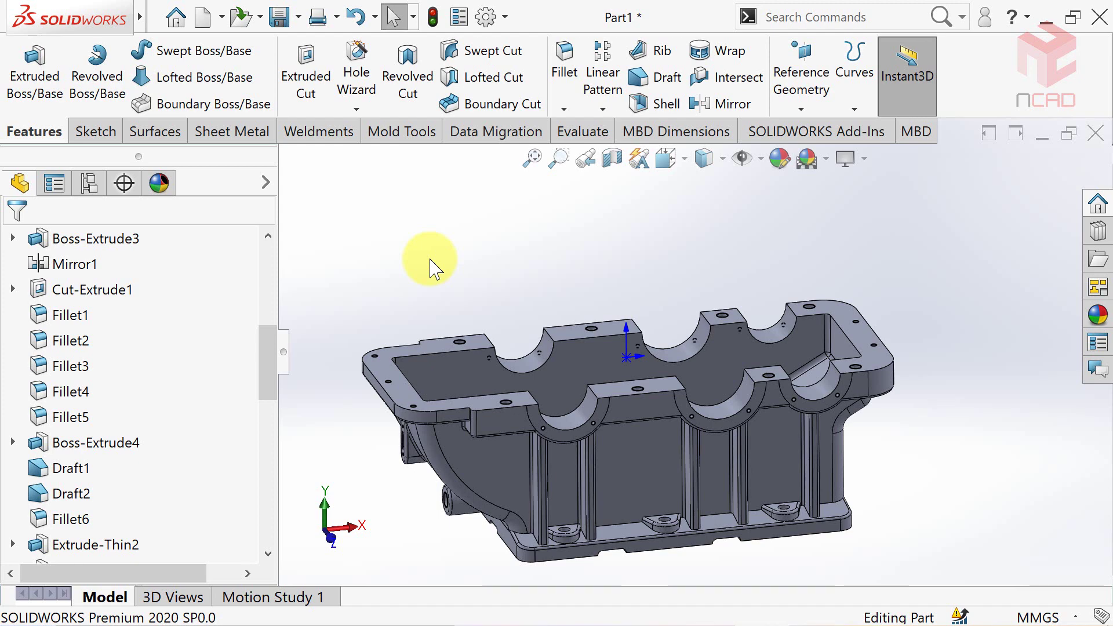
# Step: Rotate the casing and start a new sketch on the opposite flange face
pyautogui.press('Left')
pyautogui.press('Left')
pyautogui.press('Left')
pyautogui.press('Left')
pyautogui.press('Left')
pyautogui.press('Left')
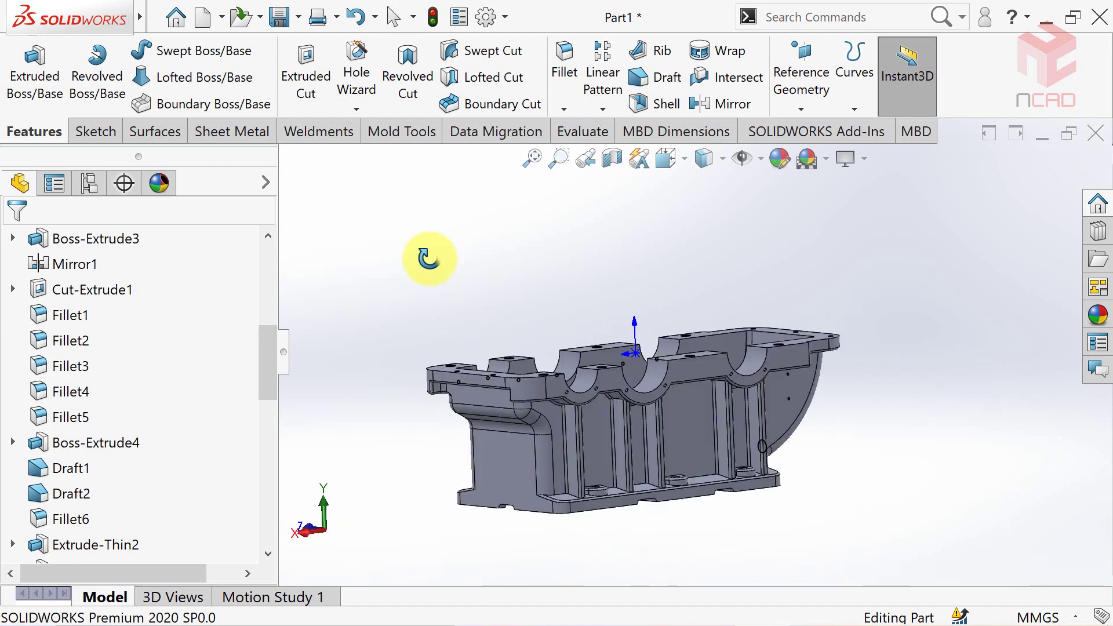
pyautogui.press('Down')
pyautogui.click(618, 393)
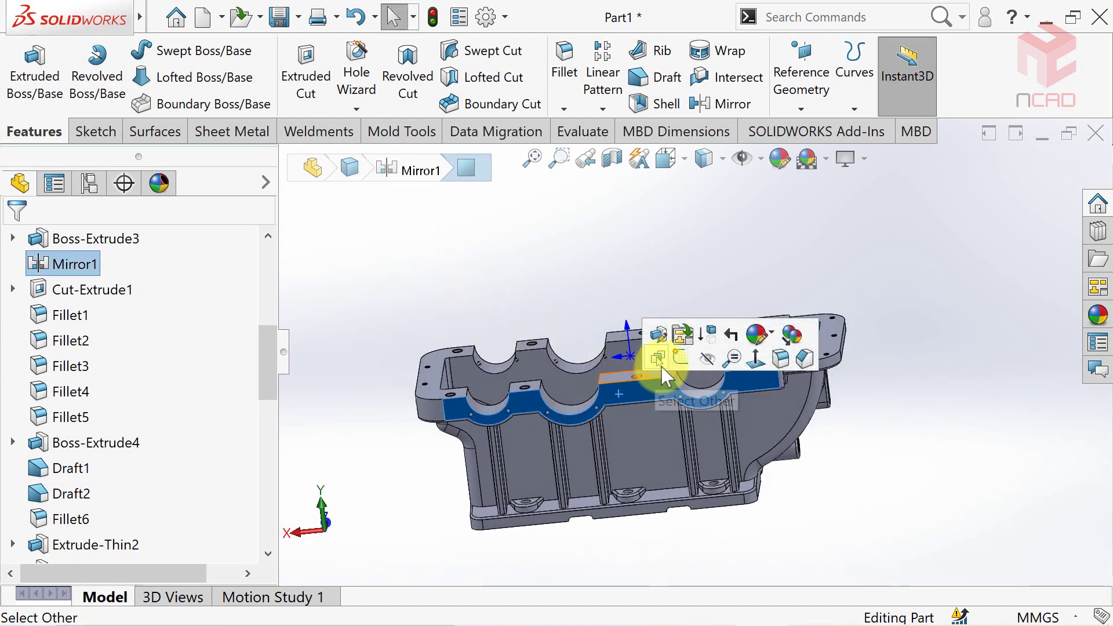
pyautogui.click(679, 365)
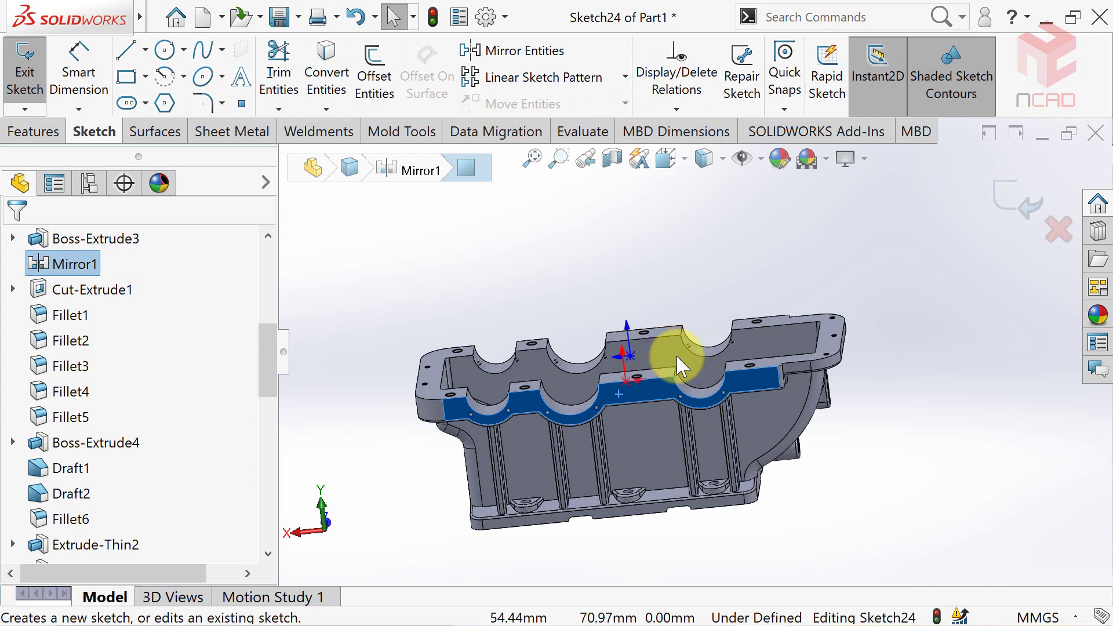
# Step: View the flange straight-on and draw a left arc coradial with its bore edge
pyautogui.click(671, 172)
pyautogui.click(775, 259)
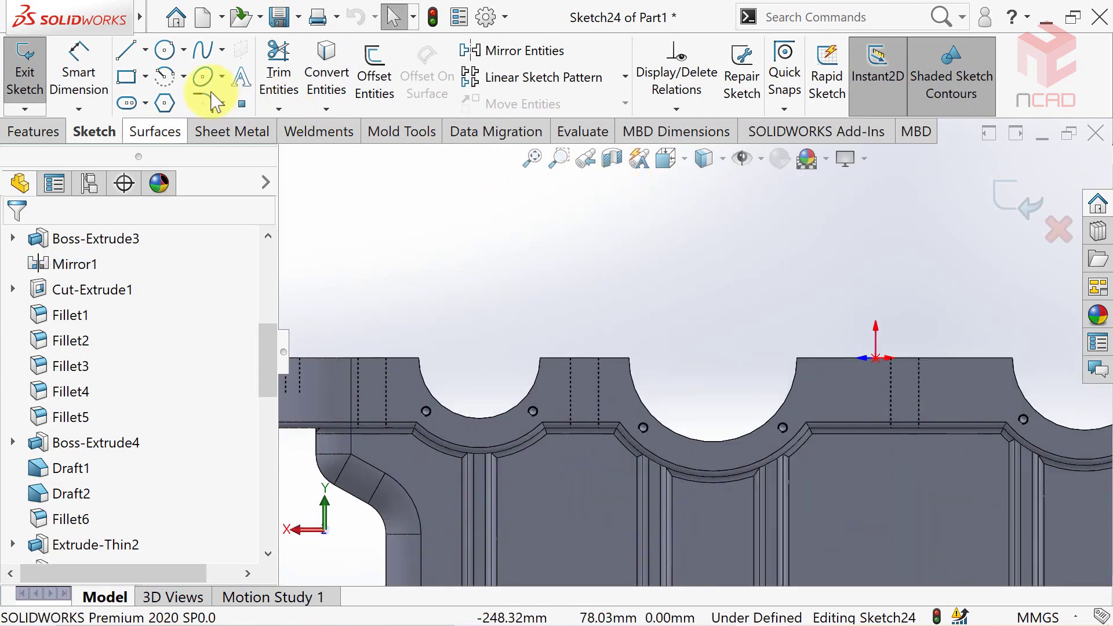
pyautogui.click(165, 81)
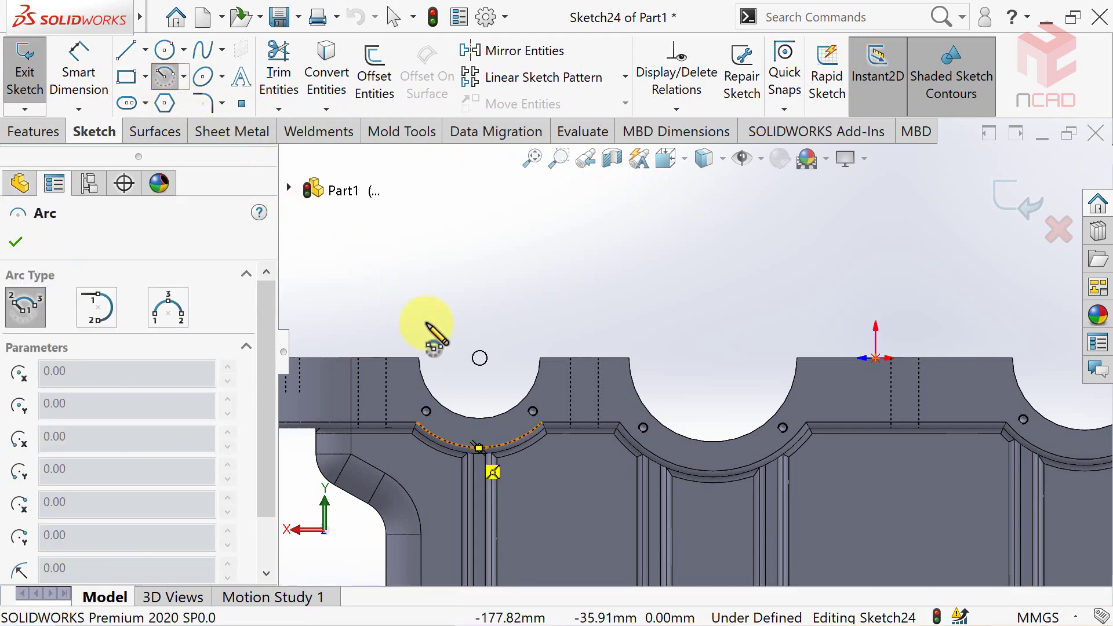
pyautogui.click(479, 357)
pyautogui.click(552, 358)
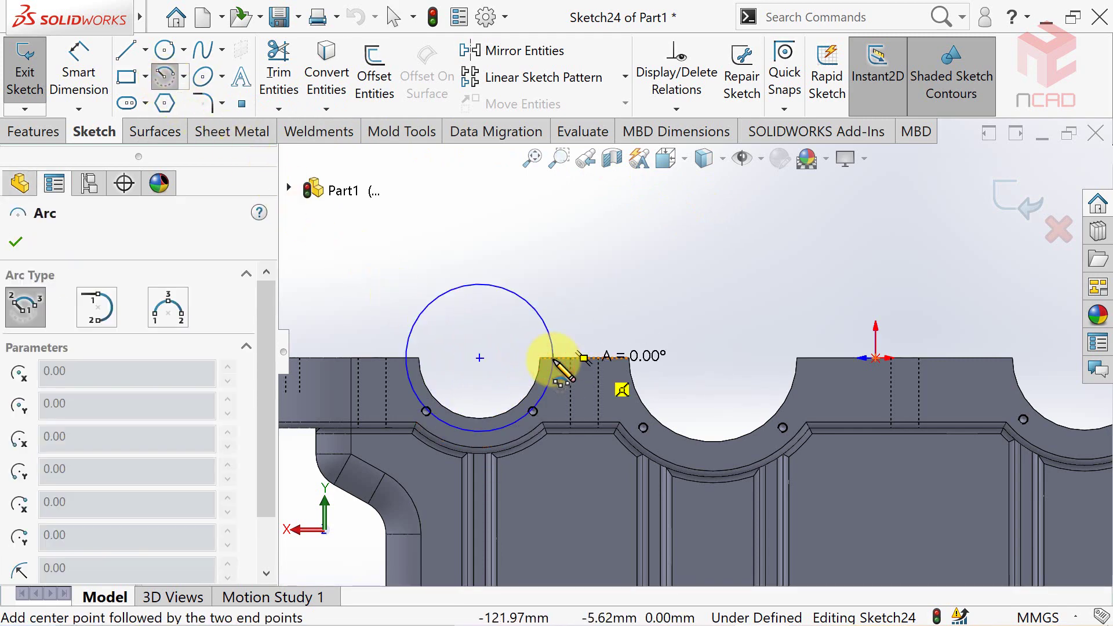
pyautogui.click(406, 357)
pyautogui.press('Escape')
pyautogui.click(441, 431)
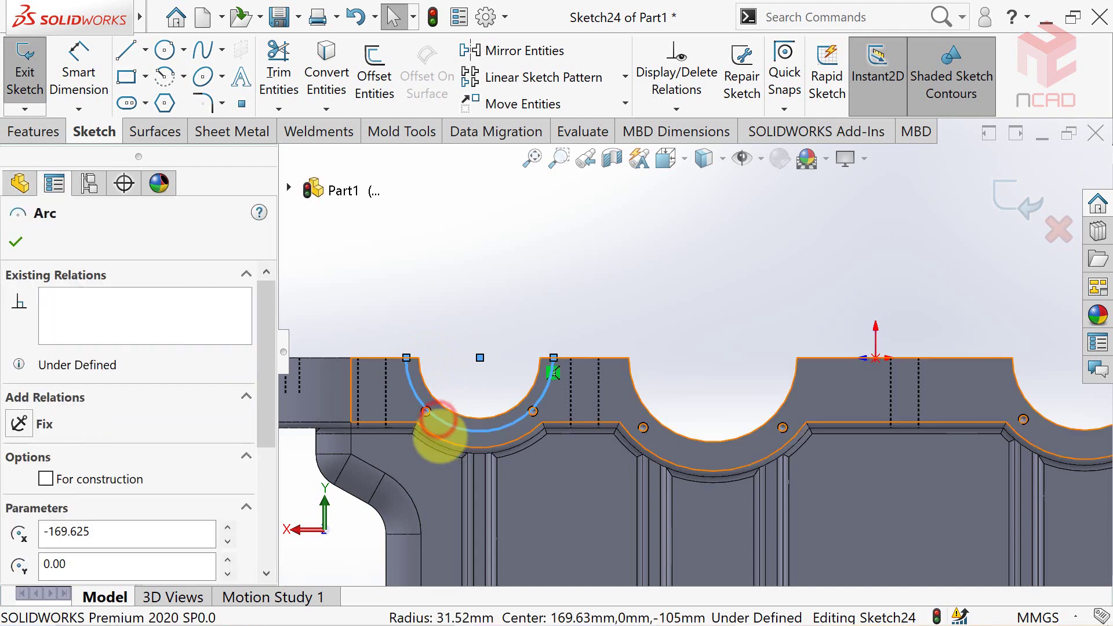
pyautogui.keyDown('ctrl'); pyautogui.click(447, 376); pyautogui.keyUp('ctrl')
pyautogui.press('Escape')
pyautogui.click(446, 439)
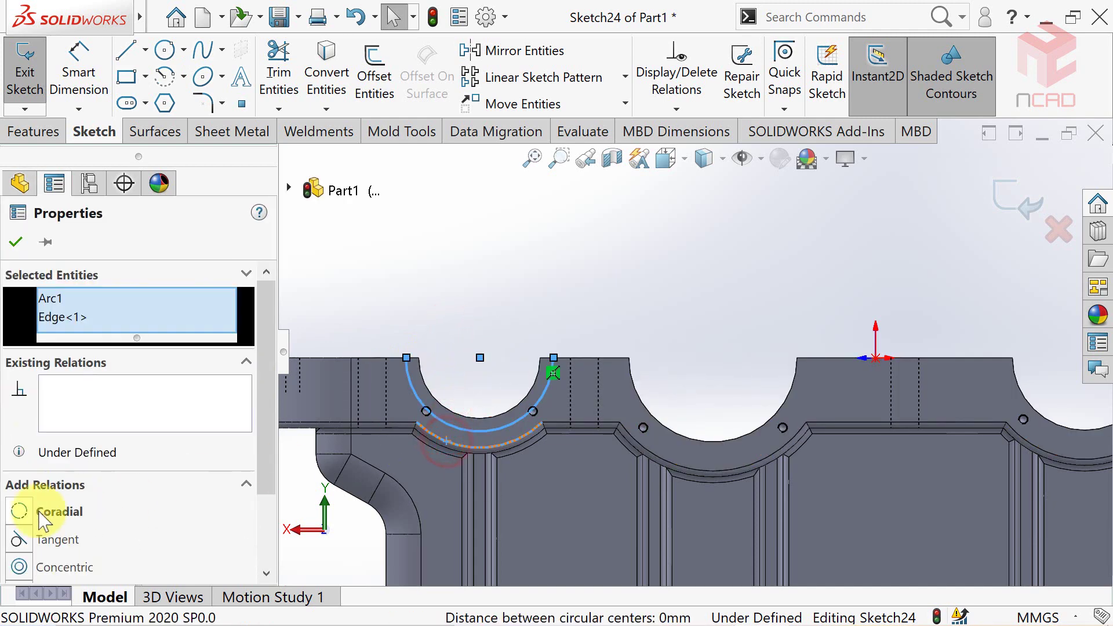
pyautogui.click(19, 511)
pyautogui.click(15, 242)
# Step: Draw an arc around the middle bore, coradial with its bore edge
pyautogui.click(164, 76)
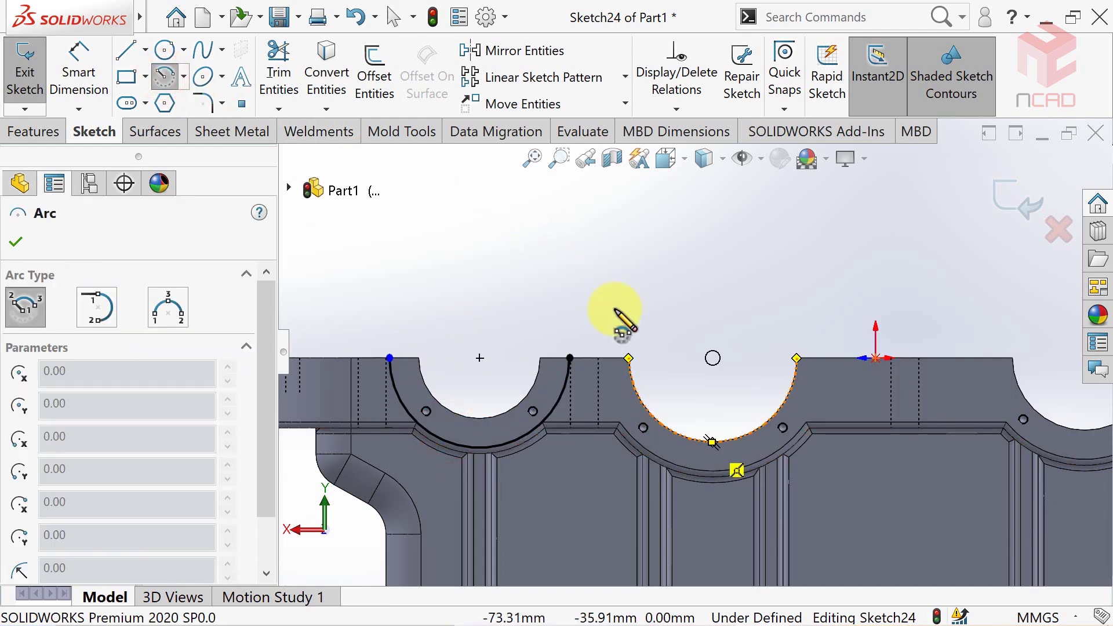
pyautogui.moveTo(712, 359); pyautogui.dragTo(797, 358)
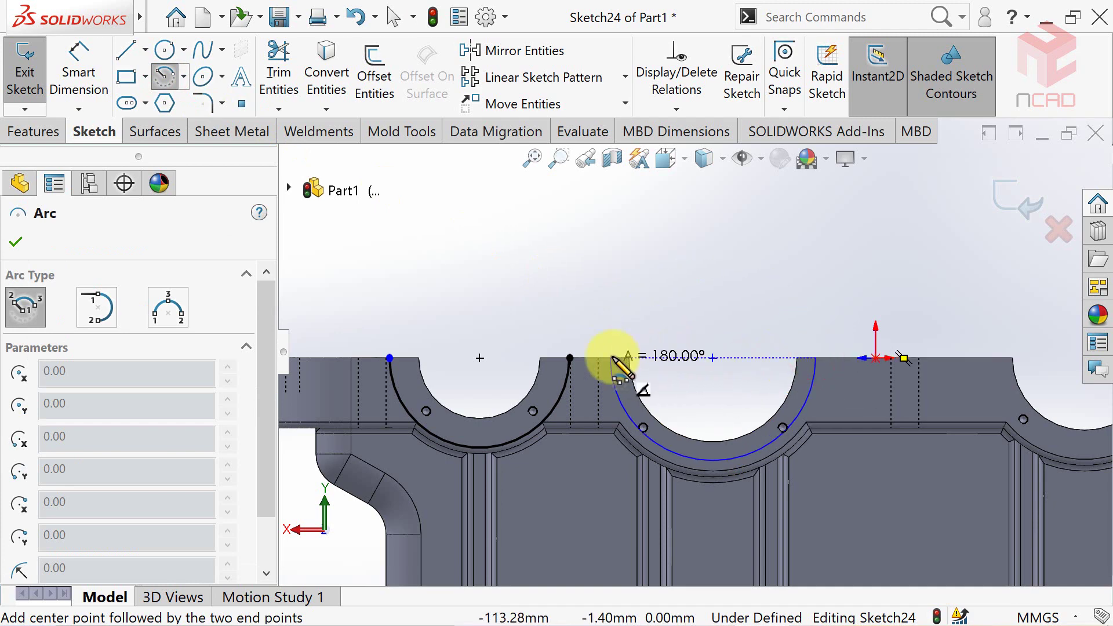
pyautogui.click(610, 371)
pyautogui.press('Escape')
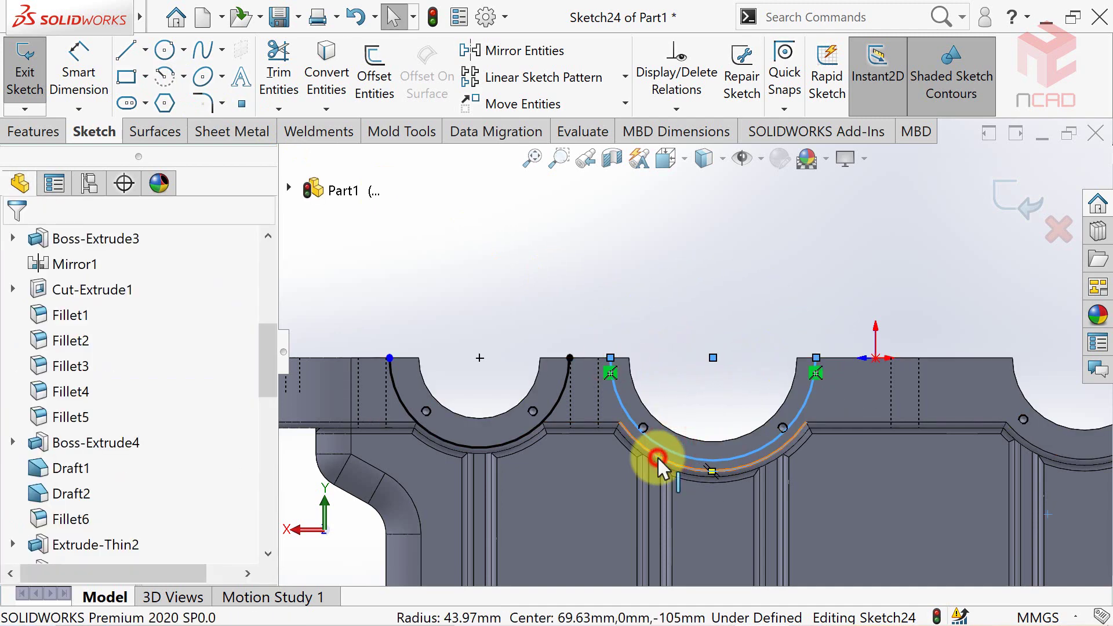
pyautogui.keyDown('ctrl'); pyautogui.click(657, 457); pyautogui.keyUp('ctrl')
pyautogui.click(20, 510)
pyautogui.click(19, 238)
pyautogui.scroll(2, 671, 270)
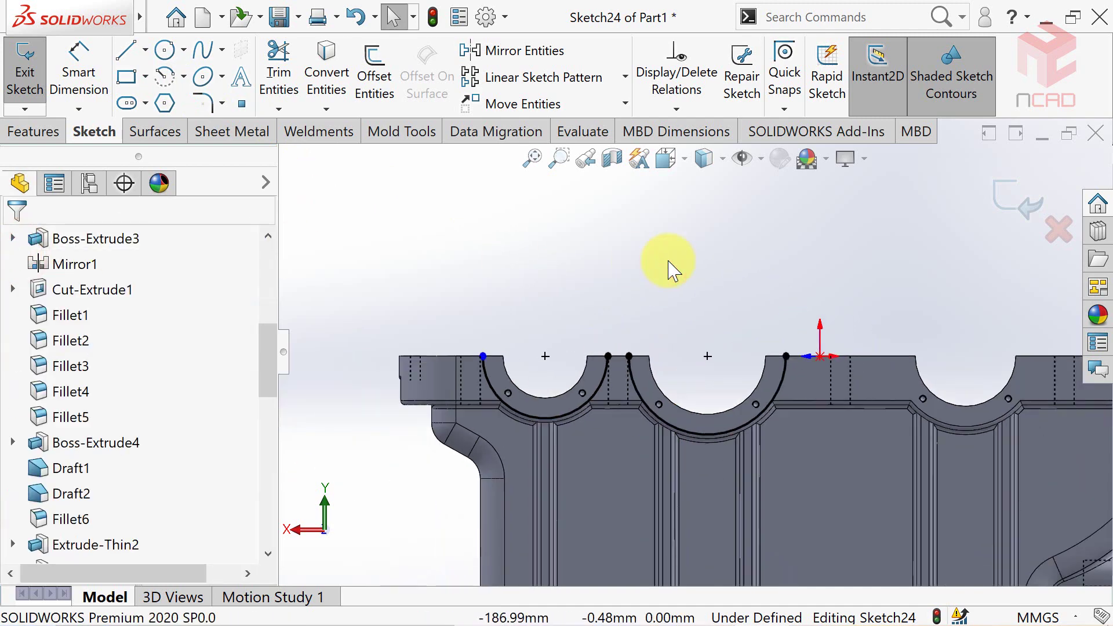
# Step: Make the left arc's end point coincident with the flange edge
pyautogui.scroll(-3, 484, 355)
pyautogui.click(489, 362)
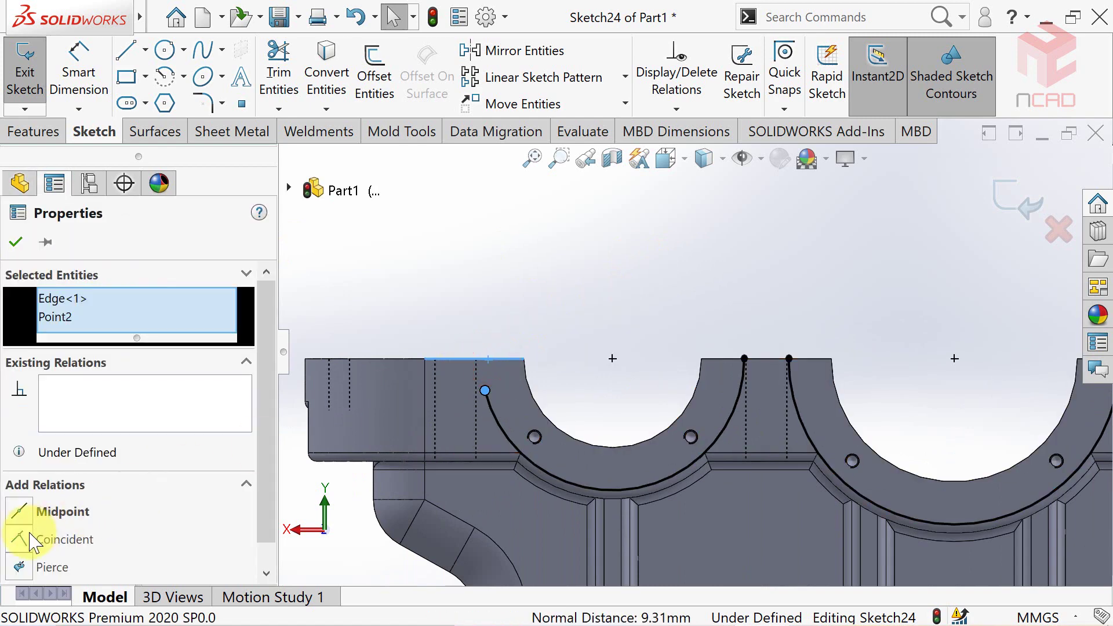
pyautogui.click(32, 540)
pyautogui.click(15, 242)
pyautogui.scroll(3, 462, 228)
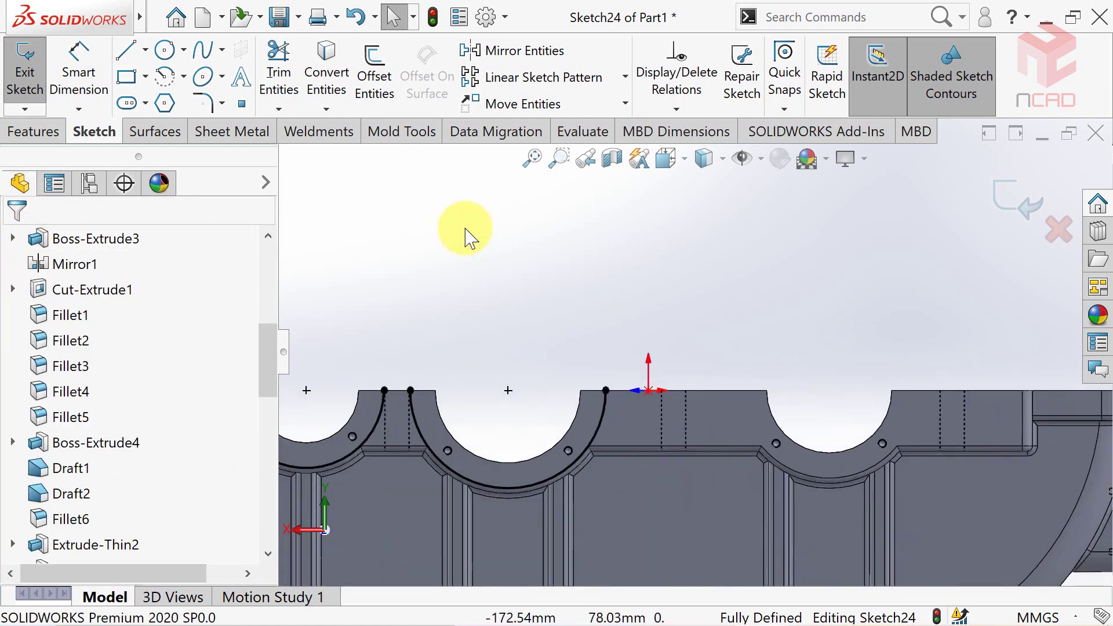
# Step: Draw the right-hand arc and make it coradial with the right bore, fully defining Sketch24
pyautogui.click(161, 81)
pyautogui.scroll(-2, 829, 455)
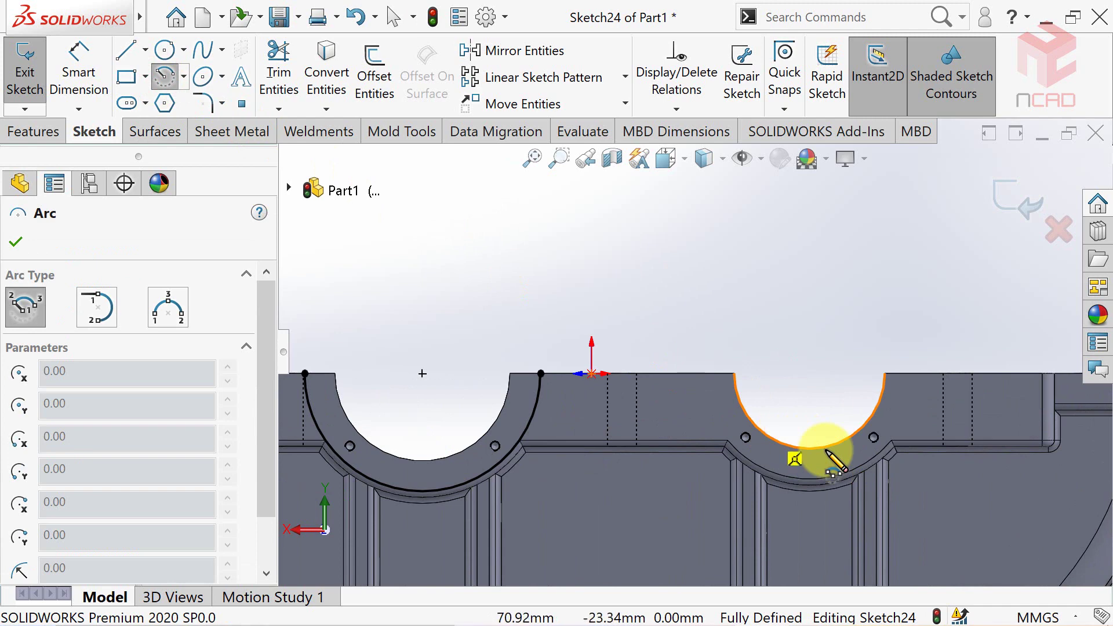
pyautogui.click(810, 373)
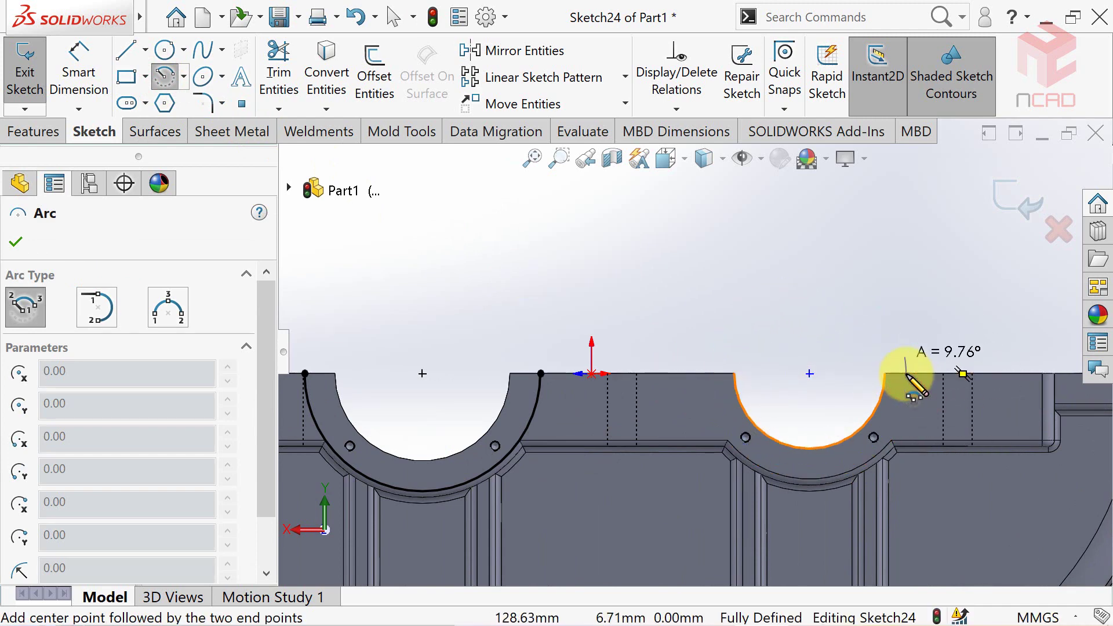
pyautogui.click(713, 373)
pyautogui.press('Escape')
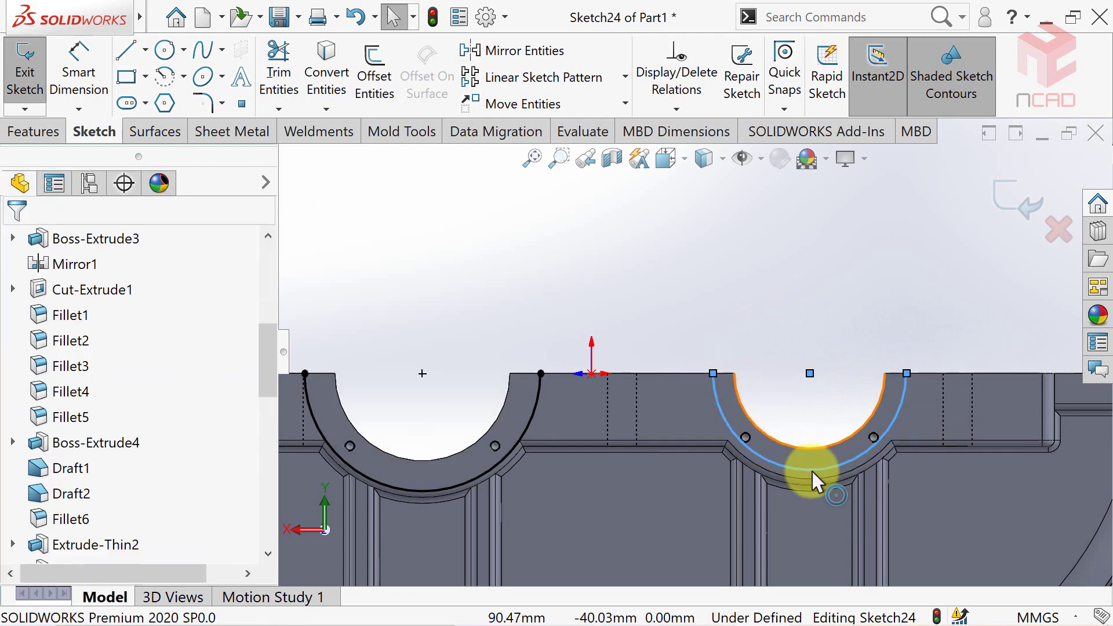
pyautogui.click(810, 472)
pyautogui.moveTo(810, 479); pyautogui.dragTo(809, 488)
pyautogui.click(766, 342)
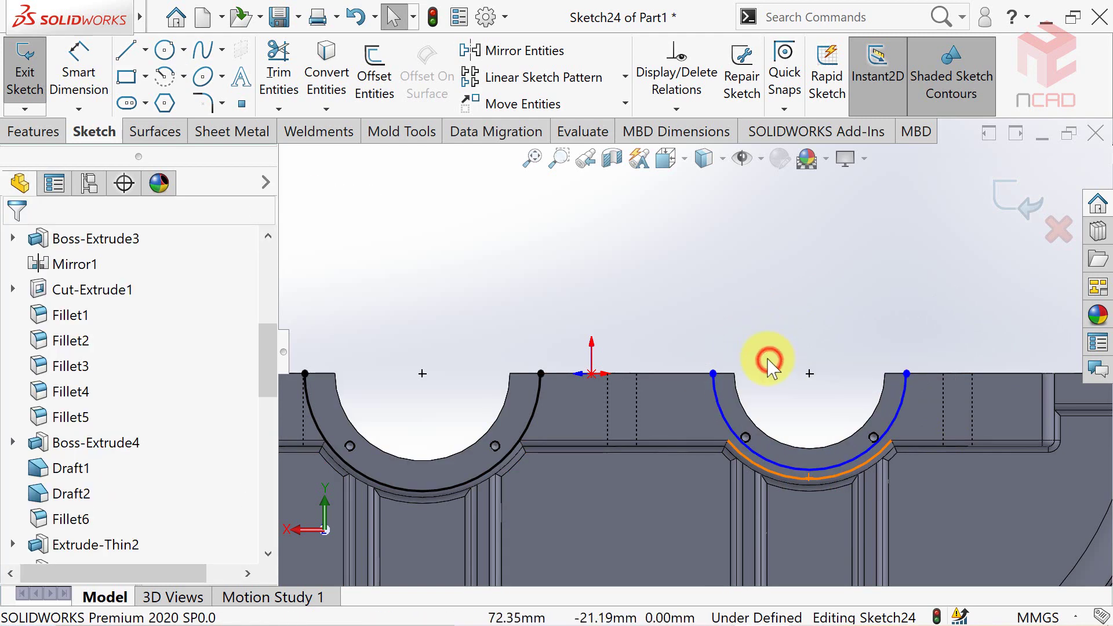
pyautogui.click(762, 455)
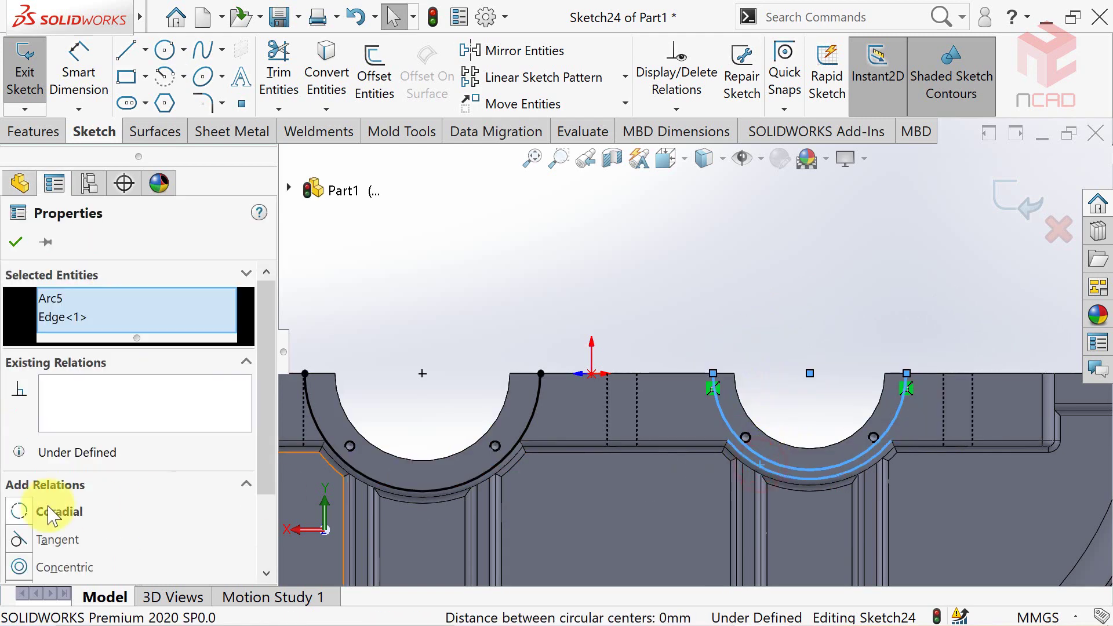
pyautogui.click(26, 509)
pyautogui.click(645, 275)
pyautogui.scroll(5, 645, 275)
pyautogui.scroll(-3, 656, 291)
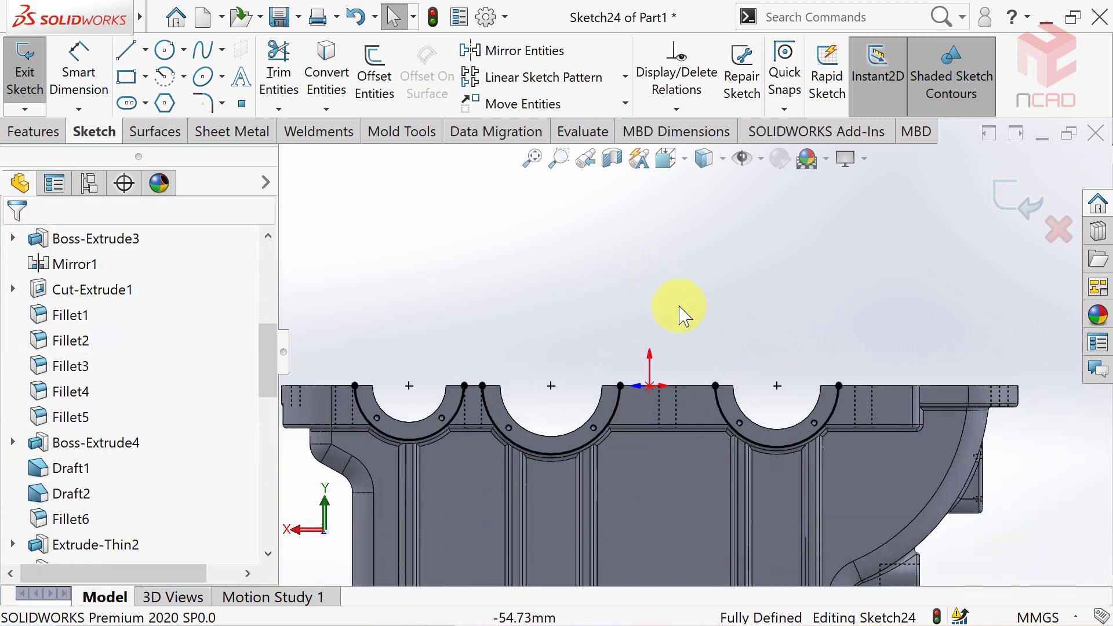
pyautogui.click(29, 132)
# Step: Project Sketch24's arcs as a Split Line onto the flange face, then orbit to a top view
pyautogui.click(853, 107)
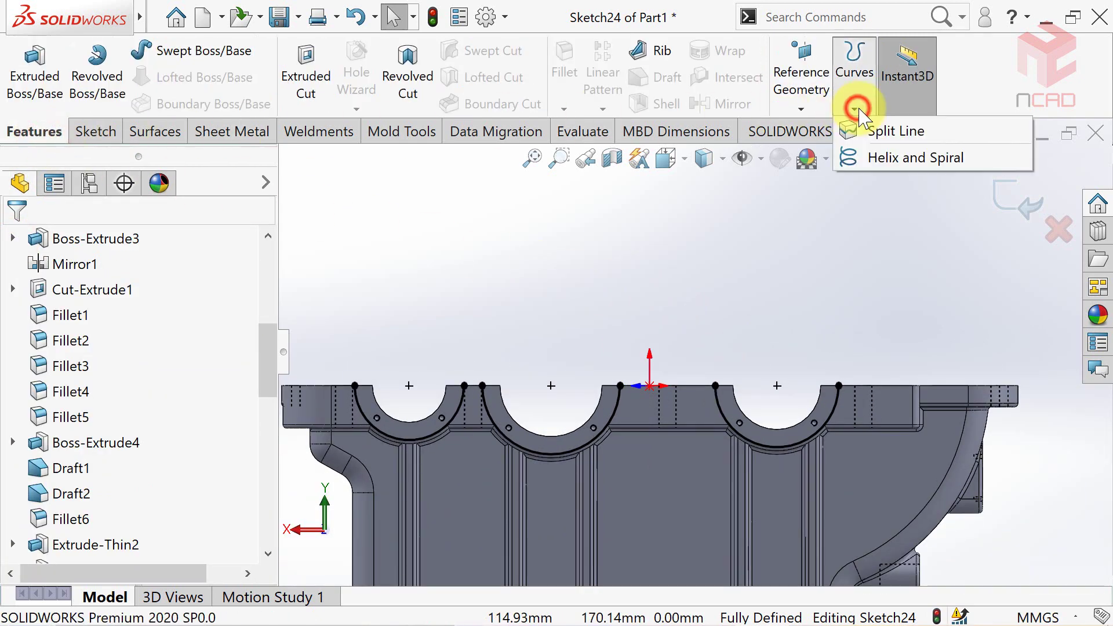
pyautogui.click(868, 136)
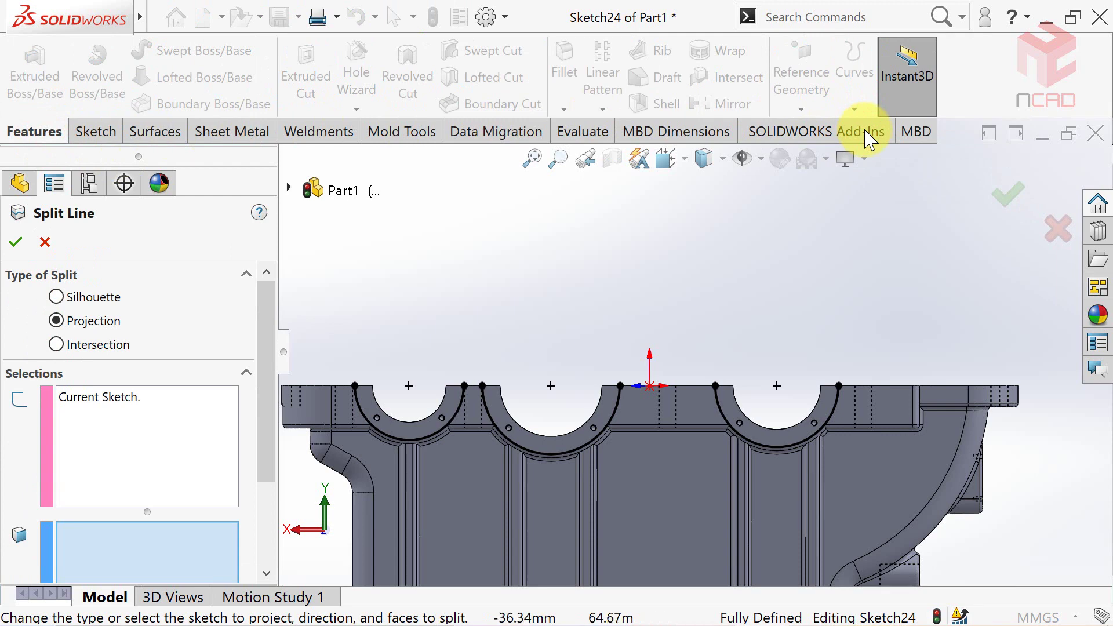
pyautogui.hotkey('ctrl', '7')
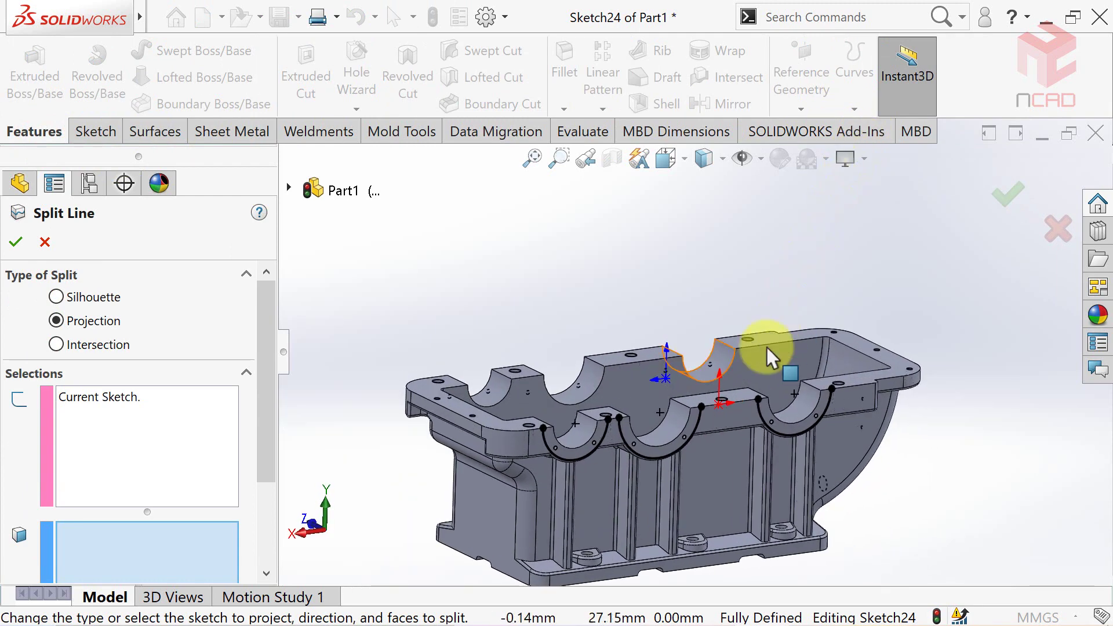
pyautogui.click(740, 427)
pyautogui.click(16, 243)
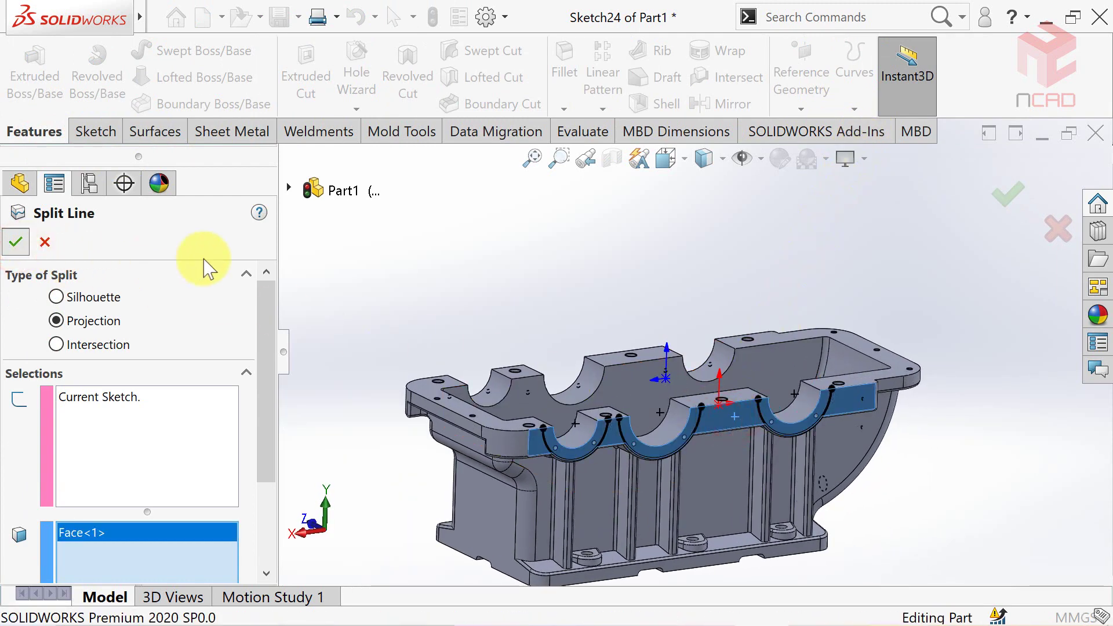
pyautogui.moveTo(471, 282)
pyautogui.mouseDown(button='middle')
pyautogui.moveTo(459, 273)
pyautogui.moveTo(840, 454)
pyautogui.moveTo(814, 498)
pyautogui.mouseUp(button='middle')
pyautogui.hotkey('ctrl', 'Right')
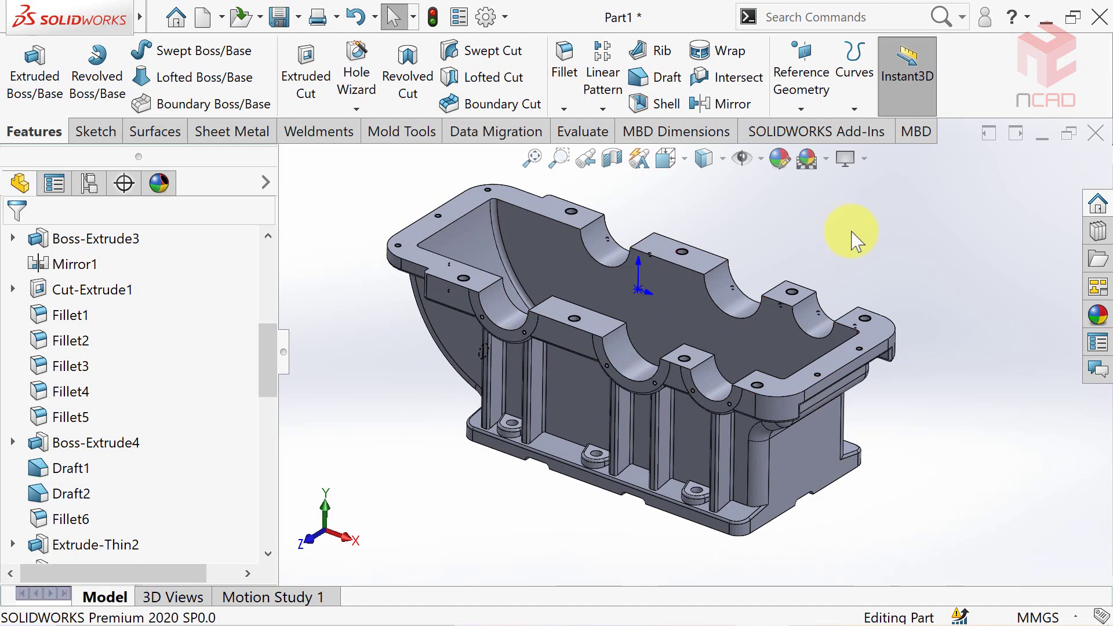
# Step: Apply Painted > Powder Coat 'dark powdercoat' to the whole casing part
pyautogui.click(1097, 314)
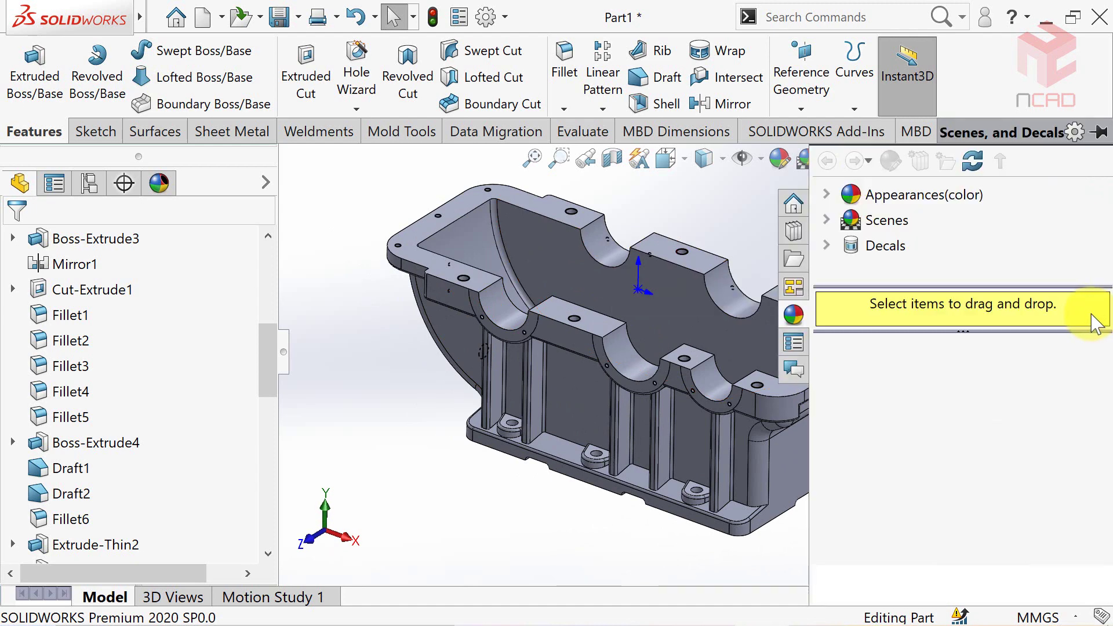
pyautogui.click(826, 194)
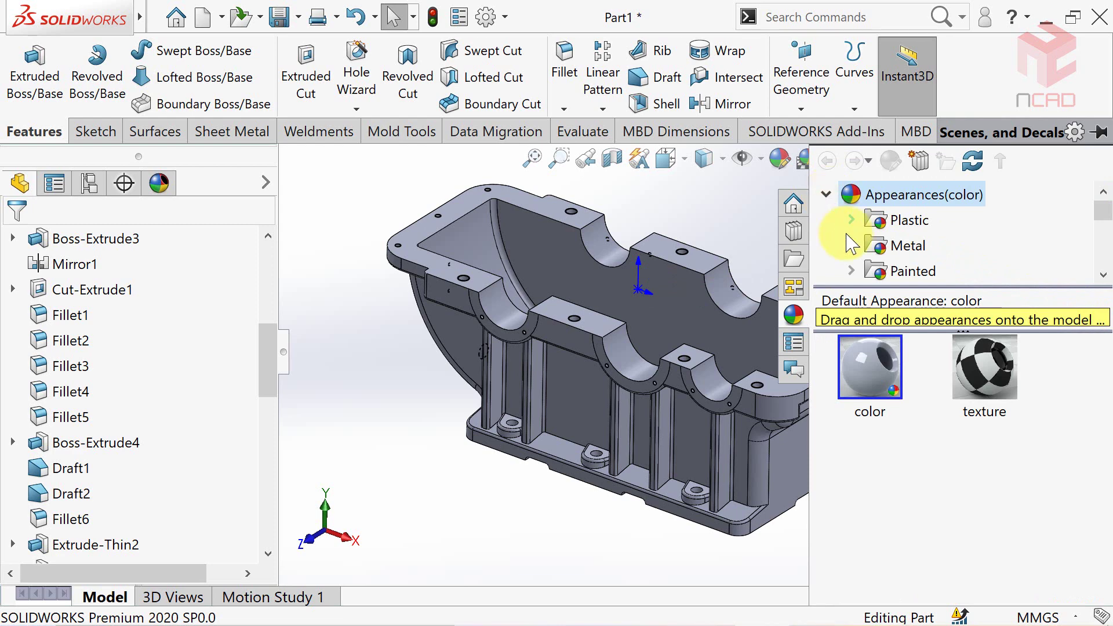
pyautogui.click(855, 270)
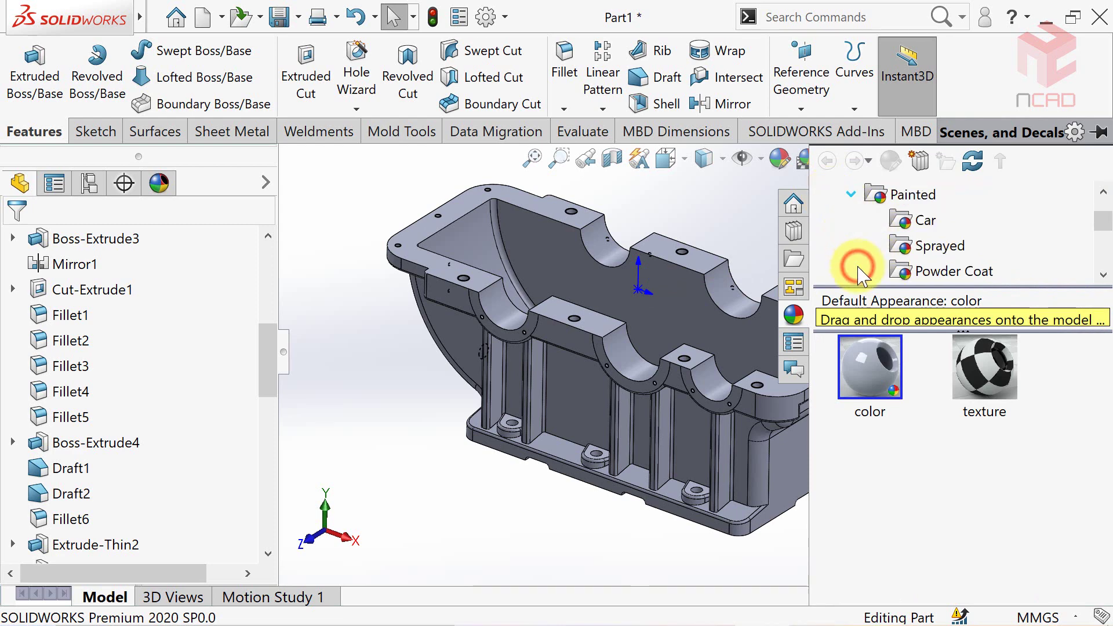
pyautogui.click(907, 273)
pyautogui.moveTo(983, 369)
pyautogui.doubleClick(974, 371)
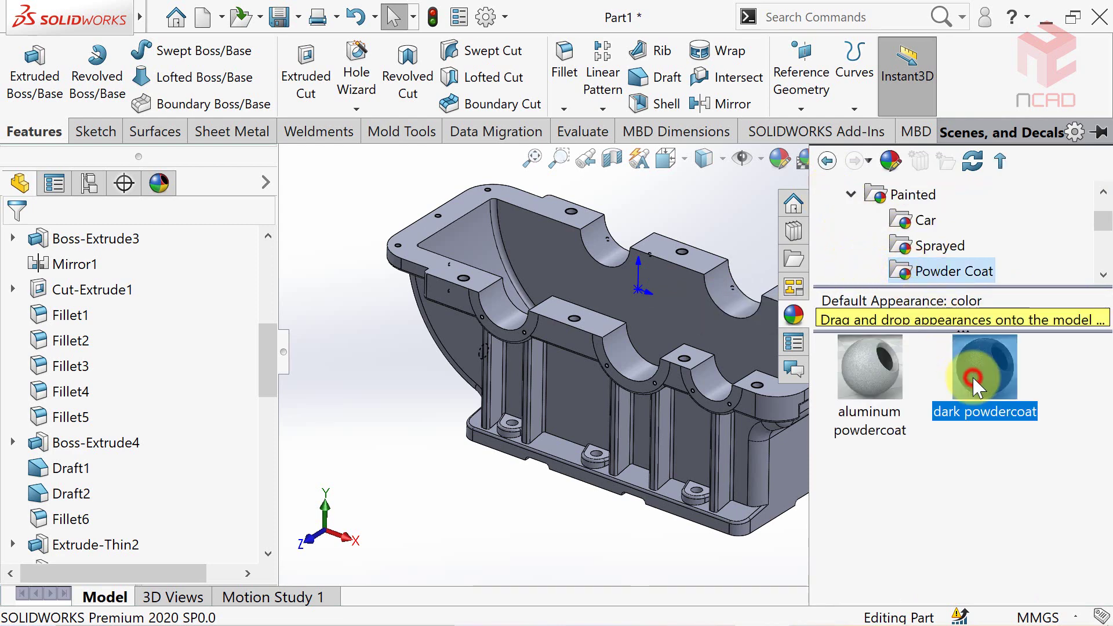
pyautogui.click(589, 533)
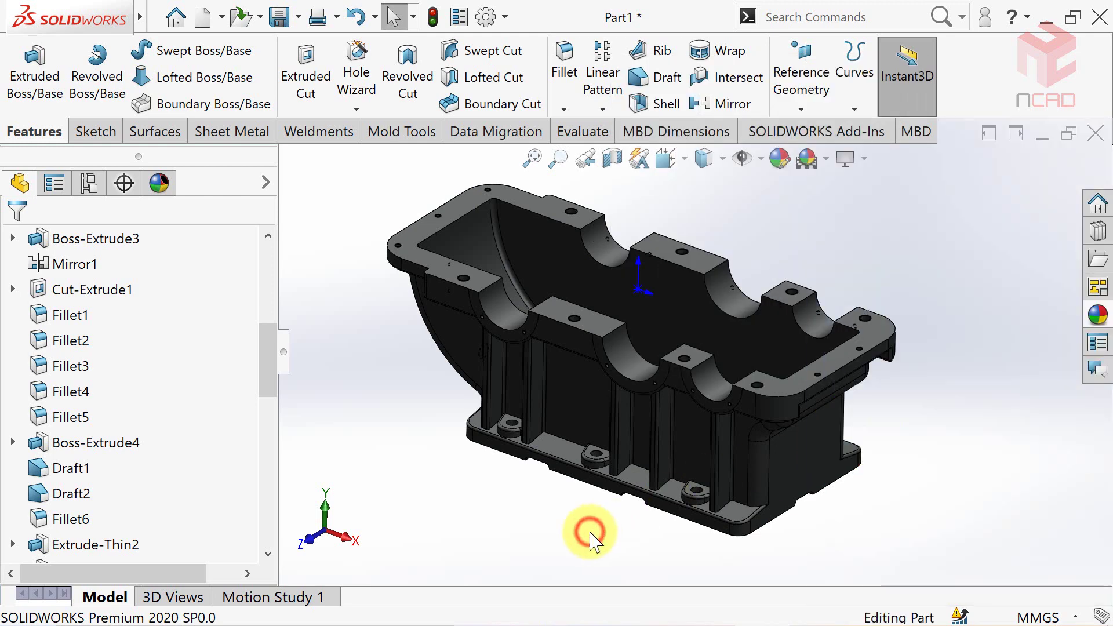
pyautogui.moveTo(589, 533); pyautogui.dragTo(578, 528, button='middle')
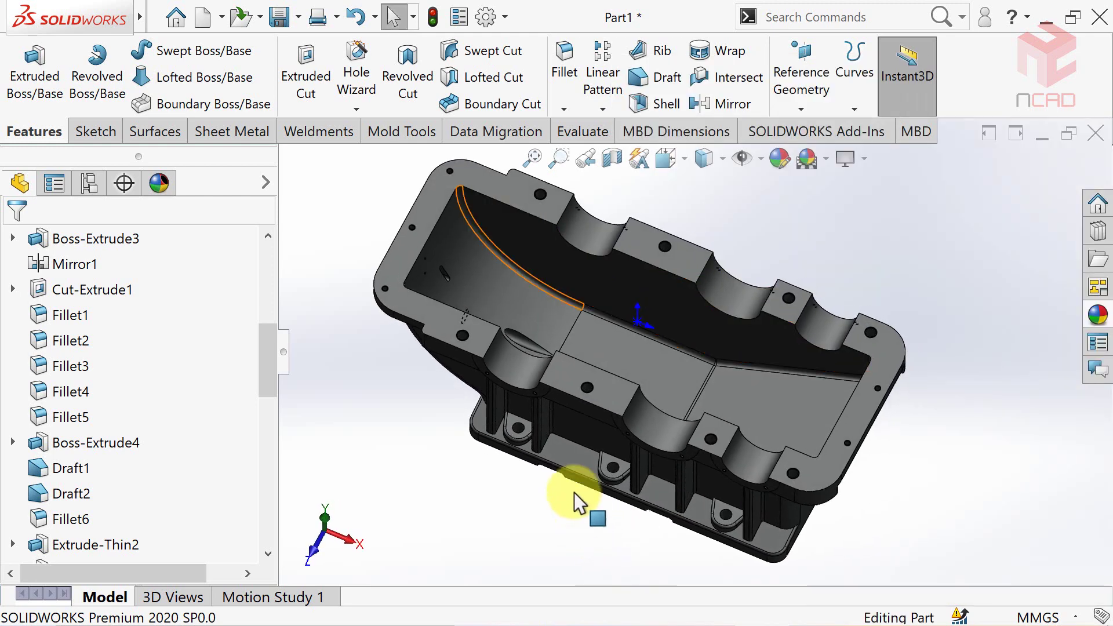
# Step: Select the tangent inner wall faces, the slot walls and the M16 tapped hole bore
pyautogui.scroll(-5, 499, 306)
pyautogui.click(499, 303)
pyautogui.rightClick(497, 301)
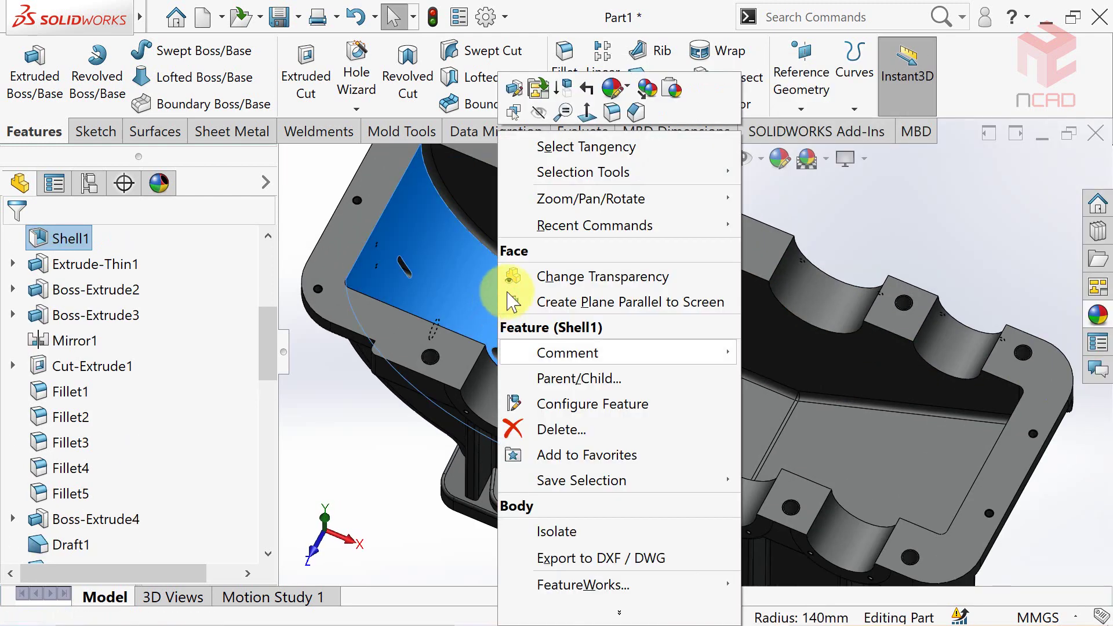
pyautogui.click(614, 148)
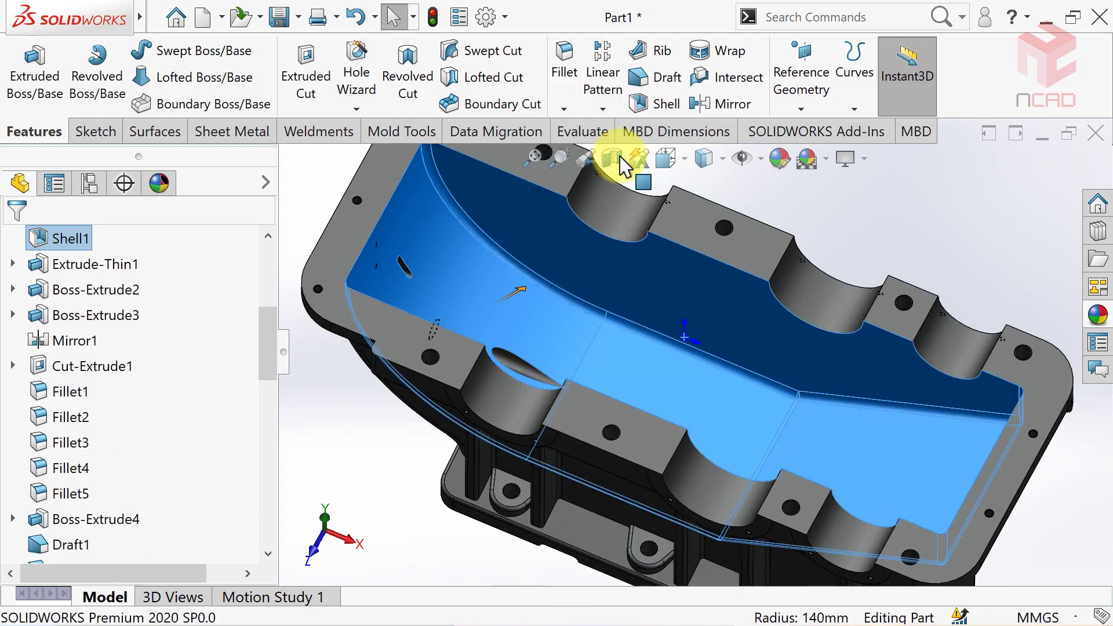
pyautogui.scroll(-5, 610, 436)
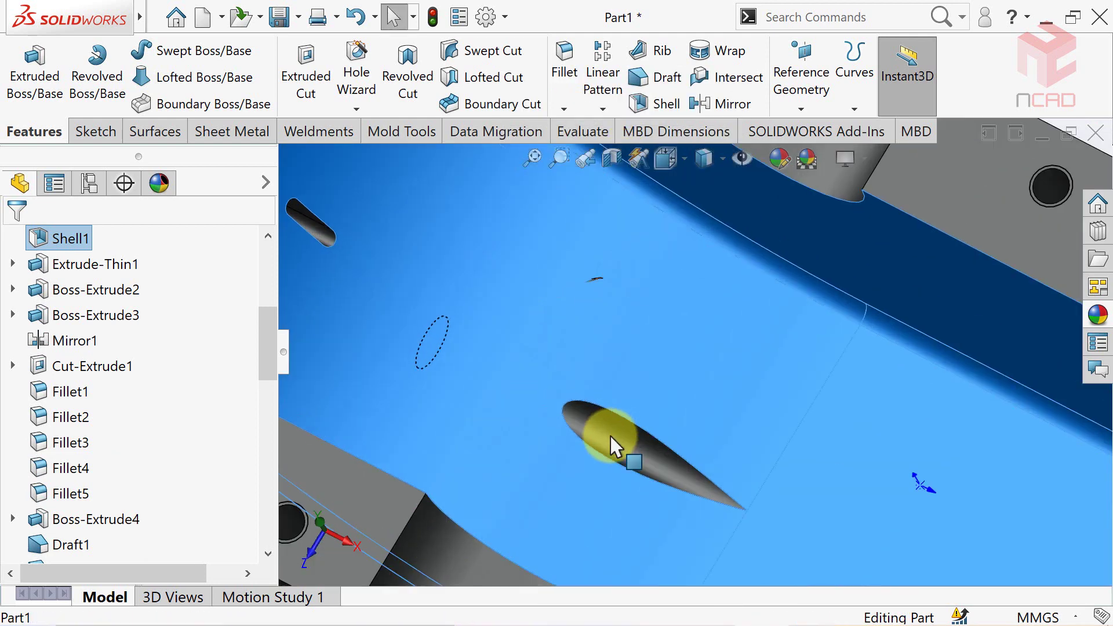
pyautogui.click(610, 436)
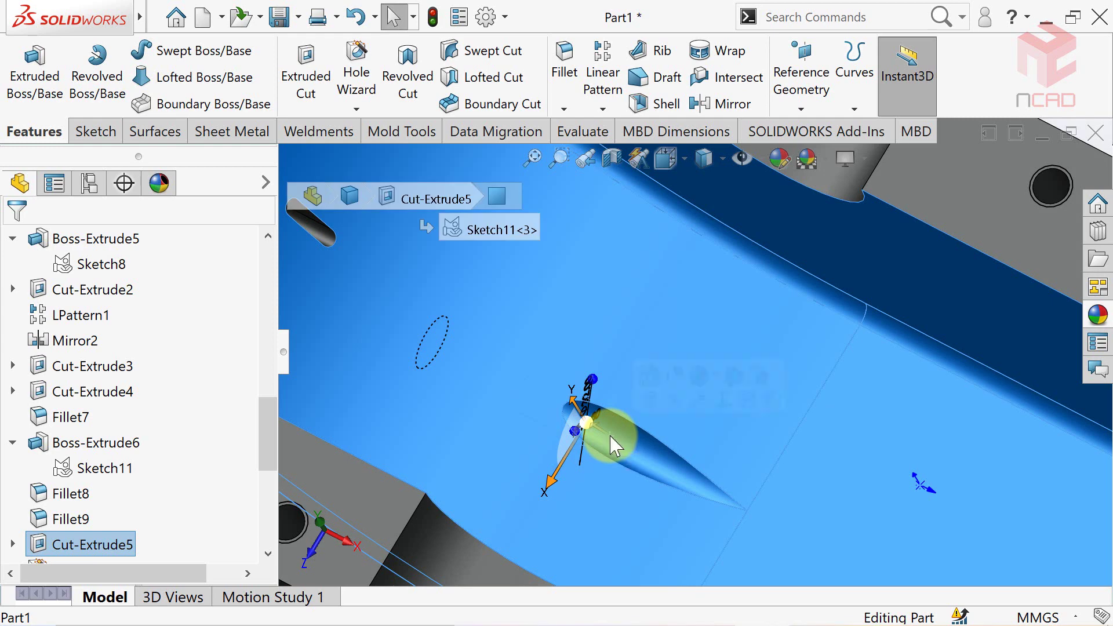
pyautogui.scroll(3, 610, 436)
pyautogui.scroll(-3, 548, 326)
pyautogui.scroll(-3, 529, 288)
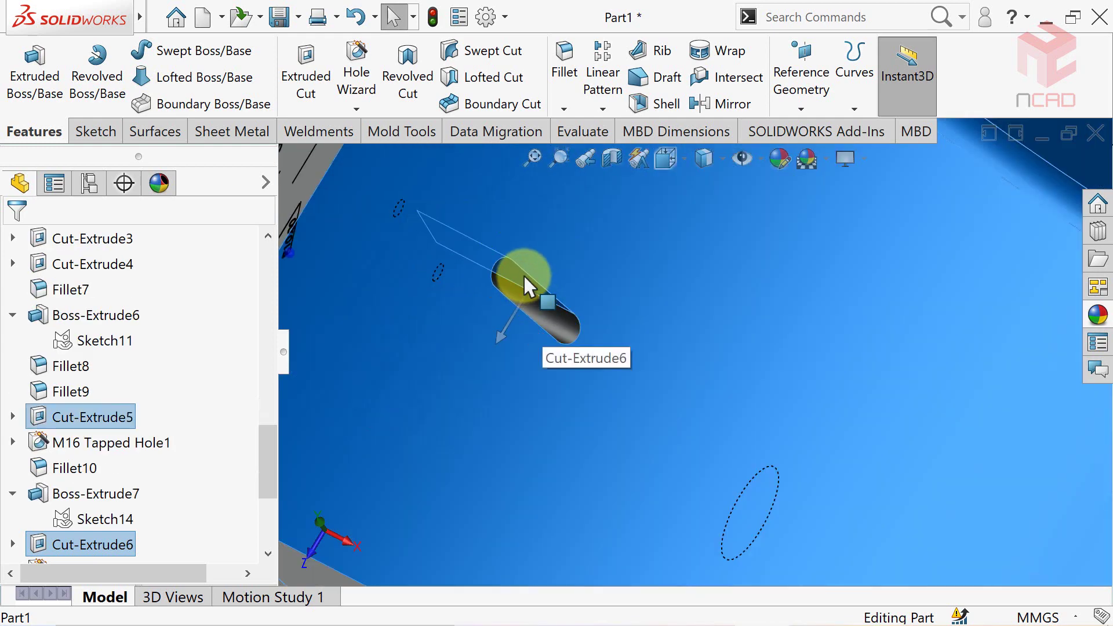
pyautogui.rightClick(523, 274)
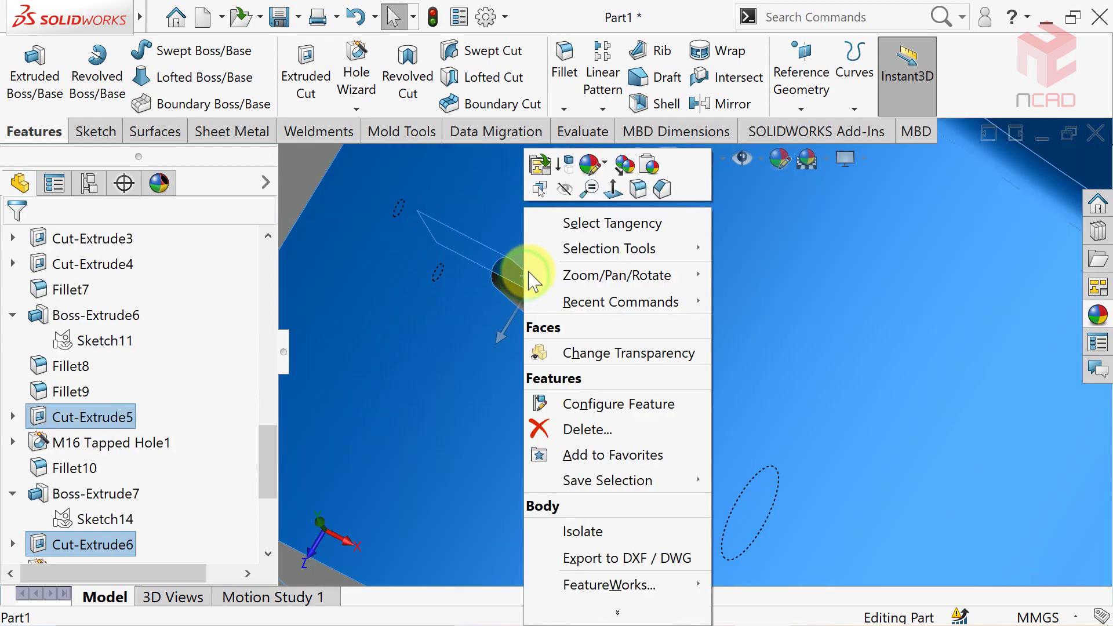
pyautogui.click(576, 224)
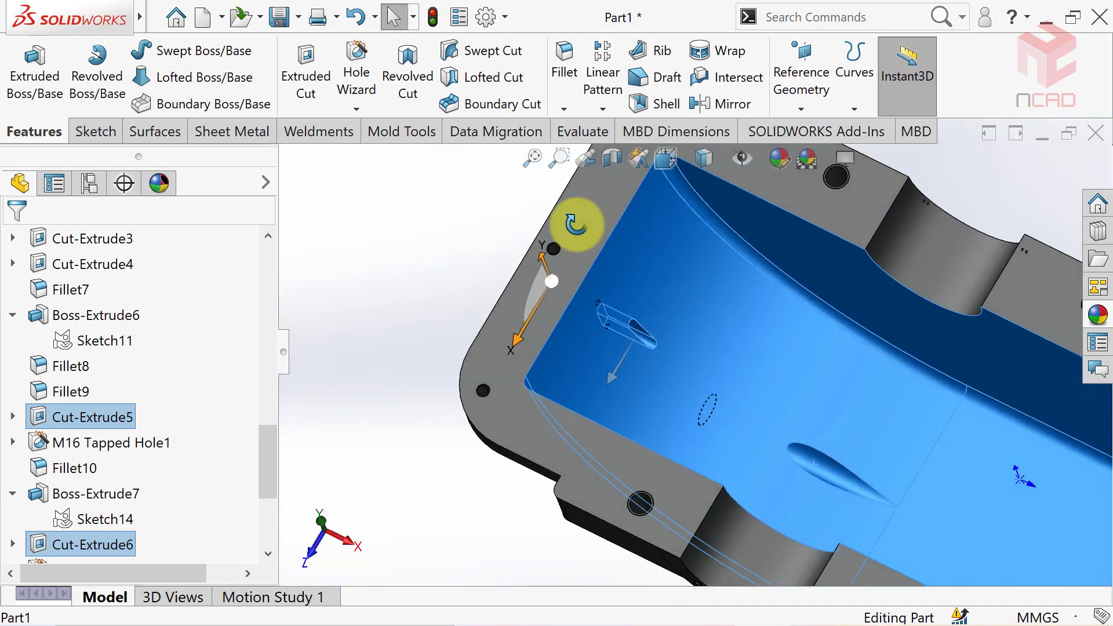
pyautogui.scroll(-3, 524, 385)
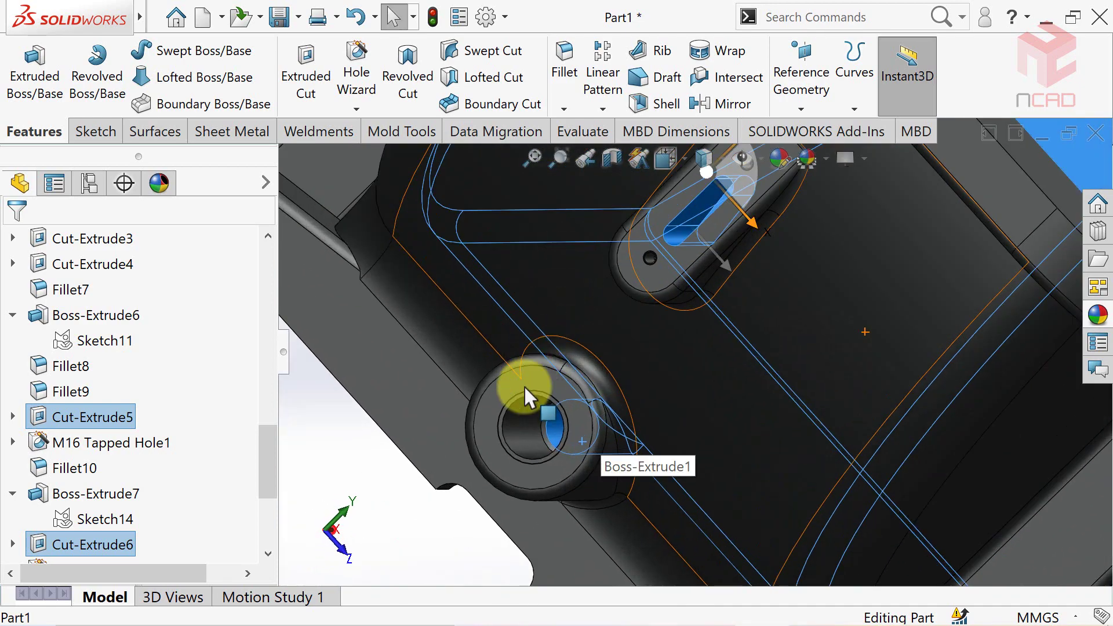
pyautogui.click(510, 428)
pyautogui.scroll(-3, 558, 405)
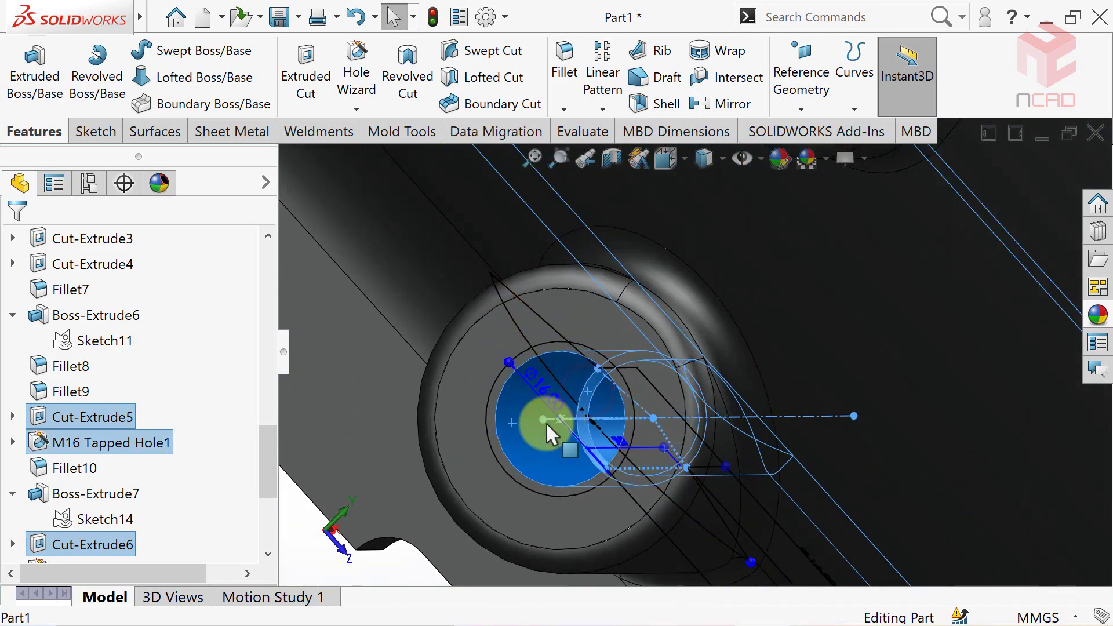
pyautogui.scroll(5, 509, 464)
pyautogui.scroll(3, 507, 464)
pyautogui.scroll(2, 508, 464)
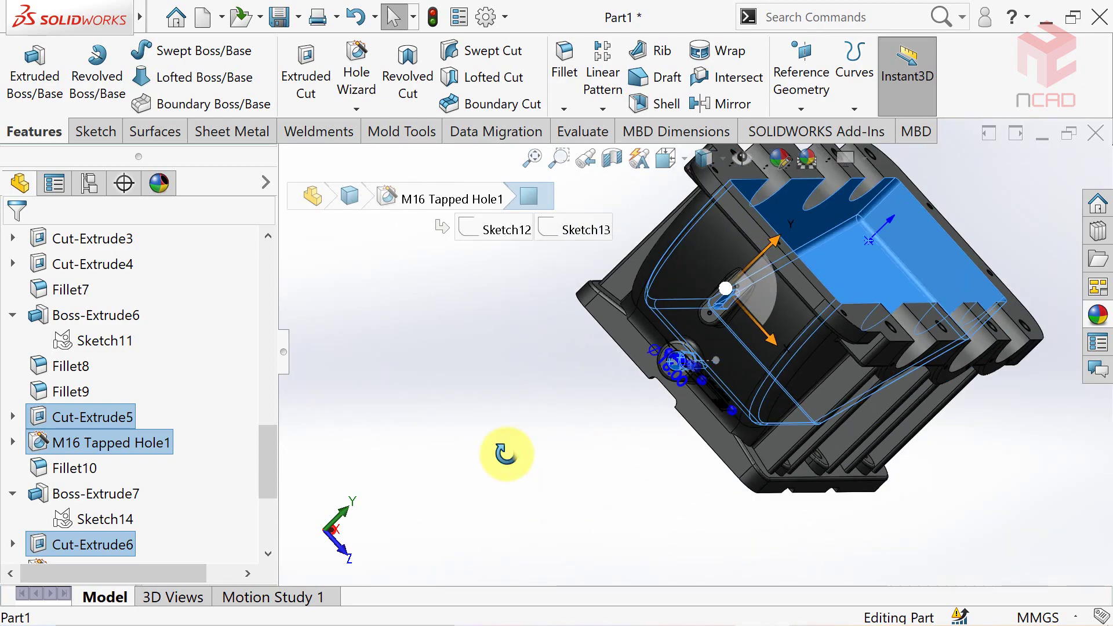
pyautogui.moveTo(505, 454); pyautogui.dragTo(510, 462, button='middle')
pyautogui.scroll(2, 513, 462)
pyautogui.scroll(-3, 979, 357)
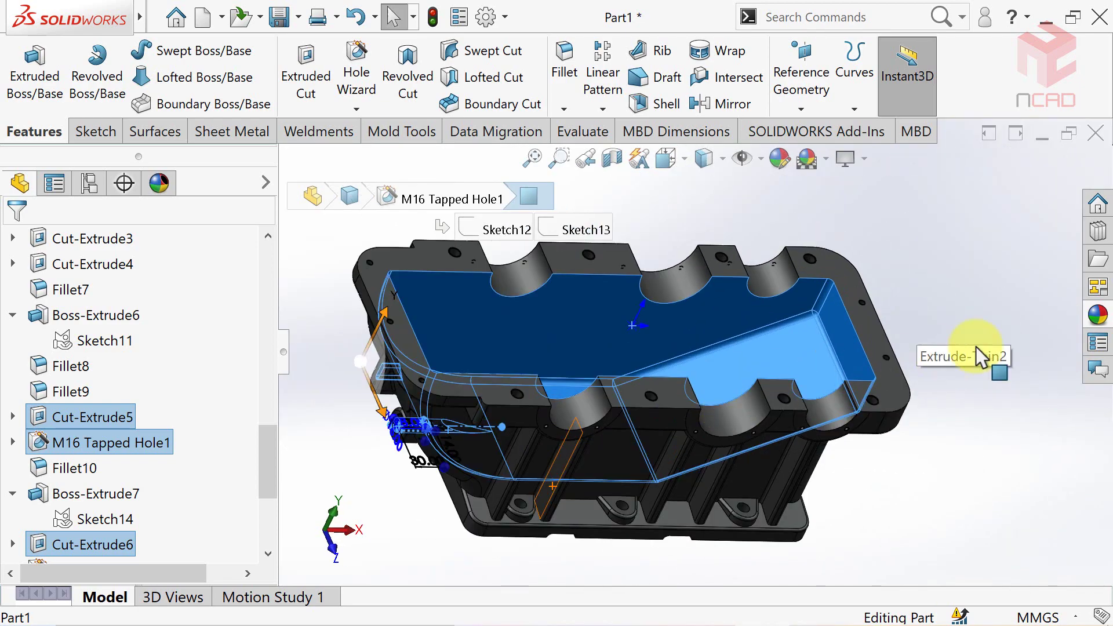
# Step: Apply the Solid 'Orange' appearance to the selected inner faces
pyautogui.click(1097, 316)
pyautogui.click(852, 194)
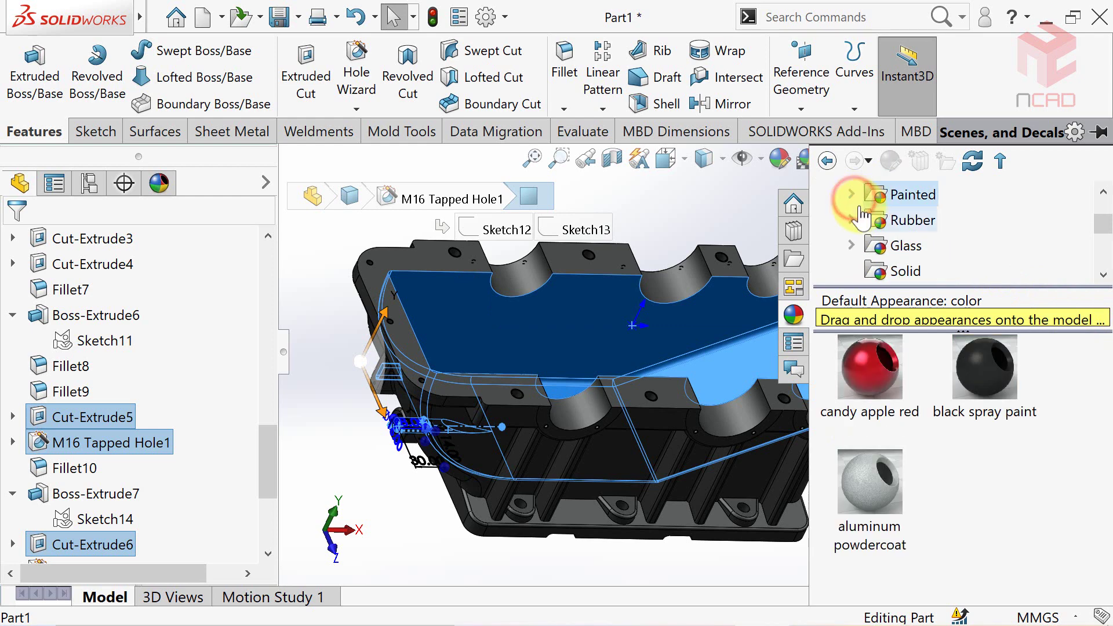
pyautogui.click(905, 273)
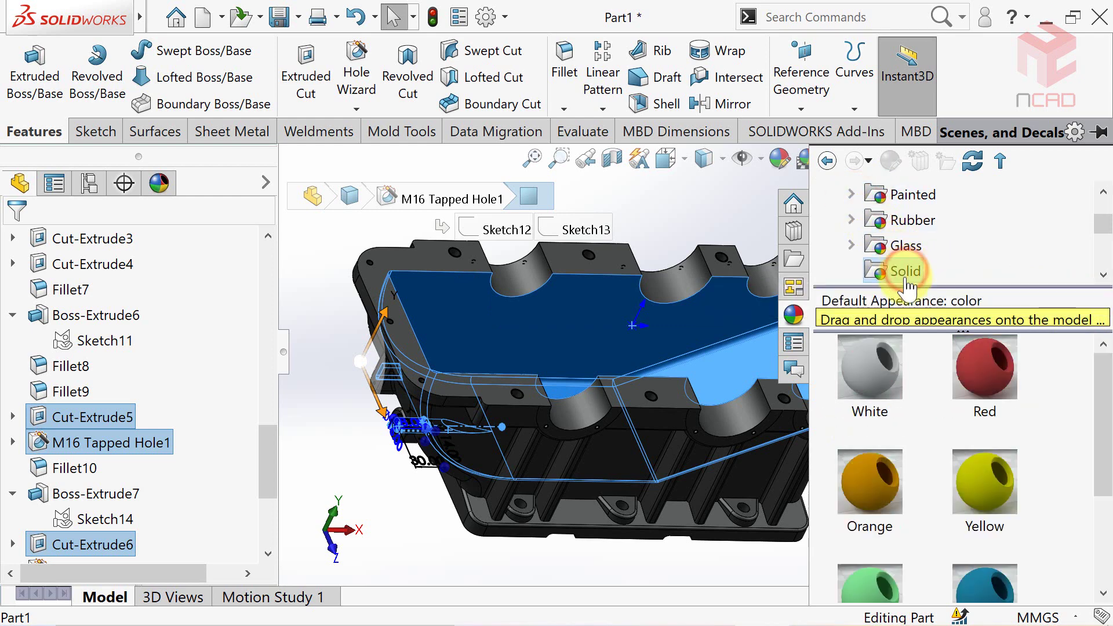
pyautogui.click(887, 498)
pyautogui.click(518, 556)
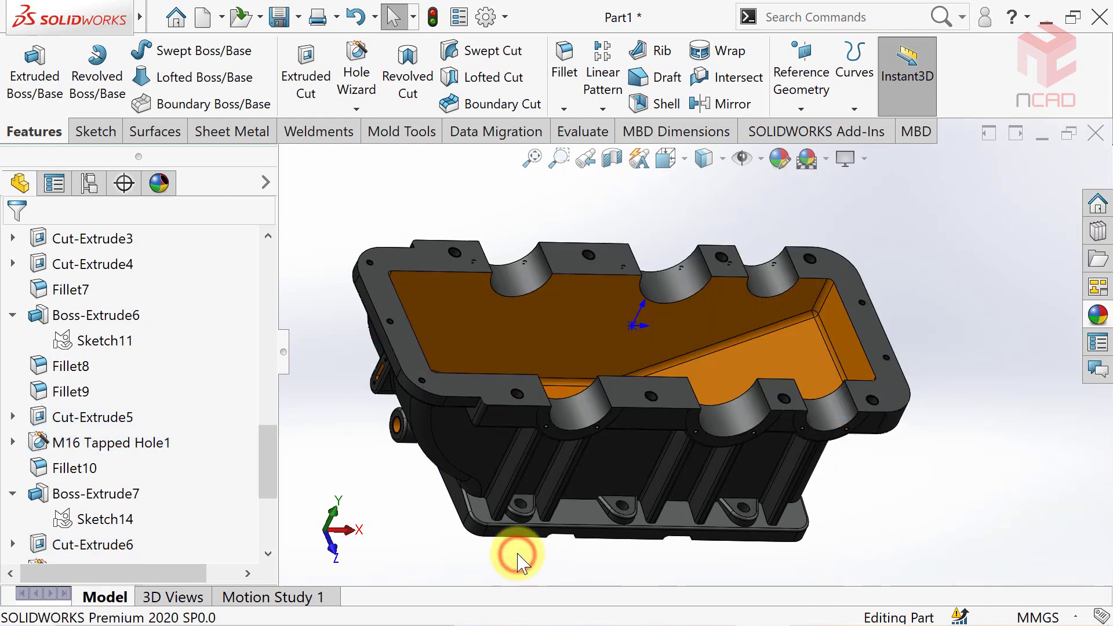
pyautogui.moveTo(518, 559); pyautogui.dragTo(519, 561, button='middle')
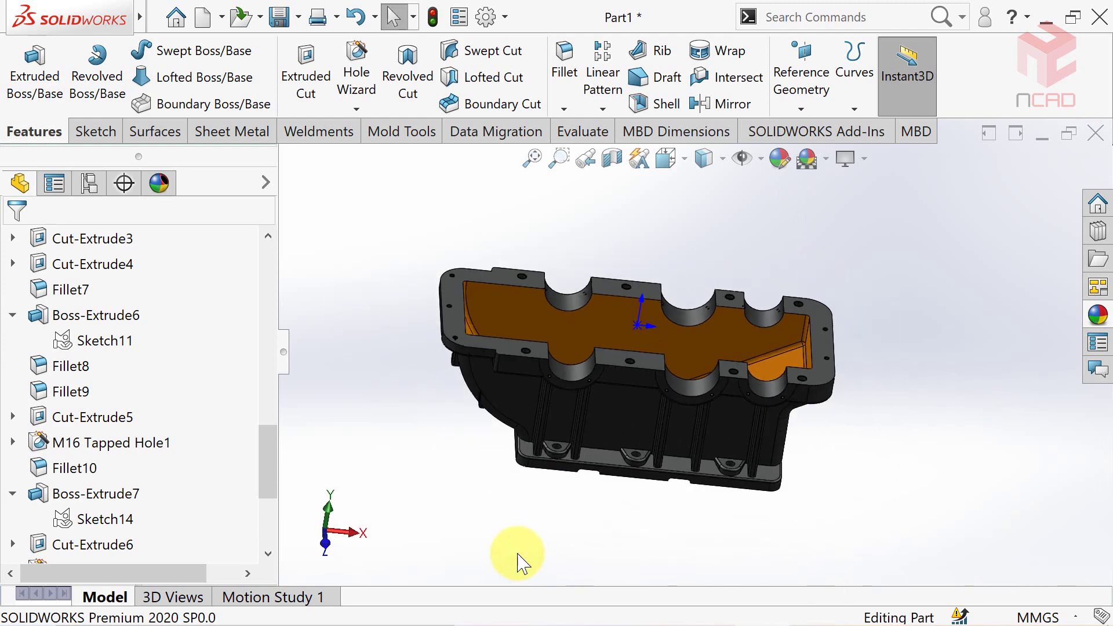
# Step: Select the flange top faces and the split half-bore faces, including the lower Ø62 bore
pyautogui.scroll(-3, 504, 258)
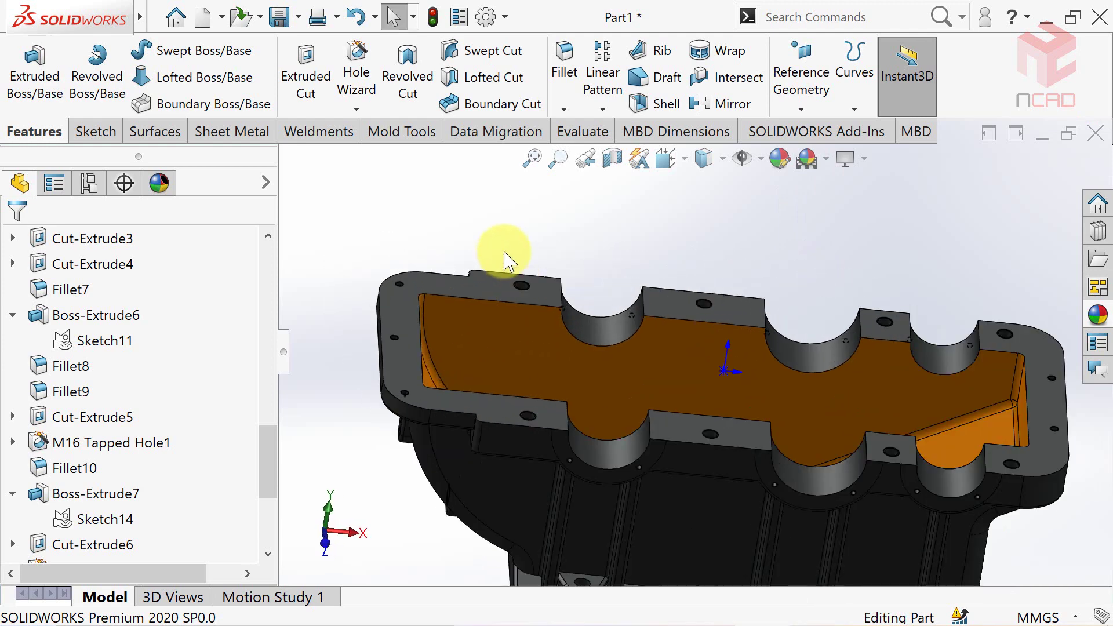
pyautogui.click(542, 290)
pyautogui.keyDown('ctrl'); pyautogui.click(597, 328); pyautogui.keyUp('ctrl')
pyautogui.keyDown('ctrl'); pyautogui.click(799, 346); pyautogui.keyUp('ctrl')
pyautogui.keyDown('ctrl'); pyautogui.click(868, 325); pyautogui.keyUp('ctrl')
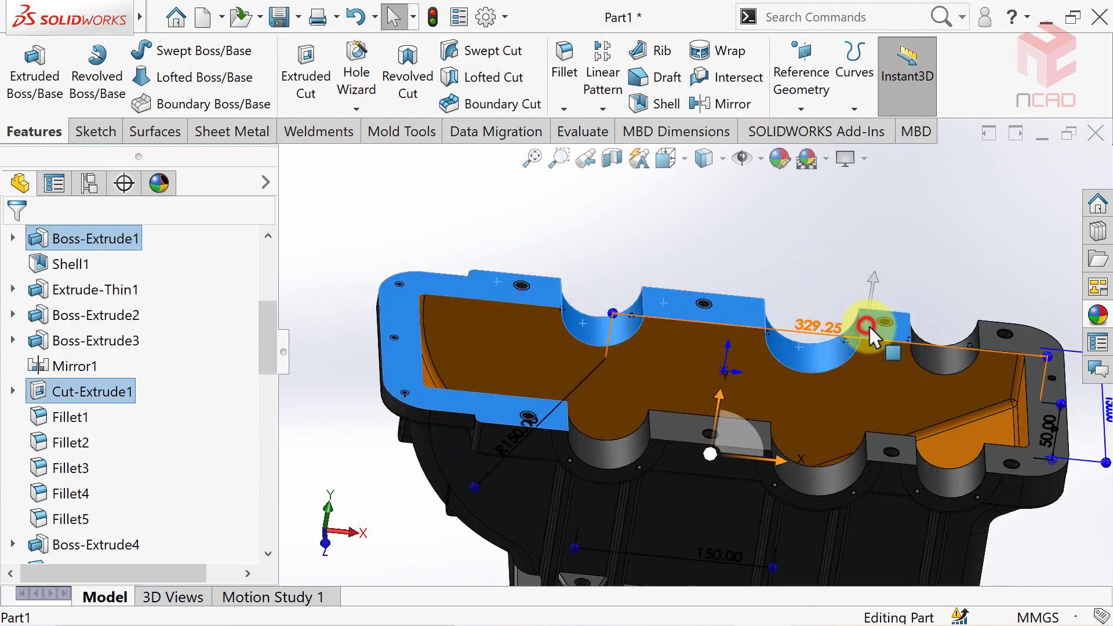
pyautogui.keyDown('ctrl'); pyautogui.click(983, 350); pyautogui.keyUp('ctrl')
pyautogui.keyDown('ctrl'); pyautogui.click(897, 431); pyautogui.keyUp('ctrl')
pyautogui.keyDown('ctrl'); pyautogui.click(694, 430); pyautogui.keyUp('ctrl')
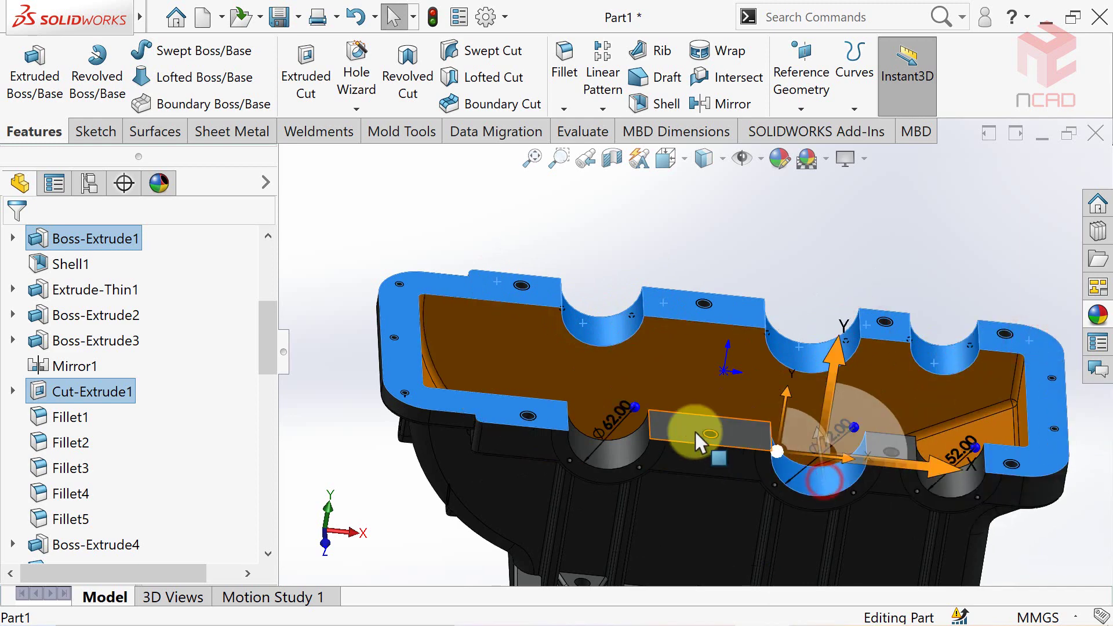
pyautogui.keyDown('ctrl'); pyautogui.click(620, 451); pyautogui.keyUp('ctrl')
pyautogui.keyDown('ctrl'); pyautogui.click(878, 448); pyautogui.keyUp('ctrl')
pyautogui.keyDown('ctrl'); pyautogui.click(951, 481); pyautogui.keyUp('ctrl')
pyautogui.scroll(1, 952, 481)
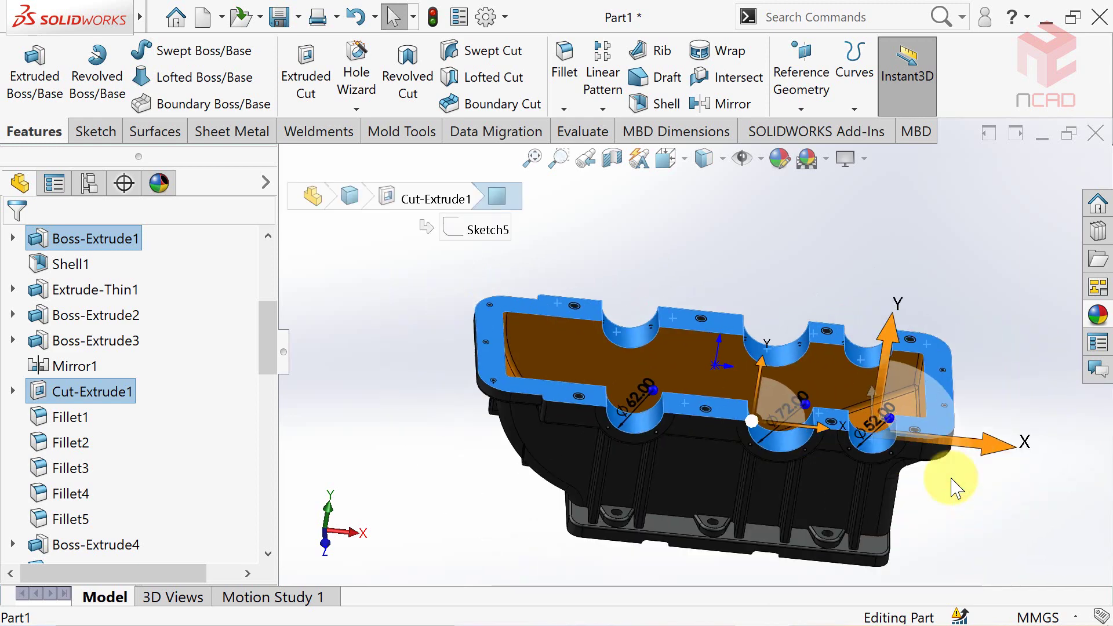
pyautogui.scroll(-3, 937, 472)
pyautogui.scroll(-3, 539, 367)
pyautogui.keyDown('ctrl'); pyautogui.click(534, 357); pyautogui.keyUp('ctrl')
# Step: Add the split flange faces and the mirrored foot holes to the selection
pyautogui.scroll(2, 533, 357)
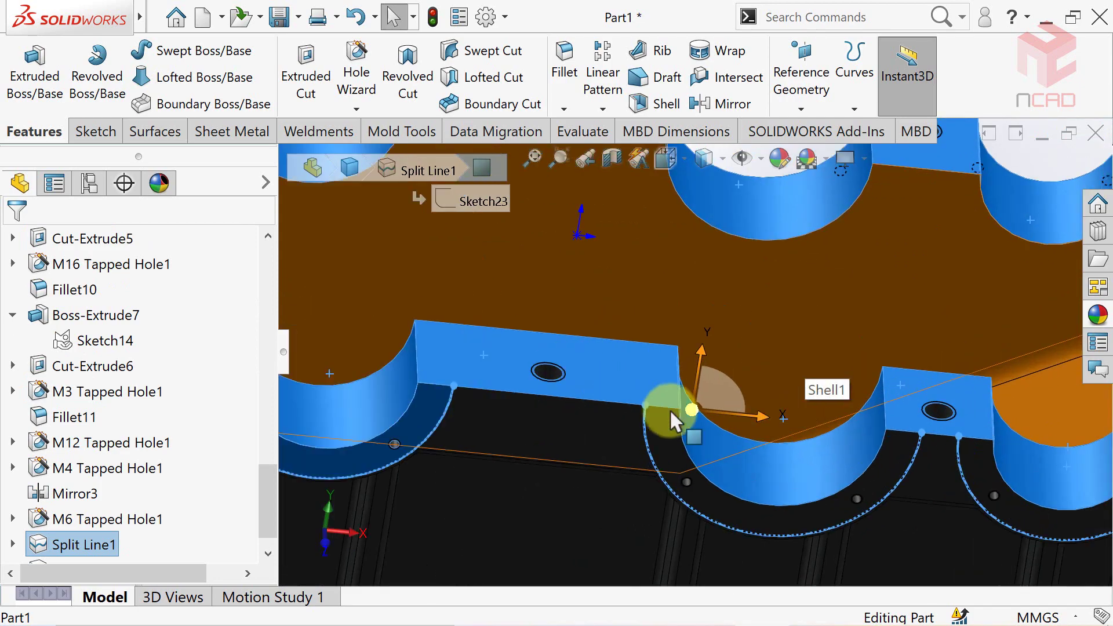
pyautogui.scroll(2, 879, 488)
pyautogui.scroll(1, 918, 448)
pyautogui.scroll(5, 926, 452)
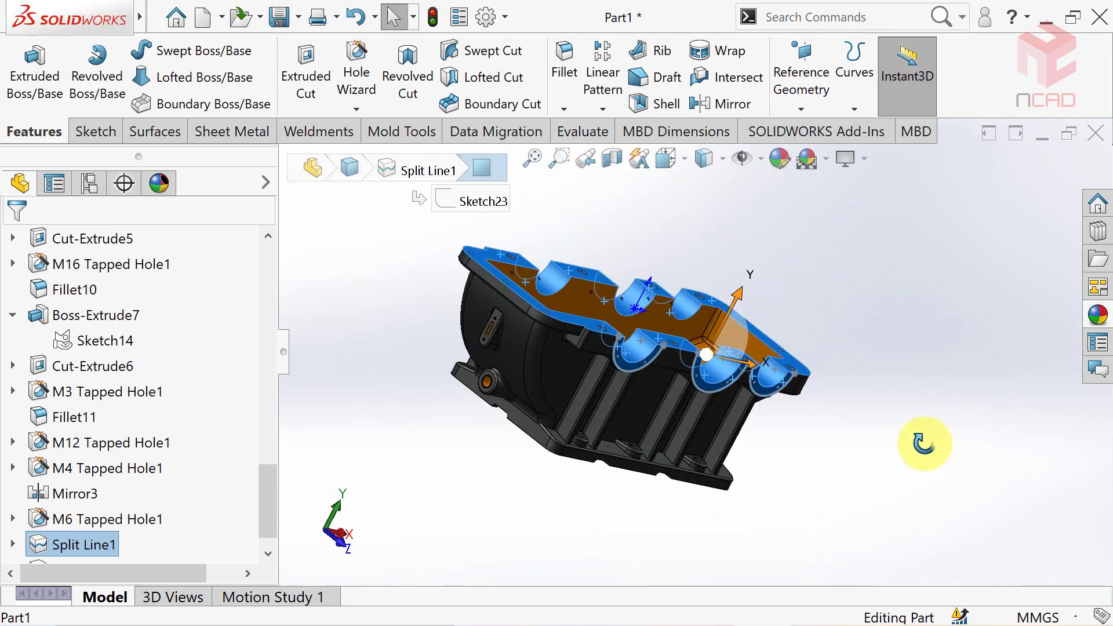
pyautogui.scroll(-8, 924, 447)
pyautogui.keyDown('ctrl'); pyautogui.click(597, 420); pyautogui.keyUp('ctrl')
pyautogui.scroll(5, 540, 385)
pyautogui.scroll(2, 523, 375)
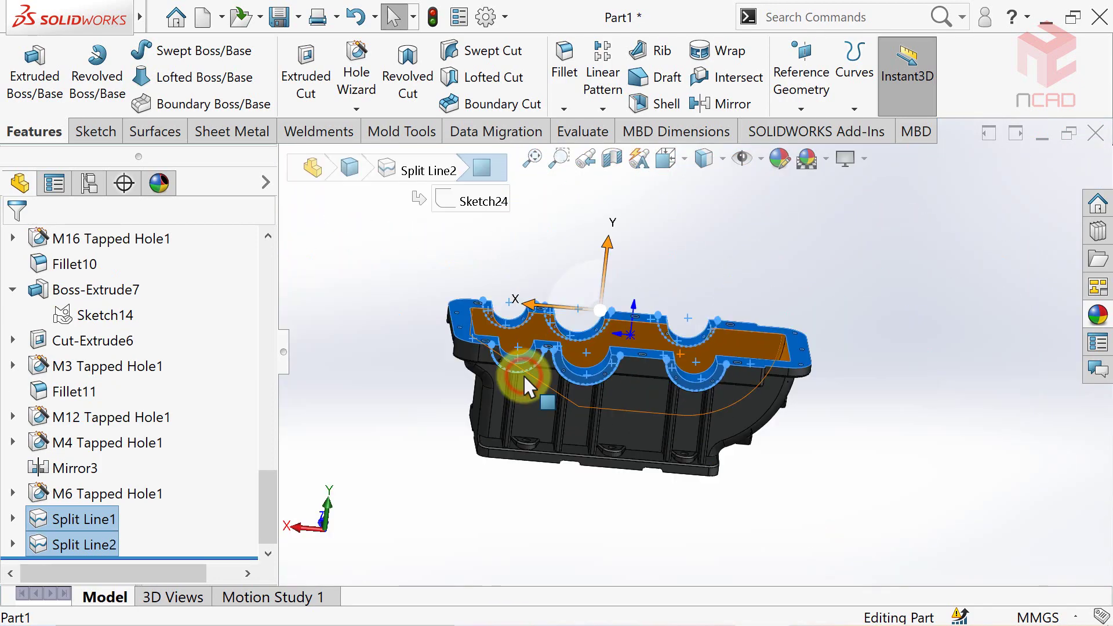
pyautogui.scroll(-3, 524, 375)
pyautogui.scroll(2, 552, 371)
pyautogui.scroll(-5, 552, 360)
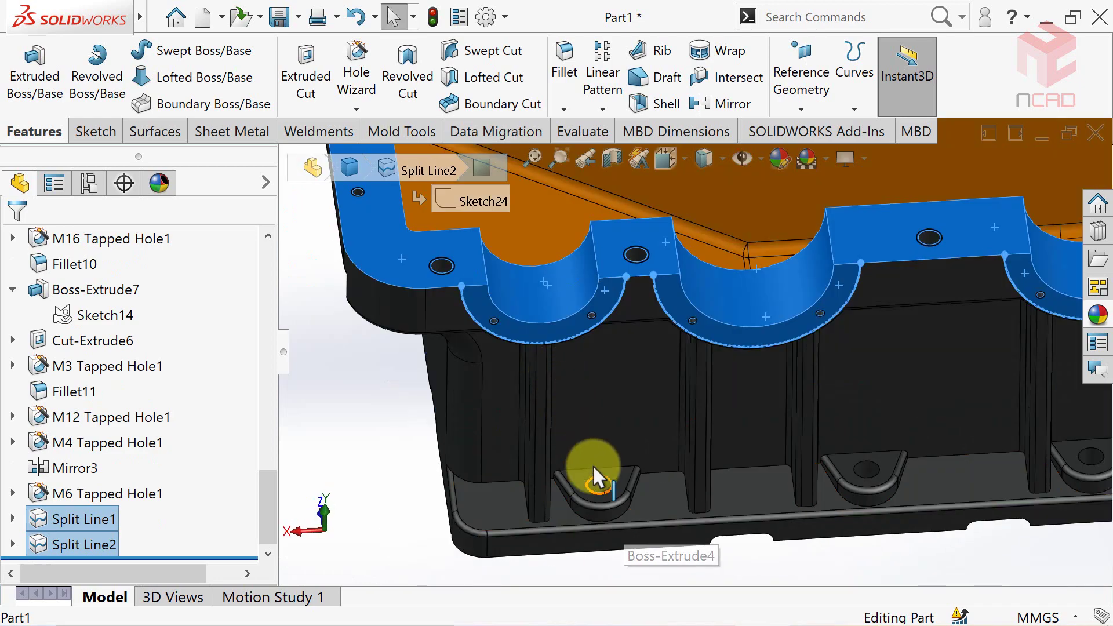
pyautogui.click(868, 466)
pyautogui.scroll(3, 868, 466)
# Step: Add the patterned foot holes and the original foot hole cut to the selection
pyautogui.scroll(-5, 810, 423)
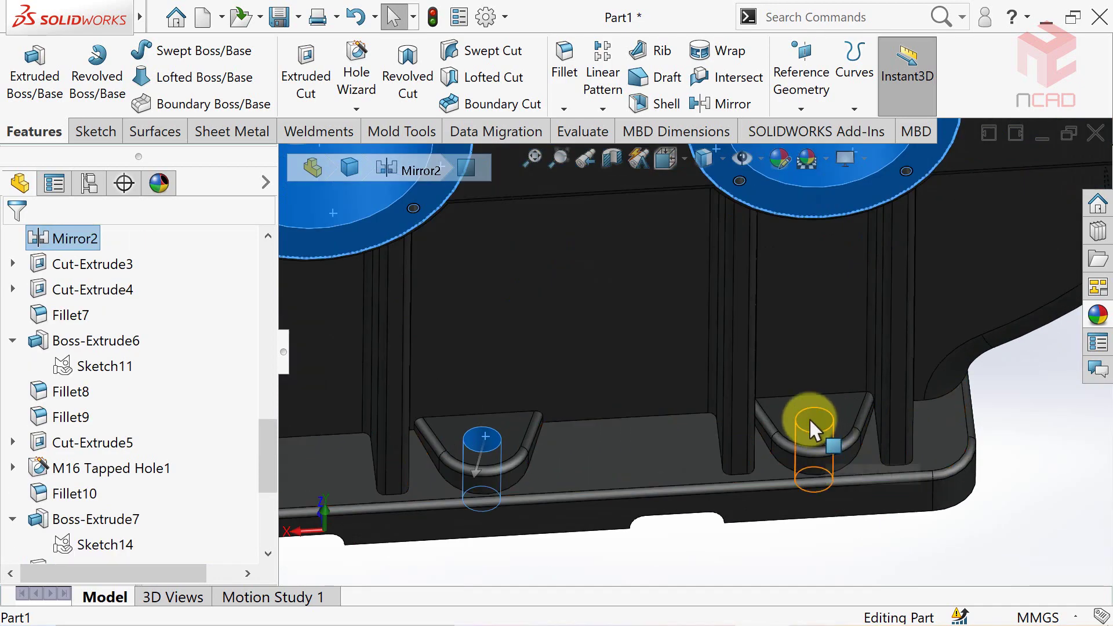
pyautogui.scroll(5, 815, 428)
pyautogui.moveTo(814, 427); pyautogui.dragTo(809, 418, button='middle')
pyautogui.scroll(-6, 806, 419)
pyautogui.click(694, 405)
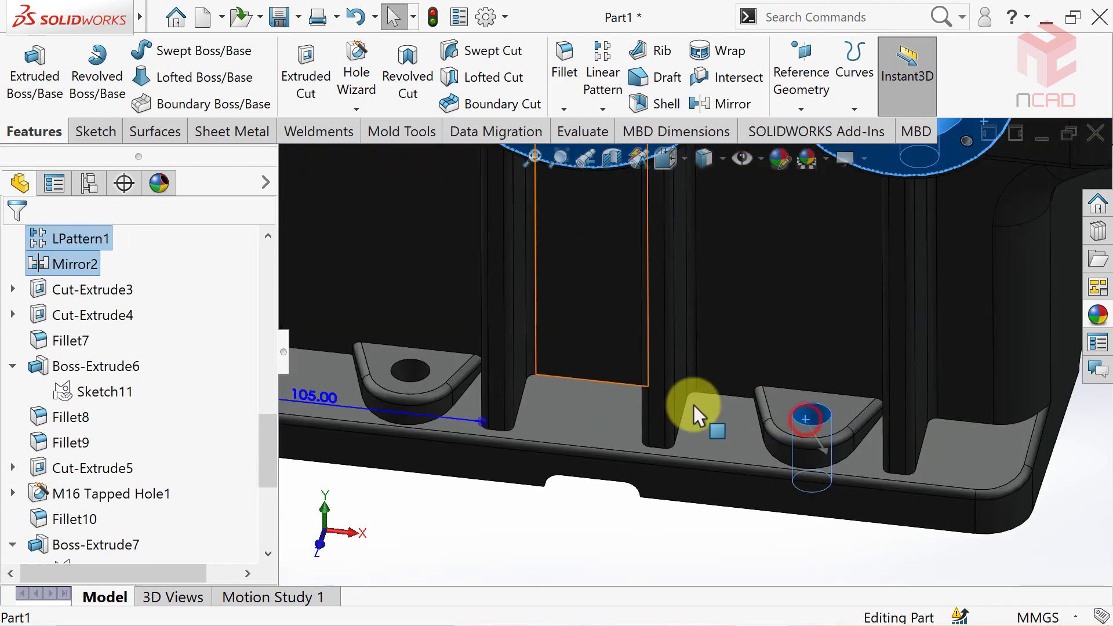
pyautogui.click(417, 367)
pyautogui.scroll(-2, 464, 383)
pyautogui.keyDown('ctrl'); pyautogui.click(529, 406); pyautogui.keyUp('ctrl')
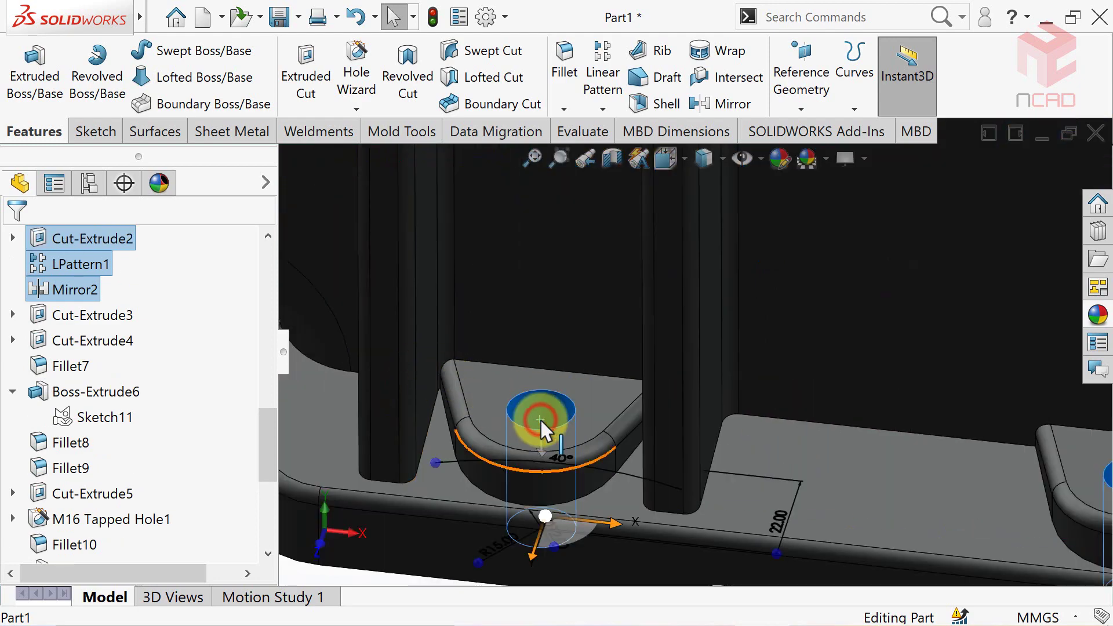
pyautogui.scroll(5, 540, 419)
# Step: Add the M12 tapped flange holes and the M6 tapped holes to the selection
pyautogui.moveTo(540, 418); pyautogui.dragTo(622, 363, button='middle')
pyautogui.scroll(-4, 622, 364)
pyautogui.scroll(-2, 623, 363)
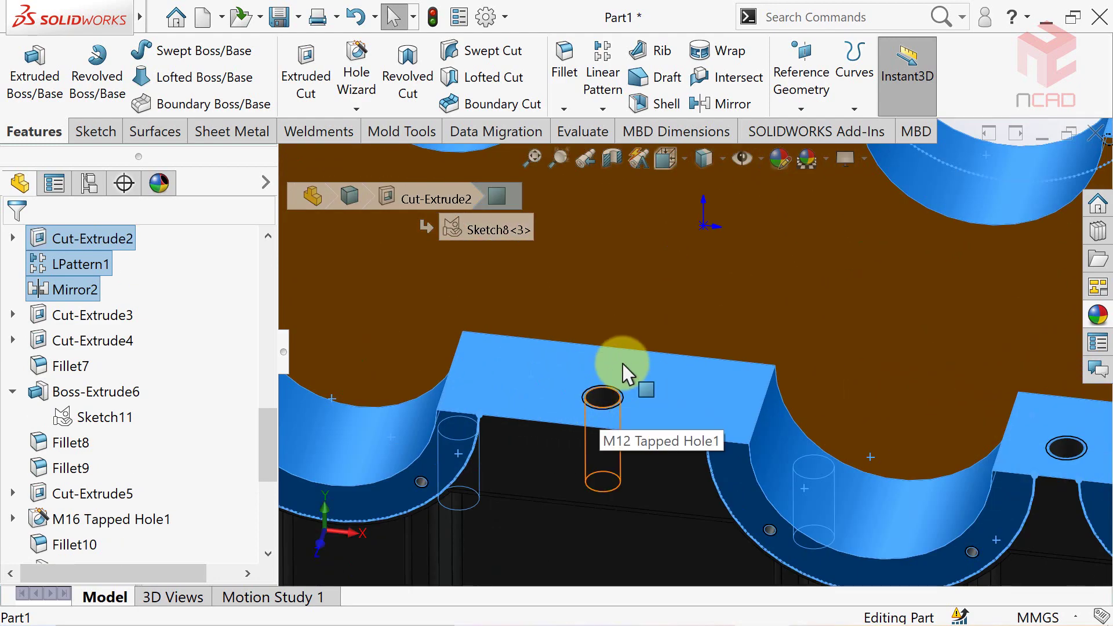
pyautogui.click(623, 365)
pyautogui.scroll(2, 600, 398)
pyautogui.scroll(-3, 599, 398)
pyautogui.scroll(2, 561, 467)
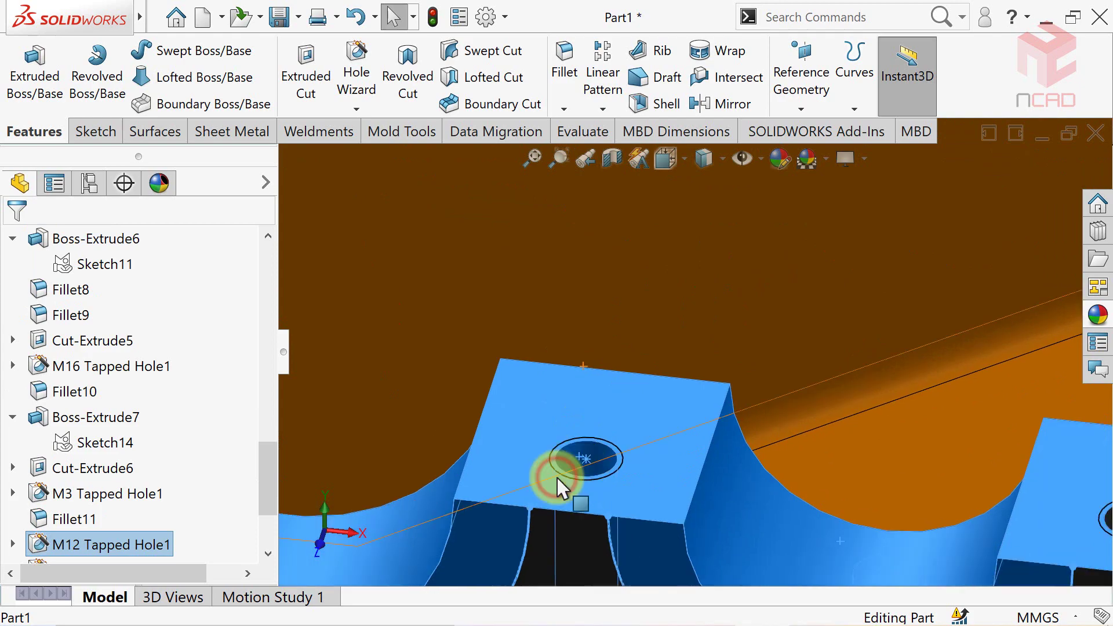
pyautogui.scroll(-2, 637, 467)
pyautogui.scroll(-2, 695, 461)
pyautogui.scroll(2, 714, 458)
pyautogui.scroll(-2, 730, 434)
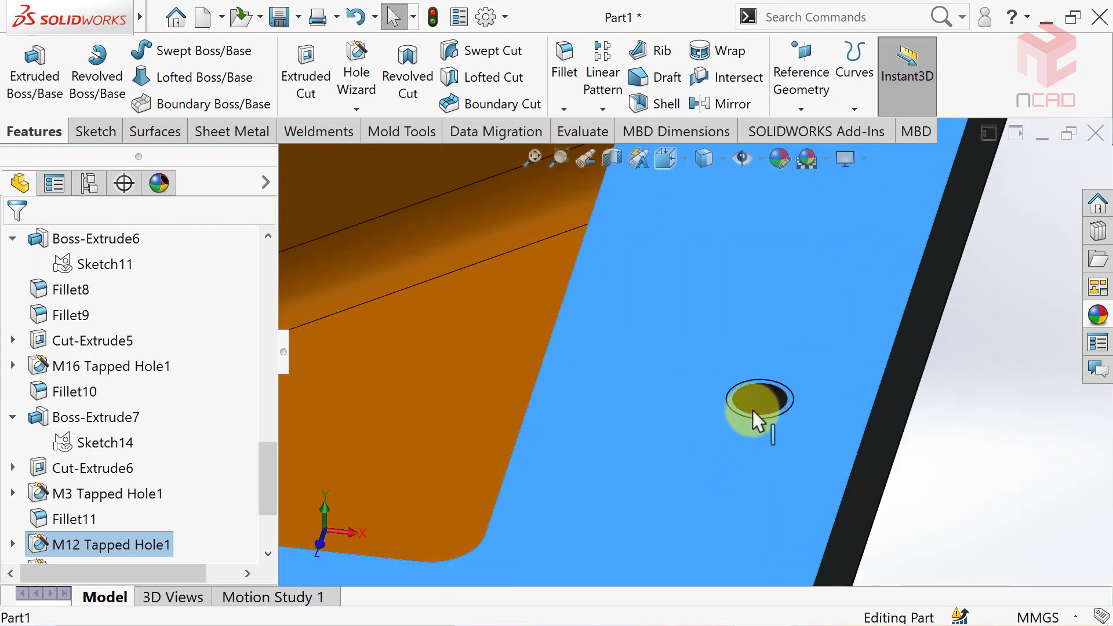
pyautogui.keyDown('ctrl'); pyautogui.click(748, 410); pyautogui.keyUp('ctrl')
pyautogui.scroll(2, 751, 406)
pyautogui.scroll(-1, 757, 411)
pyautogui.scroll(-2, 738, 377)
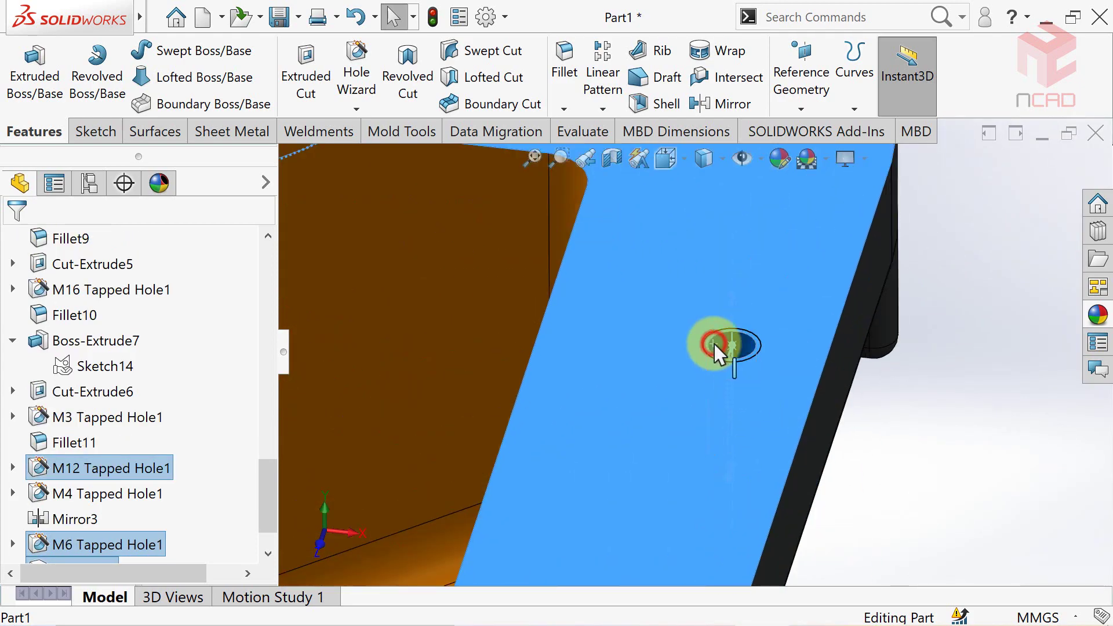
pyautogui.scroll(2, 714, 343)
pyautogui.scroll(-2, 747, 365)
# Step: Add the mirrored tapped holes and the corner M6 hole, then check the casing's long side
pyautogui.keyDown('ctrl'); pyautogui.click(751, 366); pyautogui.keyUp('ctrl')
pyautogui.scroll(2, 752, 365)
pyautogui.scroll(-2, 555, 348)
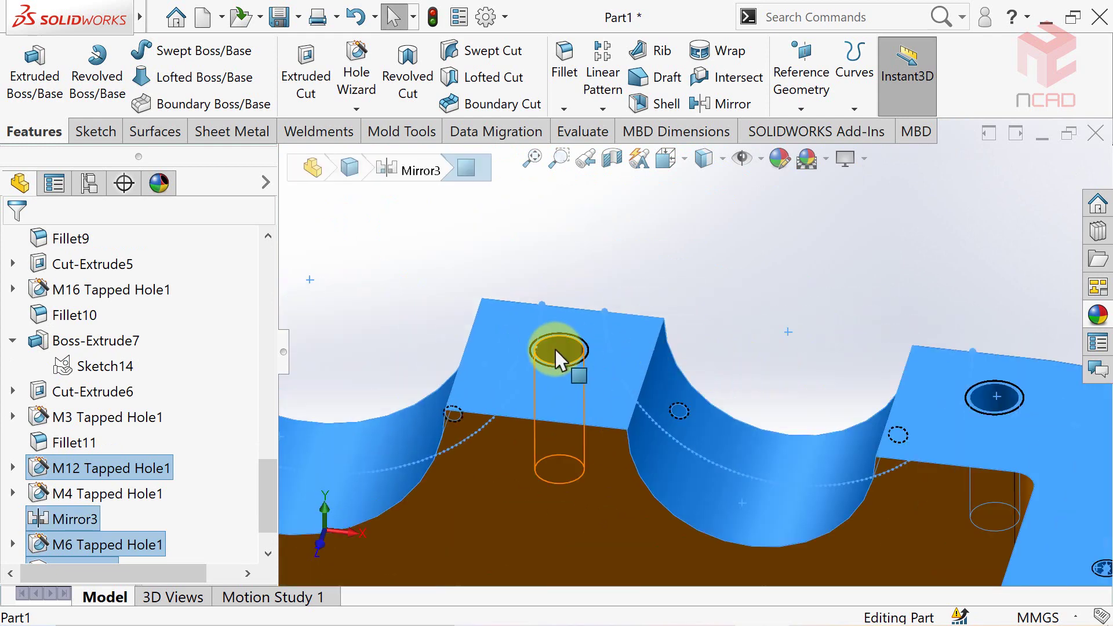
pyautogui.scroll(2, 558, 355)
pyautogui.scroll(-2, 568, 350)
pyautogui.scroll(2, 674, 358)
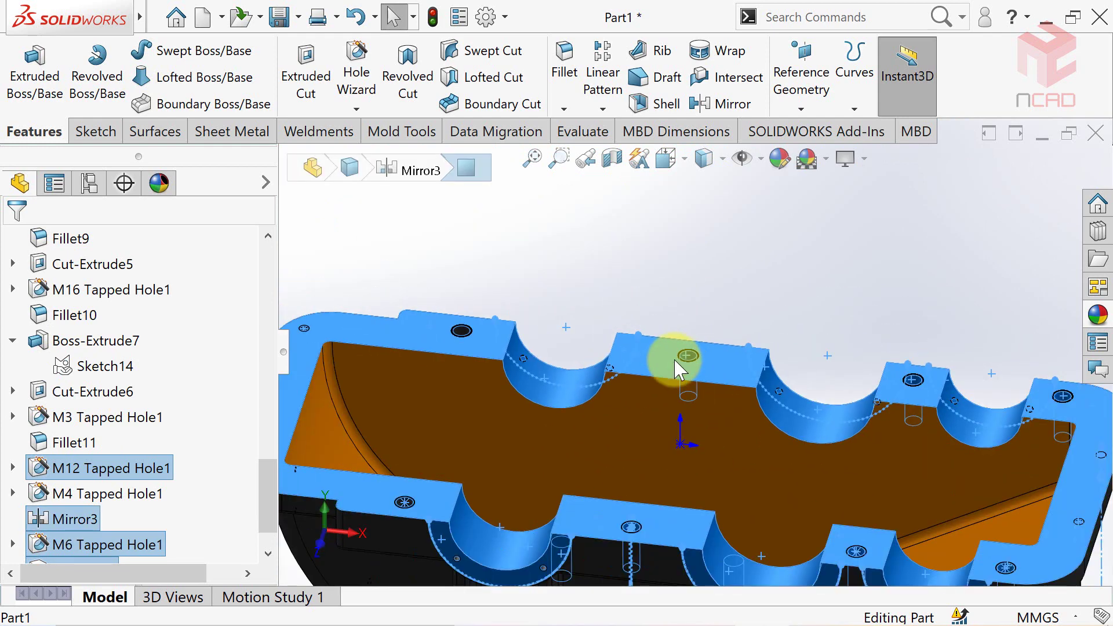
pyautogui.scroll(-2, 597, 380)
pyautogui.scroll(1, 597, 380)
pyautogui.scroll(-2, 591, 383)
pyautogui.scroll(-2, 626, 365)
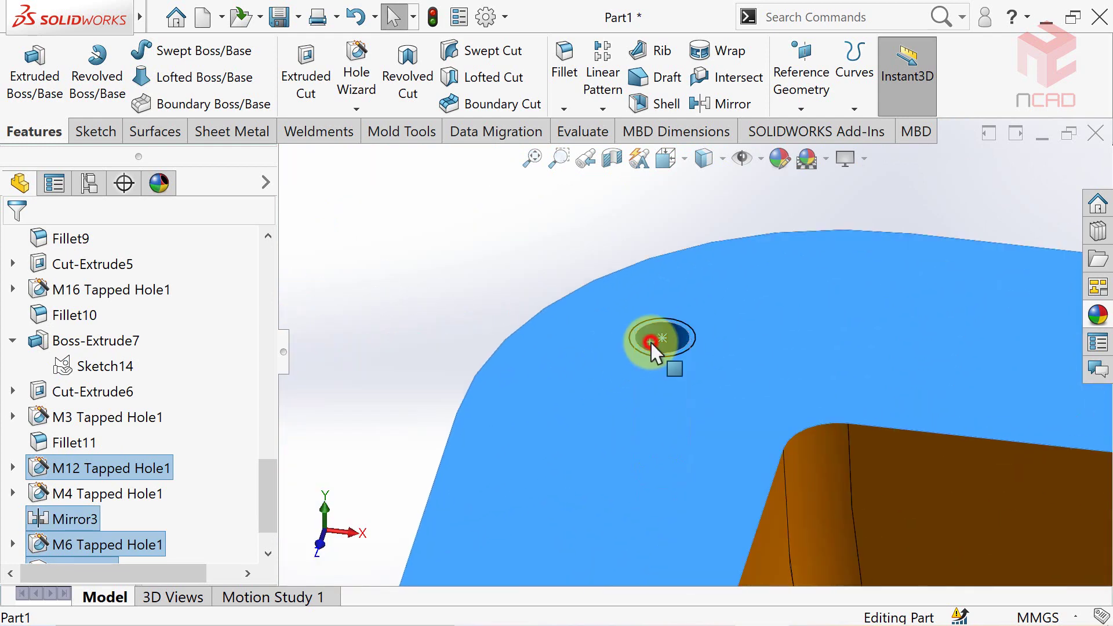
pyautogui.click(652, 342)
pyautogui.scroll(2, 654, 348)
pyautogui.scroll(-2, 617, 417)
pyautogui.scroll(2, 617, 418)
pyautogui.scroll(2, 613, 429)
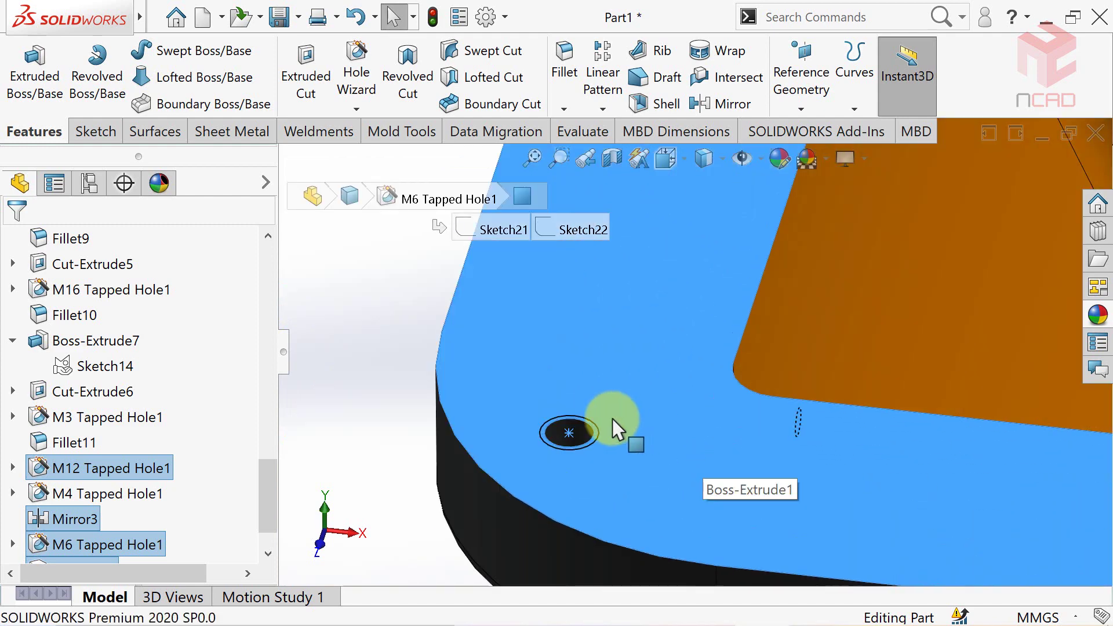
pyautogui.scroll(-2, 530, 434)
pyautogui.scroll(2, 529, 438)
pyautogui.scroll(-2, 530, 423)
pyautogui.scroll(-1, 676, 372)
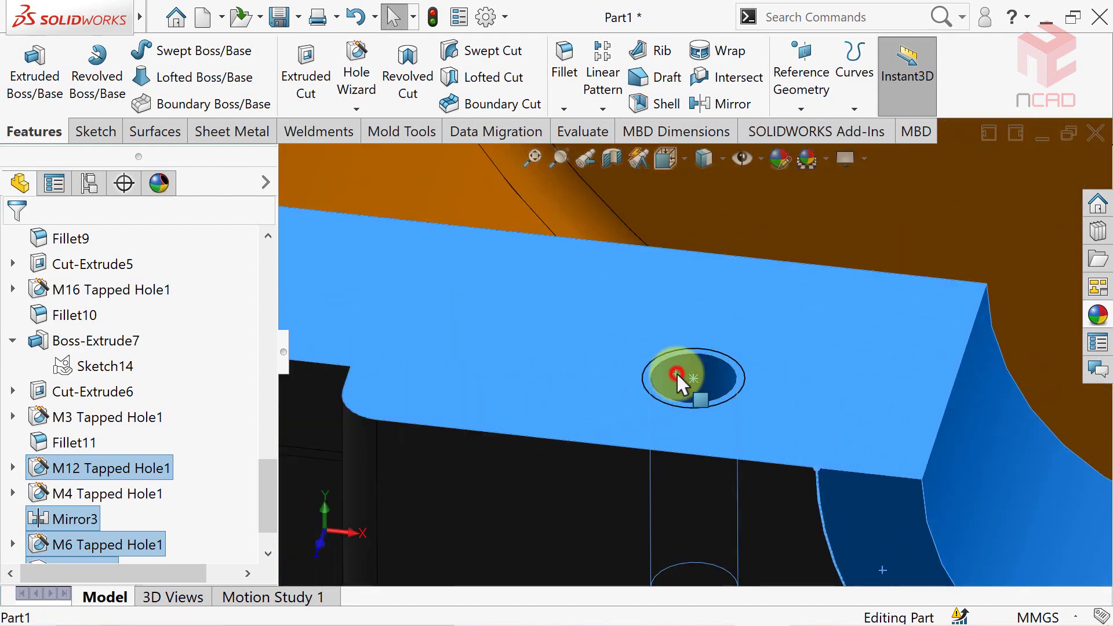
pyautogui.scroll(3, 522, 423)
pyautogui.scroll(2, 529, 417)
pyautogui.scroll(2, 532, 418)
pyautogui.scroll(-2, 1024, 377)
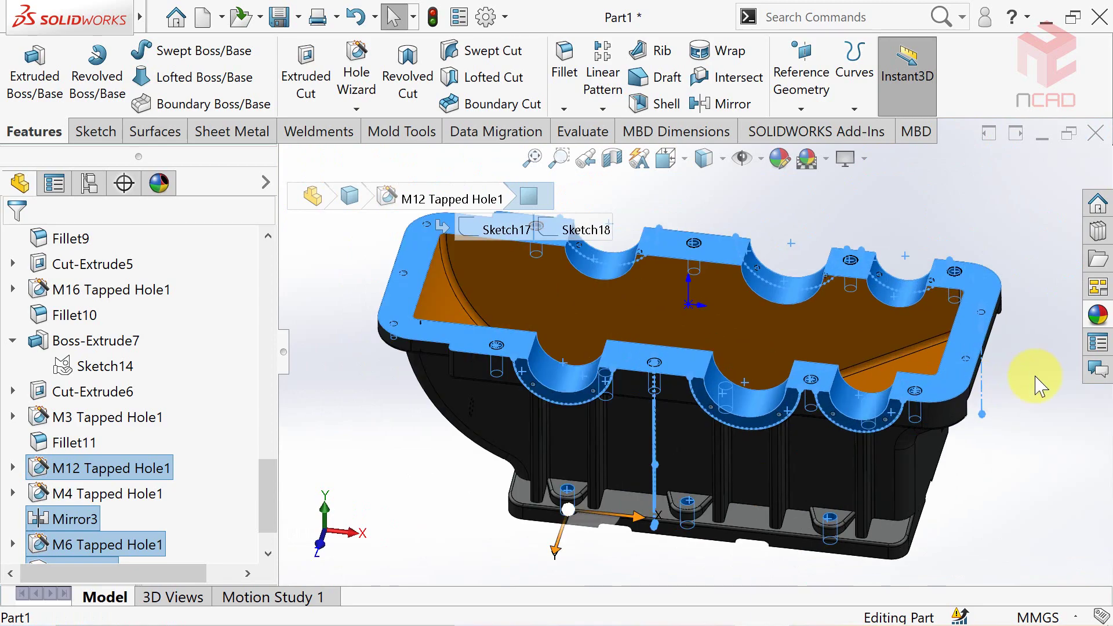
pyautogui.moveTo(1023, 377)
pyautogui.mouseDown(button='middle')
pyautogui.moveTo(974, 318)
pyautogui.moveTo(983, 331)
pyautogui.moveTo(976, 319)
pyautogui.moveTo(1041, 327)
pyautogui.mouseUp(button='middle')
# Step: Apply the Metal > Steel polished steel appearance to the selected faces and holes
pyautogui.click(1104, 318)
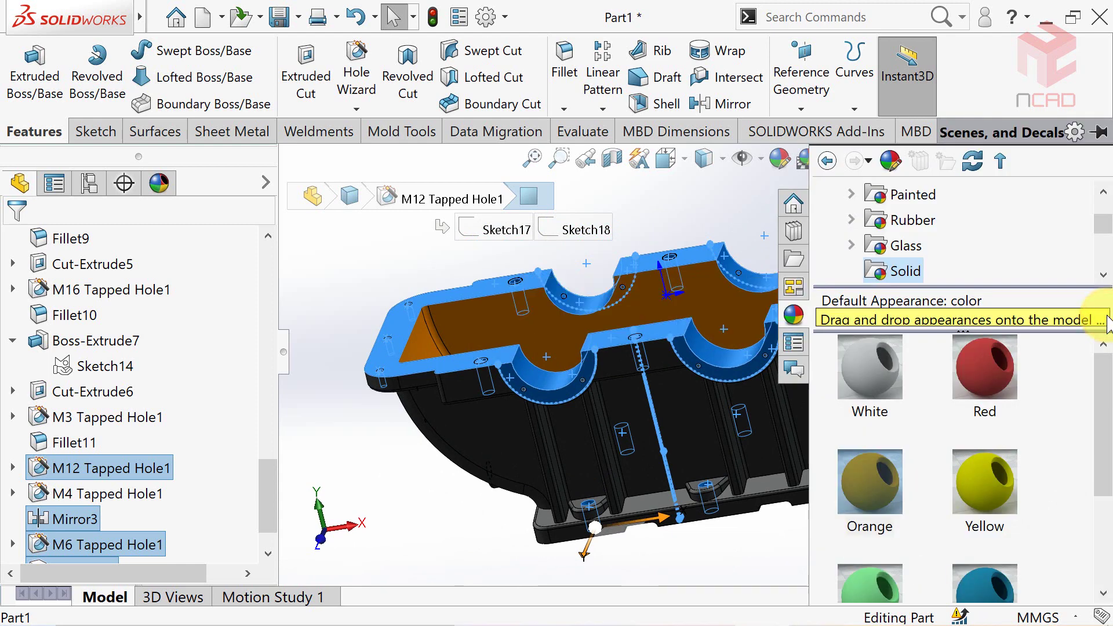
pyautogui.click(852, 240)
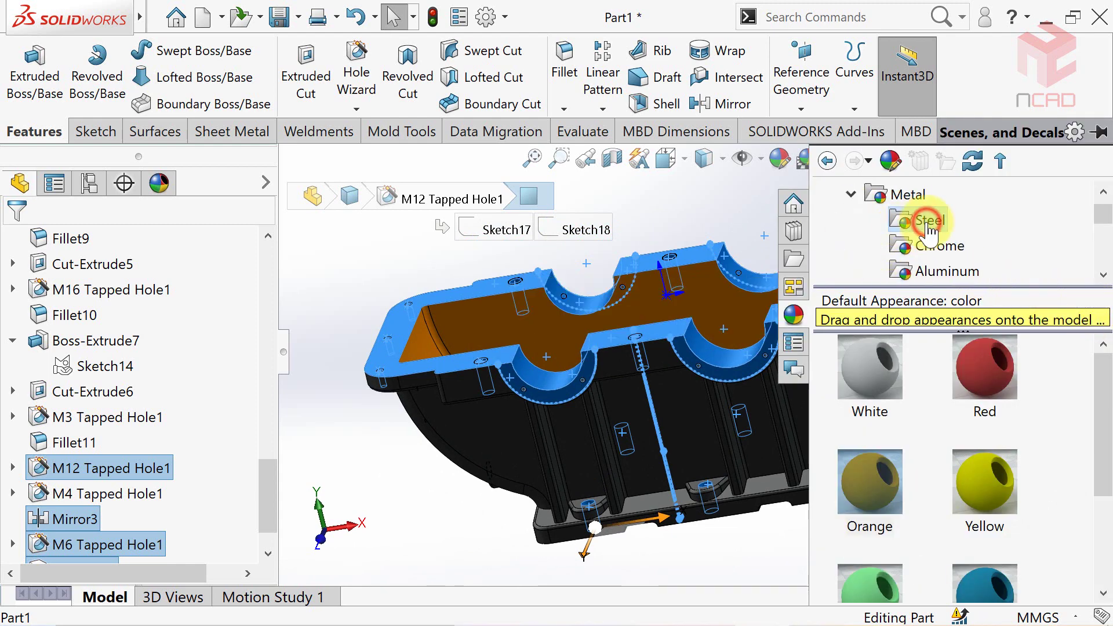
pyautogui.click(896, 380)
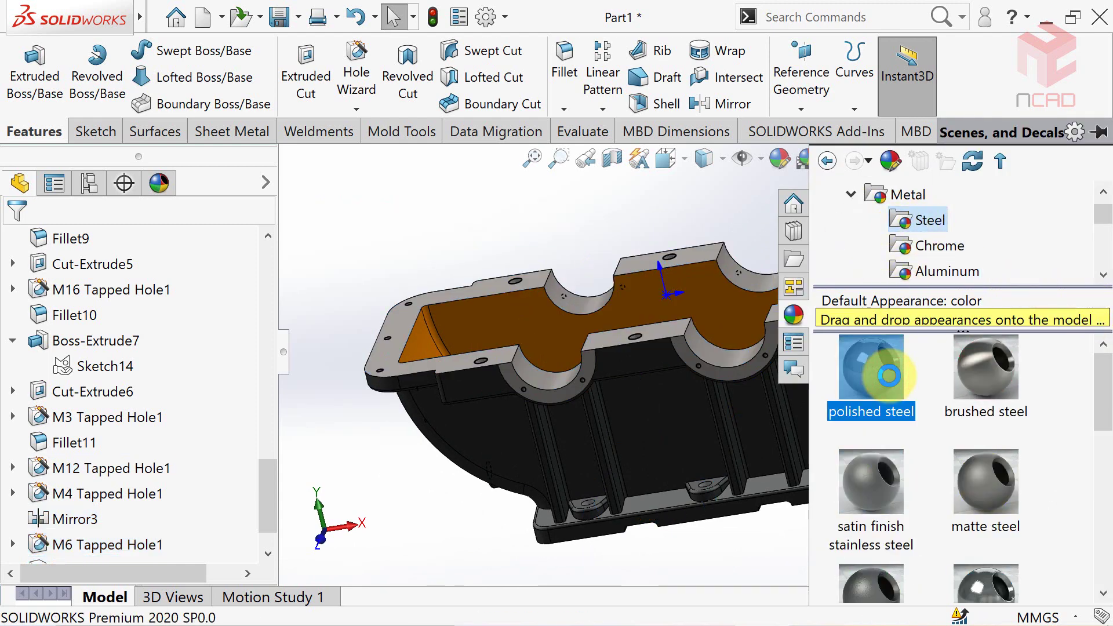
pyautogui.click(416, 223)
# Step: Inspect the new steel finish, then set the casing to the Isometric view
pyautogui.moveTo(416, 223)
pyautogui.mouseDown(button='middle')
pyautogui.moveTo(743, 321)
pyautogui.moveTo(682, 363)
pyautogui.mouseUp(button='middle')
pyautogui.scroll(-3, 751, 322)
pyautogui.moveTo(682, 362); pyautogui.dragTo(720, 405, button='middle')
pyautogui.click(667, 168)
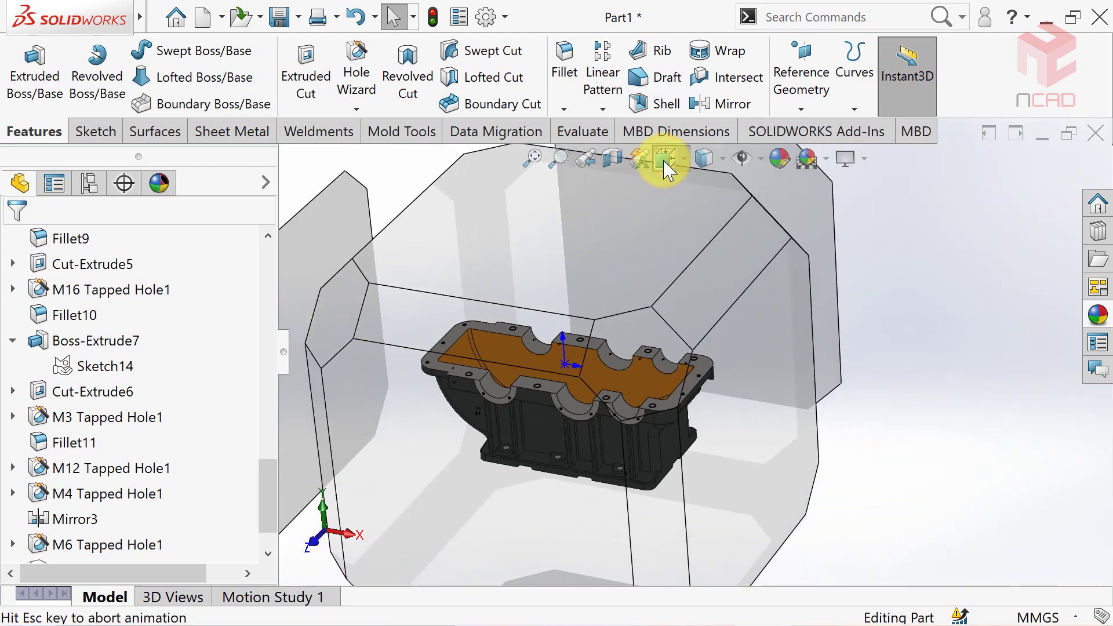
pyautogui.click(783, 222)
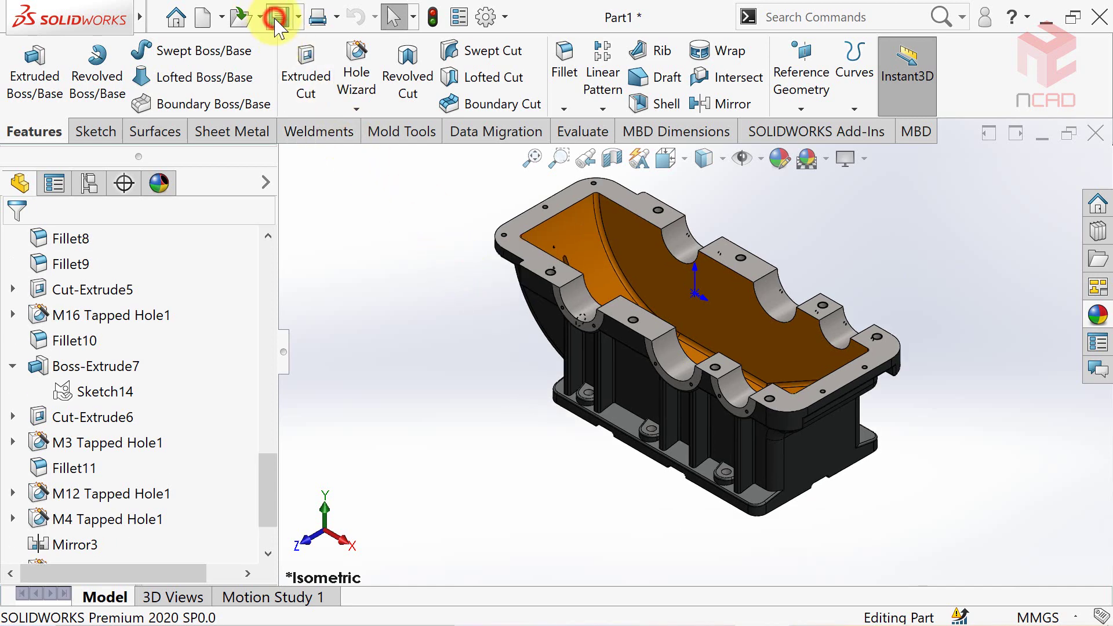
# Step: Create a new 'Casing' folder and save the part there as 'Lower Casing'
pyautogui.click(278, 19)
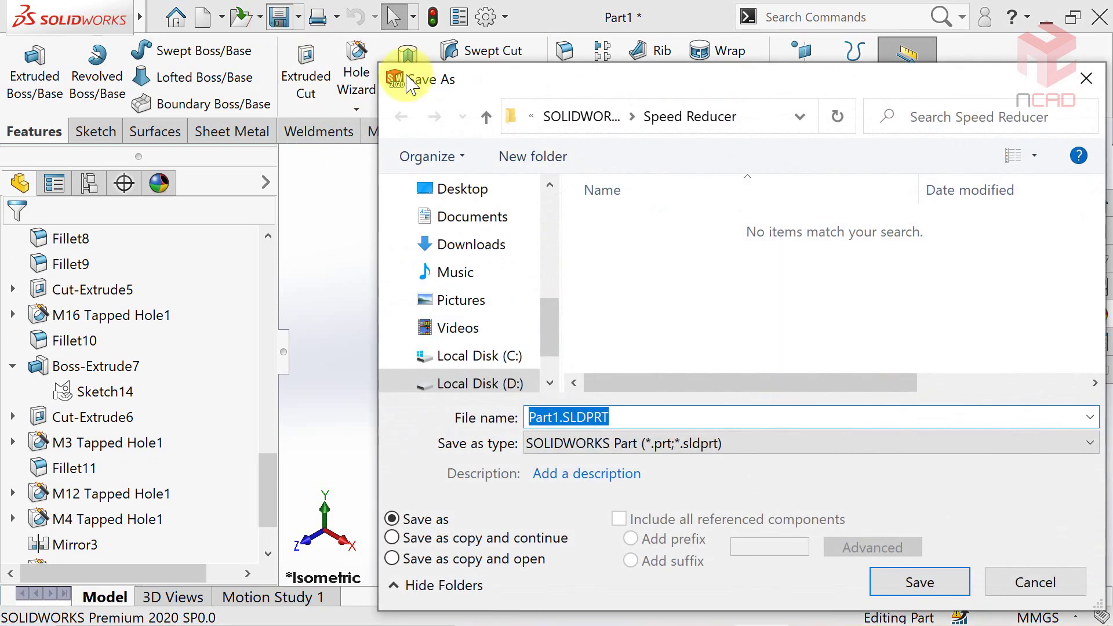
pyautogui.click(545, 157)
pyautogui.write('Casing')
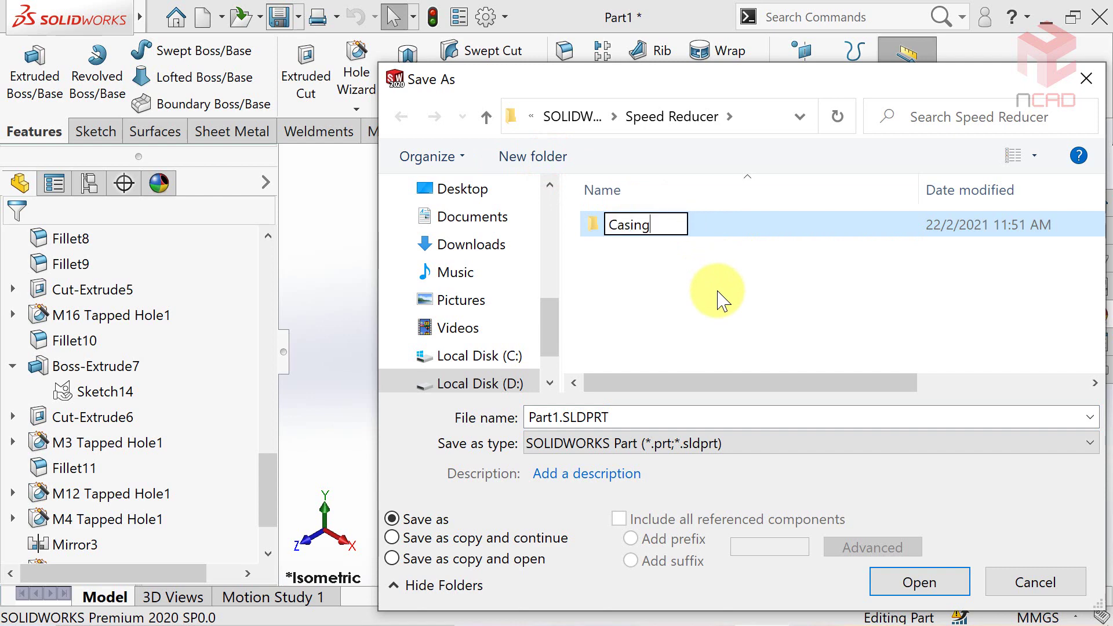
pyautogui.click(707, 284)
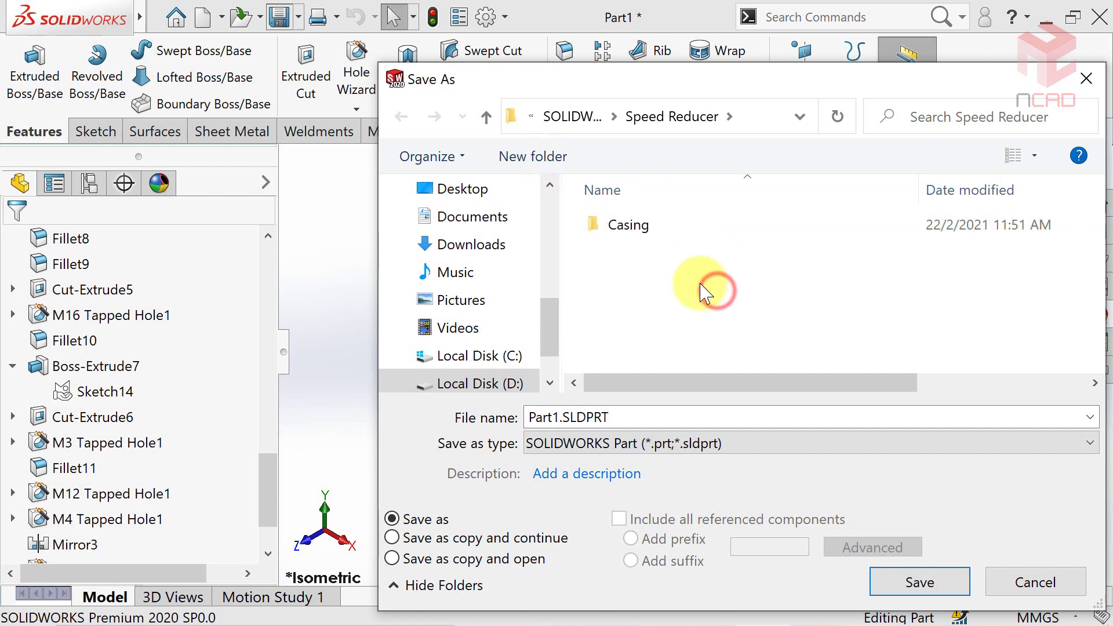
pyautogui.doubleClick(620, 225)
pyautogui.doubleClick(641, 420)
pyautogui.write('Lower Casing')
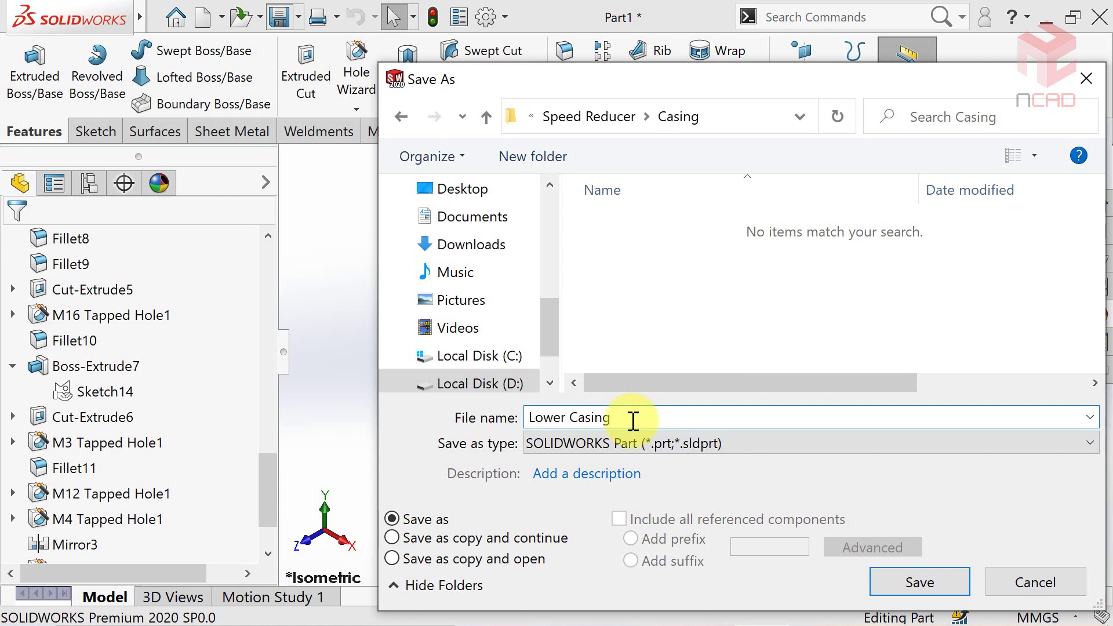
pyautogui.click(921, 579)
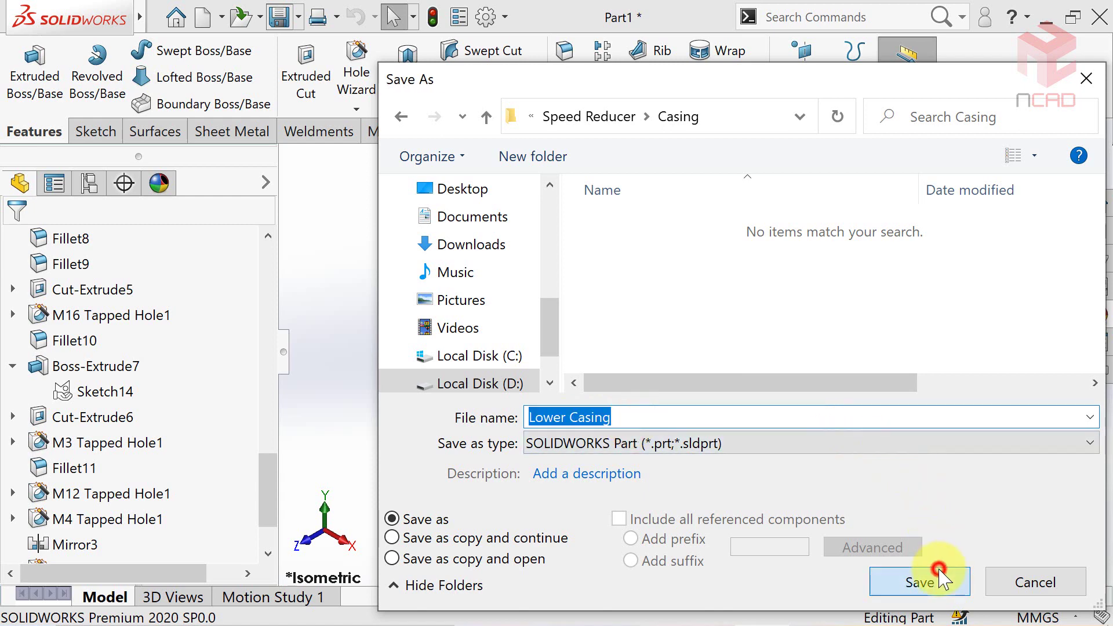